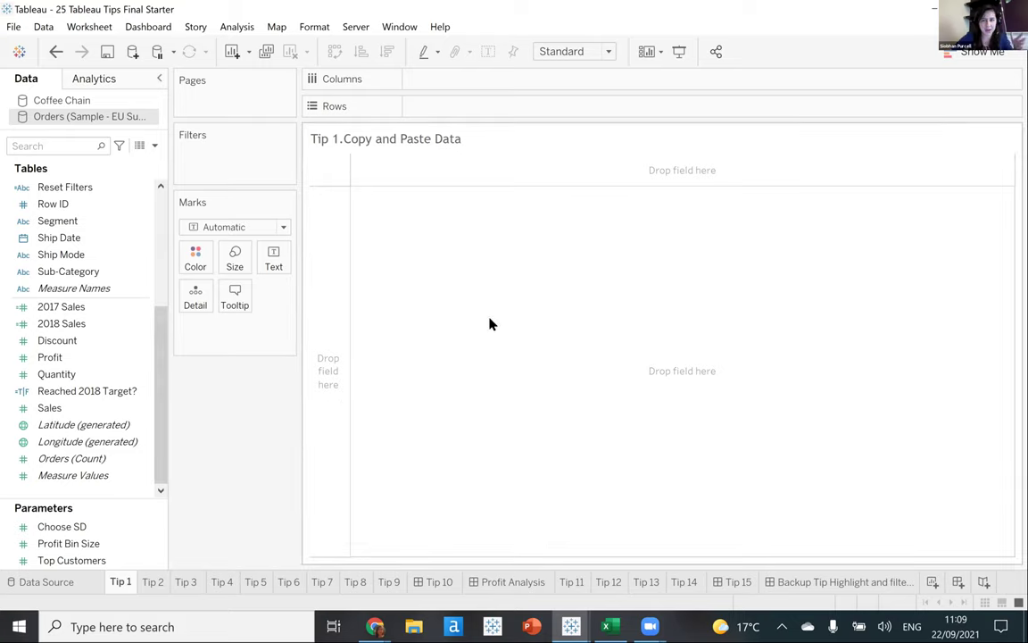
left_click(19, 52)
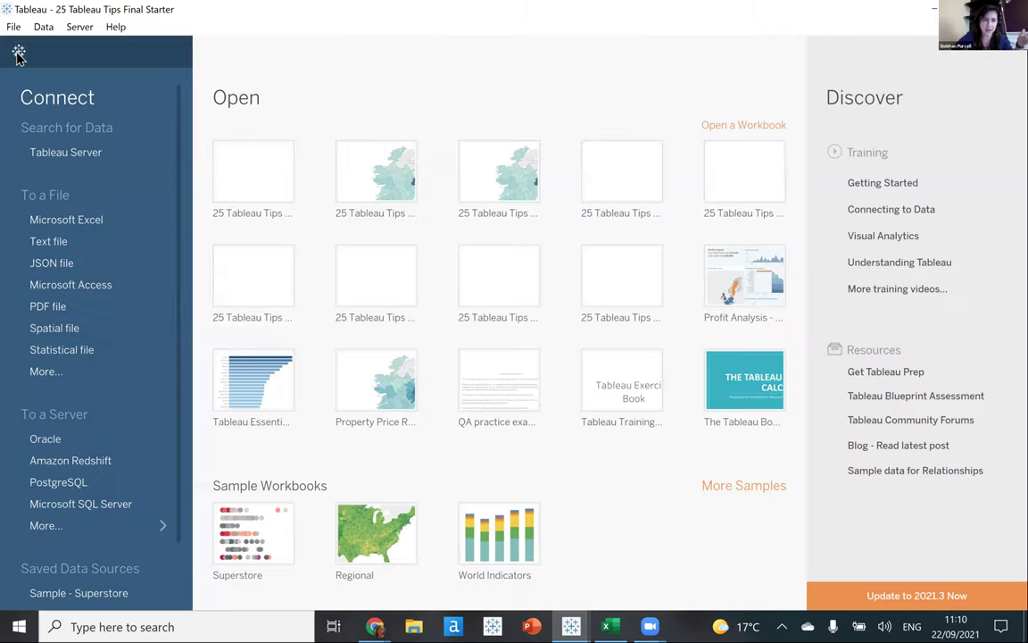
left_click(19, 52)
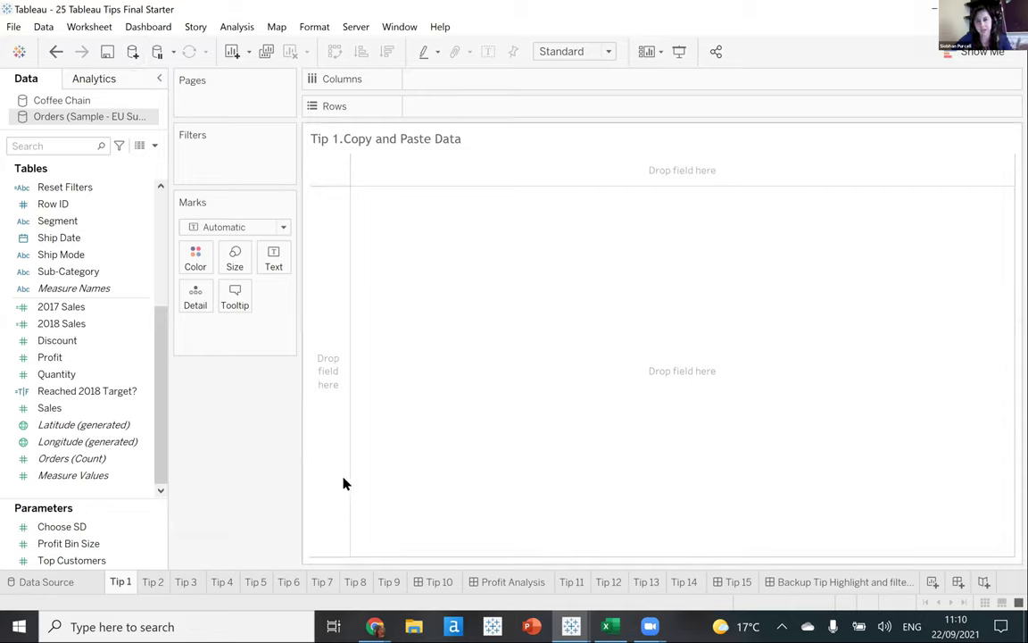
Copy the table of Irish counties by population from the browser page and paste it as data into Tableau's Tip 1 sheet.
mouse_move(375, 627)
left_click(325, 518)
scroll(761, 380, "up", 4)
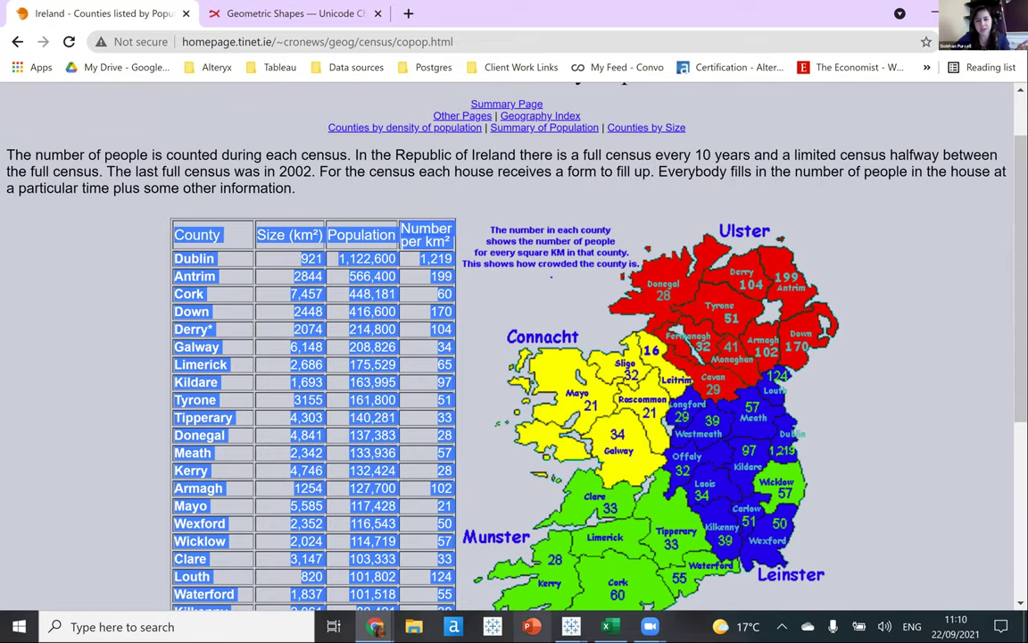
mouse_move(571, 627)
left_click(507, 539)
right_click(504, 342)
left_click(474, 357)
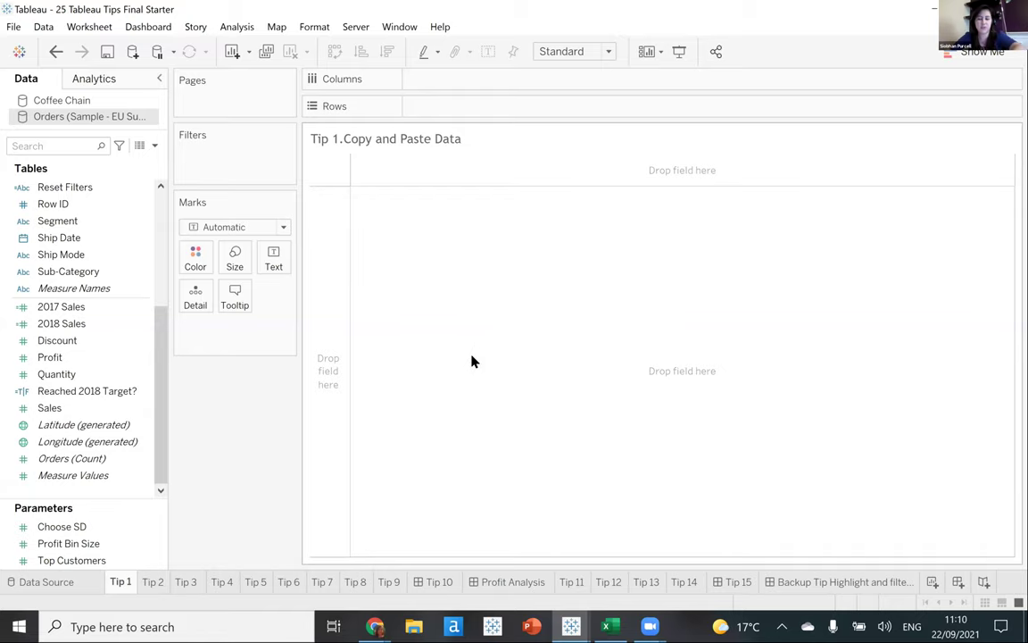
key("ctrl+v")
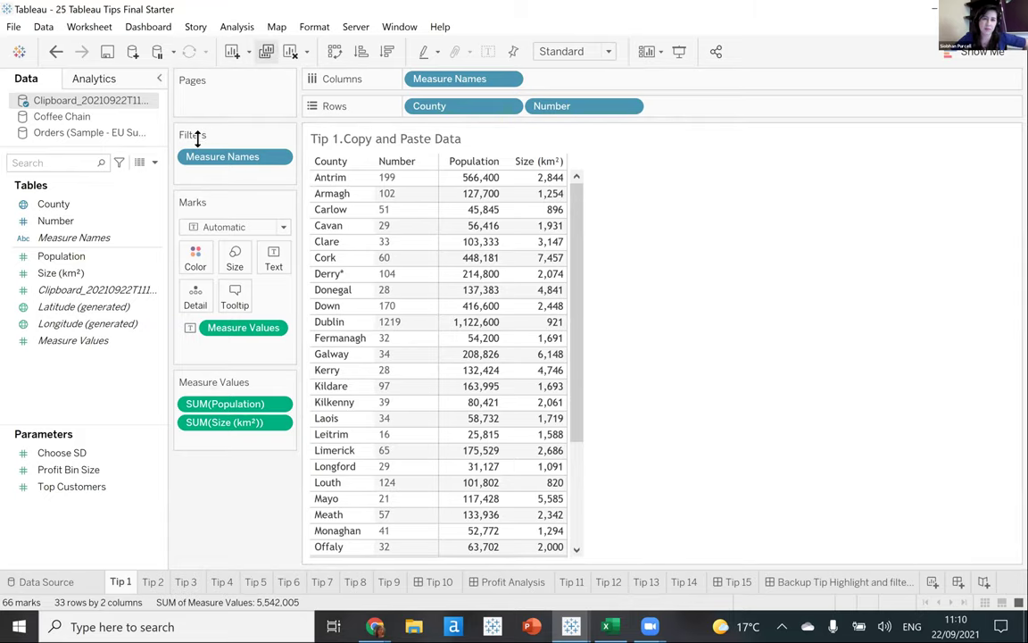
Clear the Tip 1 sheet and add the pasted County field to the view as a map.
key("alt+shift+BackSpace")
left_click(66, 204)
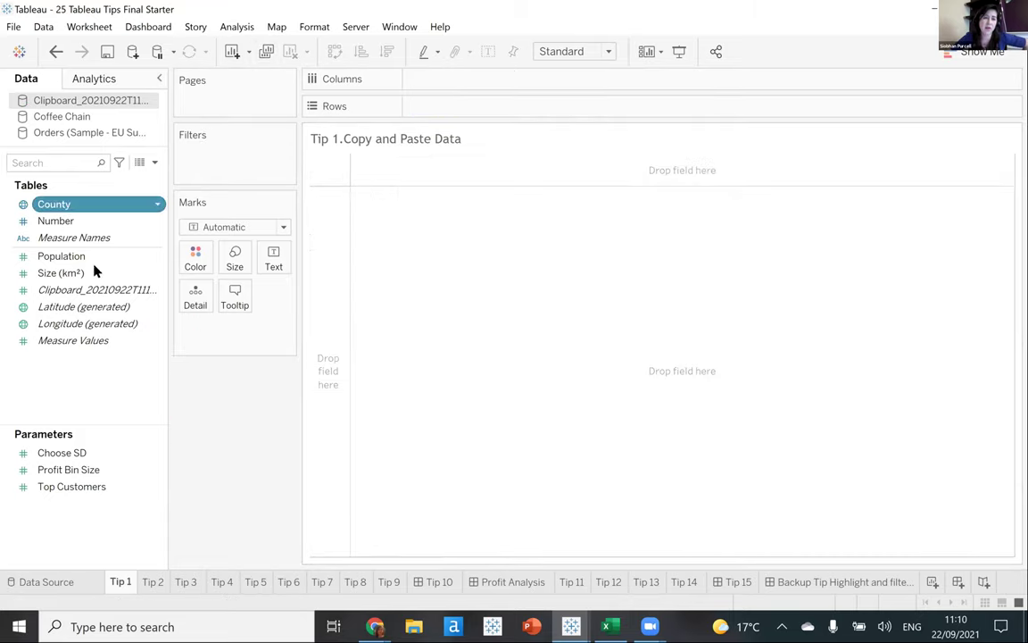
left_click(69, 258)
left_click_drag(65, 263, 55, 223)
Set the County field's geographic role to State/Province and colour the map by Population.
right_click(72, 206)
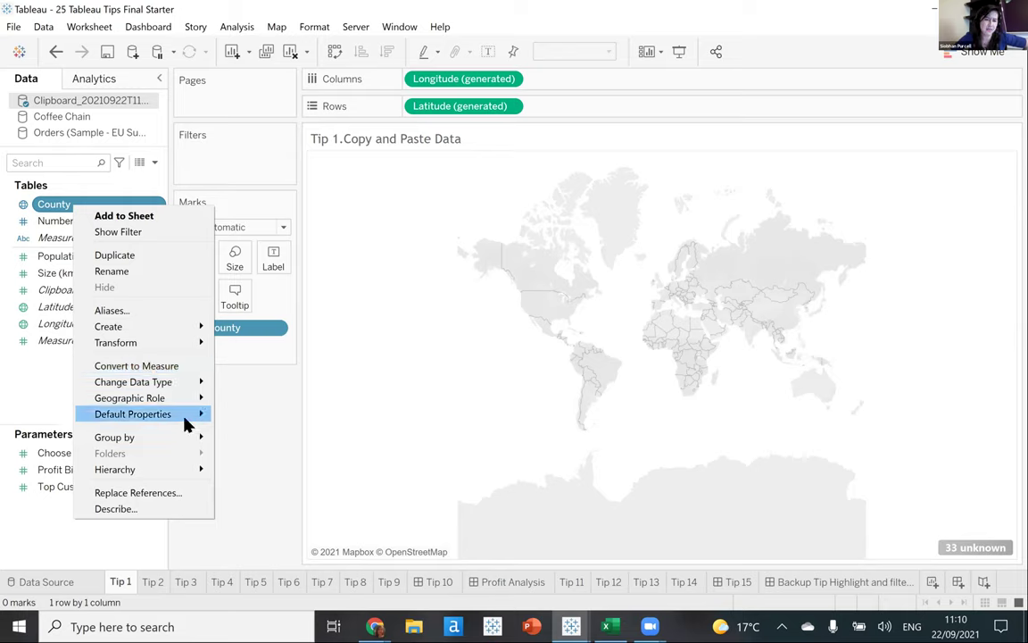
mouse_move(189, 404)
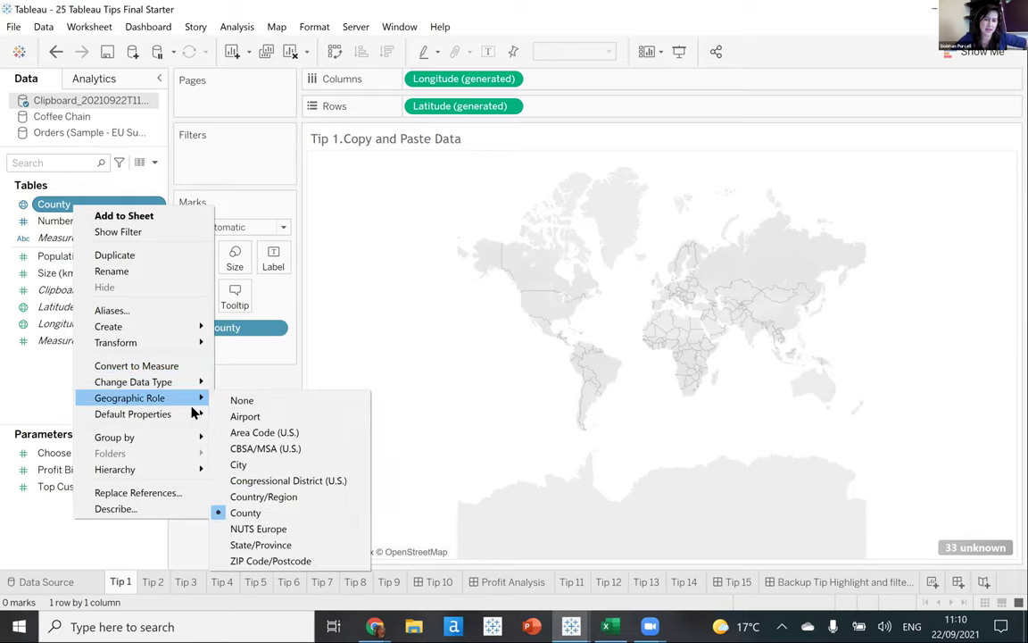
left_click(262, 547)
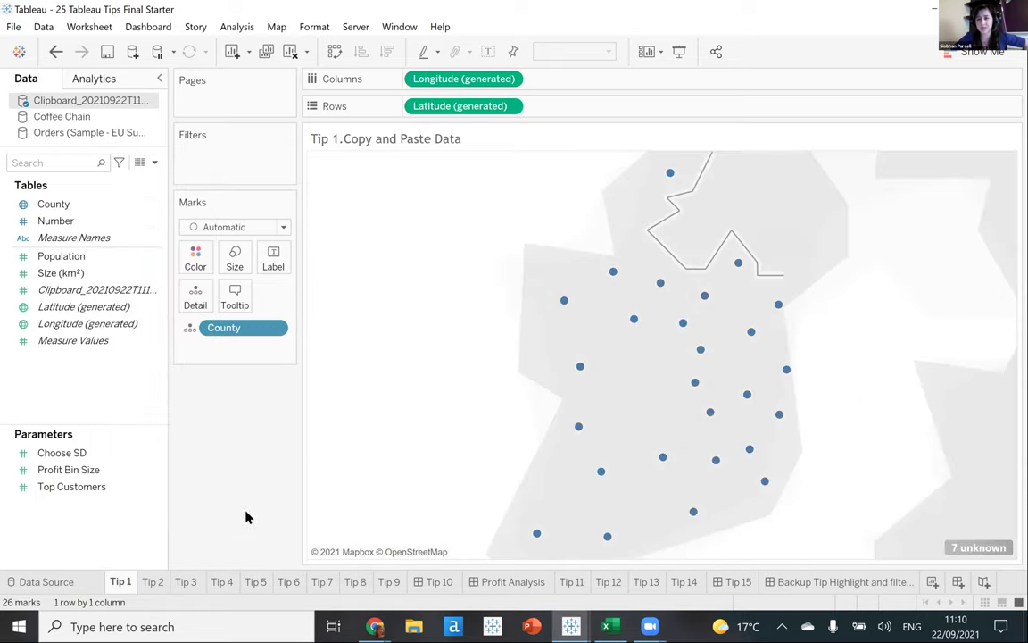
left_click_drag(62, 256, 198, 258)
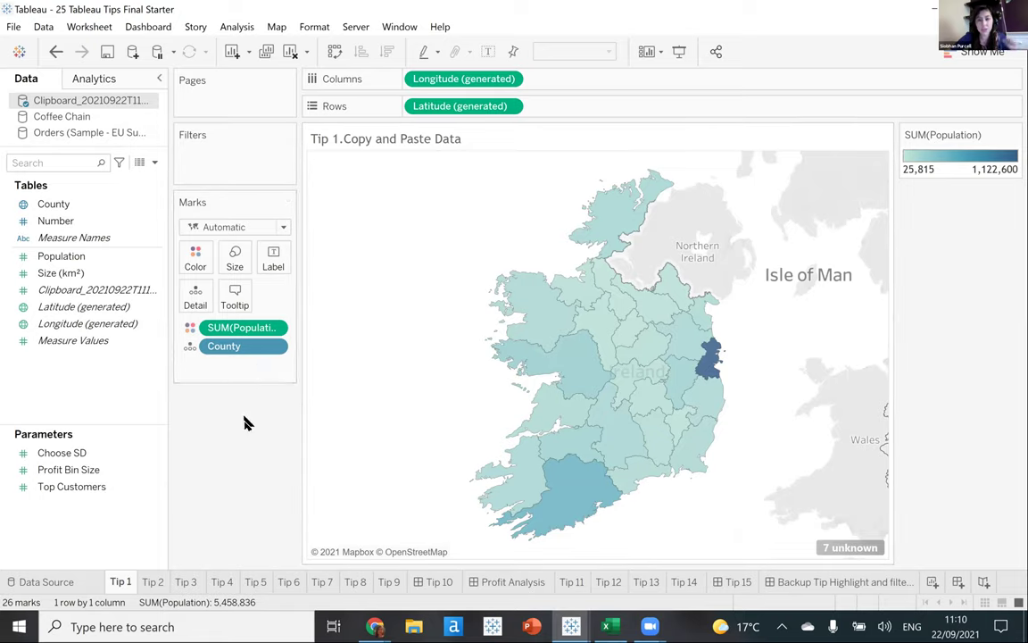
Copy the whole Tip 1 sheet for use in another workbook and dismiss the clipboard data message.
left_click(154, 585)
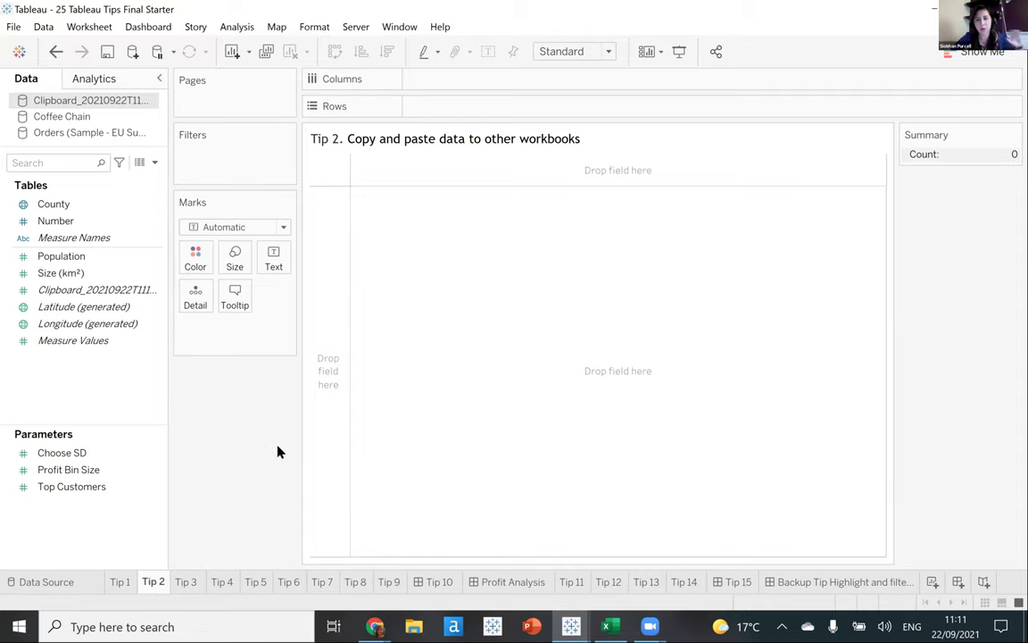
left_click(125, 582)
right_click(125, 582)
left_click(196, 369)
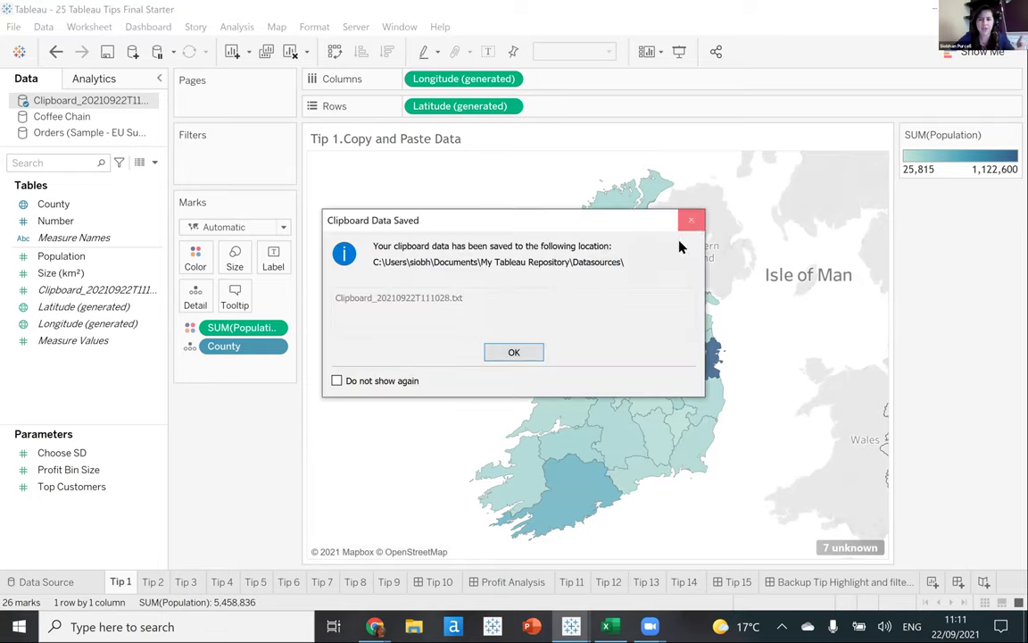
left_click(691, 220)
Switch to the Book1 workbook and paste the copied Tip 1 sheet among its sheets.
mouse_move(570, 625)
left_click(636, 559)
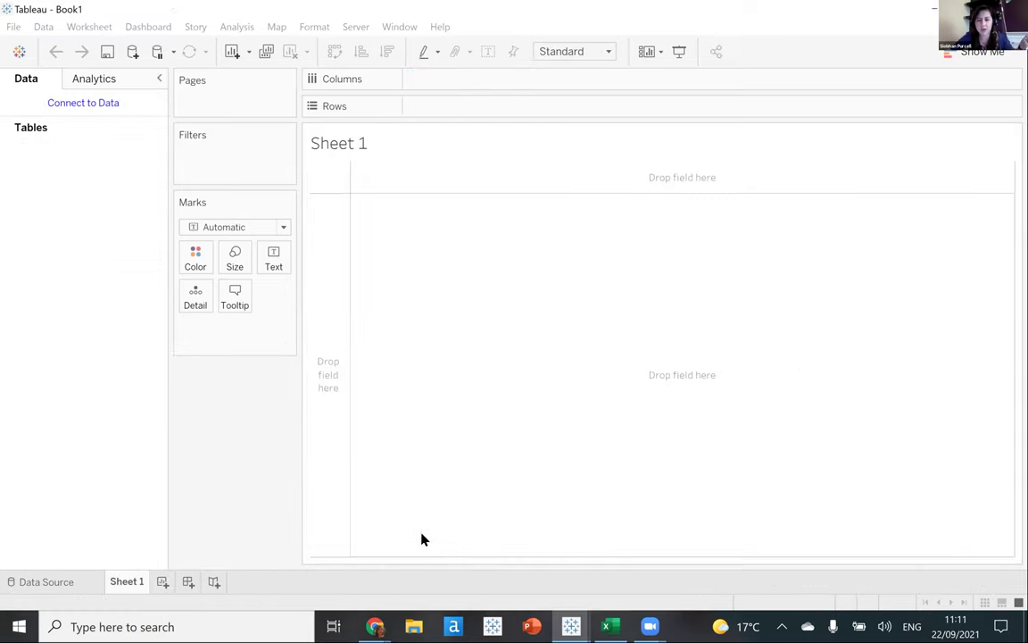
right_click(268, 583)
left_click(304, 569)
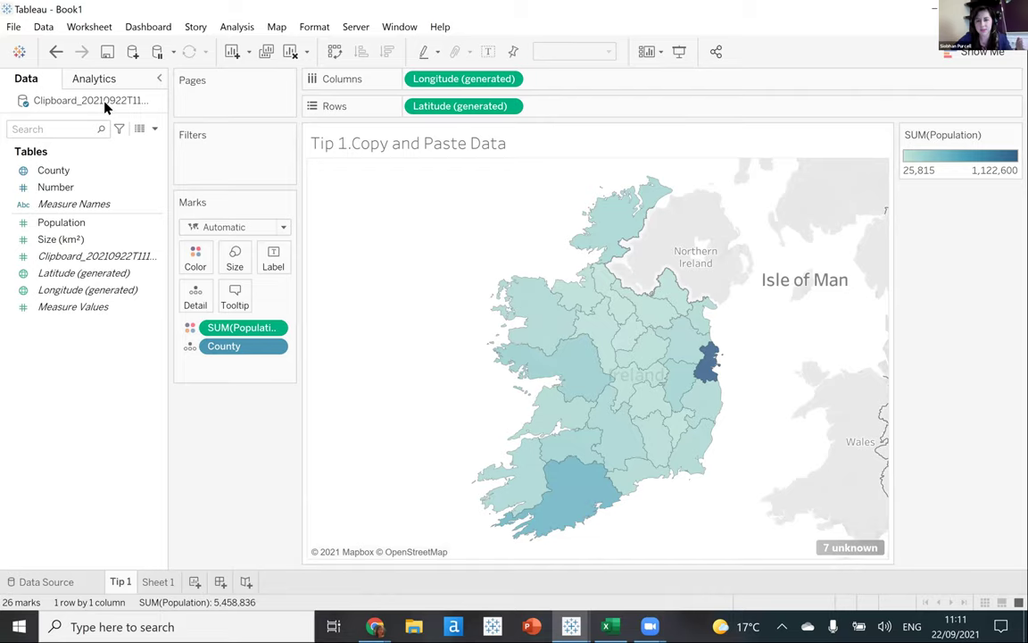
Return to the 25 Tableau Tips workbook's Tip 3 sheet and import the Music data source from the "Lots of Datasources!" workbook.
mouse_move(571, 625)
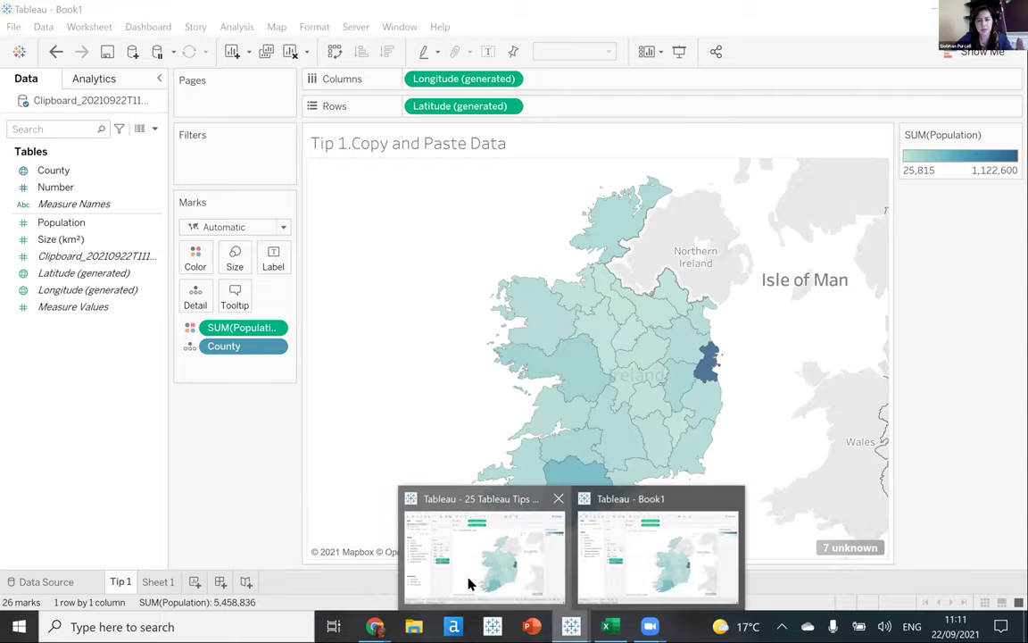
left_click(470, 583)
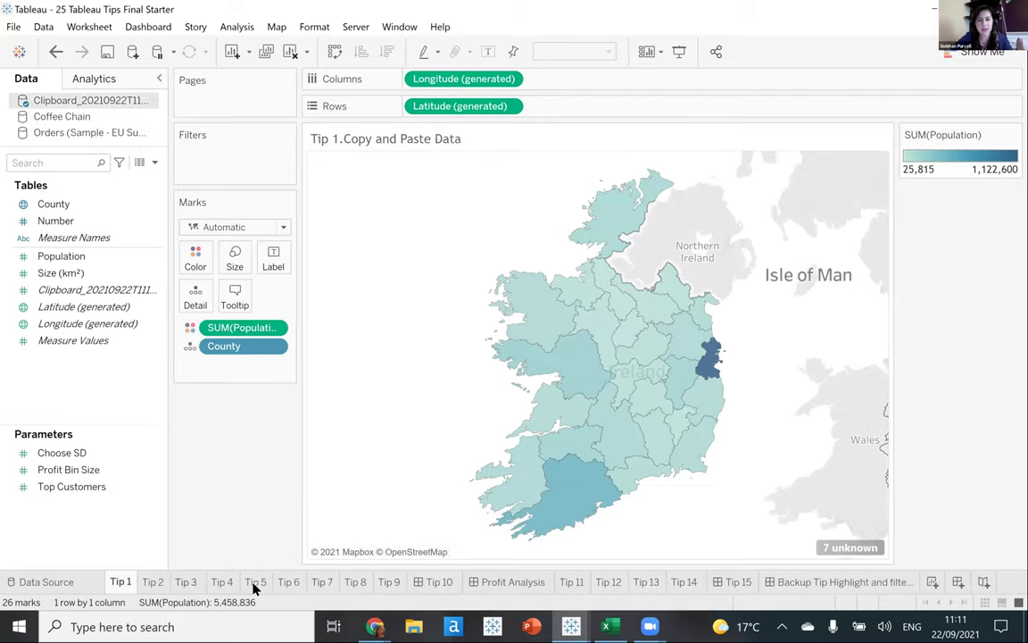
left_click(154, 582)
left_click(185, 582)
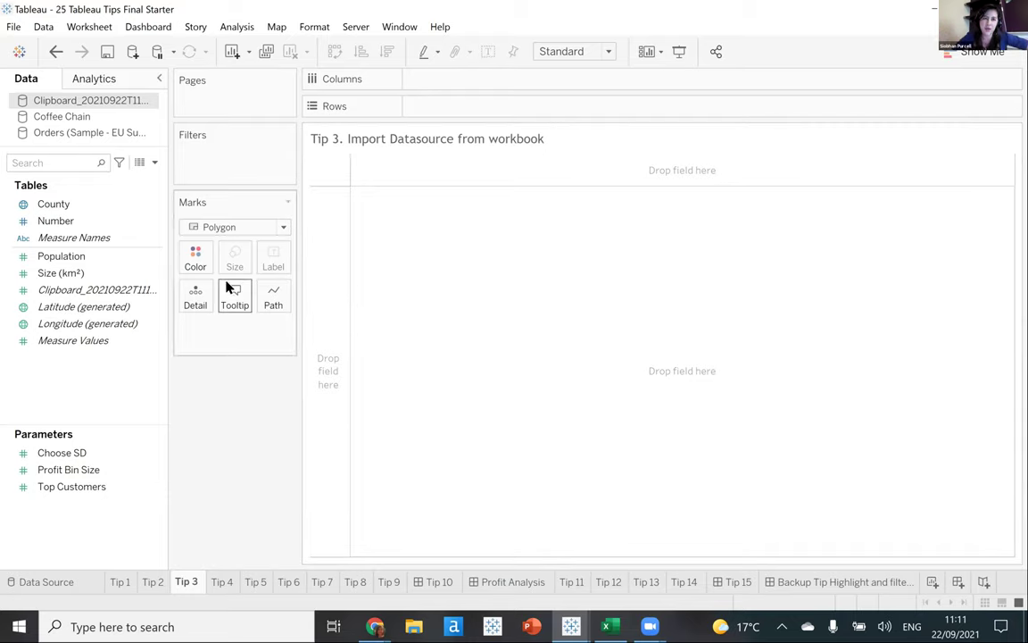
left_click(132, 51)
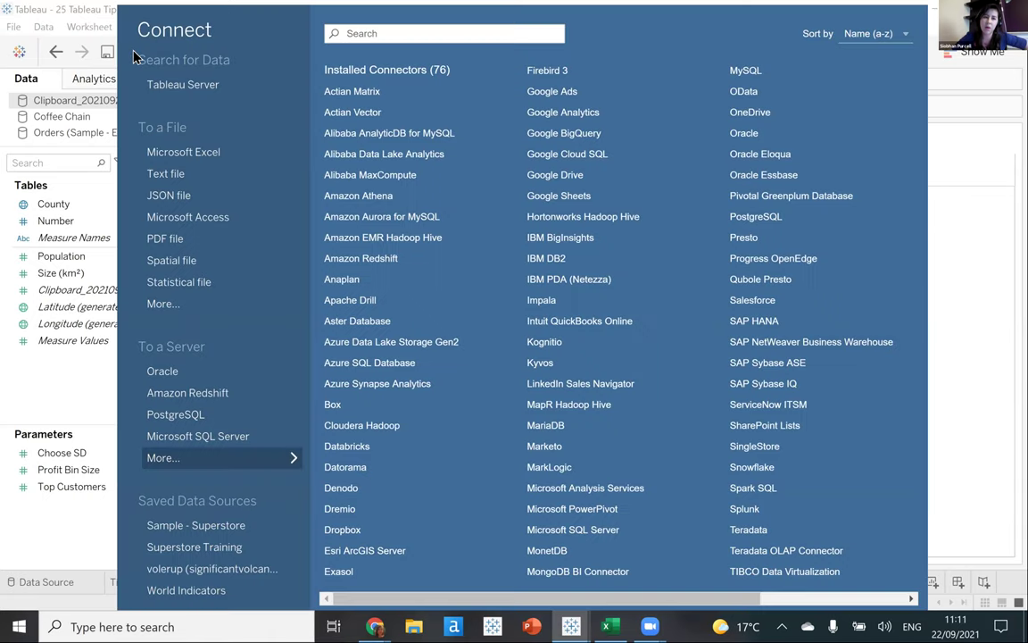
left_click(185, 308)
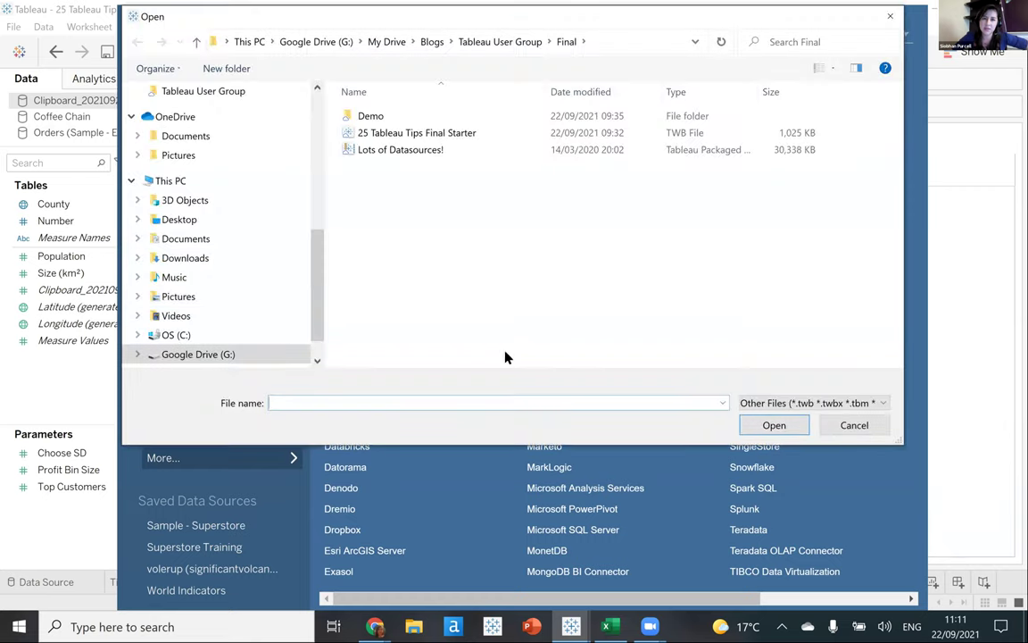
left_click(422, 157)
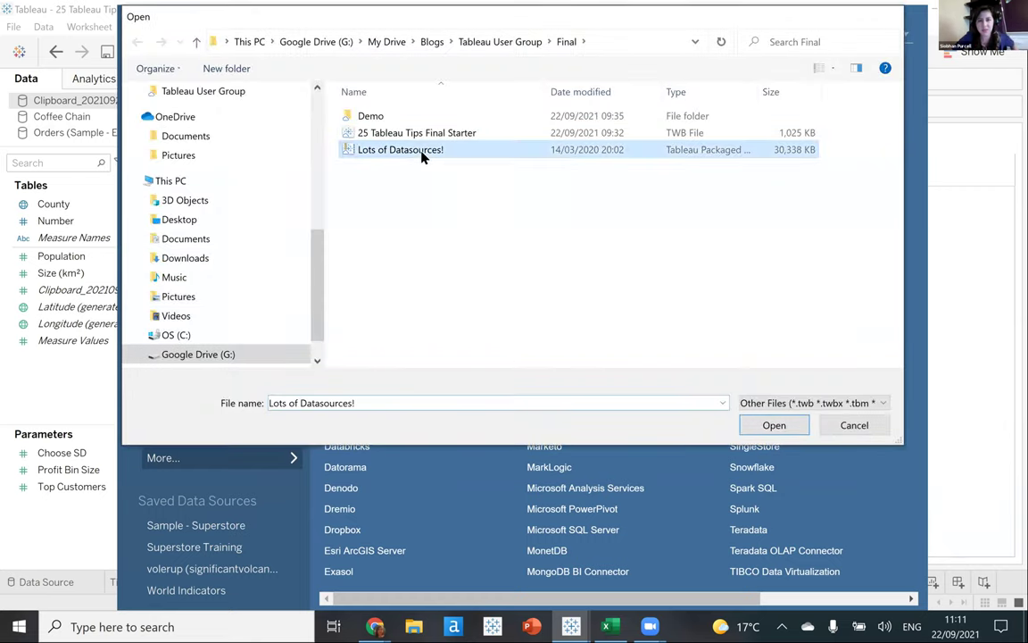
double_click(422, 152)
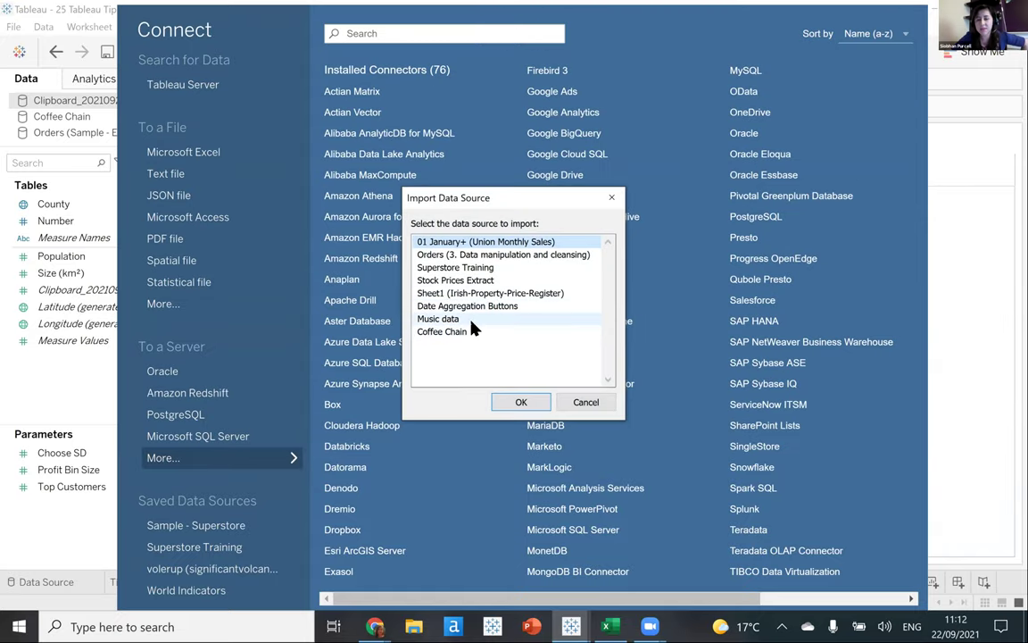
left_click(469, 321)
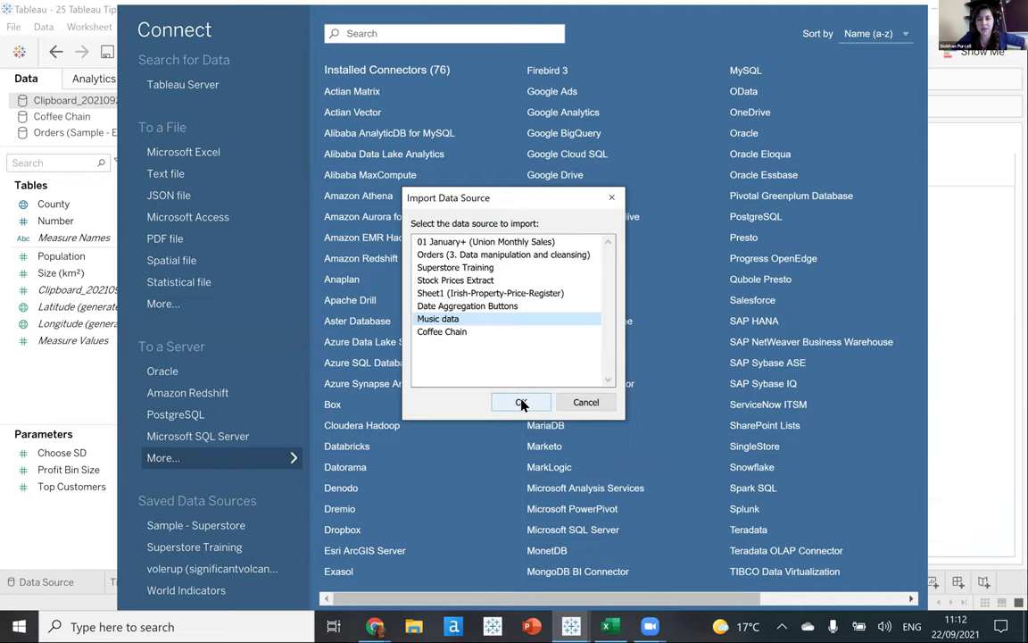
left_click(521, 402)
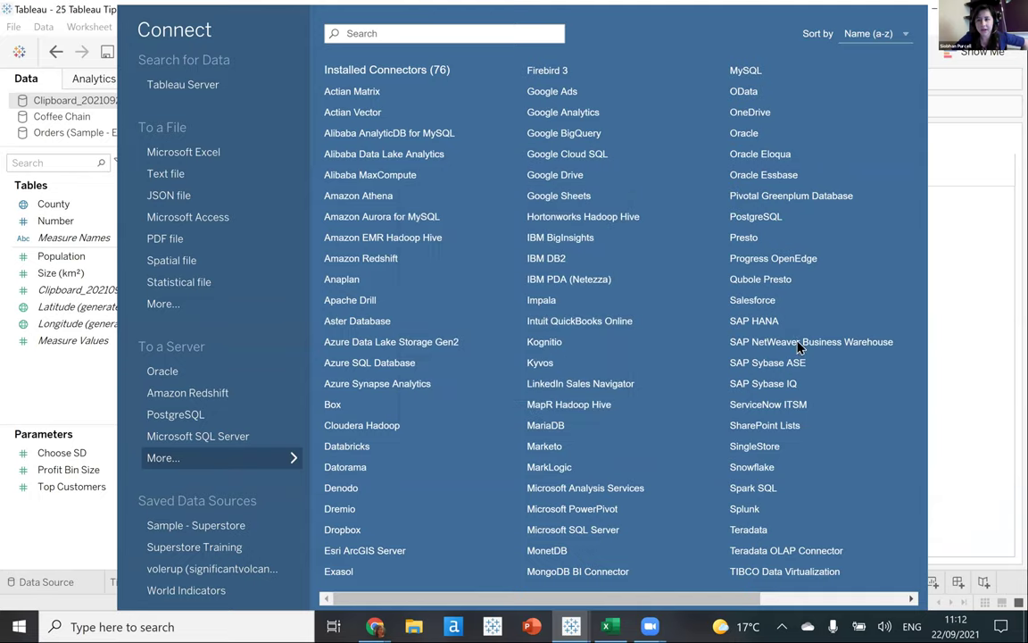
left_click(955, 269)
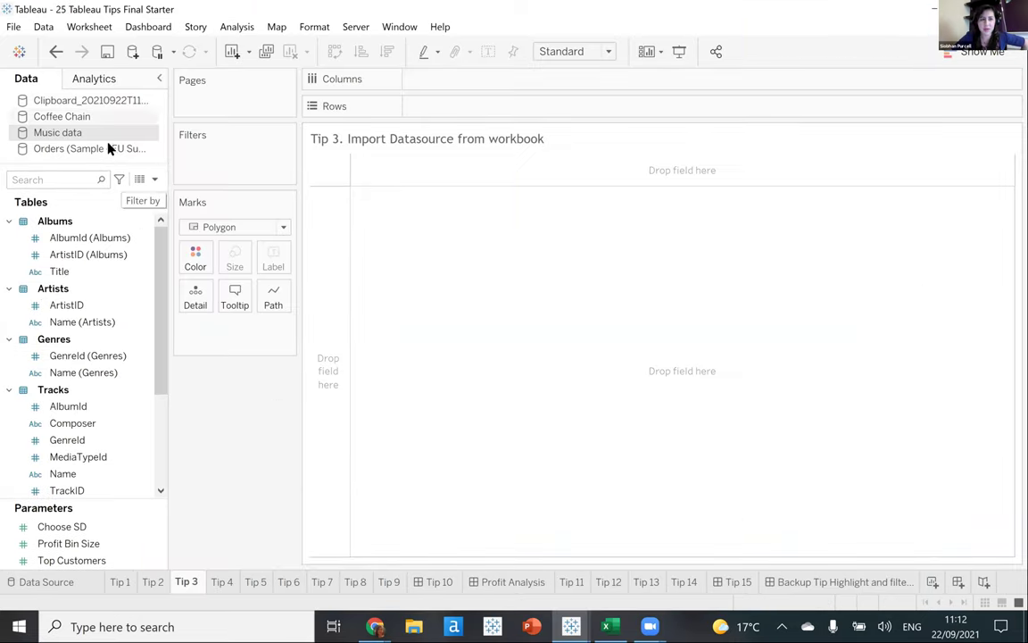
Show the Summary card on the Tip 4 sheet and review the additional statistics it offers.
left_click(222, 582)
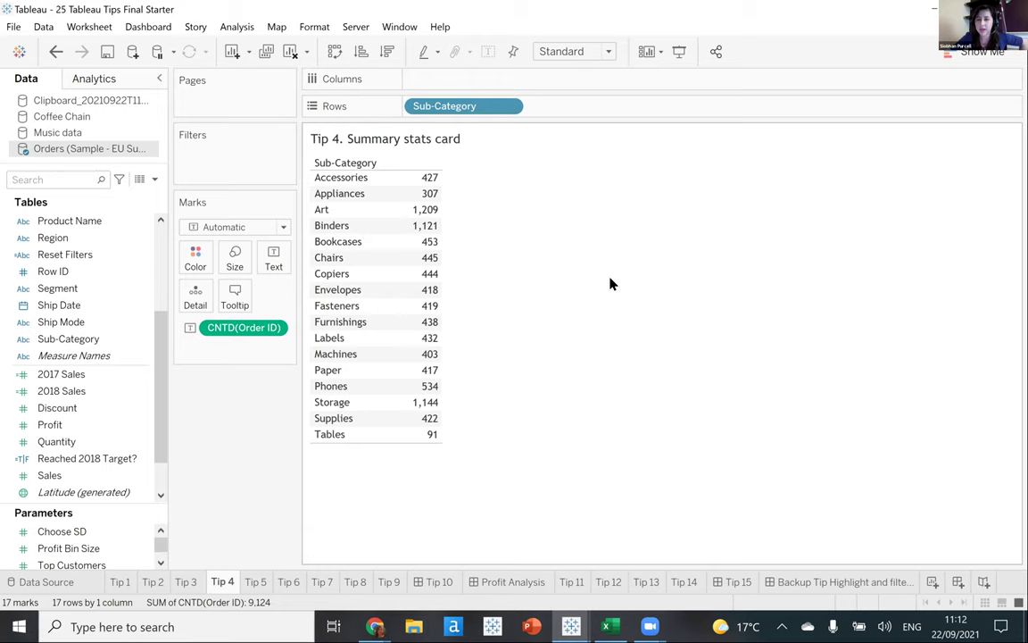
right_click(610, 284)
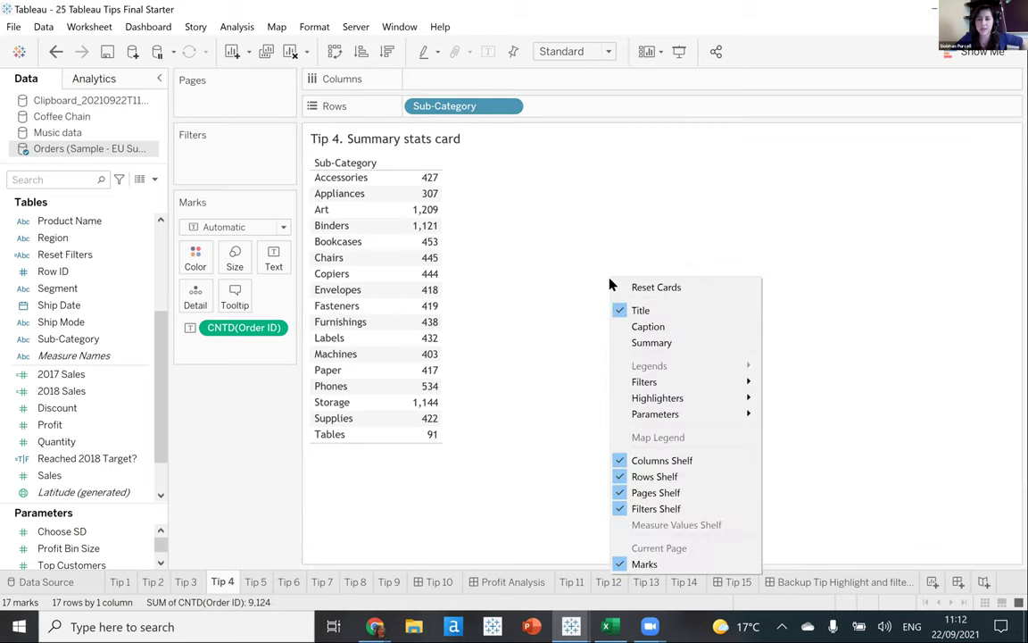
left_click(640, 344)
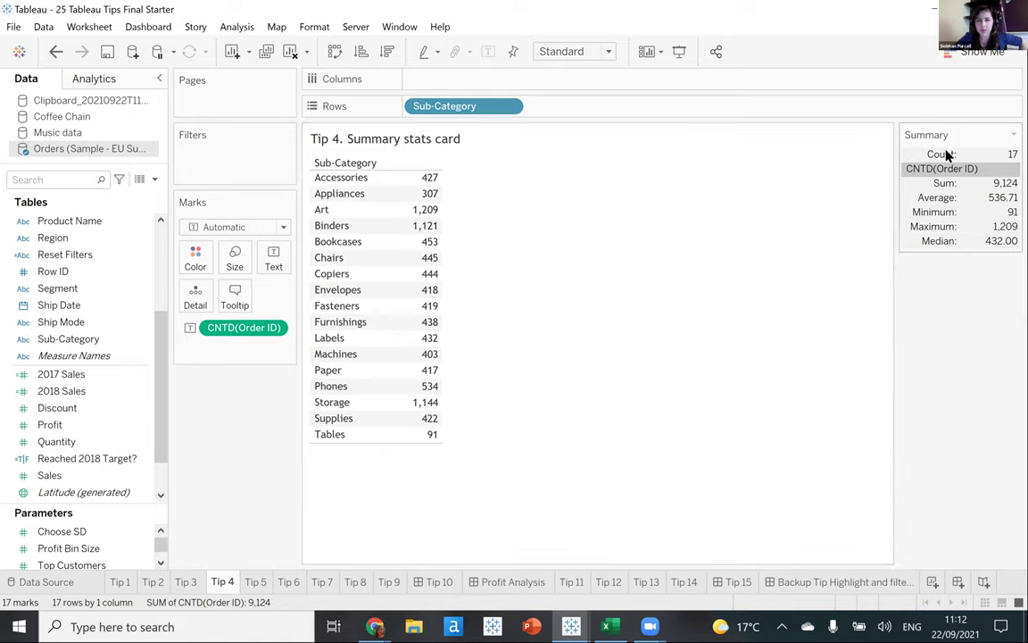
mouse_move(431, 187)
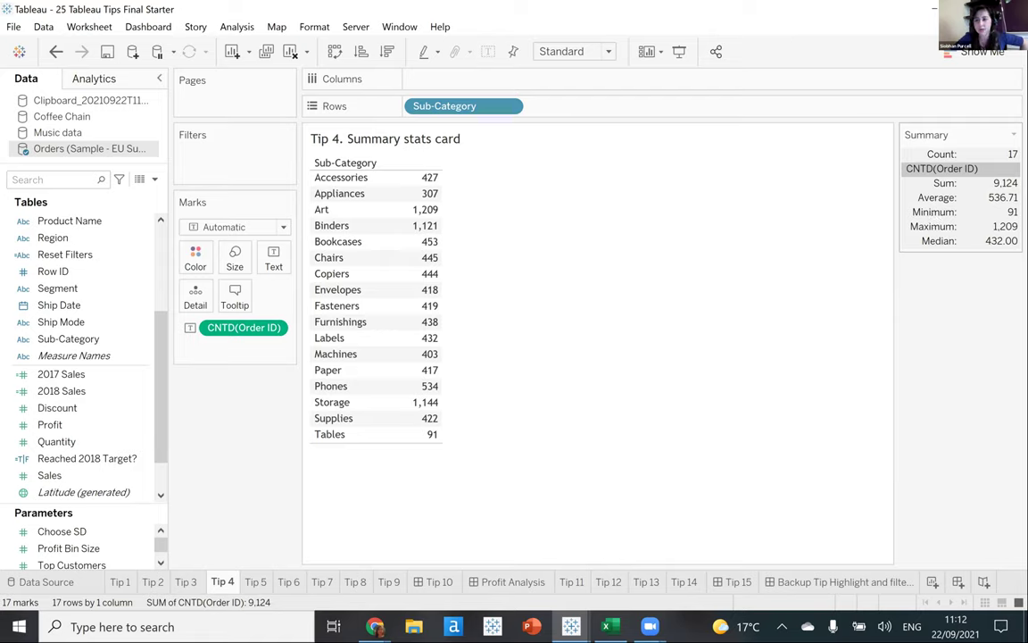
left_click(1013, 134)
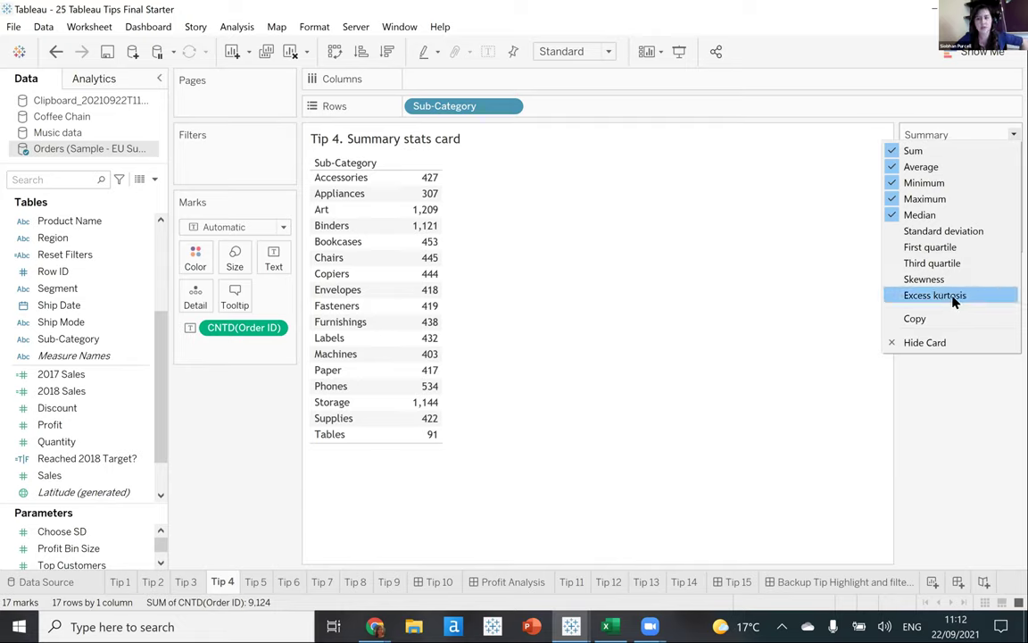
left_click(696, 348)
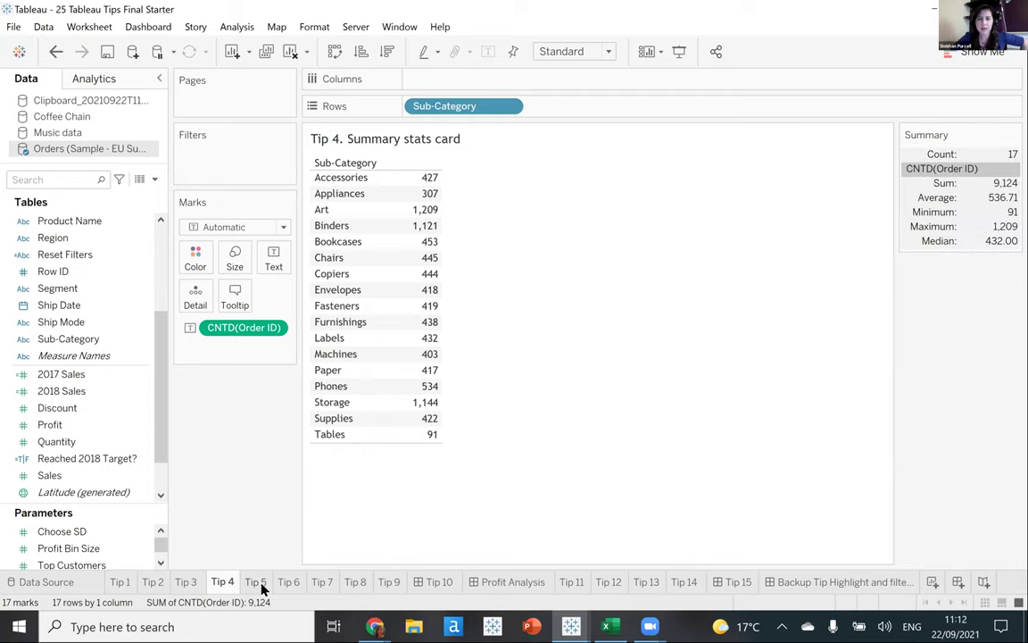
Open the sheet description for Tip 5 and read its shelves, dimensions, measure formulas and data source details.
left_click(256, 582)
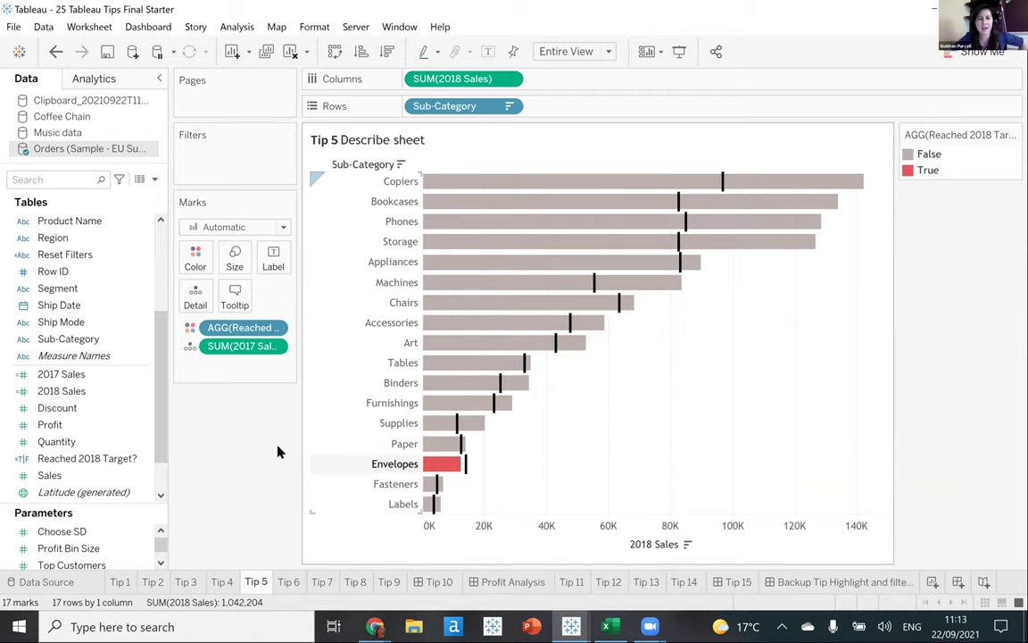
left_click(90, 27)
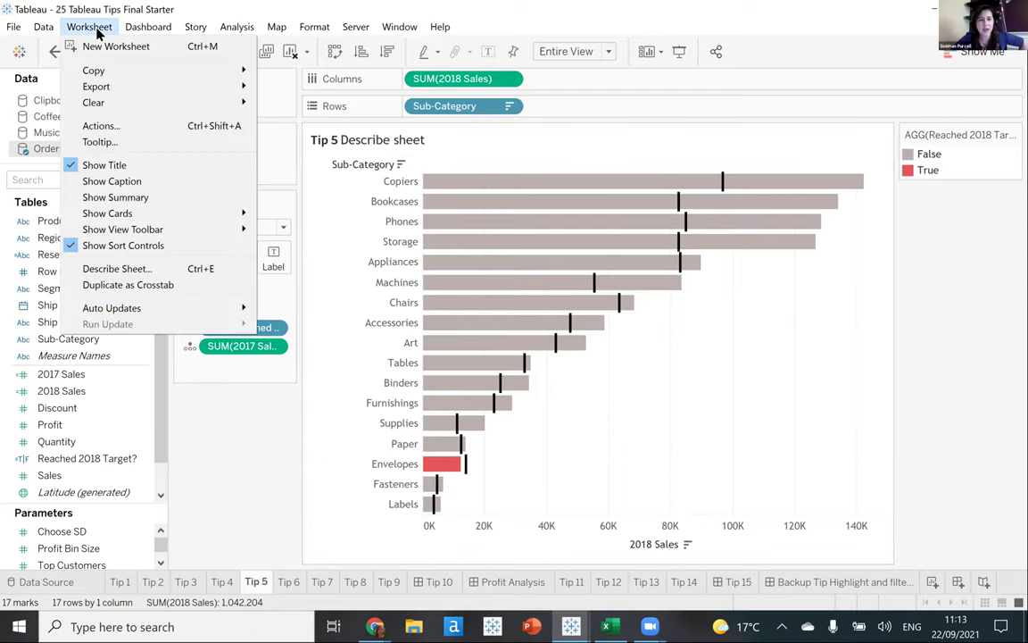
left_click(175, 272)
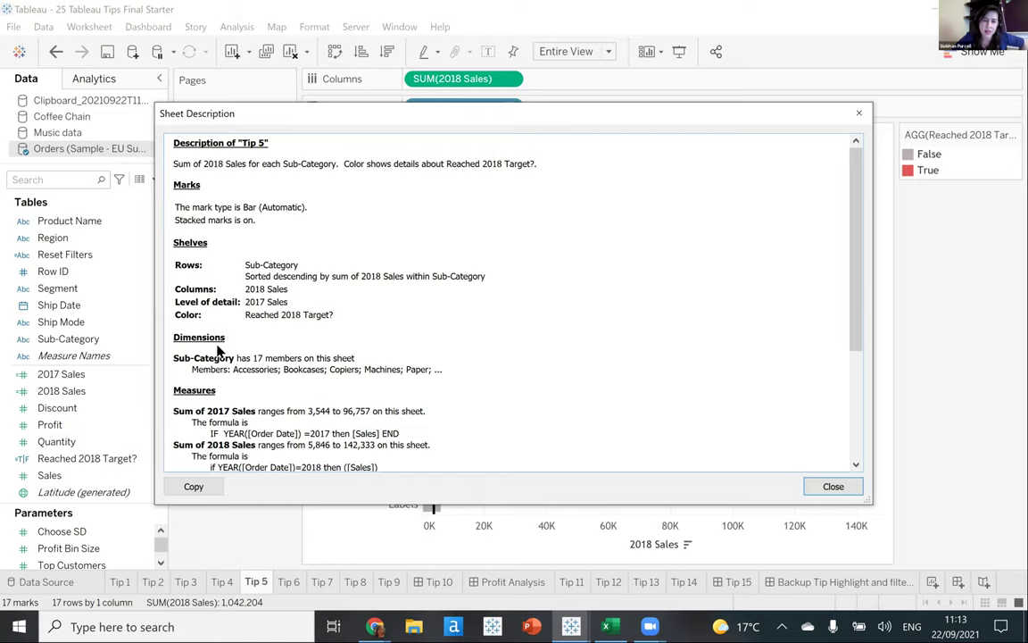
scroll(276, 366, "down", 3)
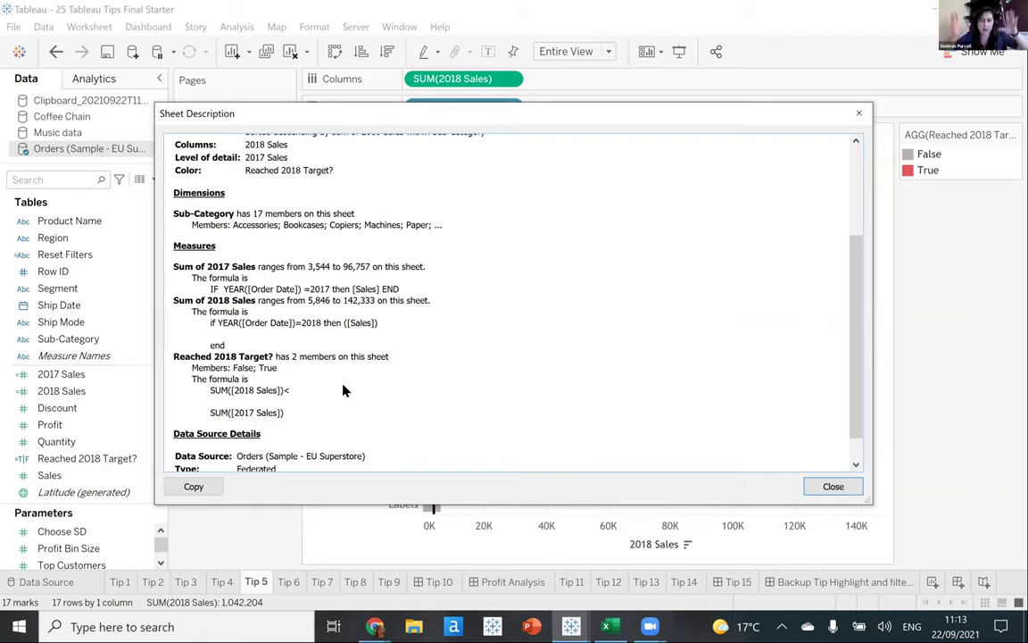
scroll(417, 350, "down", 1)
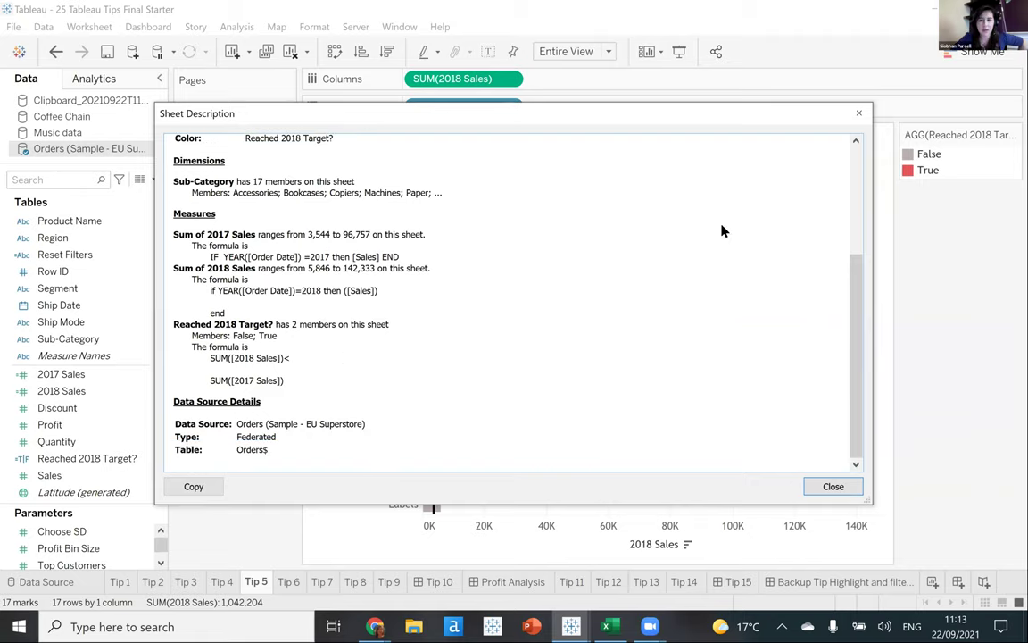
Close the sheet description and save the workbook as 25 Tableau Tips Final Starter in the Final folder, replacing the existing file.
left_click(858, 114)
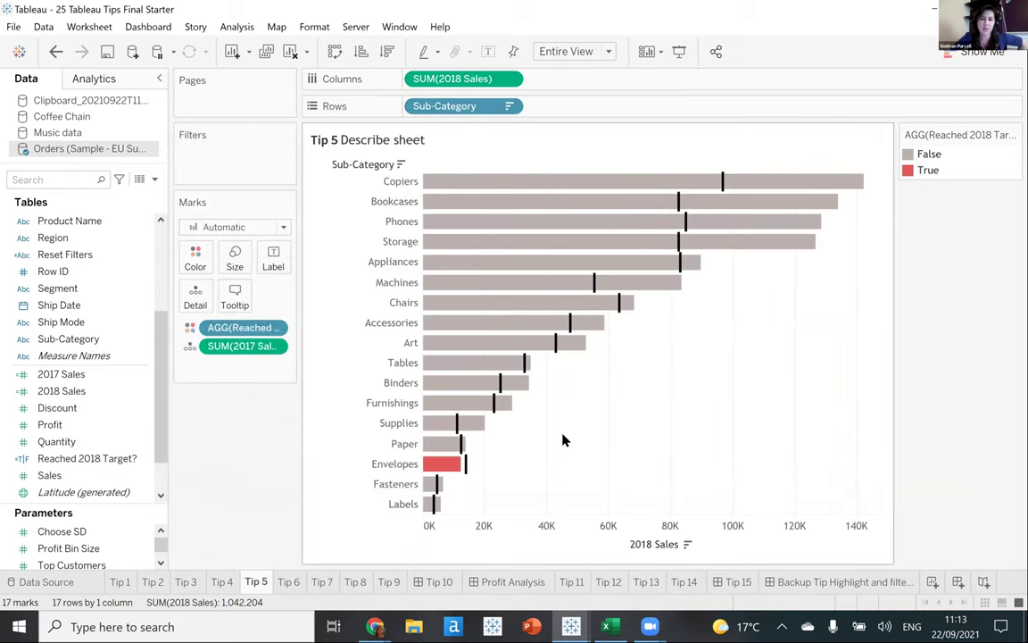
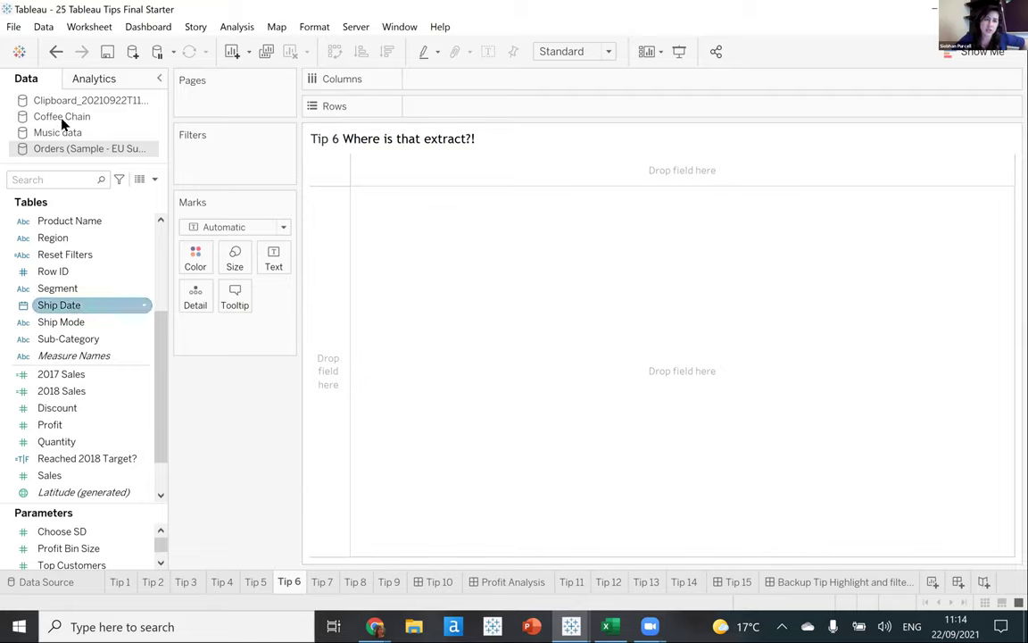
left_click(14, 31)
left_click(46, 115)
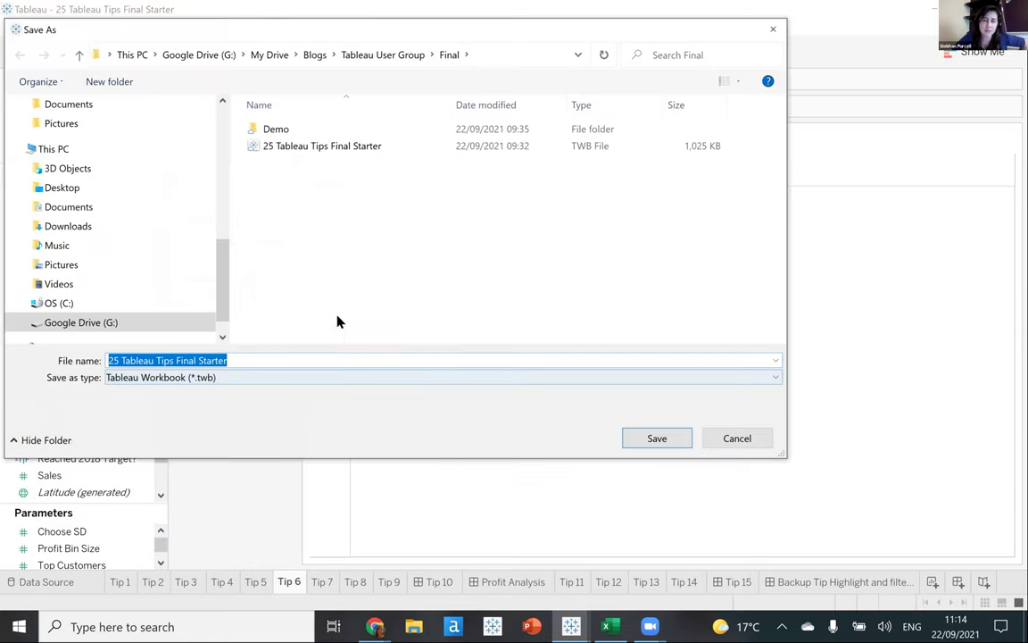
left_click(668, 436)
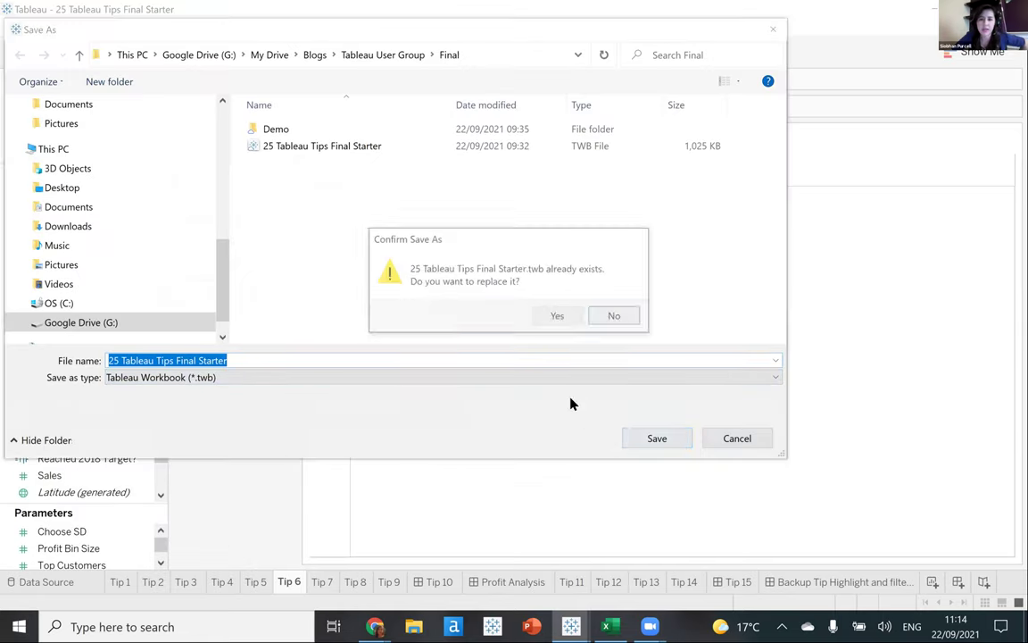
left_click(560, 318)
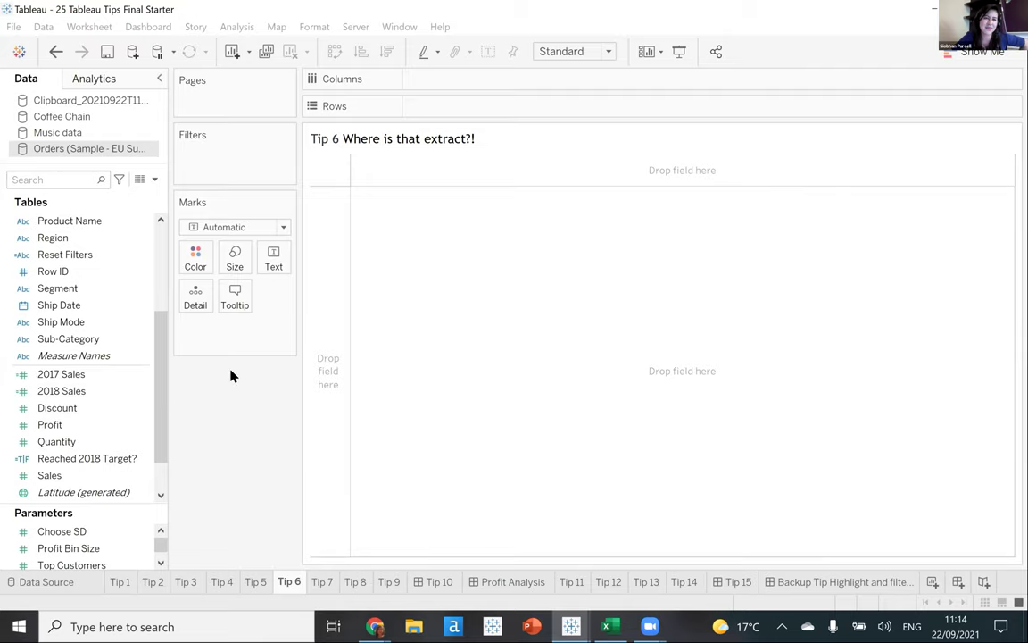
Extract all rows of the Coffee Chain data source and save the extract as Coffee Chain in the Demo folder.
right_click(87, 116)
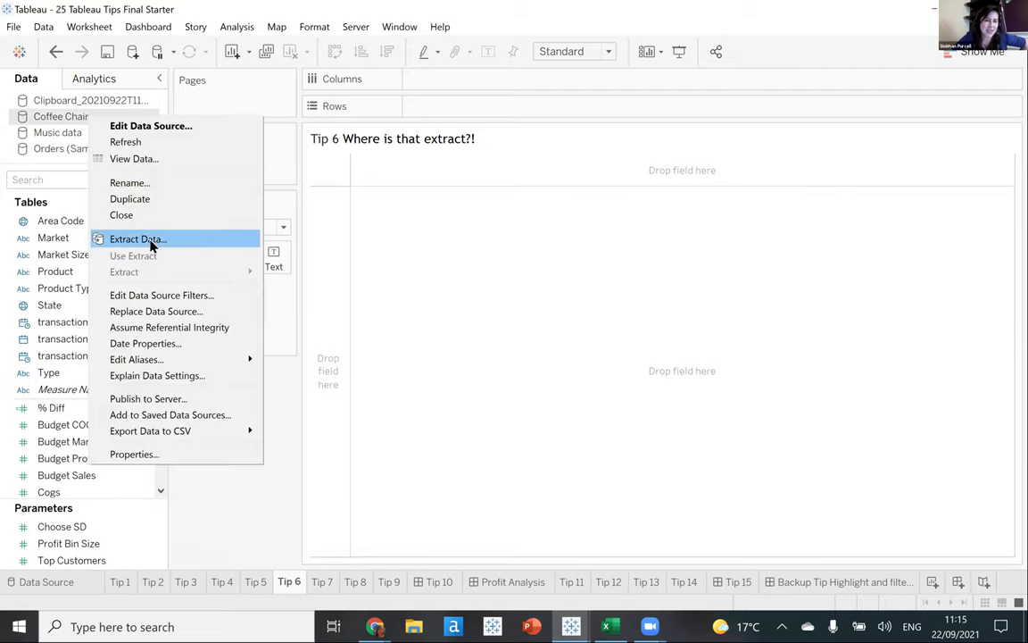
left_click(138, 240)
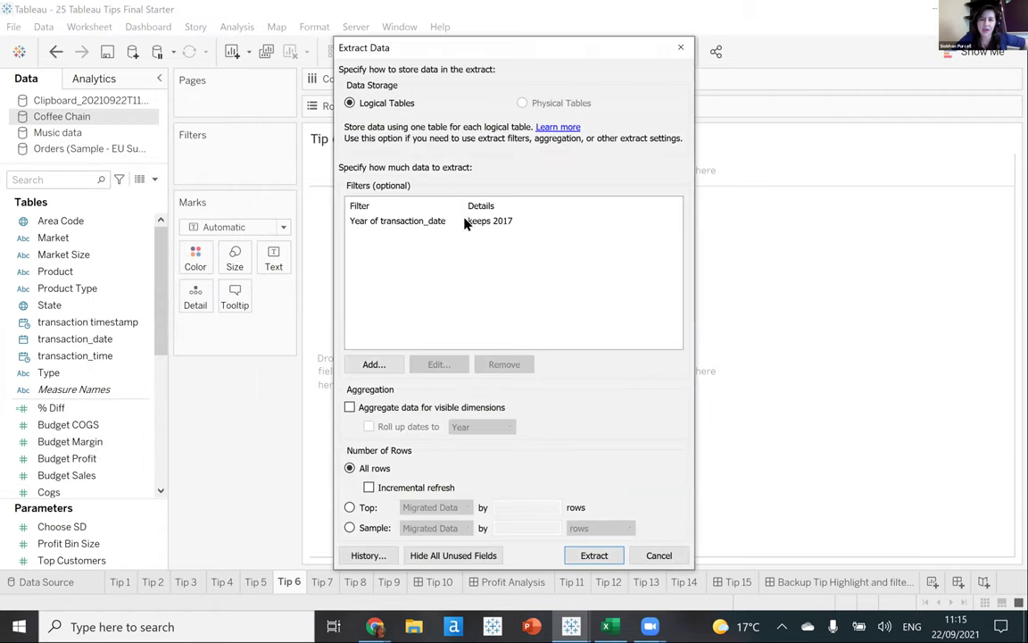
left_click(592, 555)
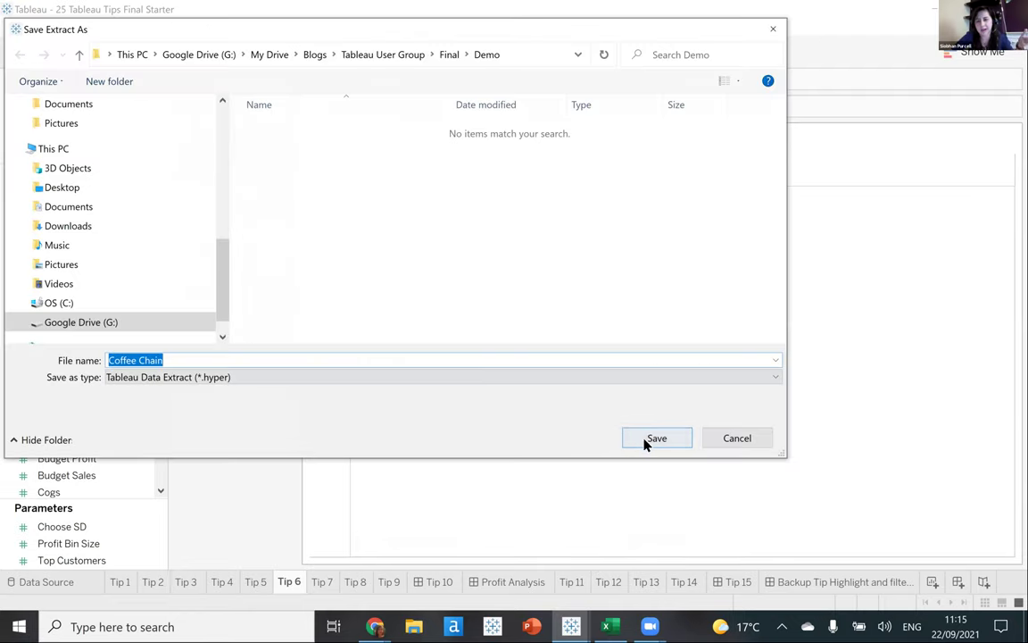
left_click(645, 444)
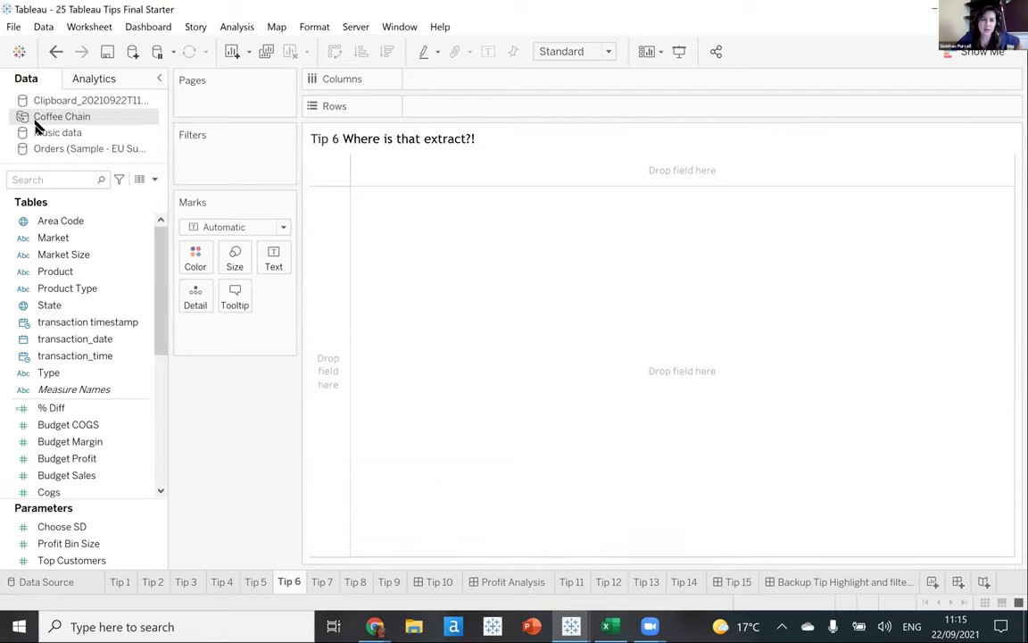
Save a version of the workbook again, choosing a file type for it.
left_click(14, 27)
left_click(446, 367)
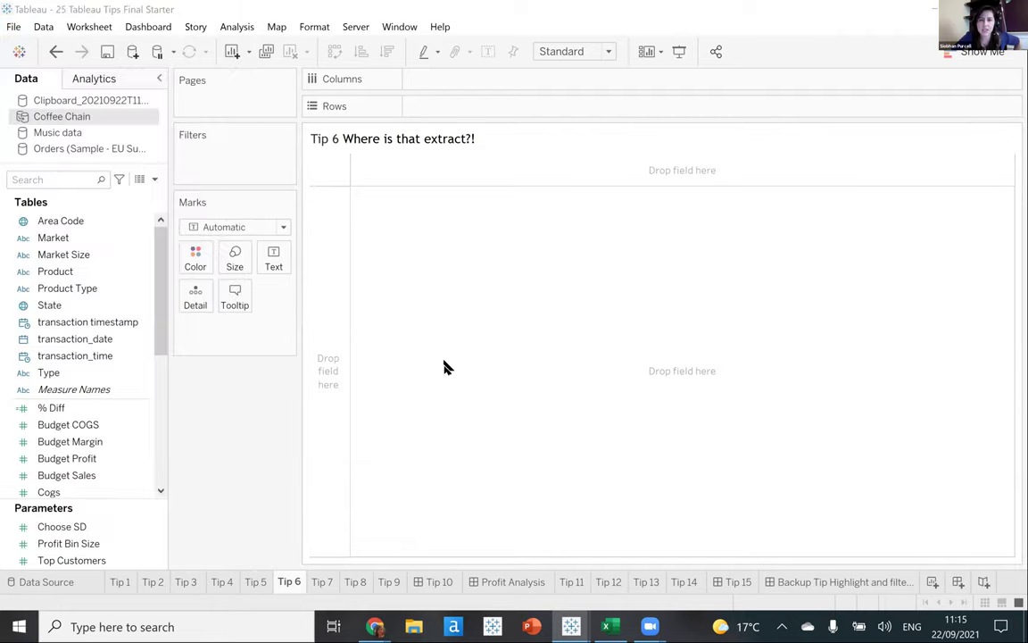
left_click(357, 379)
left_click(303, 385)
left_click(308, 376)
left_click(287, 404)
left_click(654, 438)
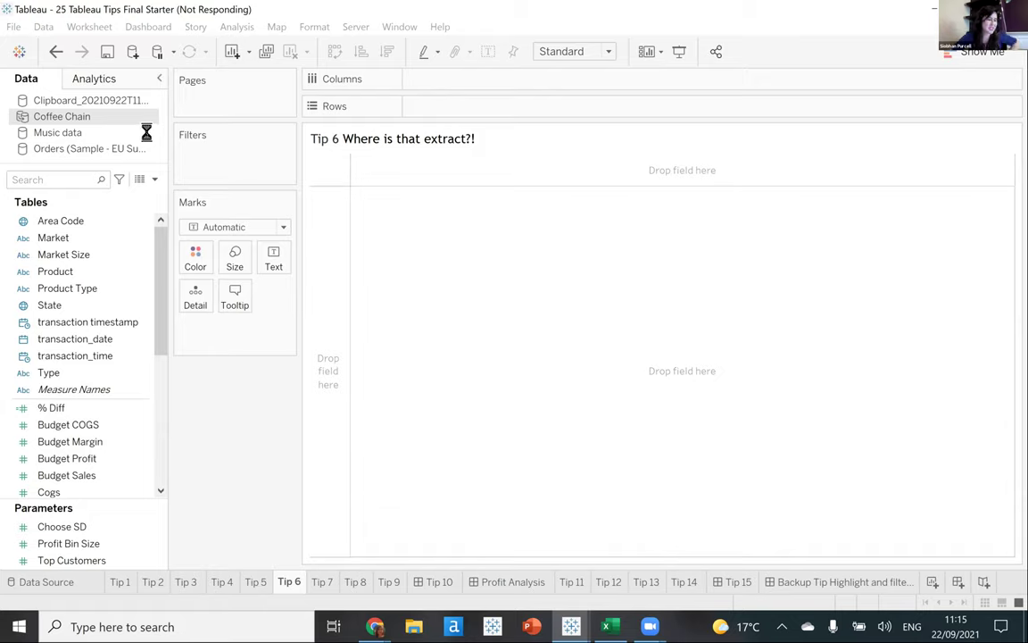
Extract all rows of the Music data source with no filters or aggregation.
right_click(85, 135)
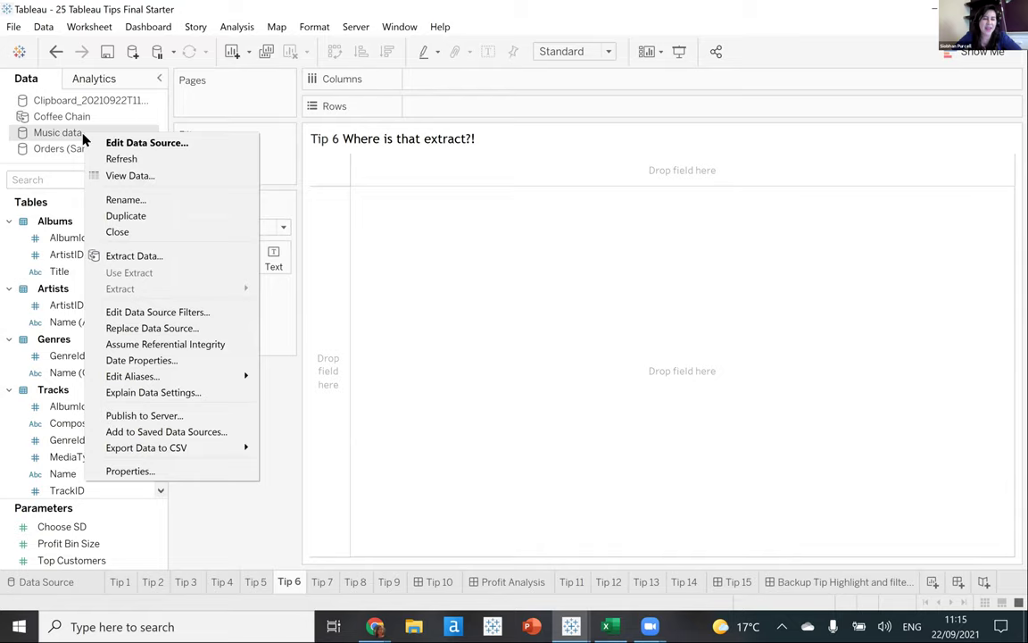
left_click(134, 256)
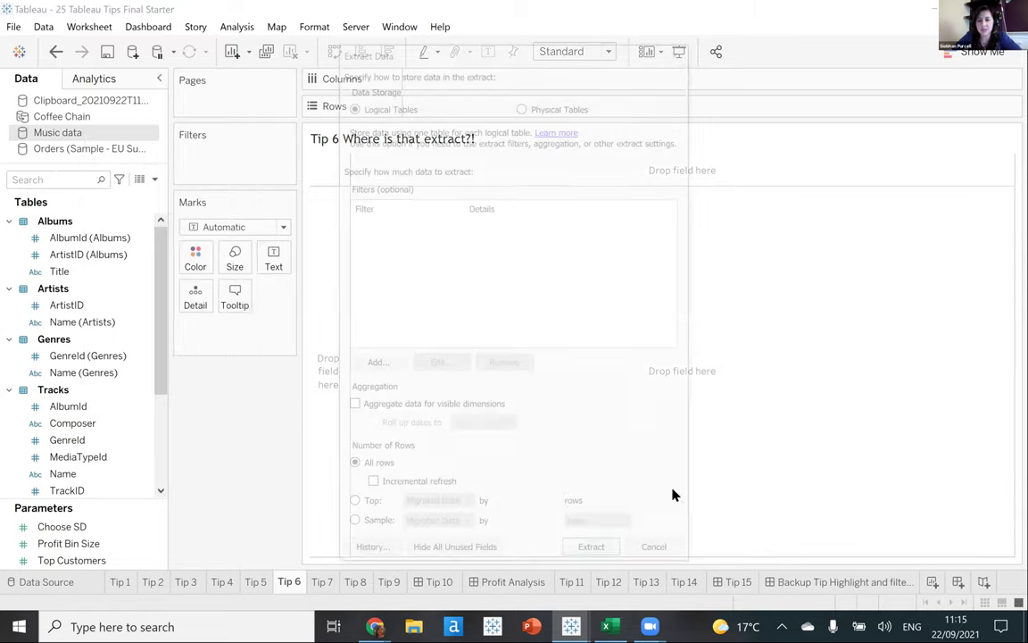
left_click(594, 556)
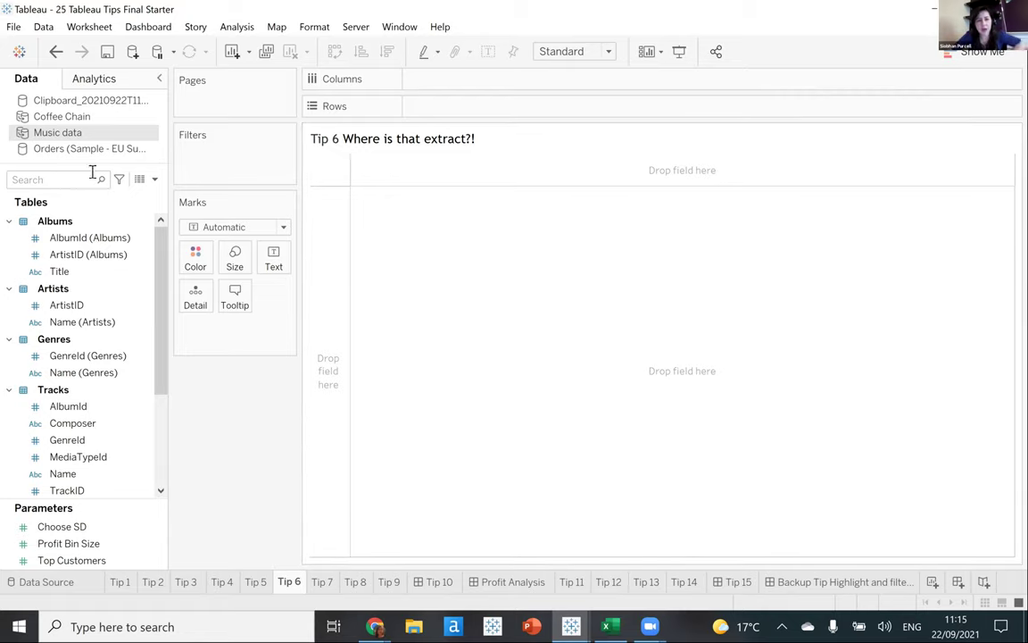
Check the Music data source's connection properties for its file name path.
right_click(89, 140)
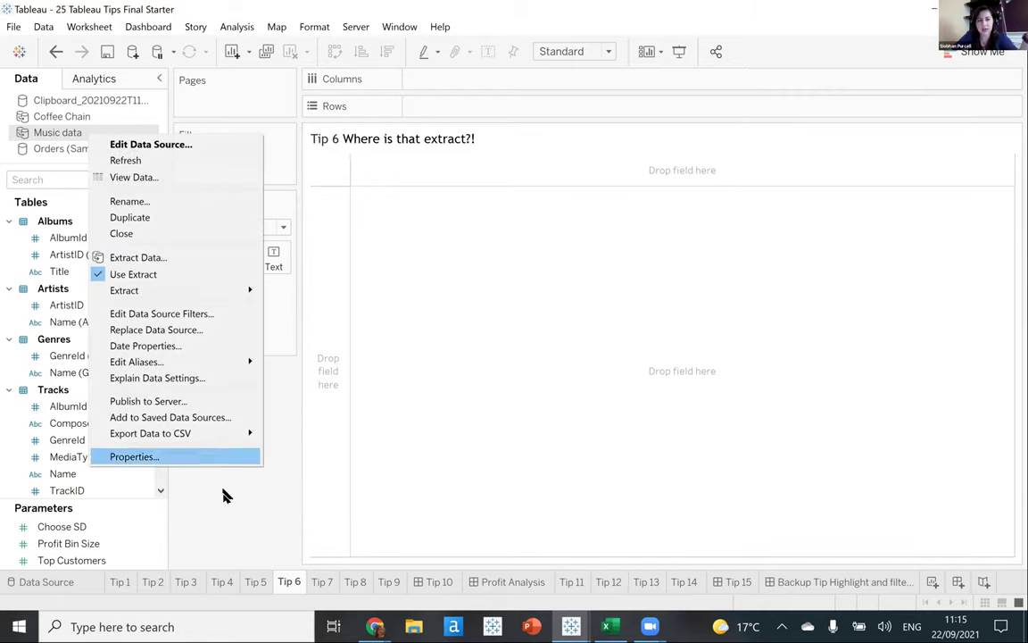
left_click(188, 459)
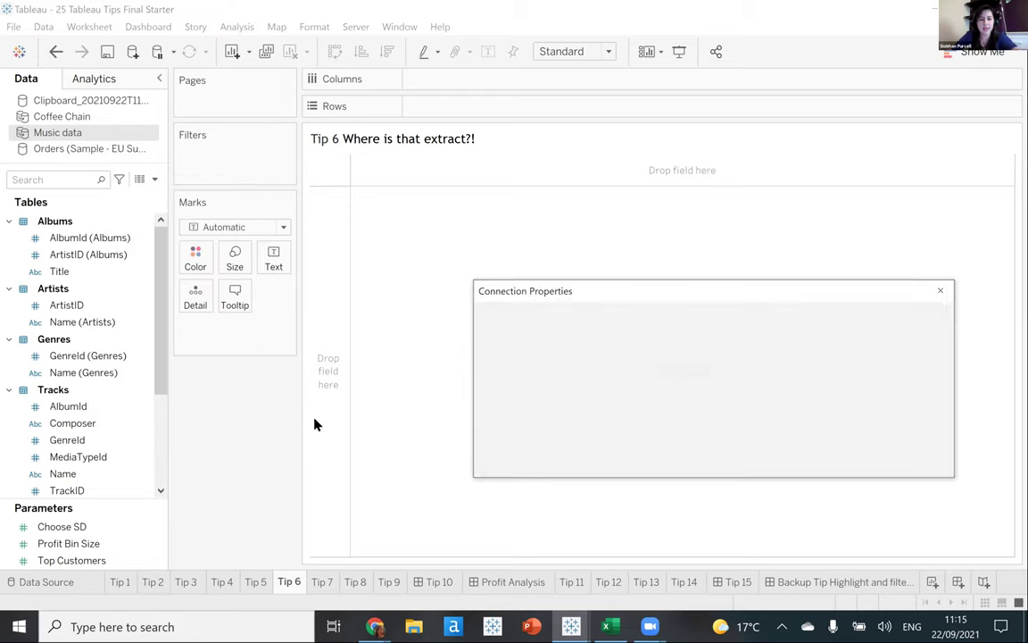
mouse_move(479, 323)
left_mouse_down()
mouse_move(780, 350)
mouse_move(1001, 352)
left_mouse_up()
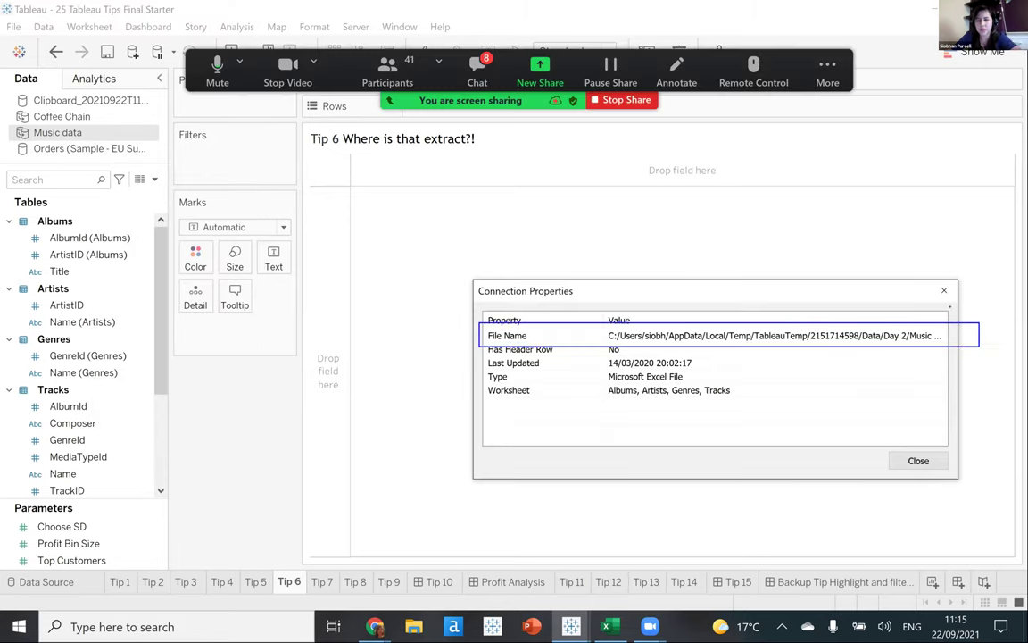
left_click(942, 294)
Move the Tip 7 bar chart's region labels to the top by disabling the innermost level at the bottom of the view.
left_click(318, 582)
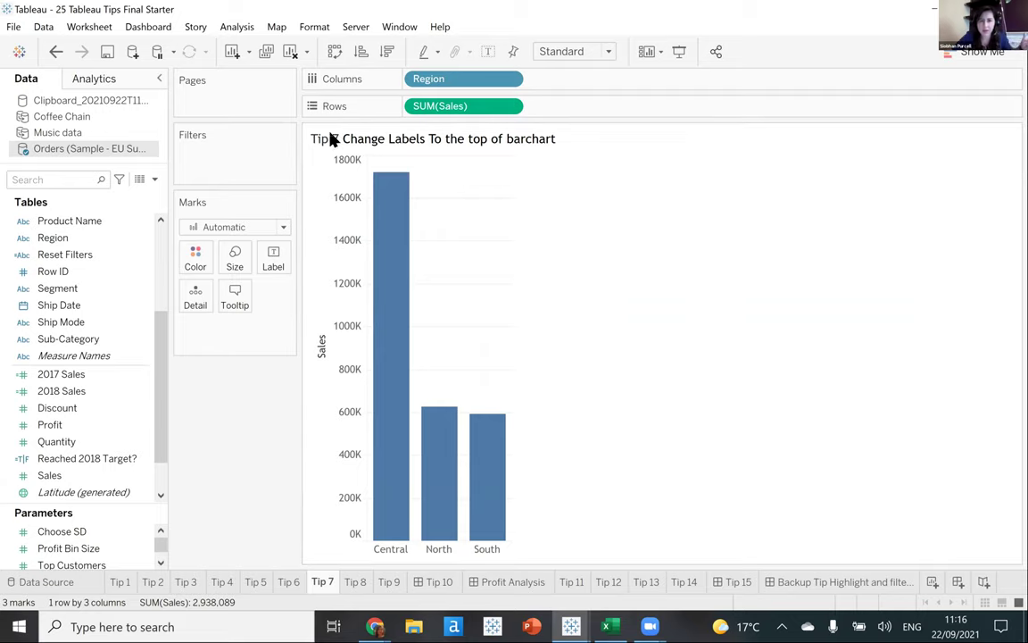
left_click(228, 30)
mouse_move(324, 241)
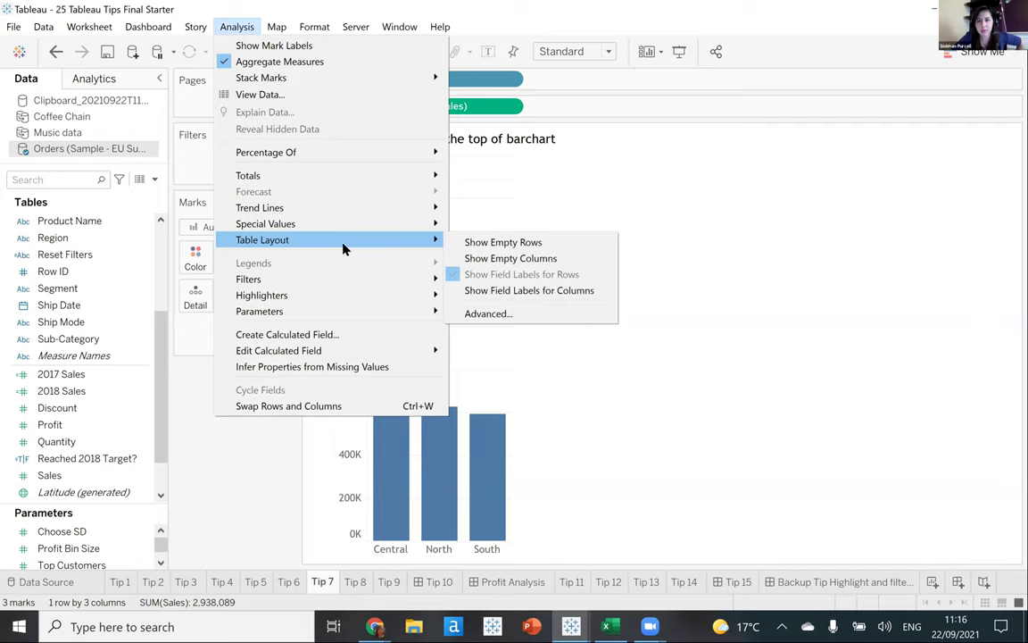
left_click(489, 314)
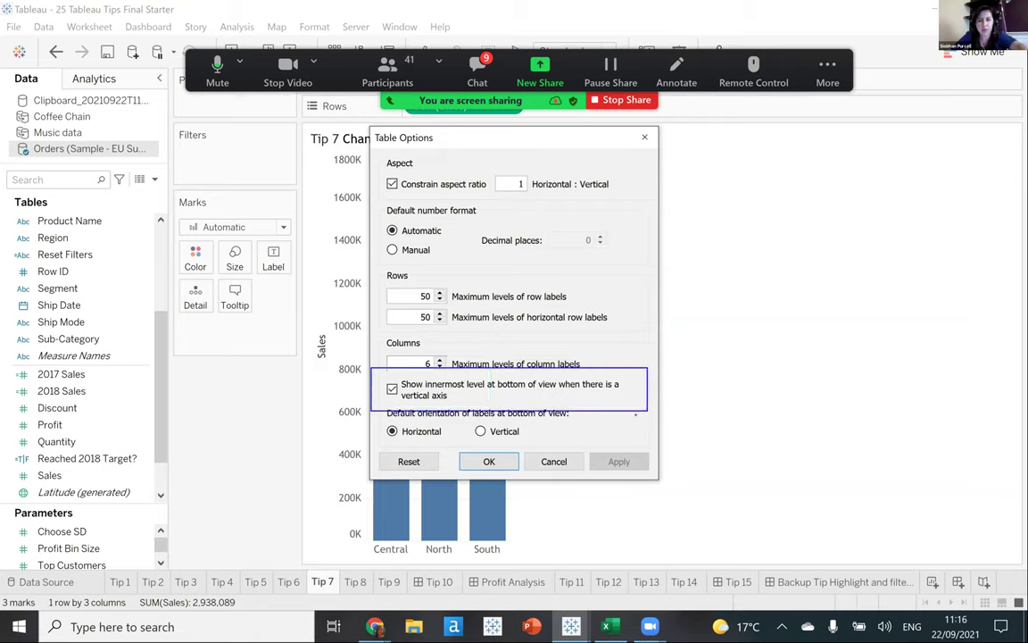
left_click(392, 390)
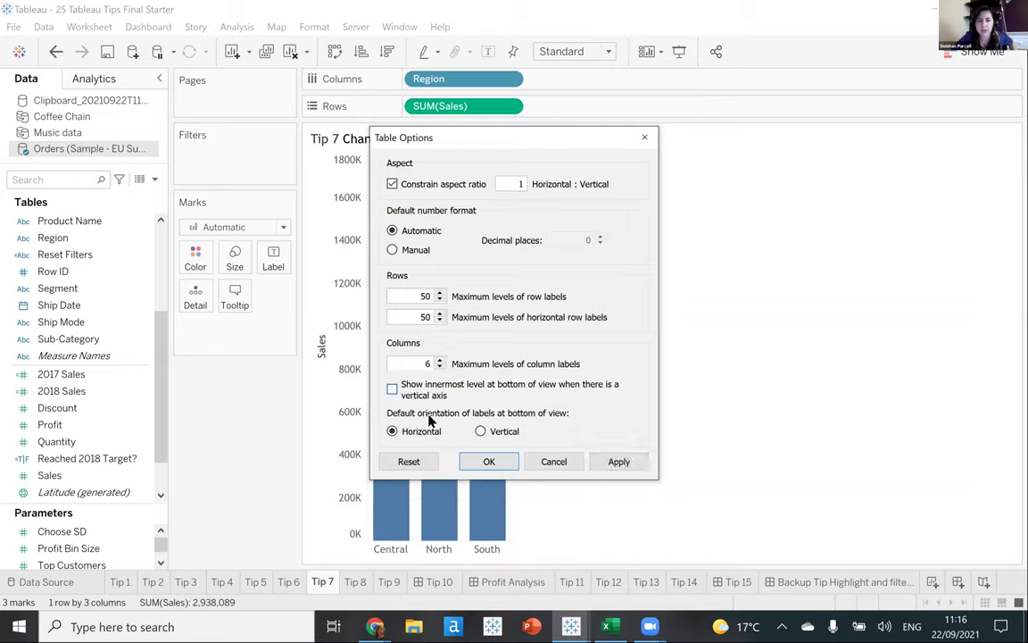
left_click(486, 461)
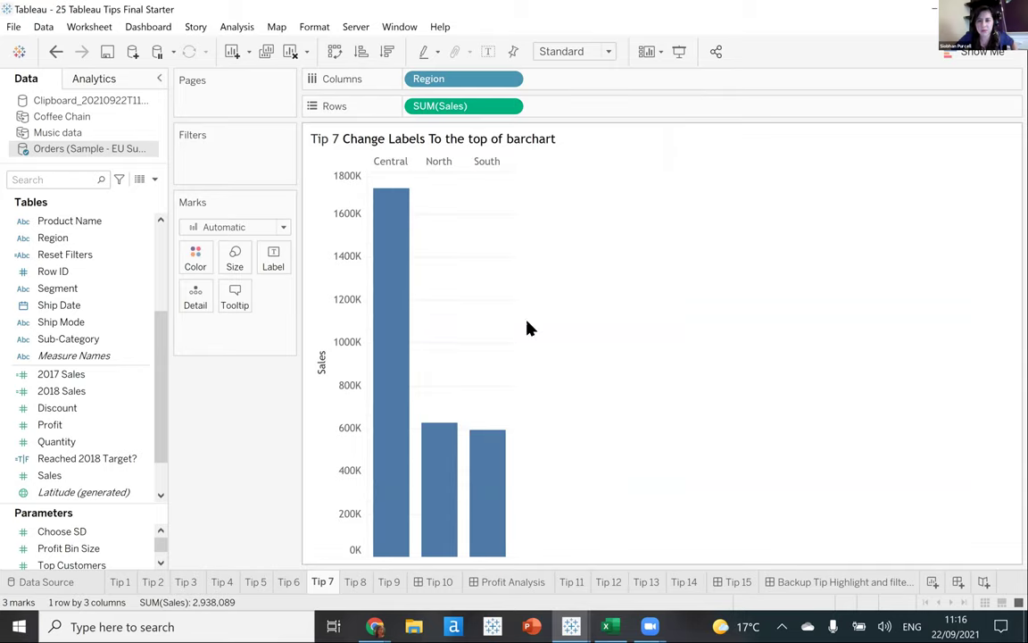
Clear the custom font from the Category headers on the Tip 8 sheet.
left_click(357, 582)
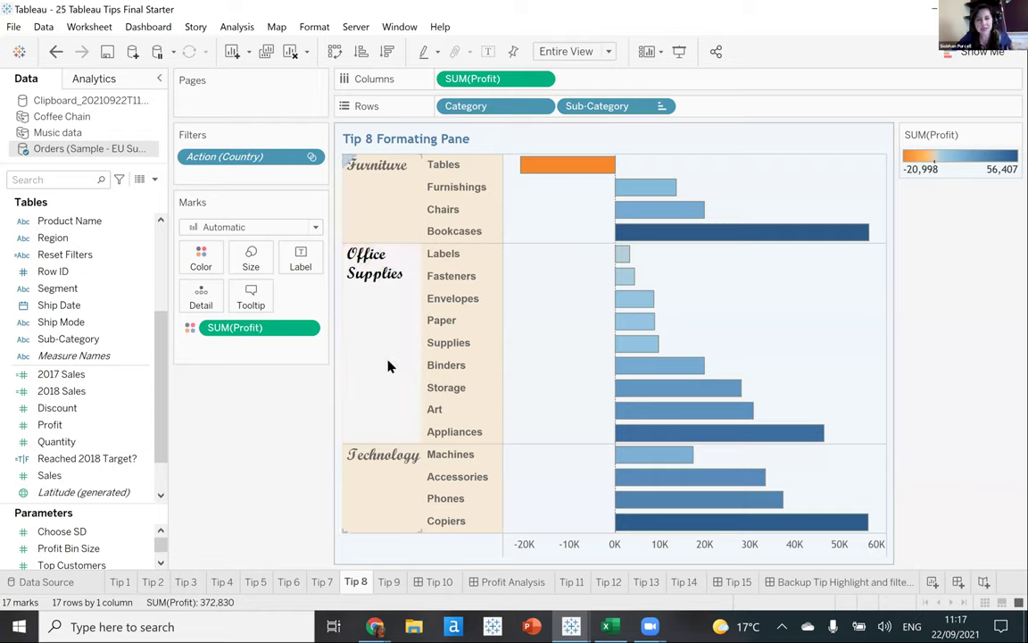
right_click(378, 311)
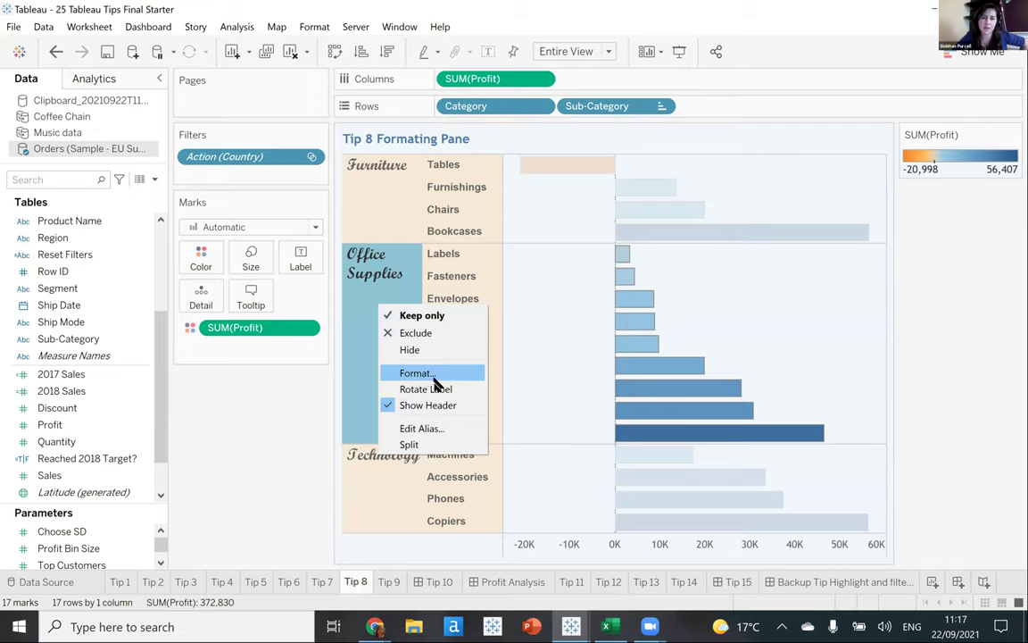
left_click(435, 377)
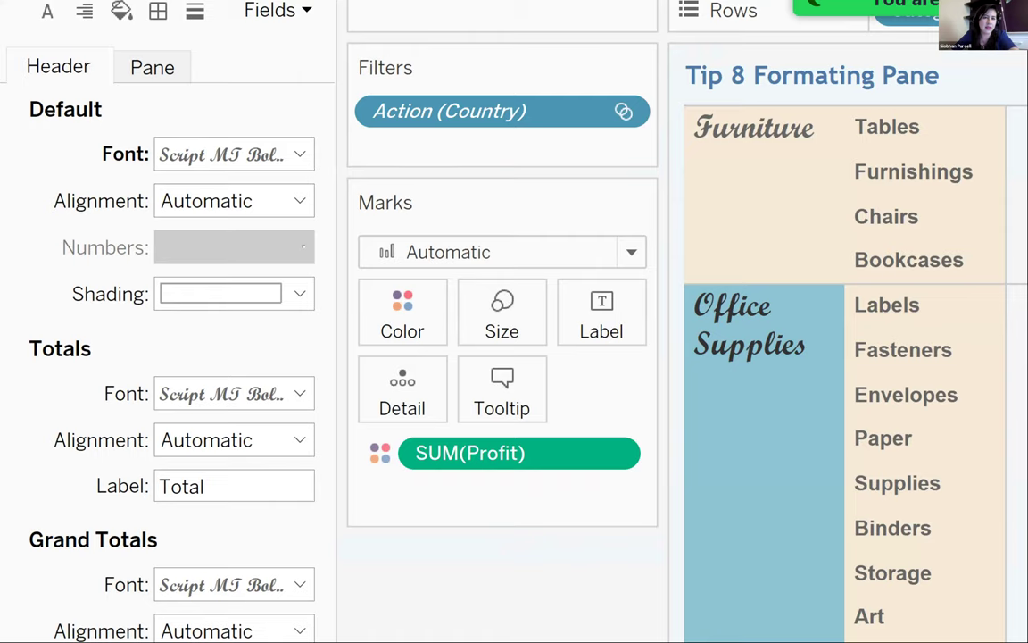
left_click_drag(91, 169, 146, 178)
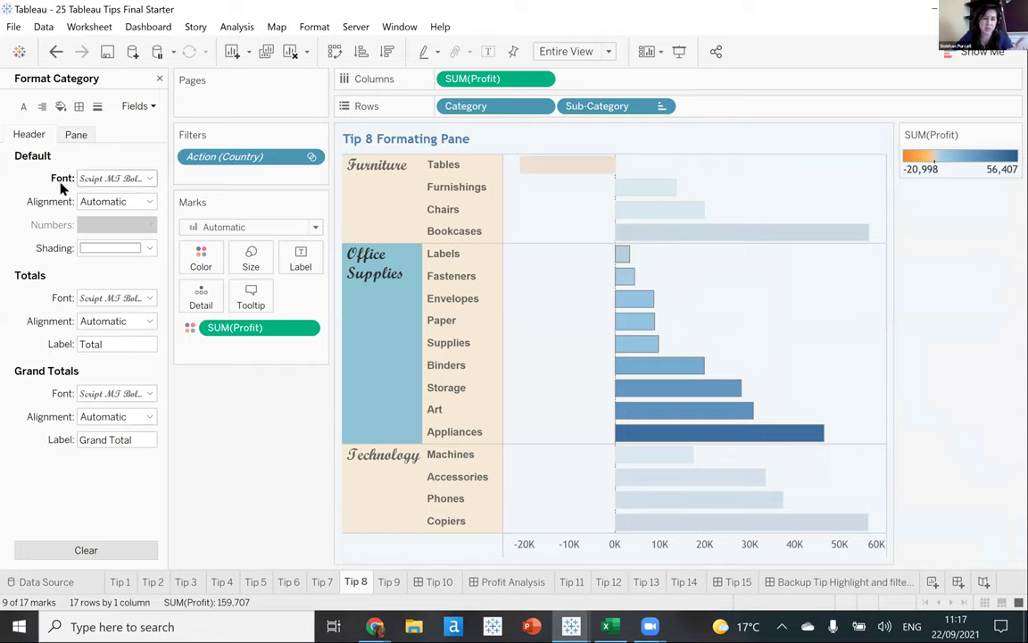
right_click(64, 183)
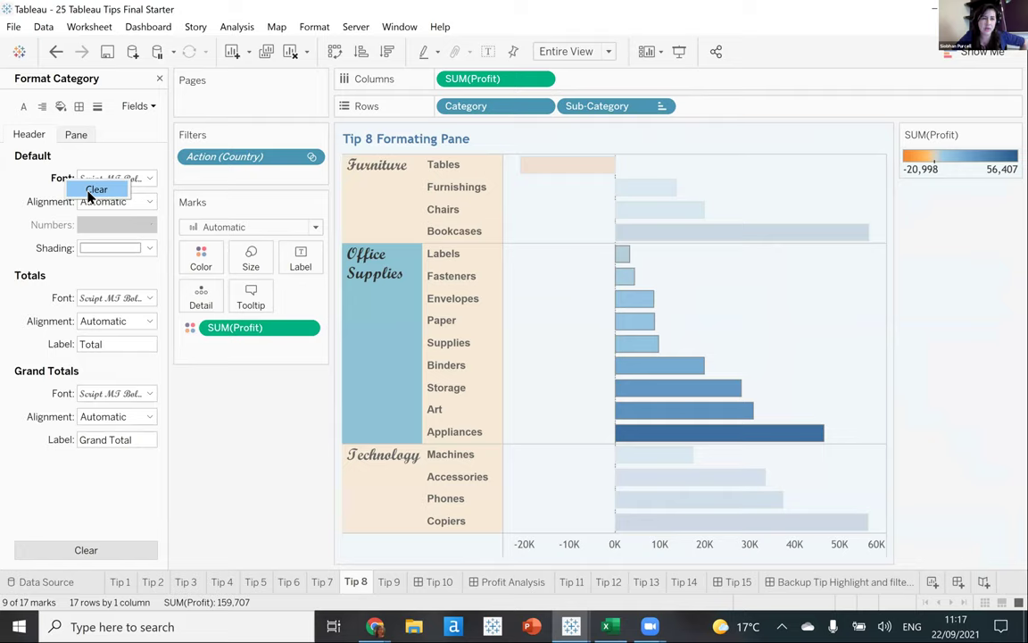
left_click(88, 192)
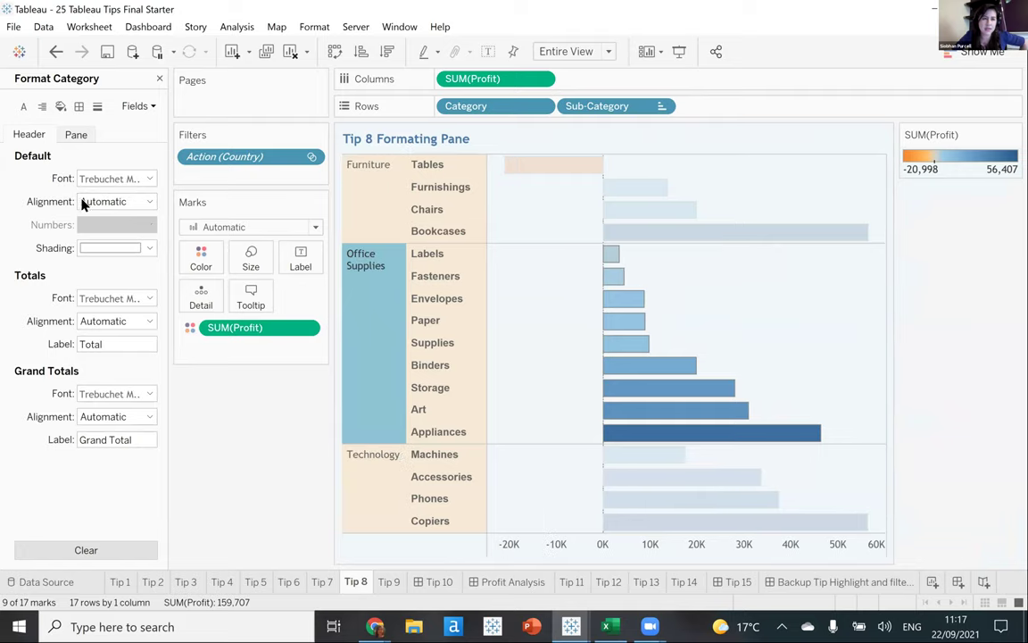
Clear the default worksheet shading and the default row header shading on the Tip 8 sheet.
left_click(61, 106)
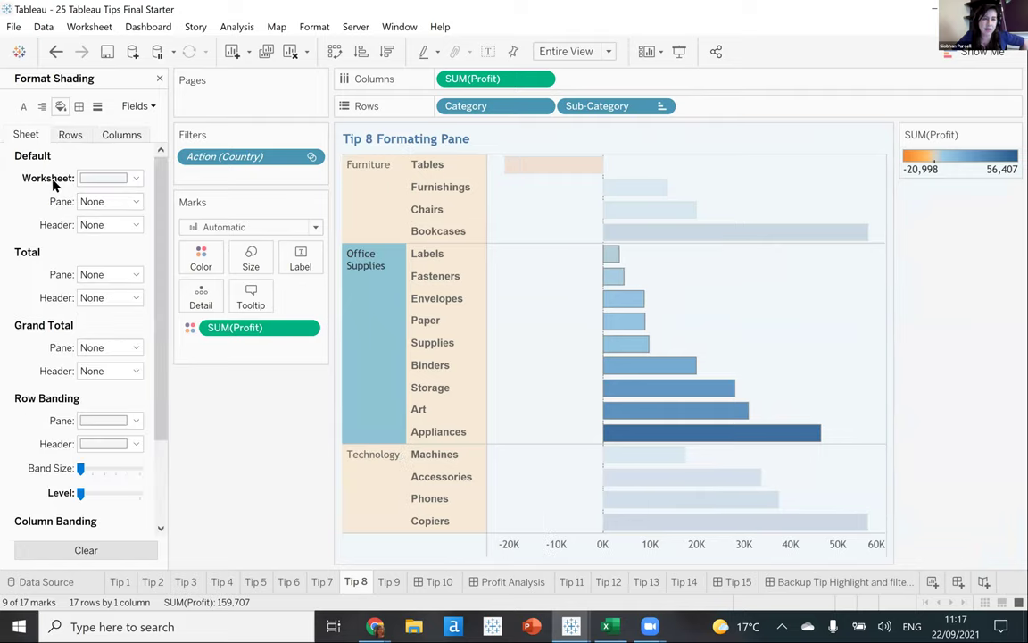
right_click(59, 181)
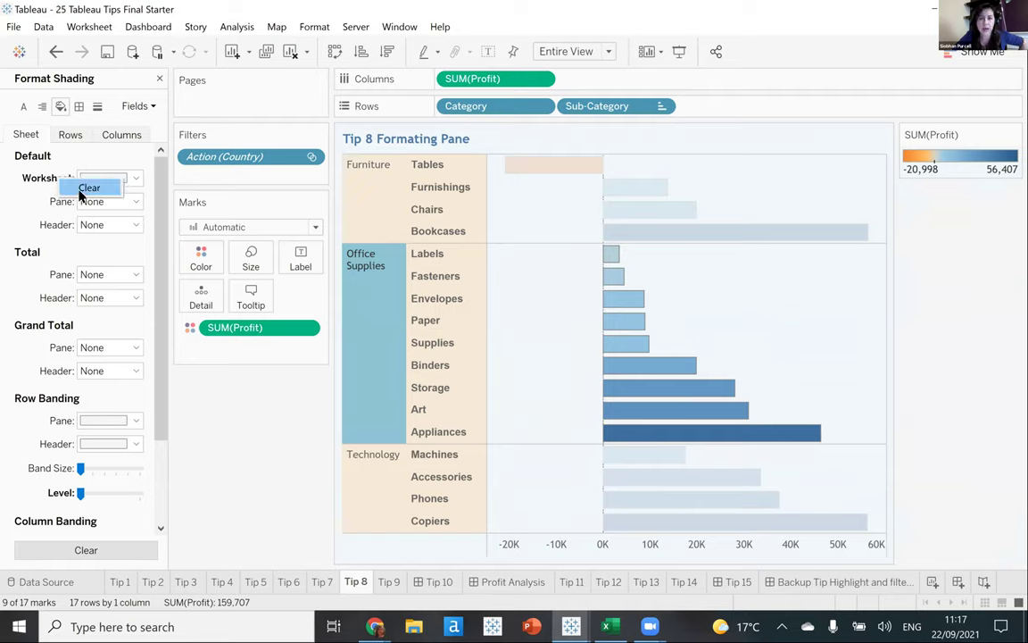
left_click(82, 189)
left_click(70, 136)
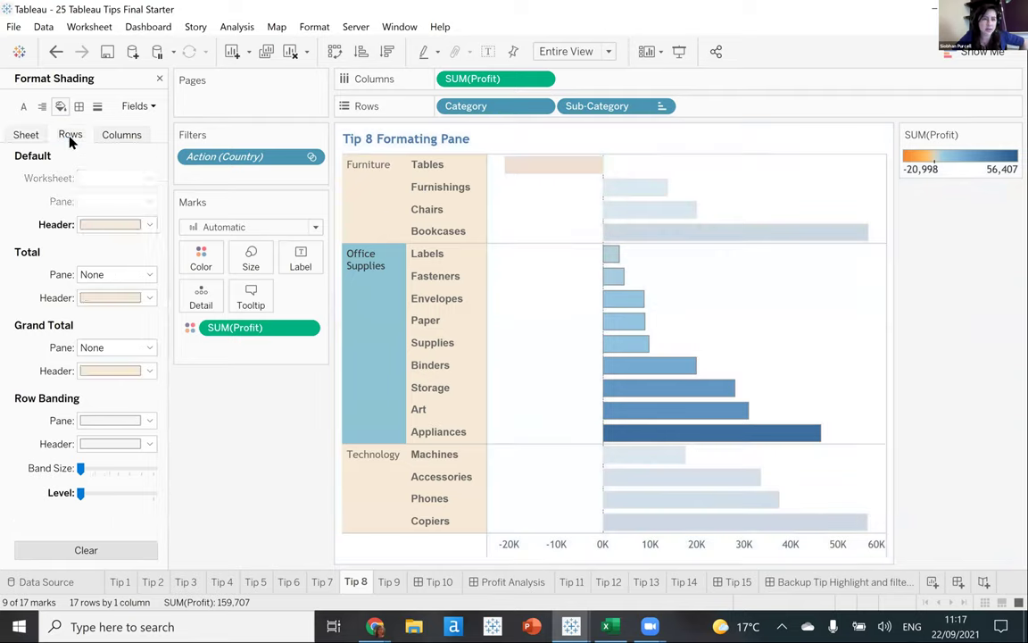
right_click(64, 224)
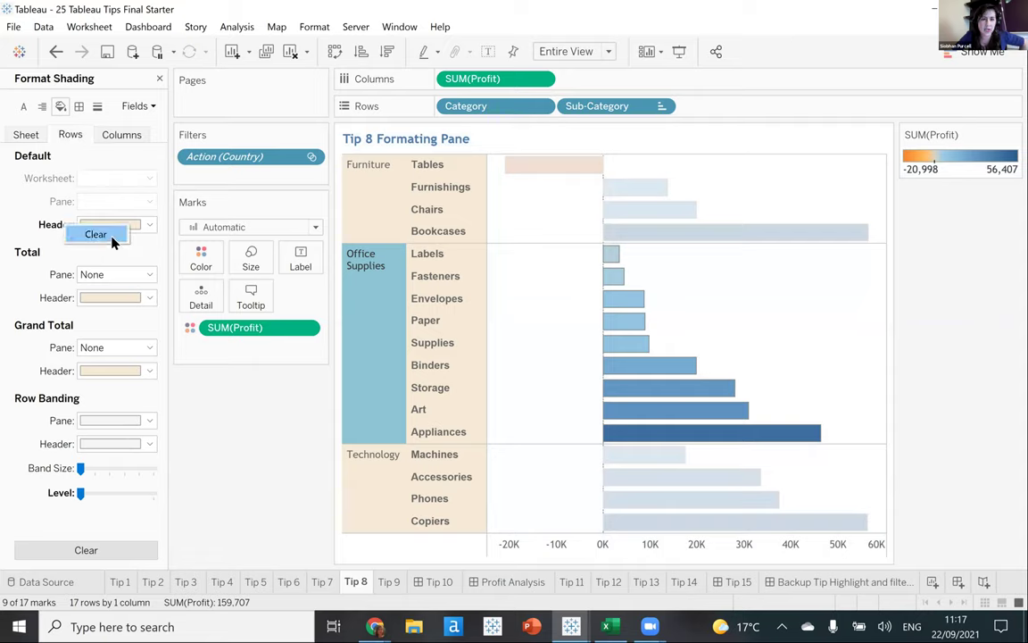
left_click(84, 235)
Clear the custom alignment and font from the Sub-Category headers on the Tip 8 sheet.
left_click(430, 210)
right_click(444, 207)
left_click(415, 201)
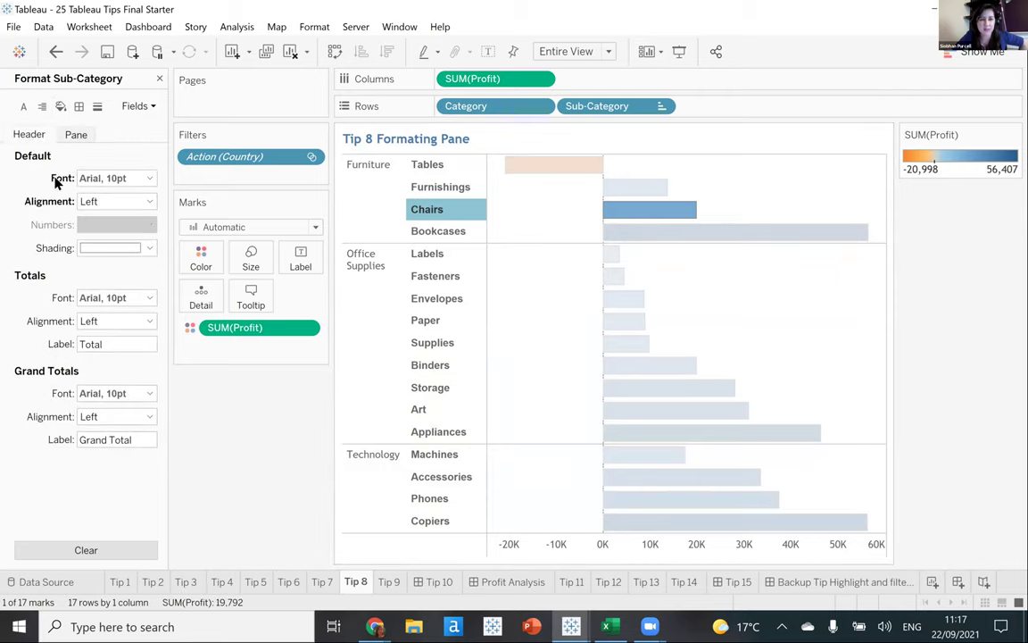
right_click(61, 207)
left_click(85, 215)
right_click(60, 177)
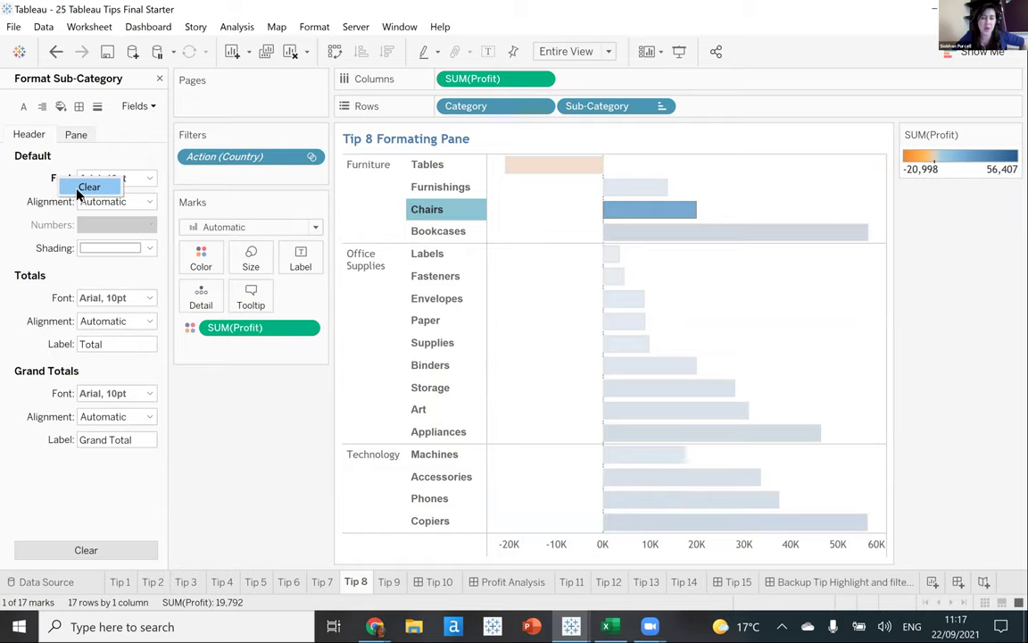
left_click(82, 187)
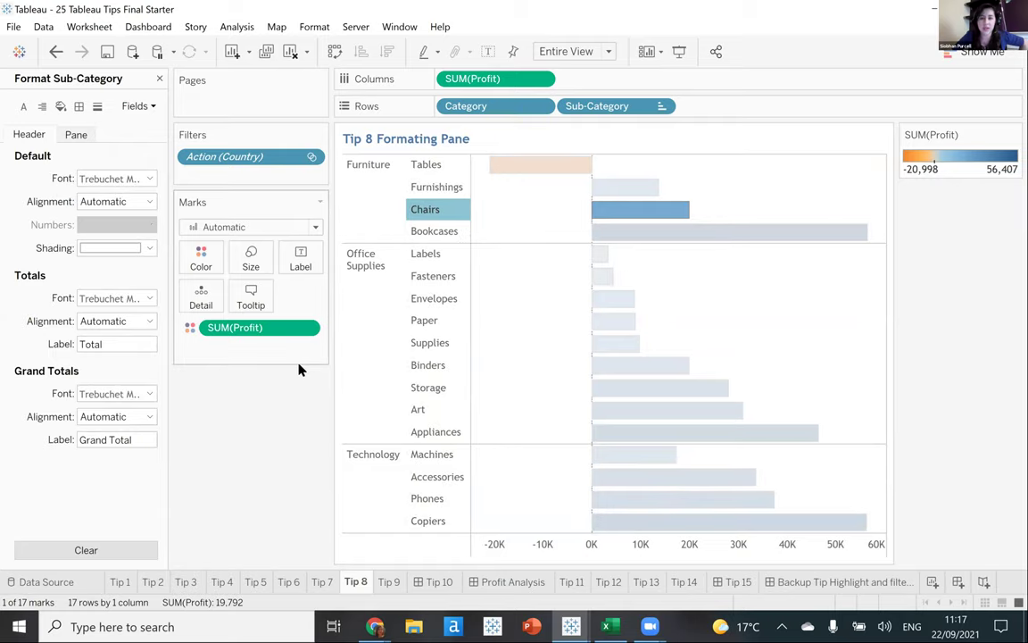
Clear all fields from the Tip 8 sheet using Clear Sheet, after viewing the Tip 9 sheet.
left_click(390, 584)
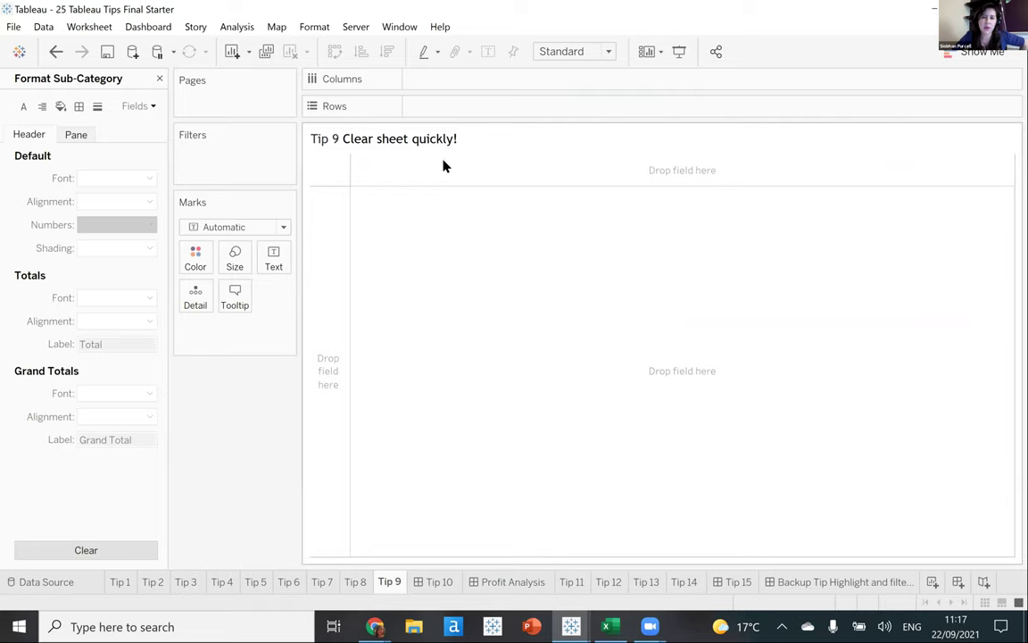
left_click(356, 581)
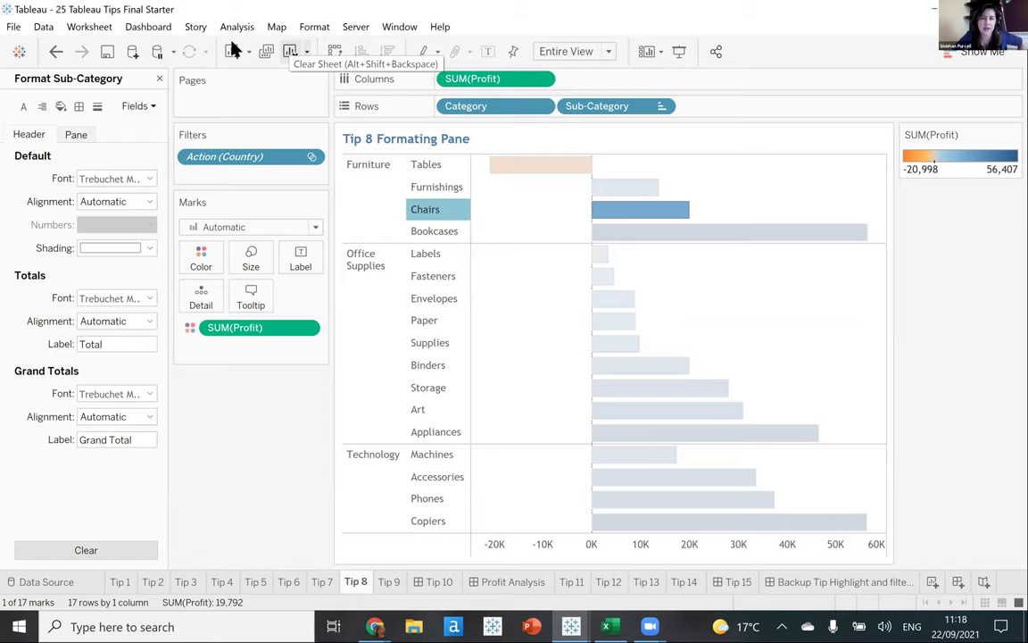
left_click(290, 51)
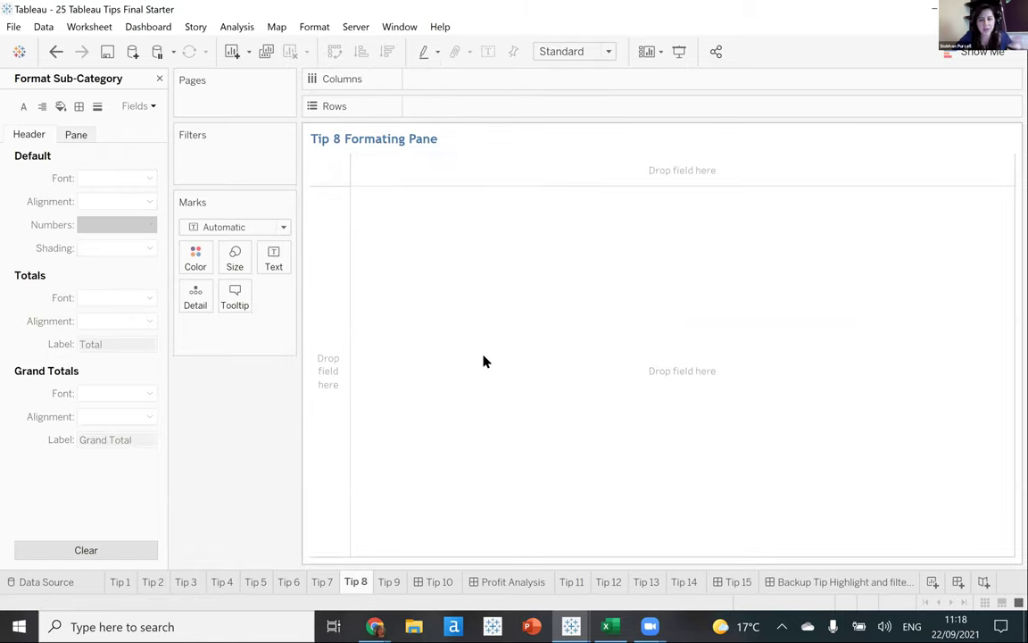
Go through the Tip 9 and Tip 10 sheets to the Profit Analysis dashboard and open its workbook-level formatting settings.
left_click(390, 589)
left_click(442, 588)
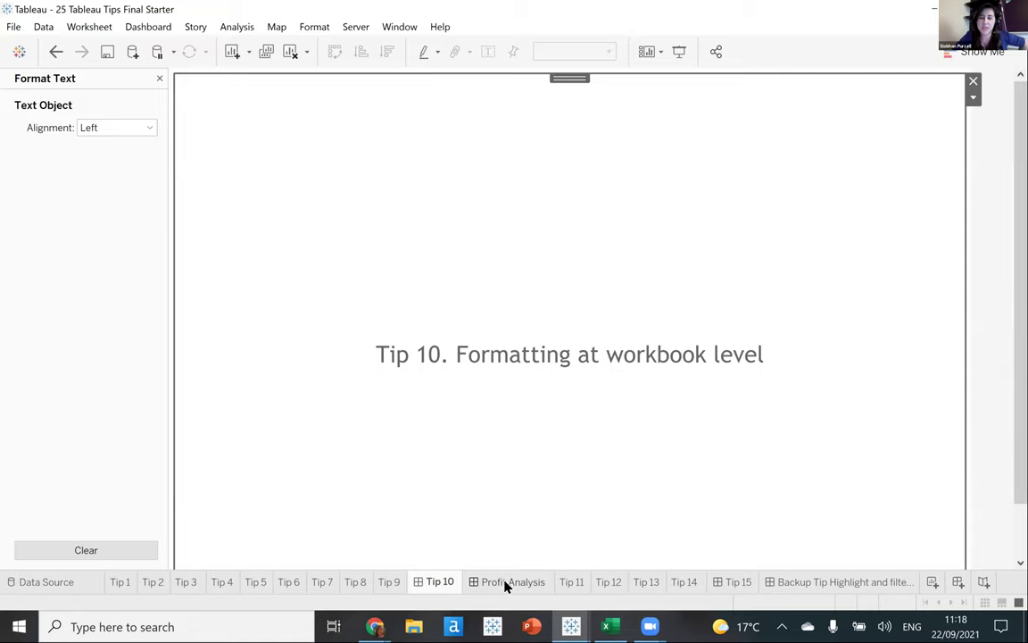
mouse_move(506, 584)
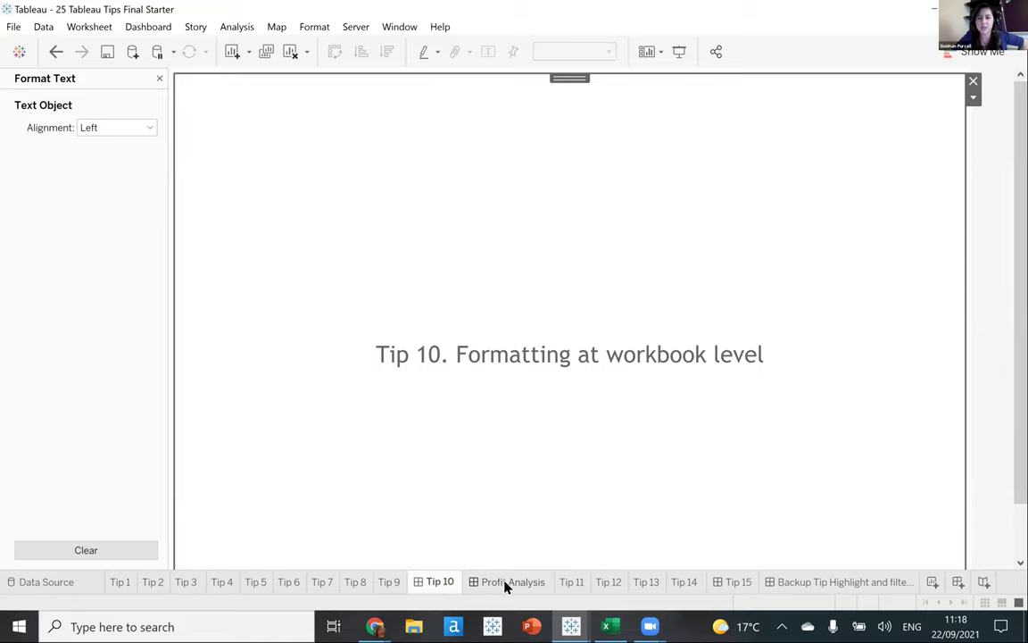
left_click(500, 583)
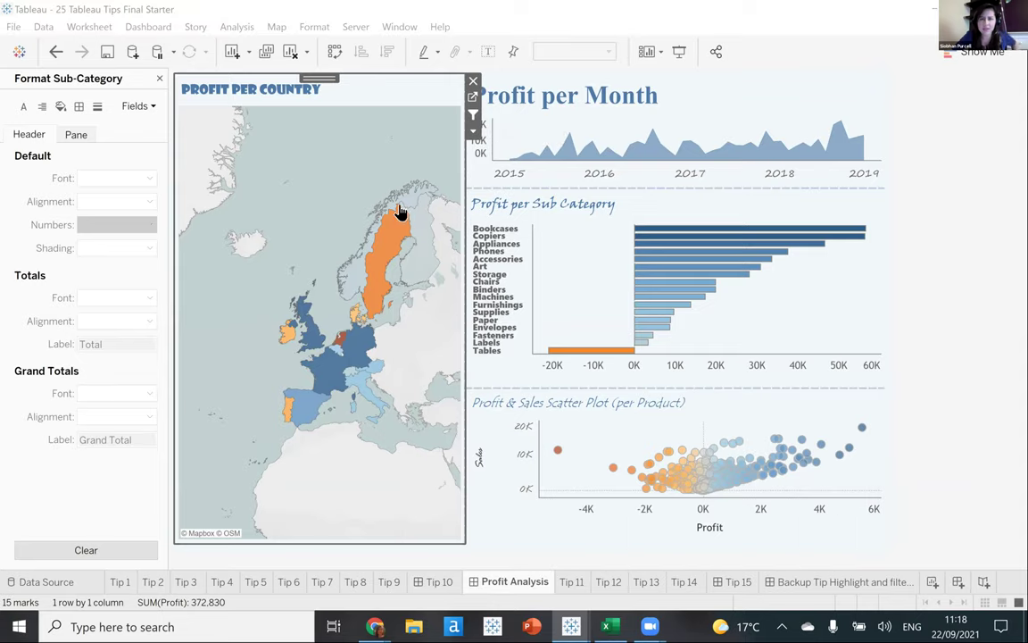
mouse_move(399, 211)
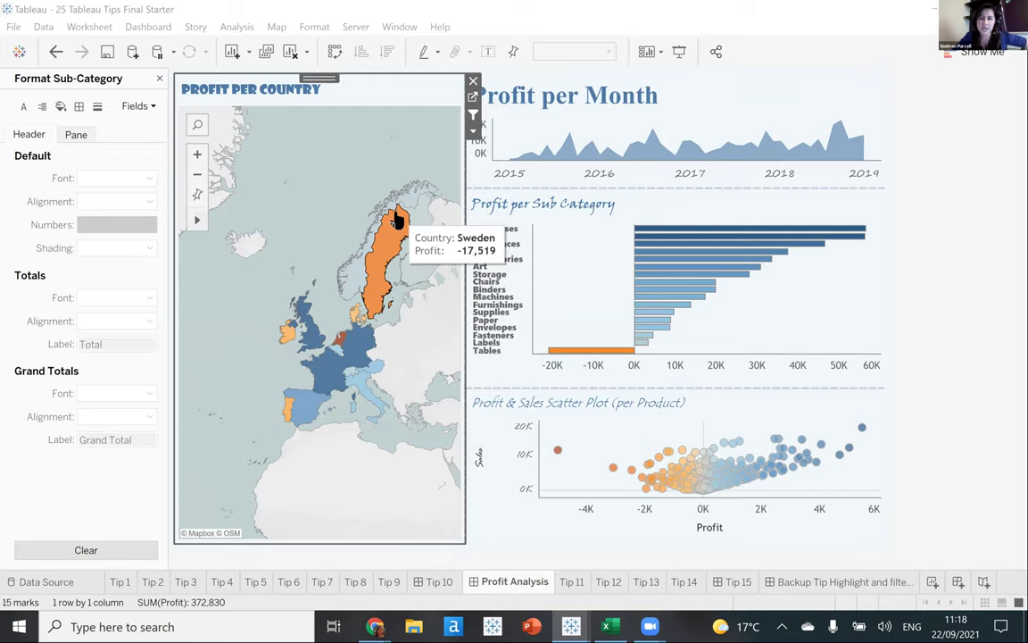
left_click(316, 27)
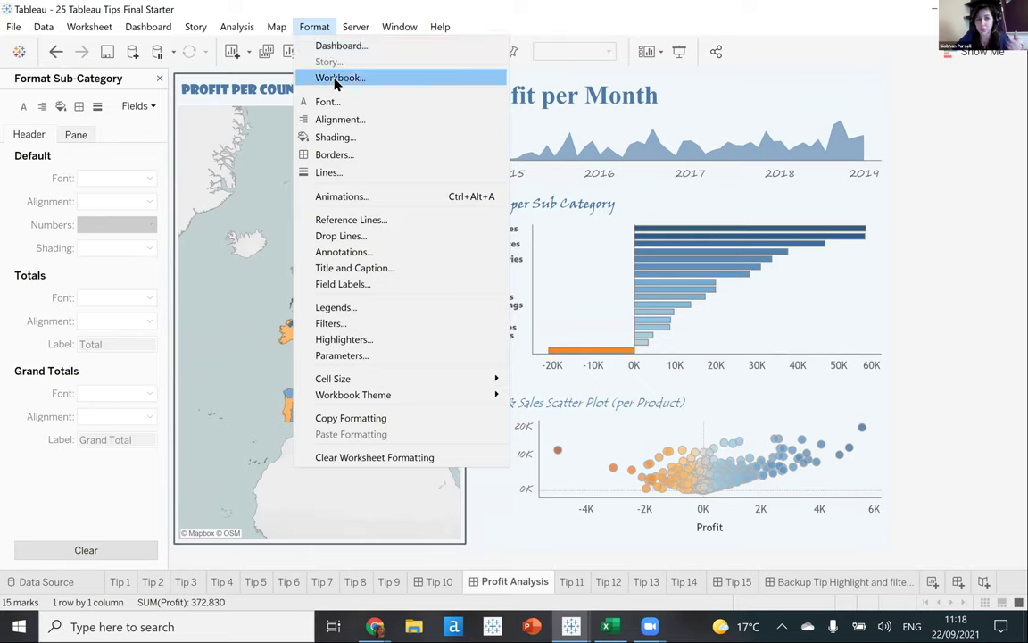
left_click(337, 80)
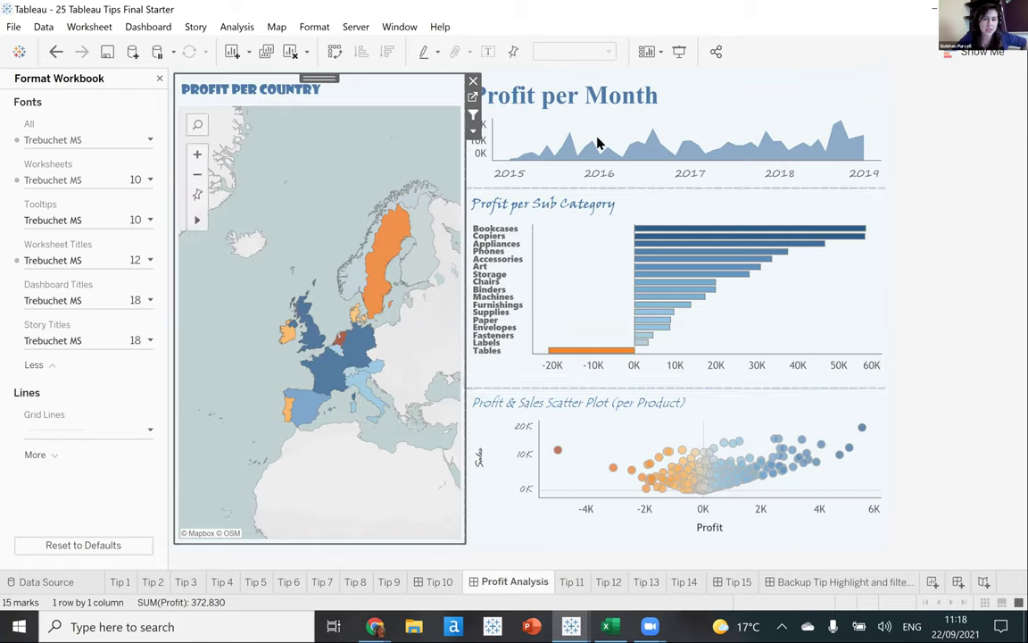
Set the workbook's worksheet title font to Trebuchet MS at size 12.
left_click(150, 260)
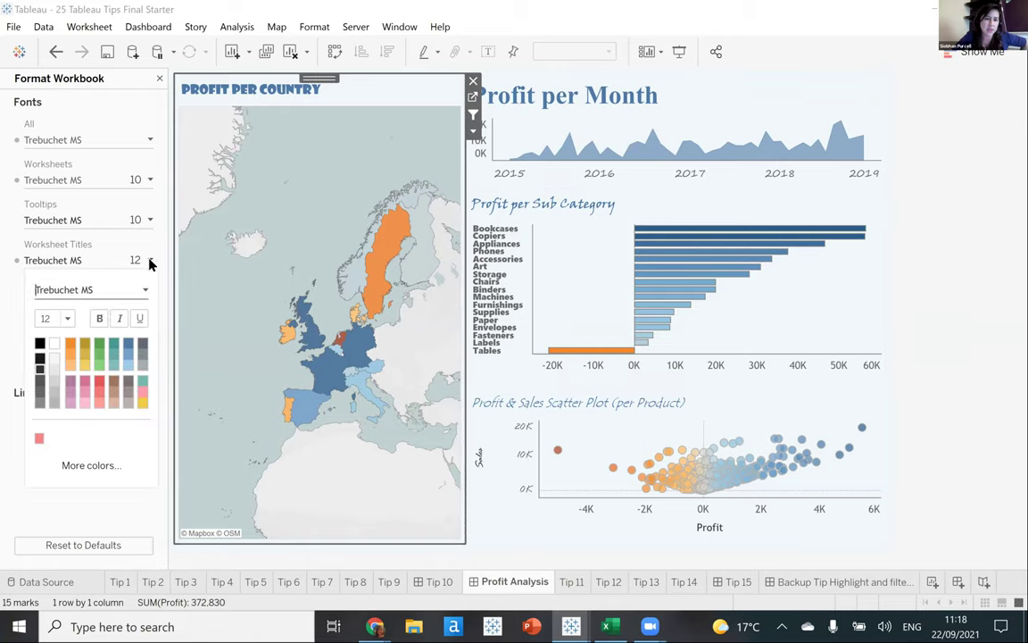
left_click(145, 289)
left_click(134, 306)
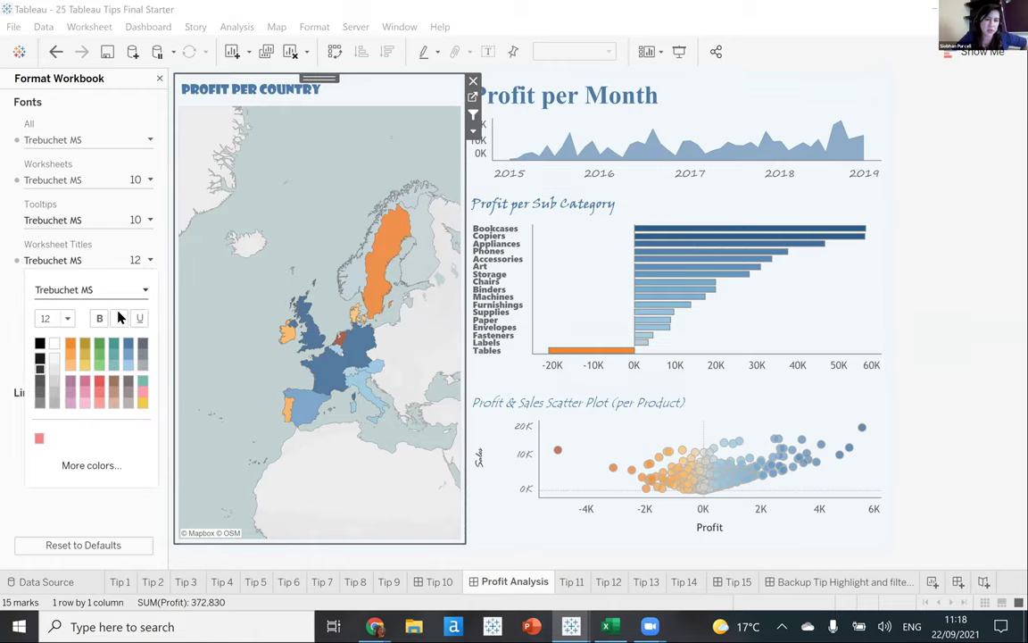
left_click(66, 319)
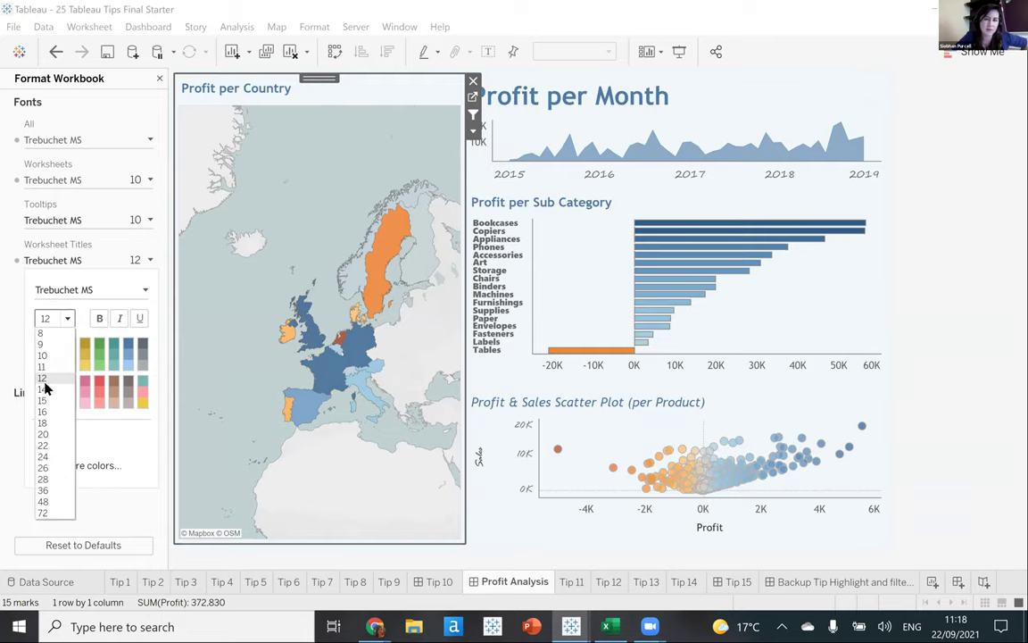
left_click(43, 379)
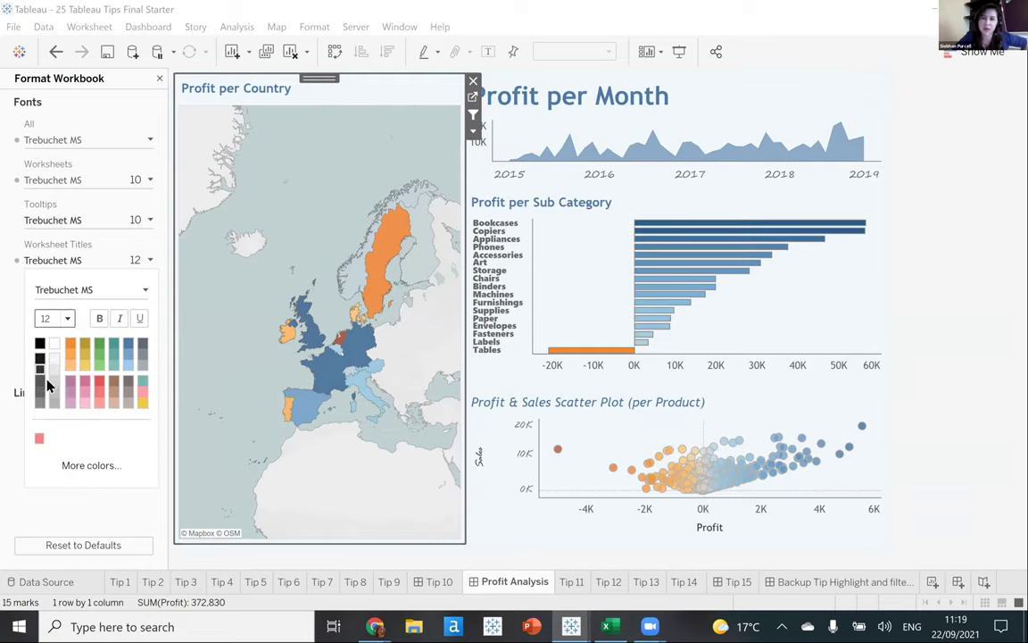
Try bold and italic on the workbook's worksheet titles, leaving them bold without italics.
left_click(99, 319)
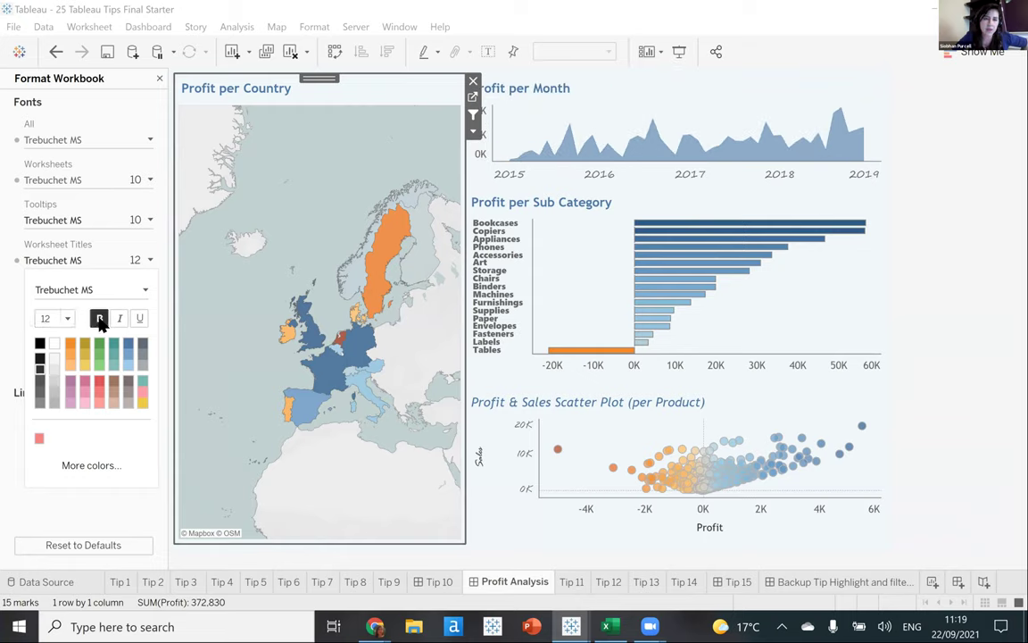
left_click(103, 325)
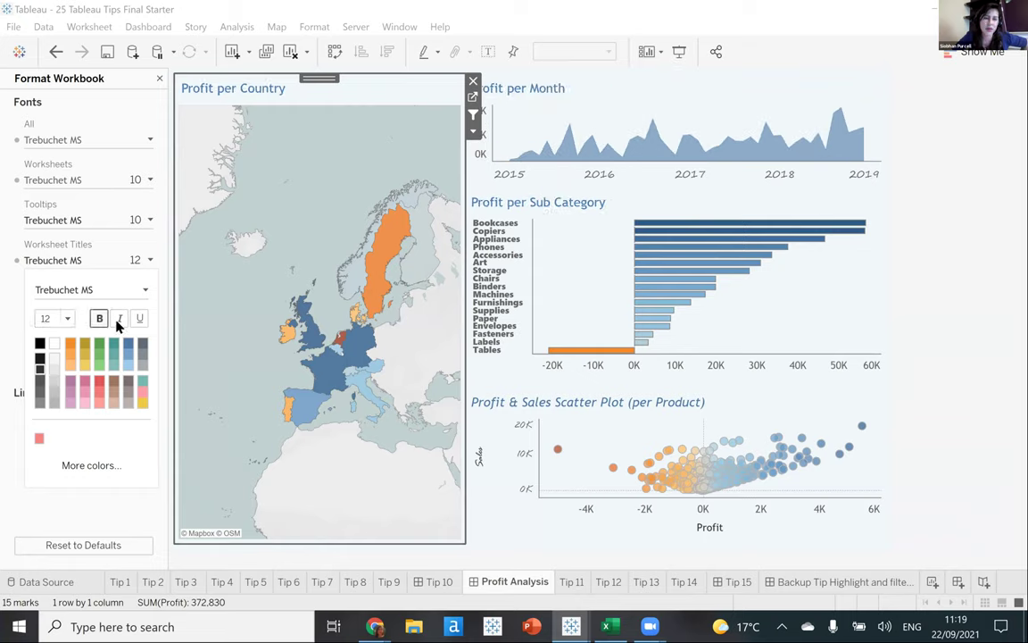
left_click(101, 319)
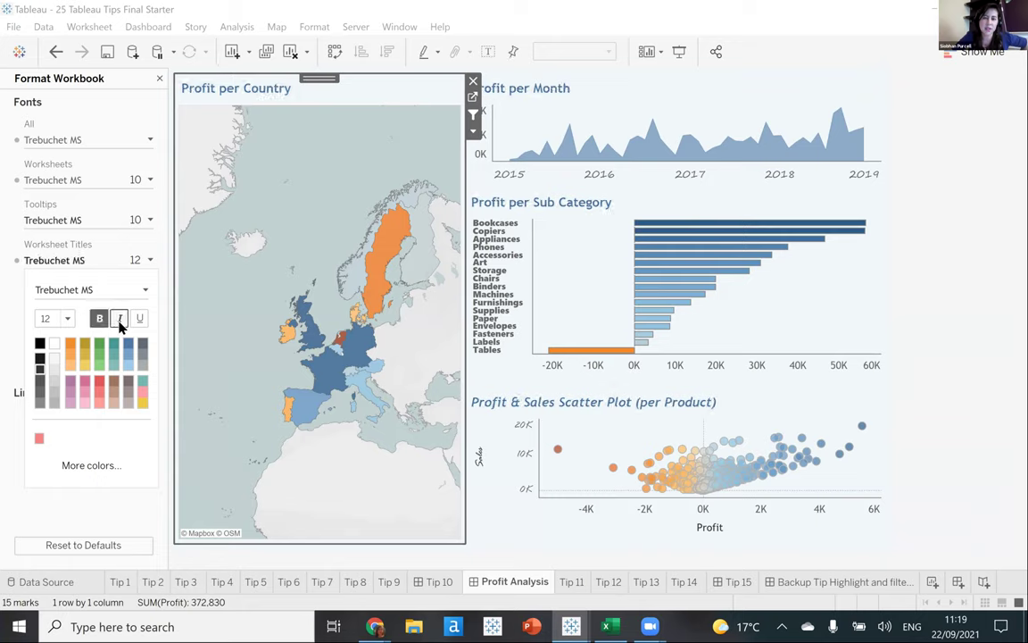
left_click(120, 323)
left_click(120, 318)
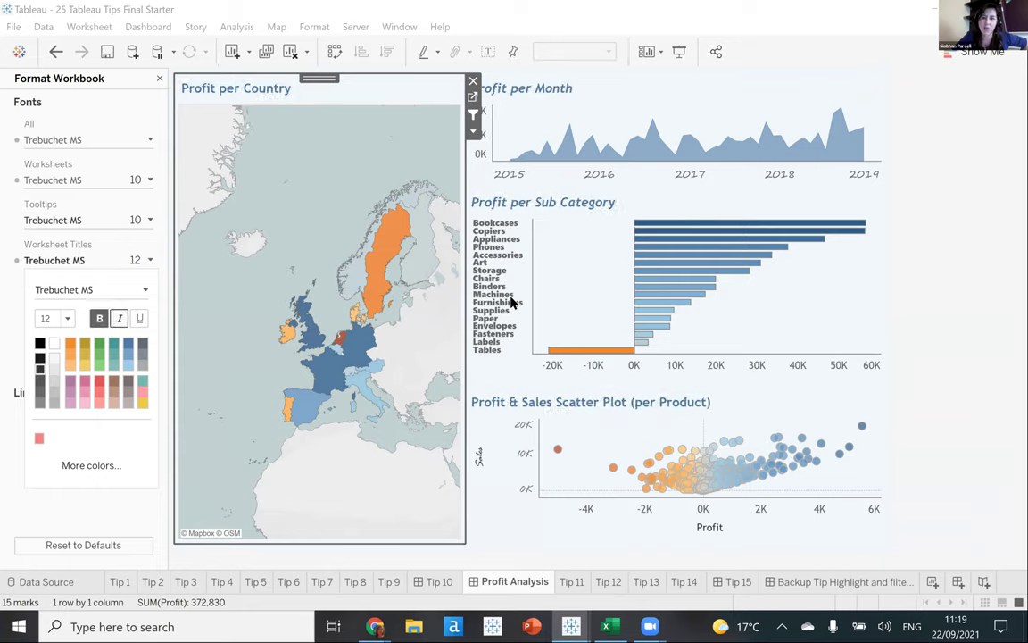
left_click(122, 321)
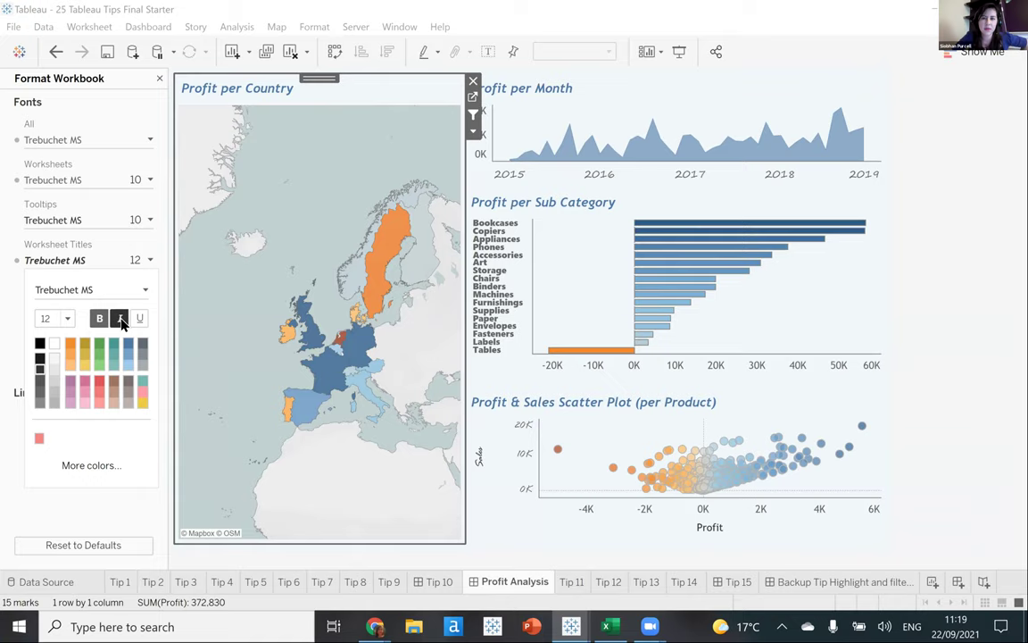
left_click(121, 320)
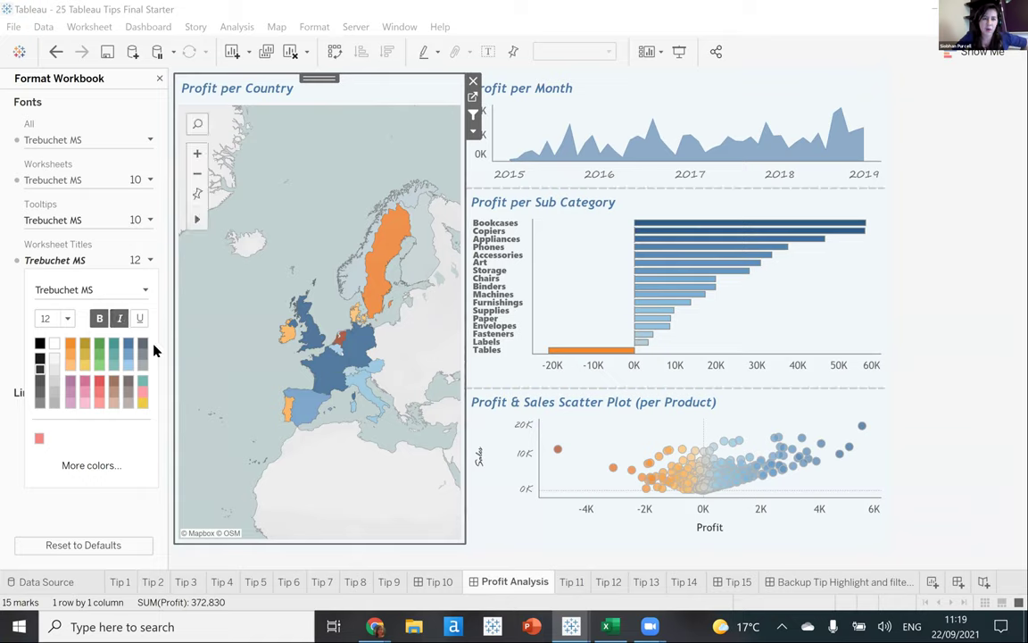
Set the workbook's worksheet text font to Trebuchet MS, size 10, in bold.
left_click(136, 179)
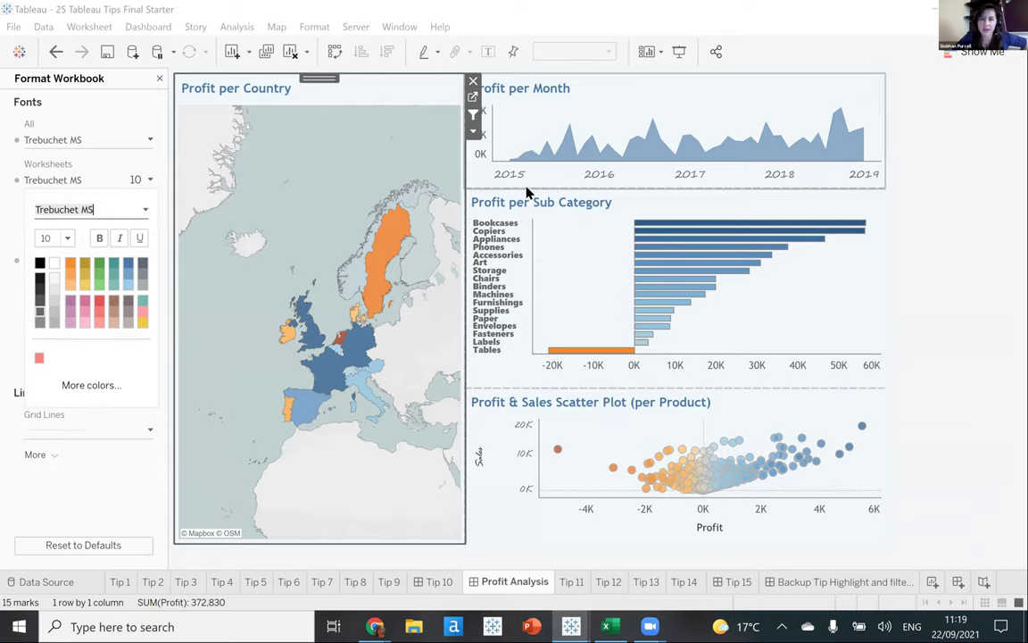
left_click(146, 208)
left_click(86, 308)
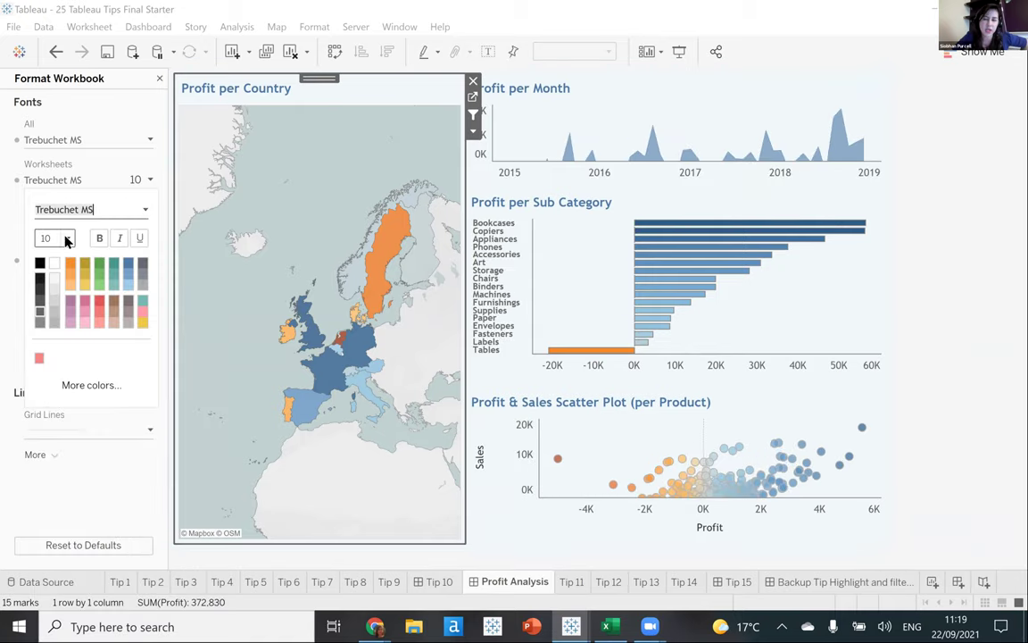
left_click(66, 239)
left_click(55, 276)
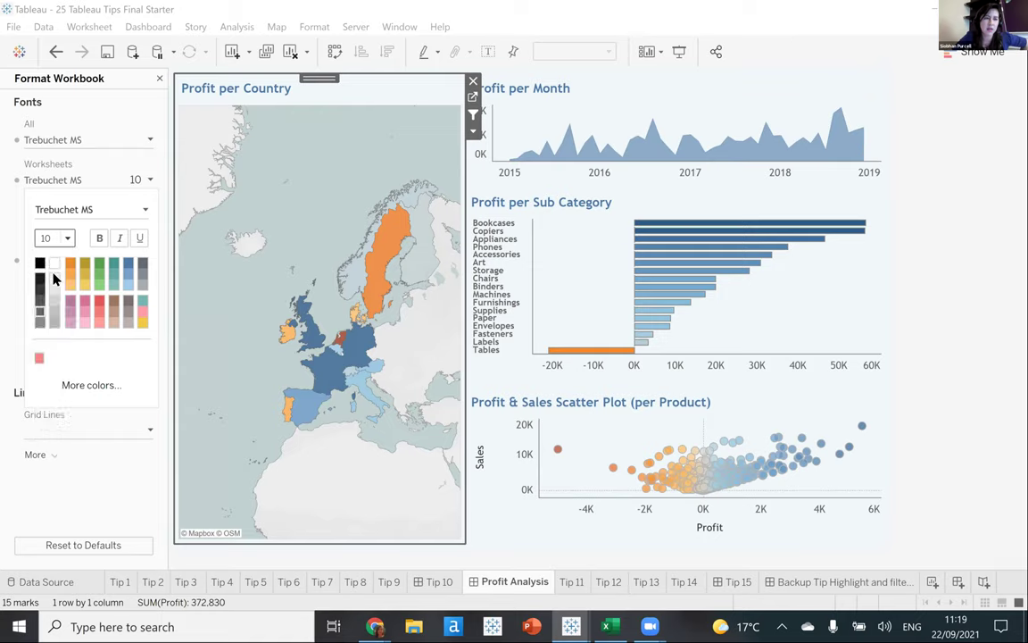
left_click(100, 239)
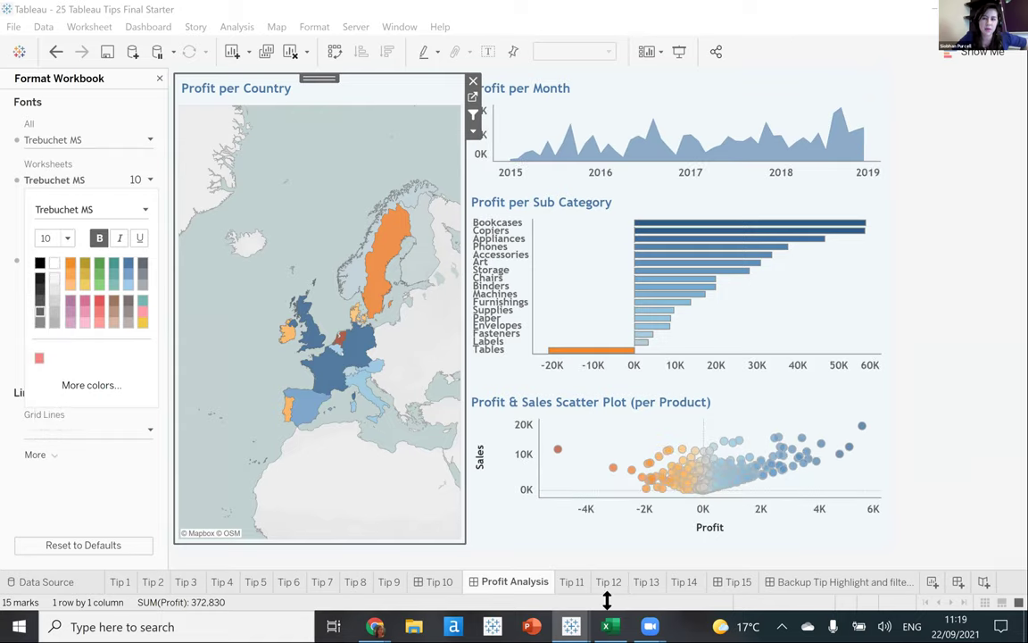
left_click(862, 559)
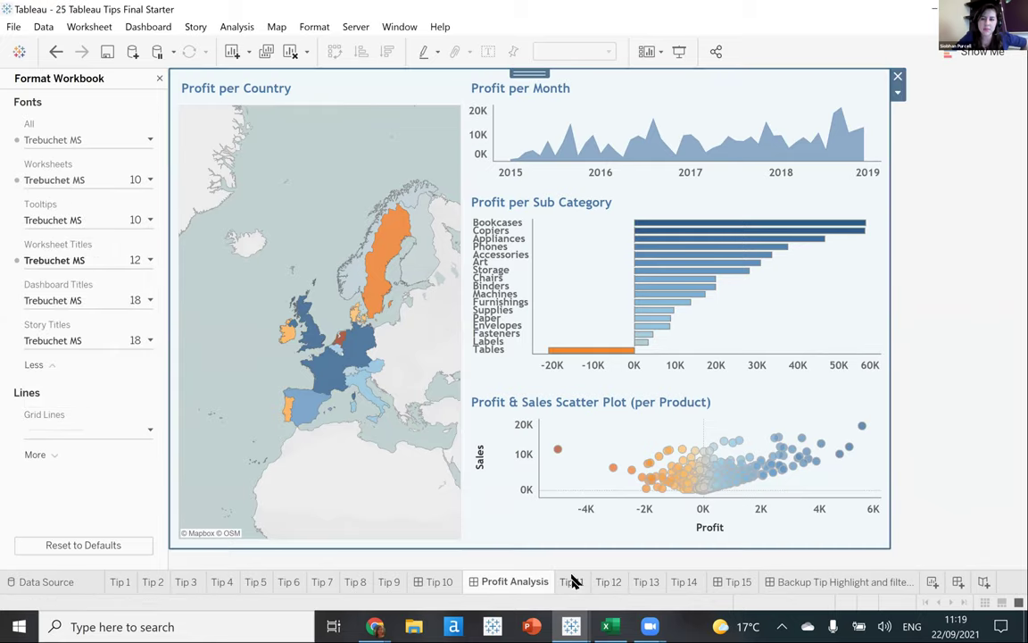
Switch to the Tip 11 sheet, replacing the workbook formatting settings with the data fields, and show the chart type suggestions.
left_click(571, 581)
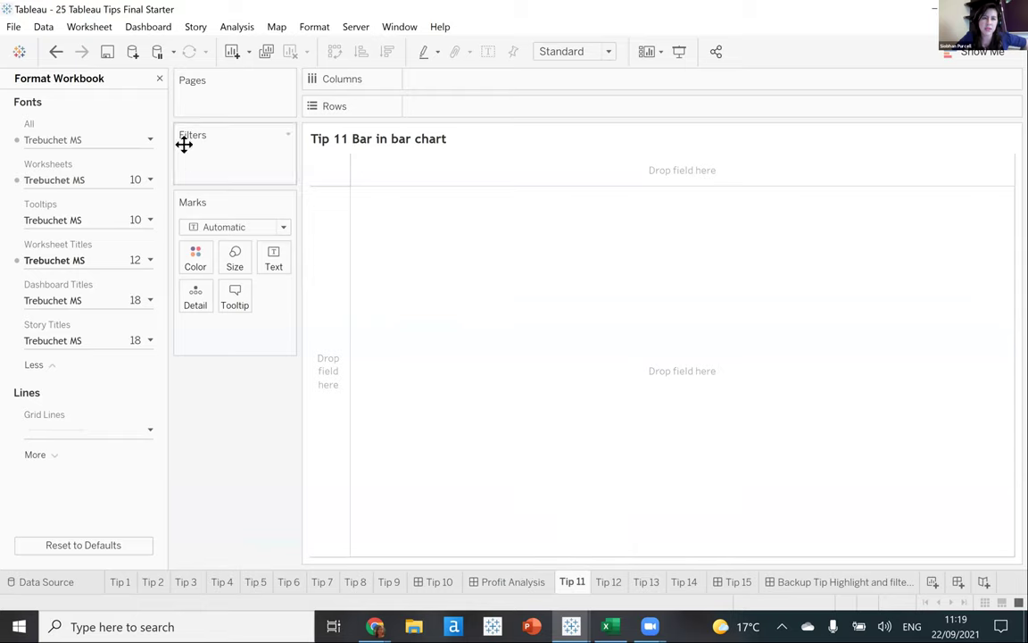
left_click(160, 81)
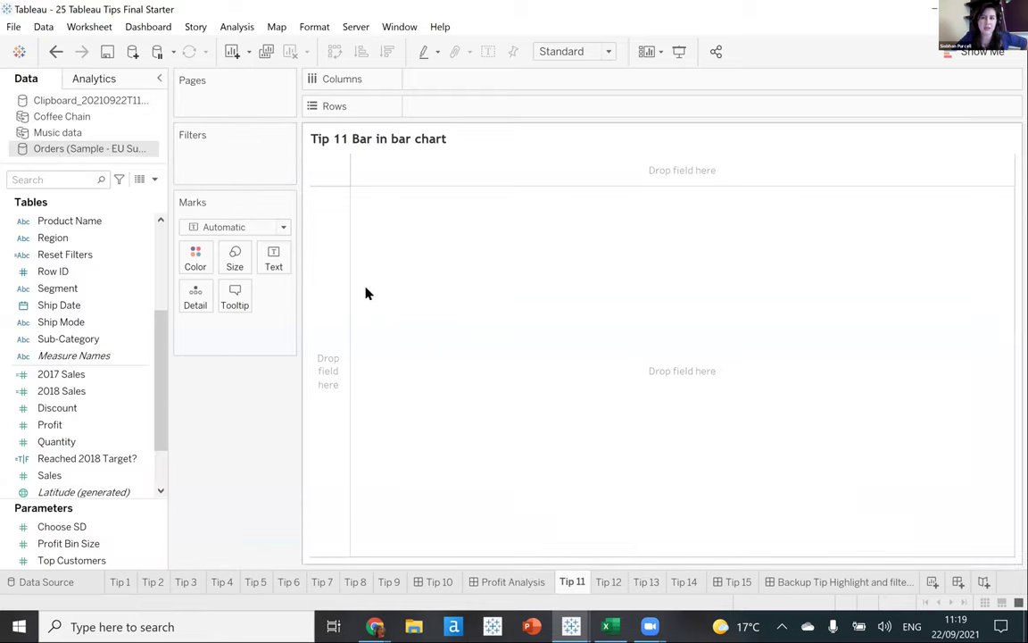
left_click(954, 54)
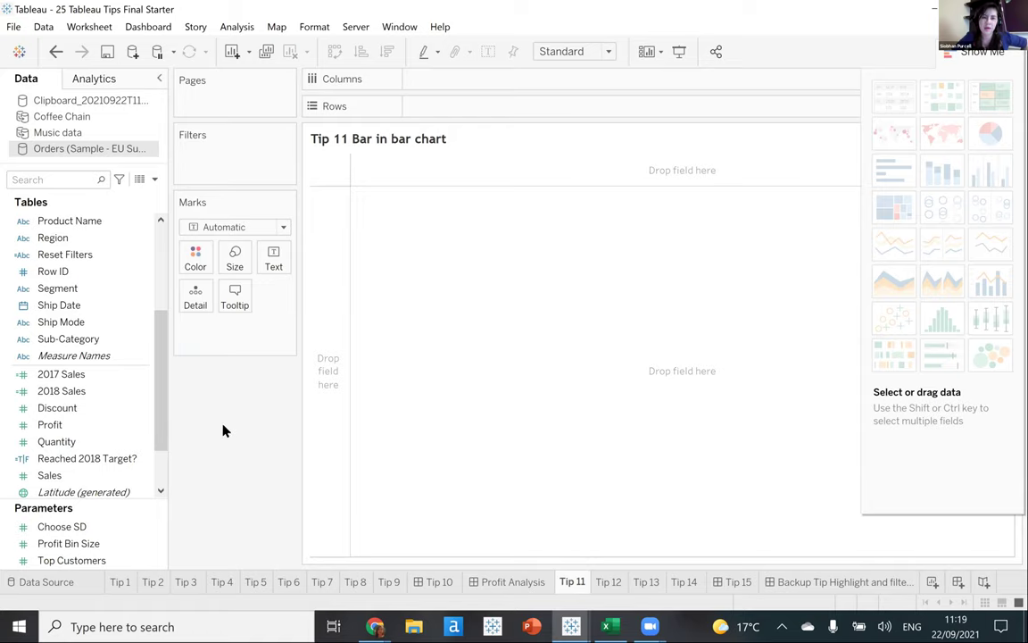
Examine the formula of the 2017 Sales calculated field and close it without editing.
right_click(76, 382)
left_click(126, 115)
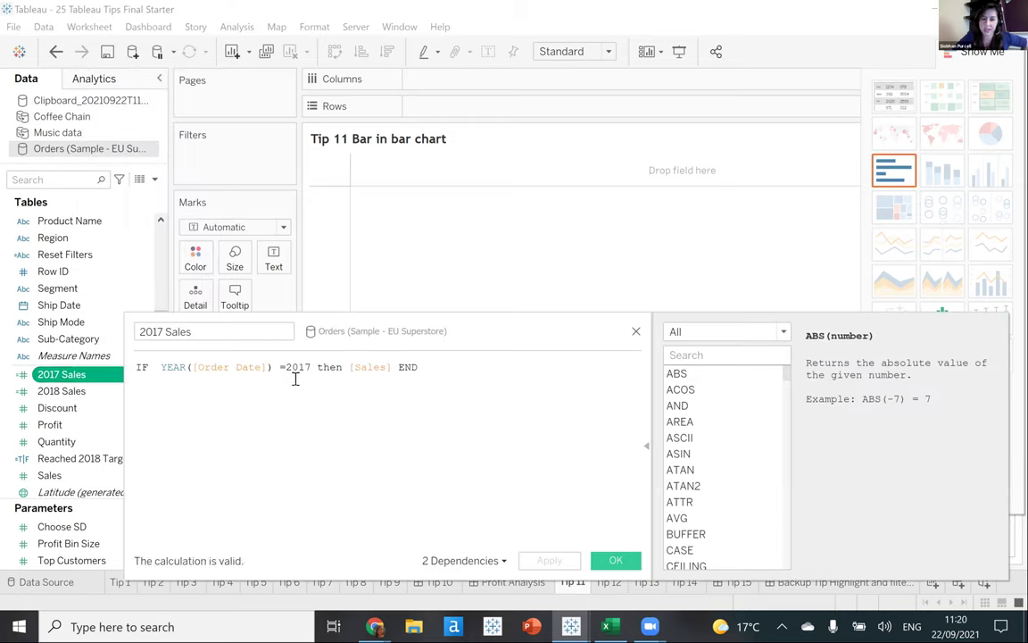
left_click(636, 332)
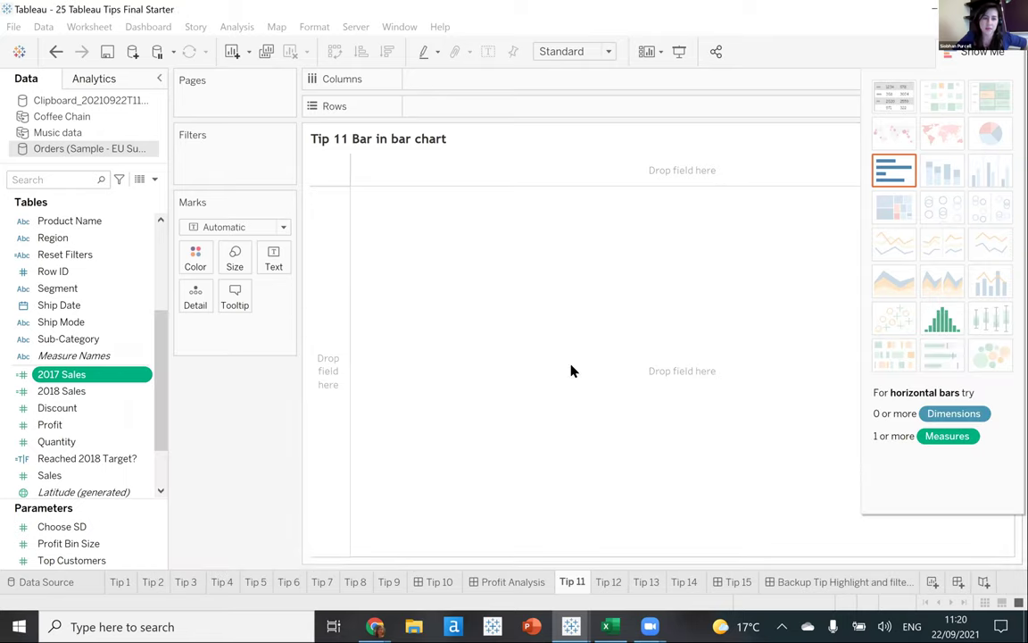
Build a horizontal bar chart on the Tip 11 sheet with 2018 Sales on Columns and Category on Rows.
left_click(75, 398, "ctrl")
left_click_drag(74, 400, 493, 77)
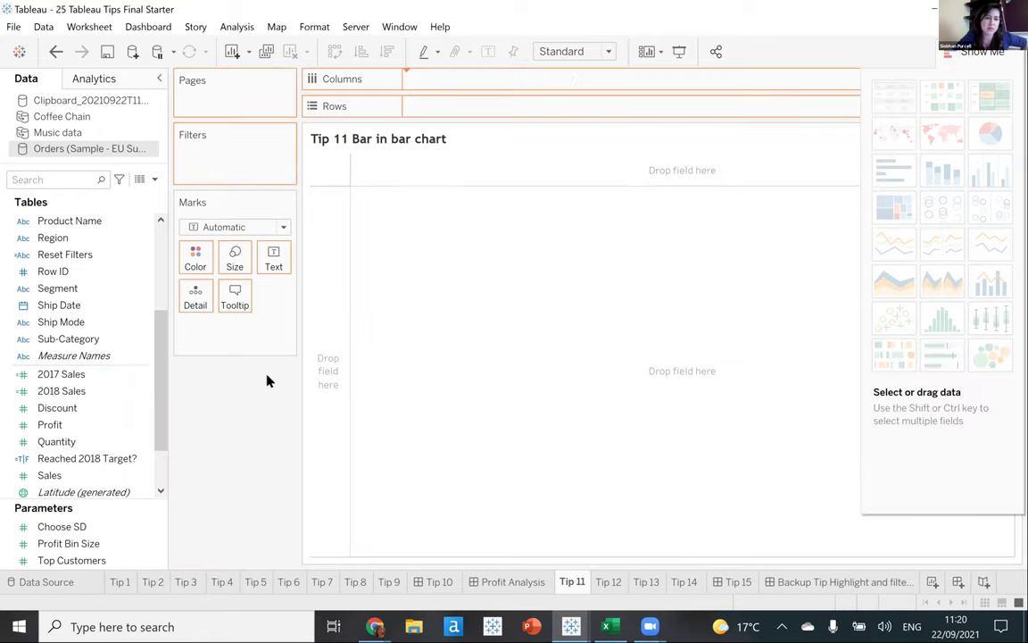
left_click_drag(160, 355, 494, 111)
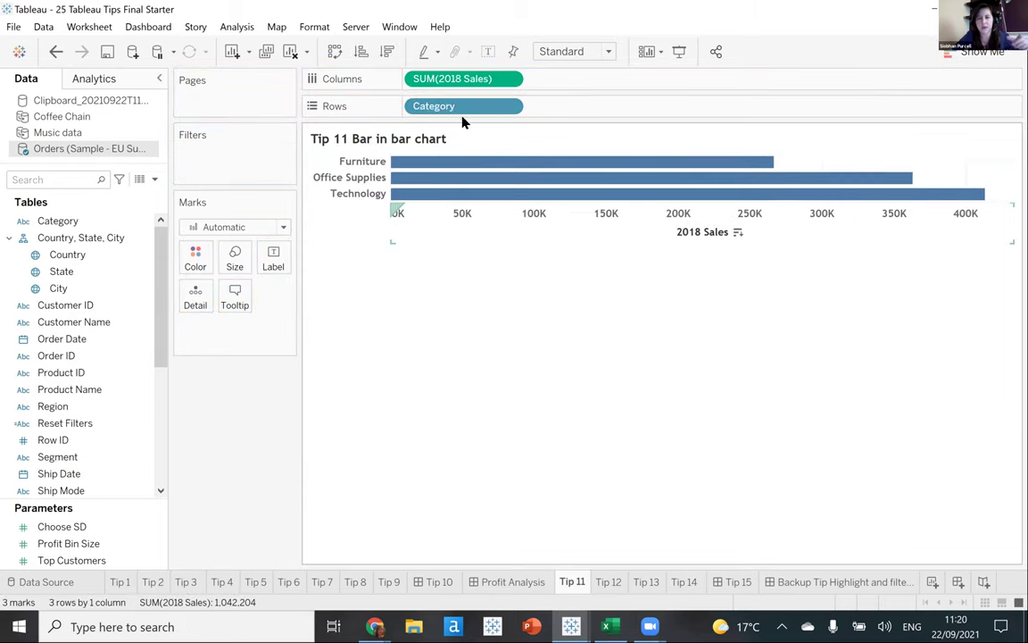
Keep Category on Rows and fit the Tip 11 bar chart to Entire View.
left_click(336, 57)
left_click(337, 55)
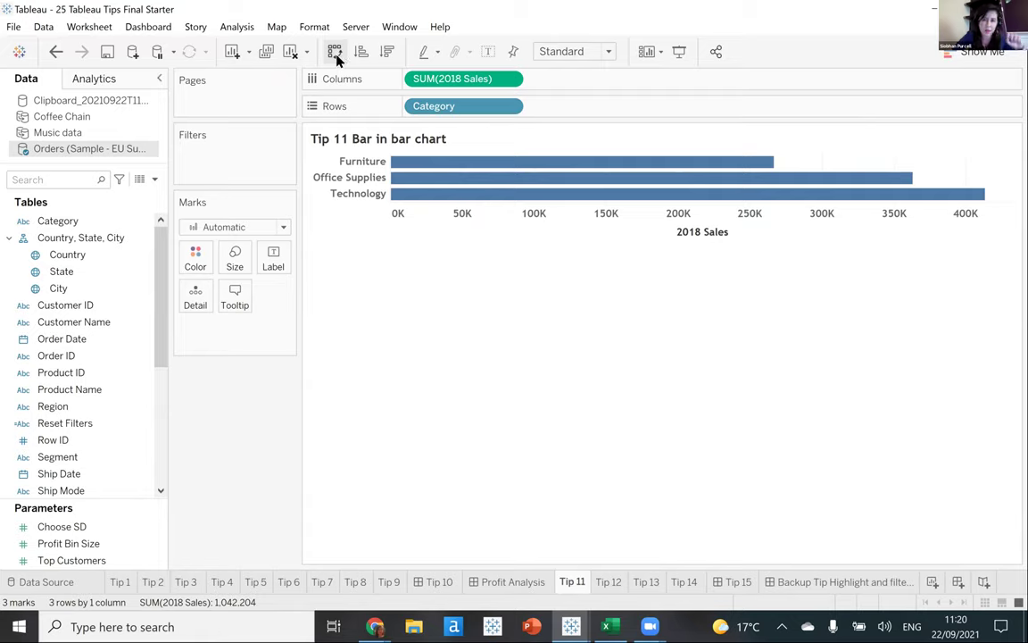
left_click(580, 53)
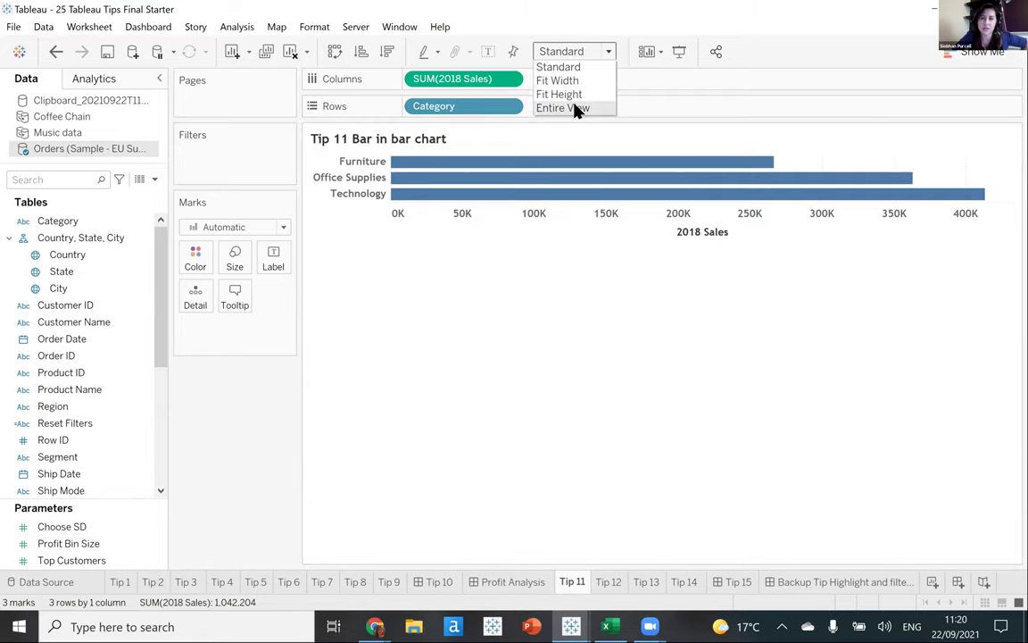
left_click(574, 107)
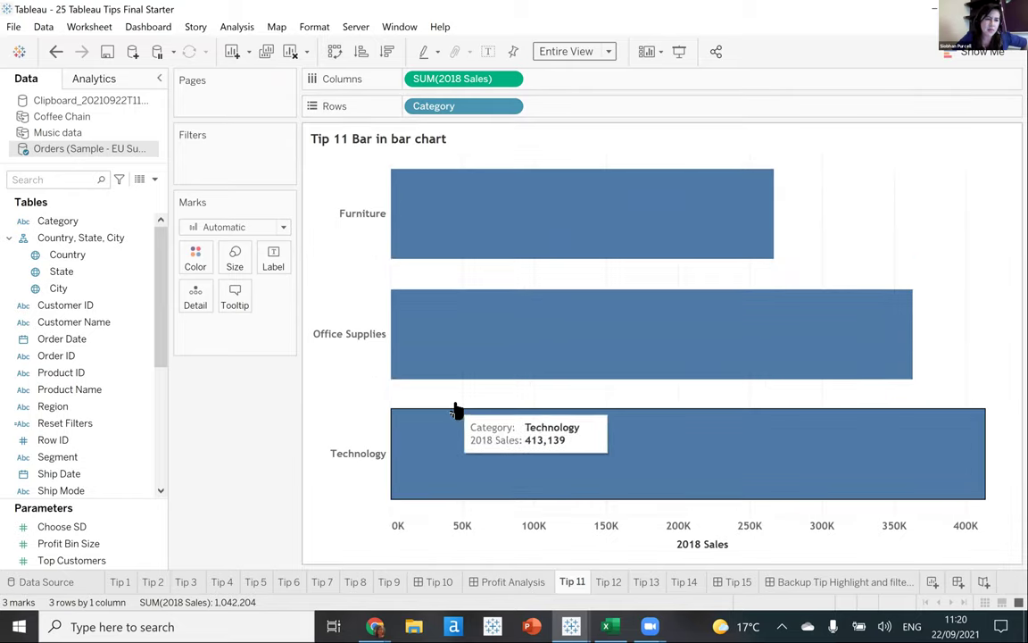
scroll(72, 388, "down", 5)
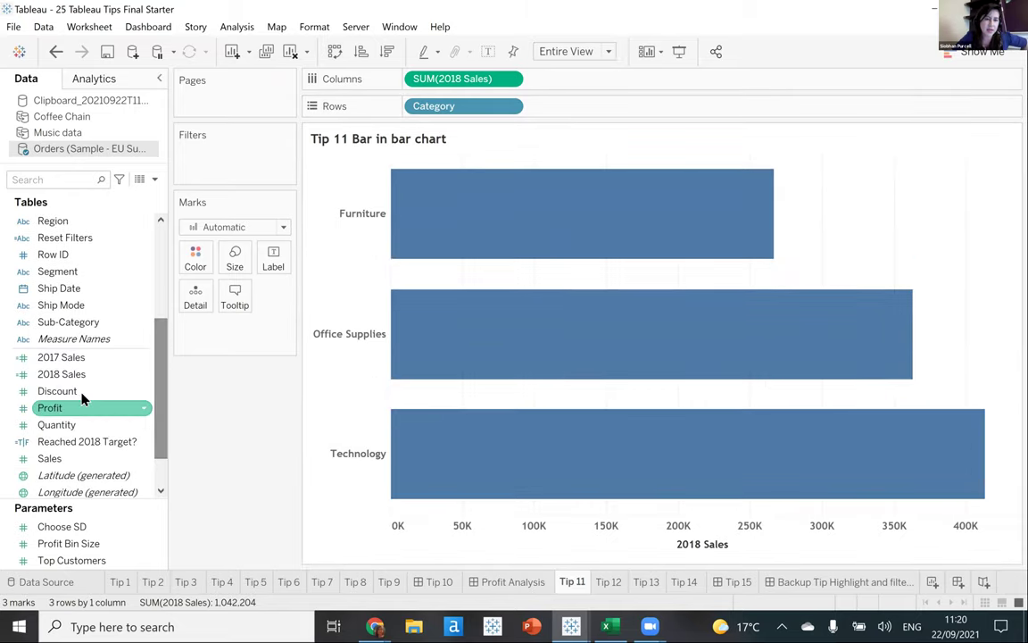
Add 2017 Sales to the 2018 Sales axis of the Tip 11 chart so both measures share one axis.
left_click_drag(78, 382, 498, 548)
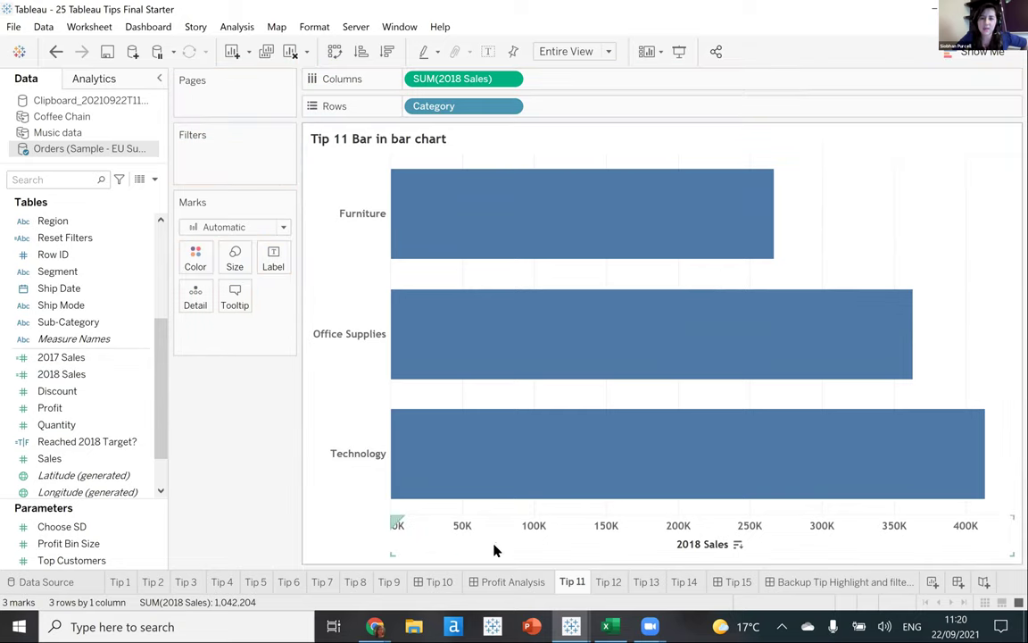
left_click_drag(56, 376, 482, 543)
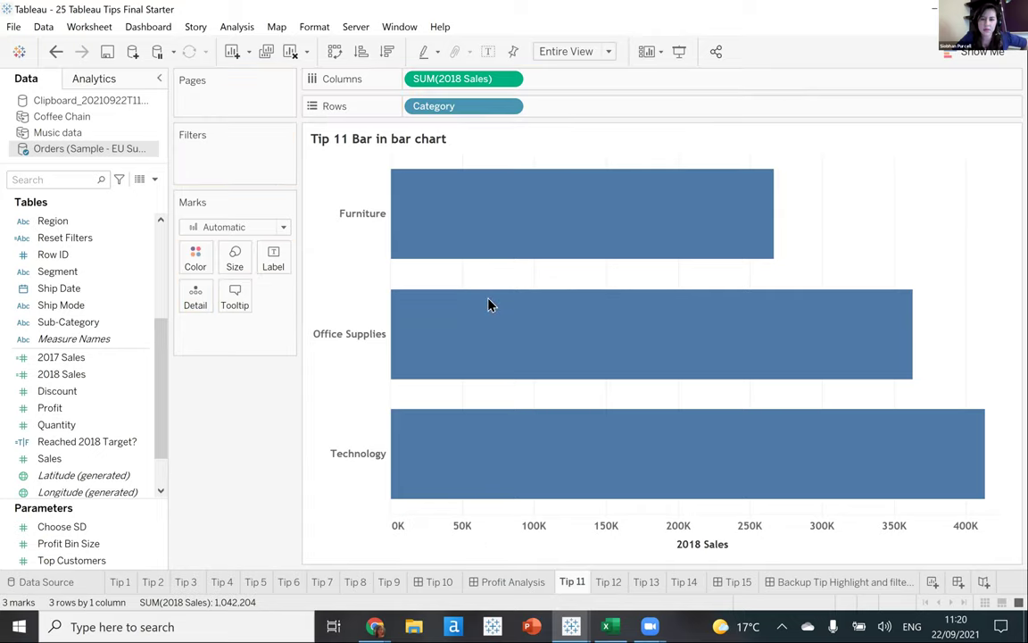
left_click_drag(56, 424, 659, 554)
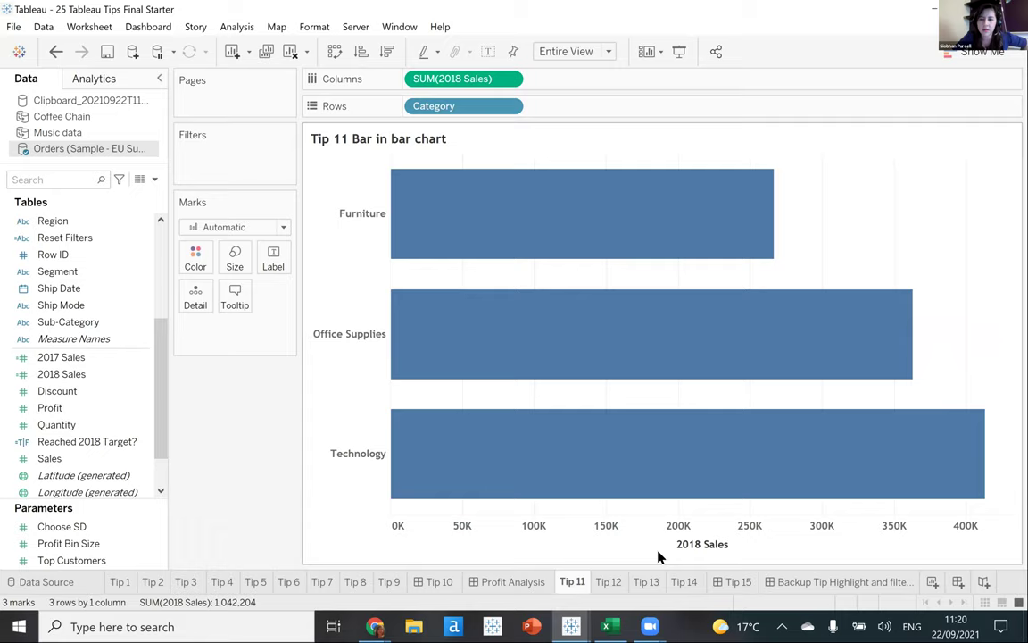
left_click_drag(614, 342, 626, 209)
left_click_drag(61, 357, 686, 527)
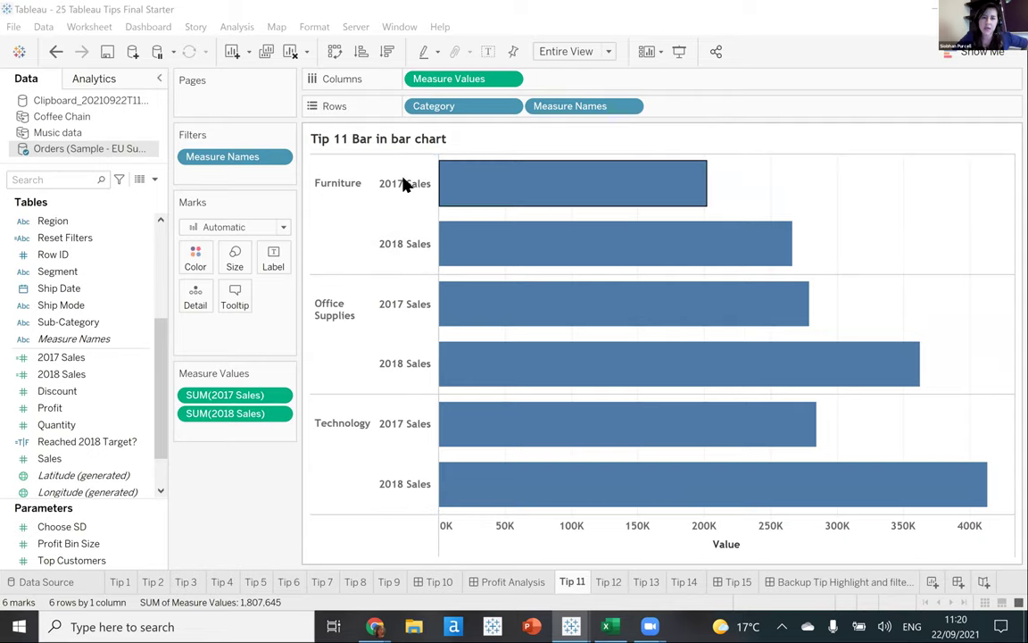
Move Measure Names from Rows to Color and turn stacking of marks off for the Tip 11 bars.
left_click_drag(575, 107, 193, 259)
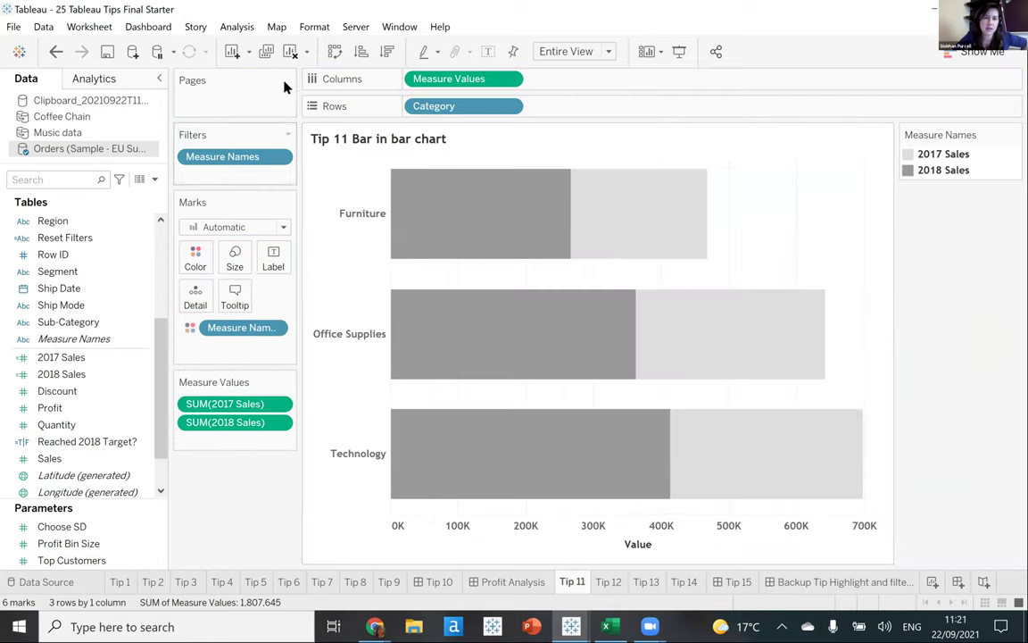
left_click(236, 27)
mouse_move(436, 79)
left_click(470, 118)
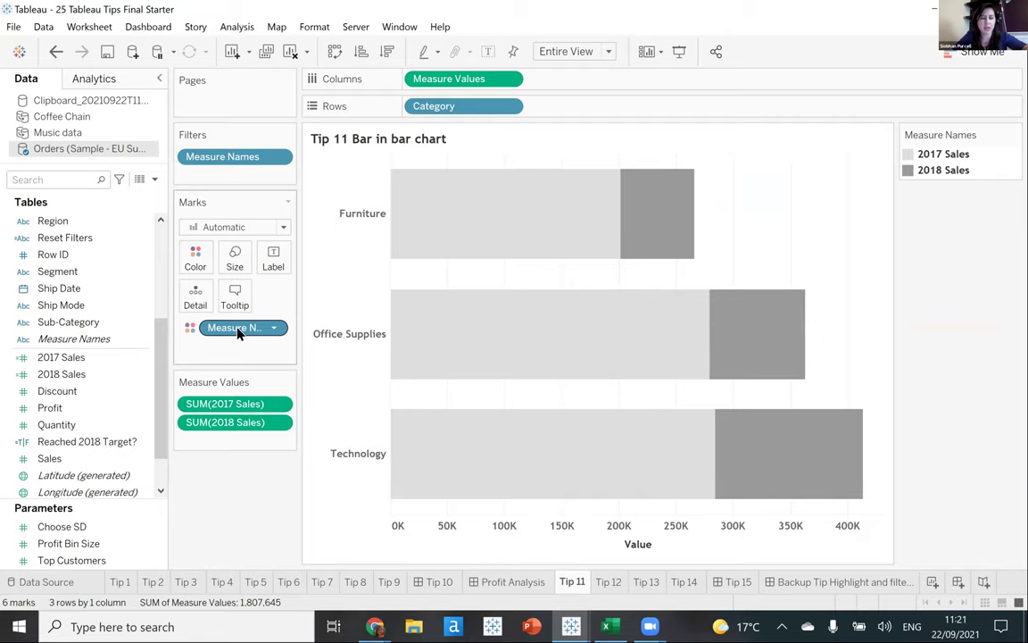
Size the bars by Measure Names as well and place 2018 Sales above 2017 Sales in the size legend.
left_click_drag(239, 328, 235, 279)
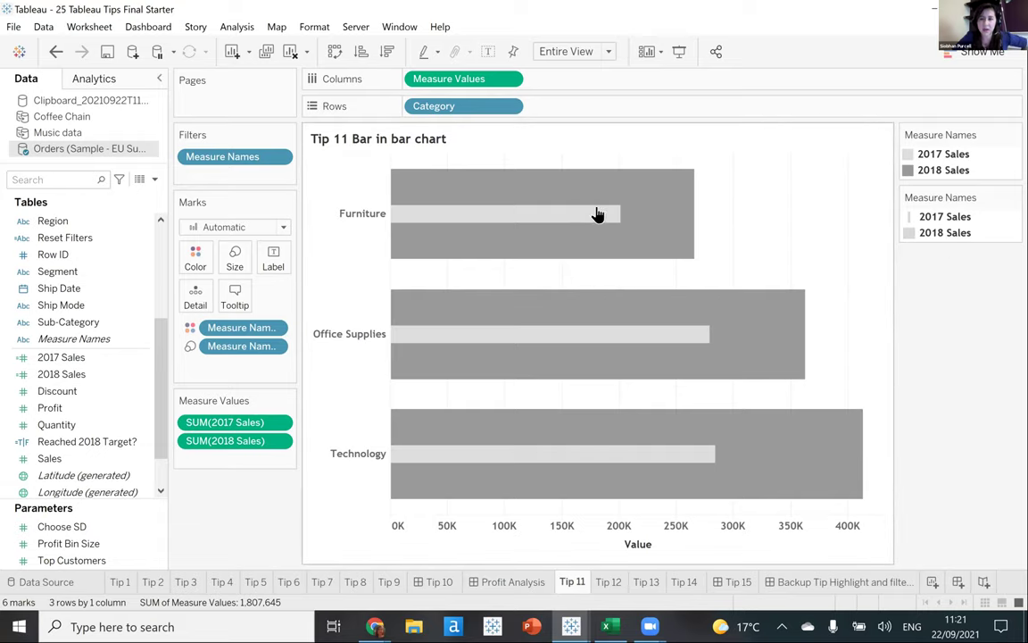
mouse_move(597, 224)
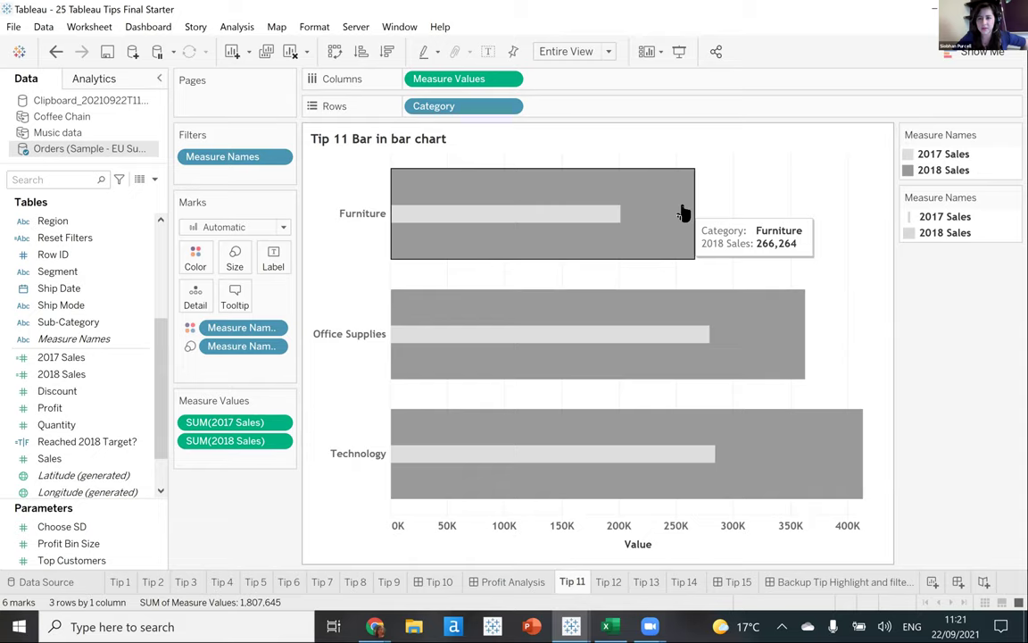
left_click(944, 234)
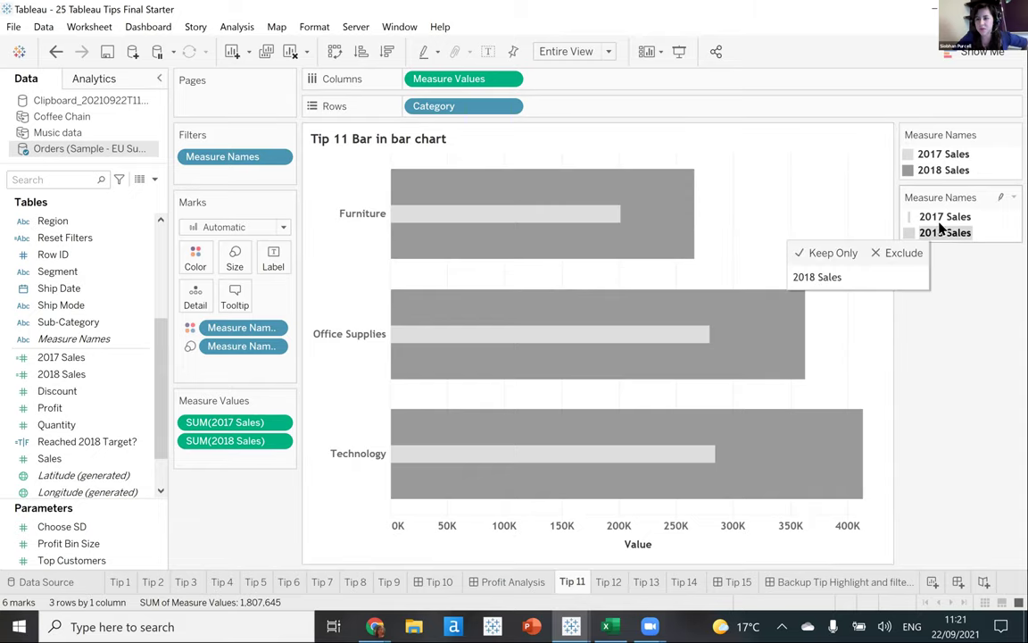
left_click_drag(941, 228, 941, 221)
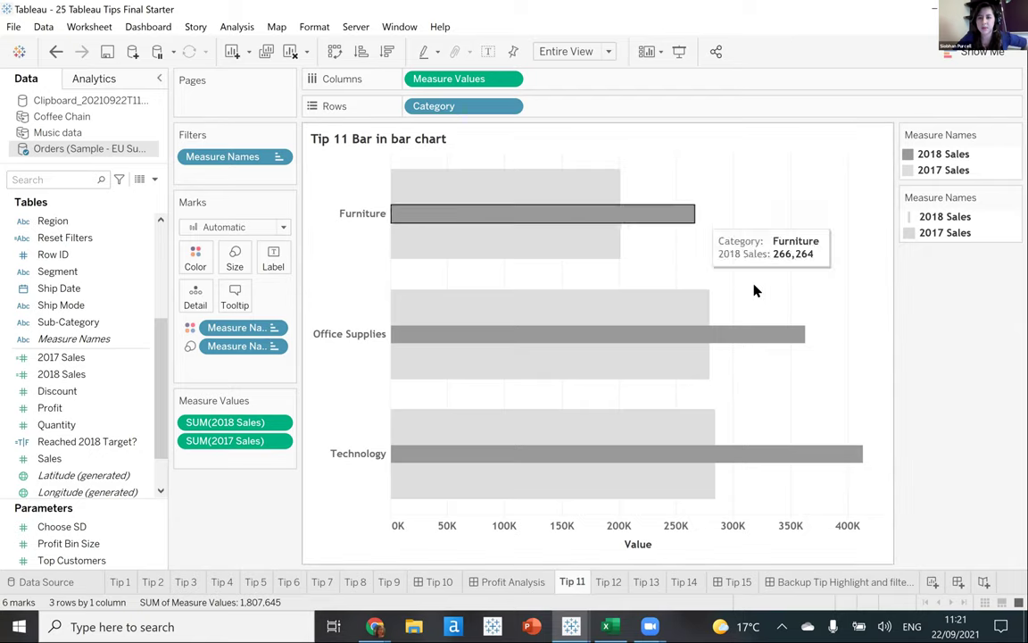
Show the Tip 12 sheet, and open the Profit per Country worksheet from the Profit Analysis dashboard.
left_click(609, 582)
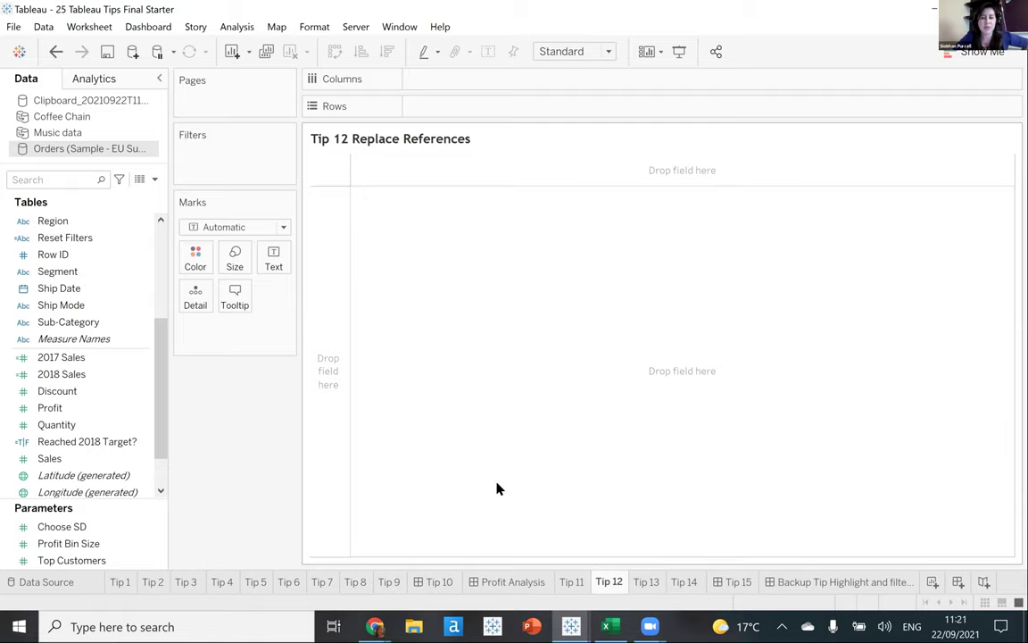
left_click(526, 586)
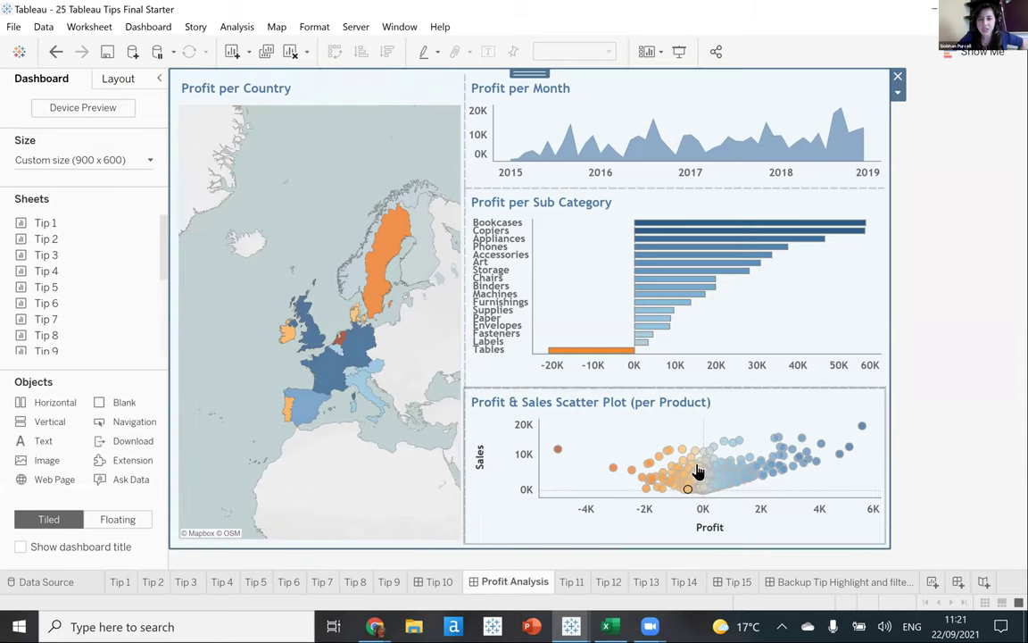
left_click(425, 99)
left_click(474, 83)
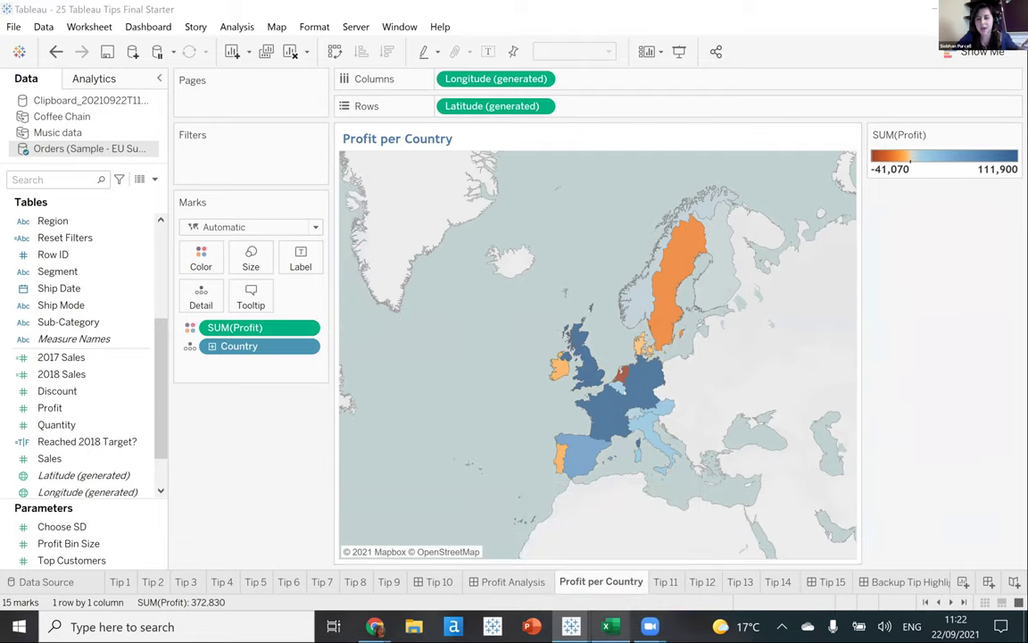
Switch to the Sample - EU Superstore workbook in Excel and rename the Profit header in T1 of Orders to Earnings.
key("alt+Tab")
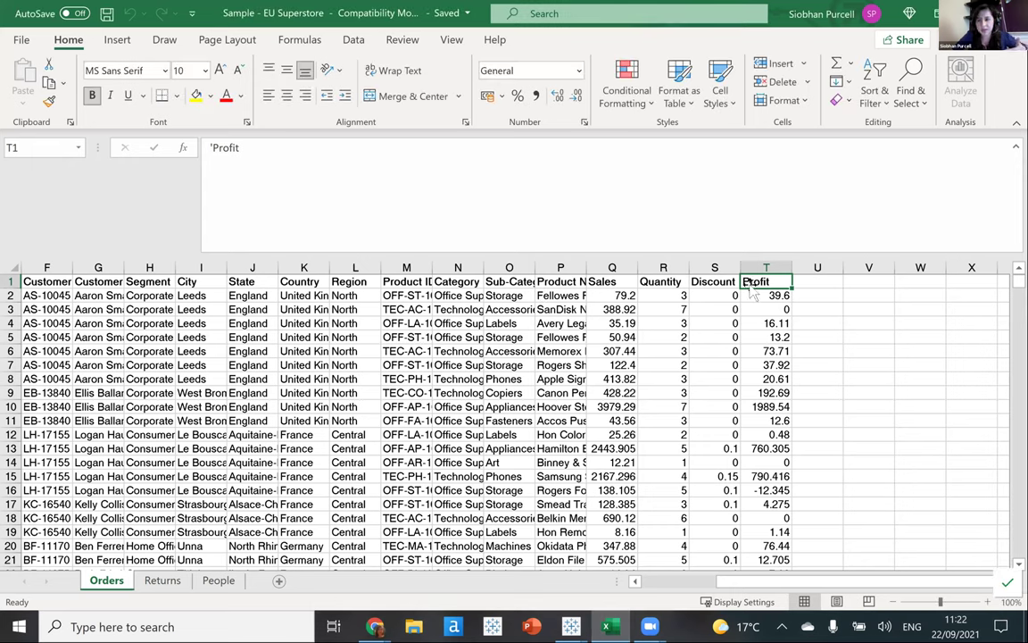
type("Earnings")
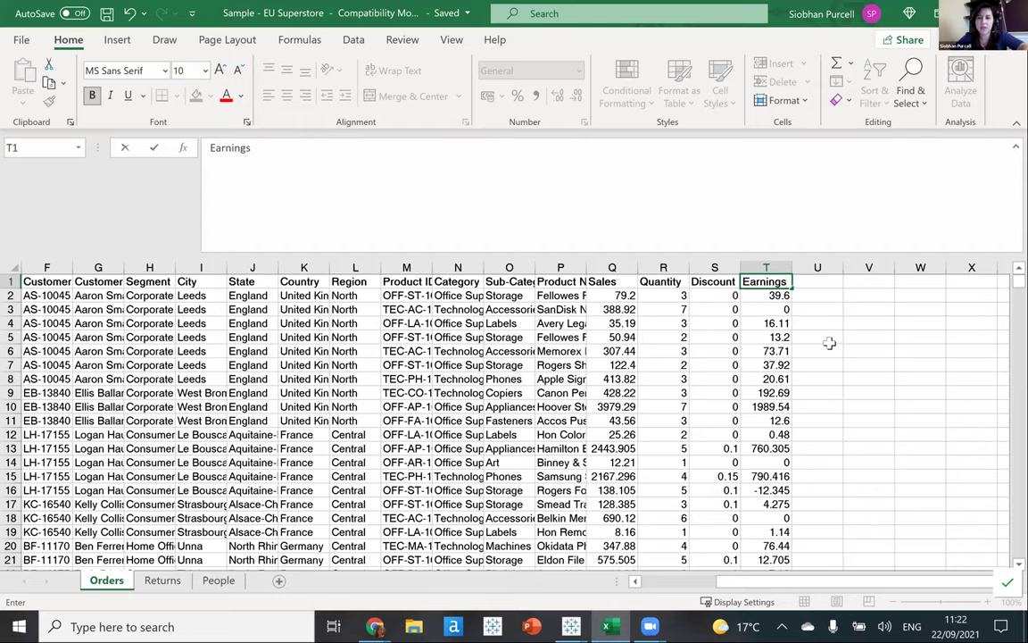
key("ctrl+Return")
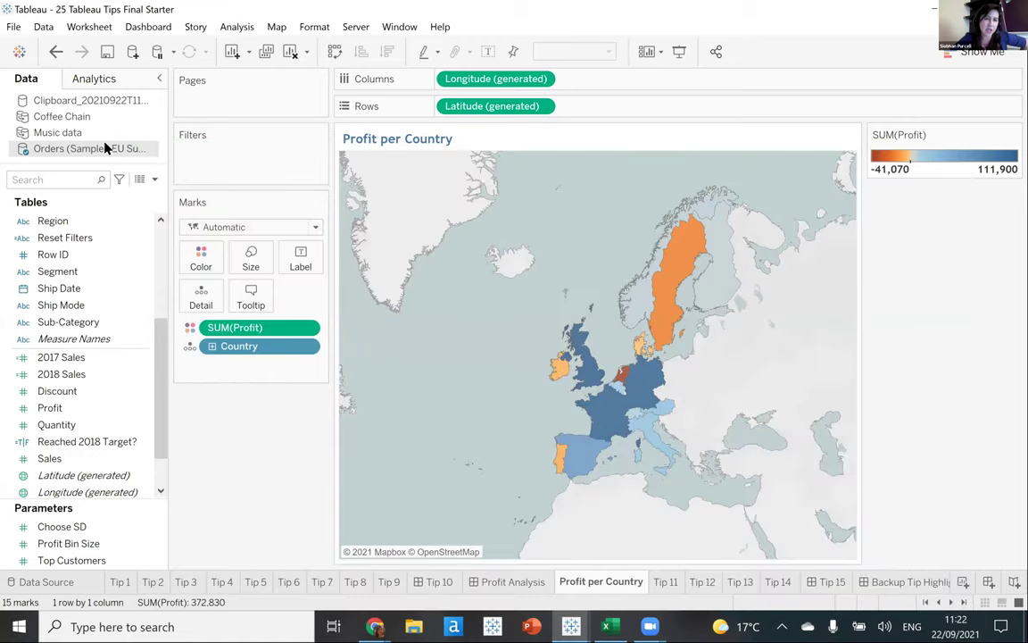
Return to Tableau, refresh the Orders data source and check the Profit Analysis dashboard.
right_click(103, 148)
left_click(138, 165)
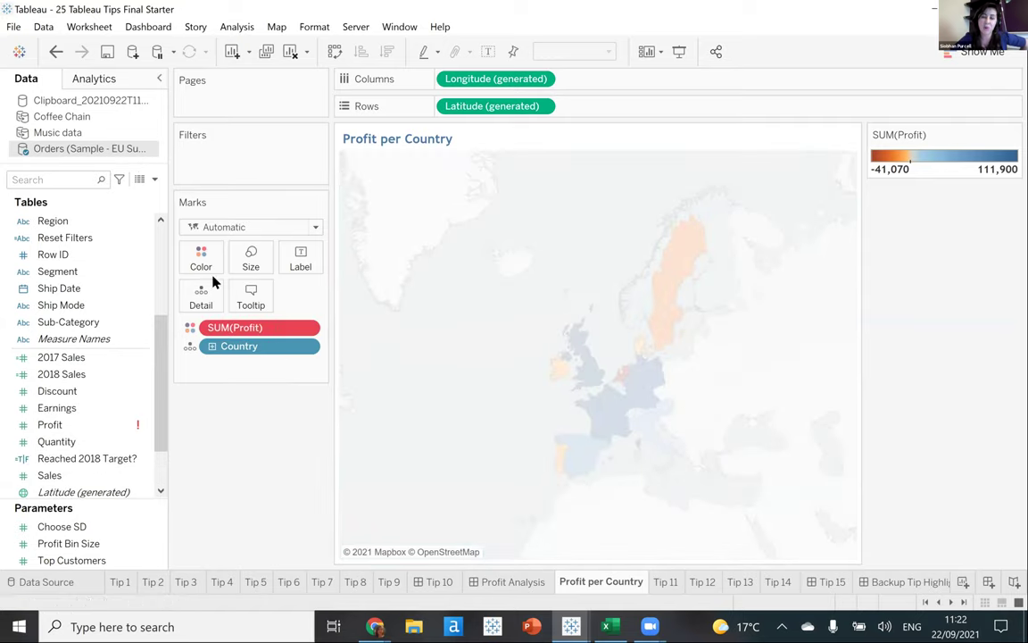
left_click(513, 581)
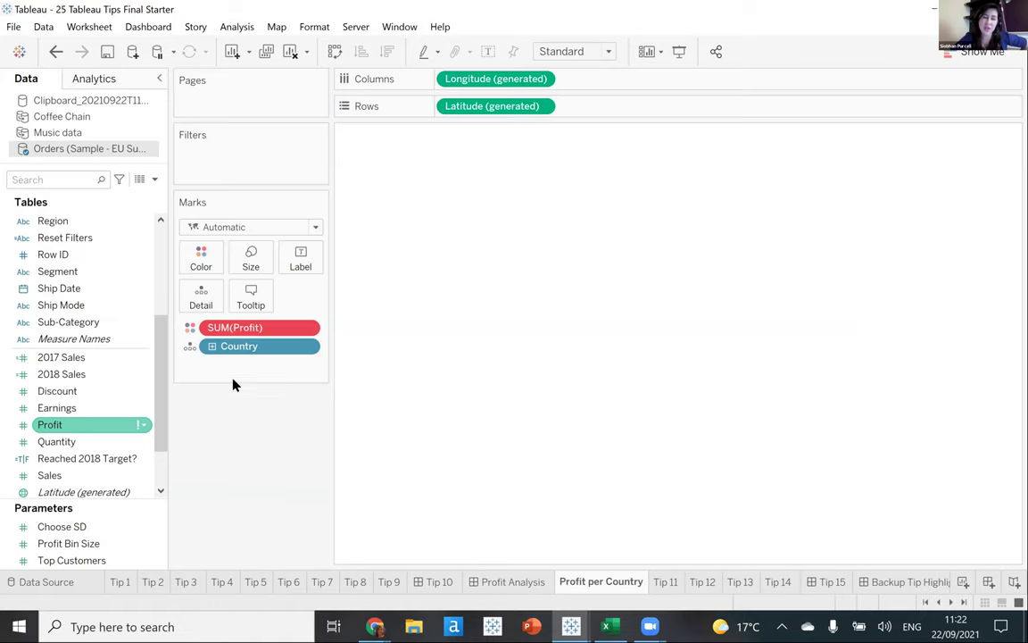
Replace the invalid Profit field on the Profit per Country map's Color with Earnings and delete Profit from the data fields.
left_click_drag(69, 414, 247, 425)
left_click_drag(241, 505, 241, 500)
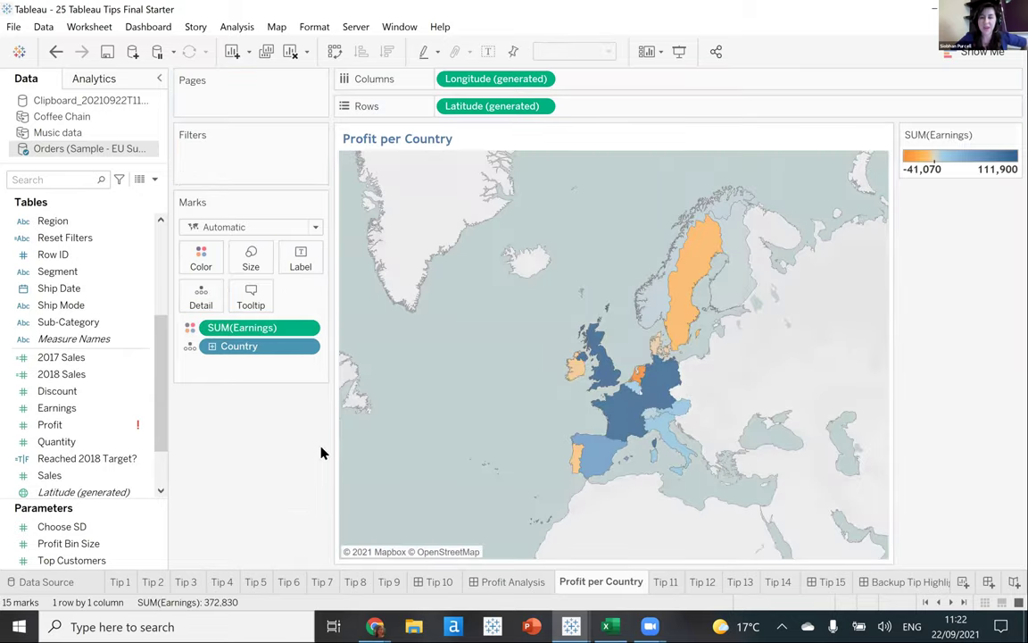
right_click(108, 428)
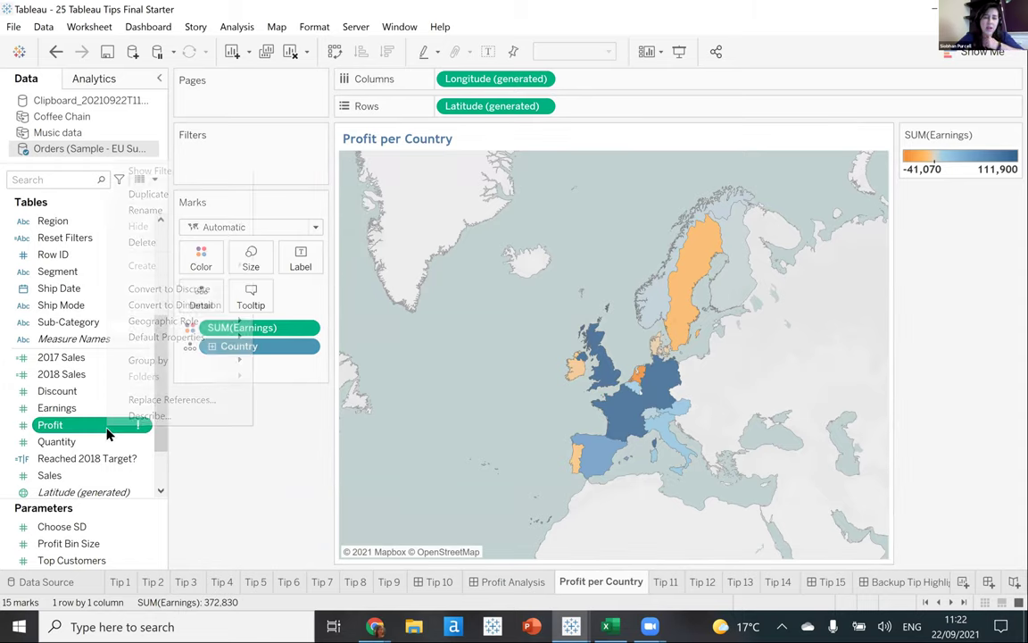
left_click(160, 241)
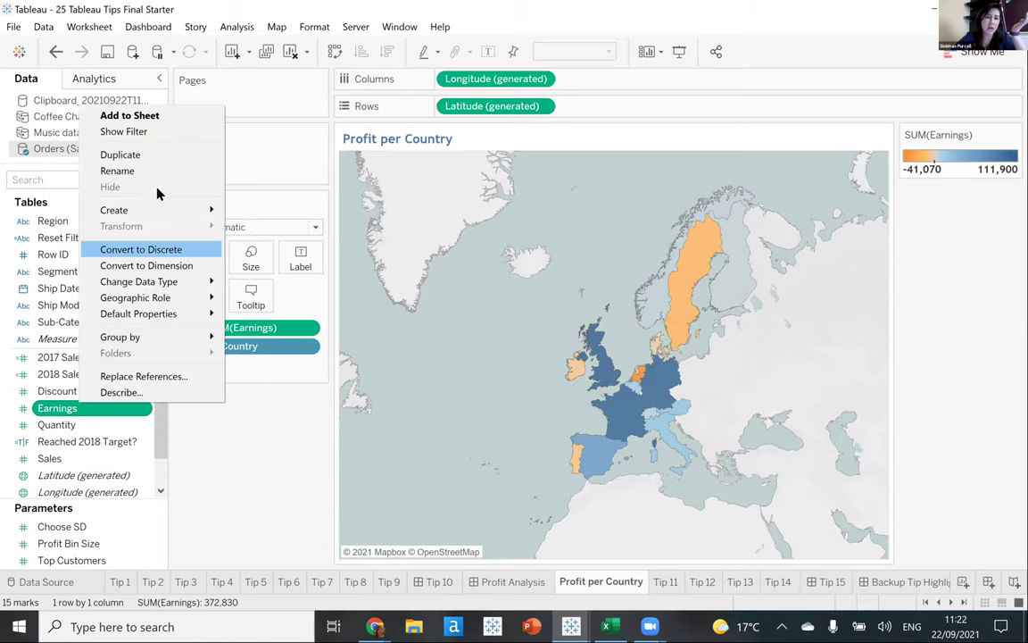
Rename the Earnings field to Profit, and check the Profit Analysis dashboard before reopening the Profit per Country worksheet.
left_click(145, 169)
type("Profit")
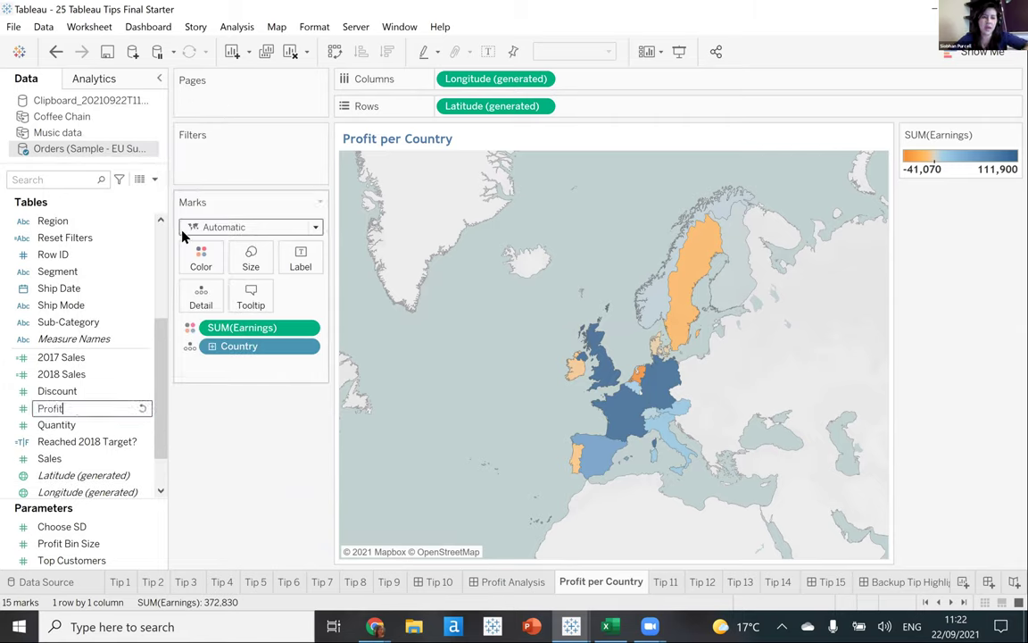
key("Return")
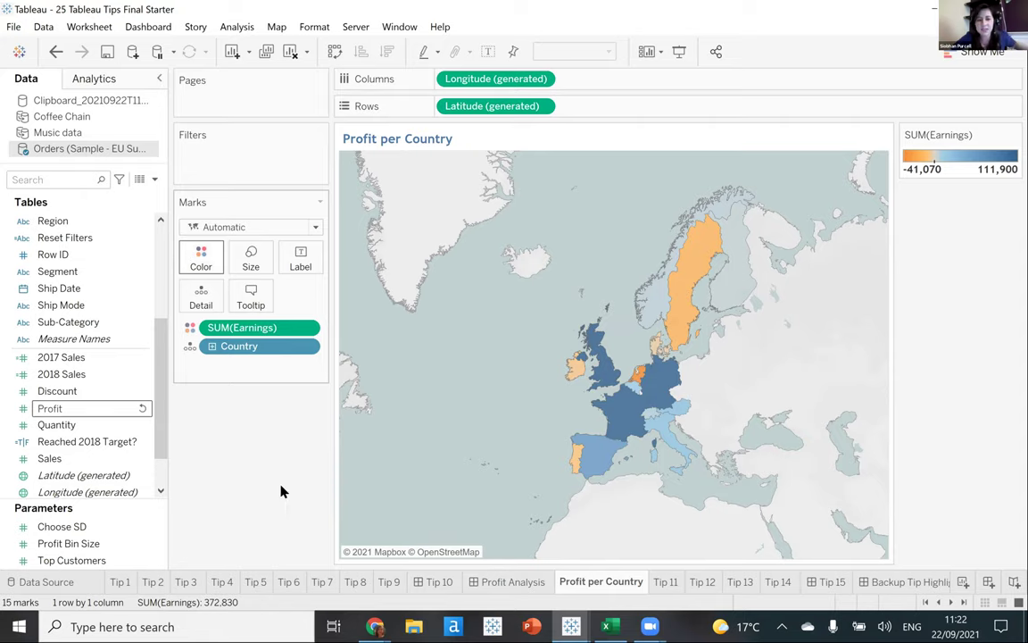
left_click(525, 582)
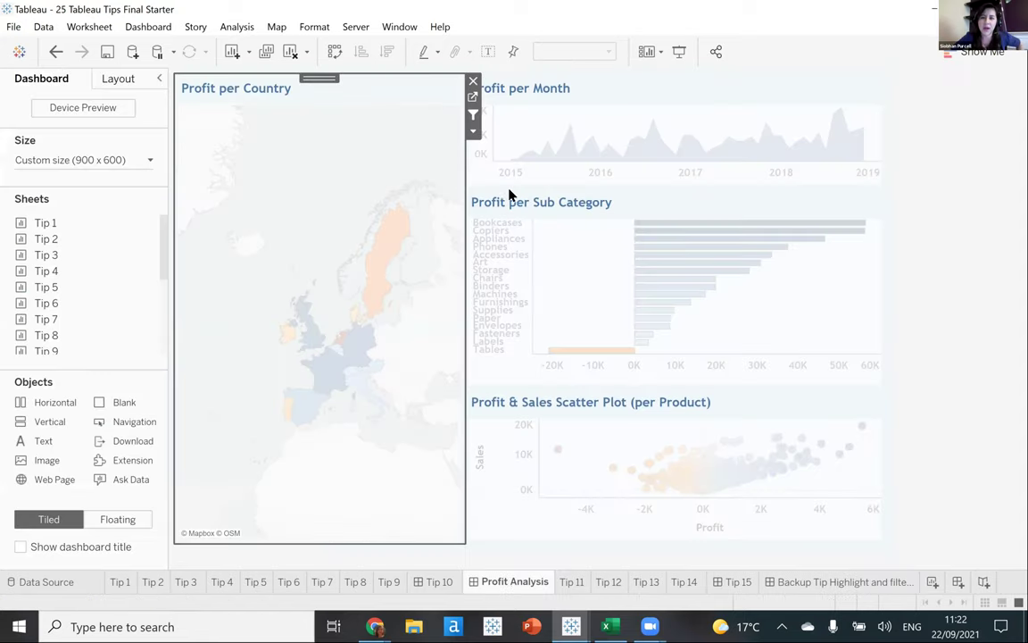
left_click(473, 101)
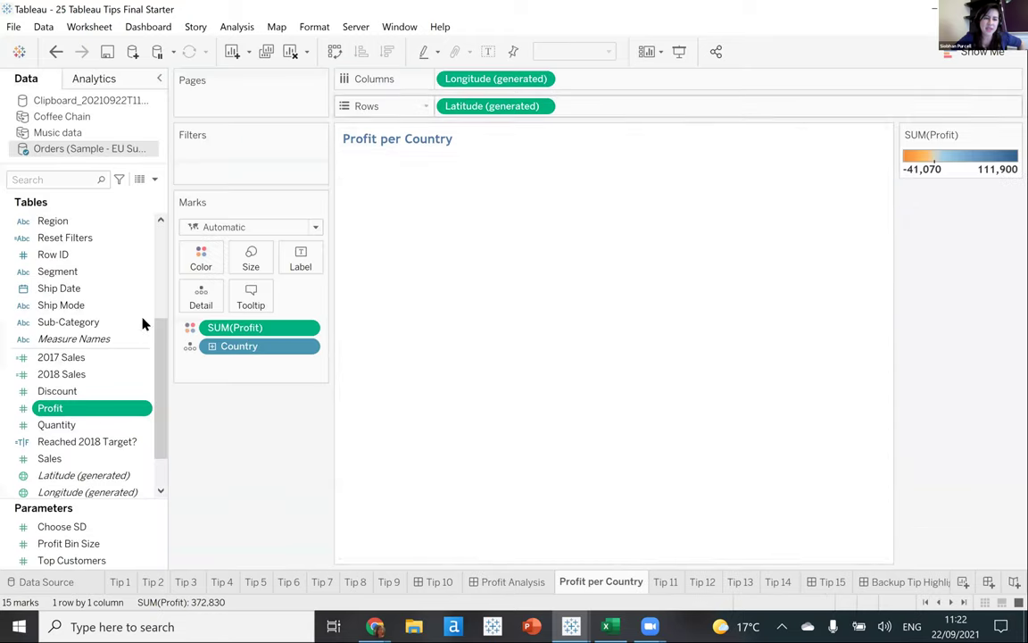
Undo the recent field edits back to the invalid Profit reference on the Profit per Country map.
key("ctrl+z")
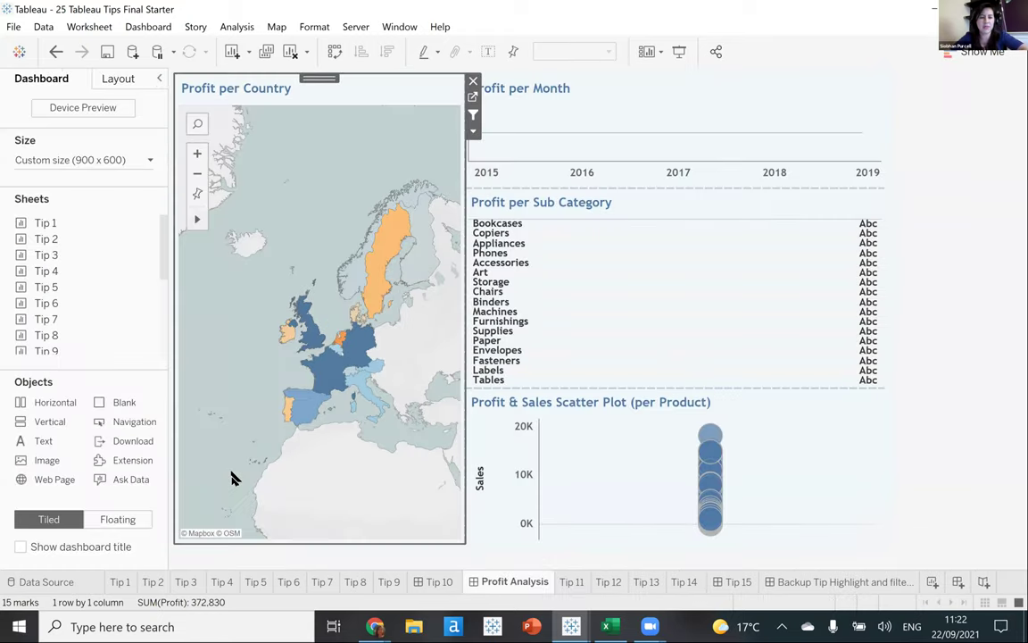
key("ctrl+y")
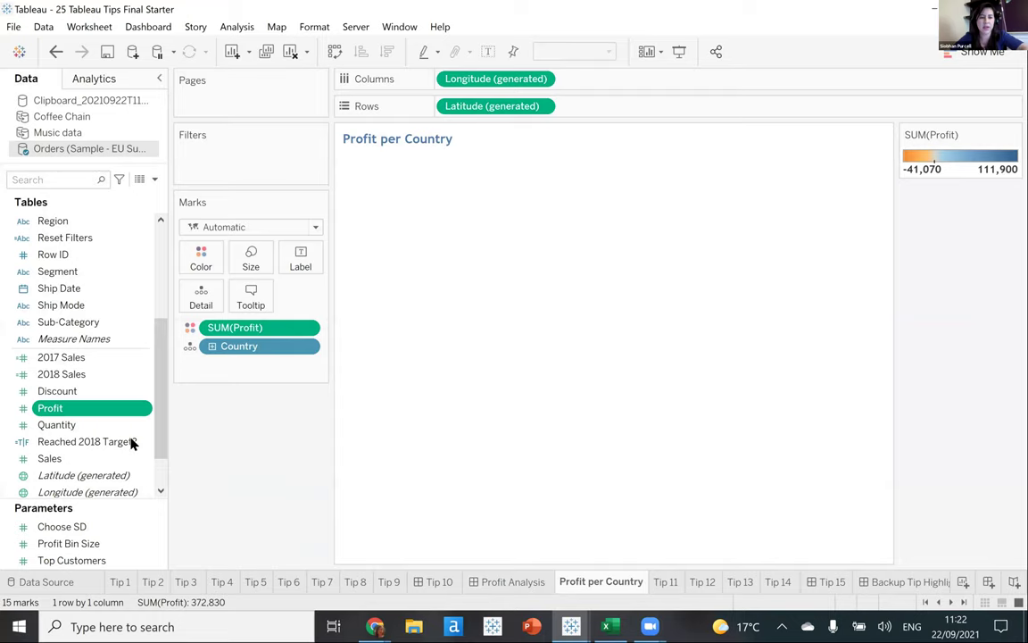
key("ctrl+y")
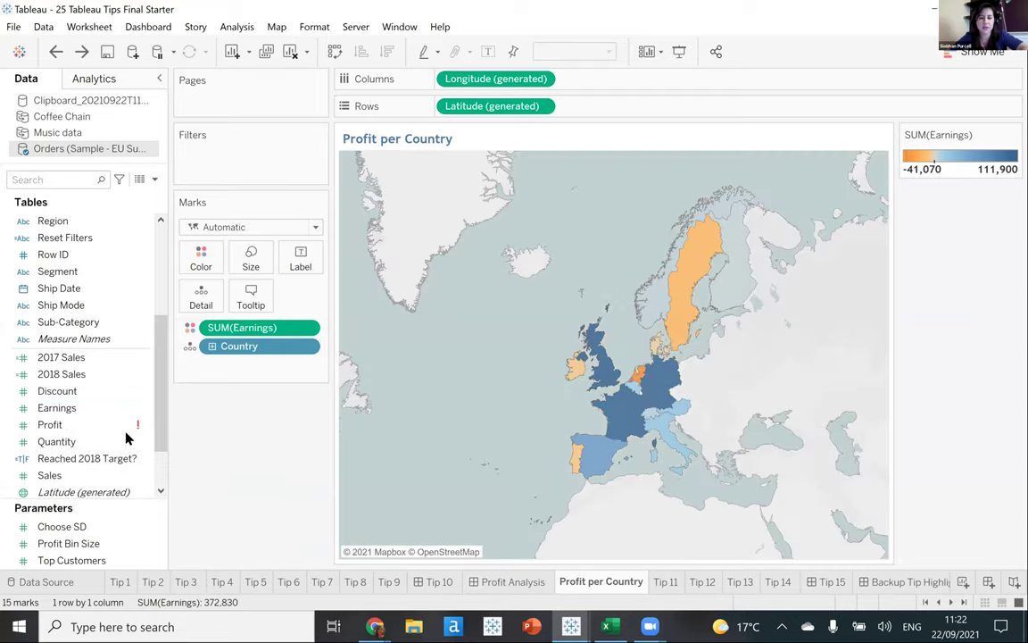
key("ctrl+z")
Replace all references to the invalid Profit field with Earnings and review the Profit Analysis dashboard.
mouse_move(137, 433)
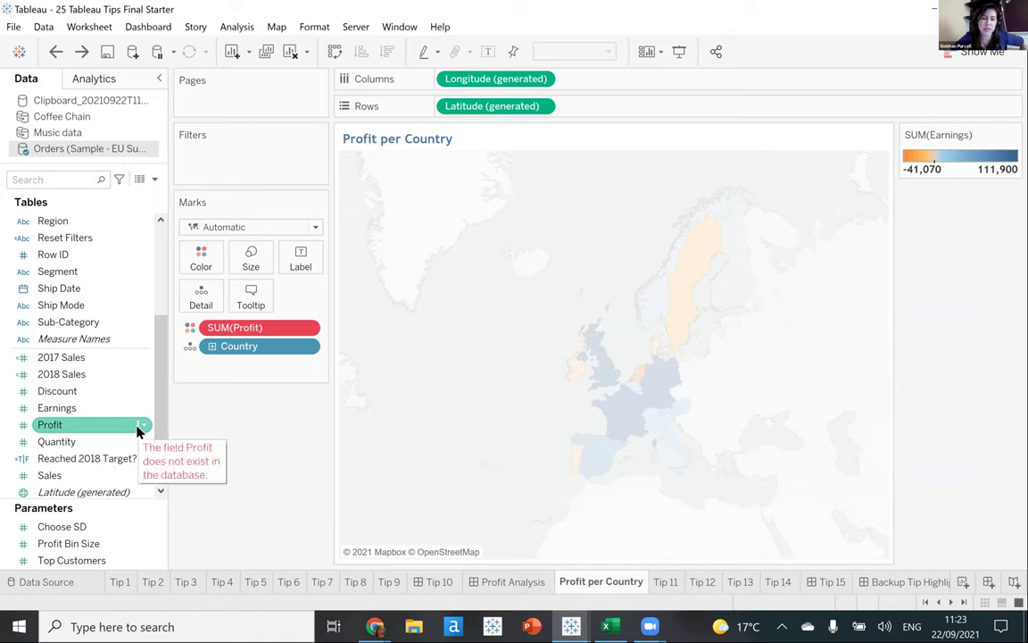
right_click(137, 431)
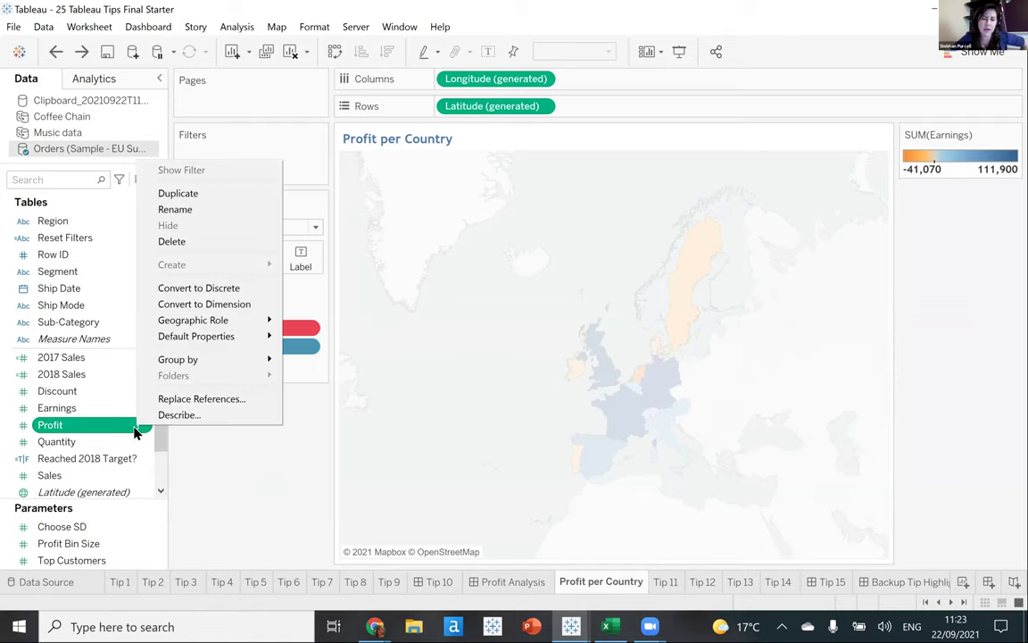
left_click(231, 403)
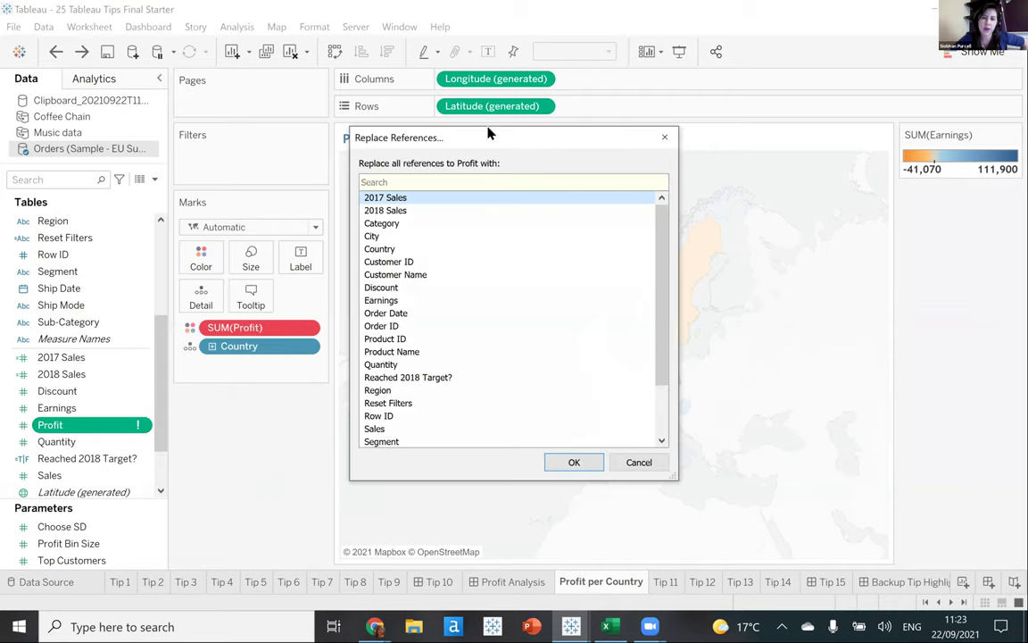
left_click_drag(489, 131, 452, 85)
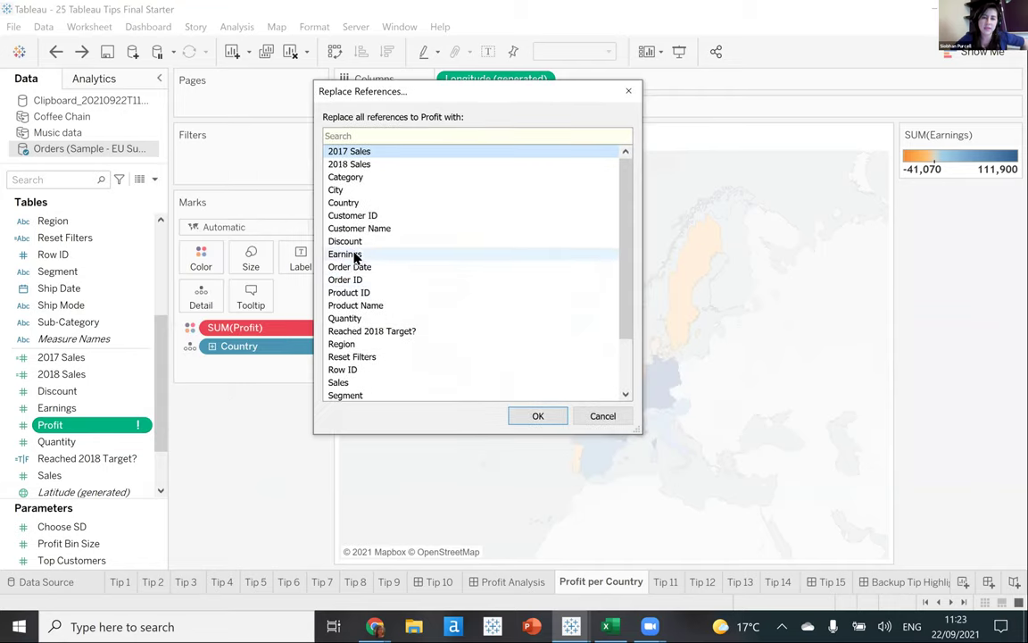
left_click(354, 255)
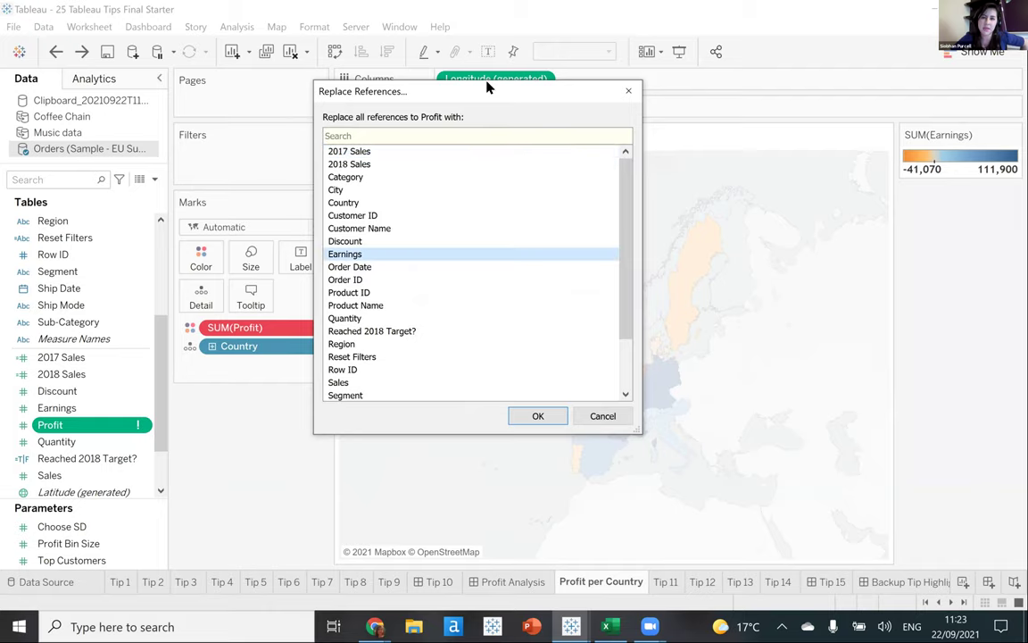
left_click(299, 374)
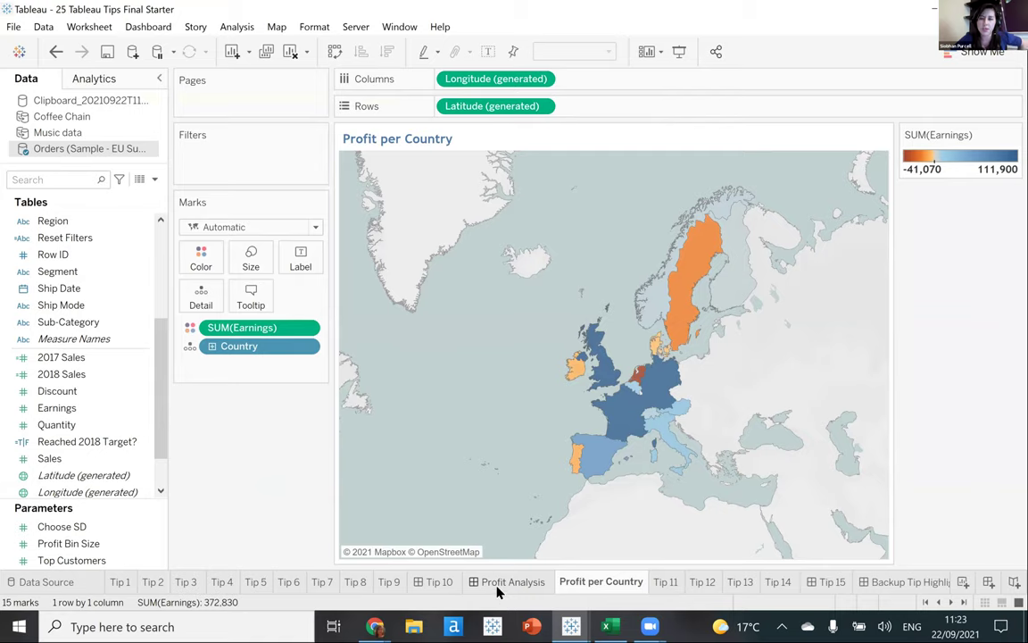
left_click(491, 581)
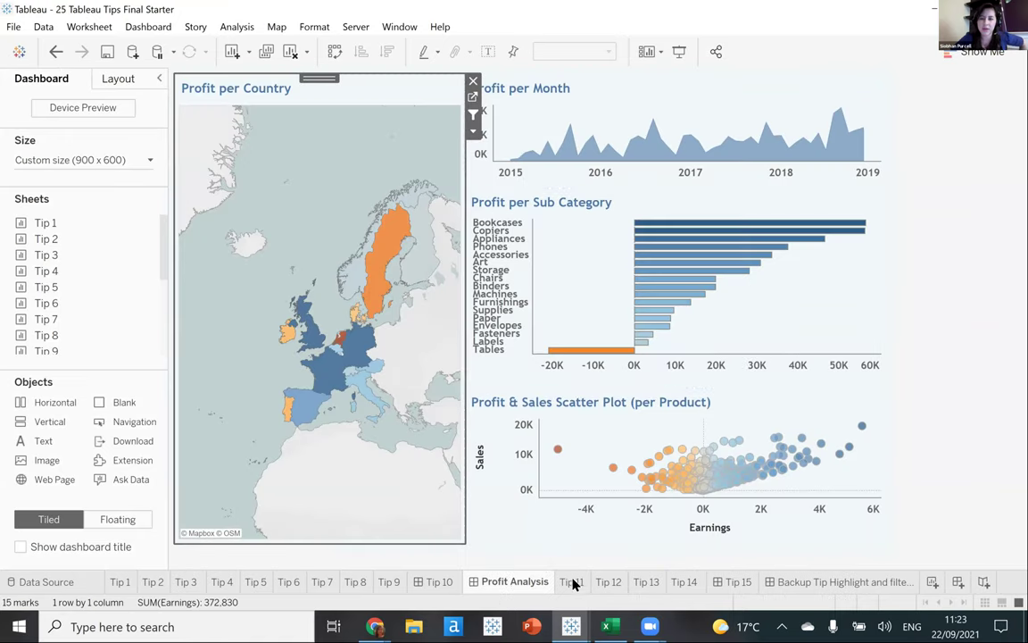
Look over the Profit Analysis dashboard once more and open the Tip 13 worksheet.
left_click(604, 587)
left_click(654, 587)
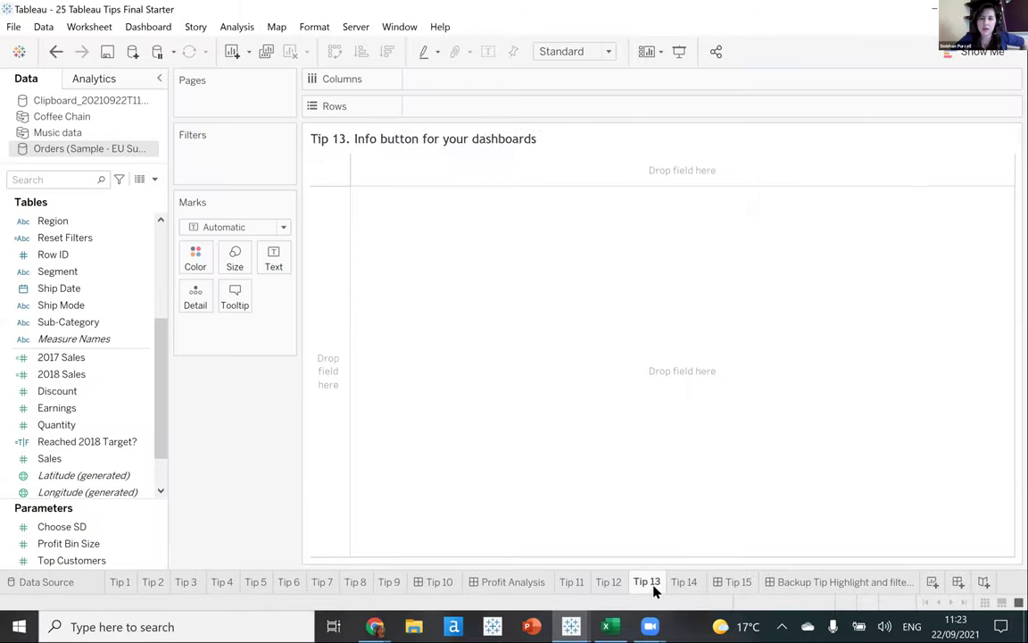
left_click(522, 582)
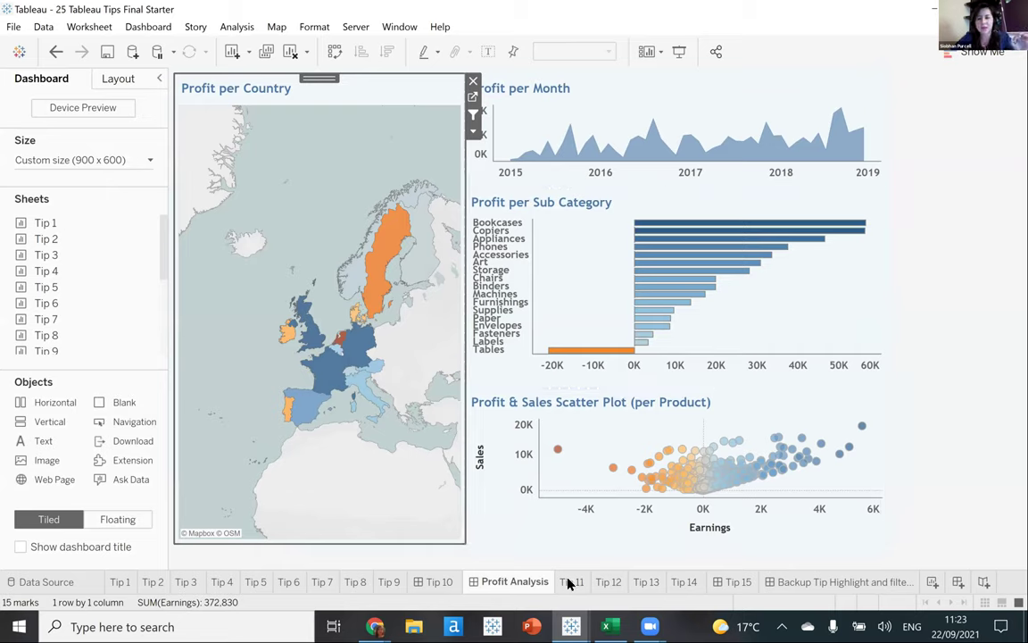
left_click(639, 582)
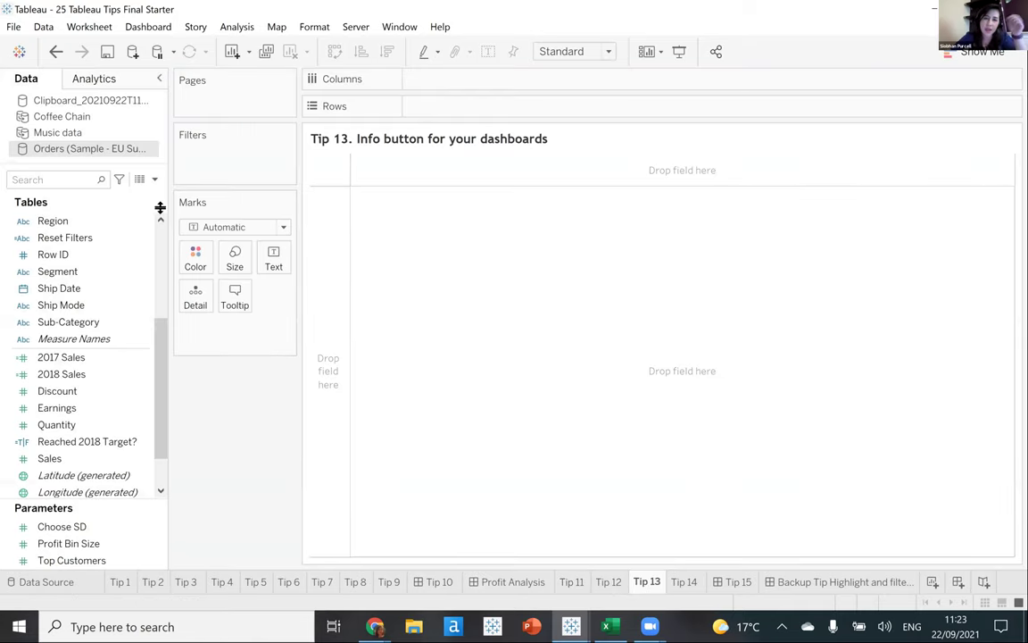
Create a calculated field named "info button" containing an empty string ("") in the Orders data source.
left_click(155, 181)
left_click(109, 196)
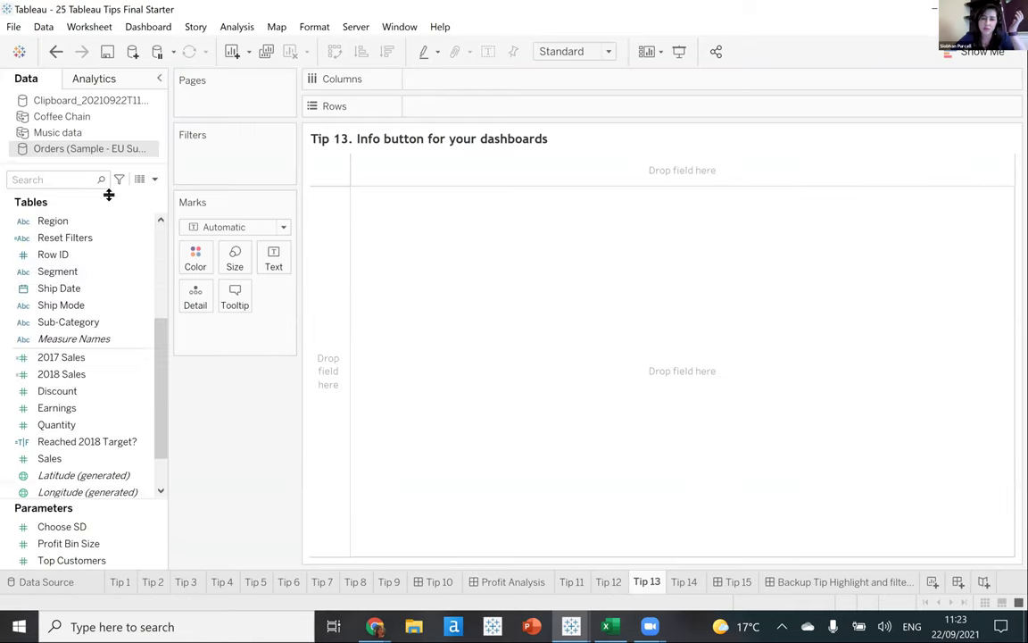
left_click(282, 266)
type("\"\"")
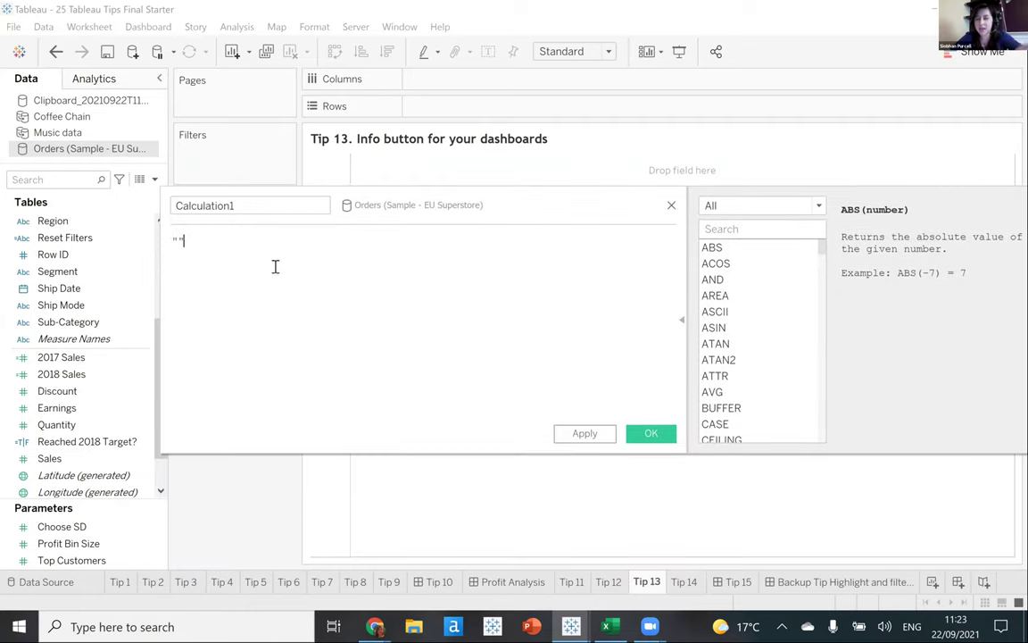
left_click(257, 206)
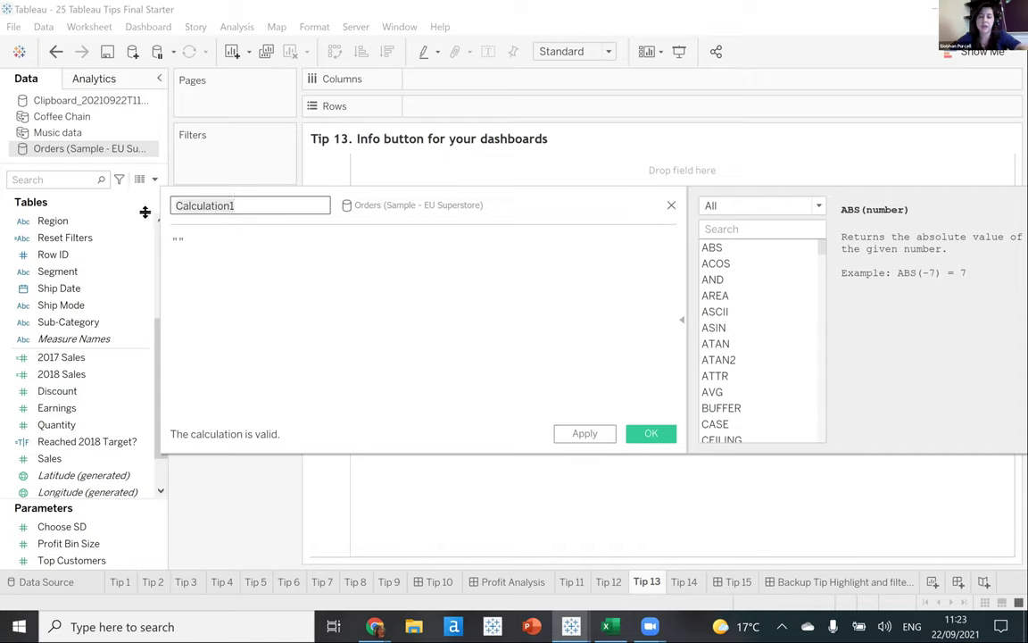
key("ctrl+a")
key("BackSpace")
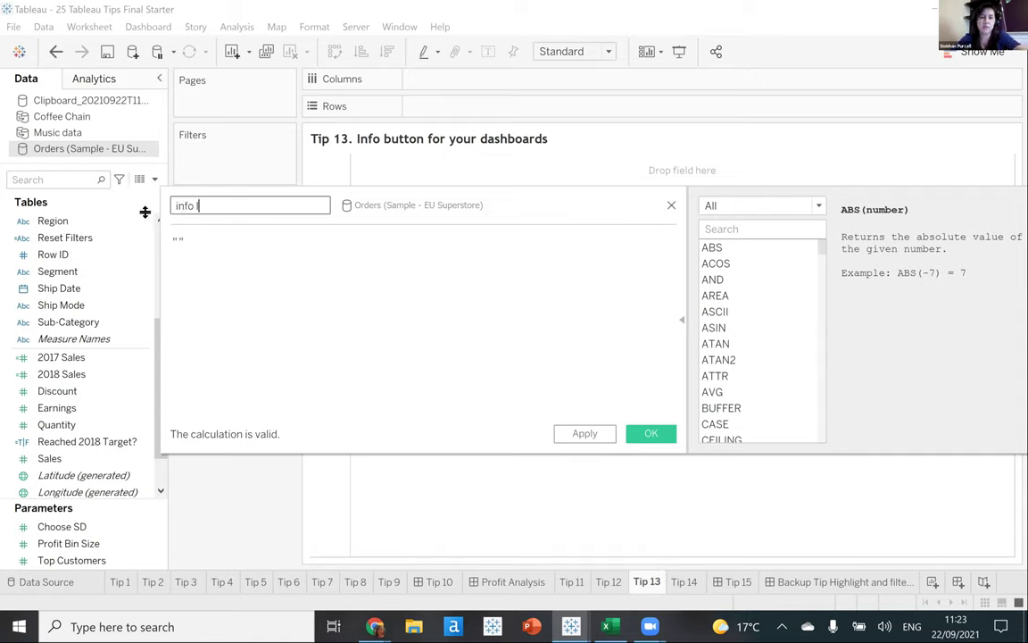
type("info button")
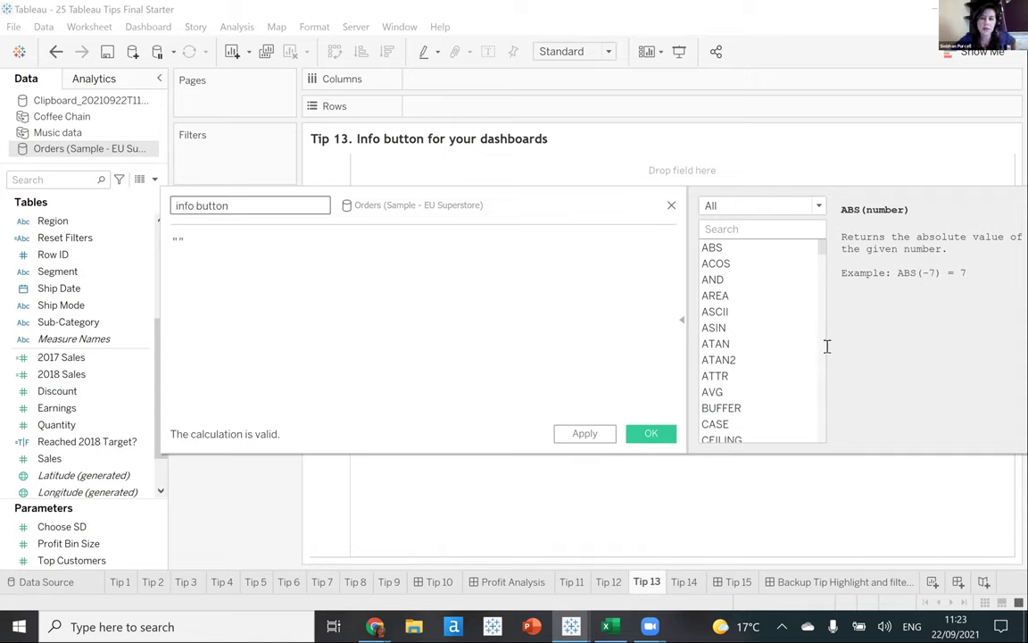
left_click(650, 439)
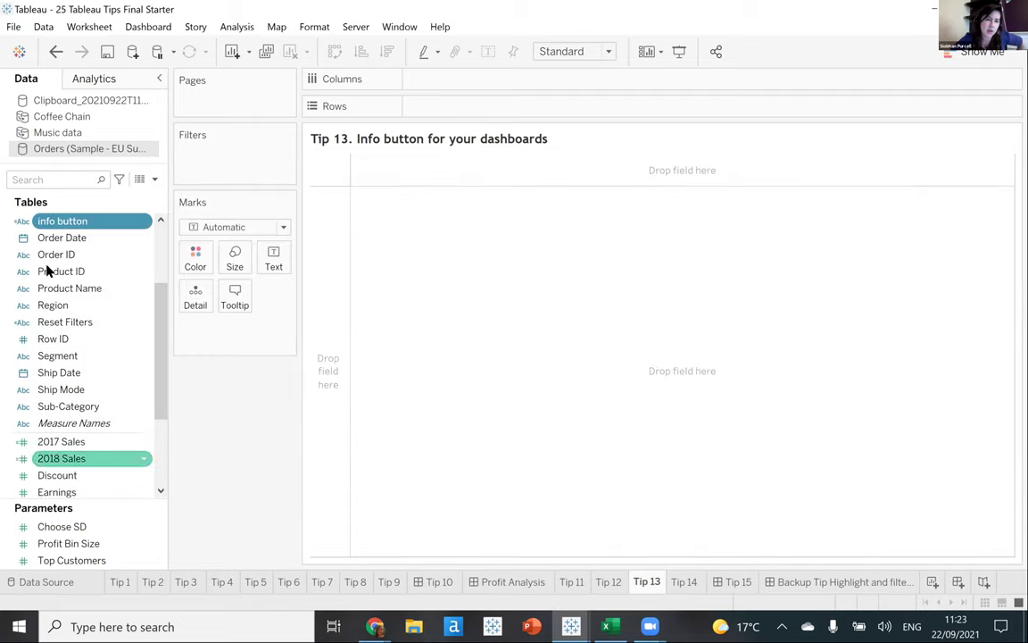
Add the info button field to Detail, change the mark type to Shape and fit the sheet to Entire View.
left_click_drag(168, 297, 183, 328)
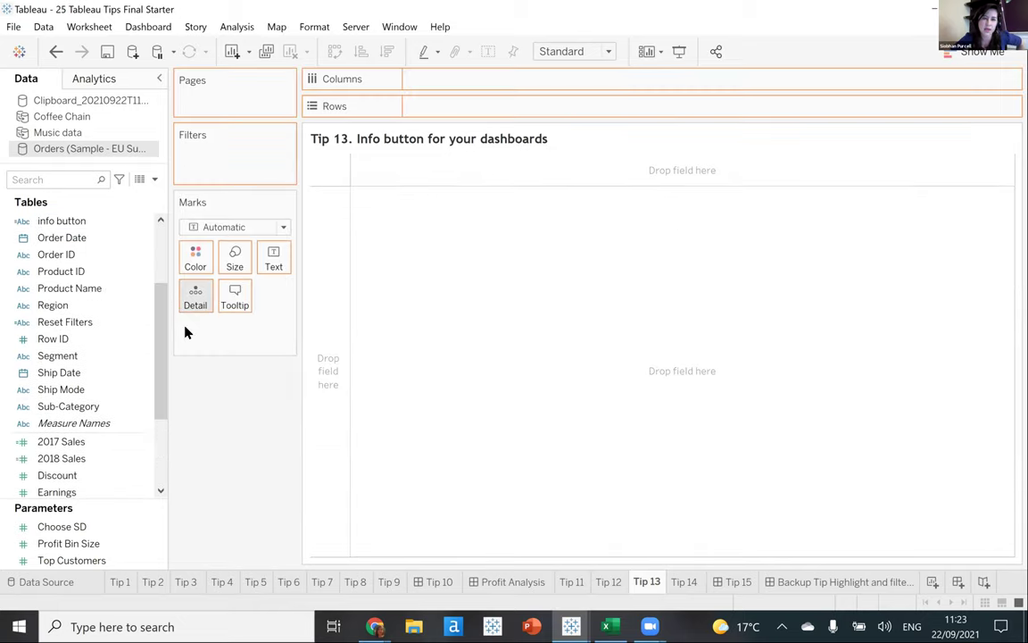
left_click(264, 234)
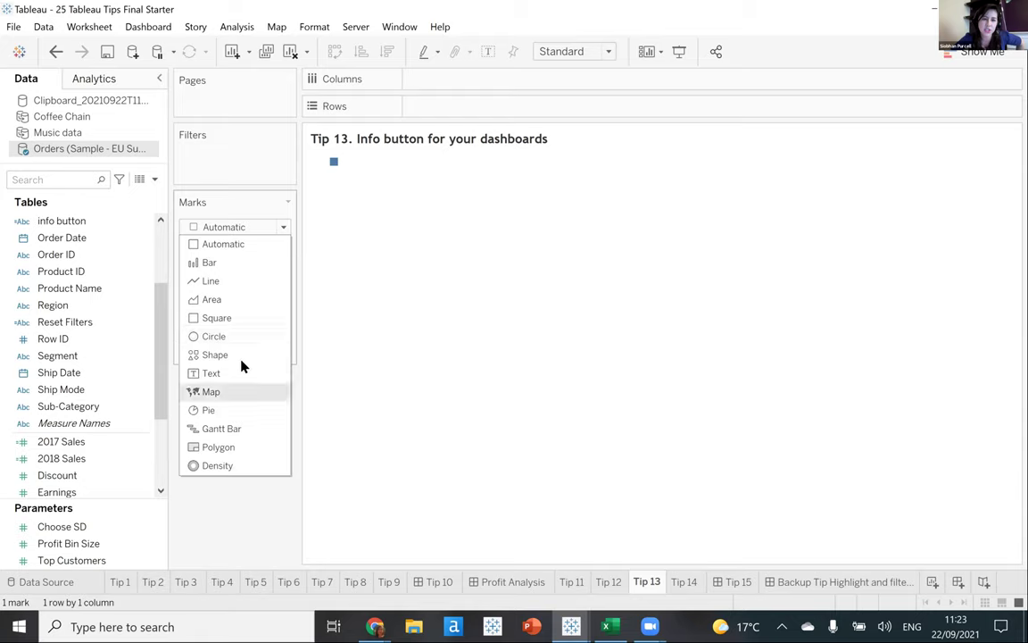
left_click(243, 355)
left_click(568, 54)
left_click(568, 107)
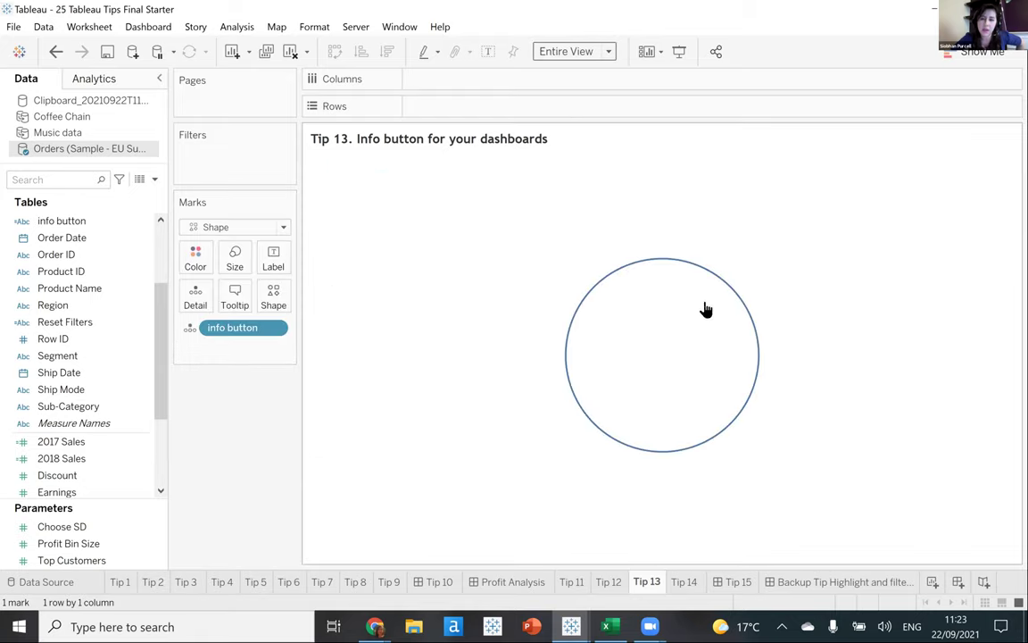
Open the full shape editor for the info button mark to access its shape palettes.
left_click(275, 298)
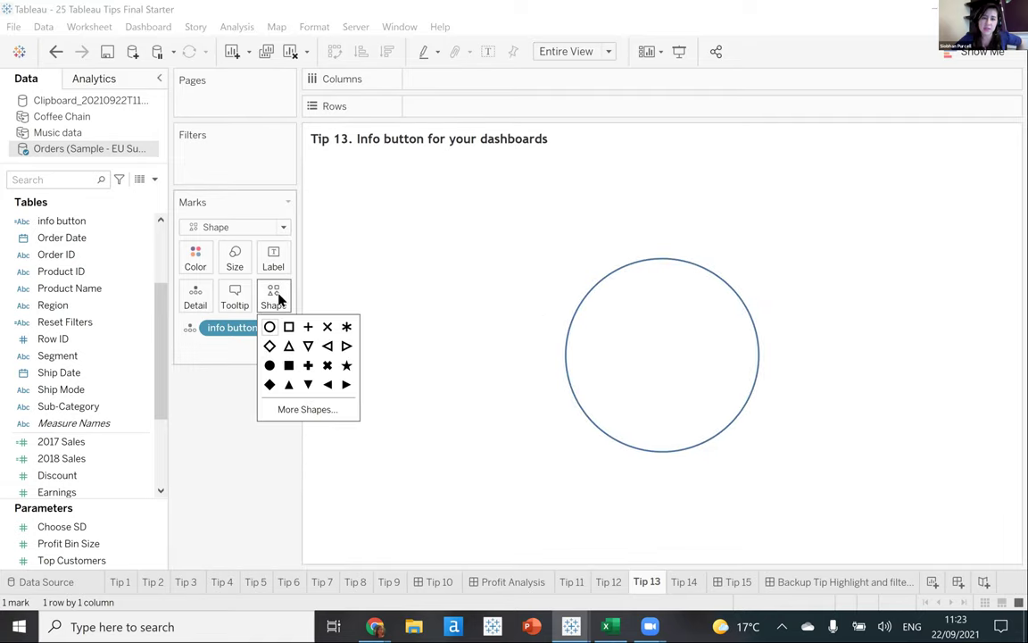
left_click(298, 409)
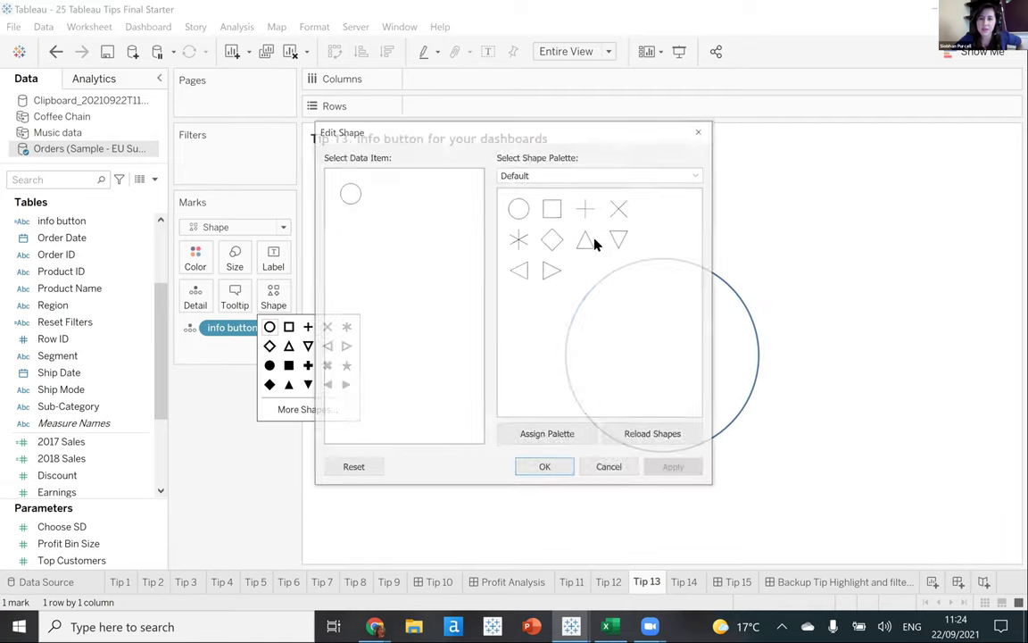
left_click(675, 175)
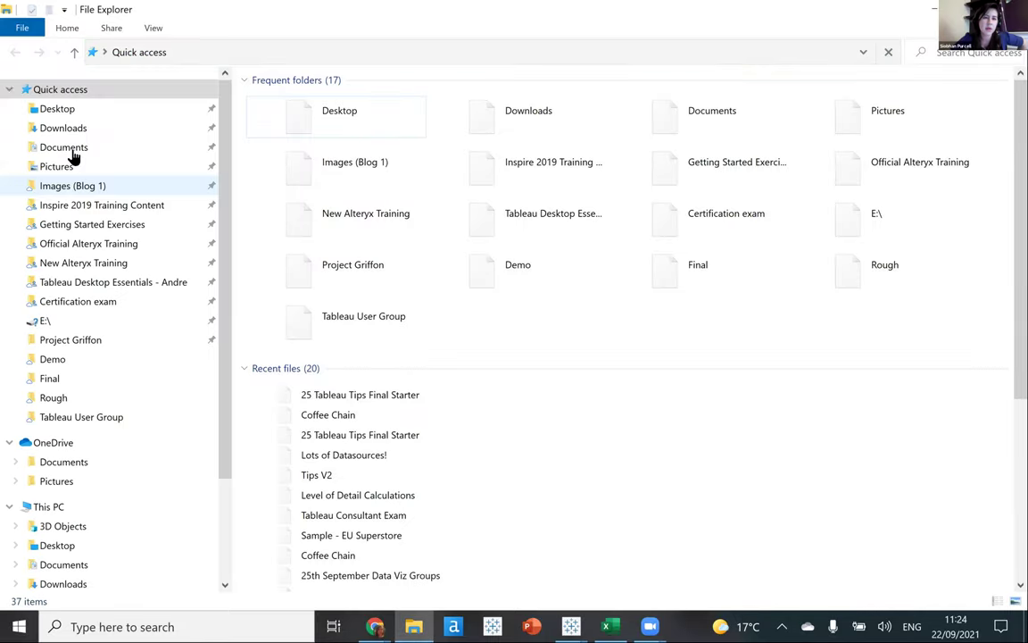
In File Explorer, examine the Shapes folder inside Documents > My Tableau Repository, and return to Tableau's shape editor.
left_click(74, 152)
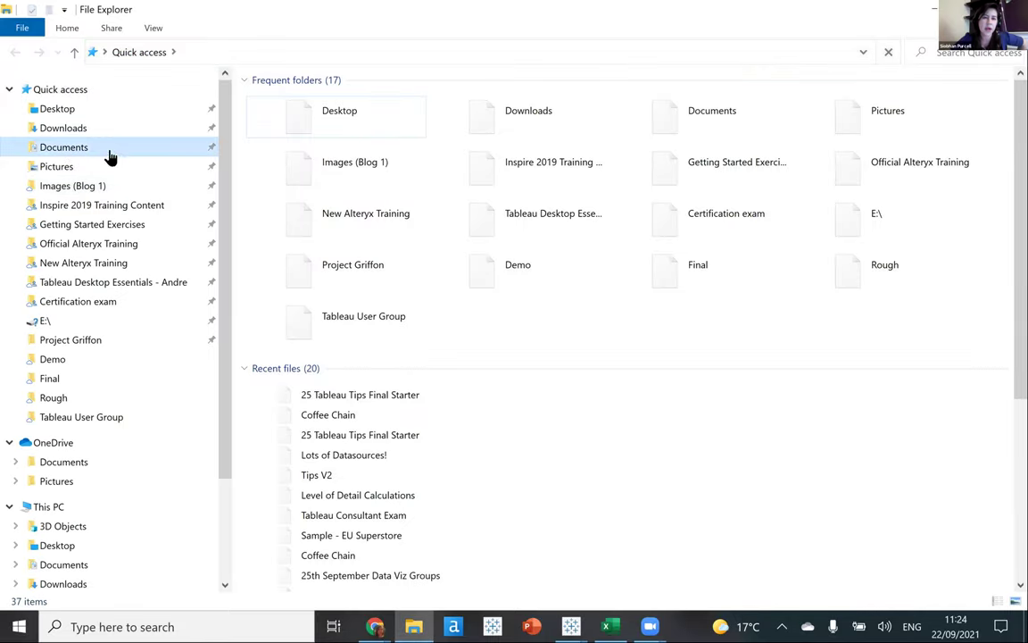
left_click(348, 254)
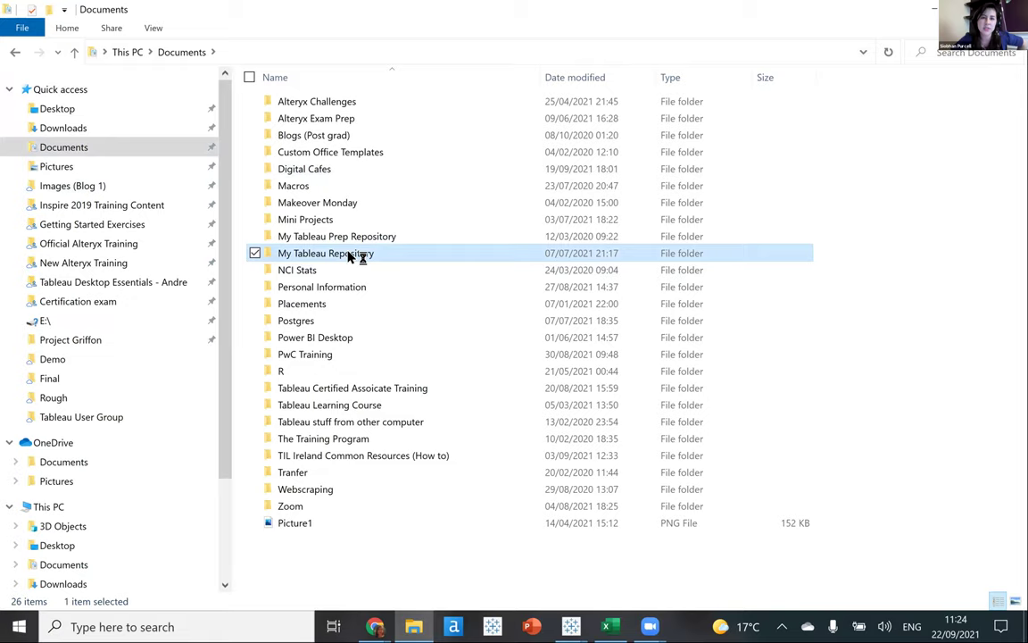
double_click(348, 255)
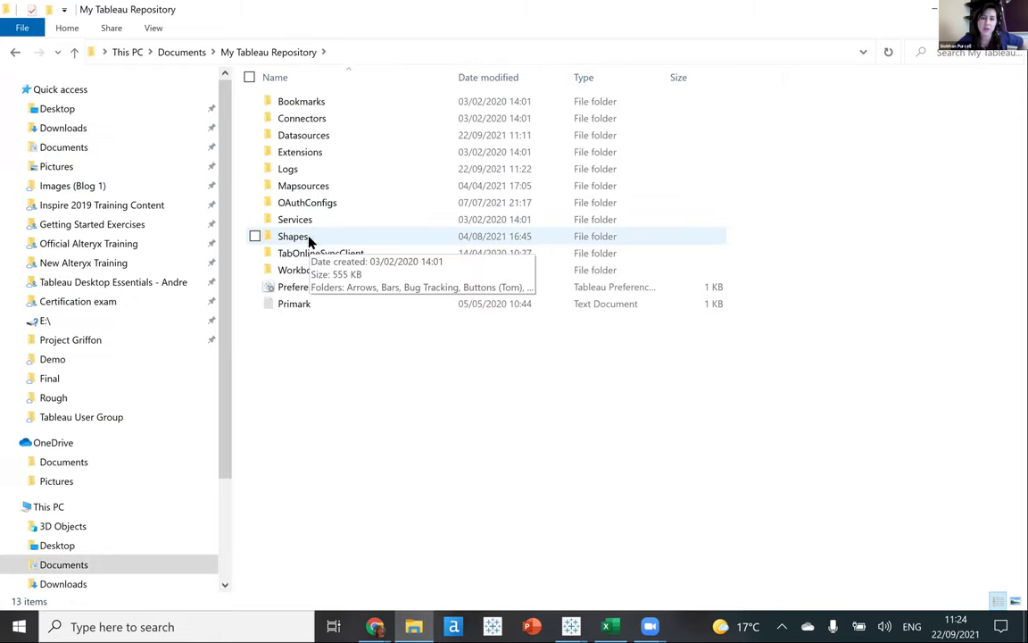
double_click(295, 237)
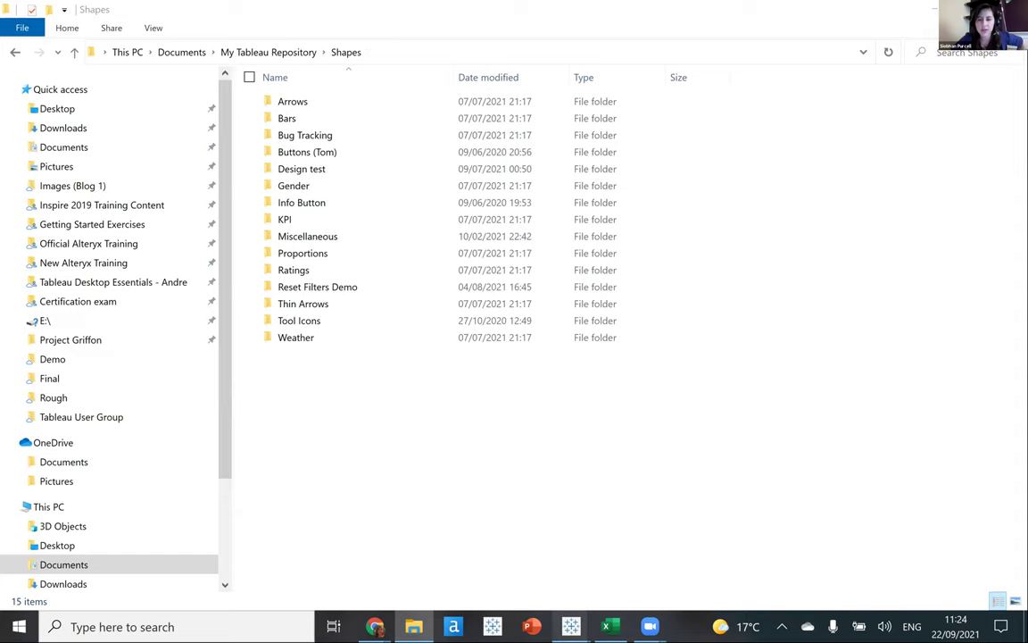
mouse_move(571, 626)
left_click(546, 565)
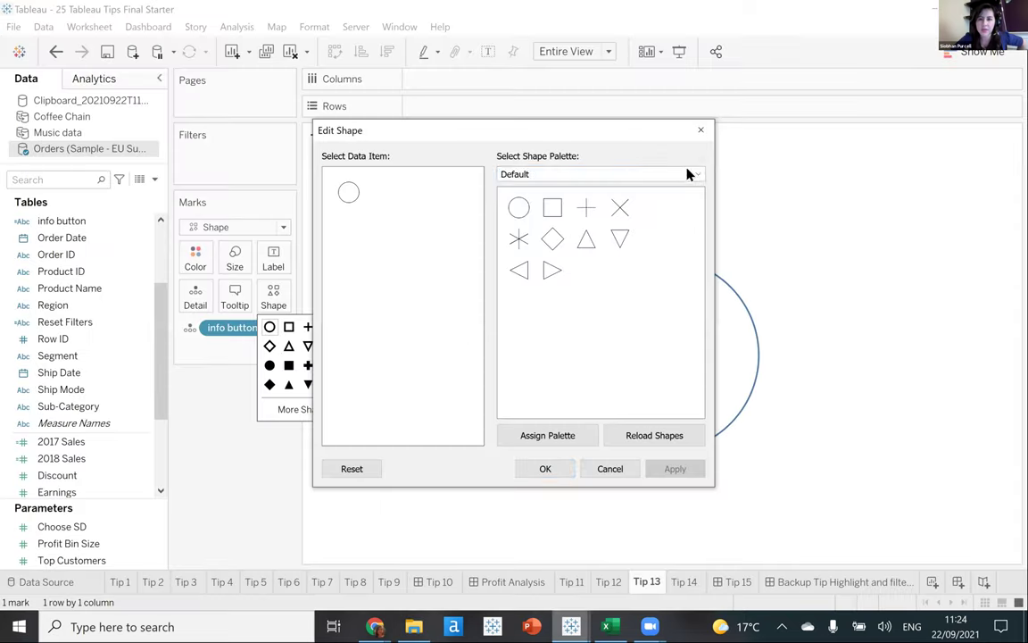
Assign the larger thin-lined circled i icon from the Info Button palette to the mark.
left_click(690, 174)
left_click(639, 176)
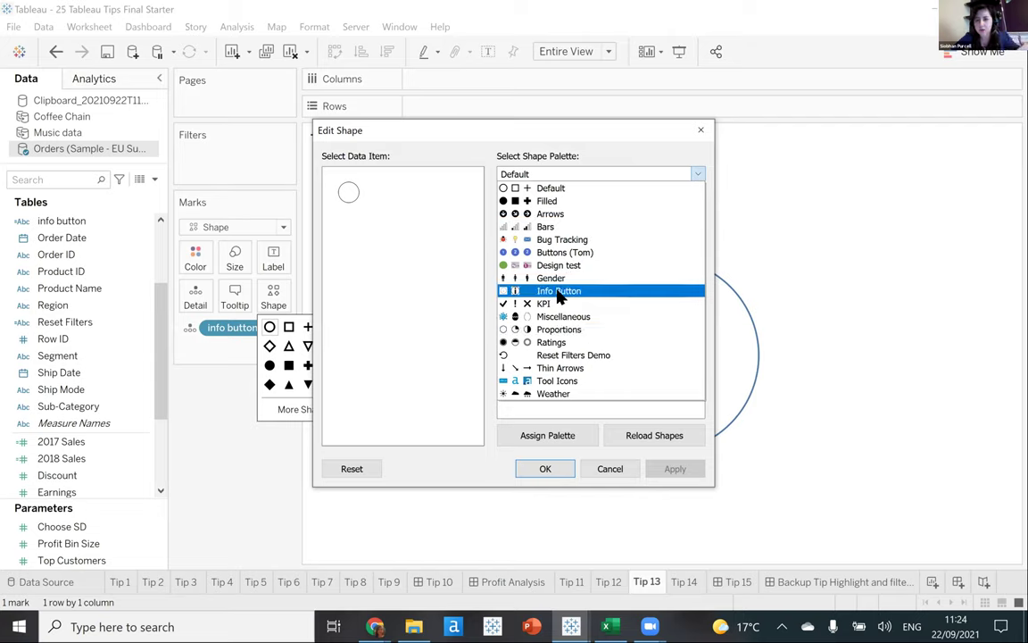
left_click(559, 293)
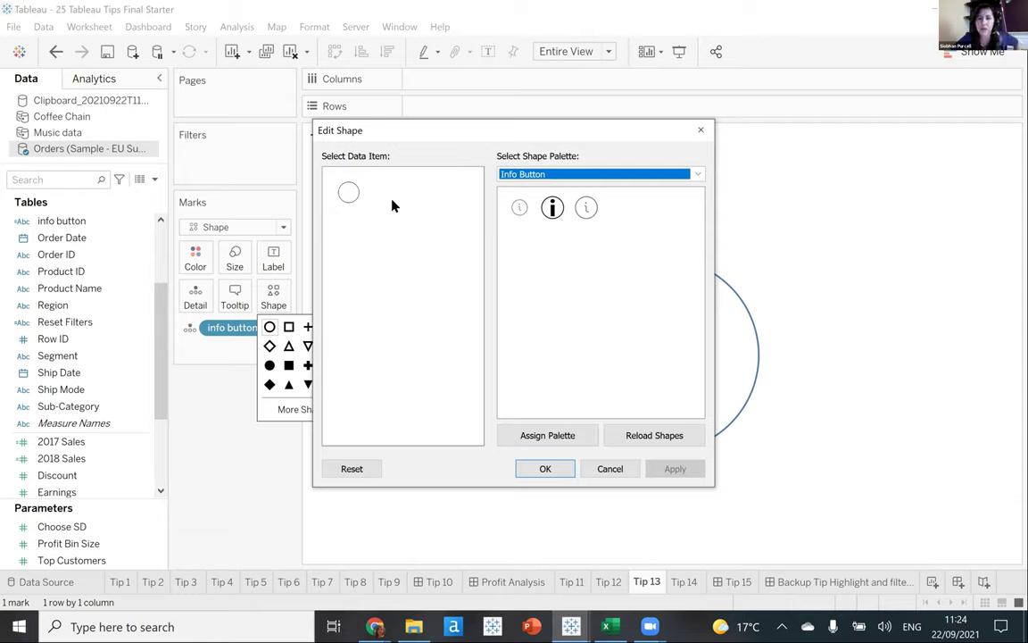
left_click(358, 195)
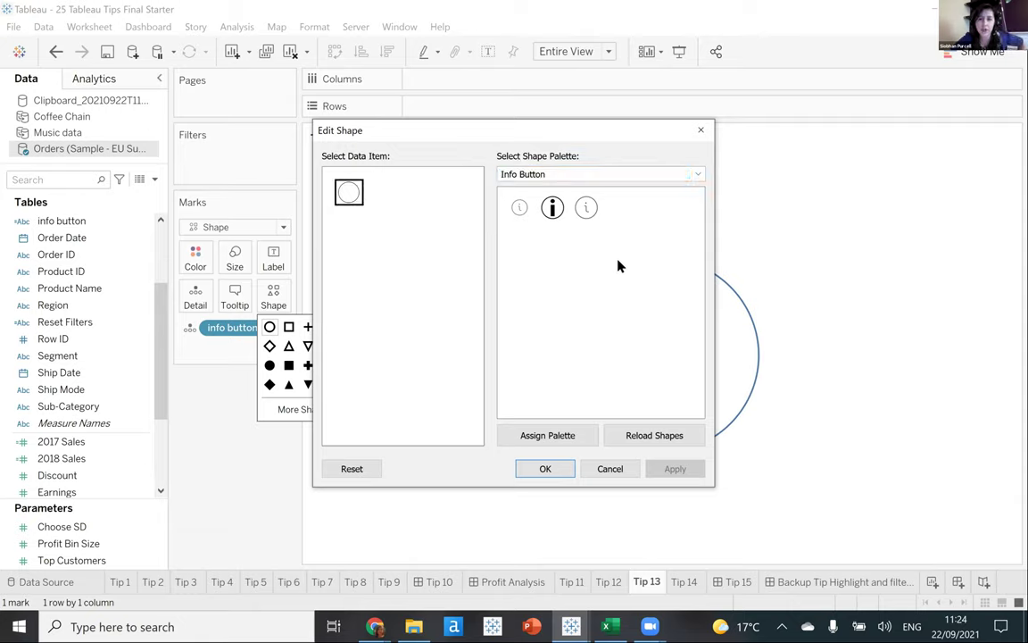
left_click(594, 213)
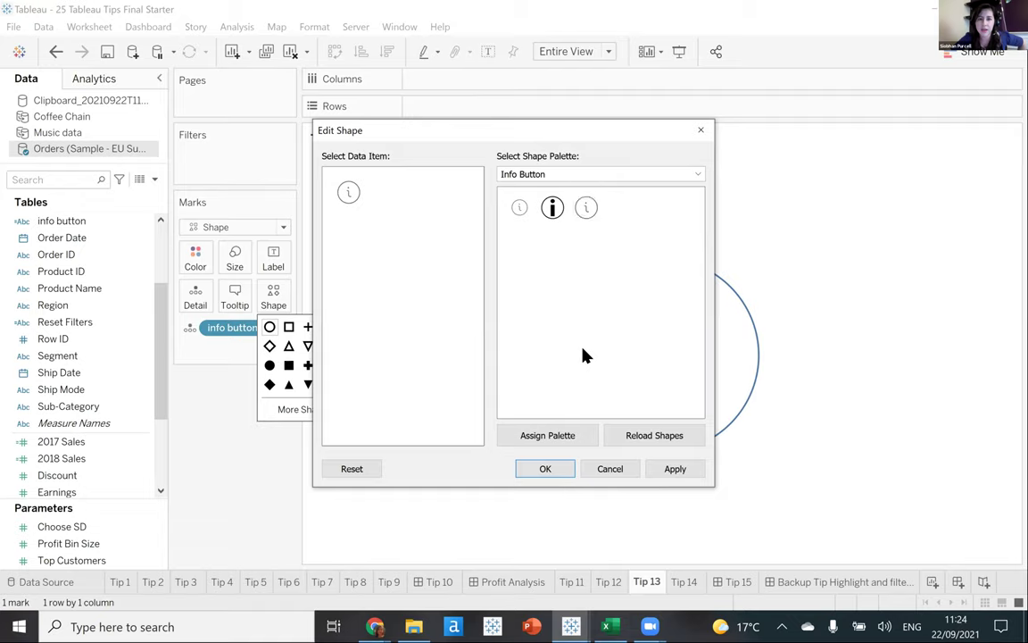
left_click(553, 469)
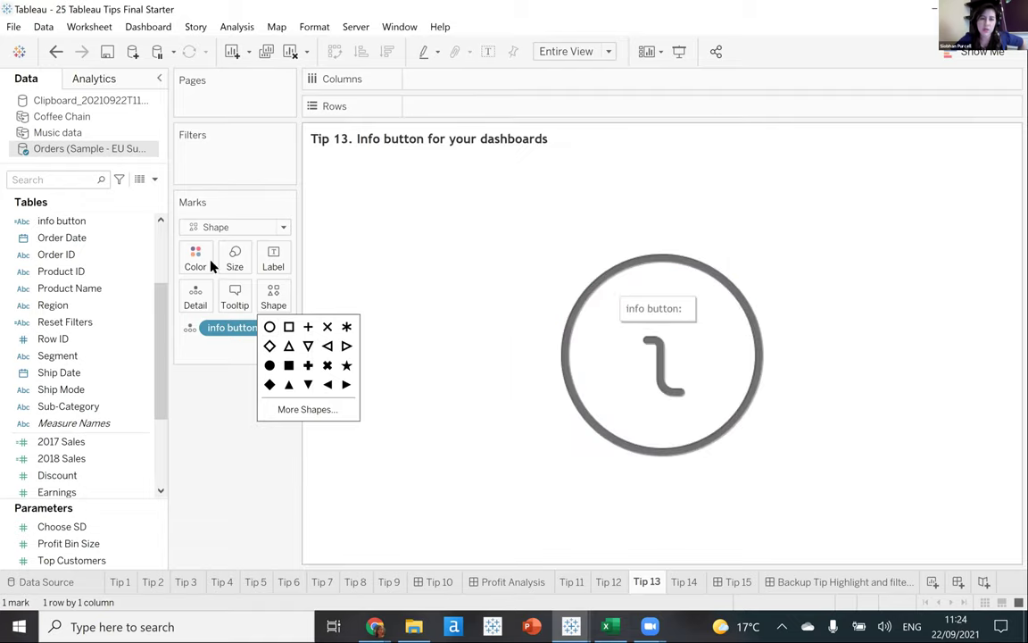
Replace the mark's tooltip text with "This is a report on...." and preview the tooltip on the info icon.
left_click(235, 292)
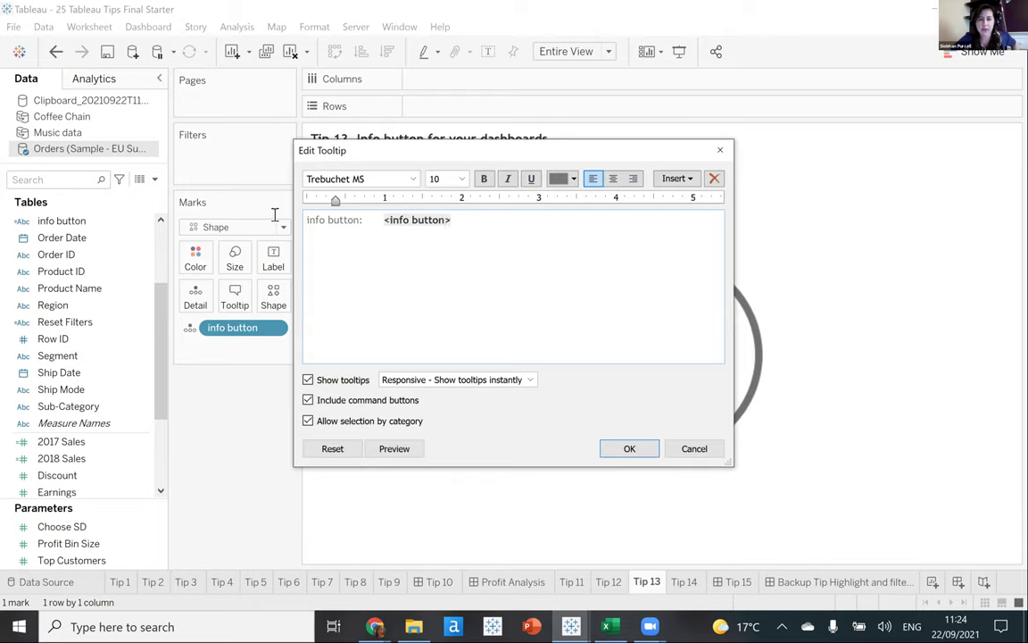
type("This is a report on....")
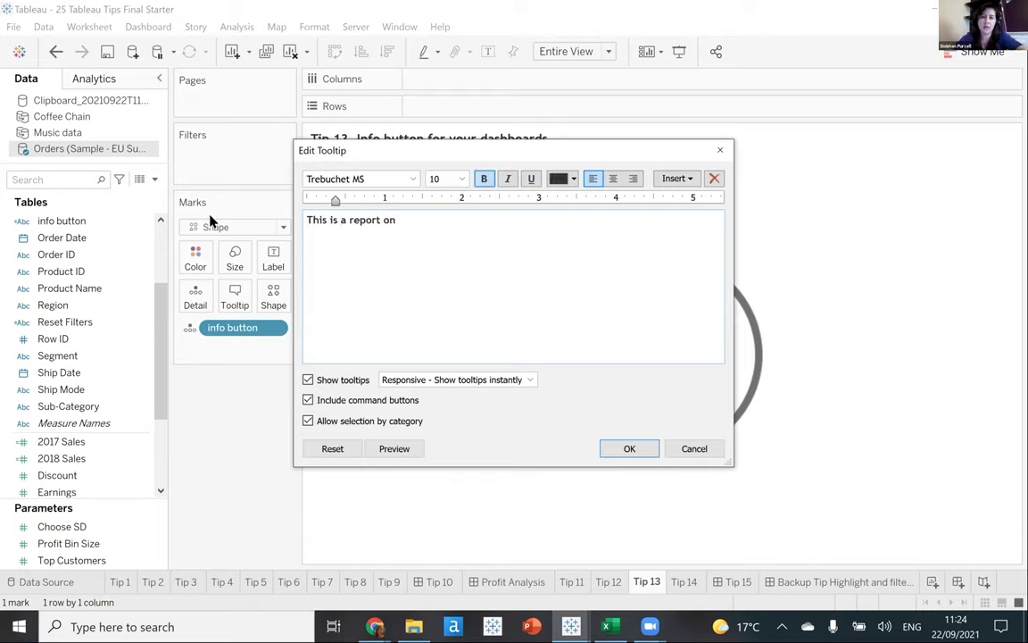
left_click(620, 451)
mouse_move(718, 359)
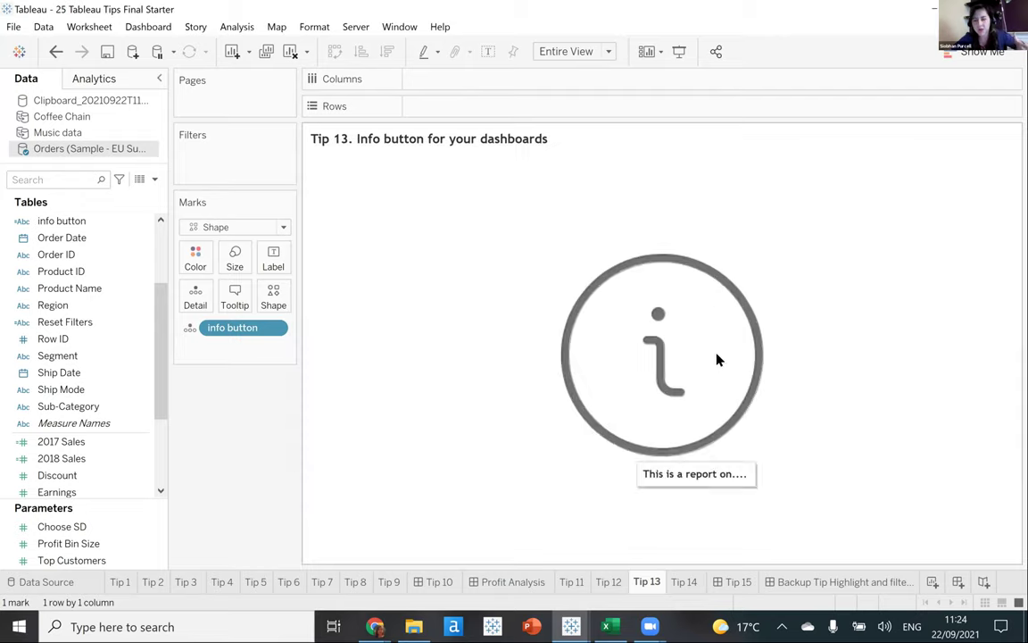
Add the Tip 13 sheet to the Profit Analysis dashboard as a floating object near the top, between the map and the charts.
left_click(508, 584)
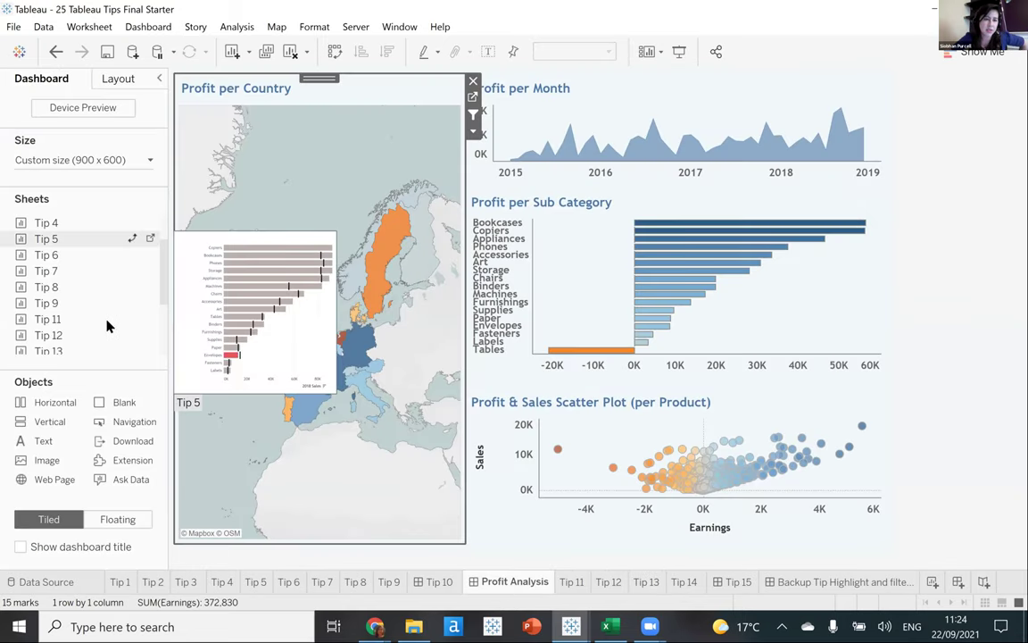
scroll(89, 332, "down", 3)
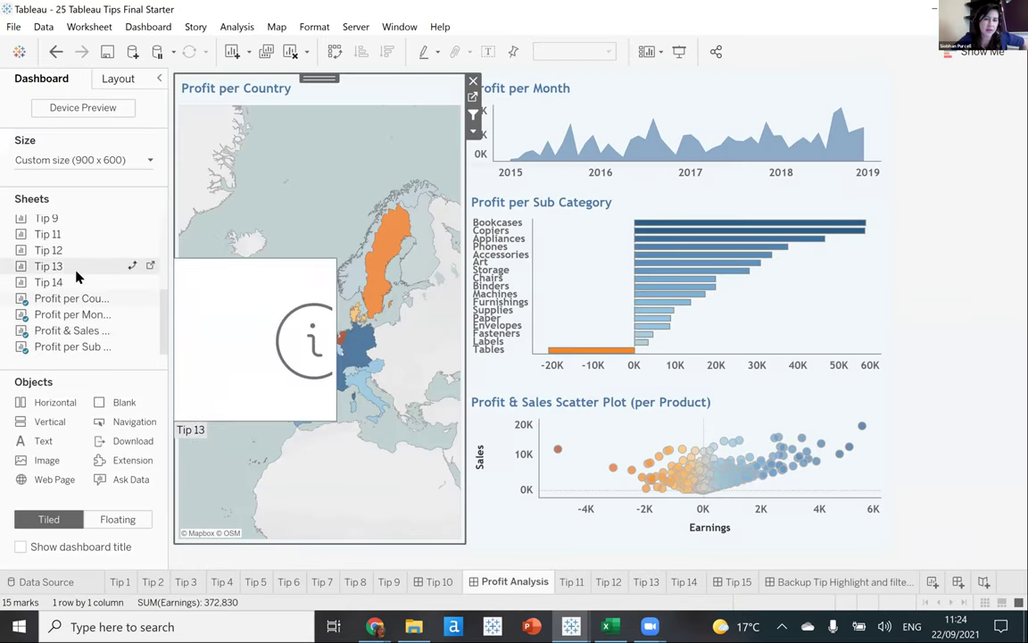
left_click(108, 516)
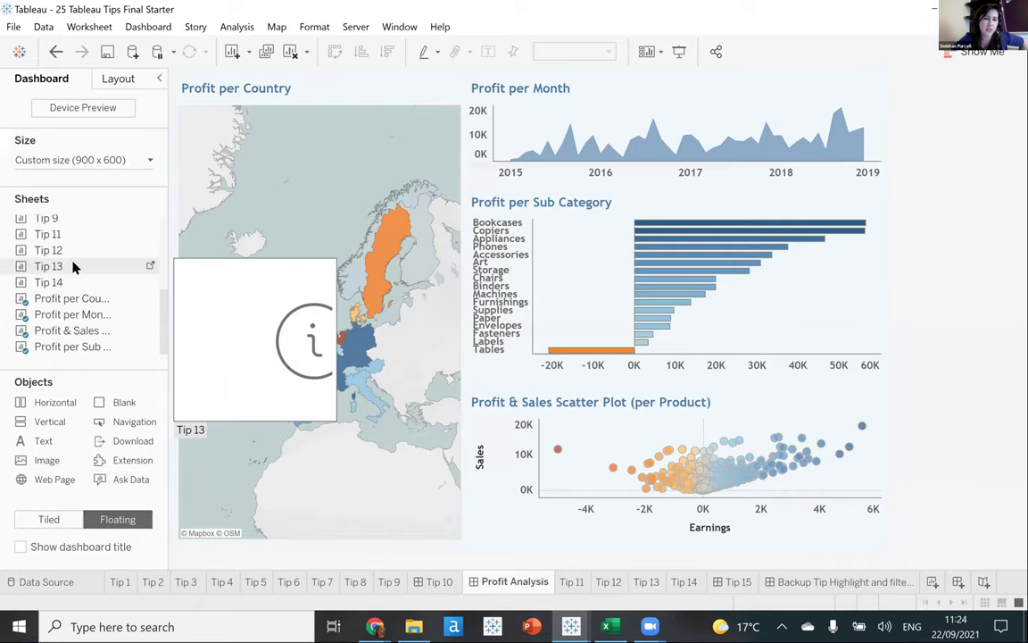
left_click_drag(381, 132, 379, 80)
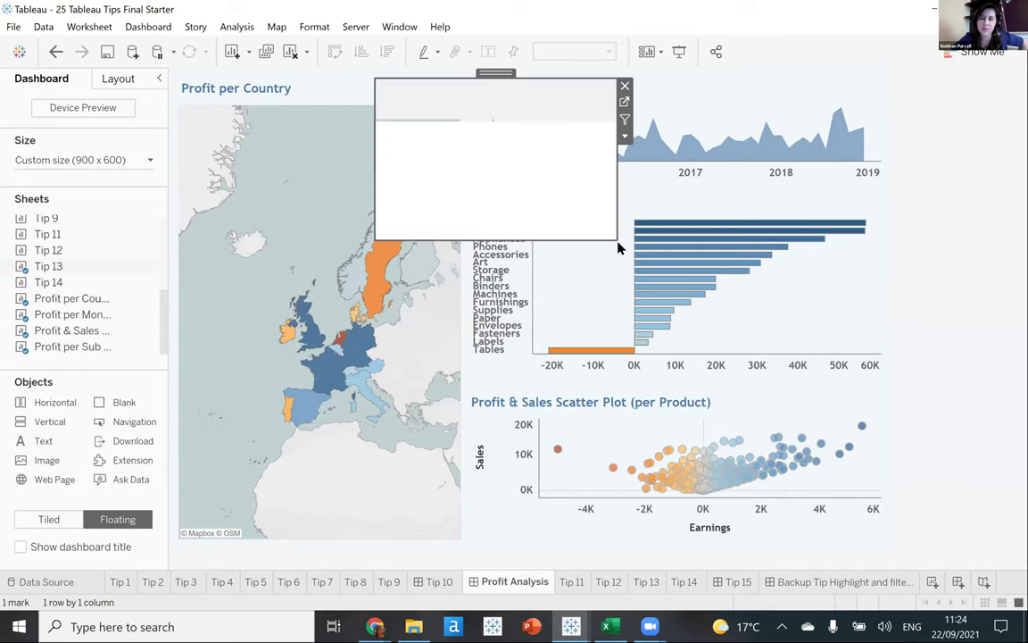
Shrink the floating Tip 13 sheet to icon size, hide its title and place it in the Profit per Country map's upper-right corner.
left_click_drag(447, 114, 417, 99)
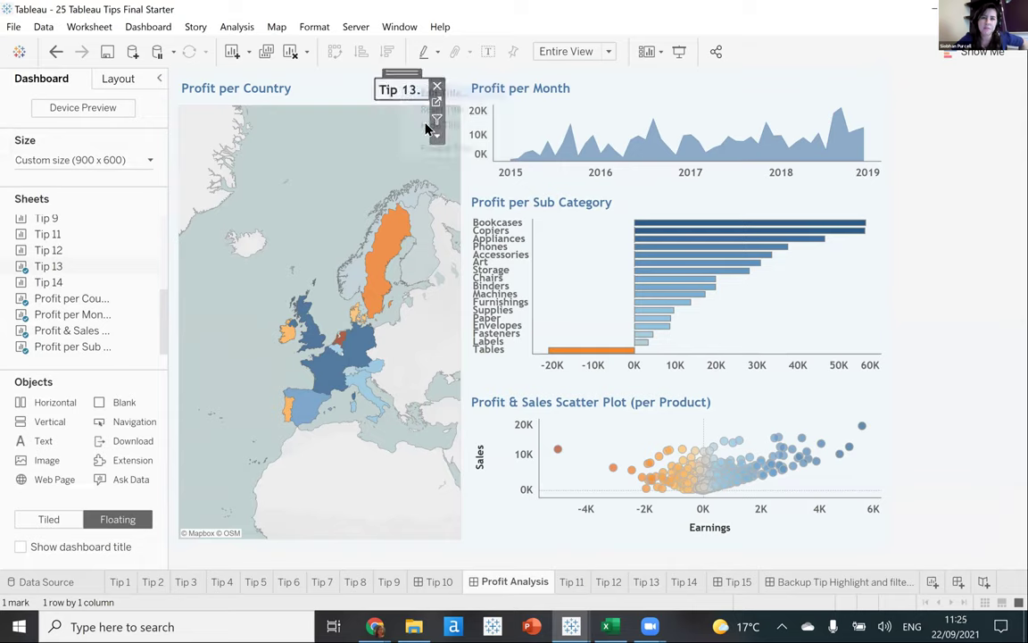
left_click_drag(405, 81, 429, 85)
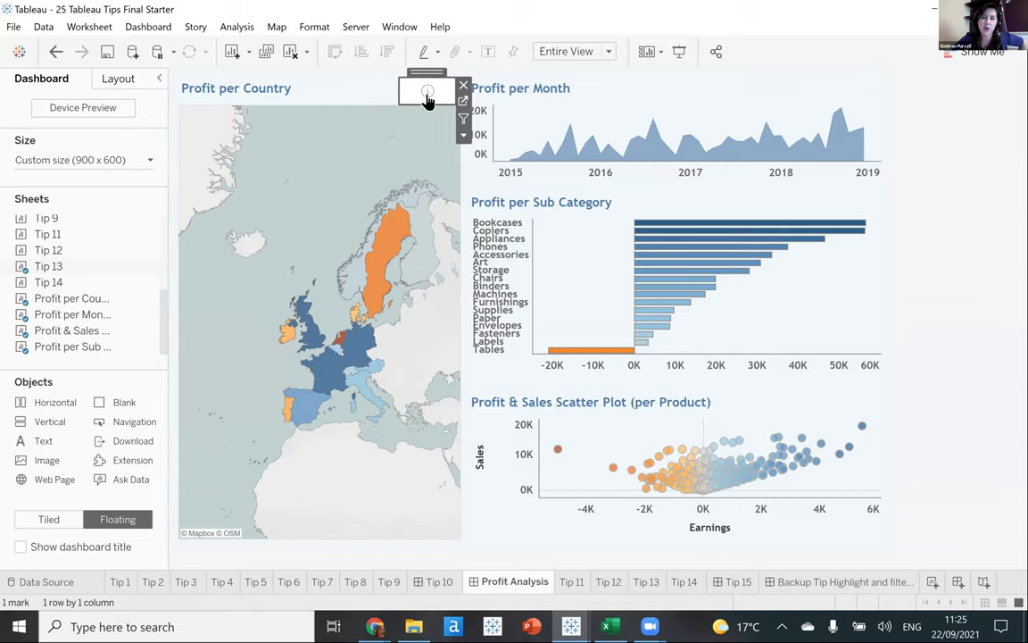
mouse_move(430, 100)
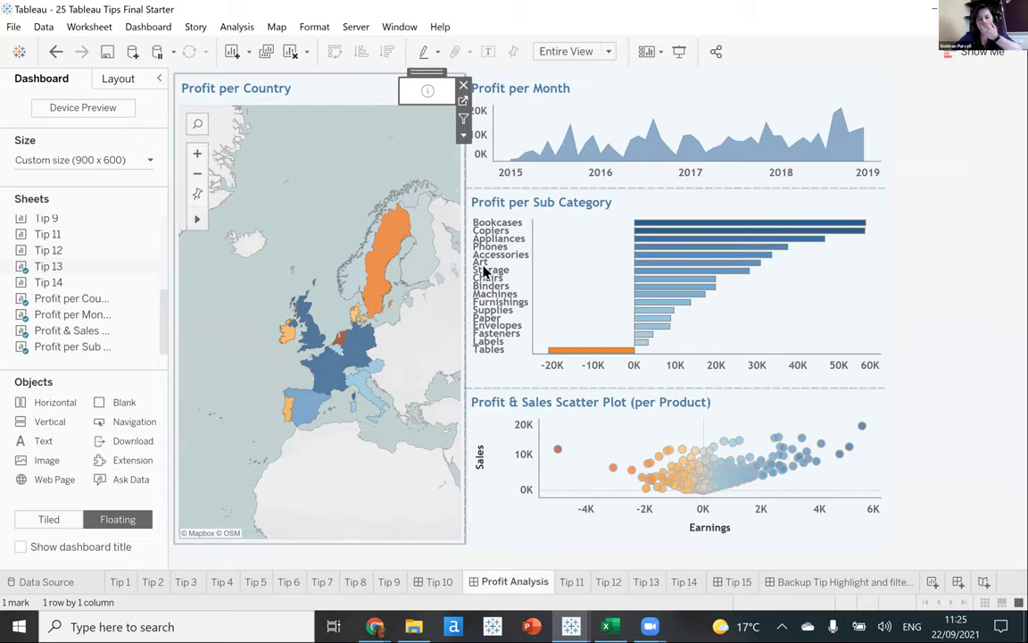
Open the Tip 14 sheet and inspect the percentage label beside the Coffee bar.
left_click(605, 591)
left_click(643, 586)
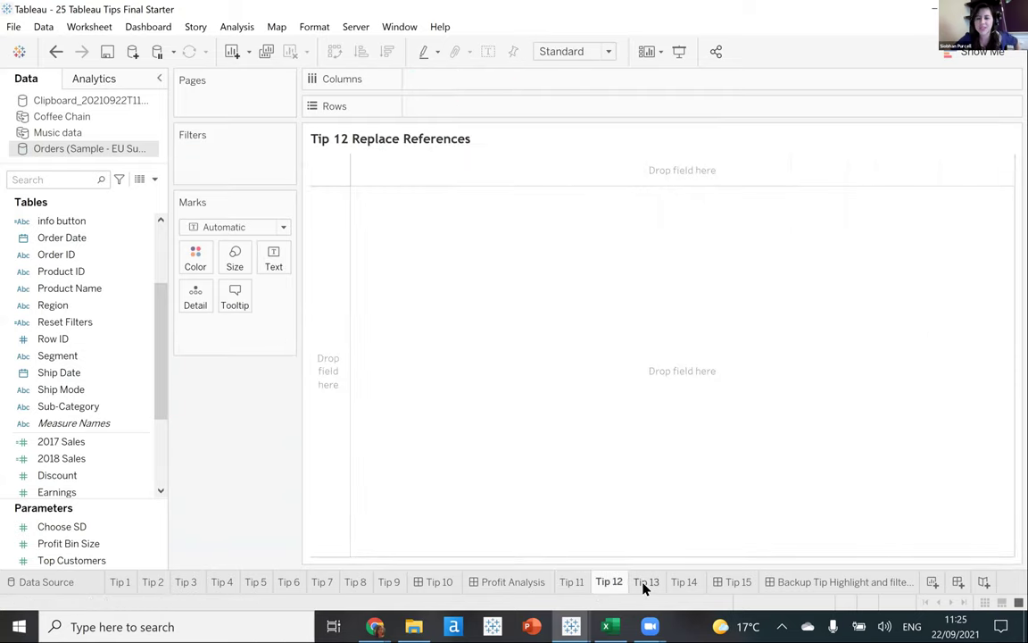
left_click(693, 586)
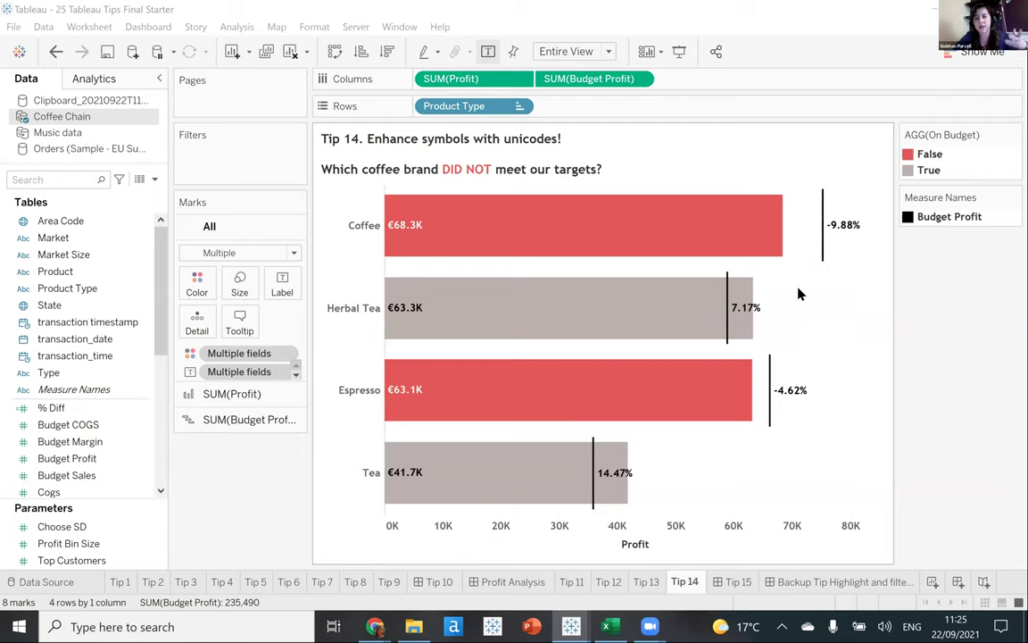
mouse_move(830, 239)
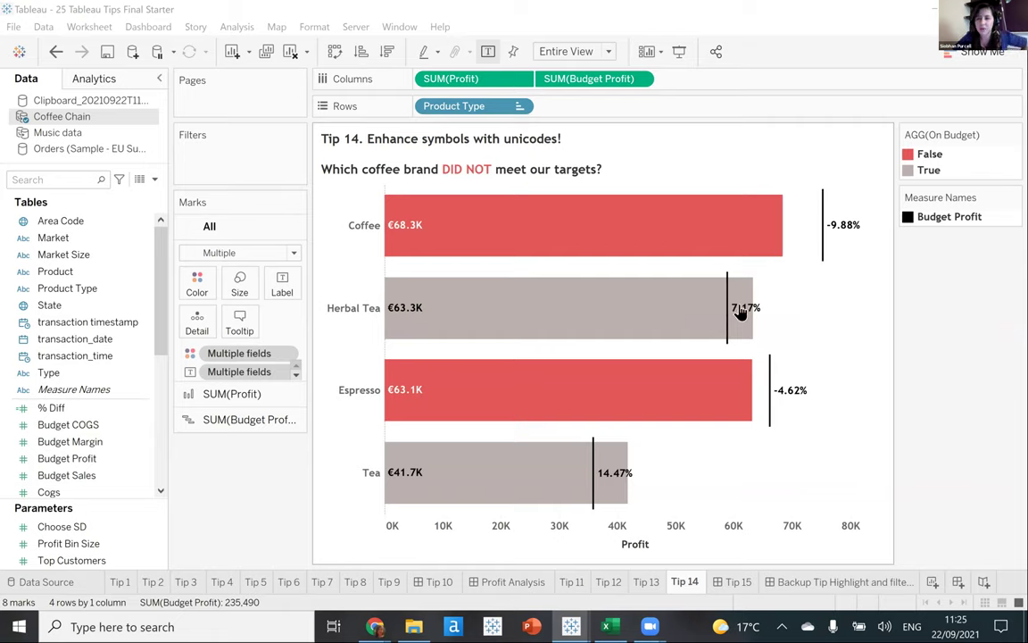
left_click(835, 234)
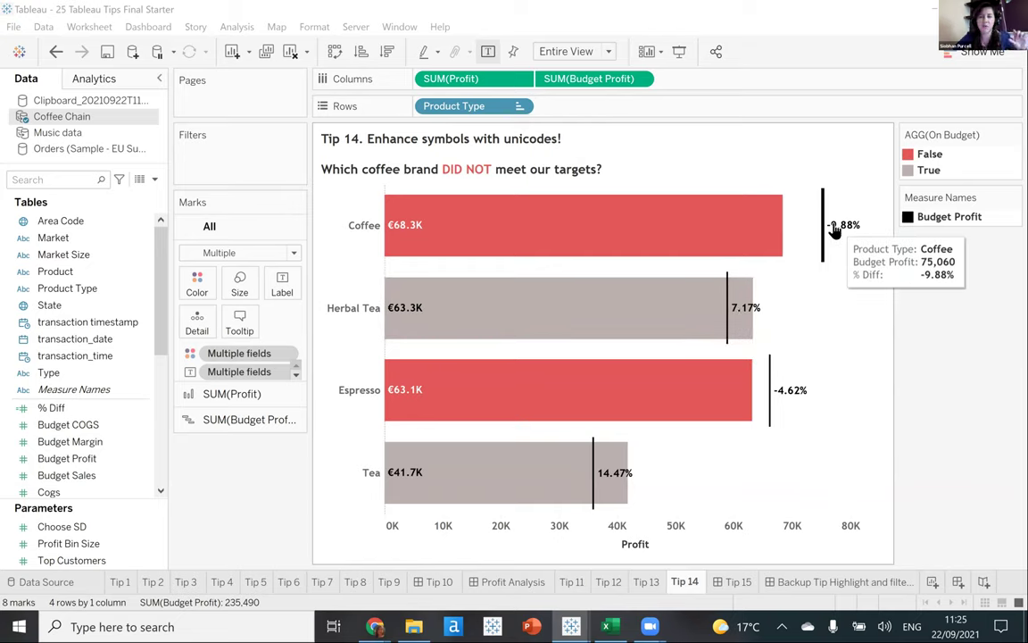
Set the custom number format of the % Diff label on the Budget Profit marks to "0.00%; 0.00%".
left_click(249, 421)
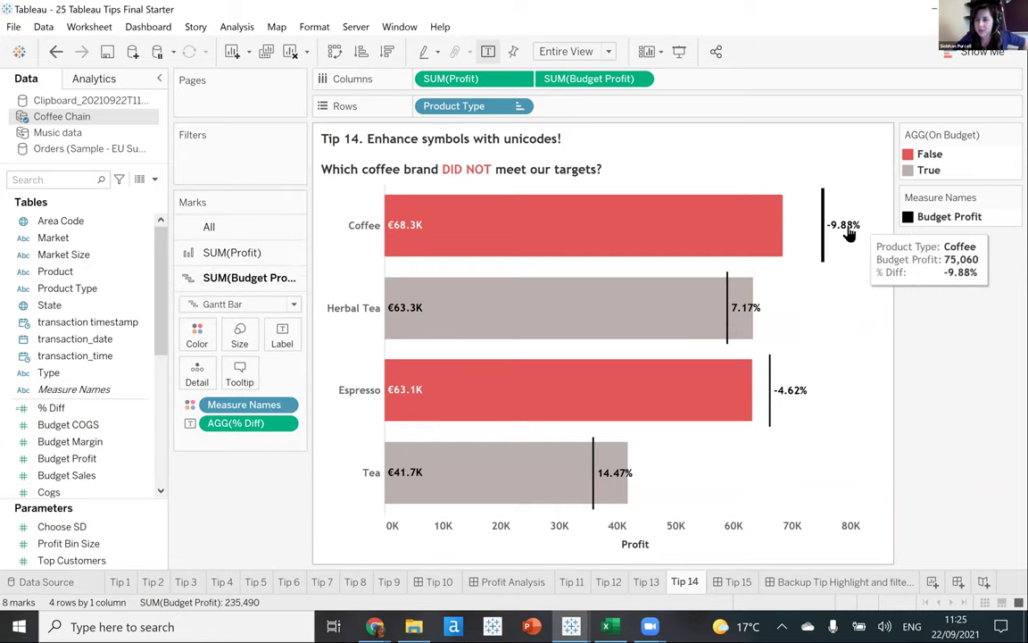
right_click(274, 432)
left_click(277, 479)
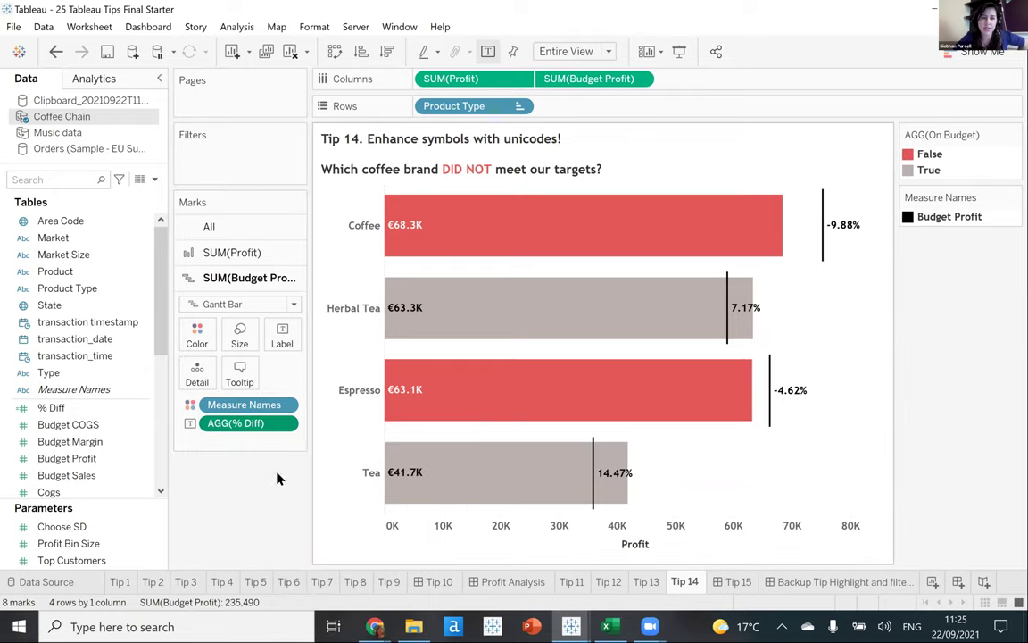
left_click(112, 225)
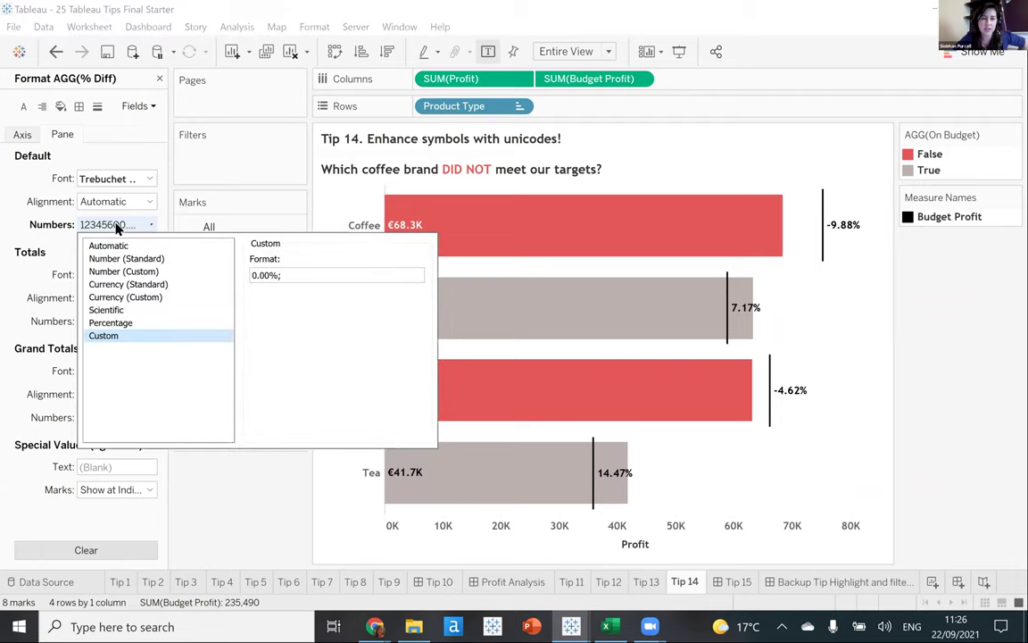
left_click(268, 278)
left_click(281, 279)
left_click_drag(243, 278, 277, 277)
key("ctrl+c")
left_click(304, 277)
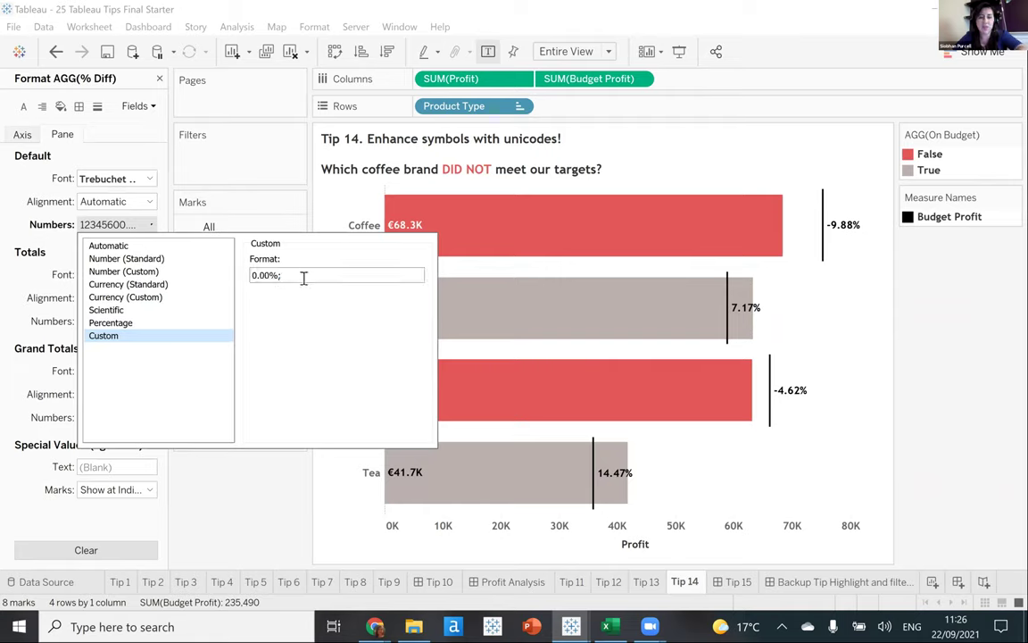
left_click(284, 276)
left_click_drag(282, 276, 319, 277)
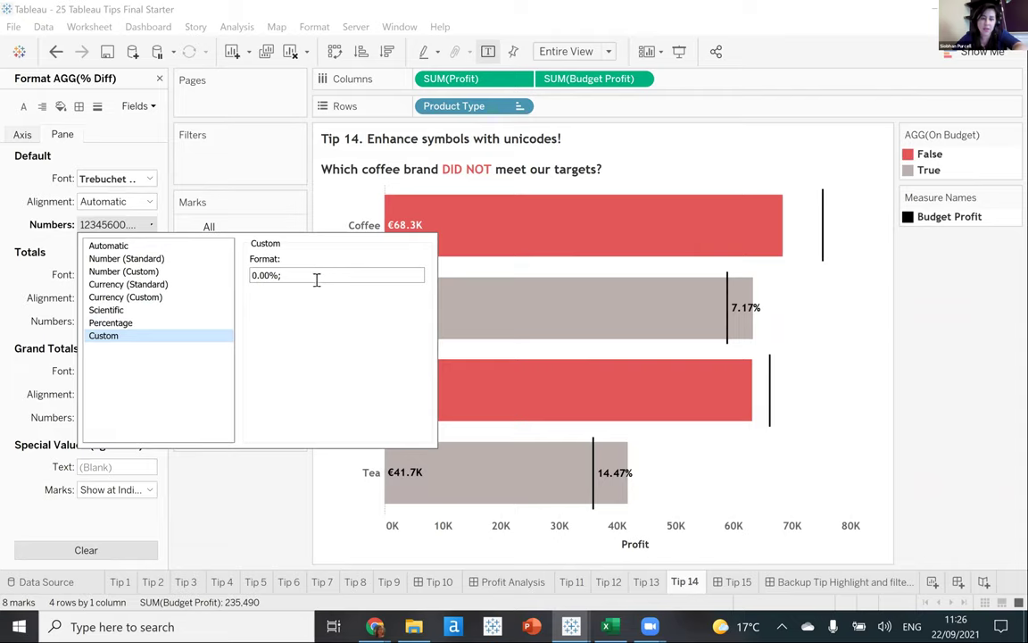
key("ctrl+v")
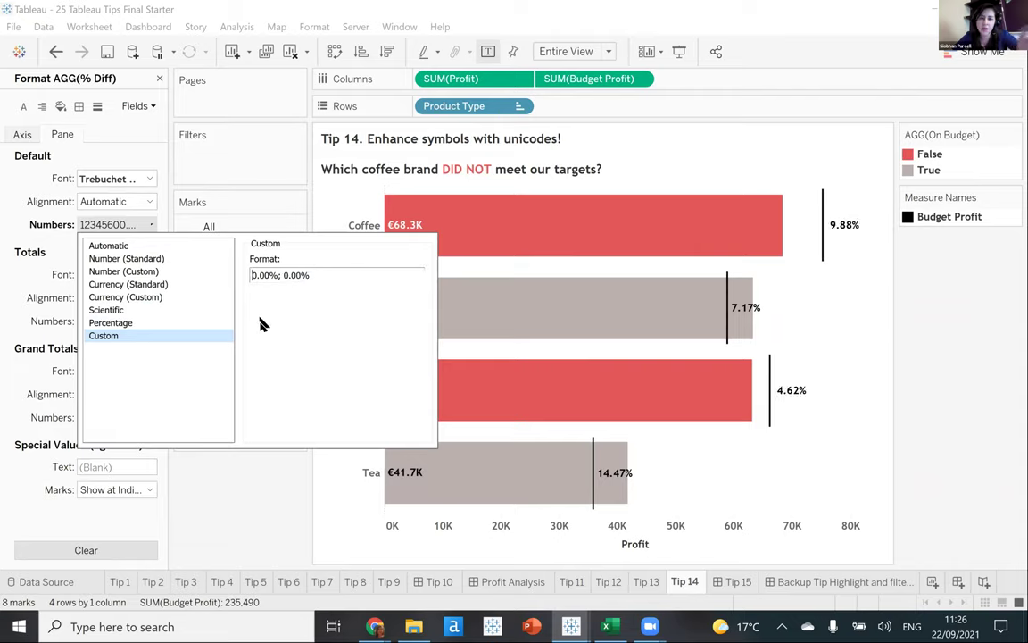
Prefix the positive part of the custom format with "?" and the negative part with "&".
type("?")
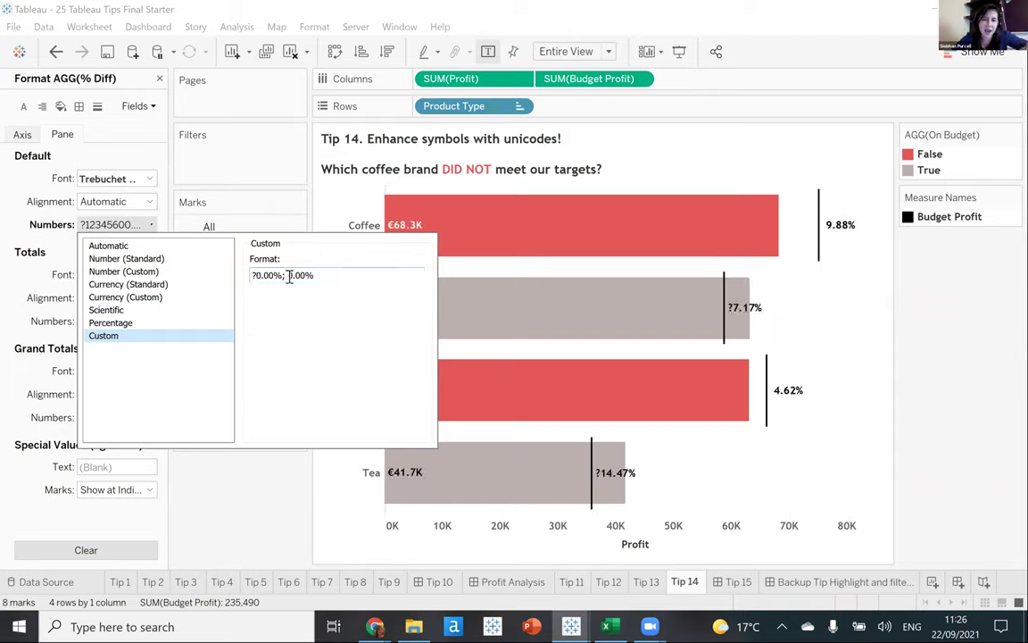
left_click(289, 277)
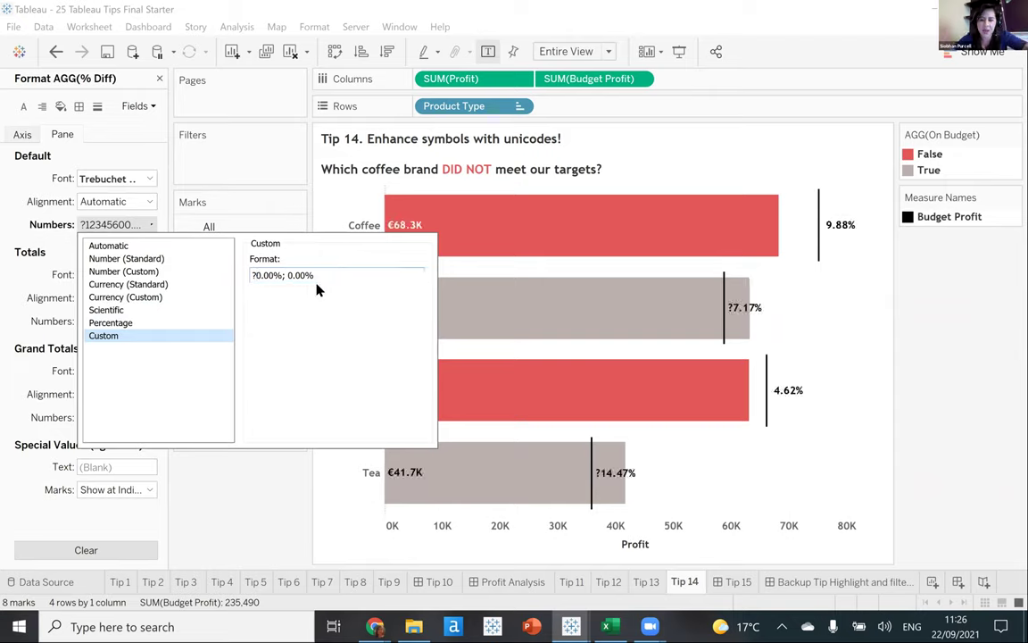
type("&")
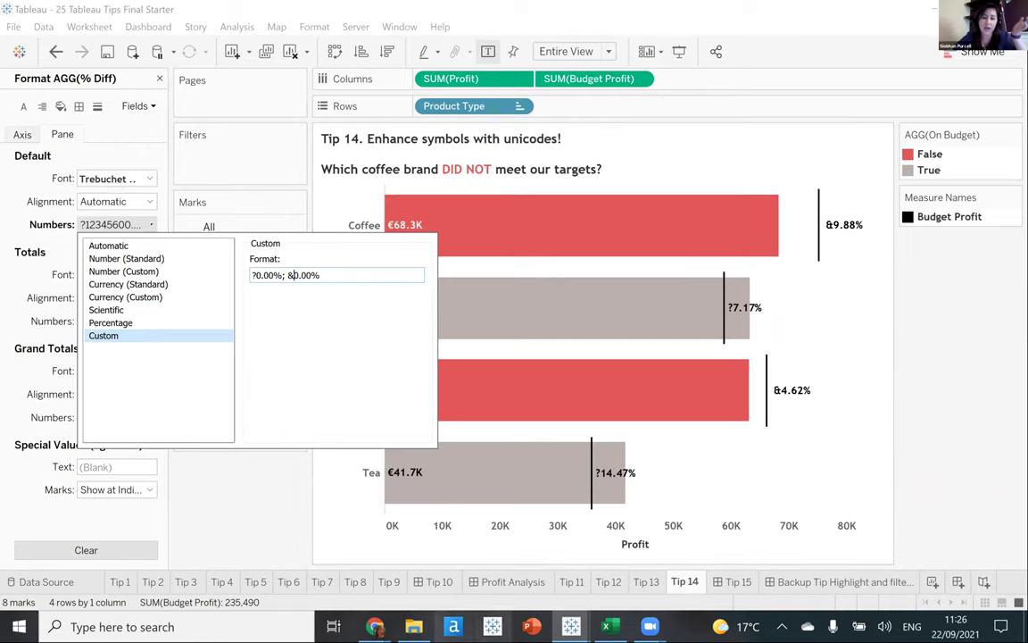
Copy the ▲ symbol (25B2) from the Unicode page in Chrome and put it before the positive part of the % Diff format in Tableau.
mouse_move(375, 627)
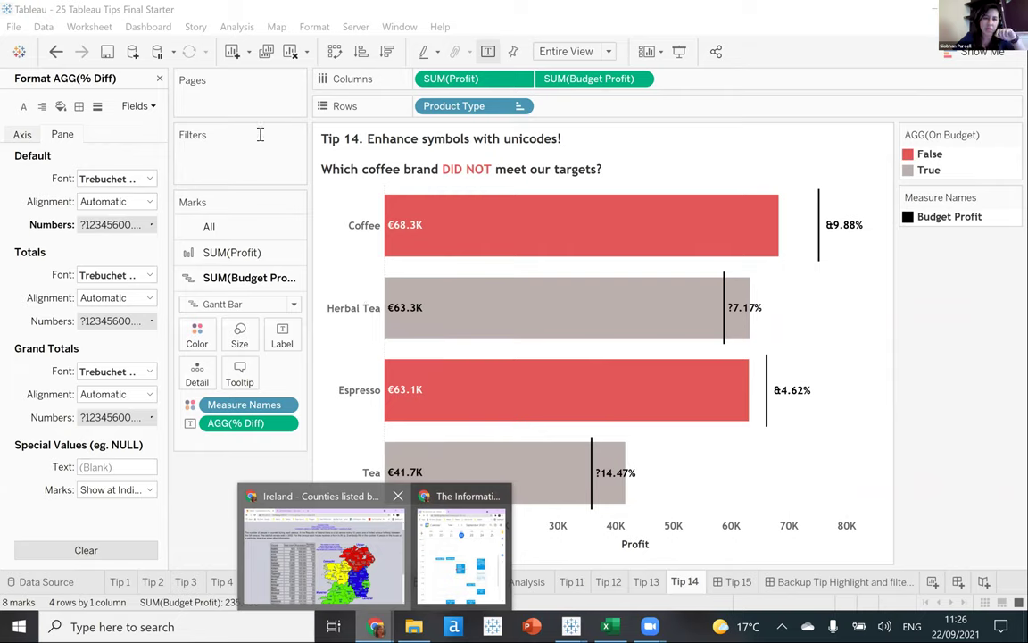
left_click(323, 546)
key("ctrl+Tab")
double_click(243, 335)
key("ctrl+c")
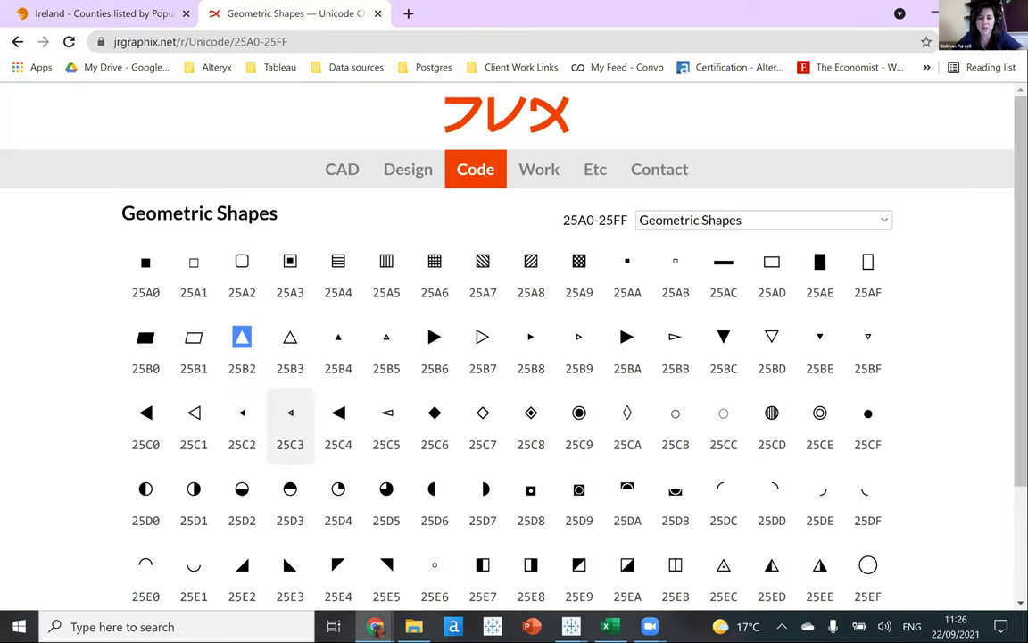
left_click(571, 627)
left_click(514, 565)
left_click(116, 224)
left_click_drag(256, 274, 244, 339)
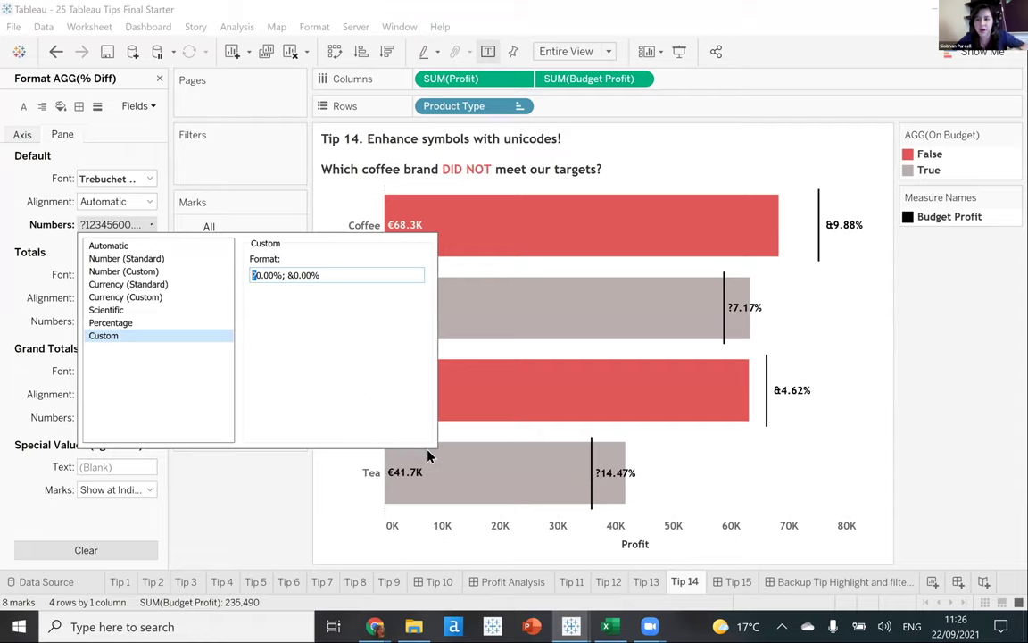
key("ctrl+v")
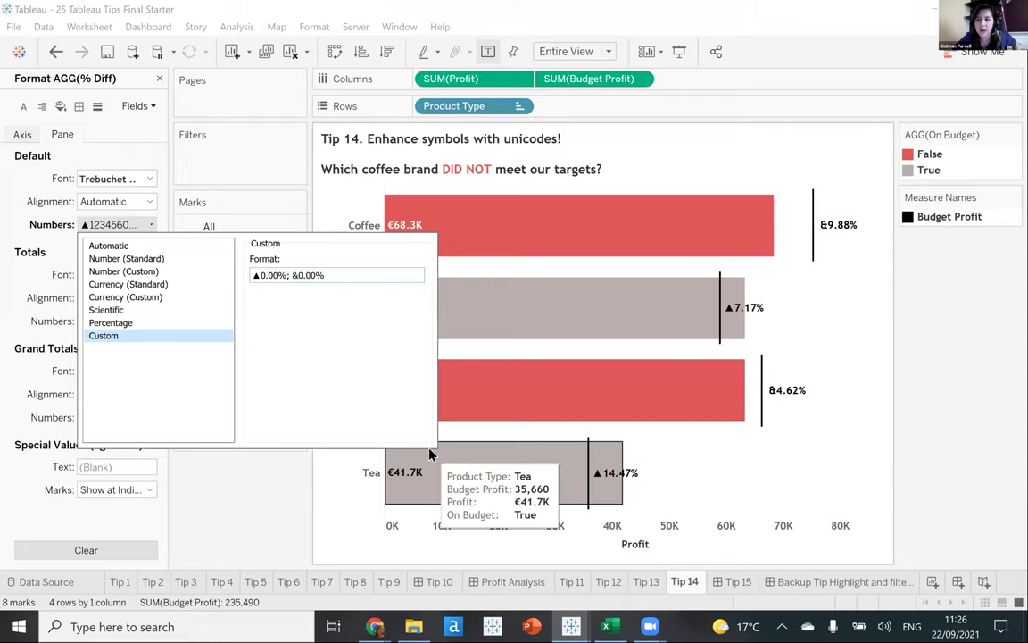
Copy the ▼ symbol (25BC) from the Unicode page in Chrome and put it before the negative part of the % Diff format in Tableau.
mouse_move(375, 626)
left_click(308, 531)
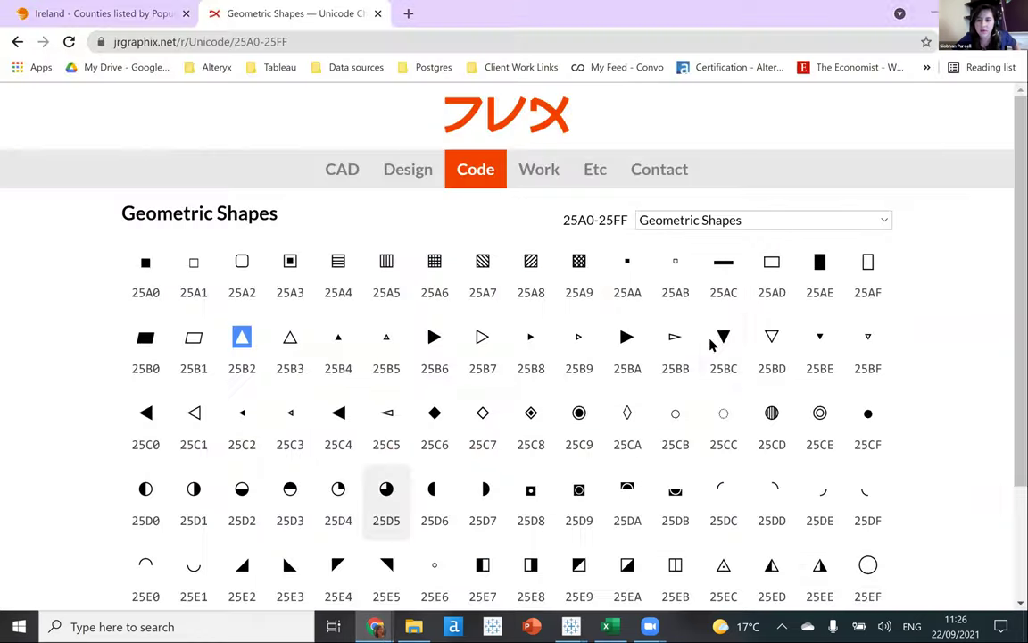
left_click(727, 339)
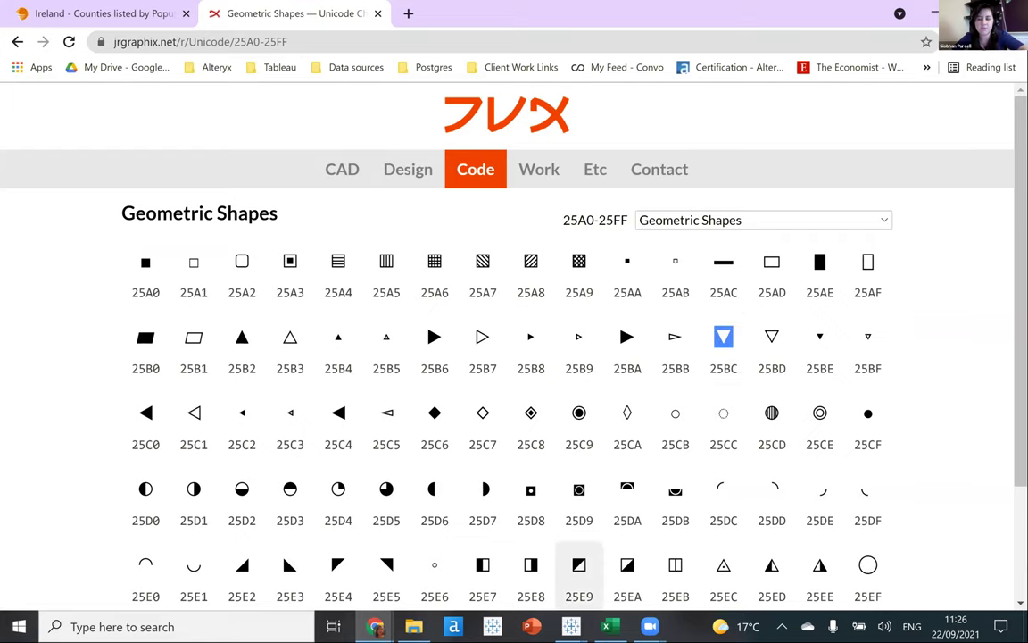
mouse_move(571, 627)
left_click(530, 560)
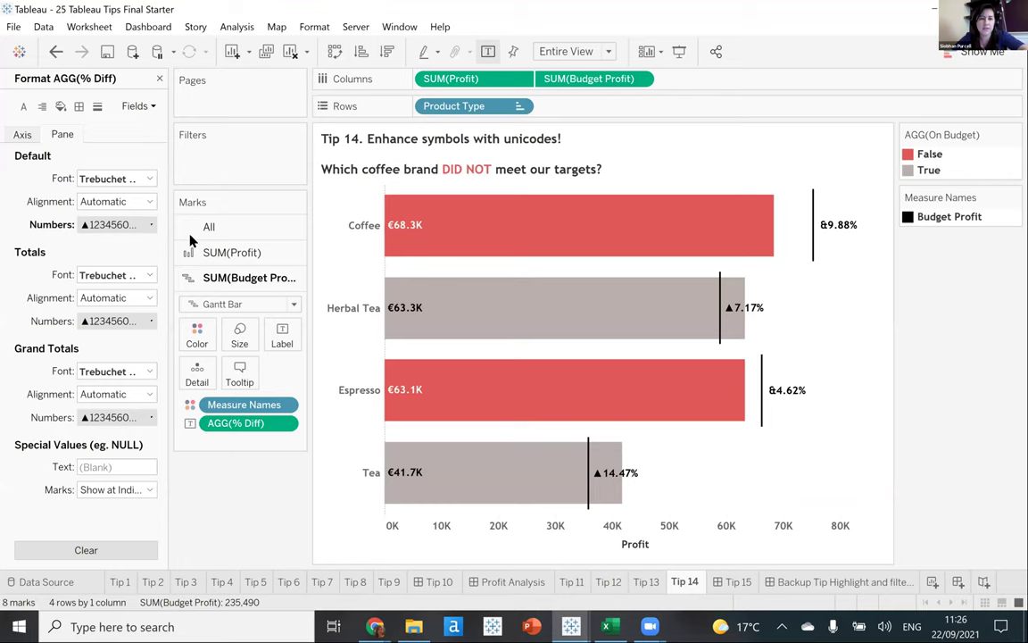
left_click(151, 224)
left_click(299, 275)
type("▼")
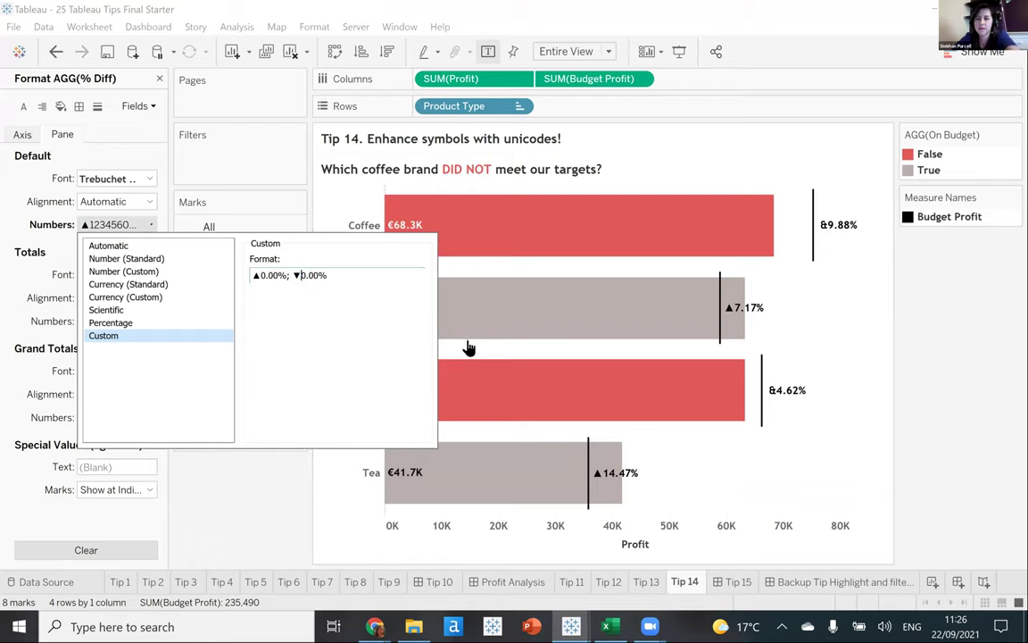
left_click(326, 559)
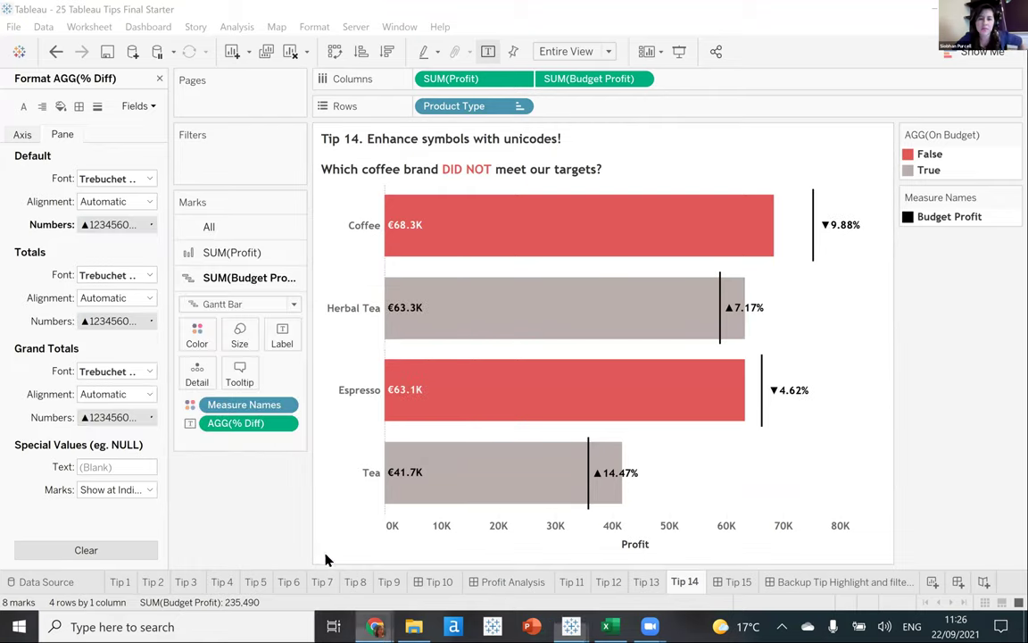
Switch to the Unicode page in Chrome, show the Miscellaneous Symbols set and copy the skull and crossbones symbol (2620).
key("alt+Tab")
left_click(811, 224)
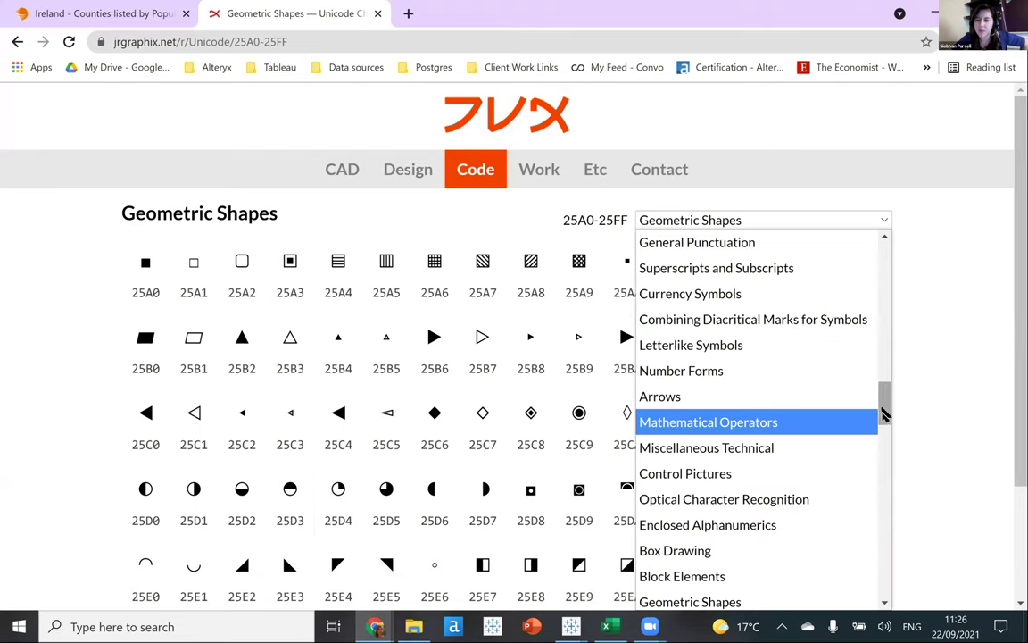
scroll(846, 506, "down", 2)
left_click(769, 489)
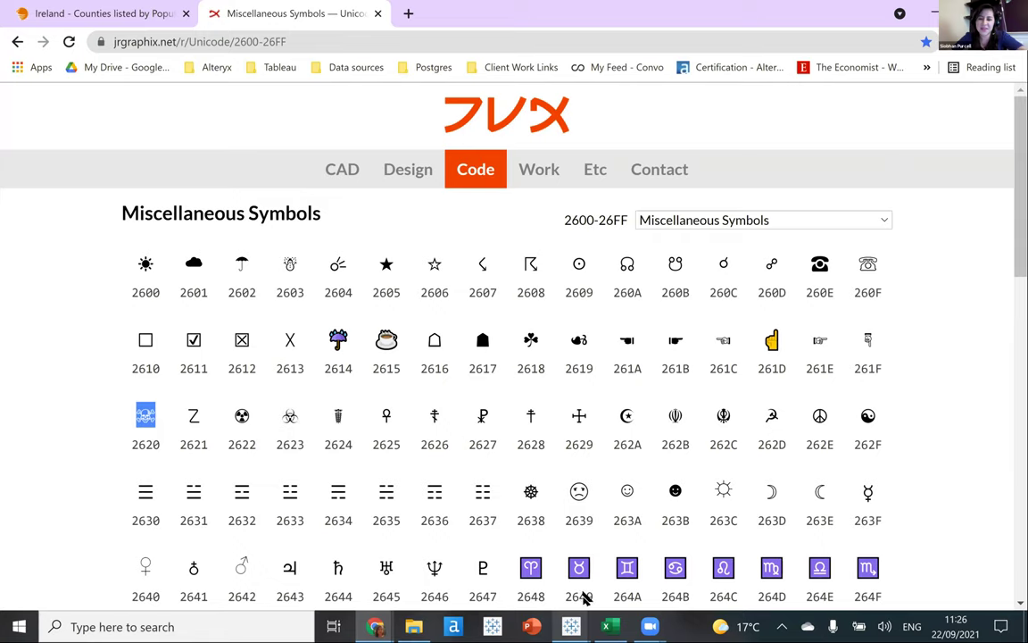
Return to Tableau and use the copied ☠ as the prefix of the negative part of the % Diff custom format.
mouse_move(571, 626)
left_click(482, 553)
left_click(117, 224)
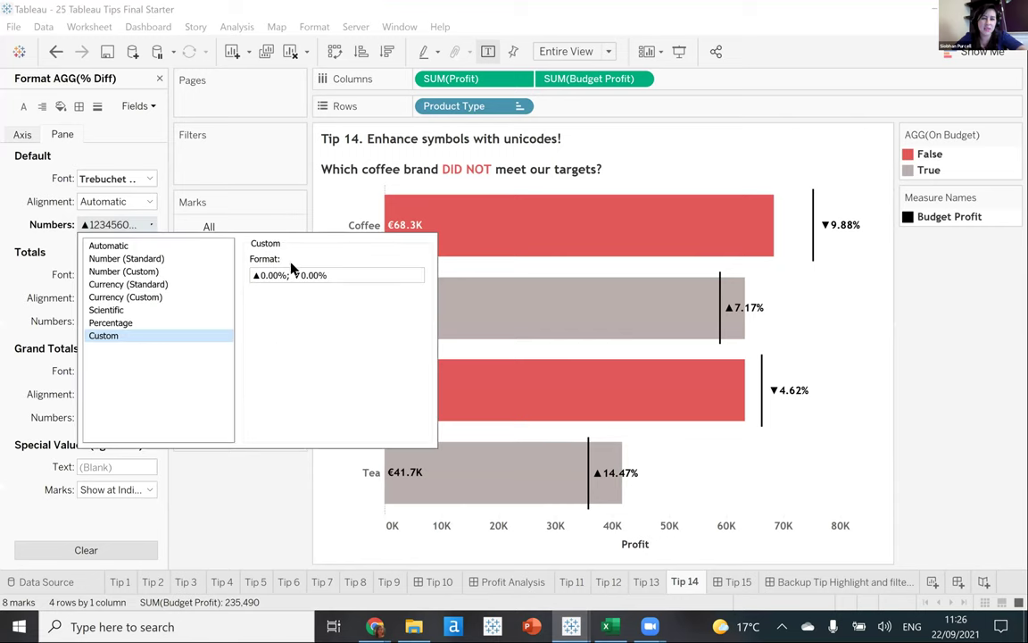
left_click(289, 276)
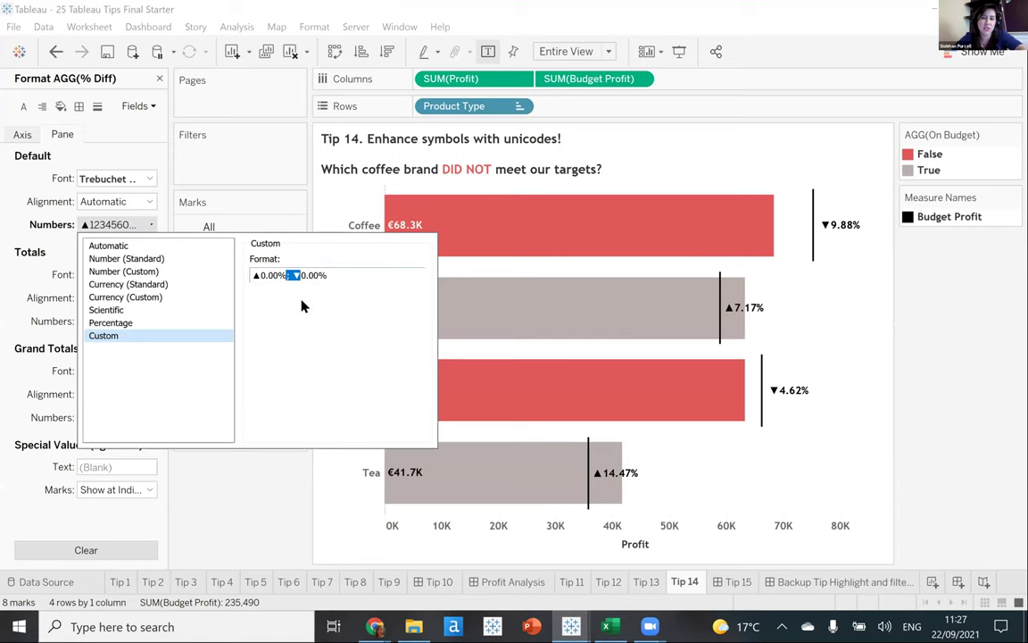
key("BackSpace")
type(";")
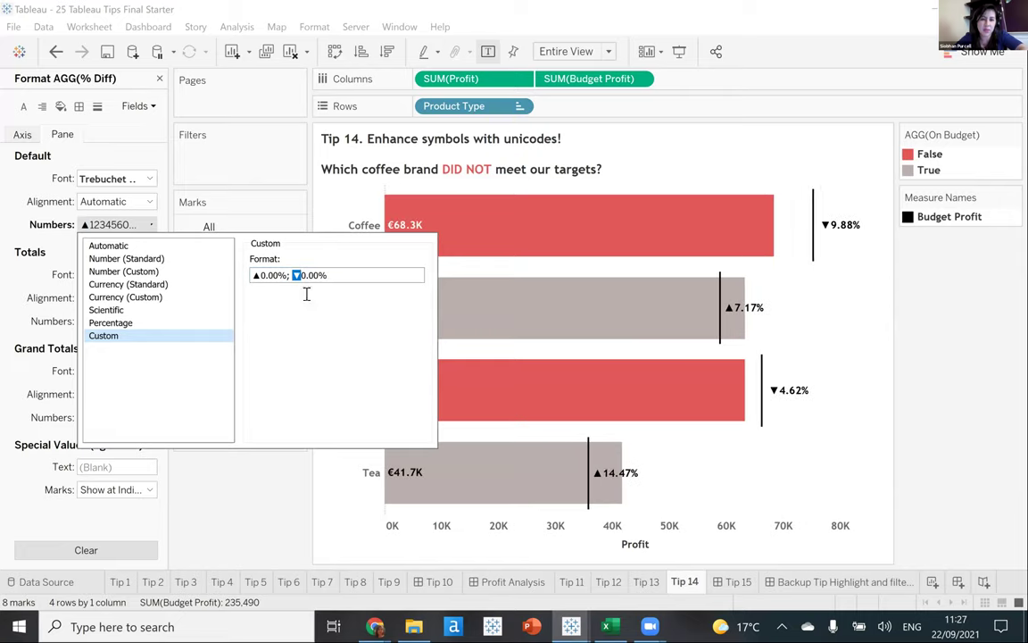
type("☠")
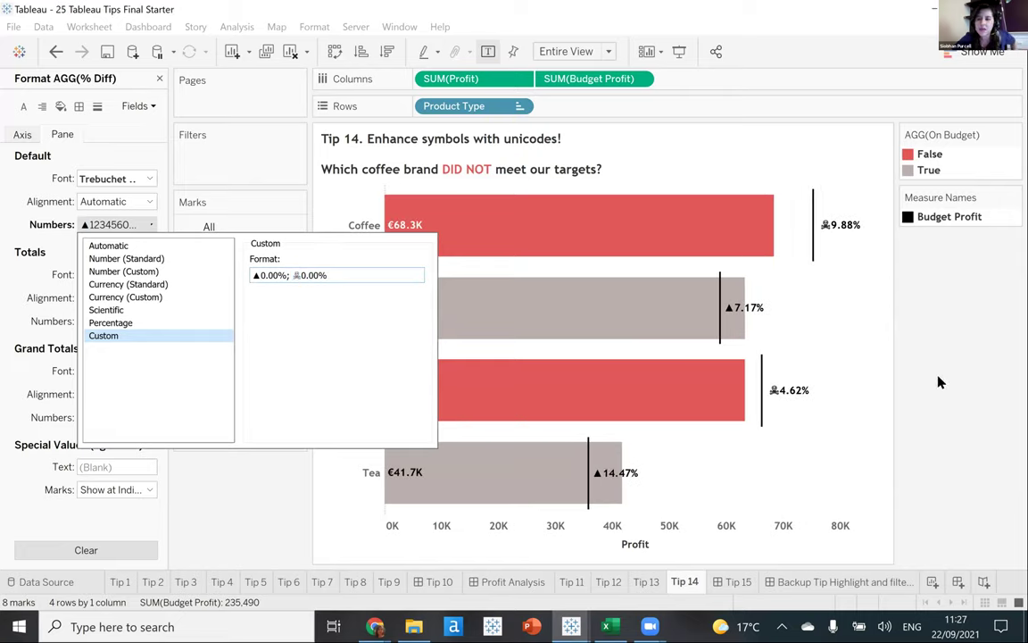
key("Return")
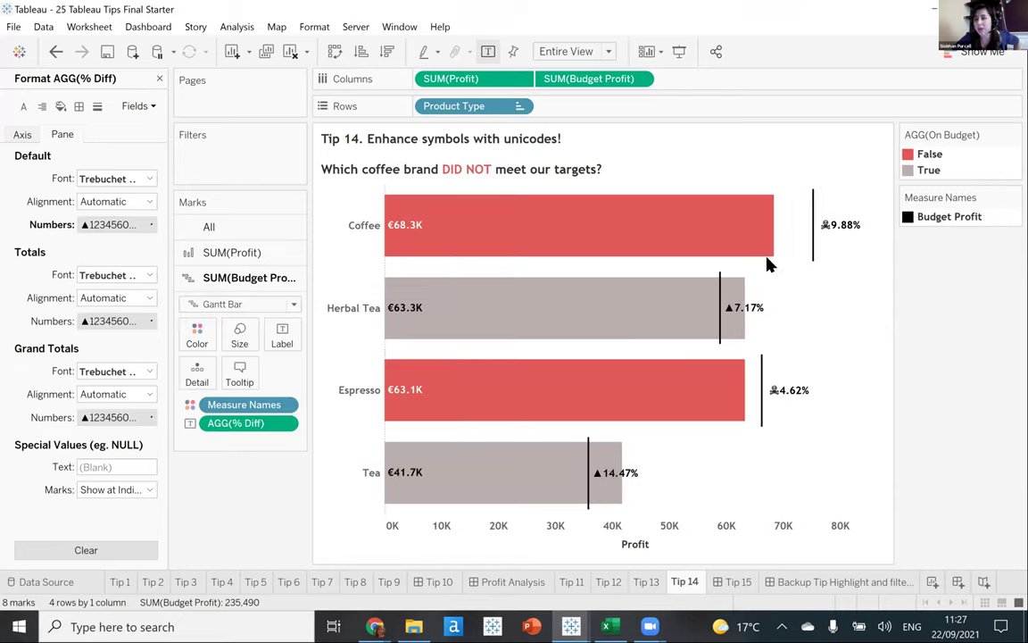
Open the Tip 15 dashboard and limit the Sub-Category filter to Appliances, Art, Binders, Bookcases and Chairs.
left_click(739, 581)
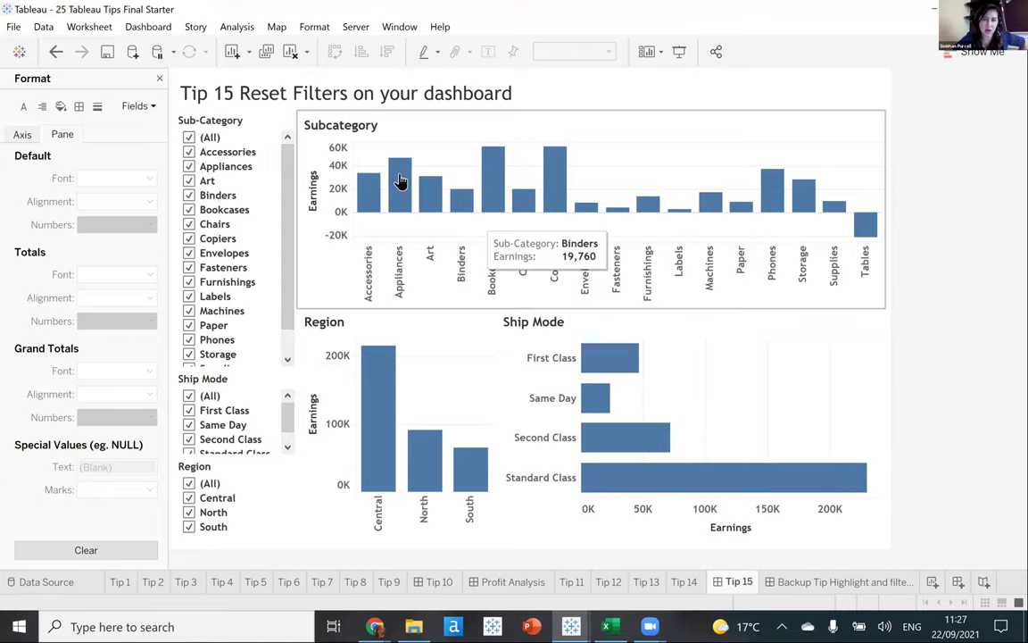
left_click(188, 137)
left_click_drag(189, 218, 190, 170)
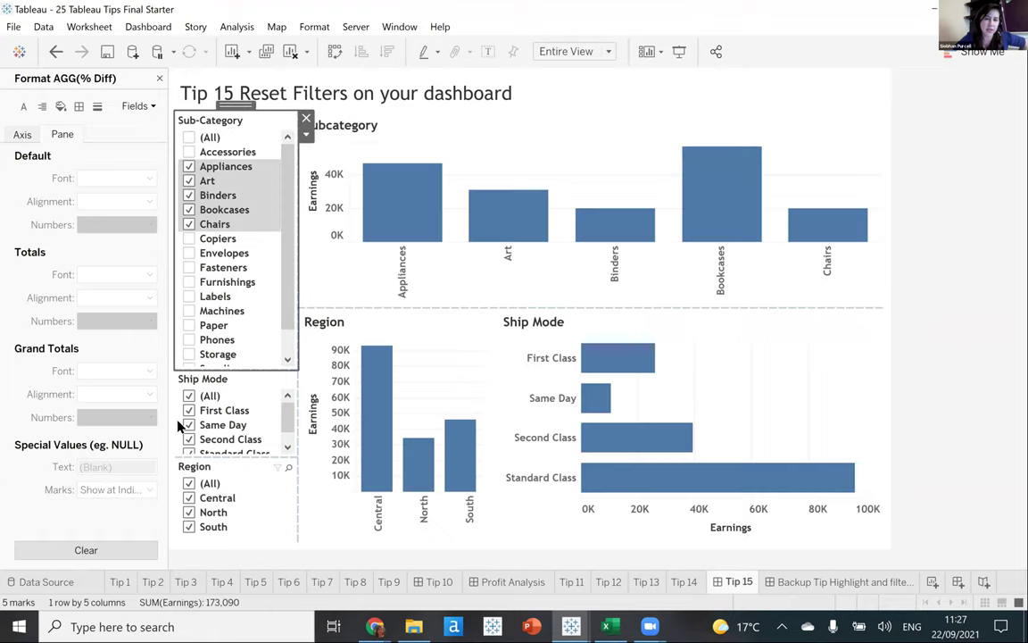
Limit the Ship Mode filter to First Class and Same Day, and the Region filter to North and South.
left_click(188, 395)
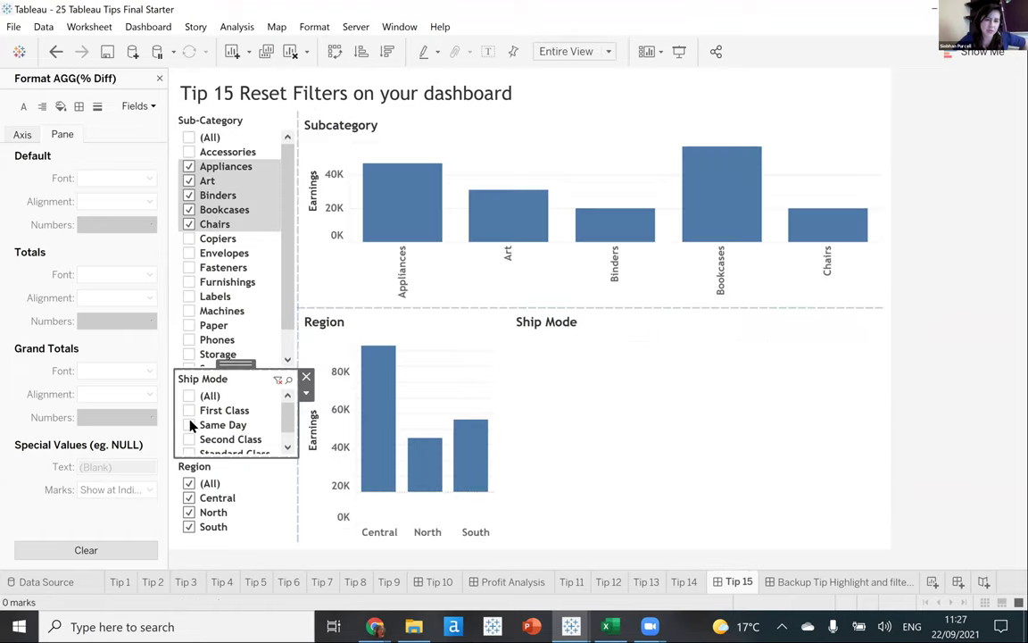
left_click(188, 409)
left_click(189, 424)
left_click(188, 483)
left_click(189, 511)
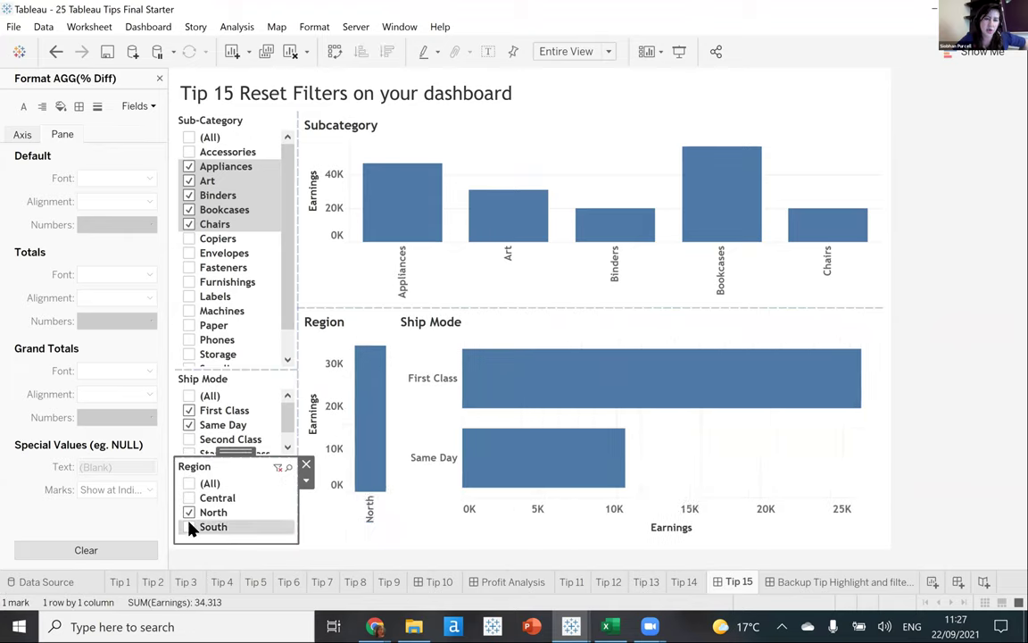
left_click(188, 527)
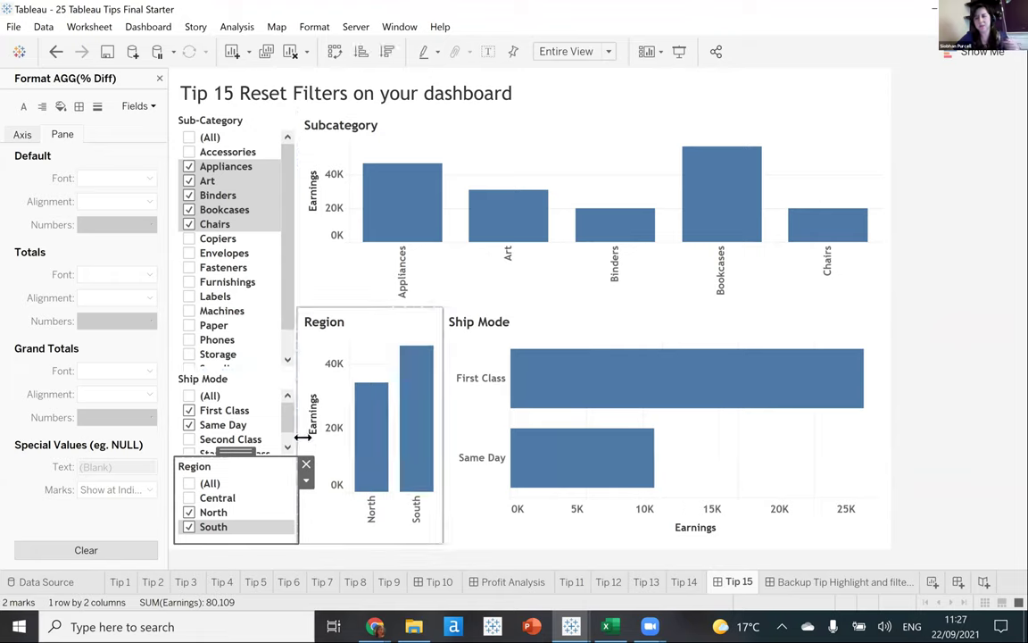
Set the Region, Ship Mode and Sub-Category filters on the Tip 15 dashboard back to (All).
left_click(188, 483)
left_click(189, 395)
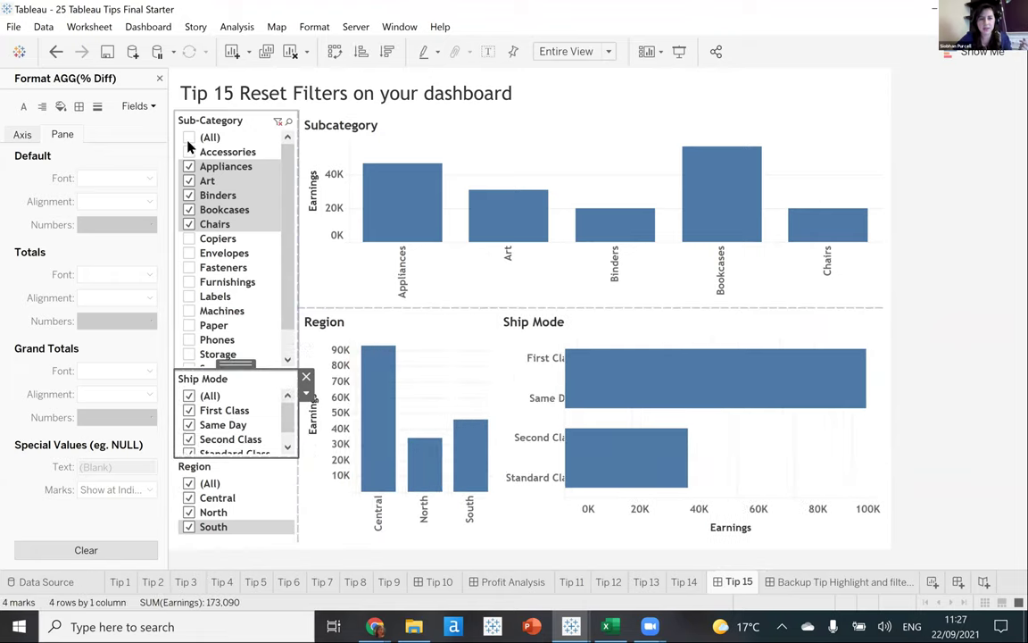
left_click(189, 139)
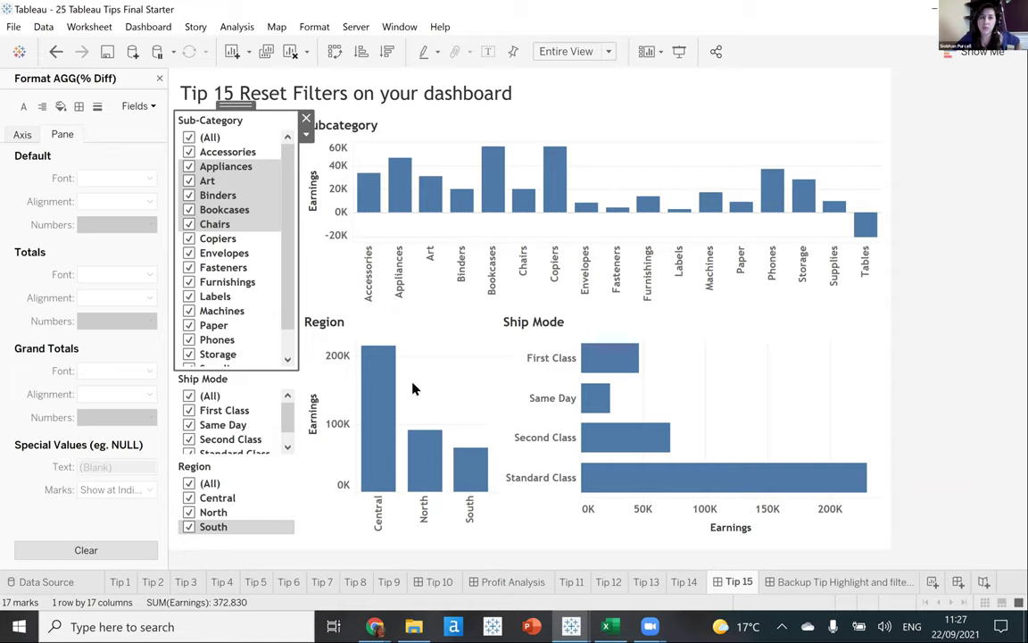
Add a new worksheet and create a calculated field named reset filters containing the empty string "".
left_click(89, 26)
left_click(114, 43)
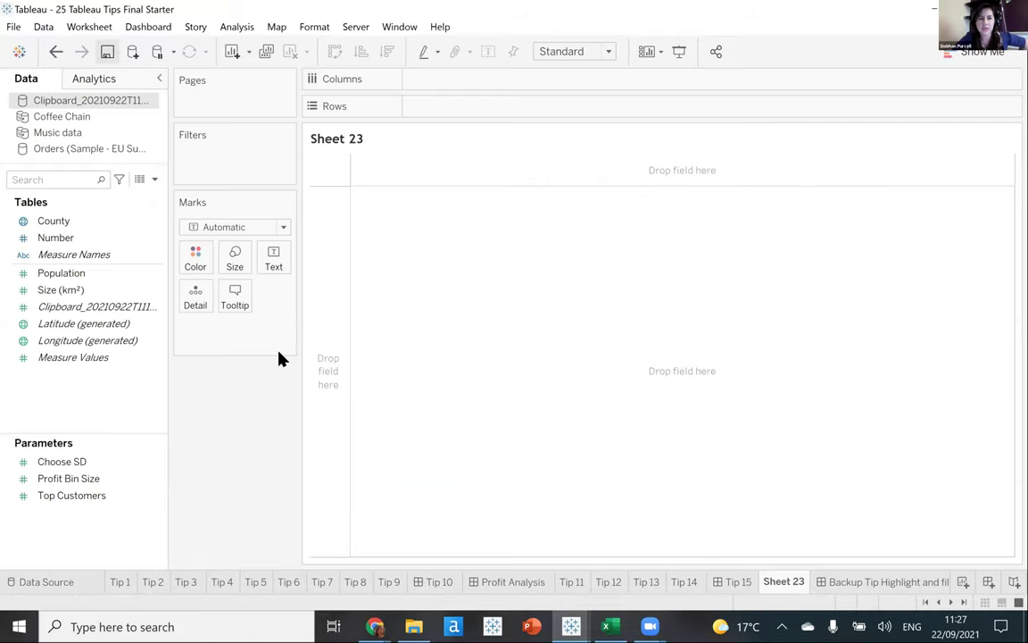
left_click(154, 180)
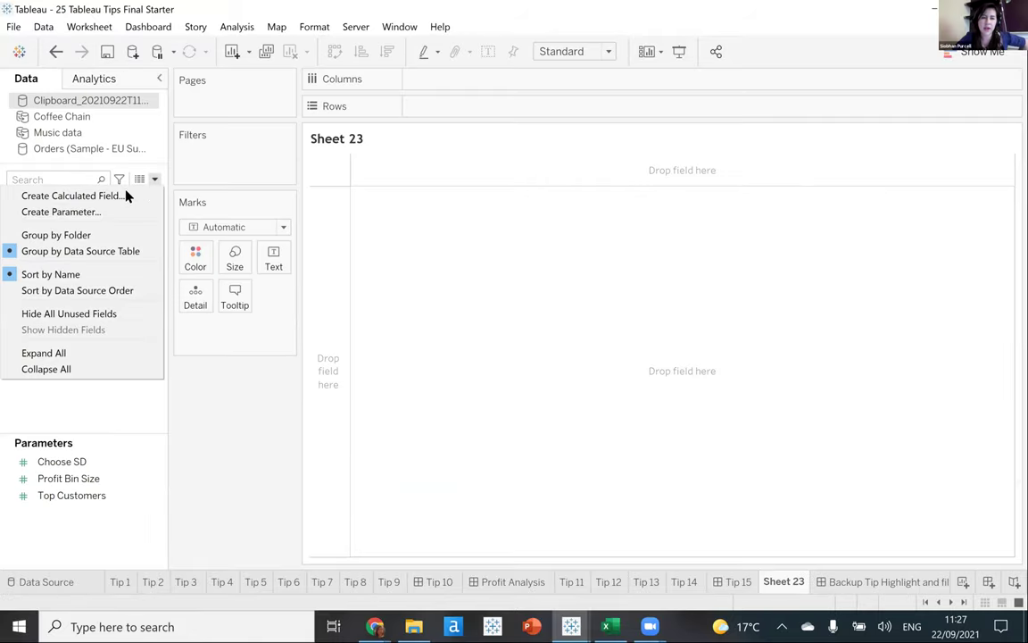
left_click(128, 196)
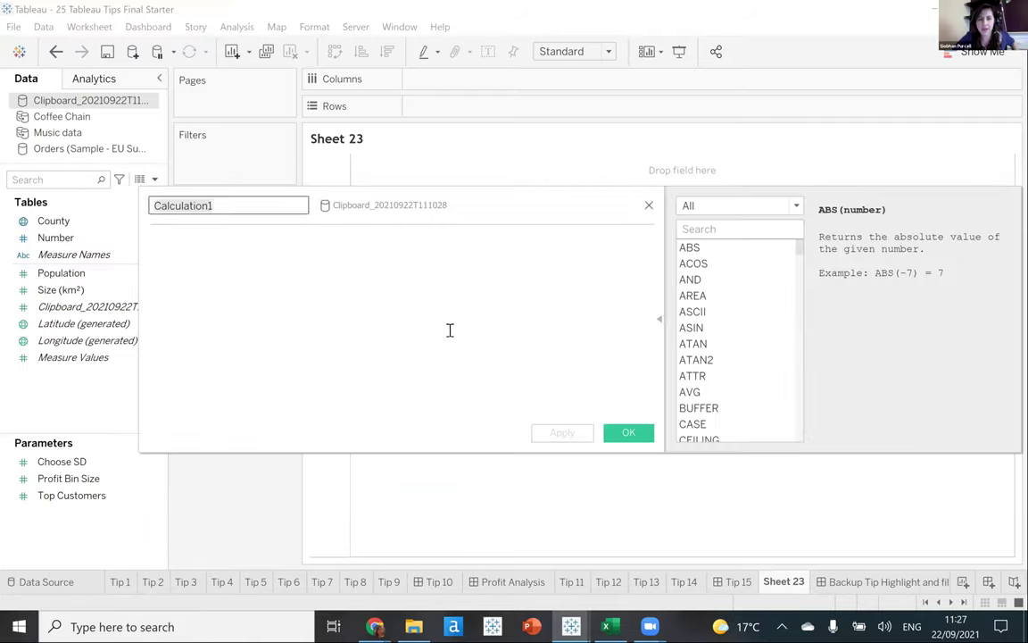
type("£\"")
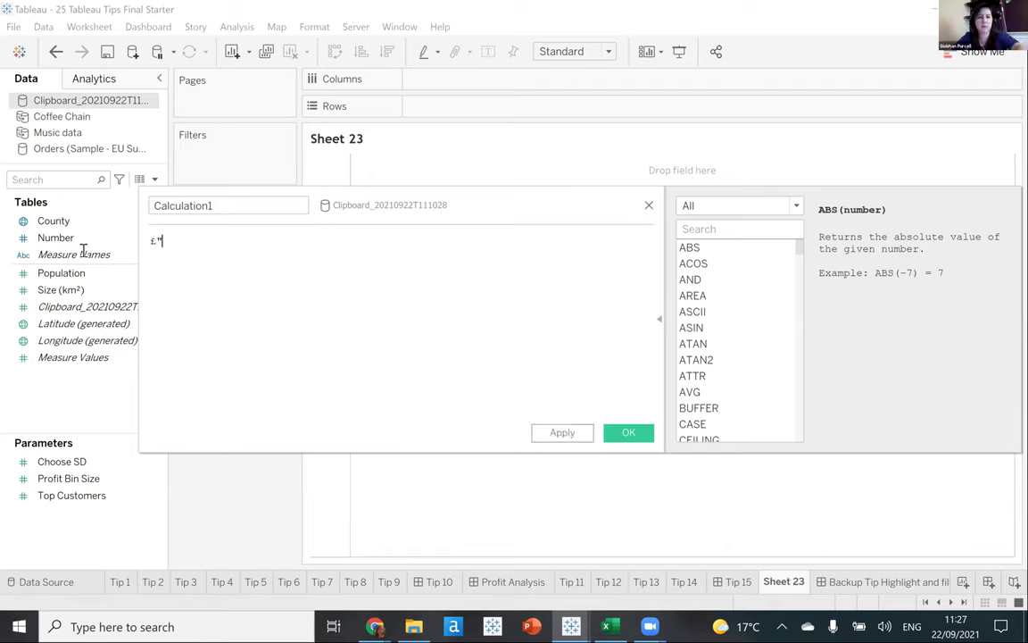
key("shift+Home")
type("\"")
left_click_drag(235, 205, 156, 205)
type("reset filters")
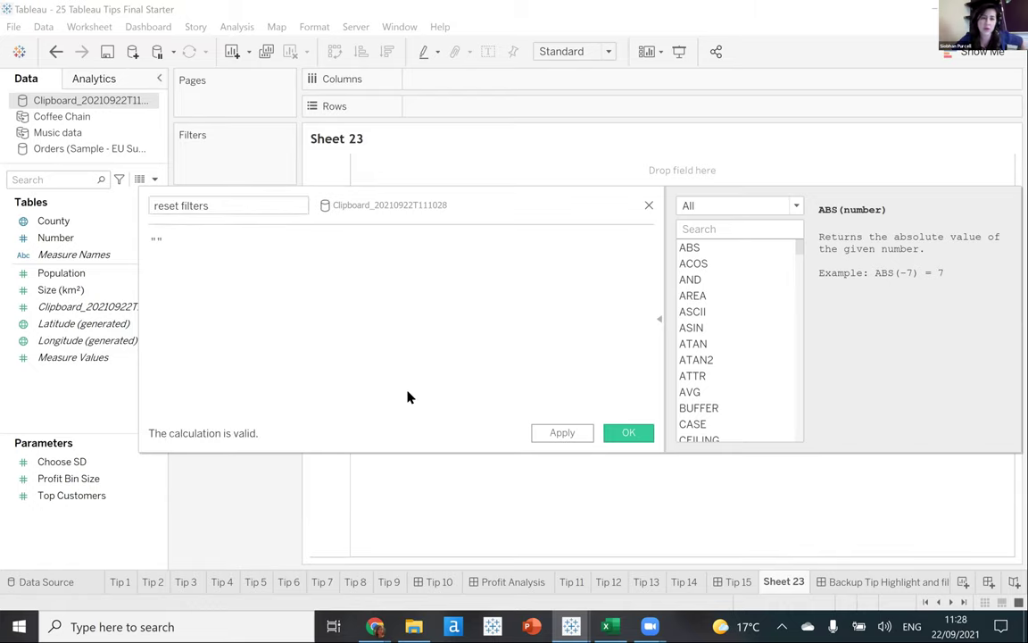
key("Return")
Add the reset filters field to Detail, using the Shape mark type and fitting the sheet to Entire View.
mouse_move(73, 258)
left_mouse_down()
mouse_move(178, 349)
mouse_move(194, 308)
left_mouse_up()
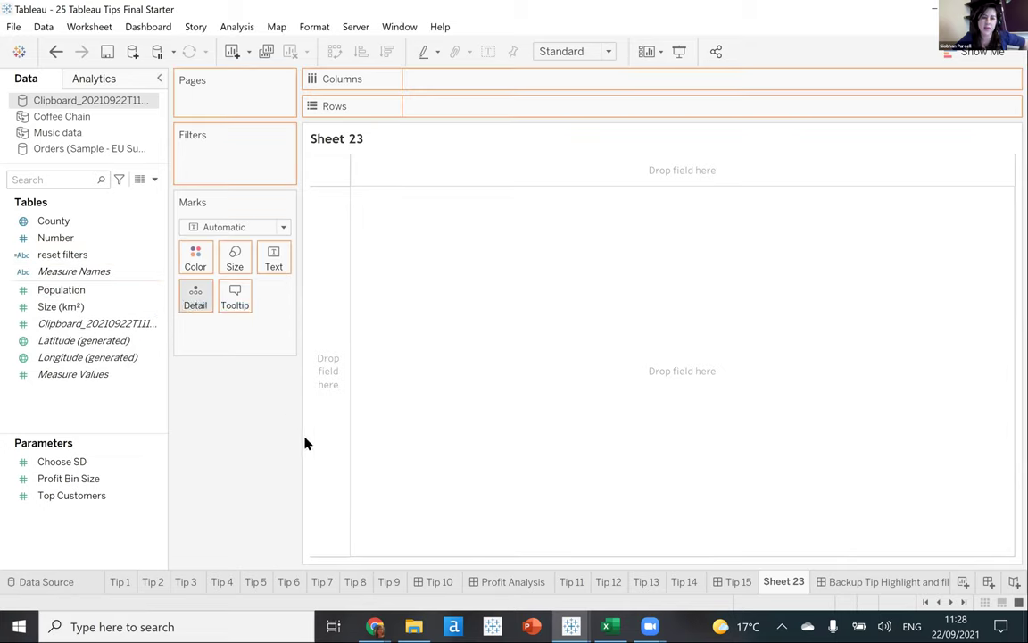
left_click(284, 227)
left_click(429, 310)
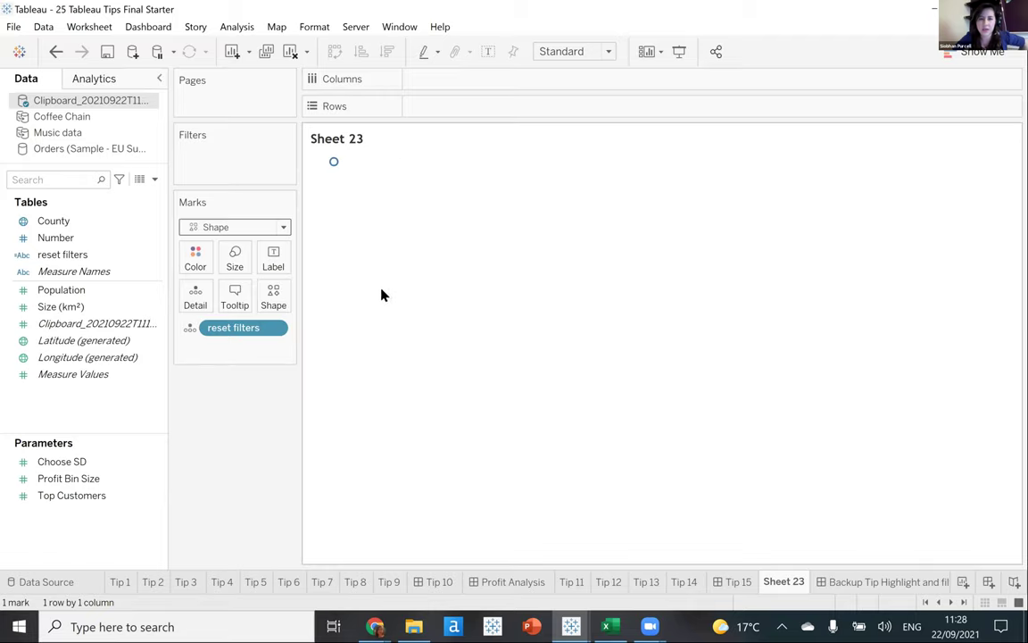
left_click(574, 51)
left_click(571, 108)
Assign the circular arrow from the Reset Filters Demo palette as the mark's shape and enlarge it.
left_click(274, 297)
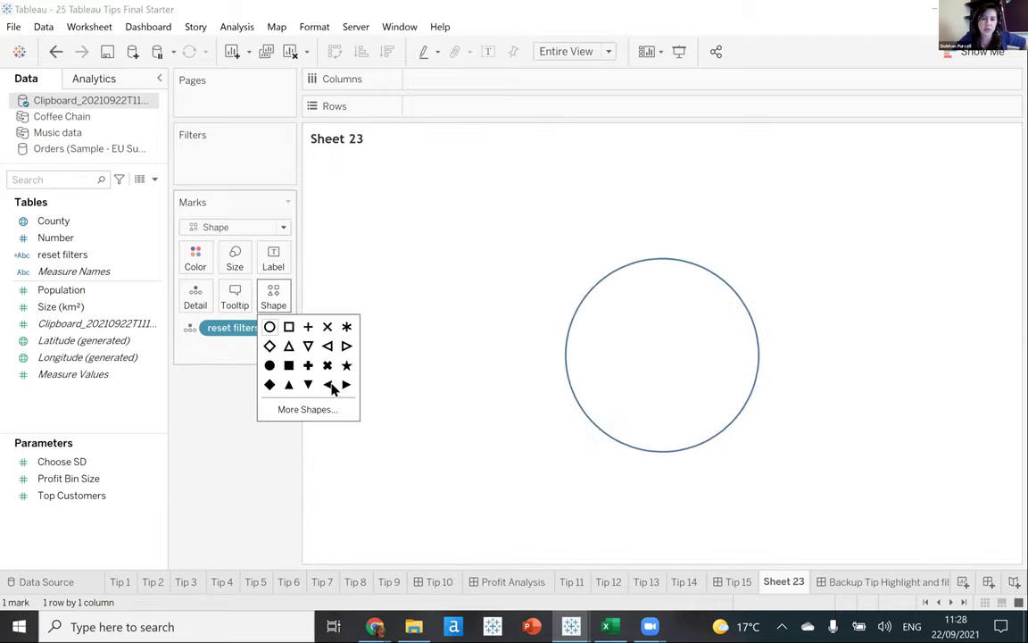
left_click(317, 409)
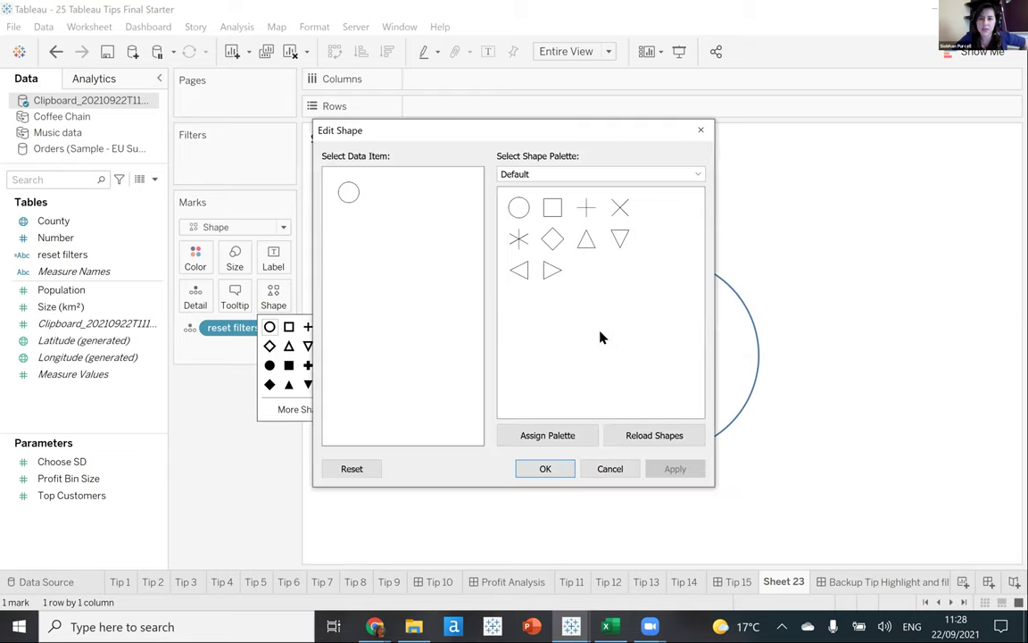
left_click(578, 174)
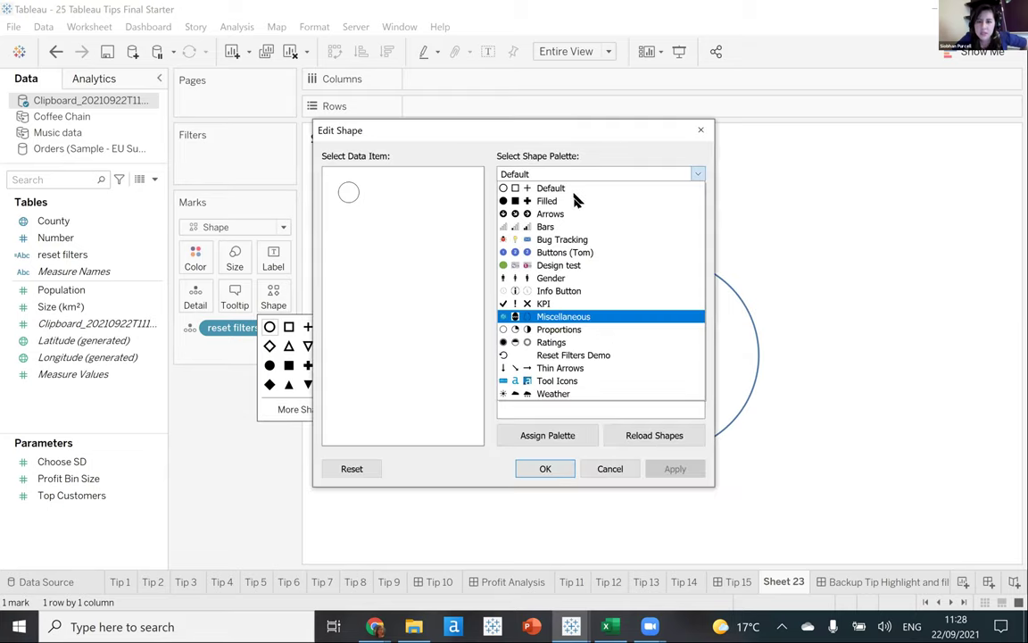
left_click(571, 355)
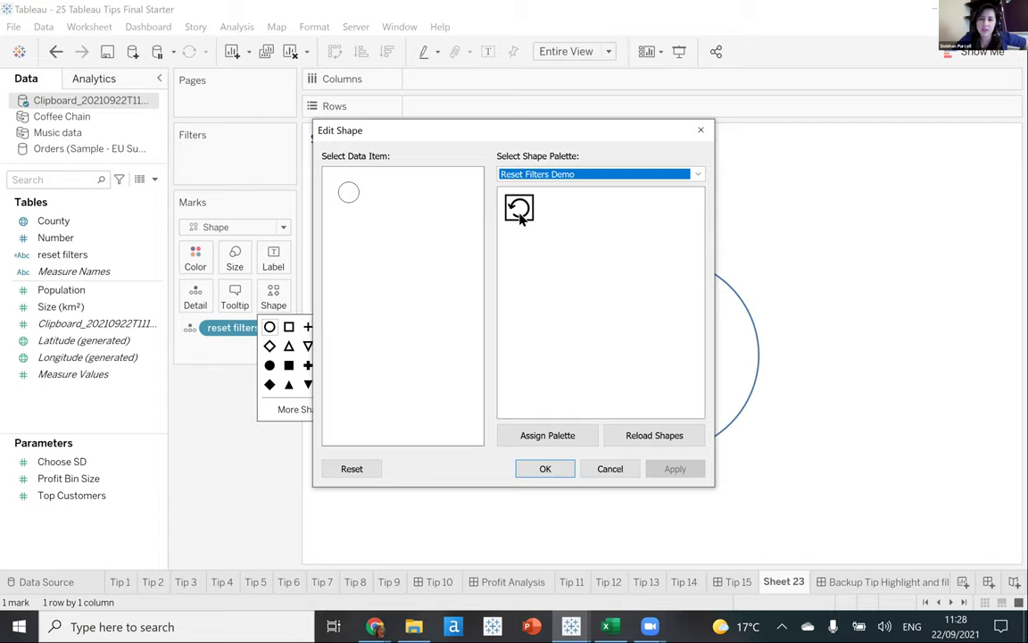
left_click(357, 195)
left_click(519, 208)
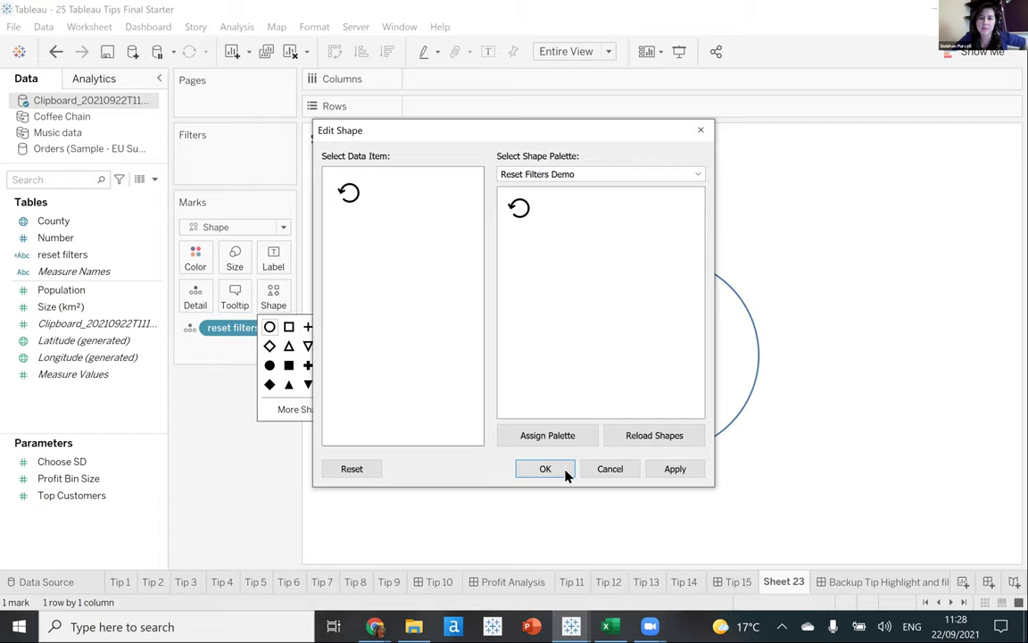
key("Return")
left_click(235, 259)
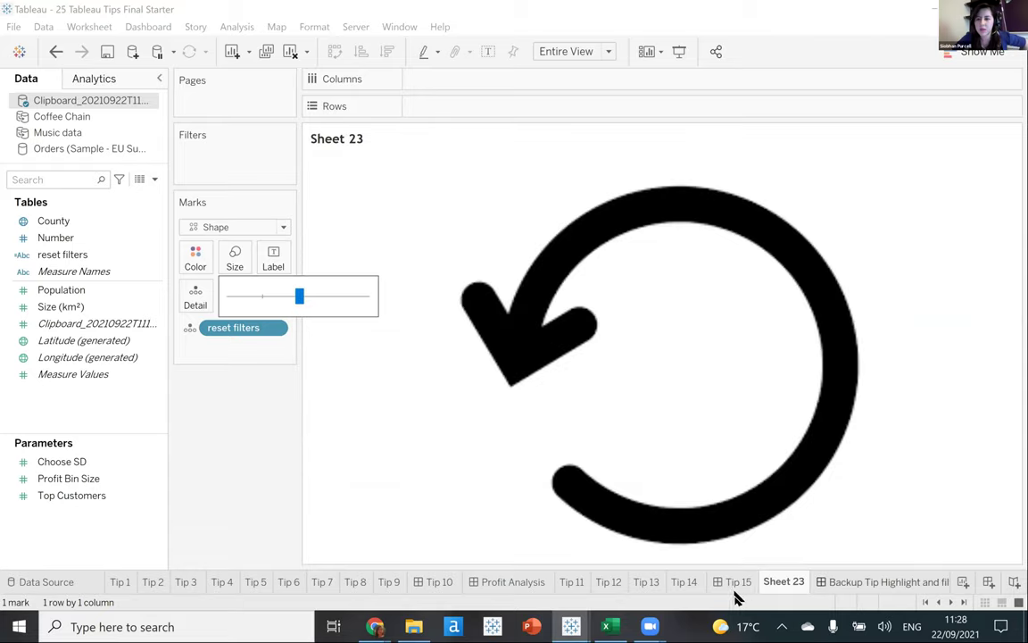
Rename Sheet 23 as reset.
left_click(739, 581)
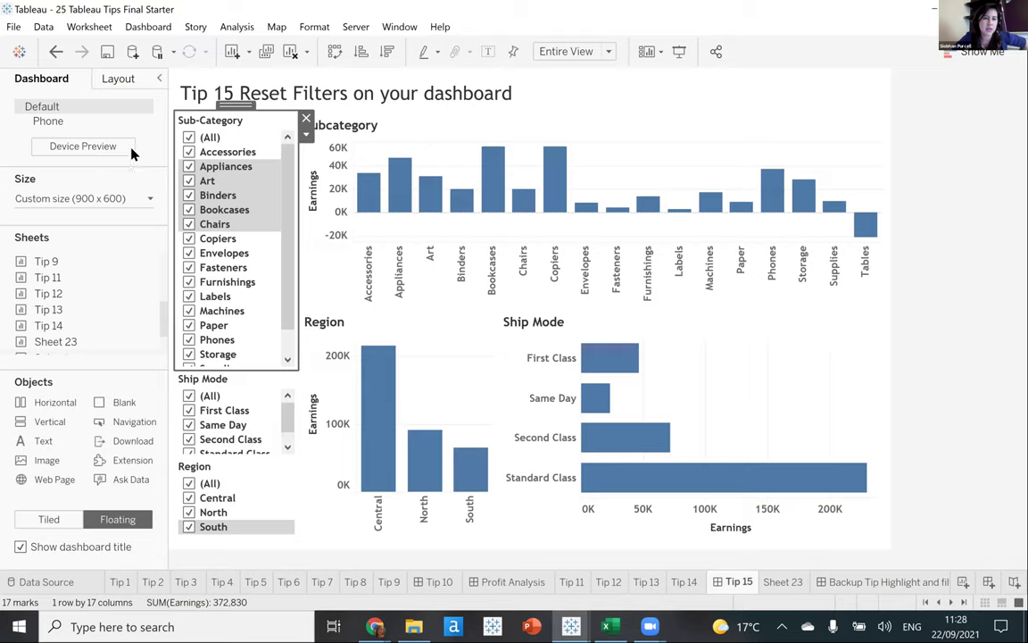
scroll(87, 314, "down", 2)
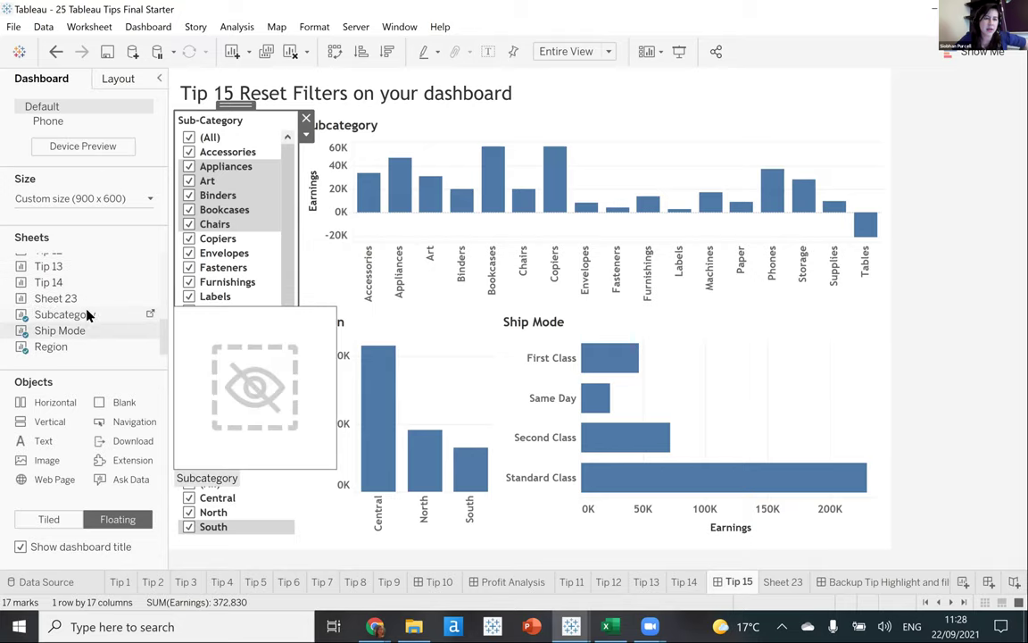
double_click(799, 583)
type("reset")
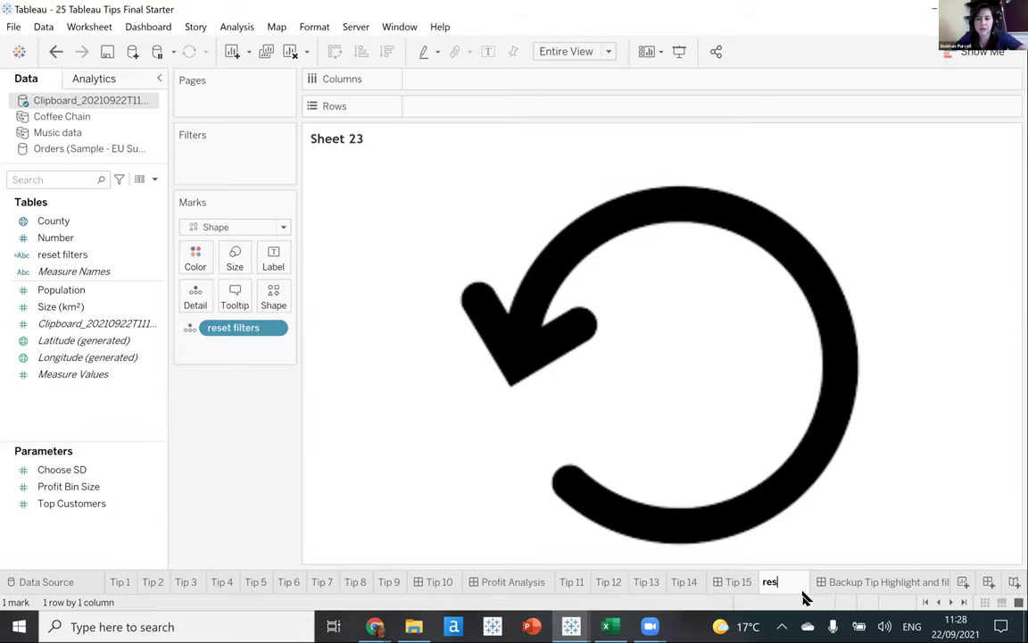
Place the reset sheet on the Tip 15 dashboard as a tiled object above the Sub-Category filter.
left_click(737, 581)
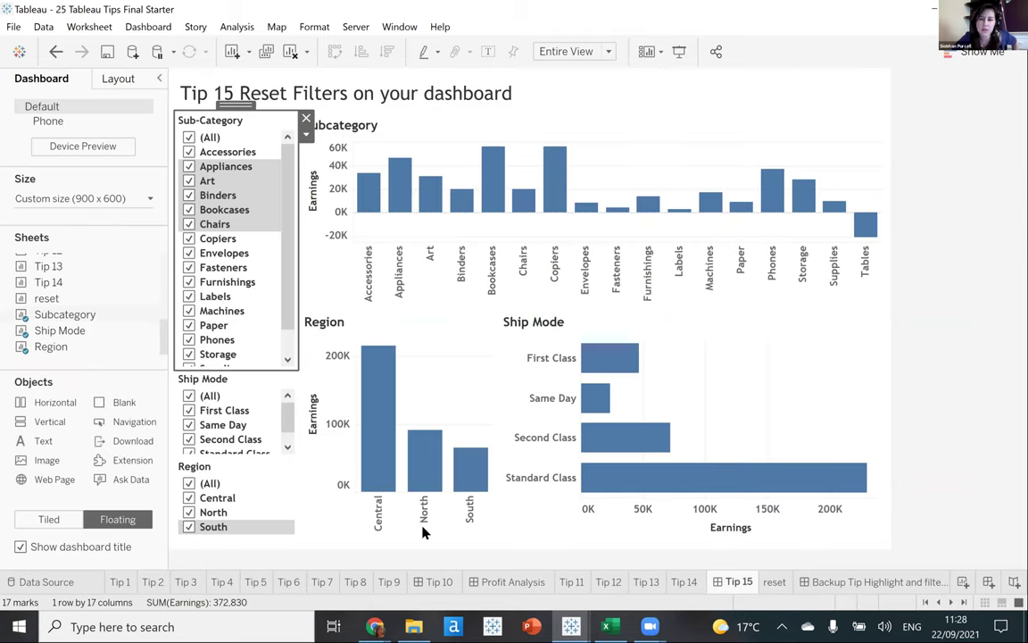
left_click_drag(53, 298, 21, 530)
left_click(36, 519)
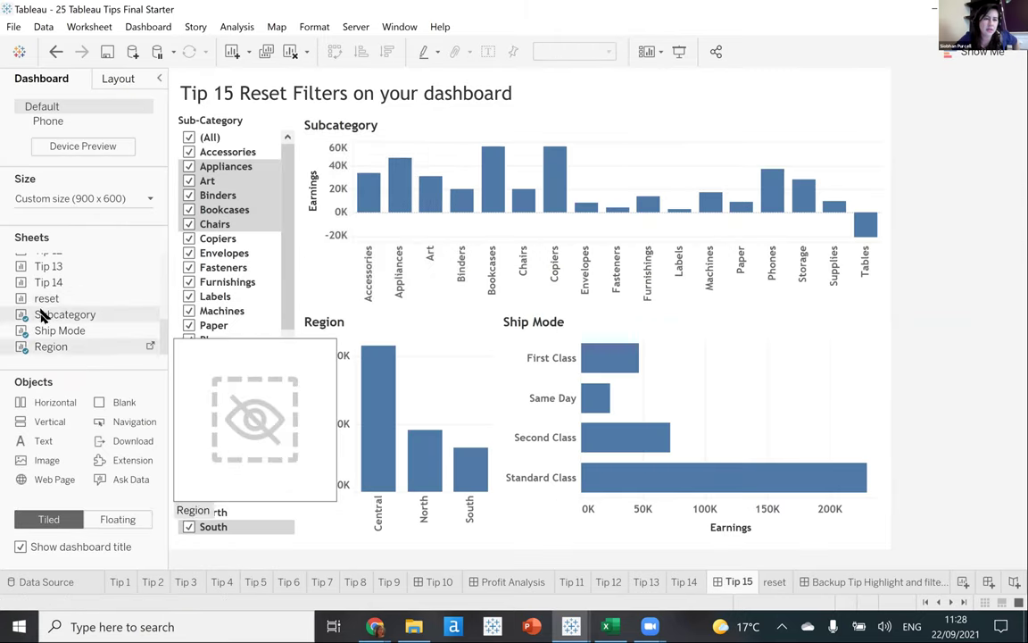
left_click_drag(207, 164, 300, 241)
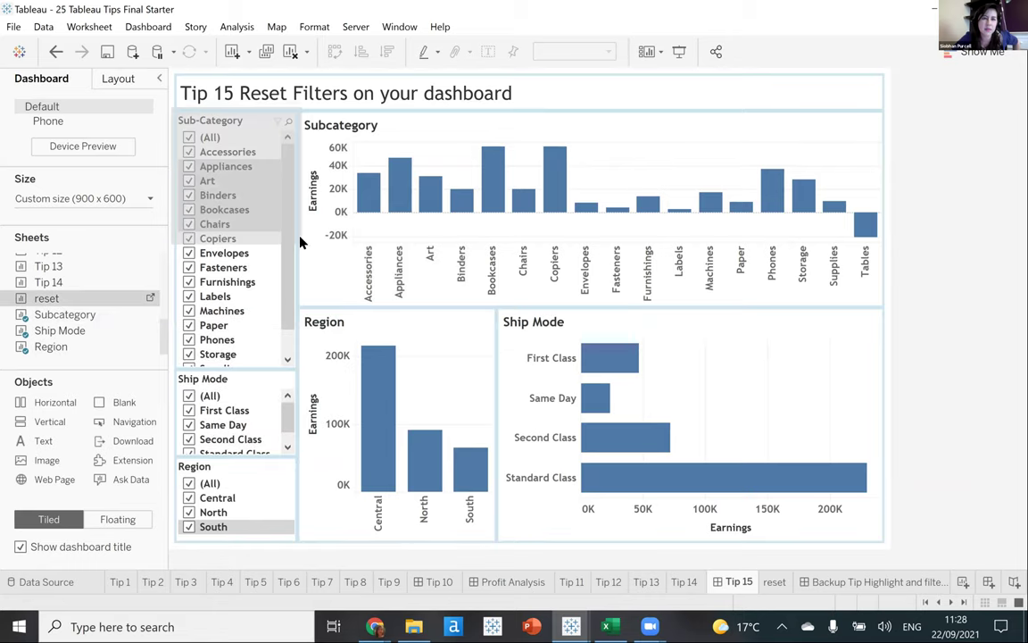
left_click_drag(226, 140, 214, 129)
Hide the reset sheet's title on the dashboard and reduce the height of its tile.
right_click(214, 129)
left_click(264, 168)
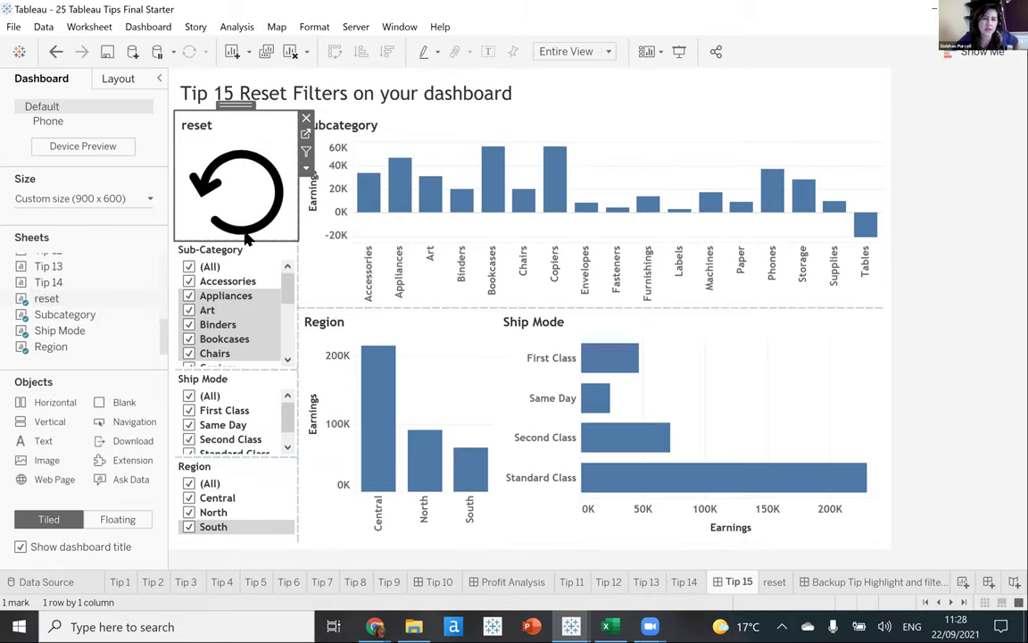
left_click(243, 164)
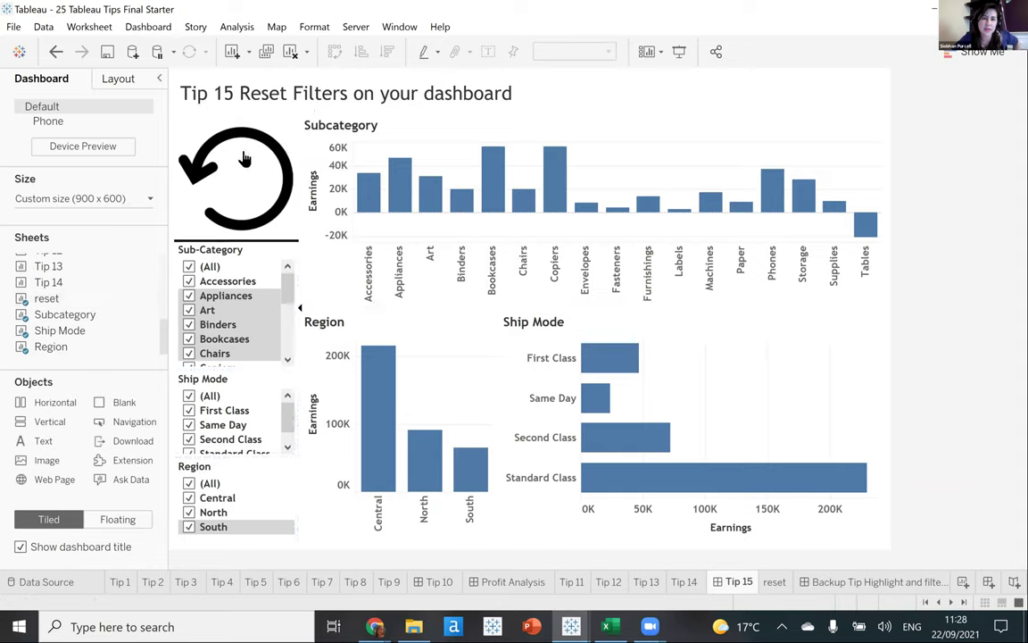
Limit Sub-Category to Appliances, Art and Binders, Ship Mode to First Class and Same Day, and Region to Central and North.
left_click(188, 200)
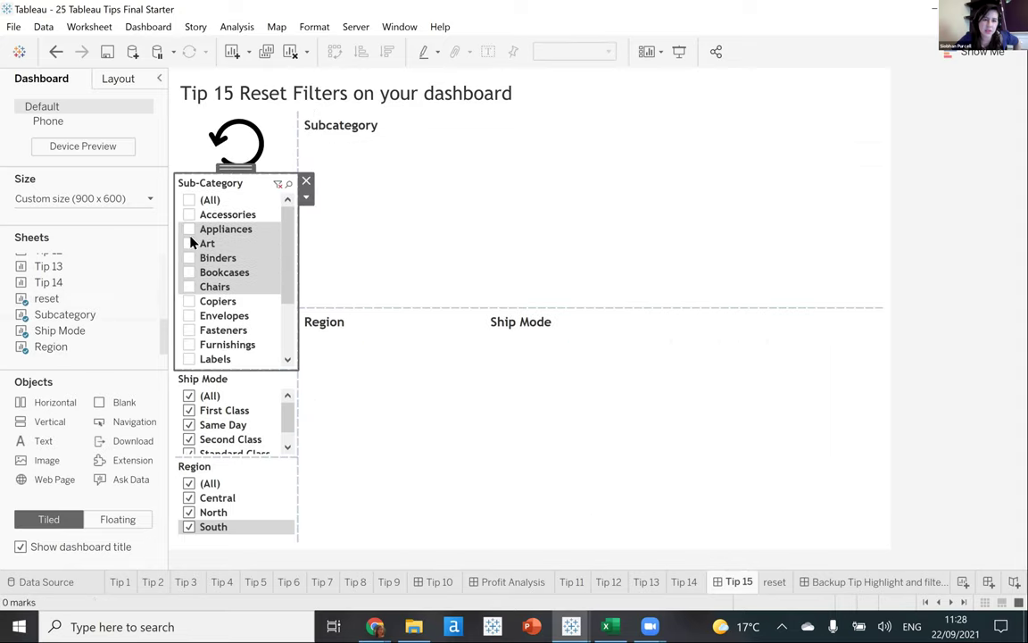
left_click(189, 395)
left_click(188, 409)
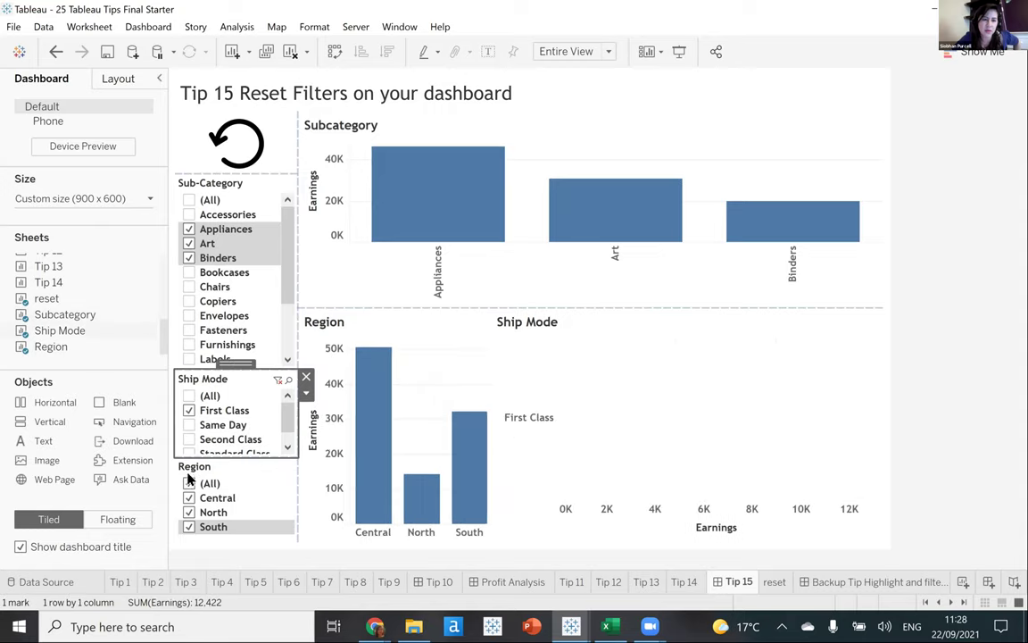
left_click(188, 424)
left_click(188, 483)
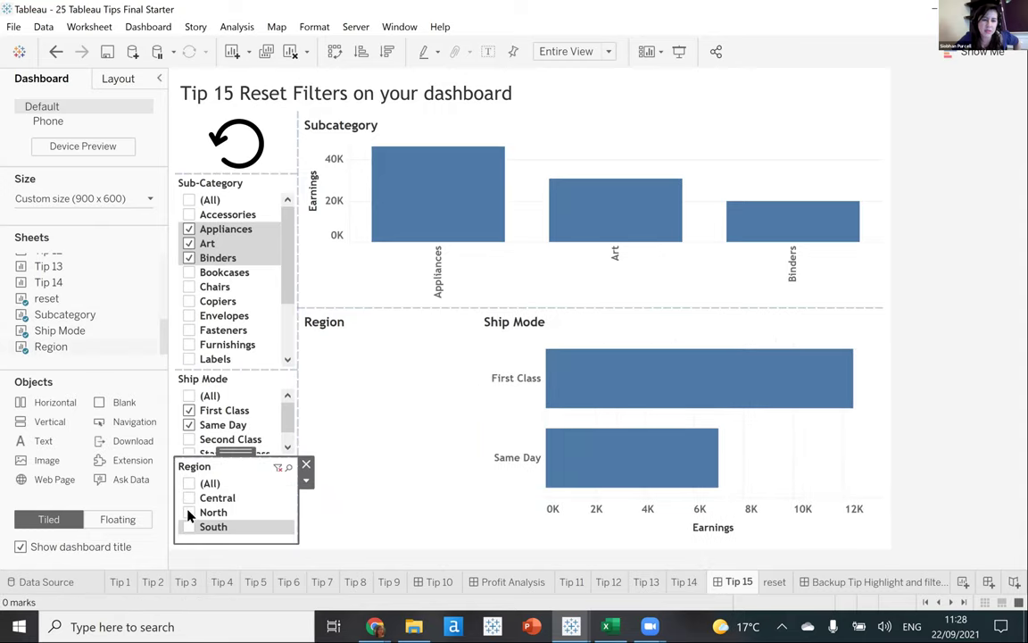
left_click(188, 512)
left_click(188, 497)
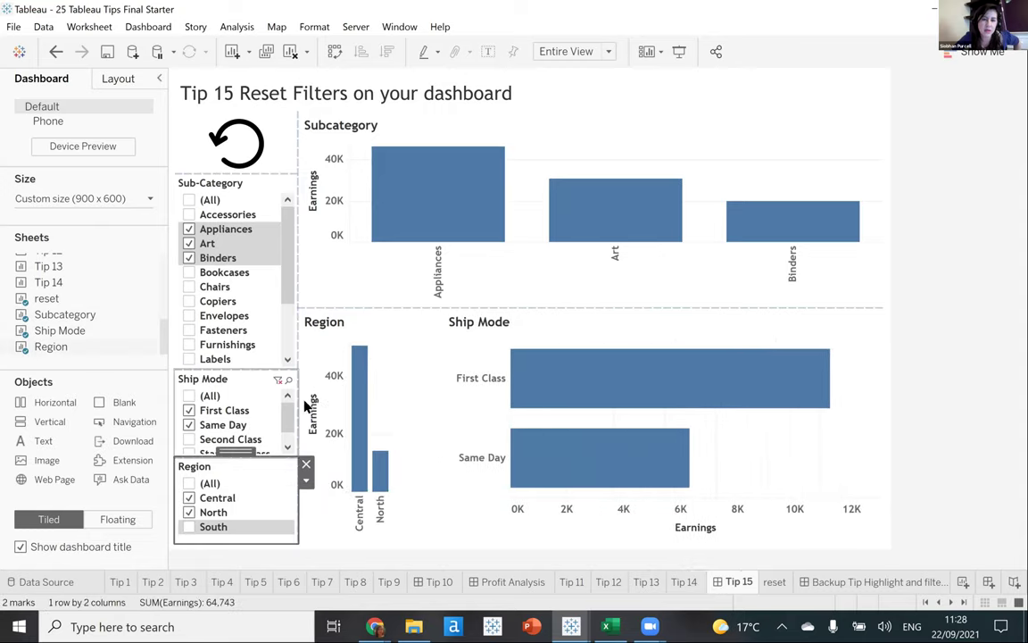
left_click(246, 147)
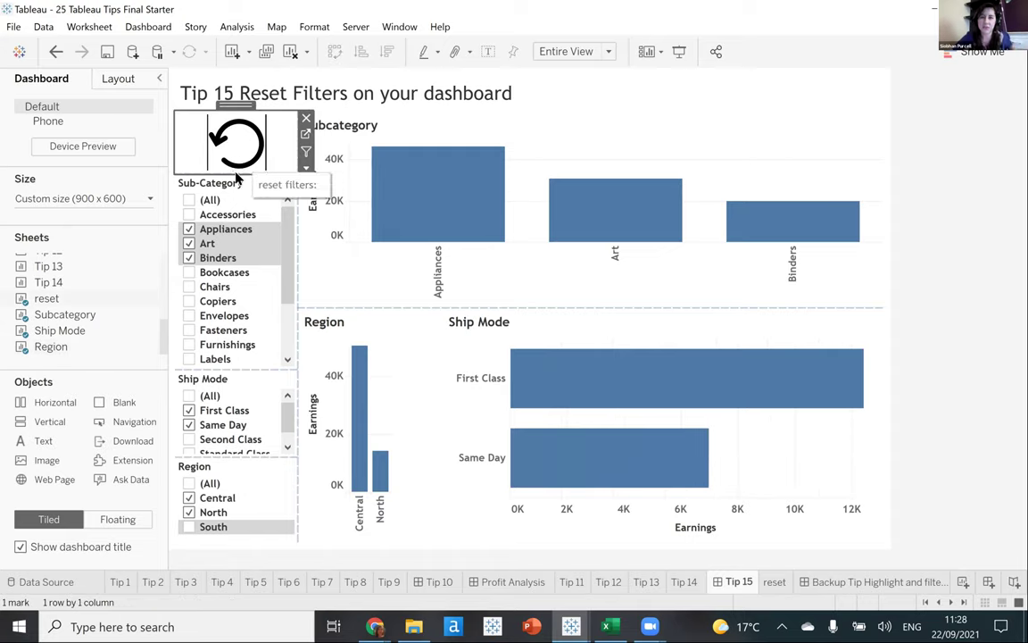
left_click(153, 28)
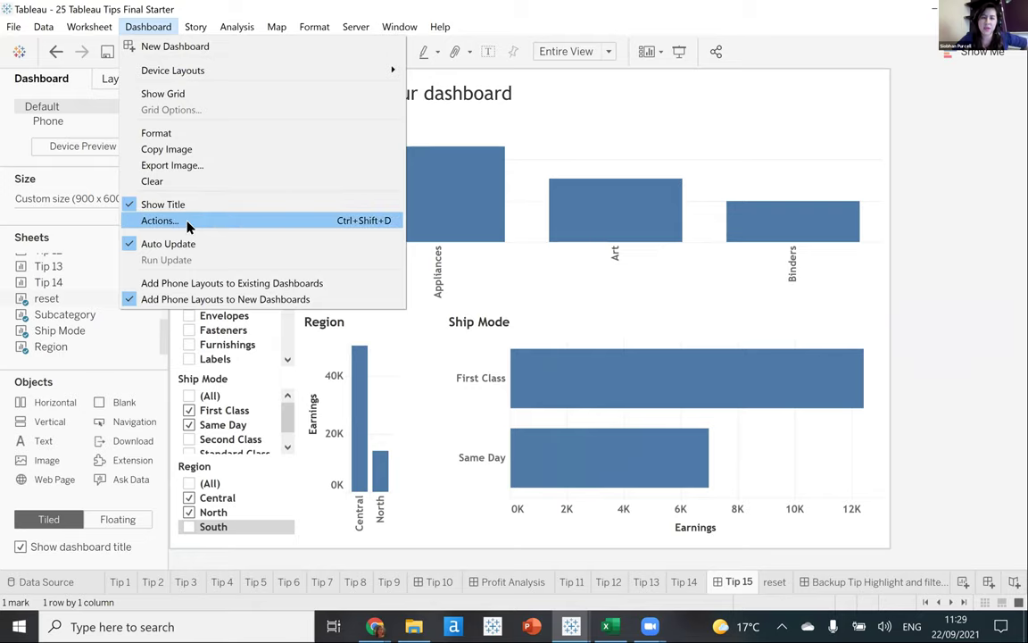
left_click(354, 367)
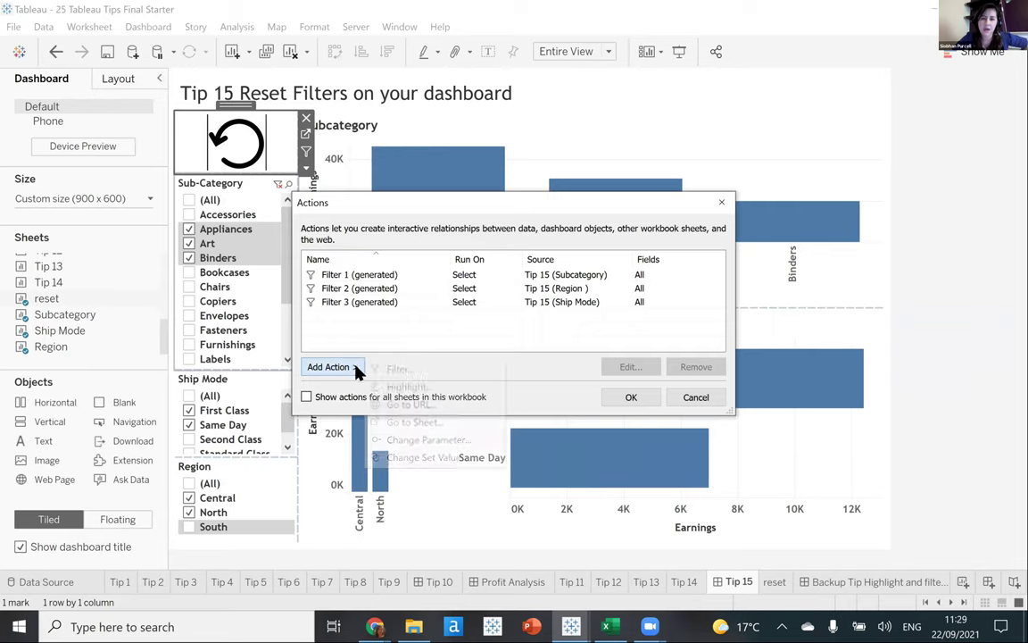
left_click(486, 369)
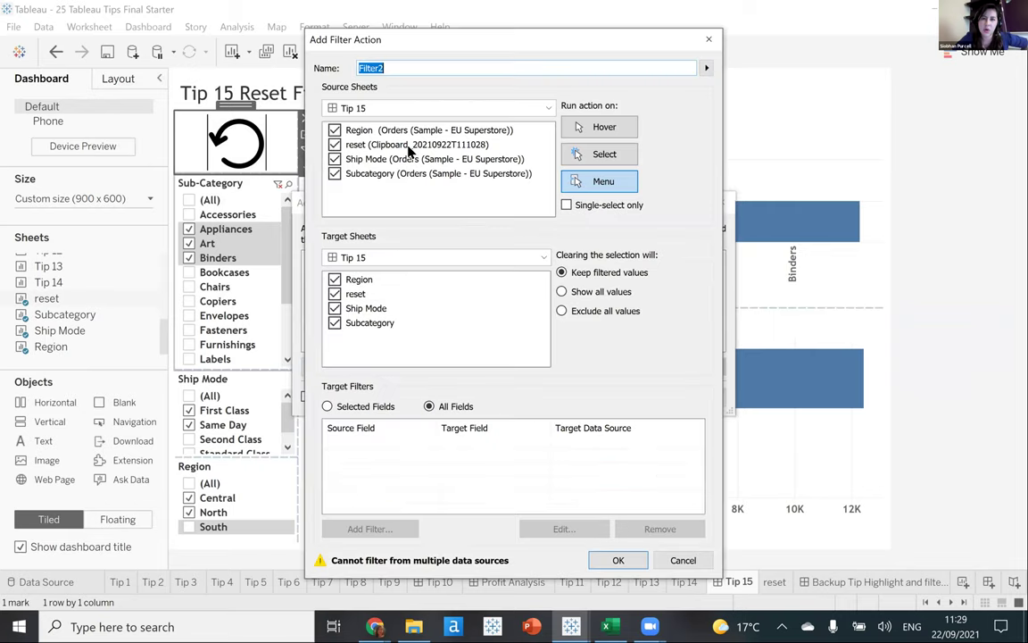
left_click(367, 209)
left_click(366, 250)
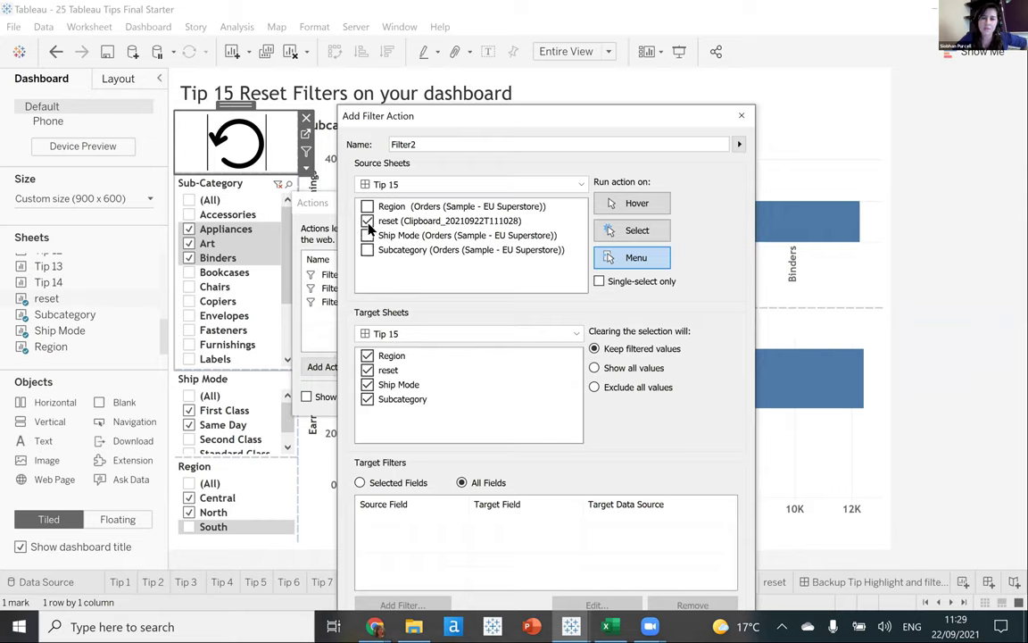
left_click(741, 115)
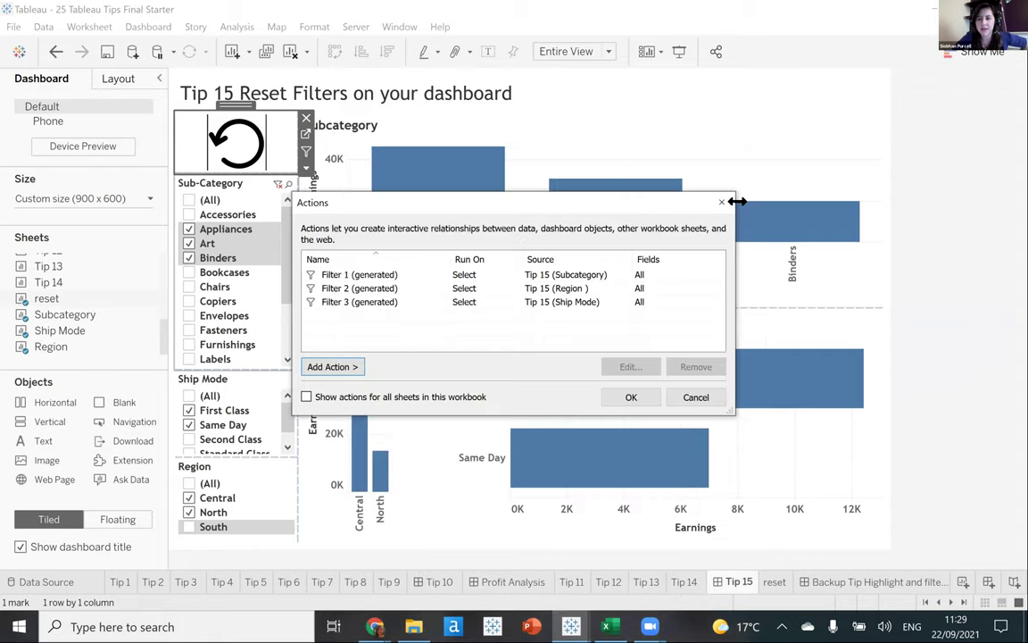
key("Return")
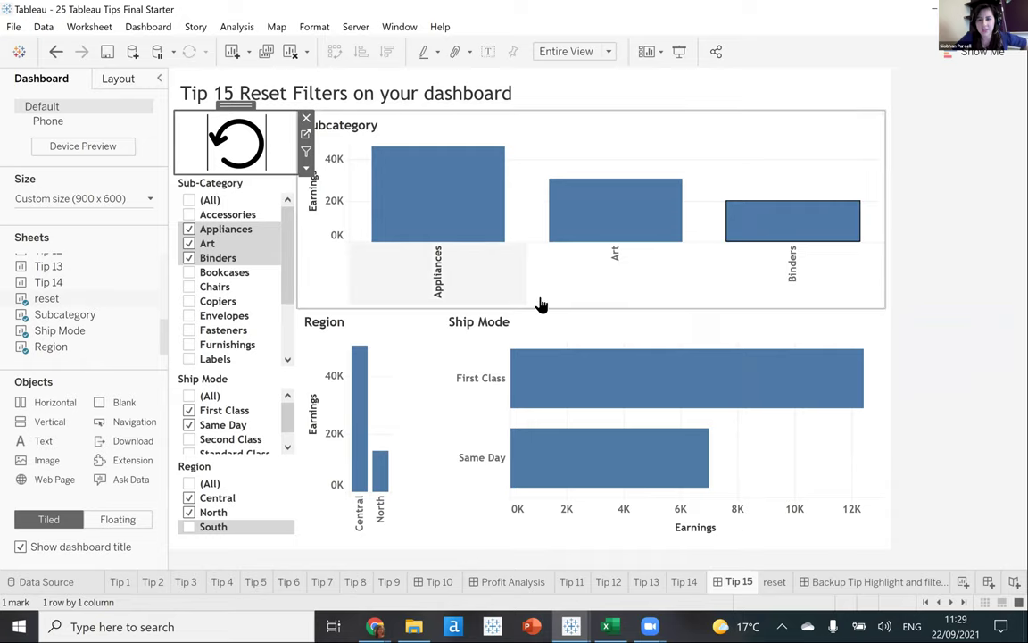
Copy the reset filters field from the Clipboard data source into the Orders (Sample - EU Superstore) data source.
left_click(774, 582)
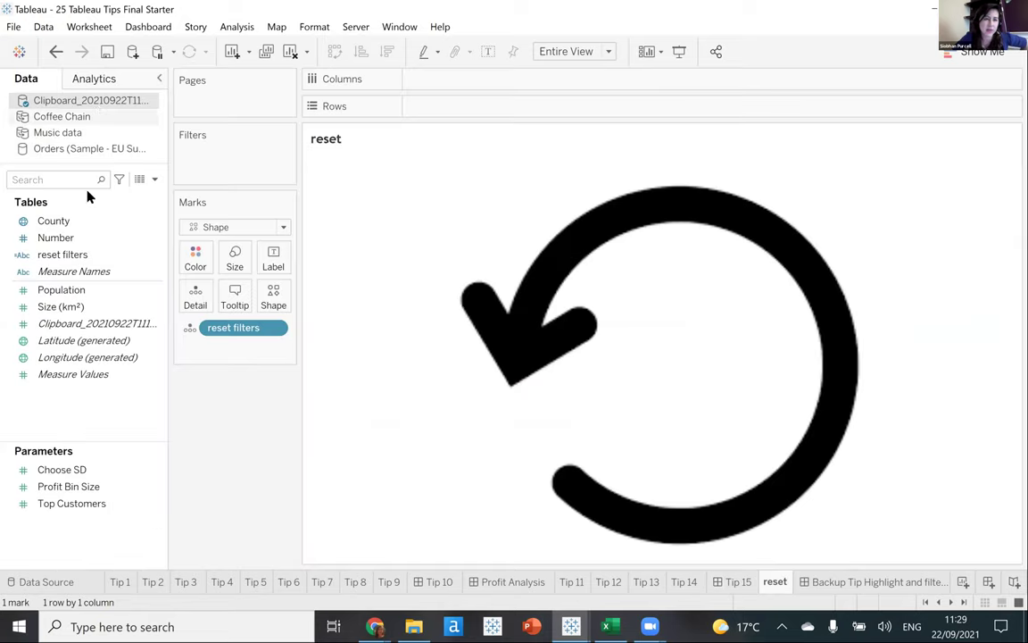
right_click(91, 256)
left_click(107, 322)
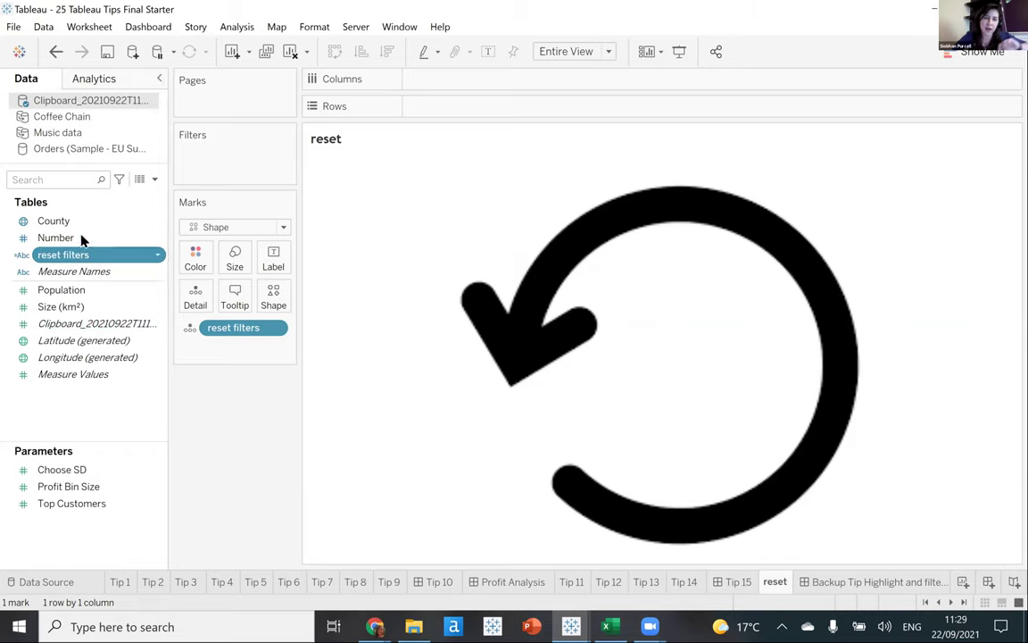
left_click(89, 149)
scroll(143, 393, "down", 3)
right_click(104, 497)
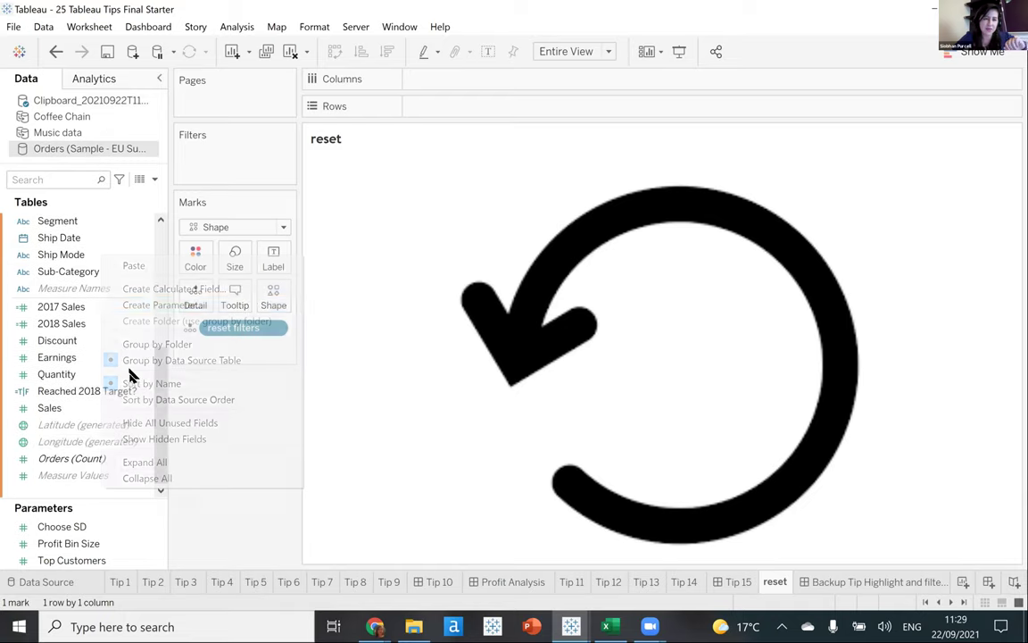
left_click(147, 267)
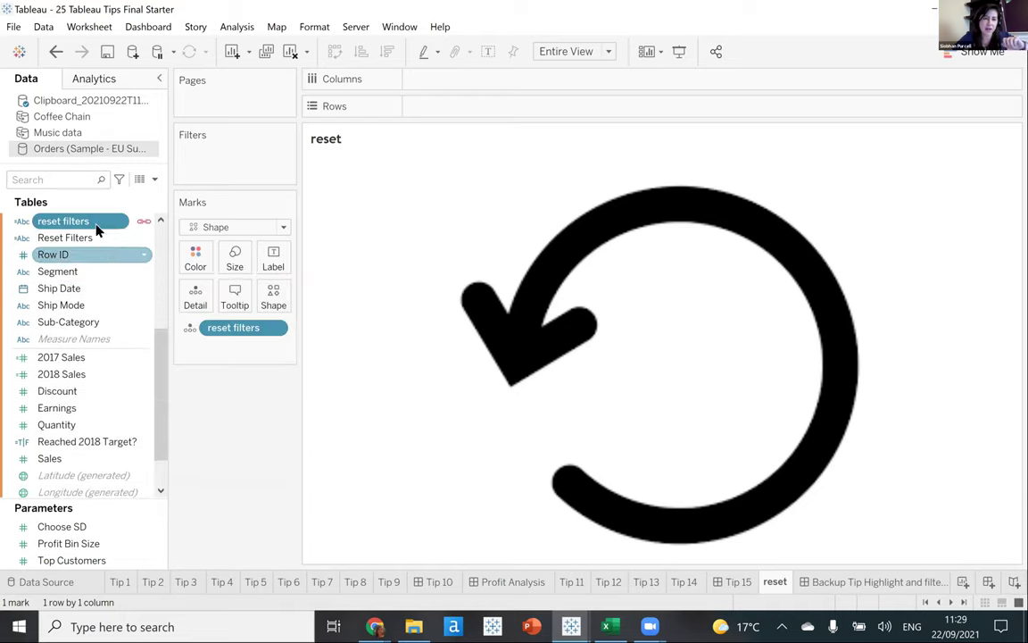
Replace the Clipboard field in the reset sheet's marks with the Orders reset filters field as detail.
left_click_drag(243, 328, 186, 312)
left_click(64, 238)
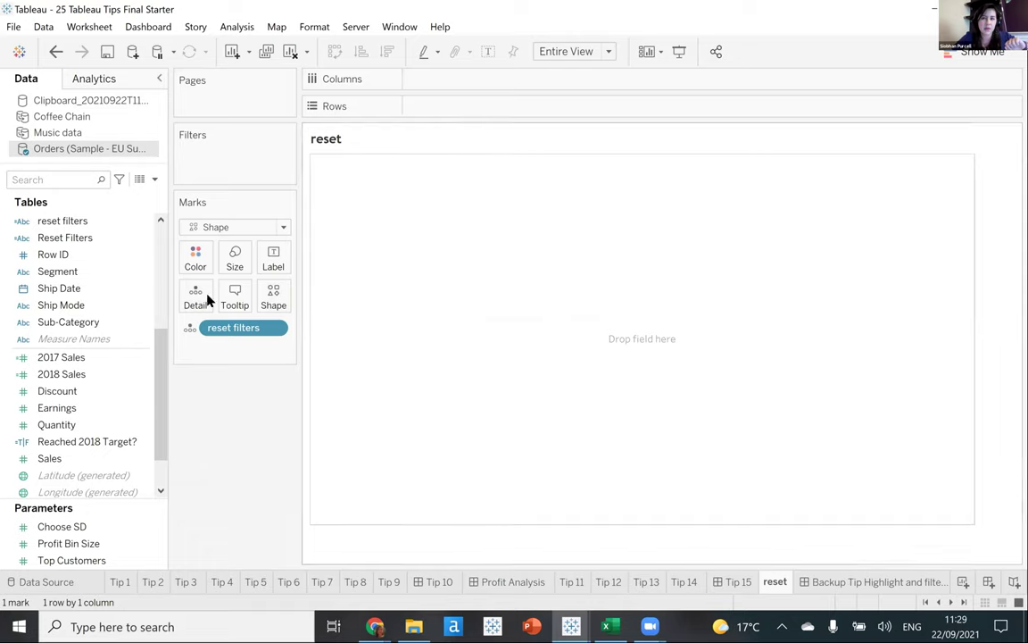
left_click(190, 328)
left_click(207, 287)
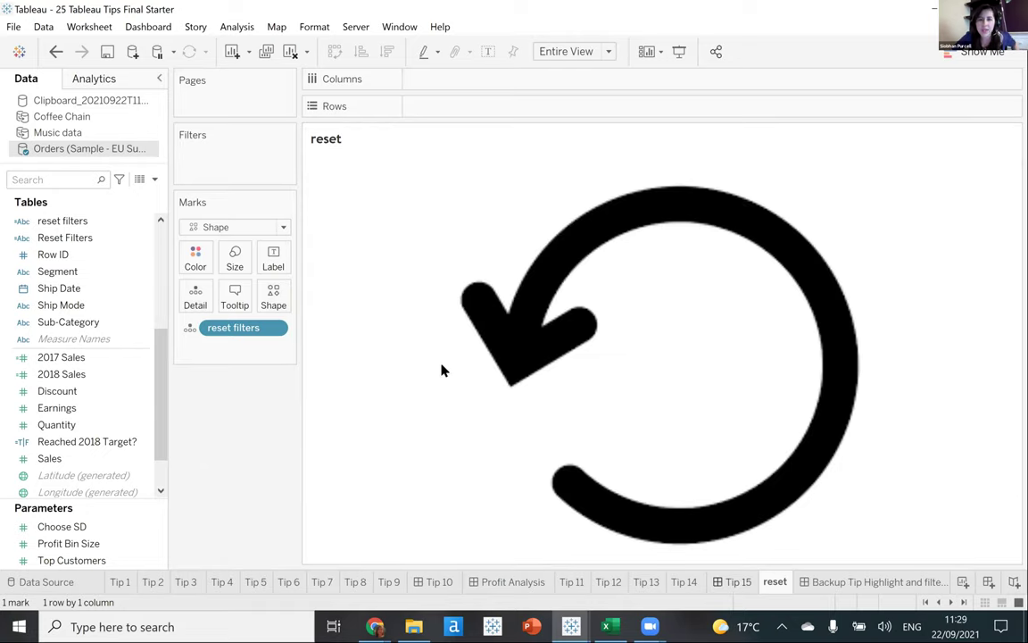
Add a Tip 15 dashboard filter action from reset only, run on Select, targeting Region, Ship Mode and Subcategory, showing all values when cleared.
key("ctrl+shift+Tab")
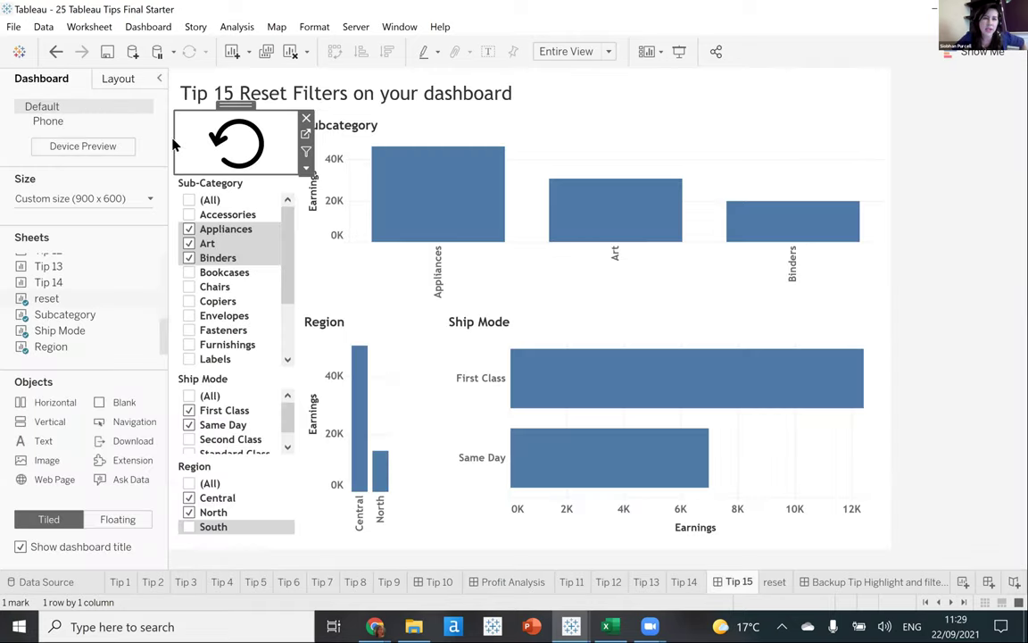
left_click(149, 26)
left_click(212, 220)
left_click(333, 366)
left_click(389, 366)
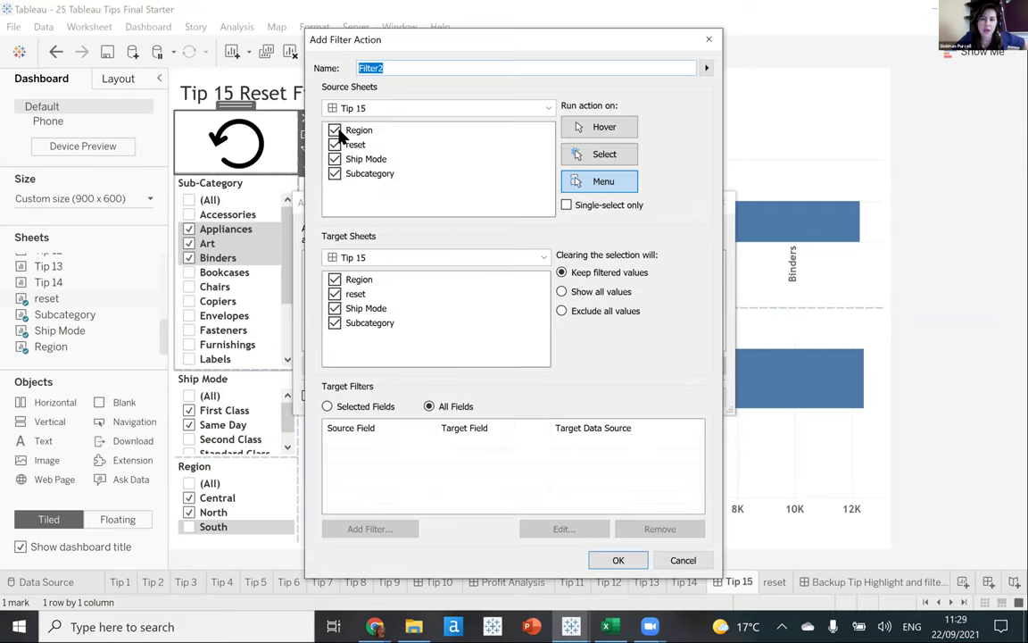
left_click(334, 130)
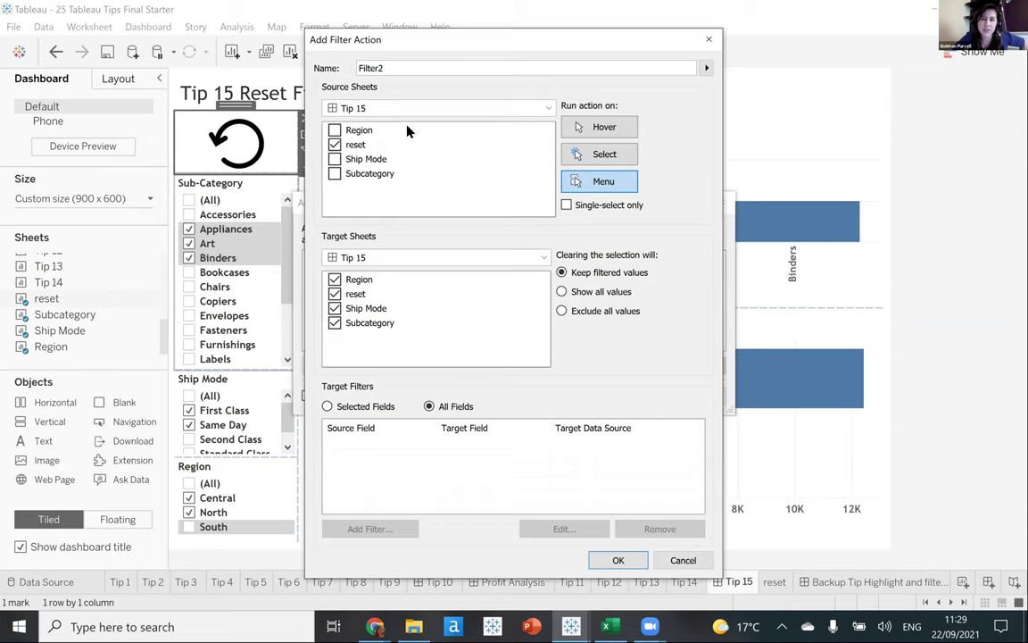
left_click(600, 239)
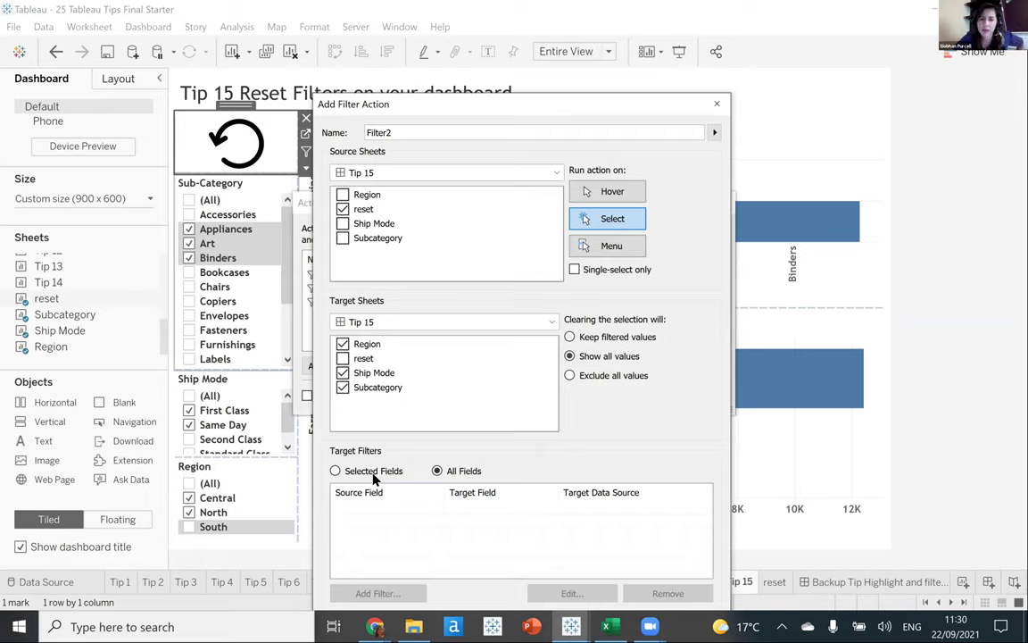
Restrict the action's target filters to selected fields and add Region as both source and target field.
left_click(336, 471)
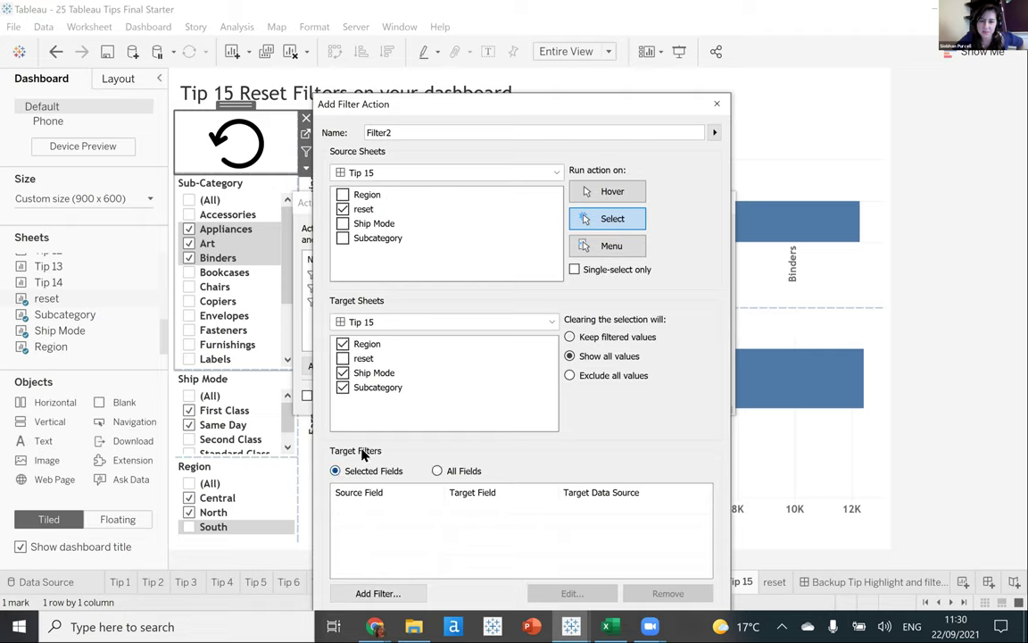
left_click(379, 593)
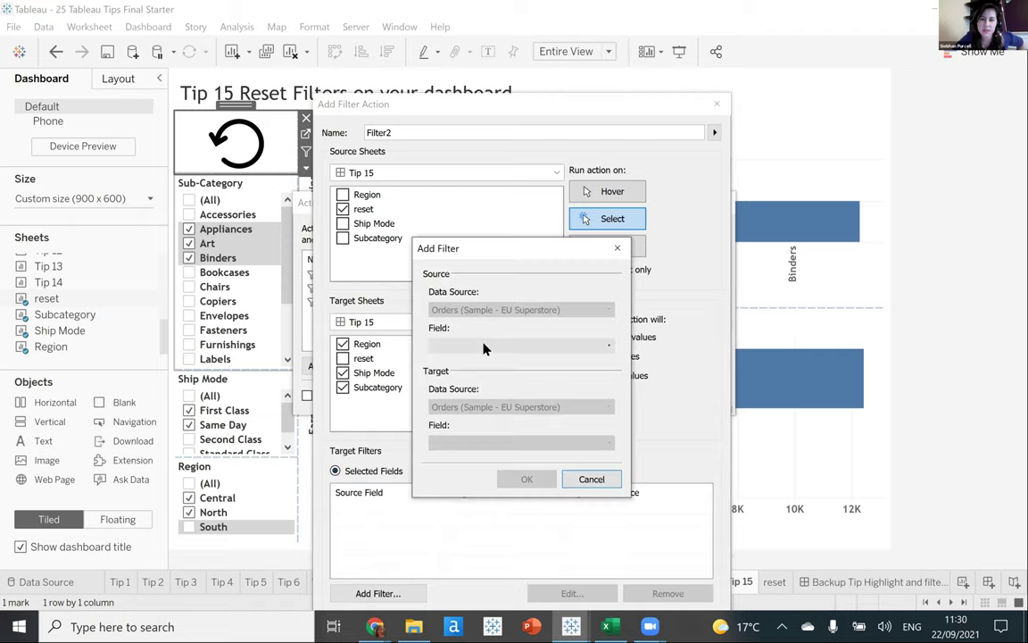
left_click(481, 349)
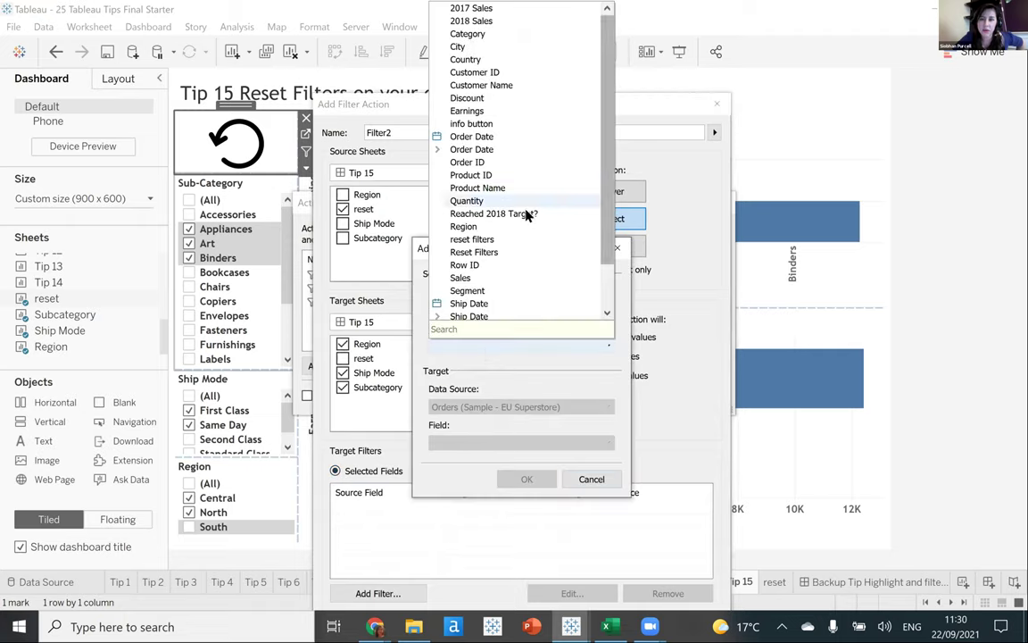
left_click(498, 231)
left_click(526, 478)
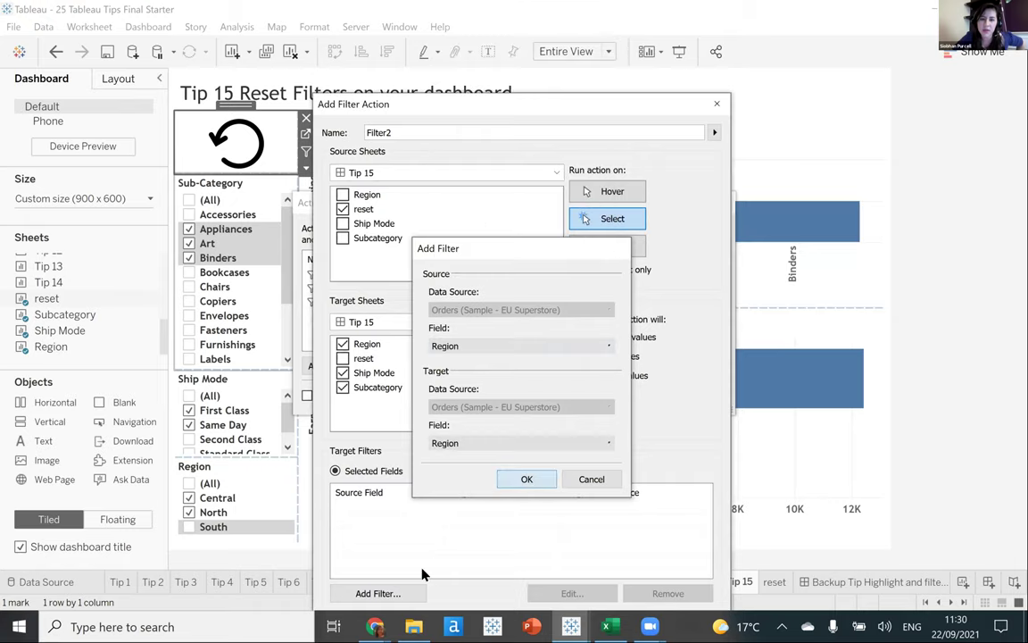
Add Ship Mode as both source and target field of the filter action.
left_click(490, 343)
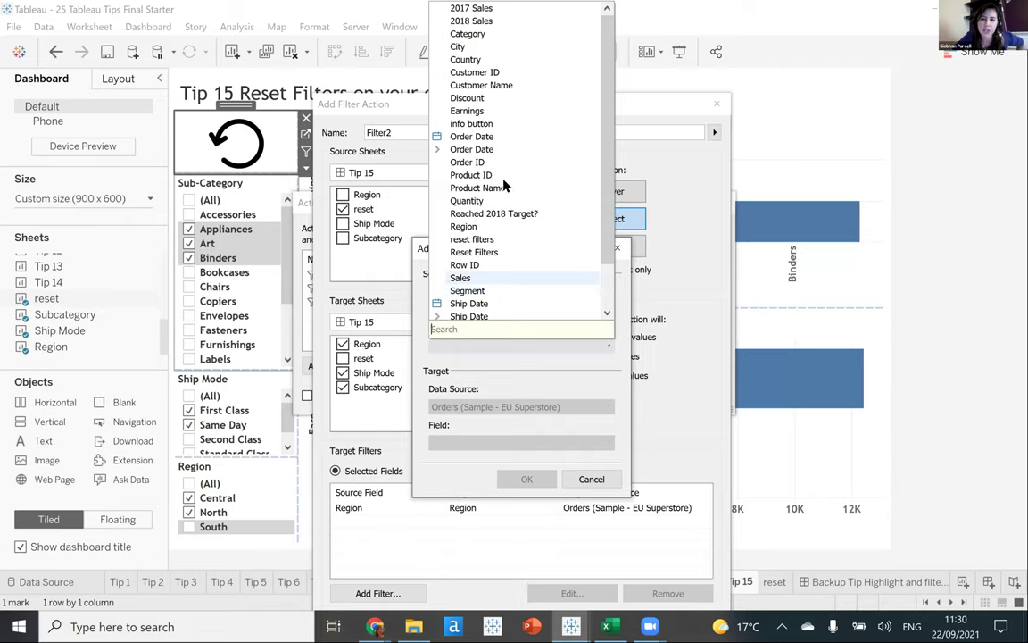
scroll(498, 273, "down", 2)
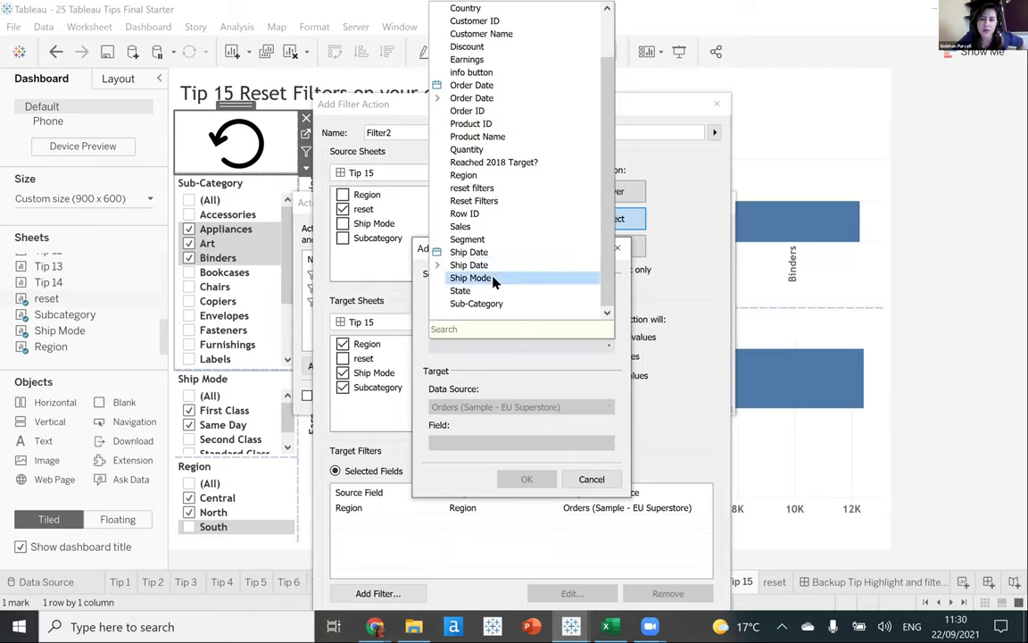
left_click(471, 278)
left_click(525, 479)
Add Sub-Category as both source and target field, and save the filter action to the dashboard.
left_click(393, 592)
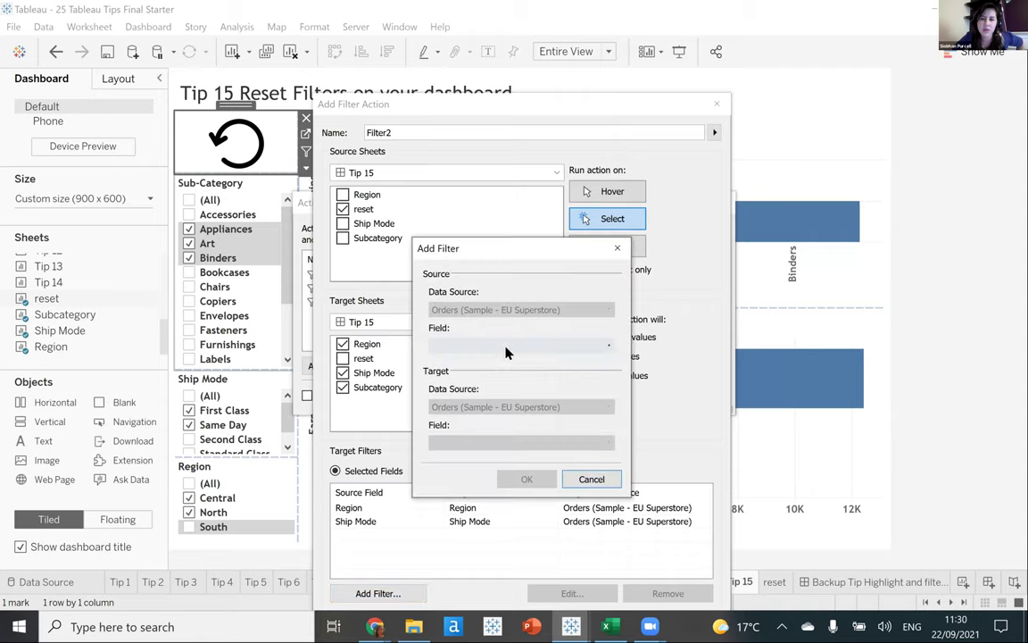
left_click(518, 345)
left_click(495, 301)
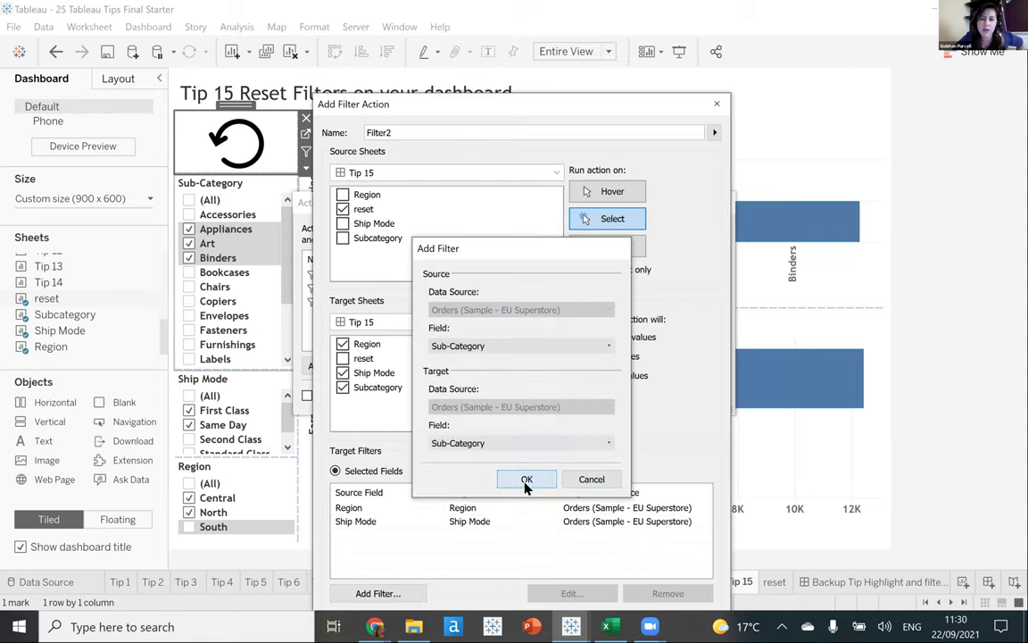
left_click(552, 484)
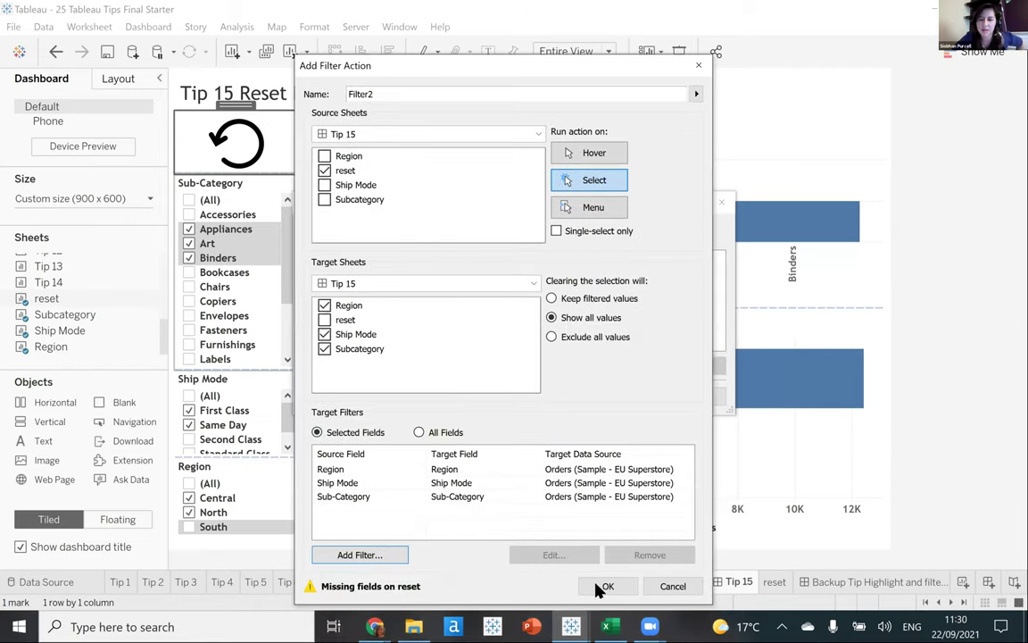
left_click(606, 586)
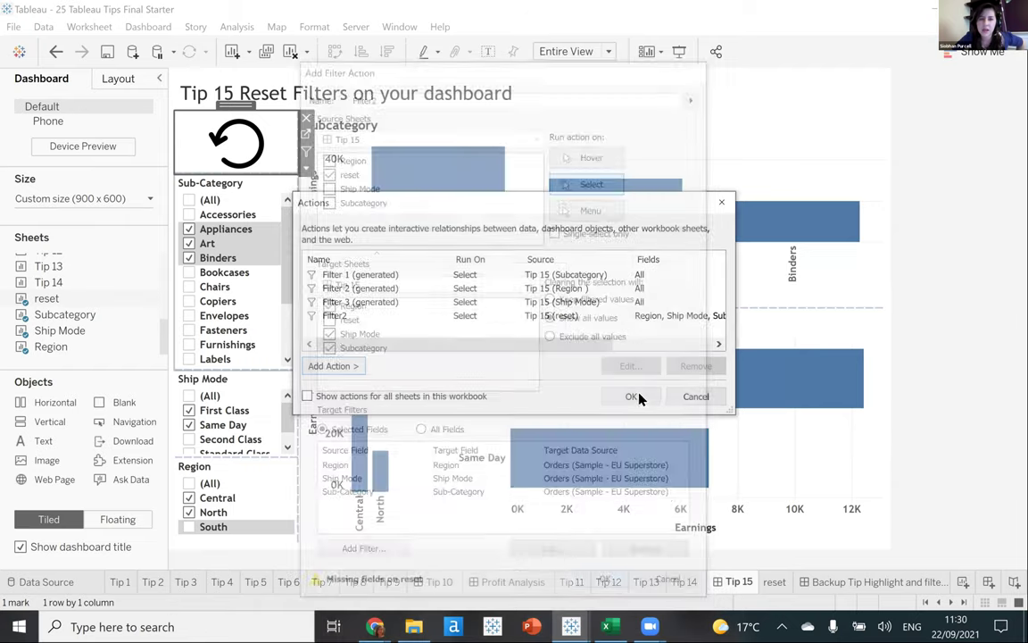
left_click(631, 395)
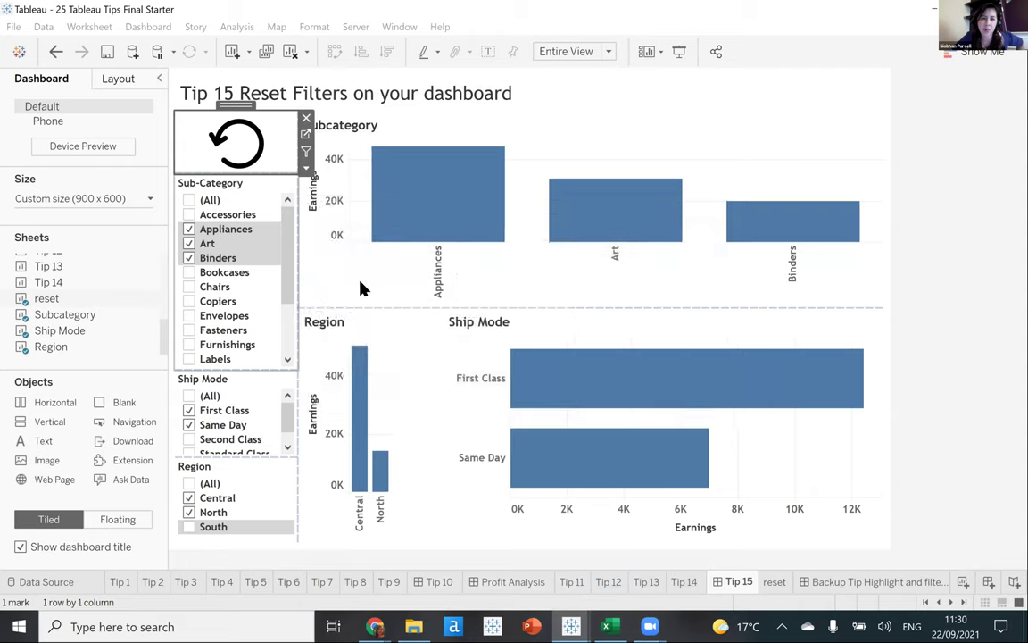
Restore all dashboard filters with the reset icon, and hide the reset worksheet from the workbook's sheets.
left_click(244, 147)
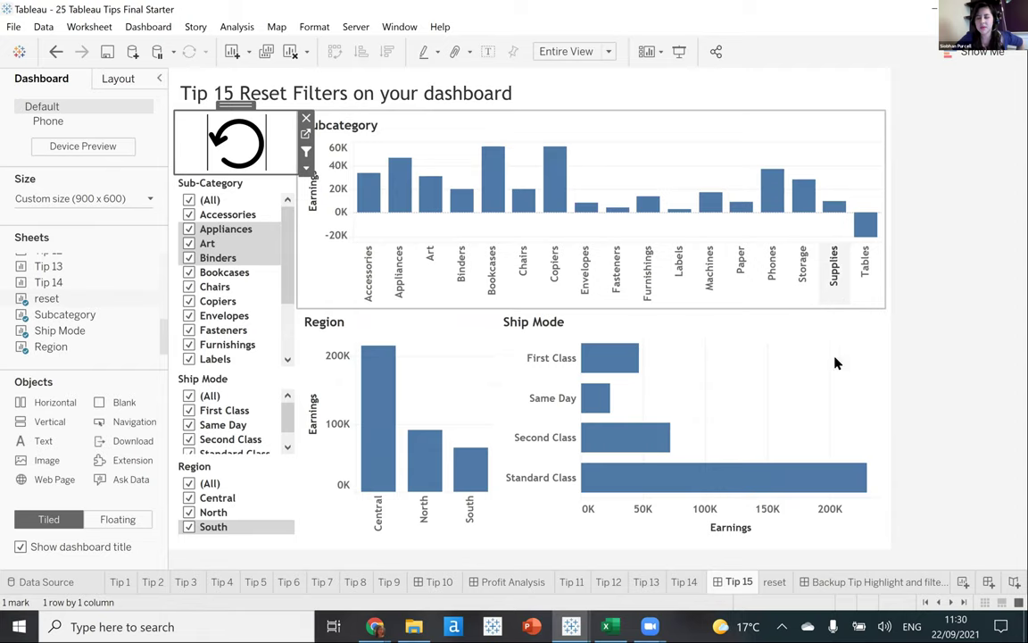
right_click(774, 581)
key("Escape")
left_click(948, 381)
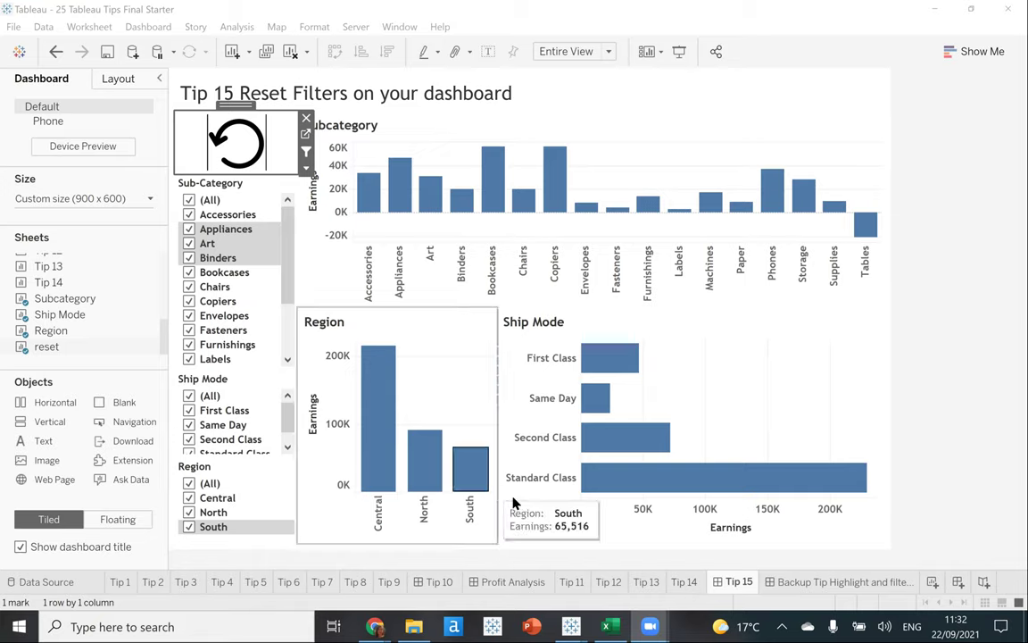
Review the Tip 11 bar in bar chart and the Tip 1 and Tip 2 sheets on copying and pasting data.
left_click(571, 582)
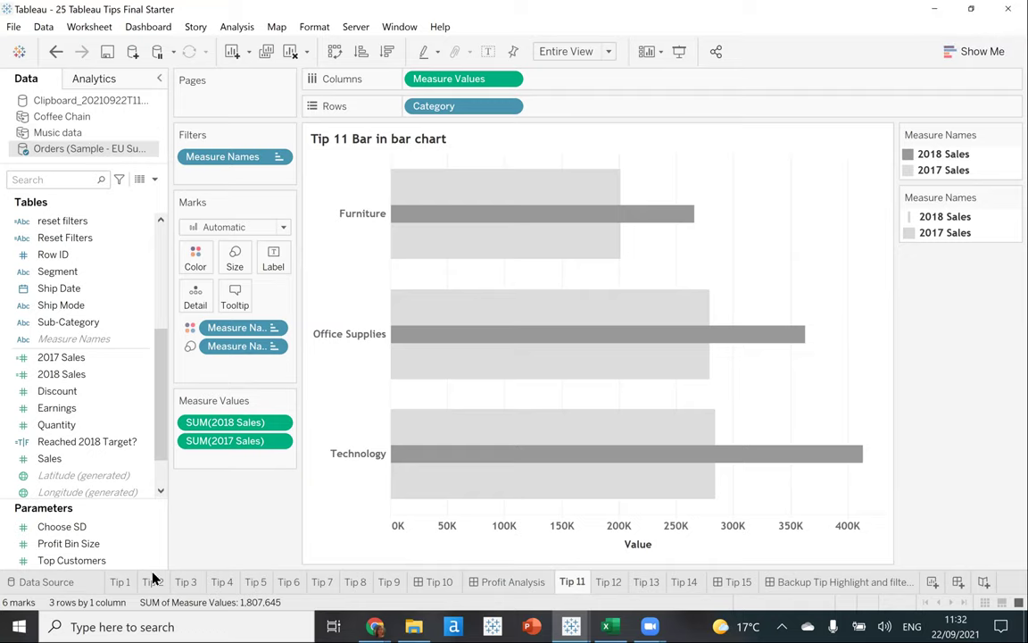
left_click(123, 586)
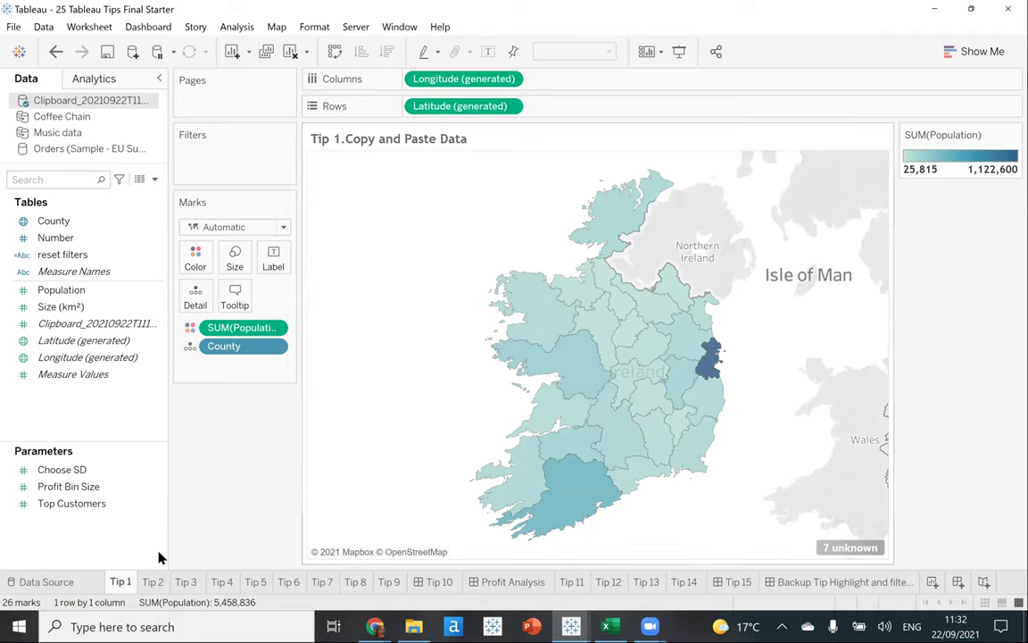
left_click(151, 585)
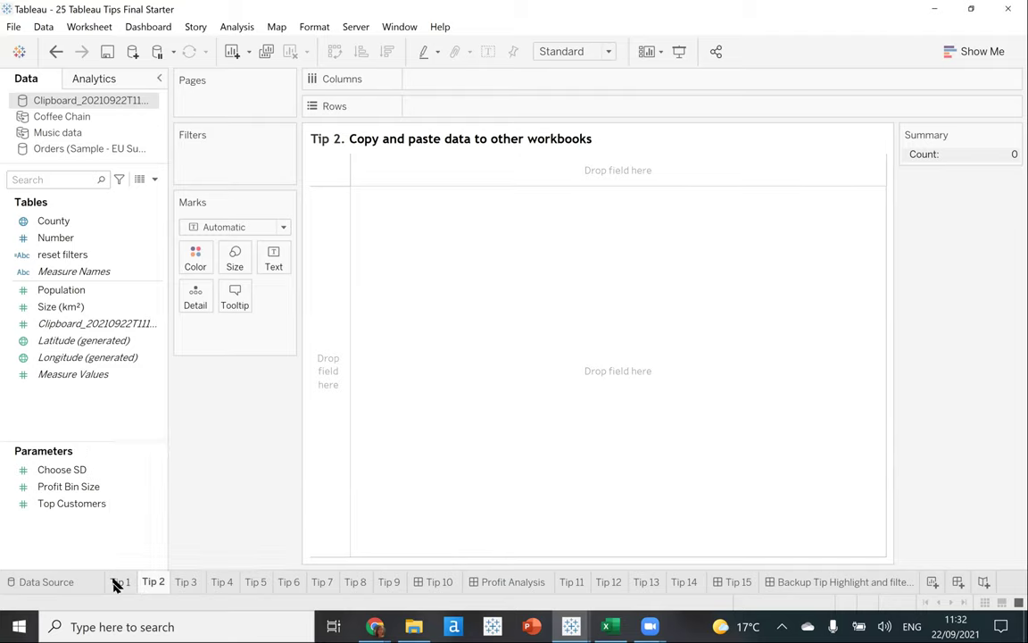
mouse_move(115, 582)
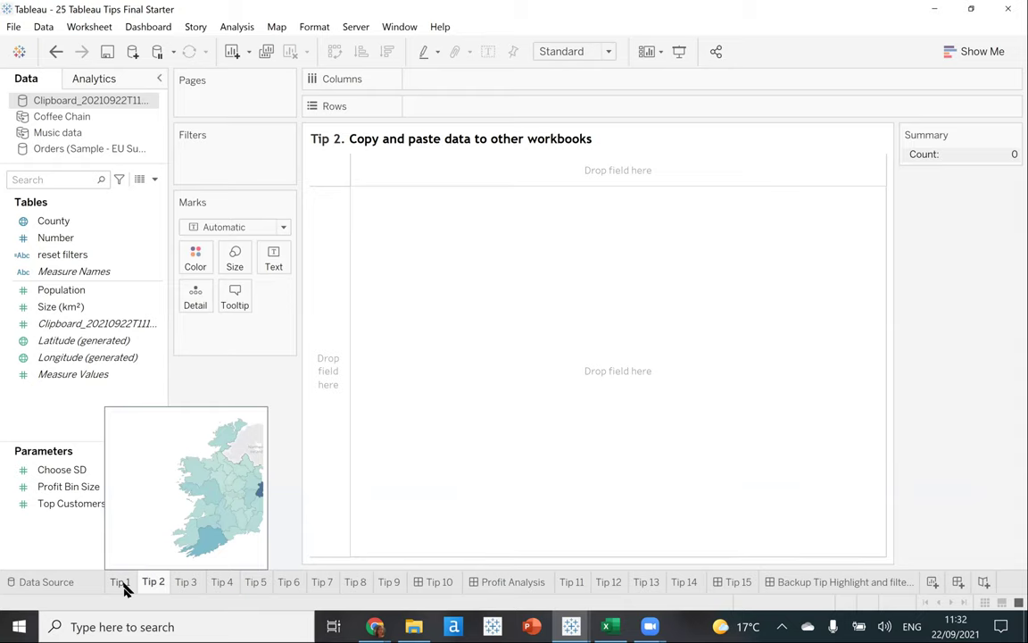
left_click(124, 584)
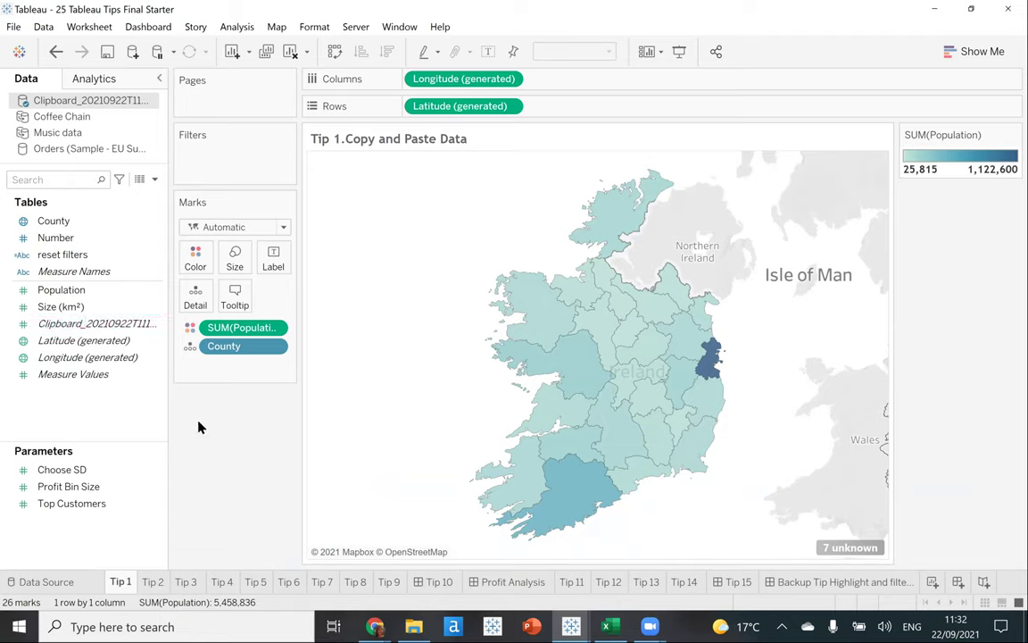
Switch to Chrome and show the web page listing Ireland's counties by population.
mouse_move(375, 627)
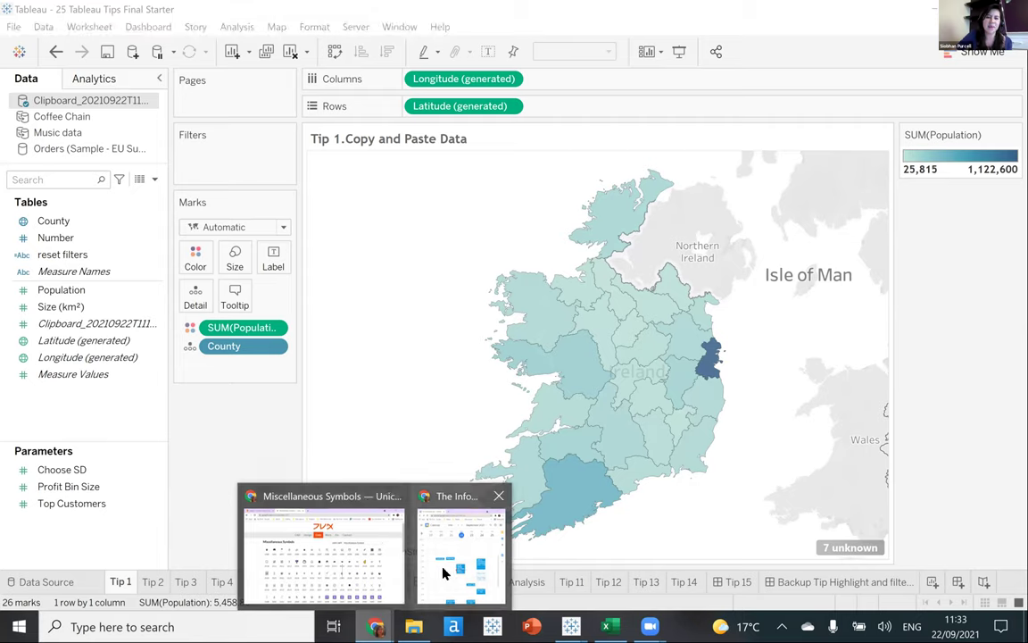
left_click(358, 544)
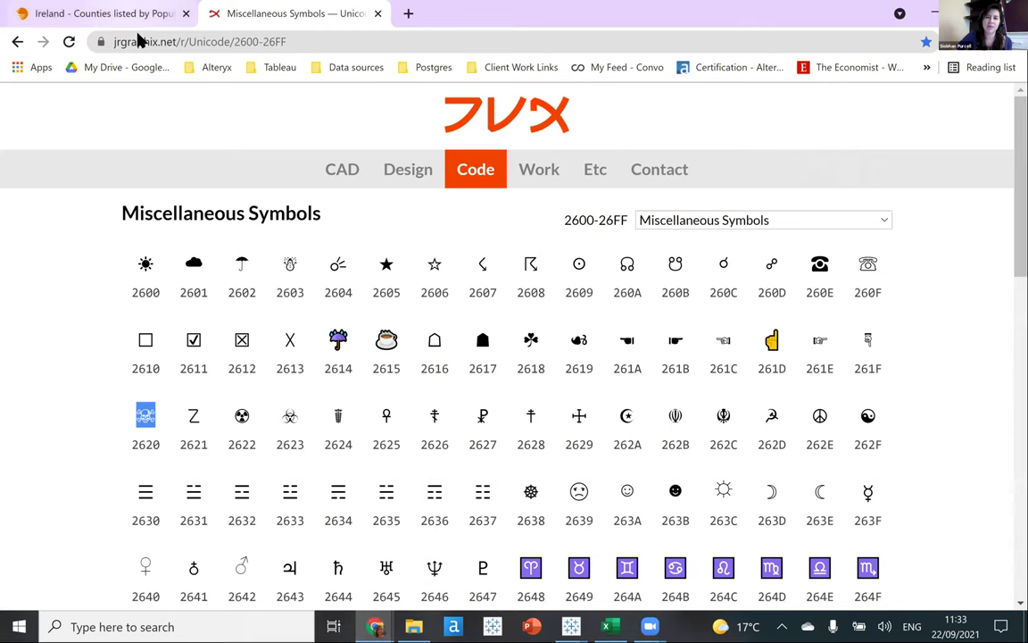
key("ctrl+shift+Tab")
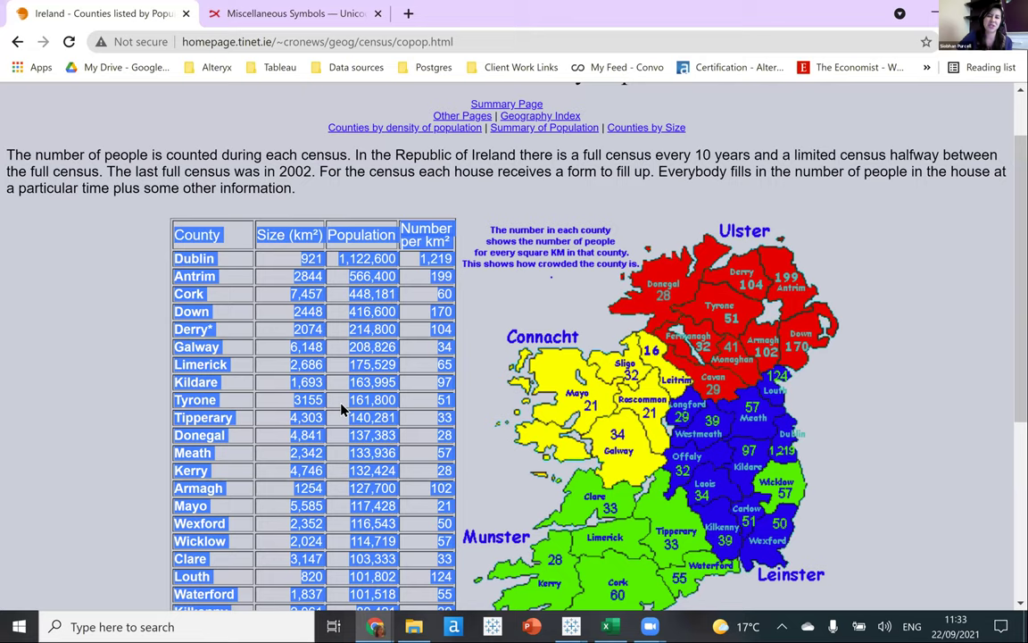
Highlight the county population table to show what is copied, clear the selection and return to the 25 Tableau Tips workbook.
left_click(339, 410)
left_click_drag(331, 357, 439, 598)
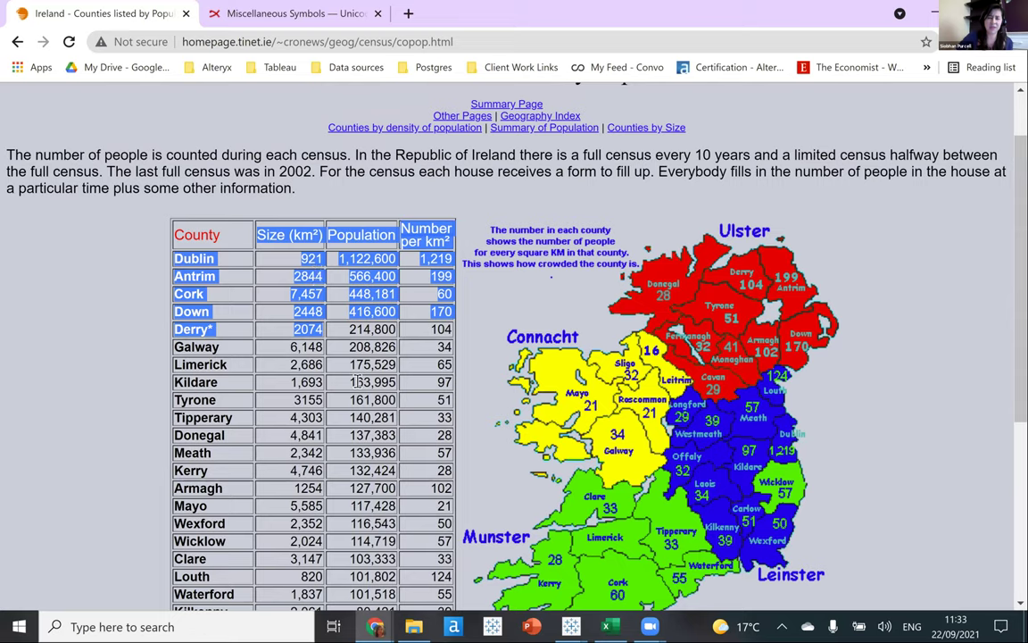
left_click(323, 344)
left_click_drag(190, 234, 181, 233)
left_click_drag(252, 274, 381, 441)
left_click(381, 441)
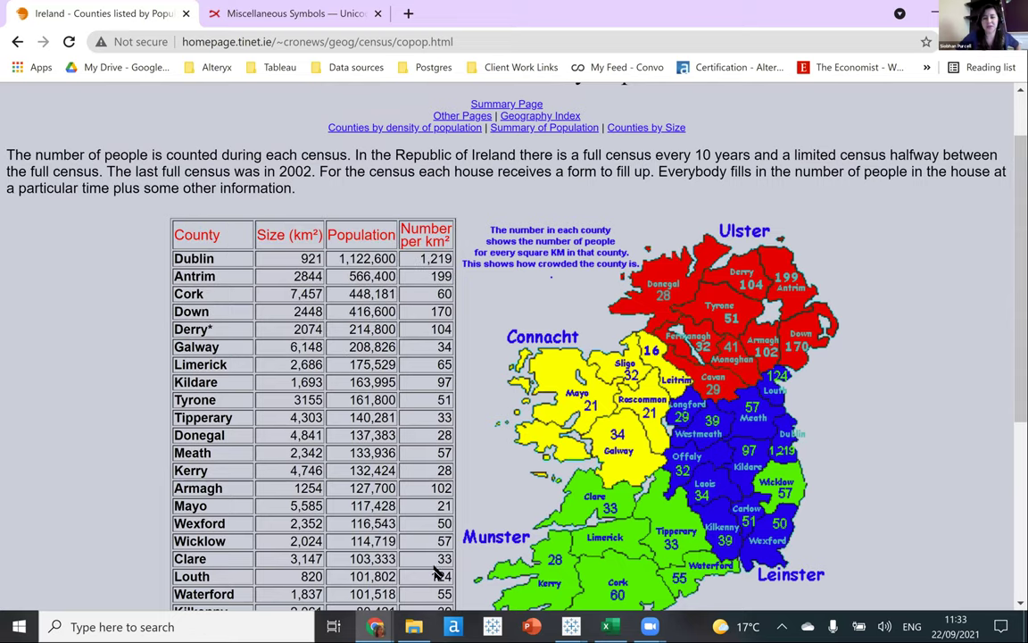
mouse_move(571, 626)
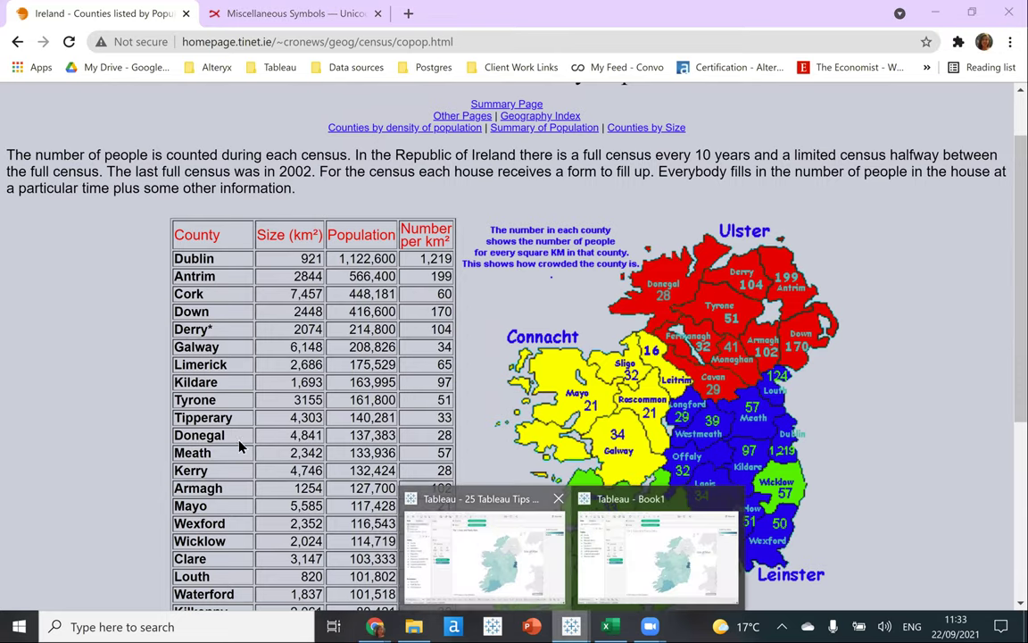
left_click(513, 558)
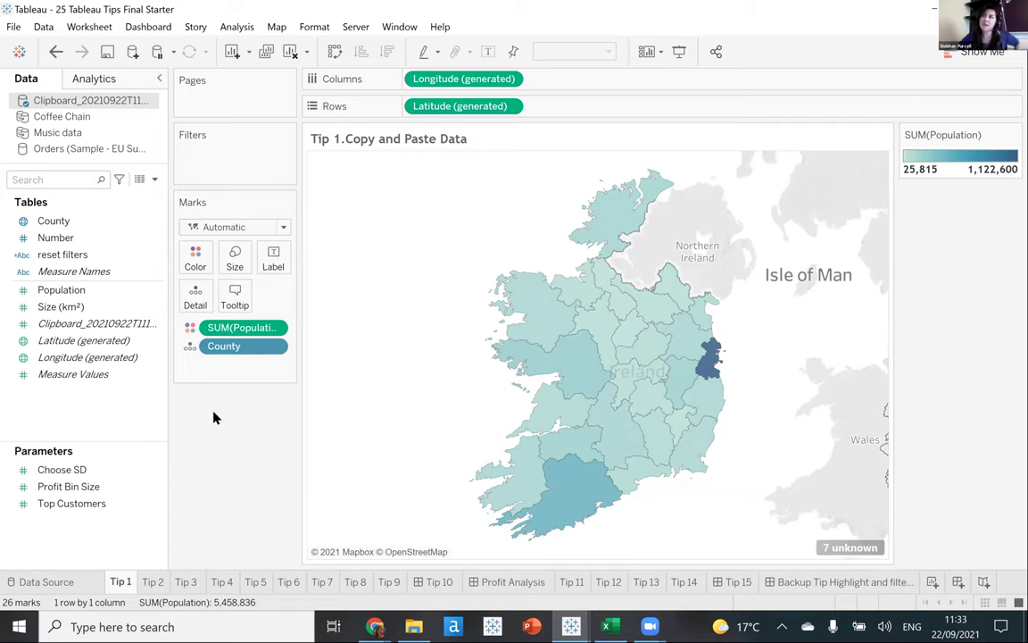
Open the workbook-wide formatting settings from the Tip 1 map sheet.
left_click(314, 28)
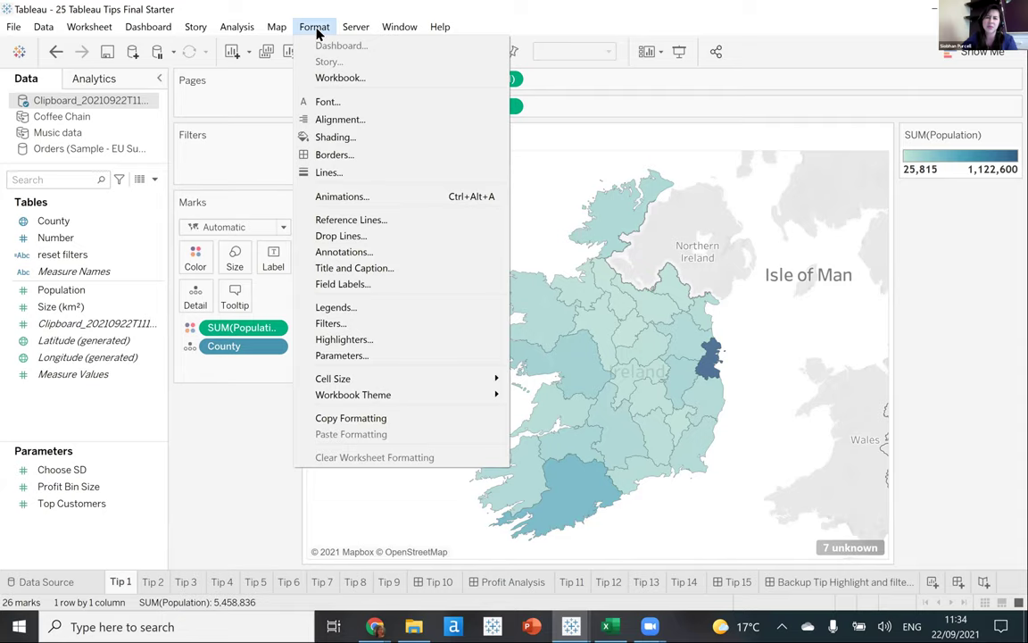
left_click(345, 79)
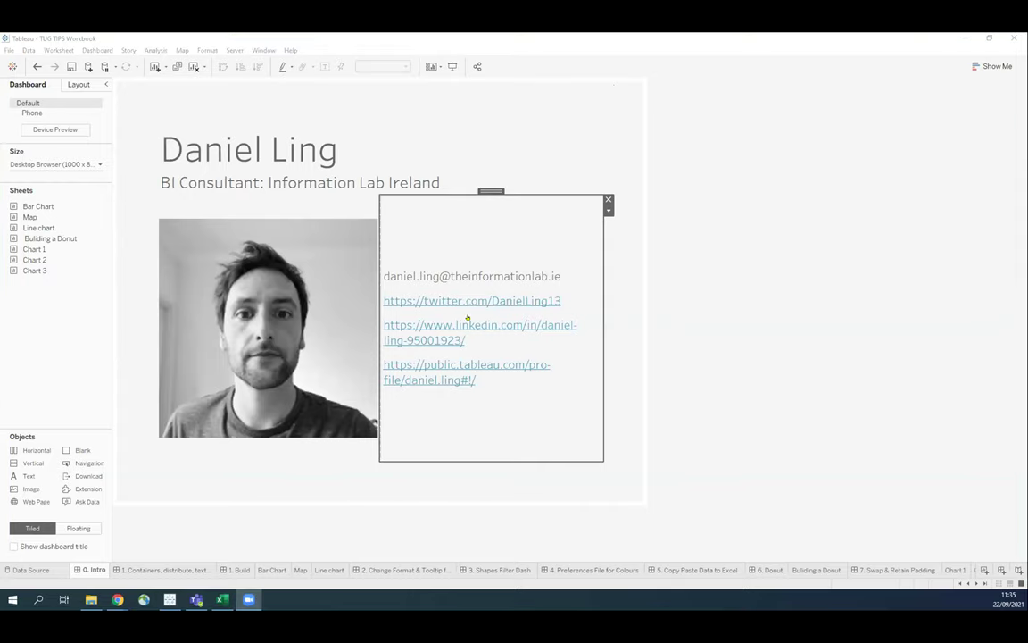
Deselect the contact text object on the 0. Intro dashboard and show the 1. Containers dashboard of fast food chains.
left_click(566, 106)
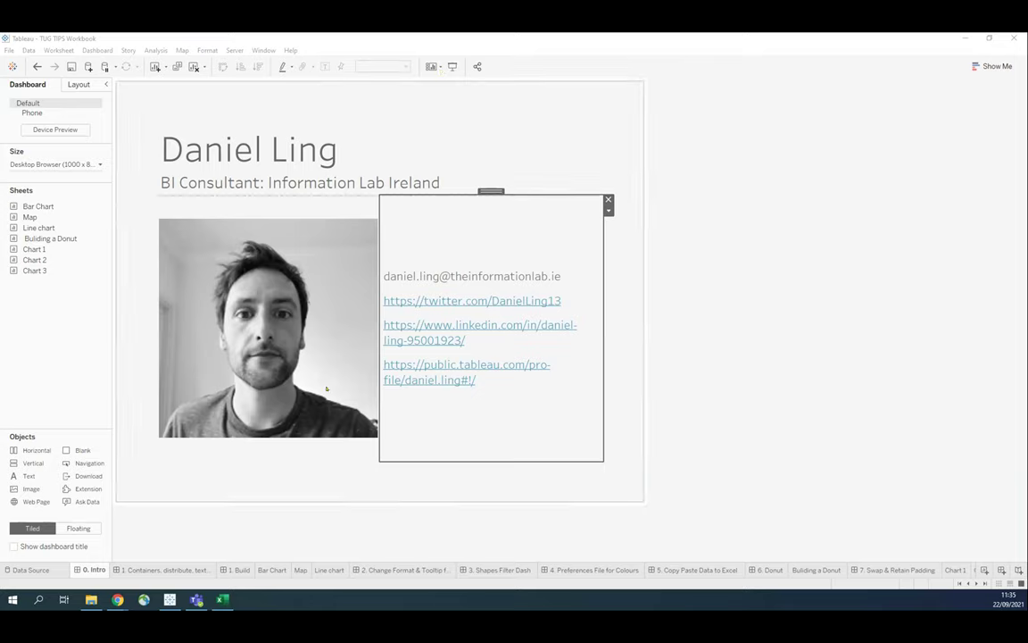
left_click(747, 458)
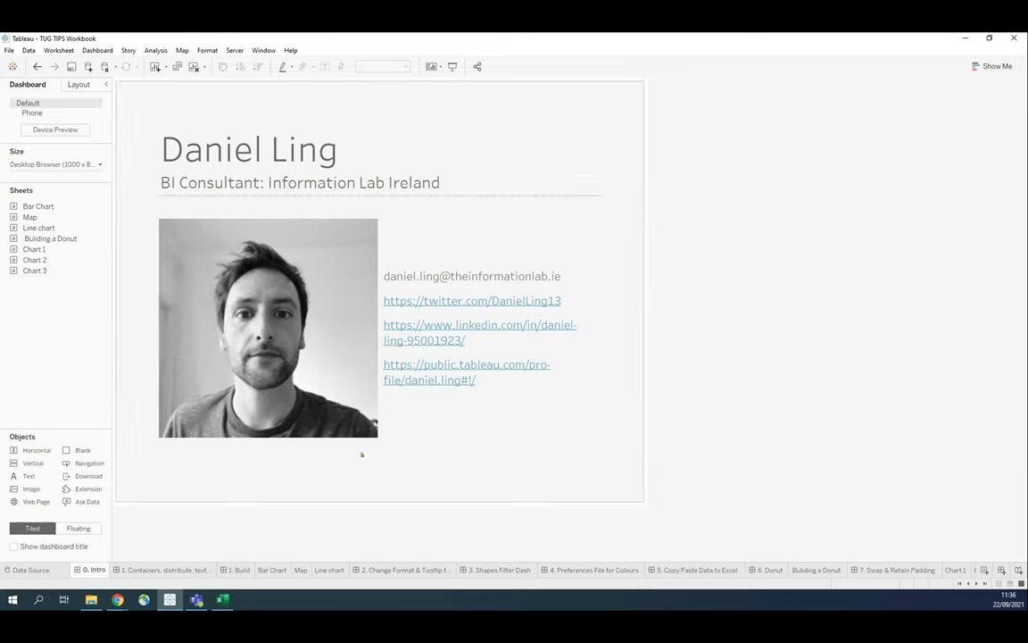
left_click_drag(38, 227, 524, 483)
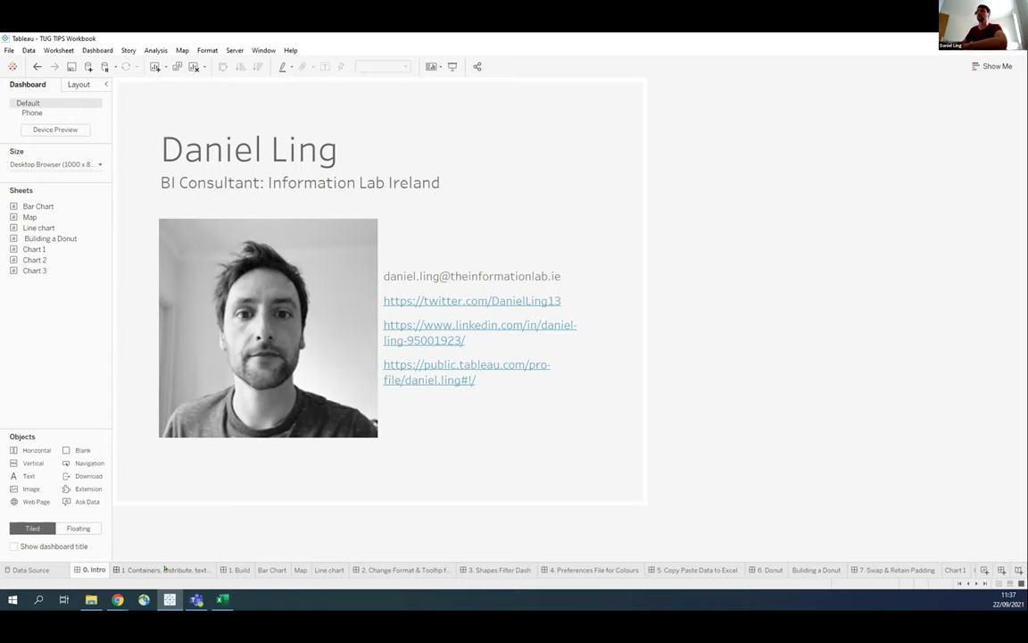
left_click(165, 569)
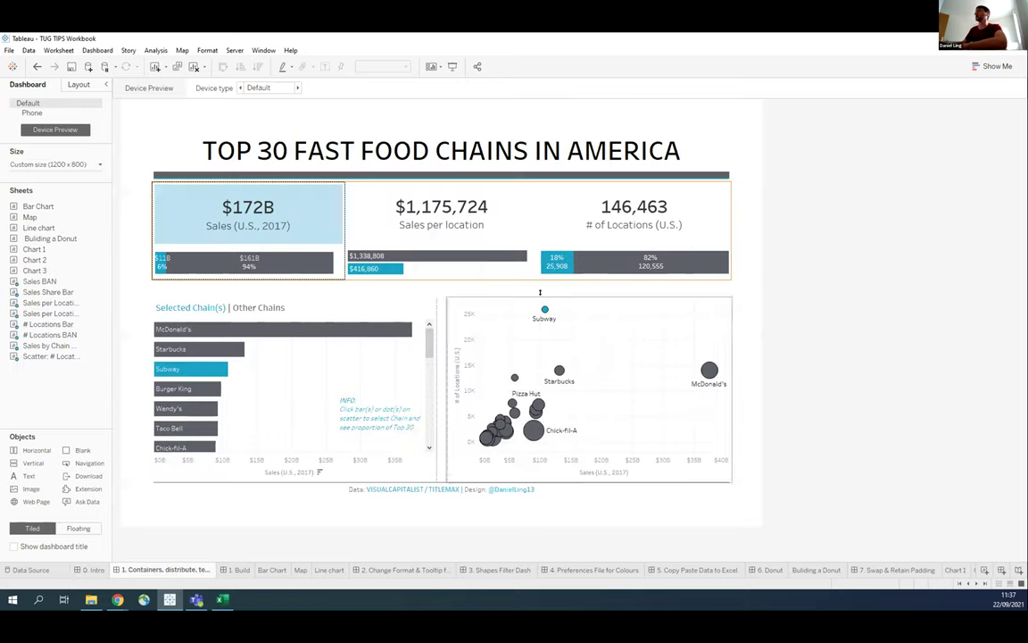
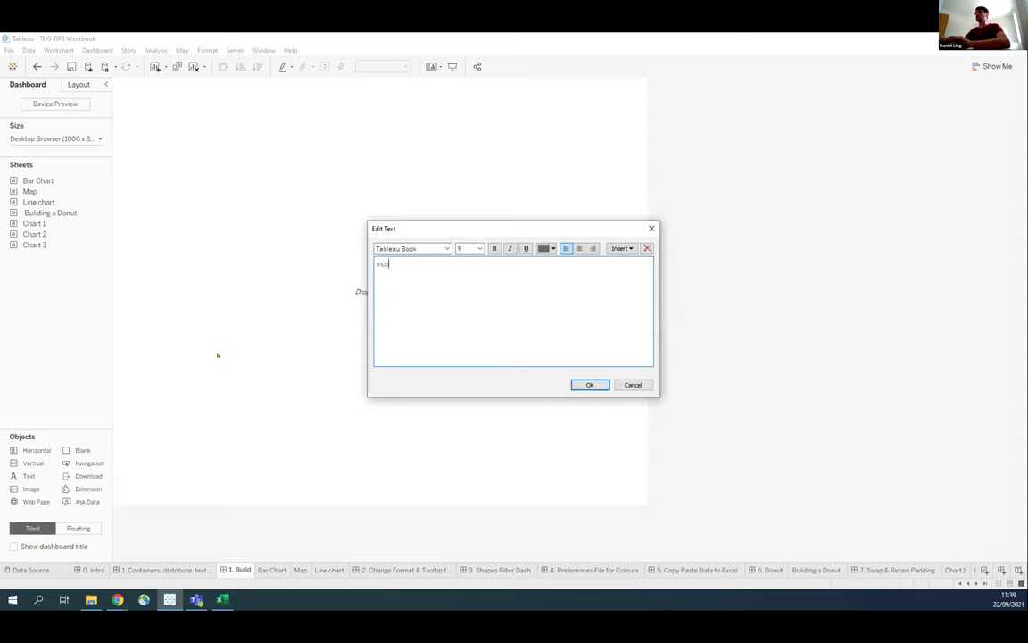
Stack text objects reading asjdasasd, lower section and bottom on the 1. Build dashboard, and insert a horizontal container above the bottom text.
left_click(590, 385)
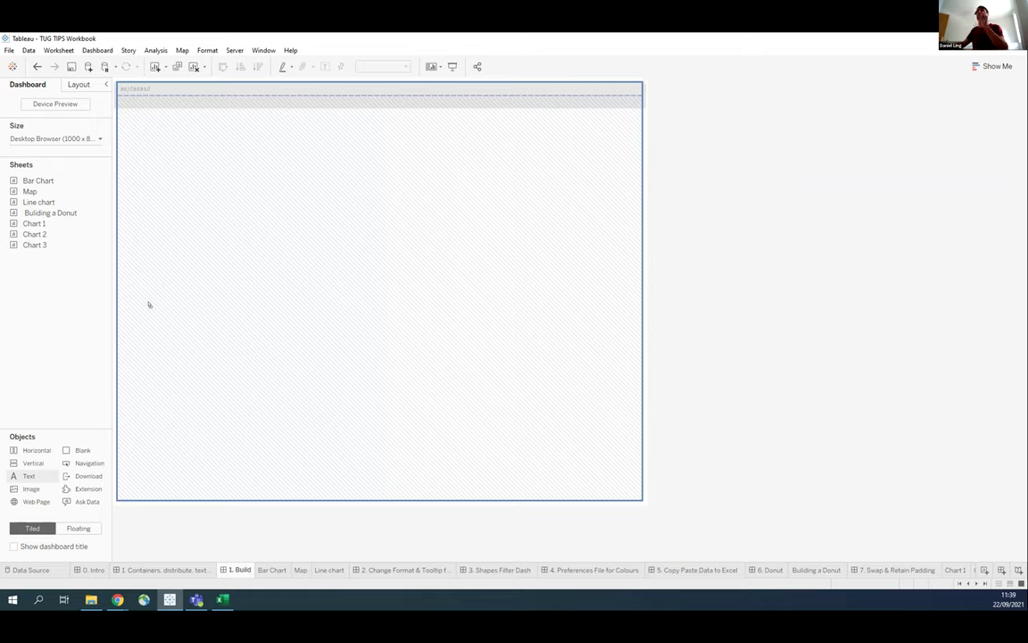
left_click_drag(149, 304, 149, 304)
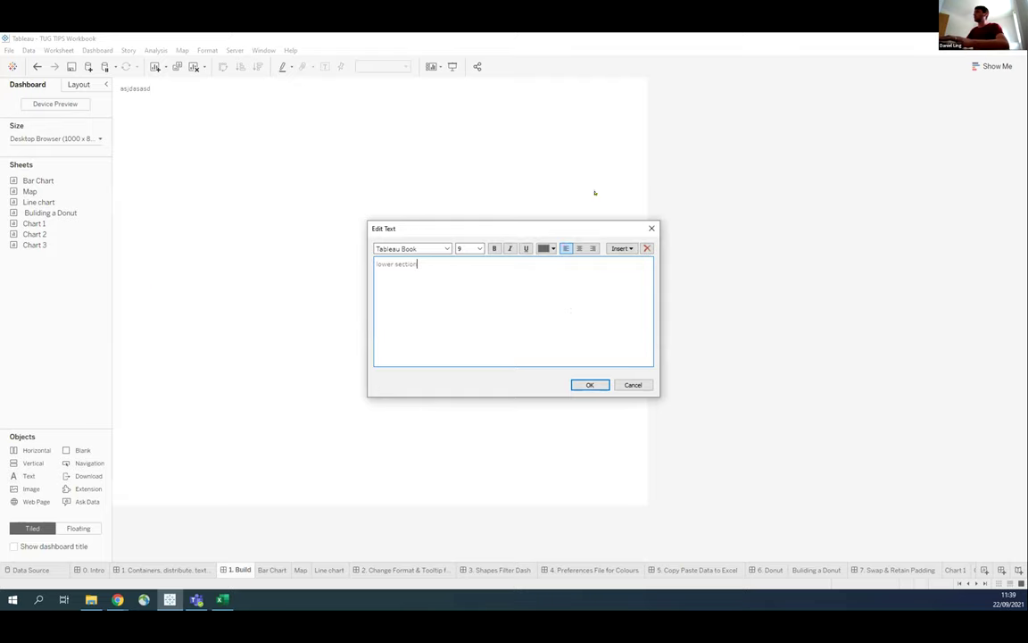
left_click(588, 384)
left_click_drag(27, 476, 190, 163)
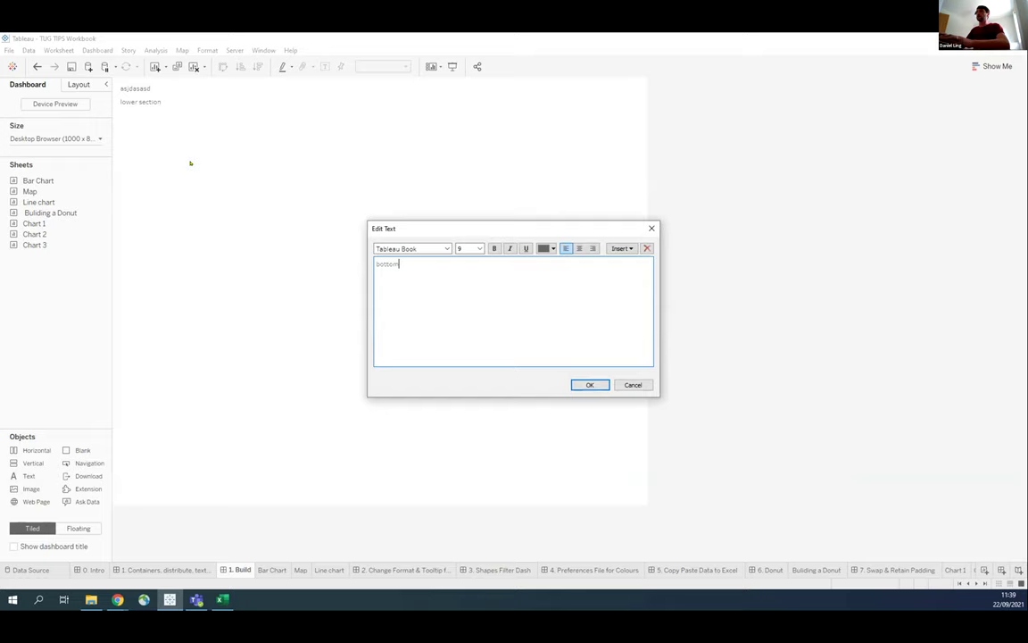
left_click(582, 389)
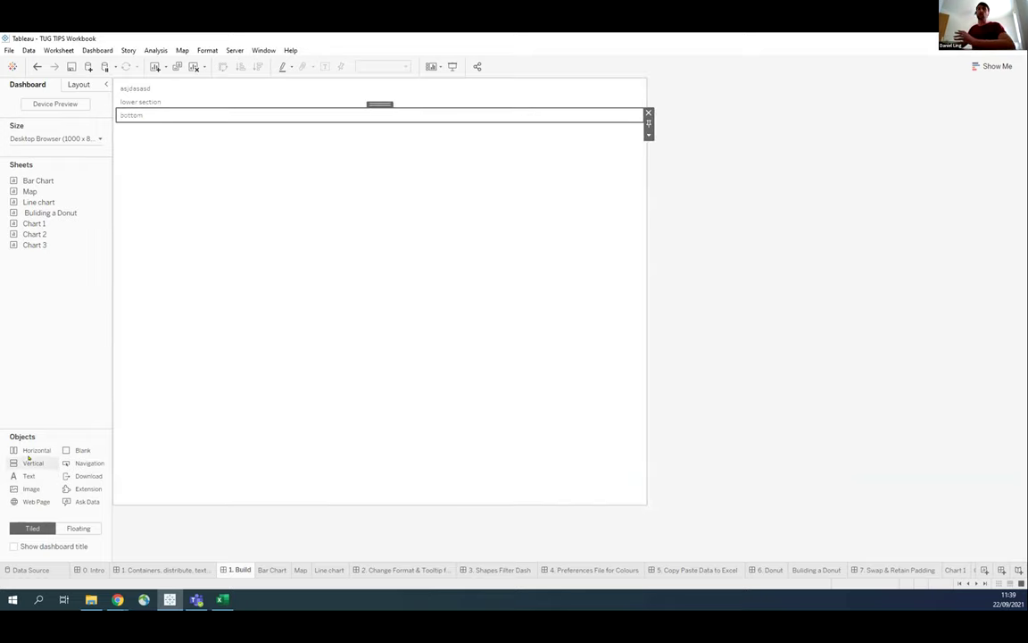
mouse_move(28, 451)
left_mouse_down()
mouse_move(147, 278)
mouse_move(227, 99)
mouse_move(226, 111)
left_mouse_up()
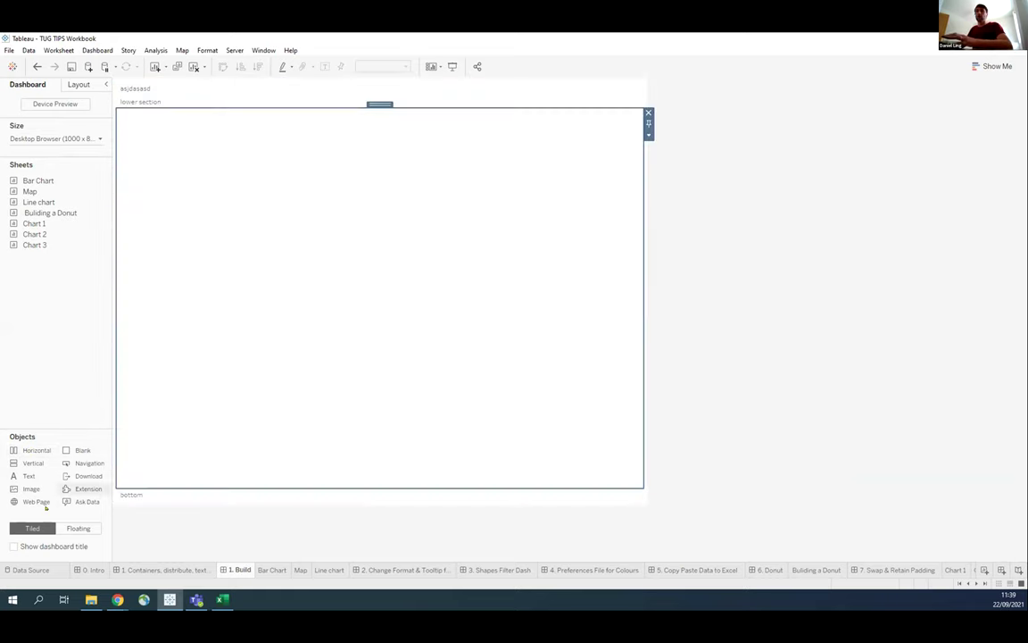
Place the Bar Chart and Map sheets side by side in the empty middle container and remove the Sales legend container.
mouse_move(38, 180)
left_mouse_down()
mouse_move(107, 174)
mouse_move(192, 188)
left_mouse_up()
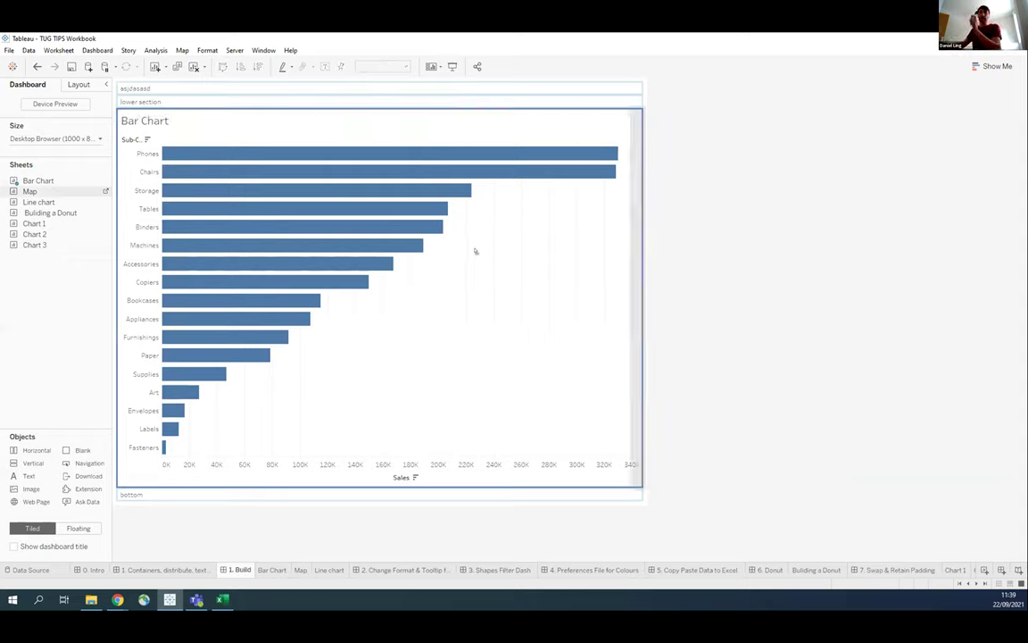
left_click_drag(482, 251, 482, 250)
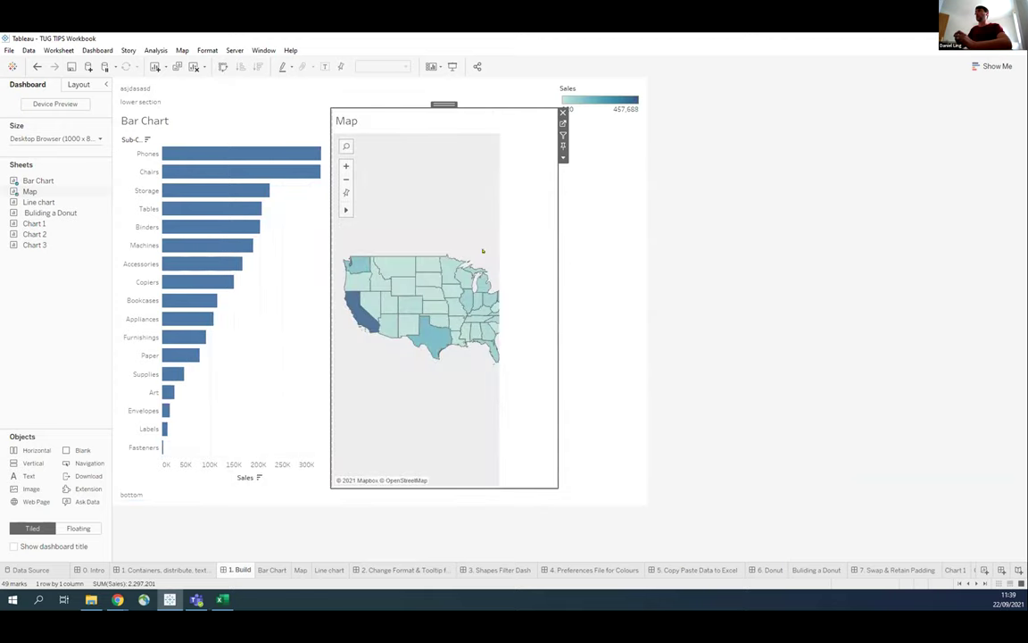
left_click(600, 87)
key("Delete")
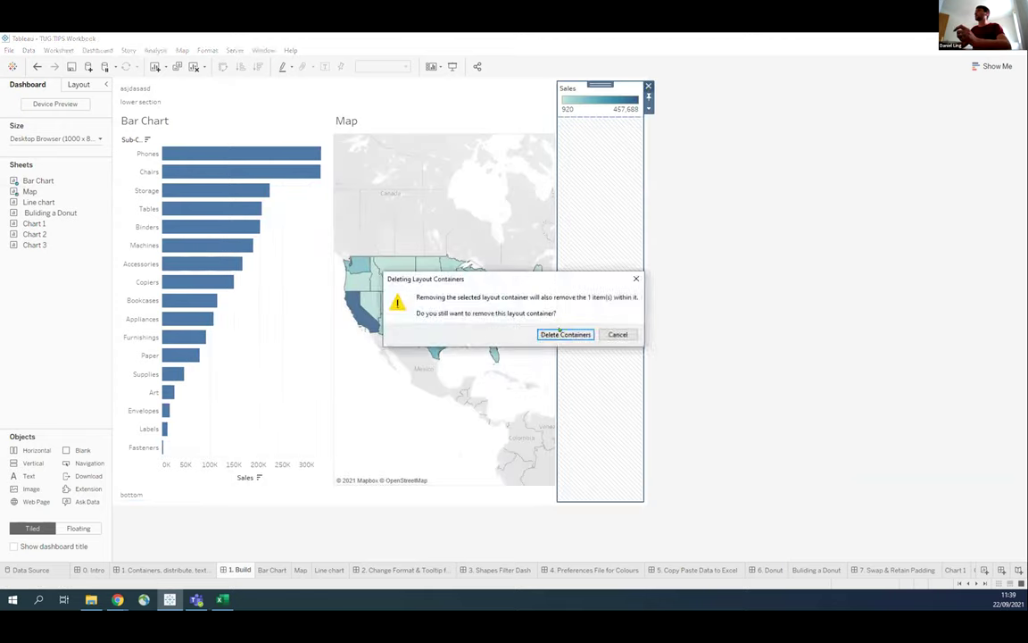
left_click(563, 332)
Select the container holding the bar chart and map and distribute its contents evenly.
left_click(489, 120)
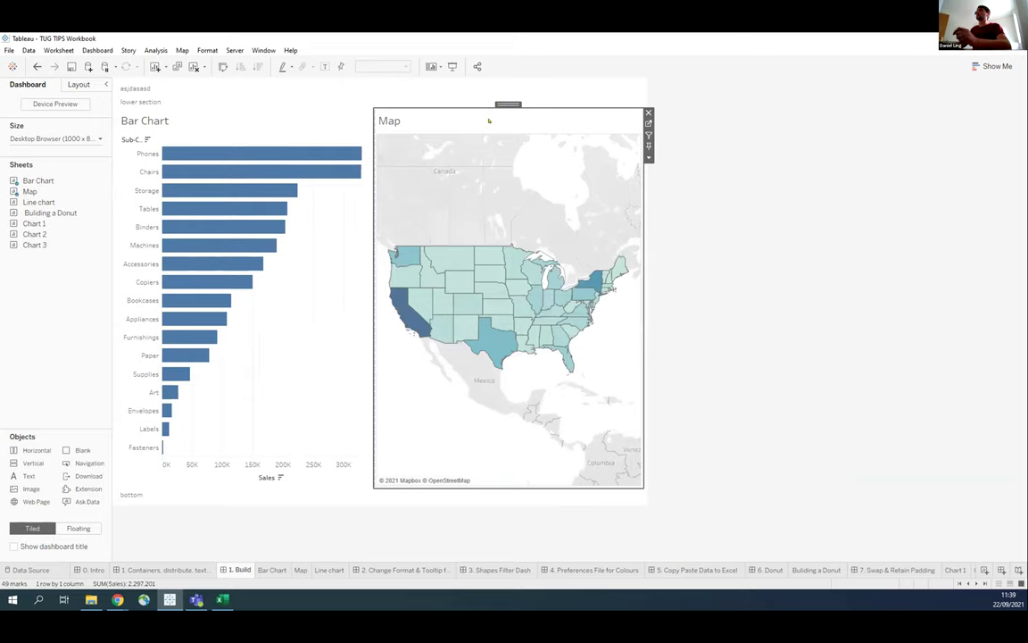
left_click_drag(502, 98, 140, 154)
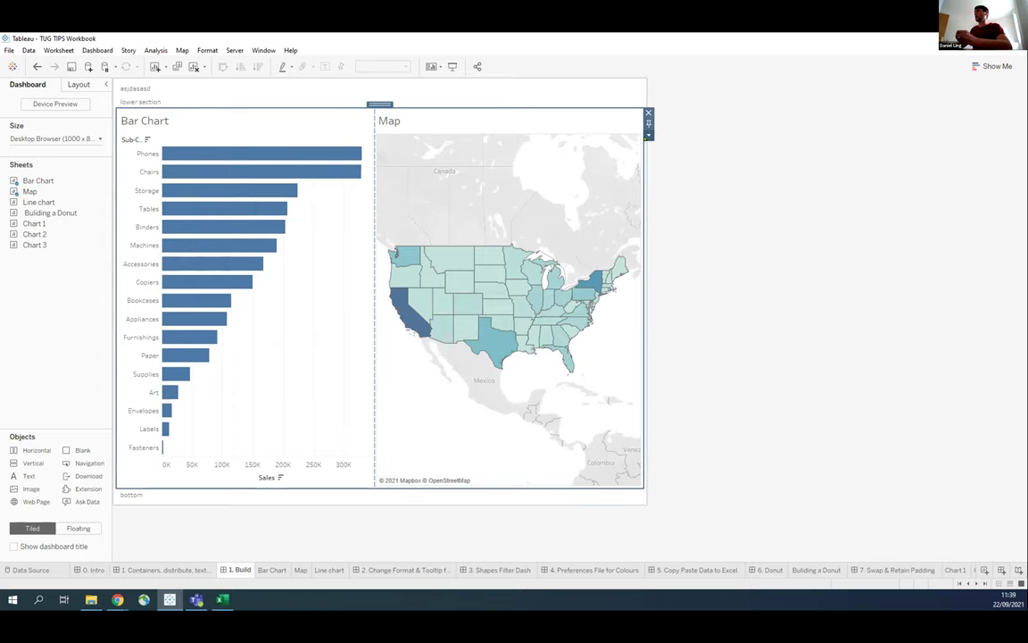
left_click(649, 135)
left_click(678, 161)
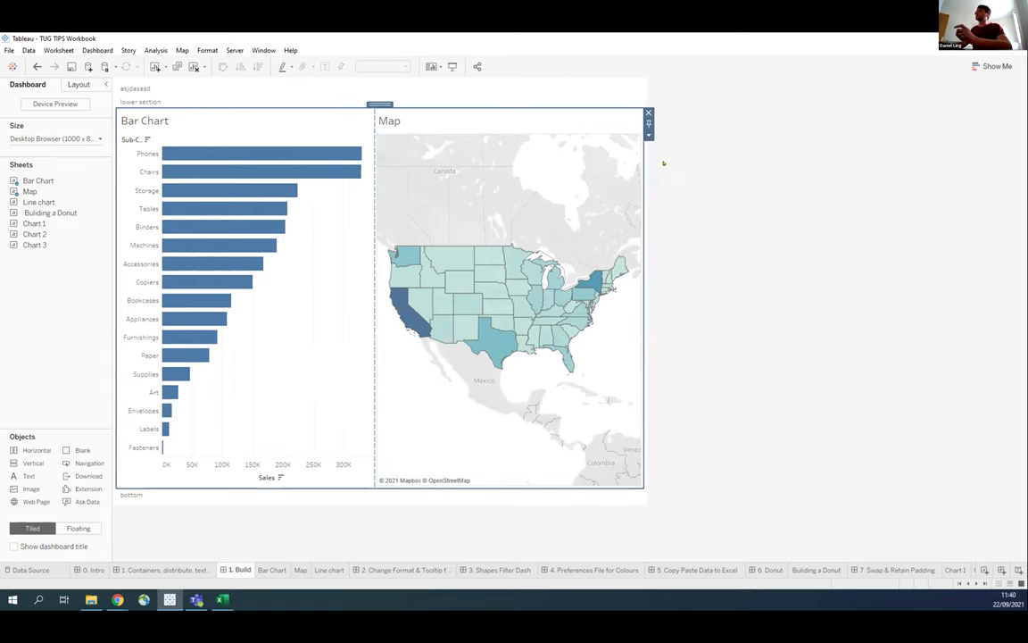
Enlarge the "lower section" text area and add the Line chart sheet directly above it.
left_click(338, 102)
left_click_drag(330, 105, 330, 198)
left_click_drag(35, 202, 266, 136)
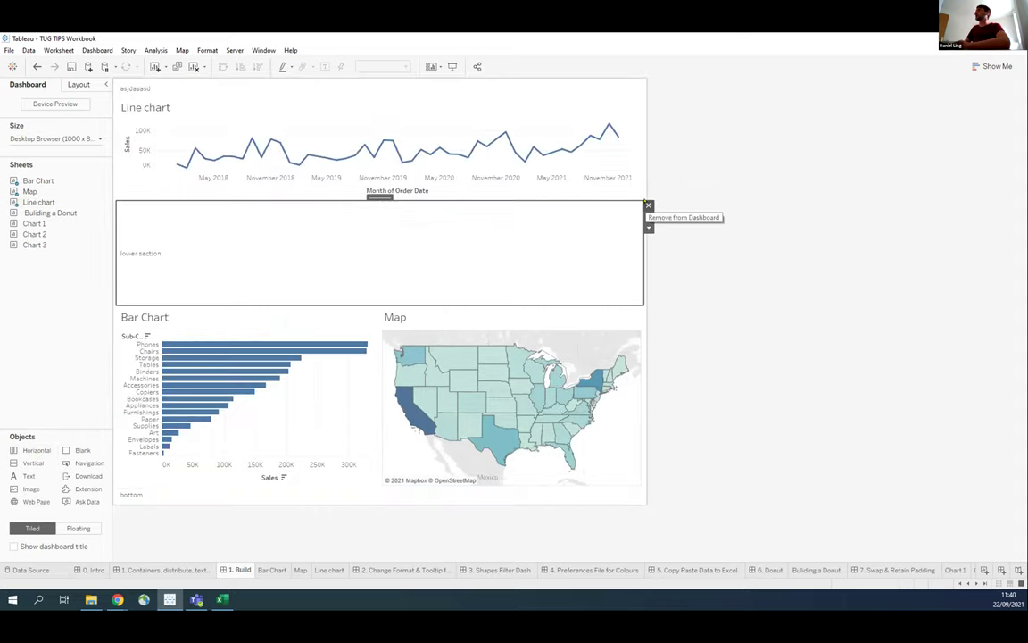
Remove the "lower section", "asjdasasd" and "bottom" placeholder texts from the dashboard.
left_click(649, 205)
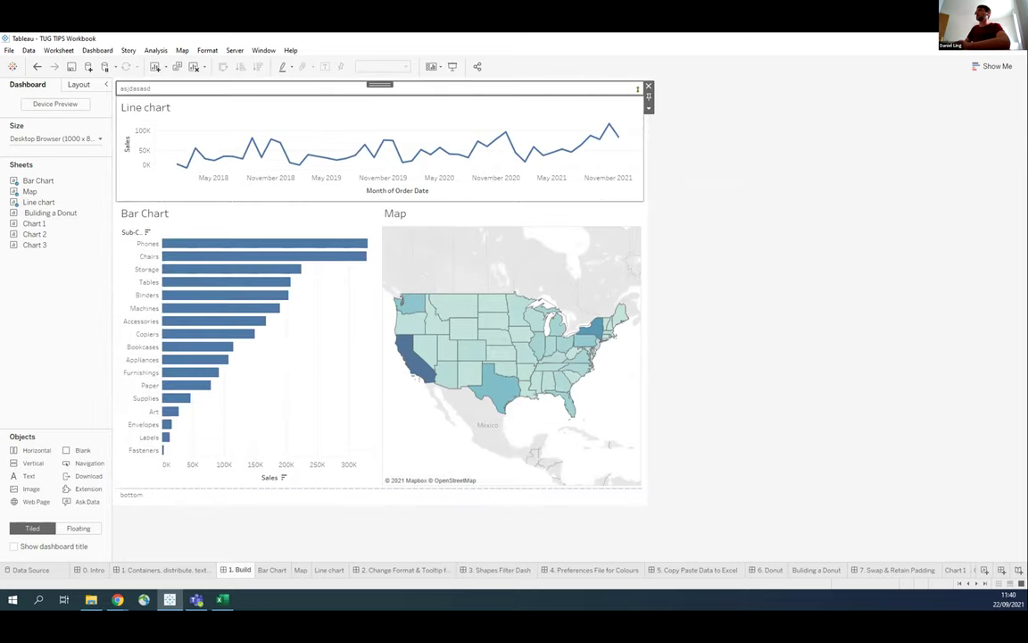
left_click(648, 86)
left_click(241, 471)
left_click(268, 489)
left_click(649, 488)
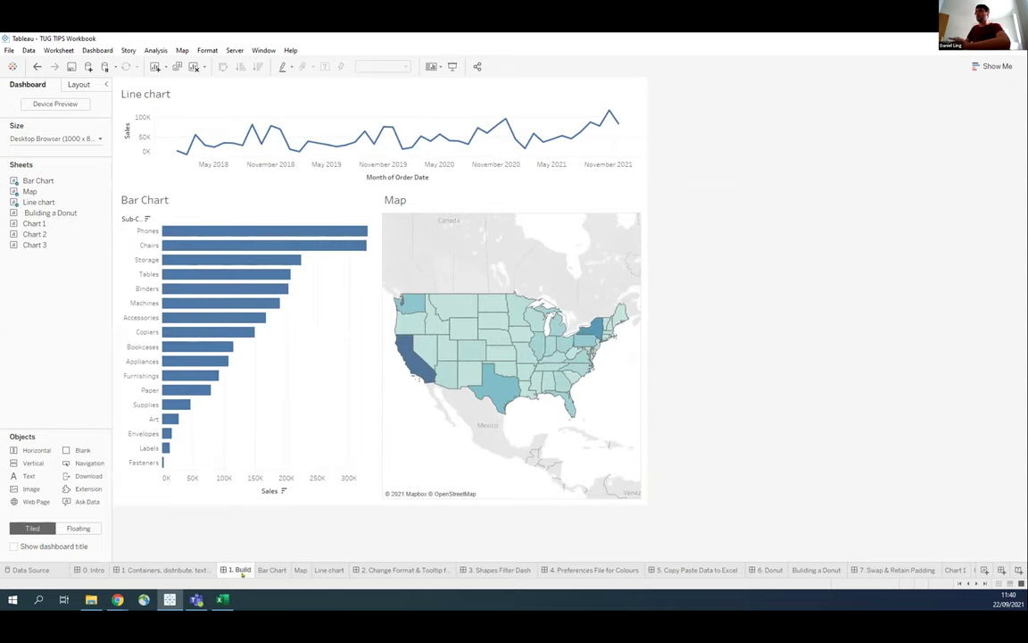
Open the "2. Change Format & Tooltip" dashboard, view the Sales by Chain Bar Chart's worksheet and return to the dashboard.
left_click(386, 569)
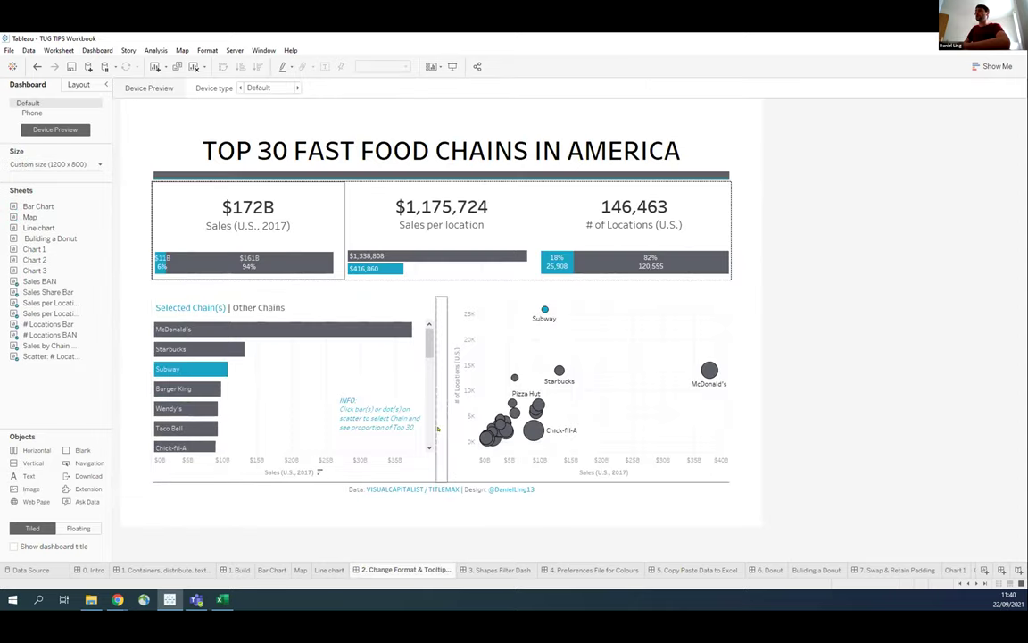
left_click(430, 446)
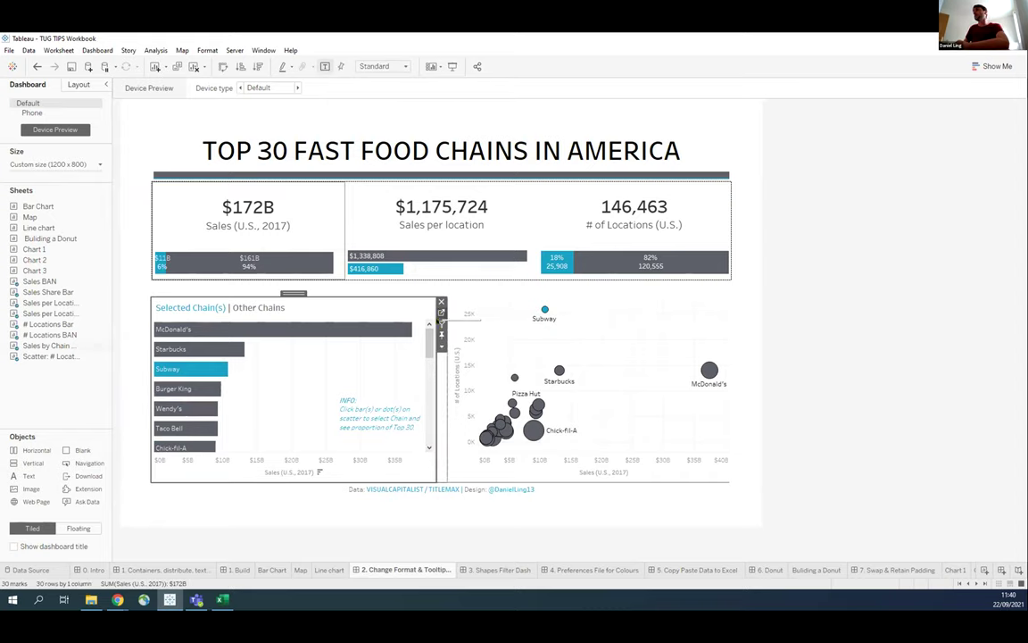
left_click(441, 313)
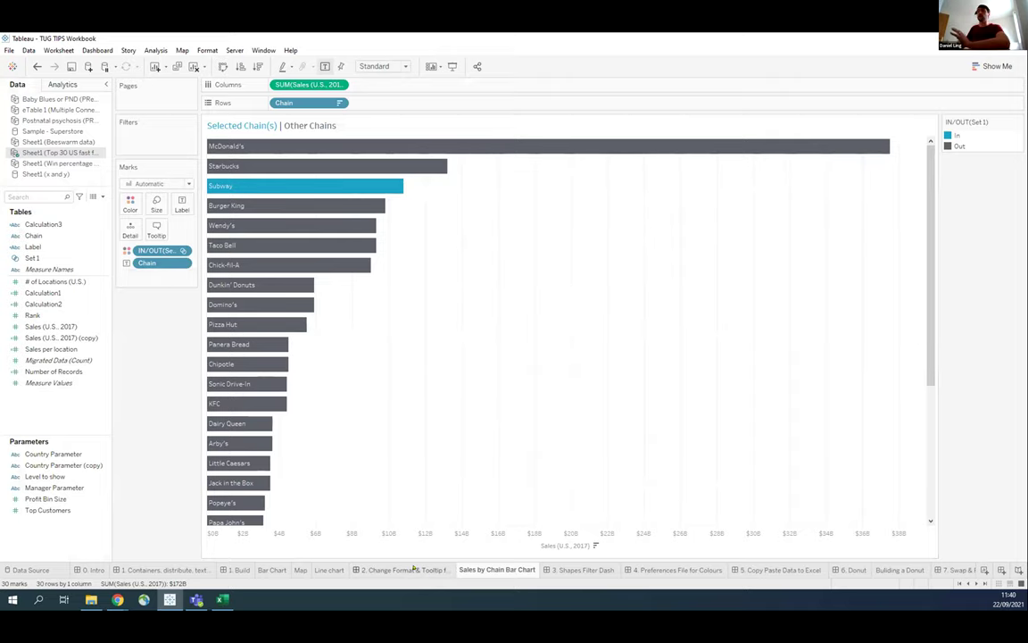
left_click(414, 568)
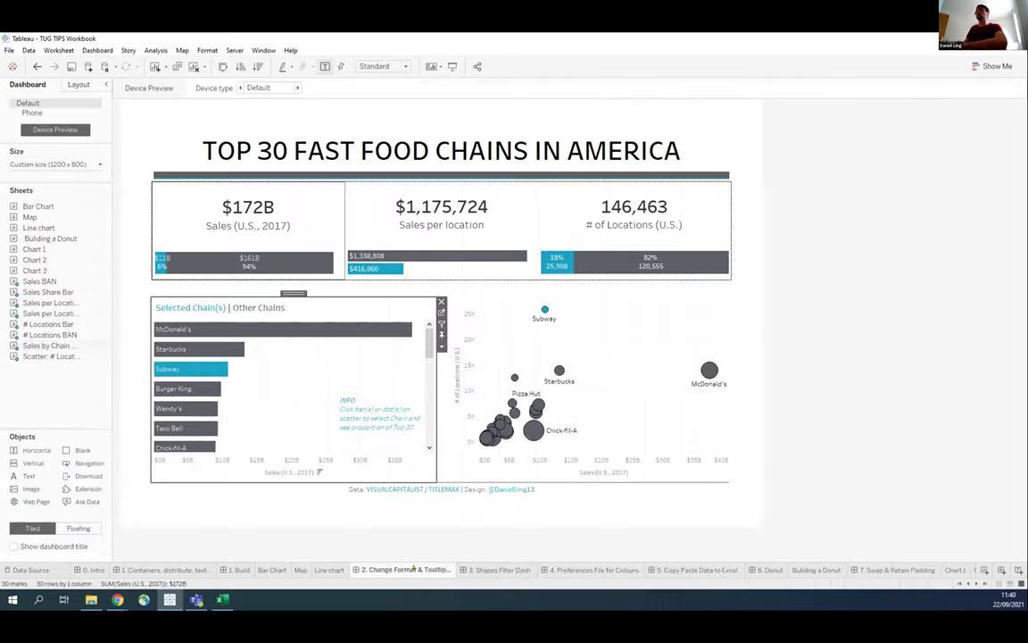
View the tooltip settings of the Sales per location bars from the dashboard and close them without changes.
left_click(490, 261)
left_click(57, 50)
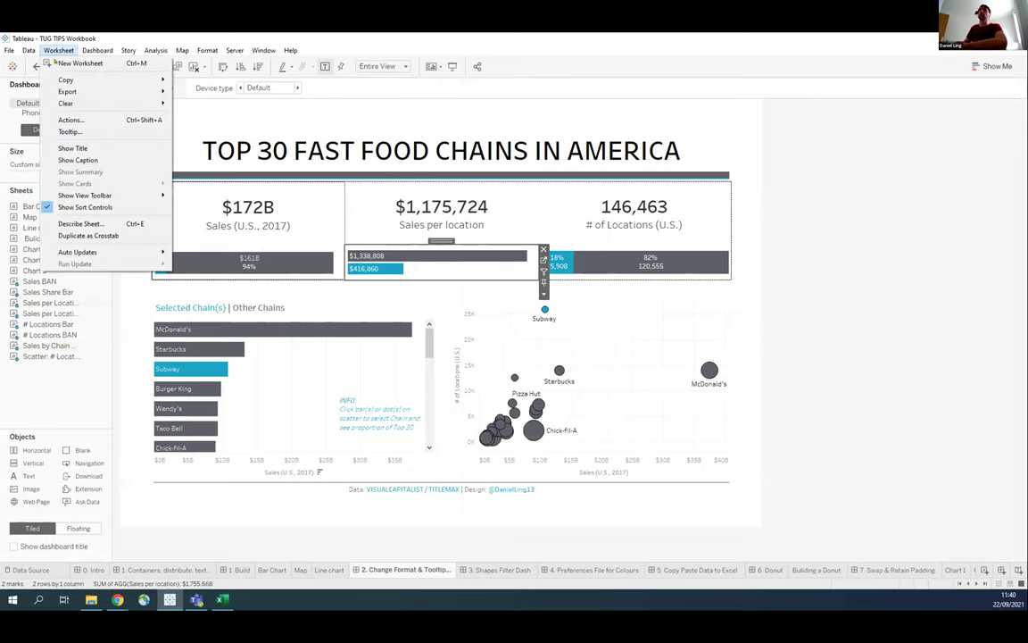
left_click(71, 131)
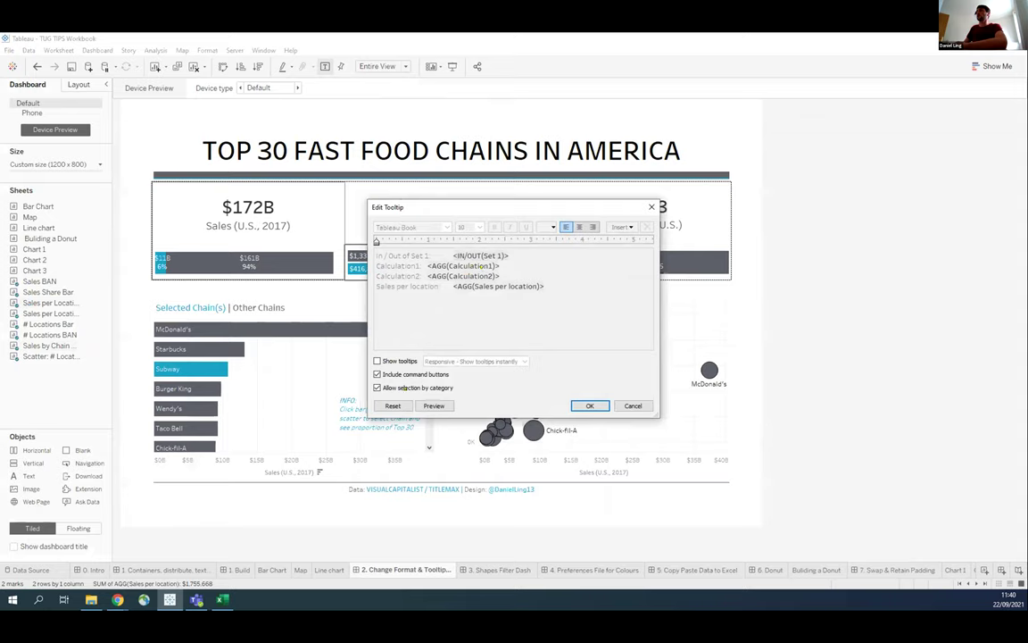
left_click(631, 406)
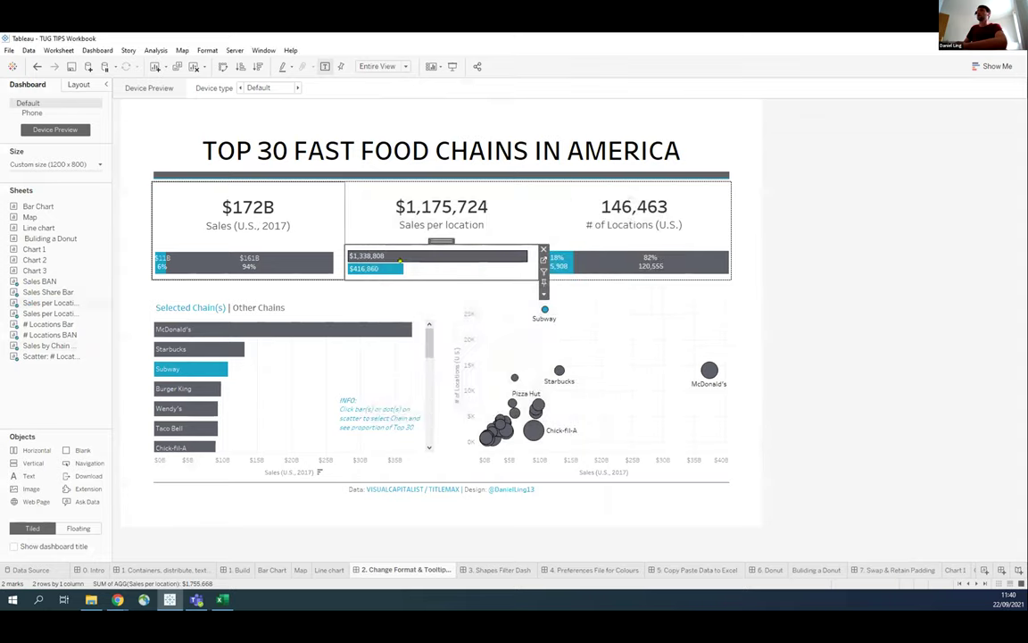
Set the default worksheet font colour of the Sales by Chain bar chart to orange from within the dashboard.
left_click(372, 361)
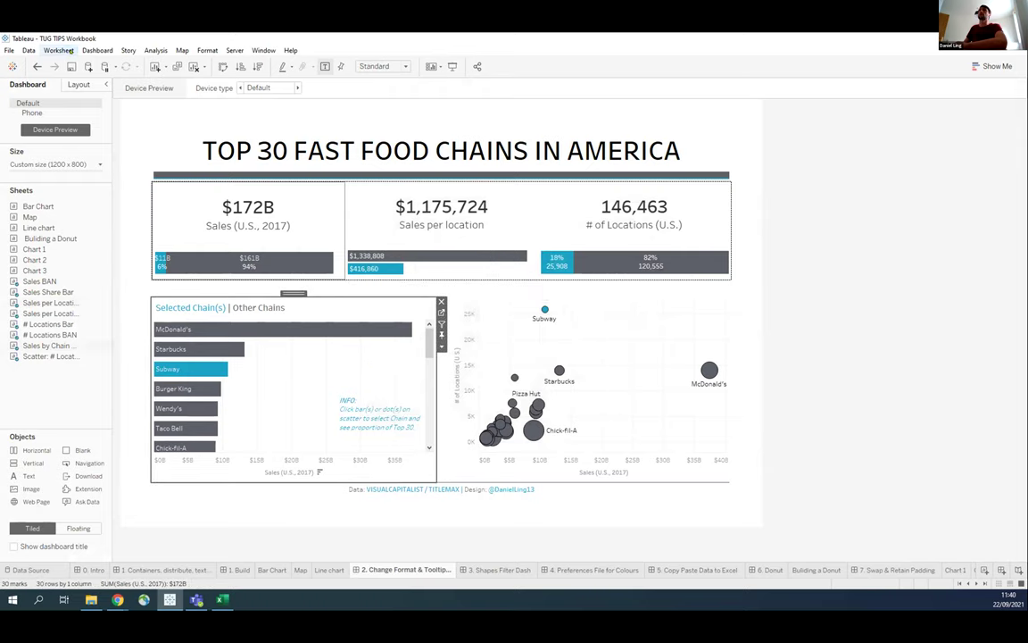
left_click(59, 50)
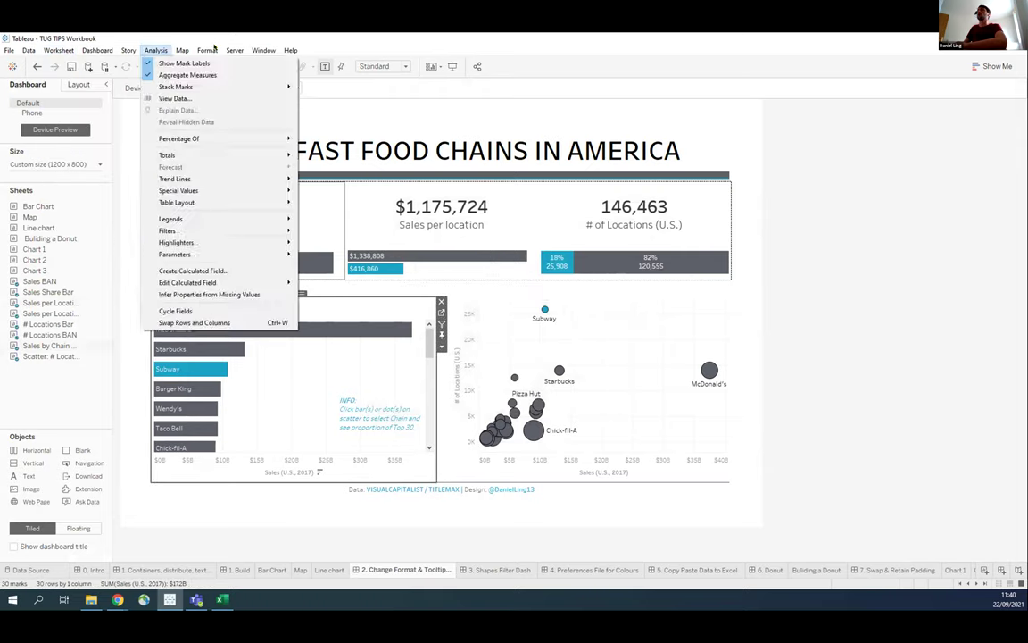
mouse_move(207, 50)
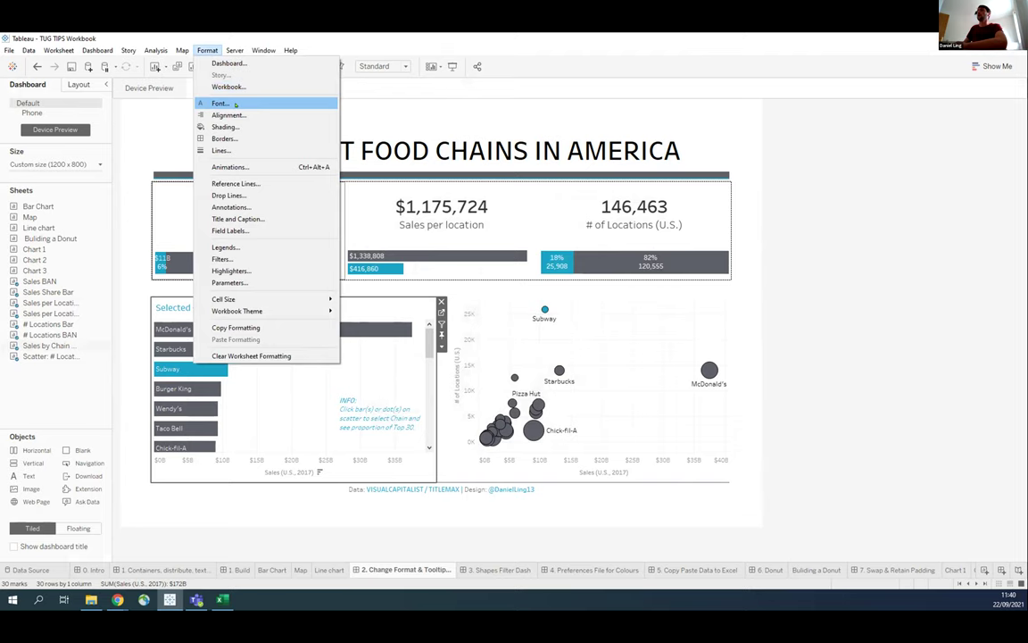
left_click(219, 103)
left_click(79, 151)
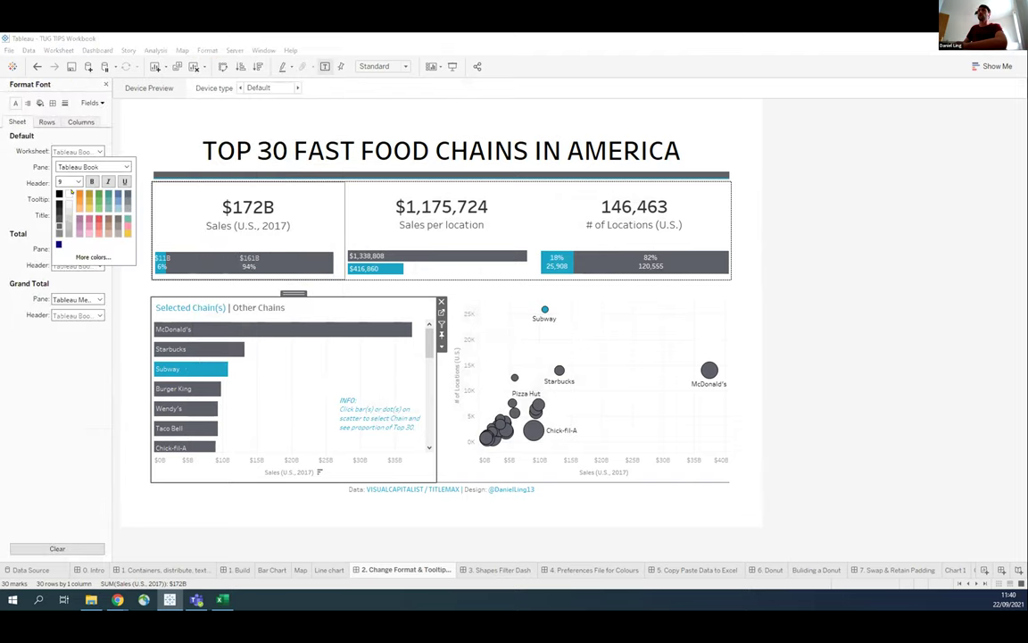
left_click(79, 193)
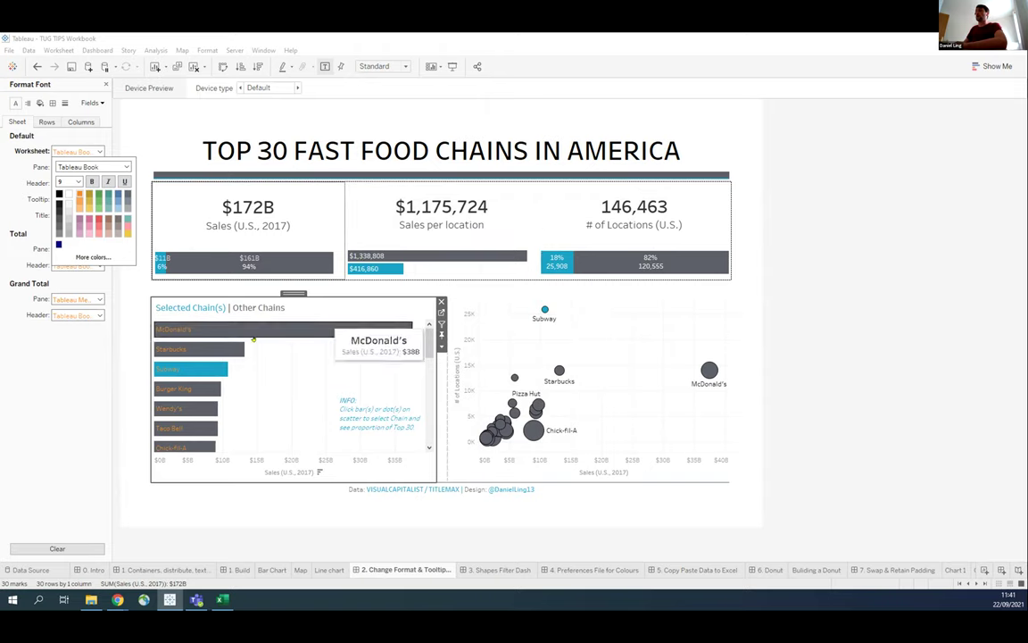
Open the "3. Shapes Filter Dash" dashboard and examine the TUG Examples folder under My Tableau Repository > Shapes in File Explorer.
left_click(500, 570)
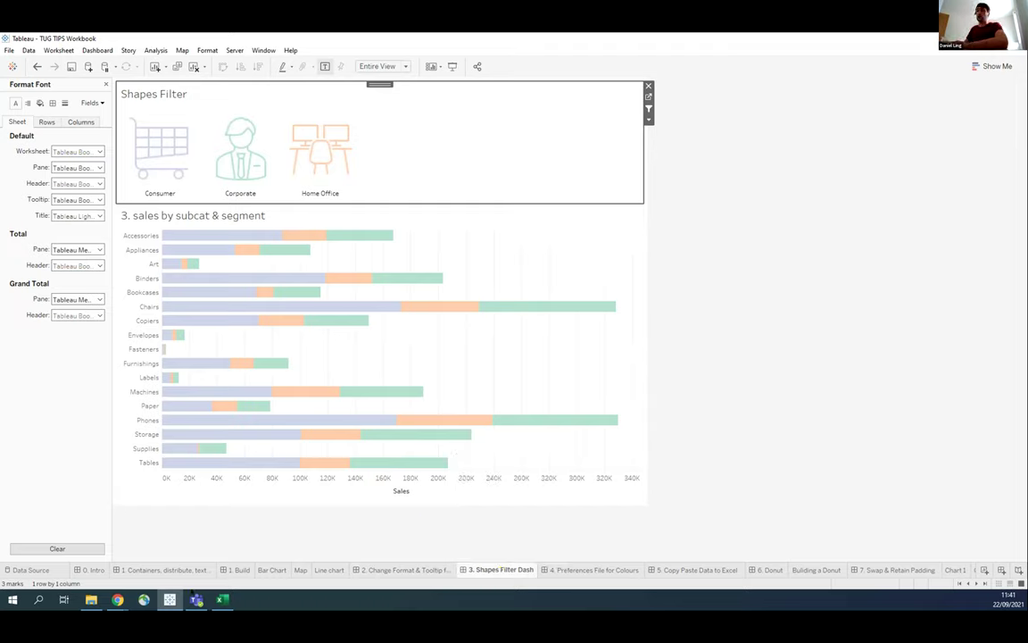
left_click(91, 599)
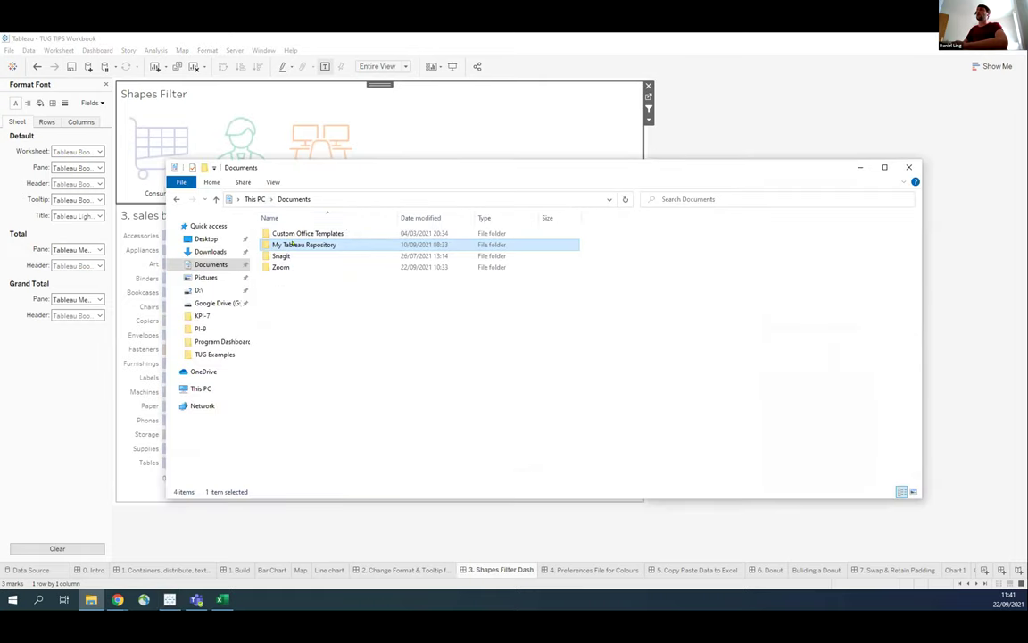
double_click(292, 243)
double_click(284, 323)
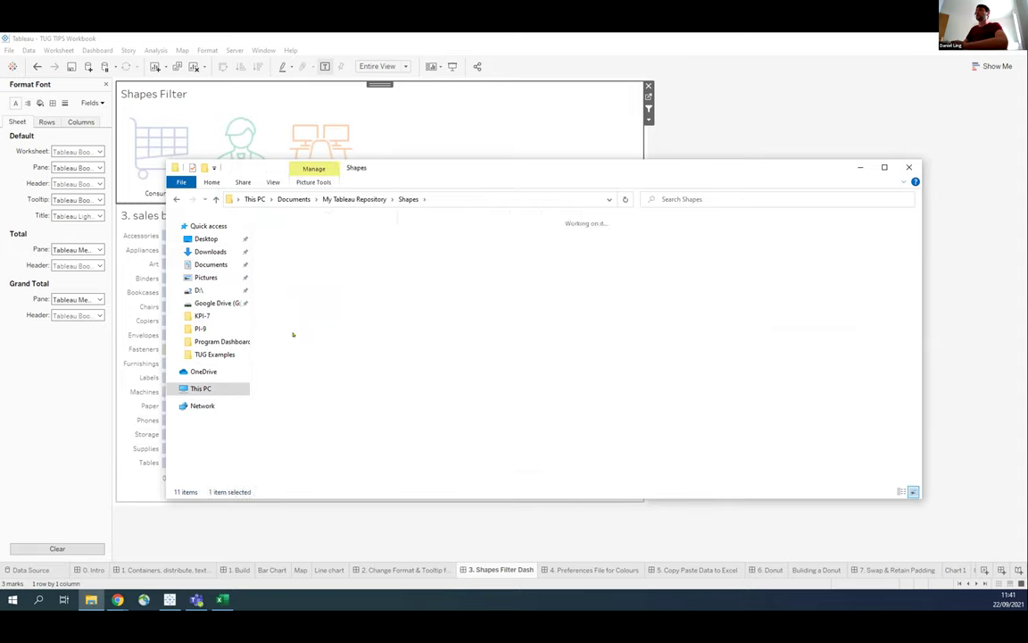
double_click(292, 334)
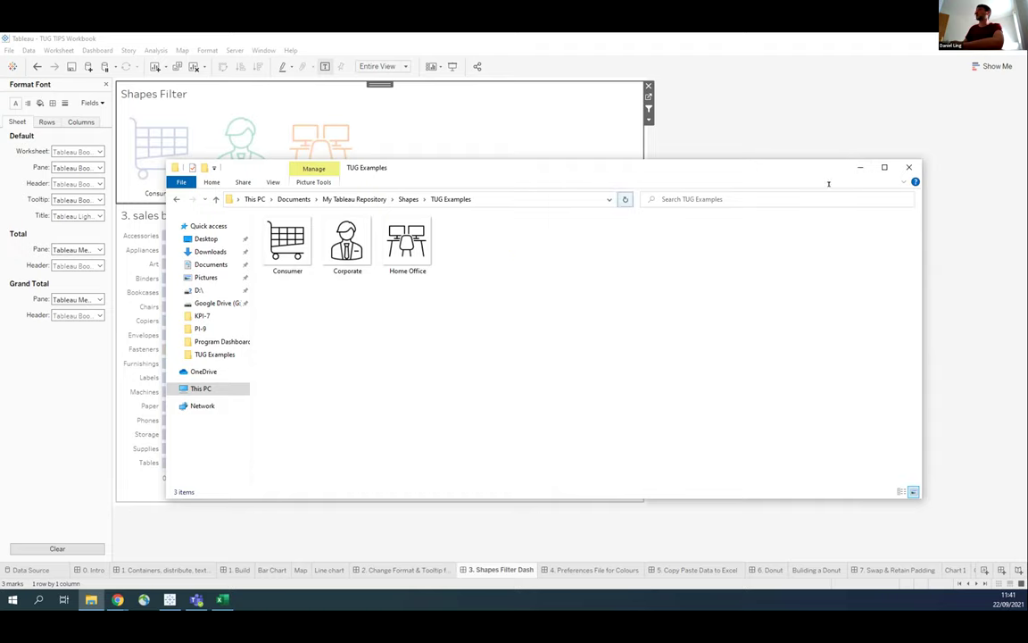
left_click(765, 147)
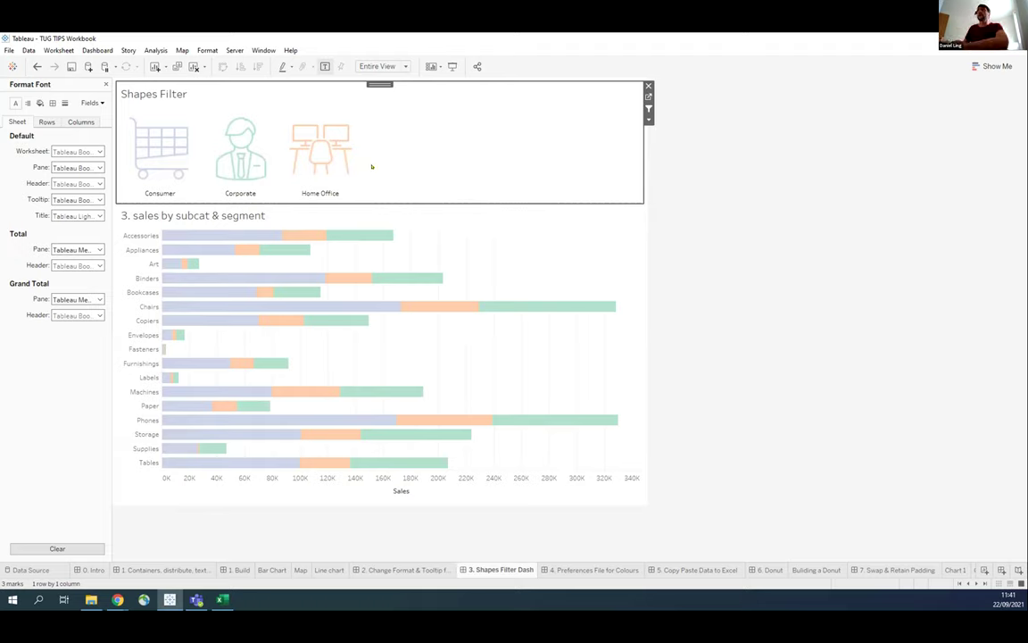
Test the Shapes Filter by selecting segment icons such as Consumer and Corporate, and clear the selection.
mouse_move(331, 165)
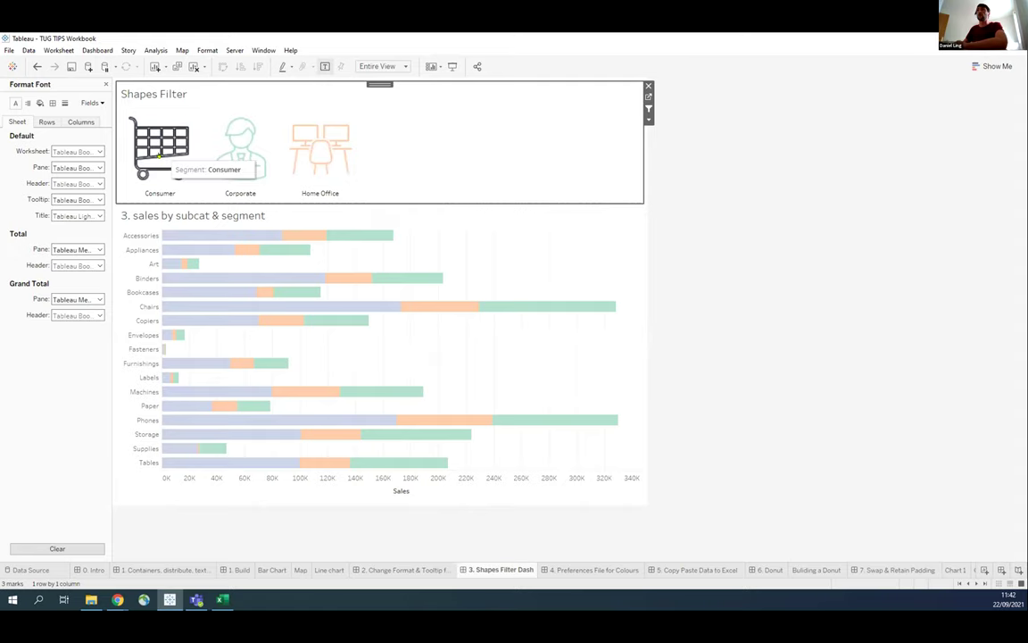
left_click(159, 155)
left_click(159, 152)
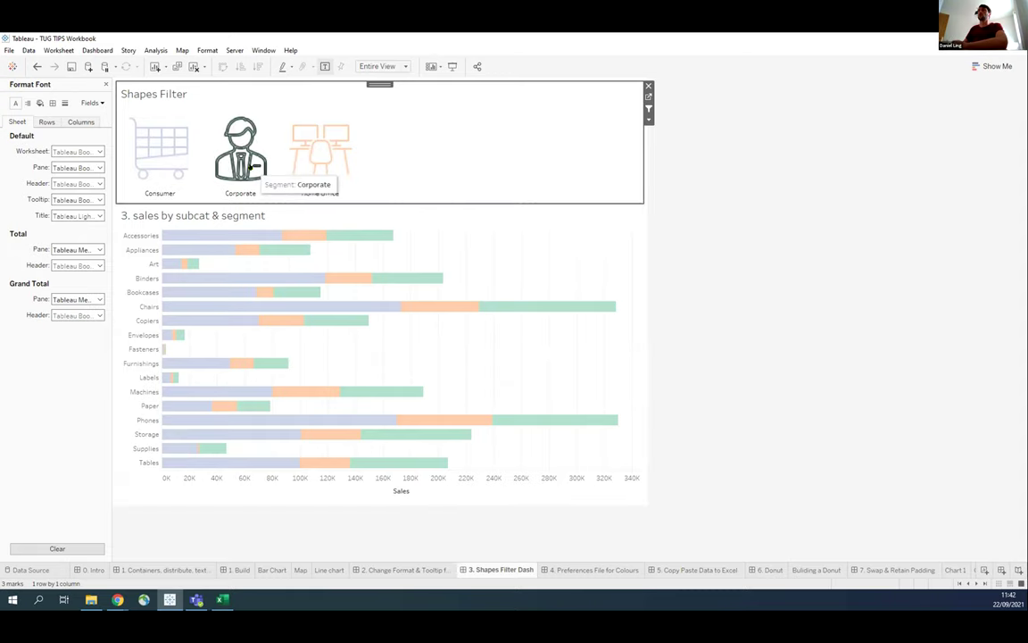
left_click(219, 141)
left_click(296, 152)
left_click(183, 143)
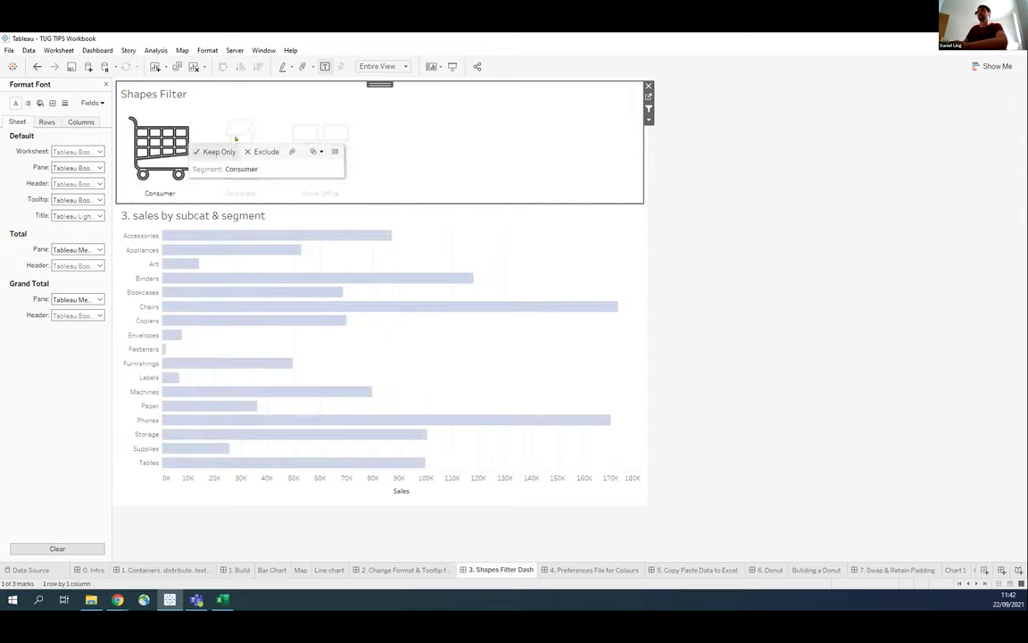
left_click(239, 139)
left_click(240, 132)
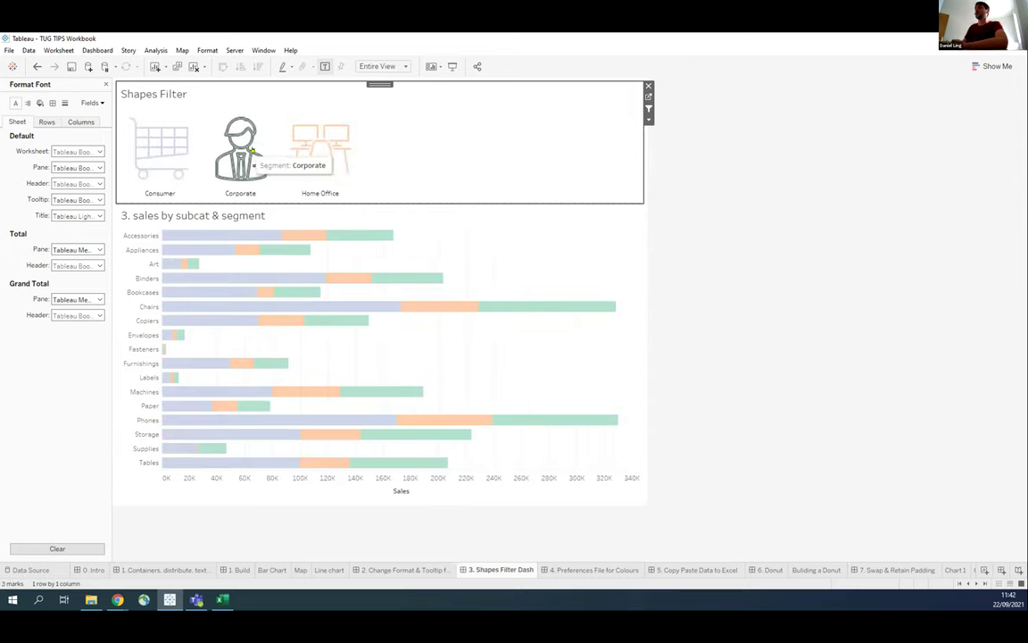
Create a new worksheet after the "3. Shapes Filter Dash" dashboard and add Segment to the marks' detail.
right_click(505, 571)
left_click(507, 344)
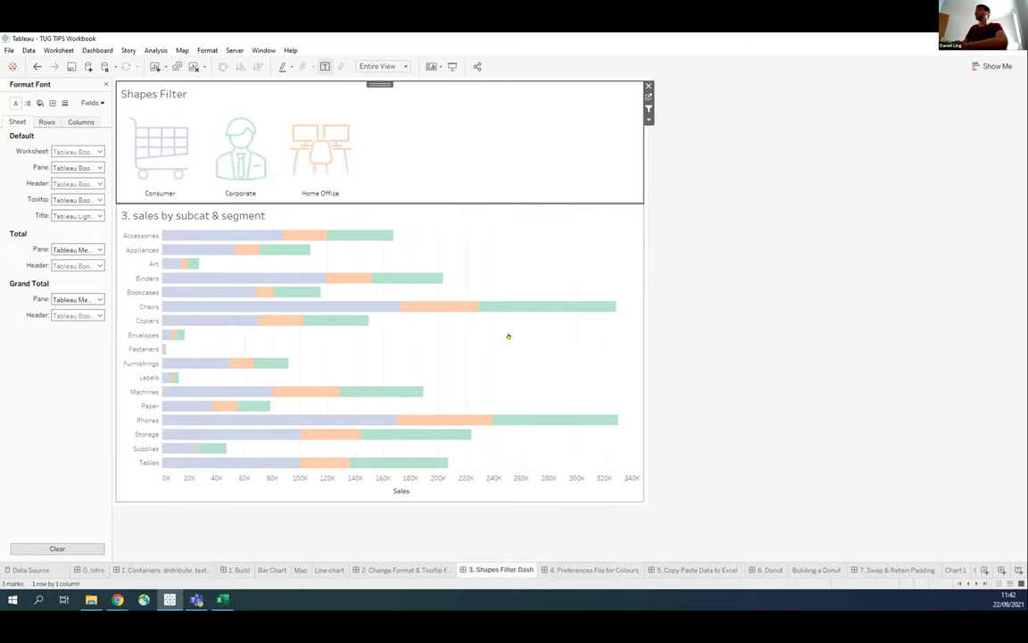
left_click_drag(47, 303, 130, 229)
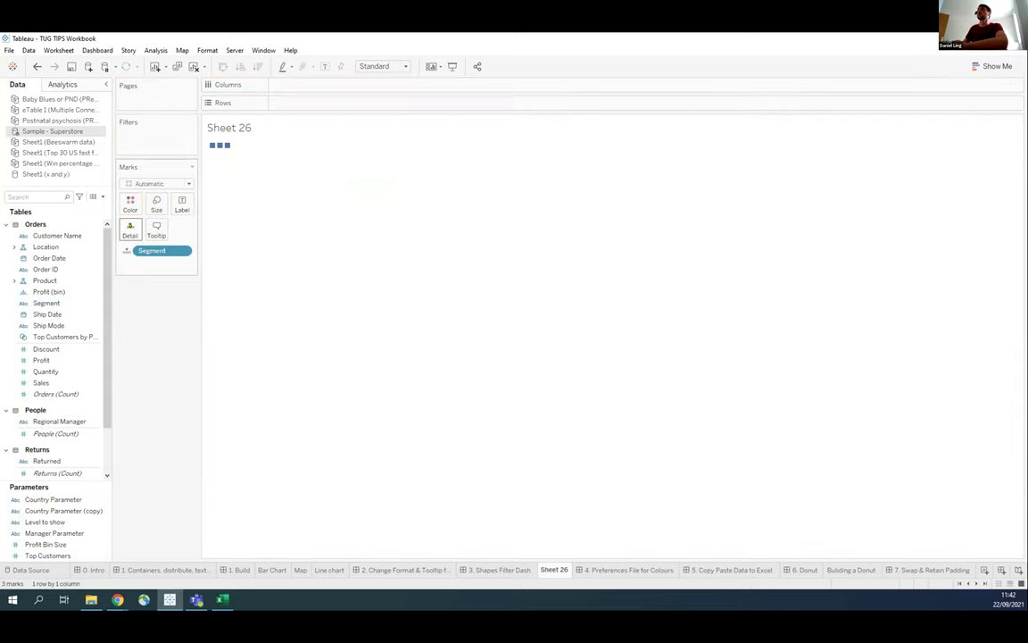
Change the Sheet 26 mark type to Shape and assign Segment to the marks' shape while keeping it on detail.
left_click(157, 183)
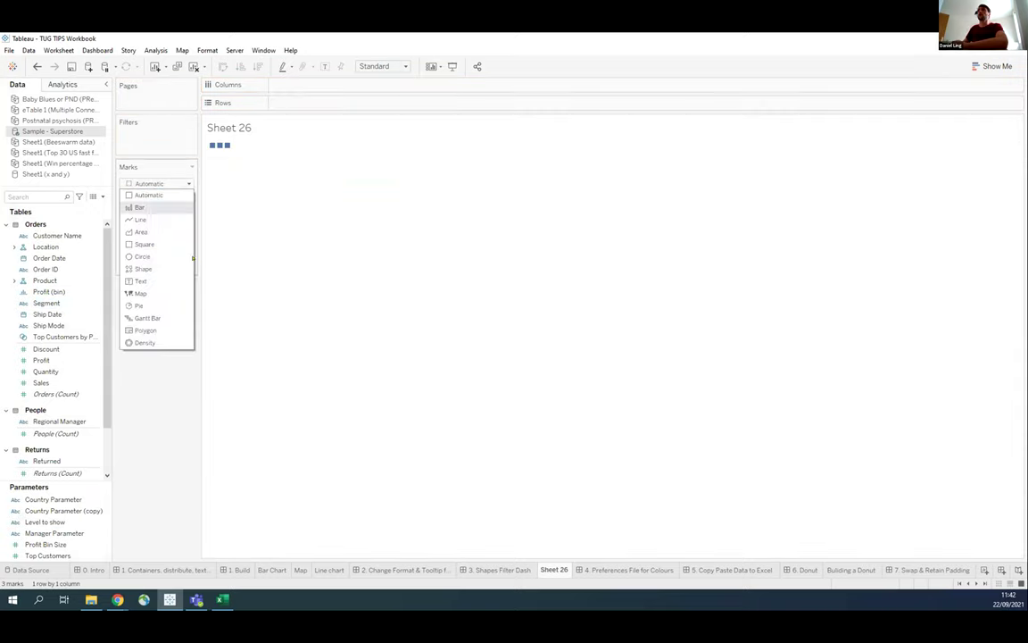
left_click(145, 269)
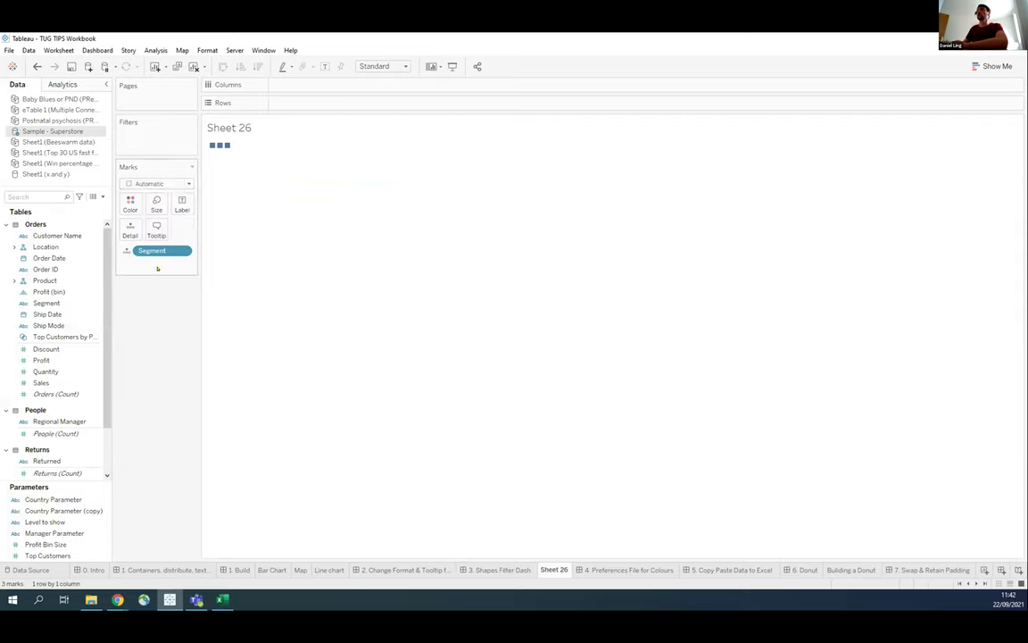
left_click(182, 230)
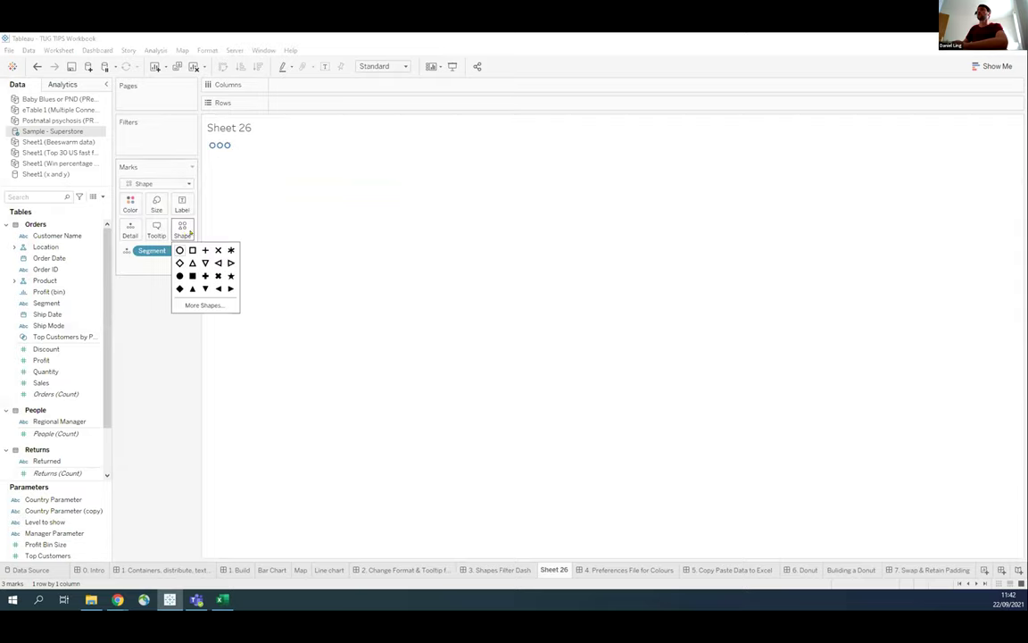
left_click(203, 305)
left_click(577, 419)
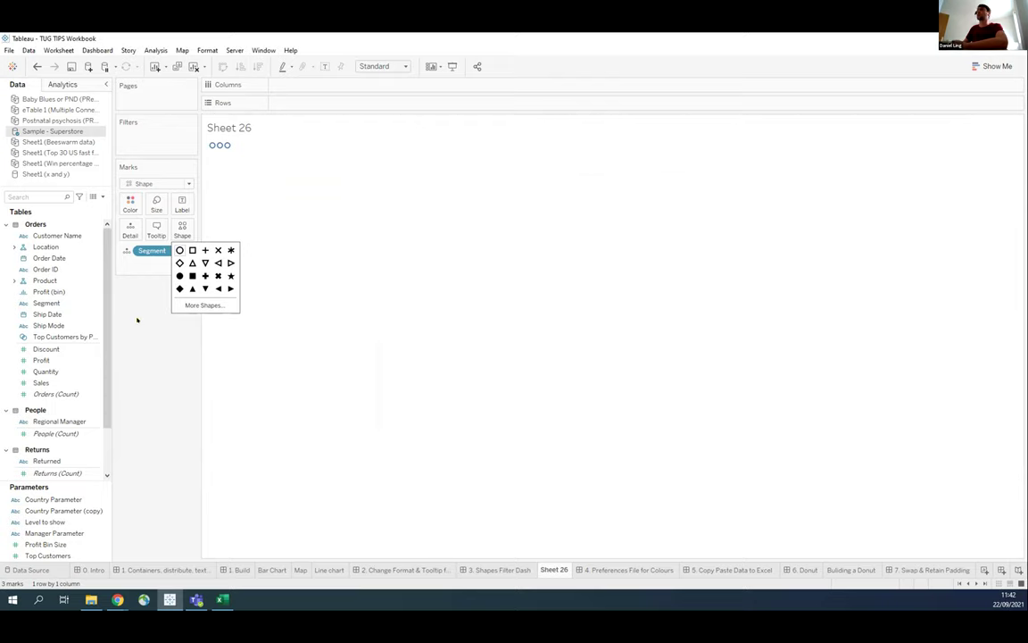
left_click_drag(153, 250, 182, 228)
Assign the TUG Examples shapes to the segments: shopping cart for Consumer, businessman for Corporate and office desks for Home Office.
left_click(182, 227)
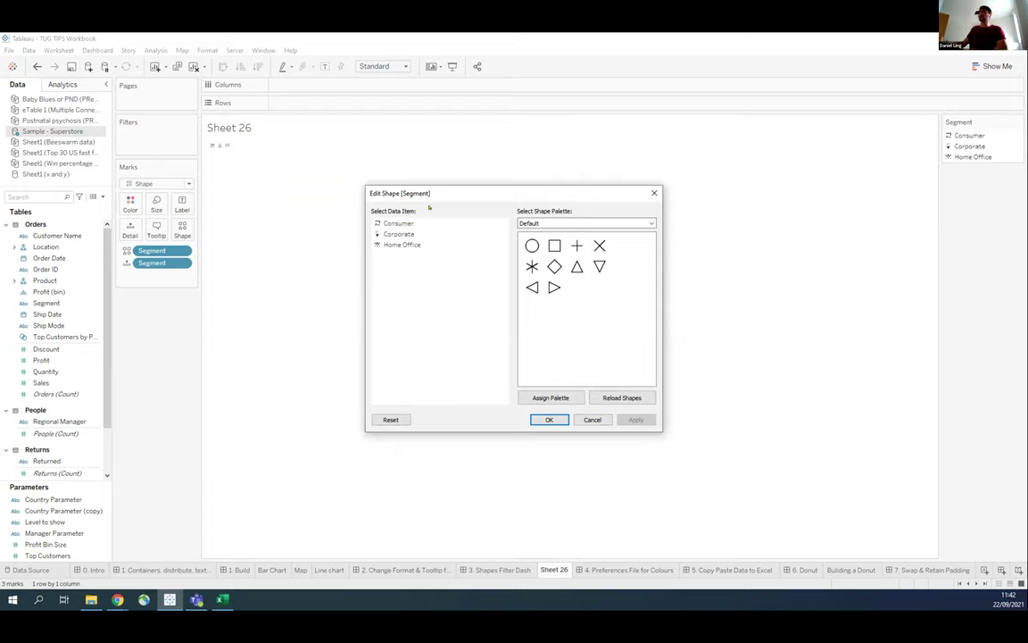
left_click(583, 224)
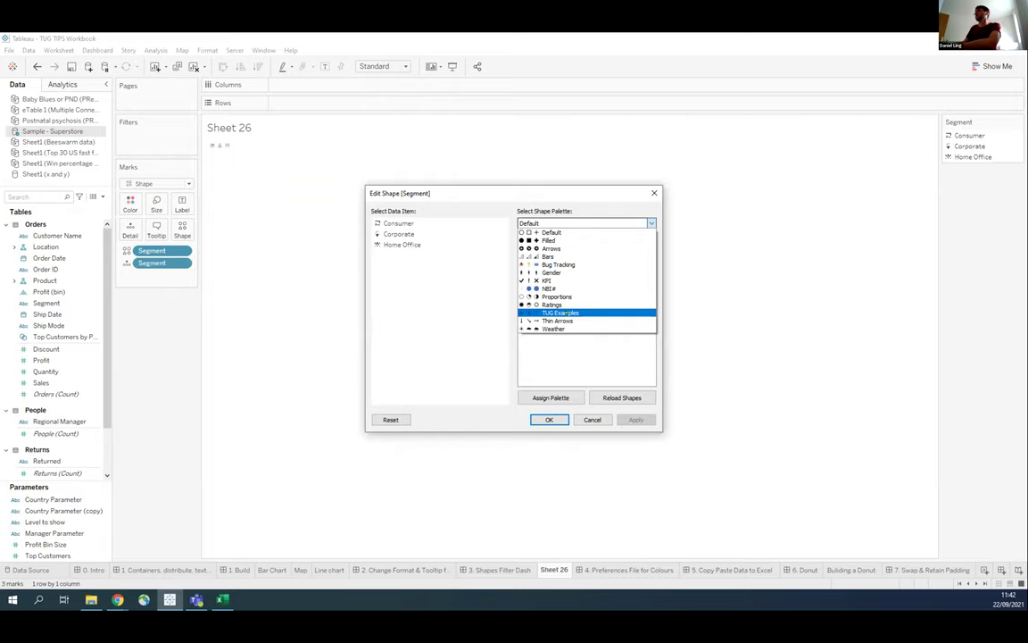
left_click(561, 313)
left_click(398, 223)
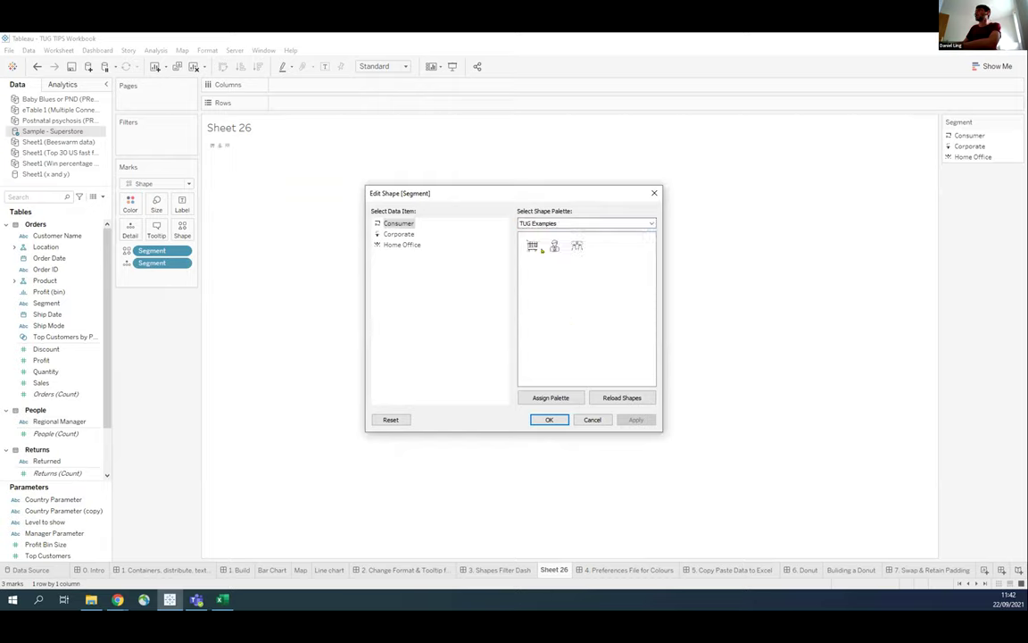
left_click(577, 245)
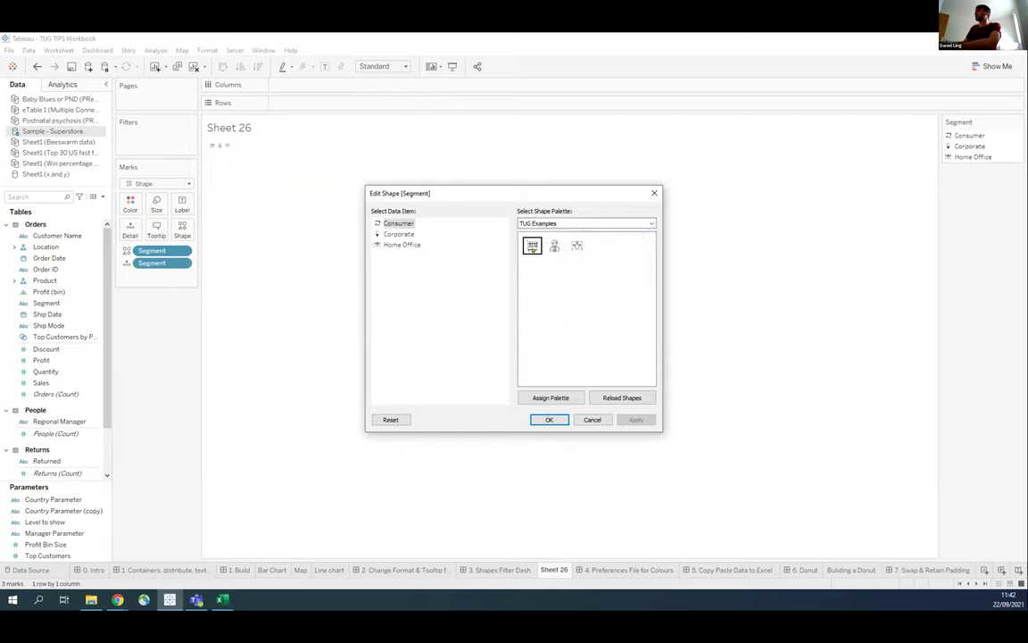
left_click(398, 234)
left_click(402, 245)
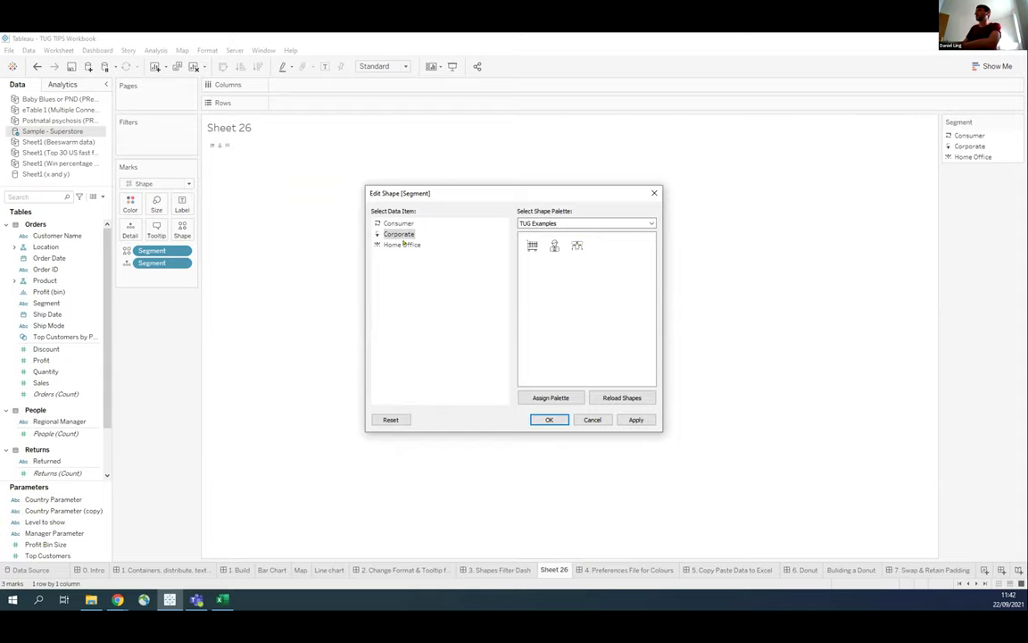
left_click(549, 419)
Enlarge the segment shapes with the sheet fitted to Entire View and colour them by Segment.
left_click(383, 67)
left_click(384, 101)
left_click(156, 203)
left_click_drag(177, 230, 252, 233)
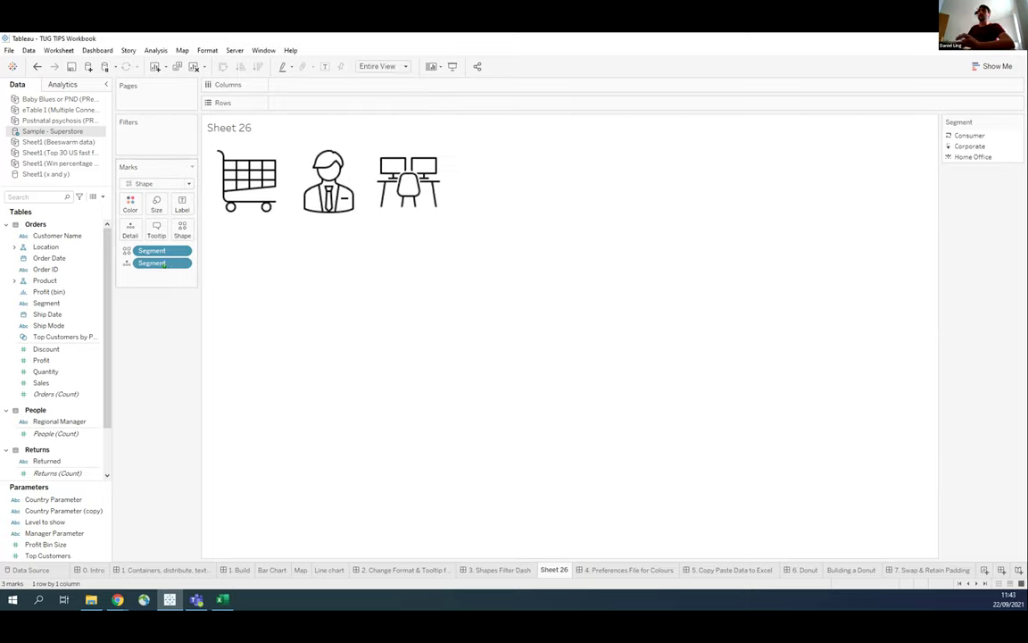
left_click_drag(151, 262, 131, 203)
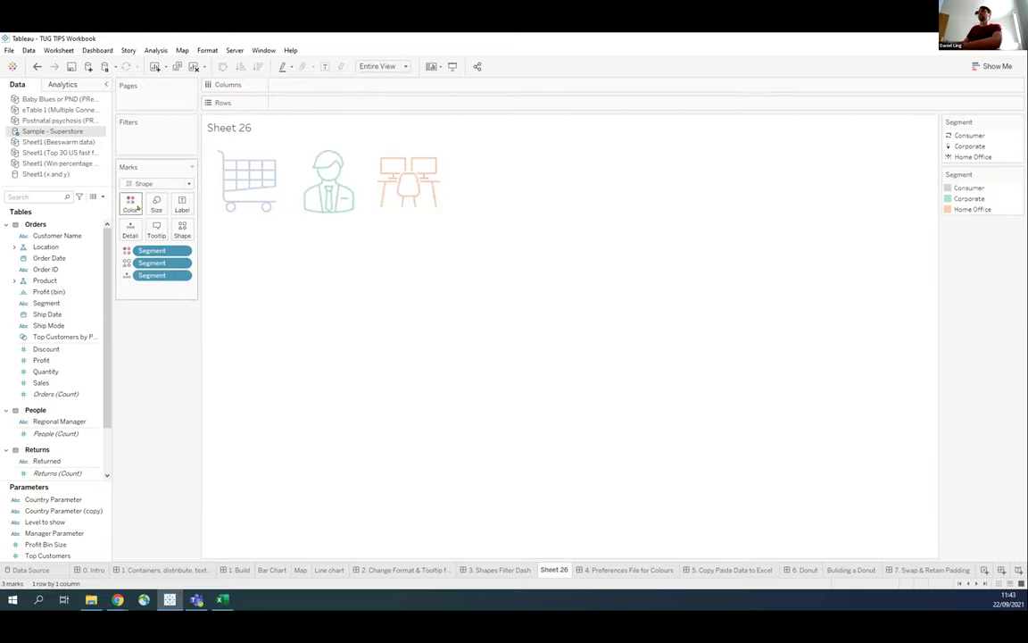
Create a new dashboard after Sheet 26 and place Sheet 26 above the Bar Chart sheet.
right_click(560, 569)
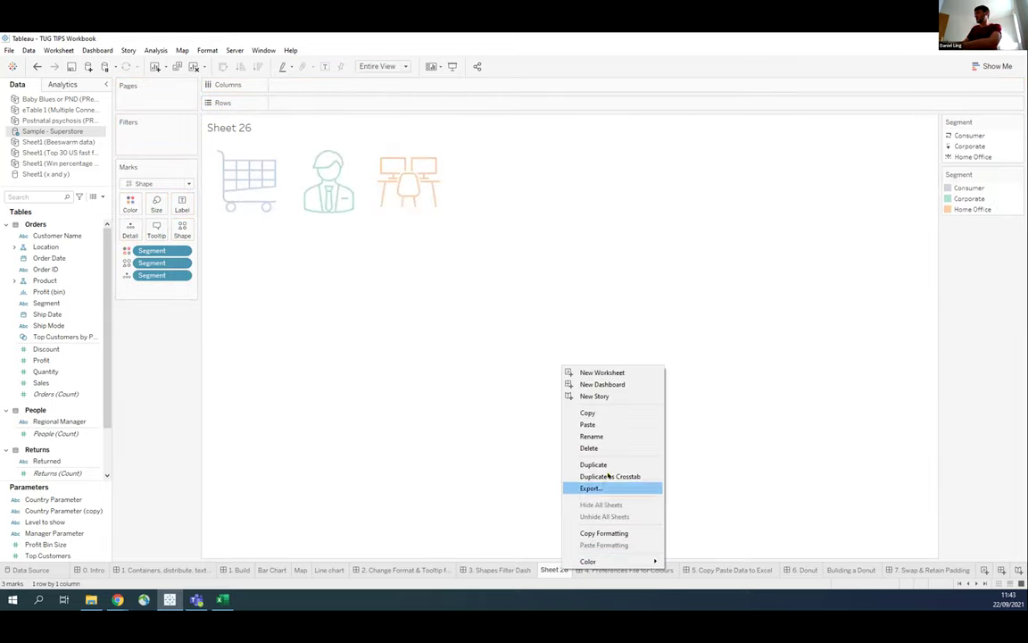
left_click(603, 384)
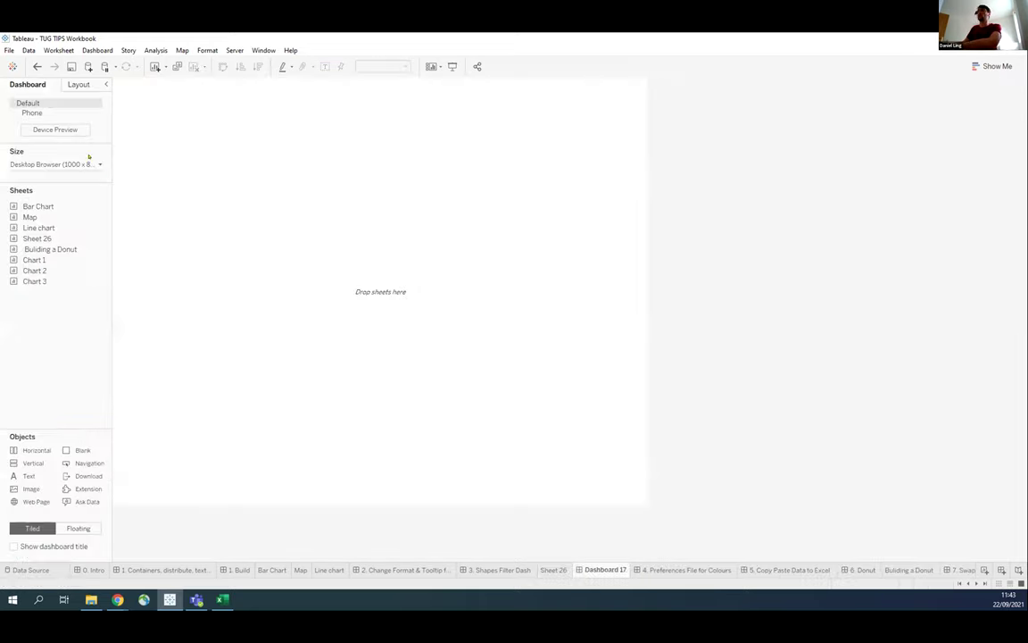
left_click_drag(103, 239, 286, 164)
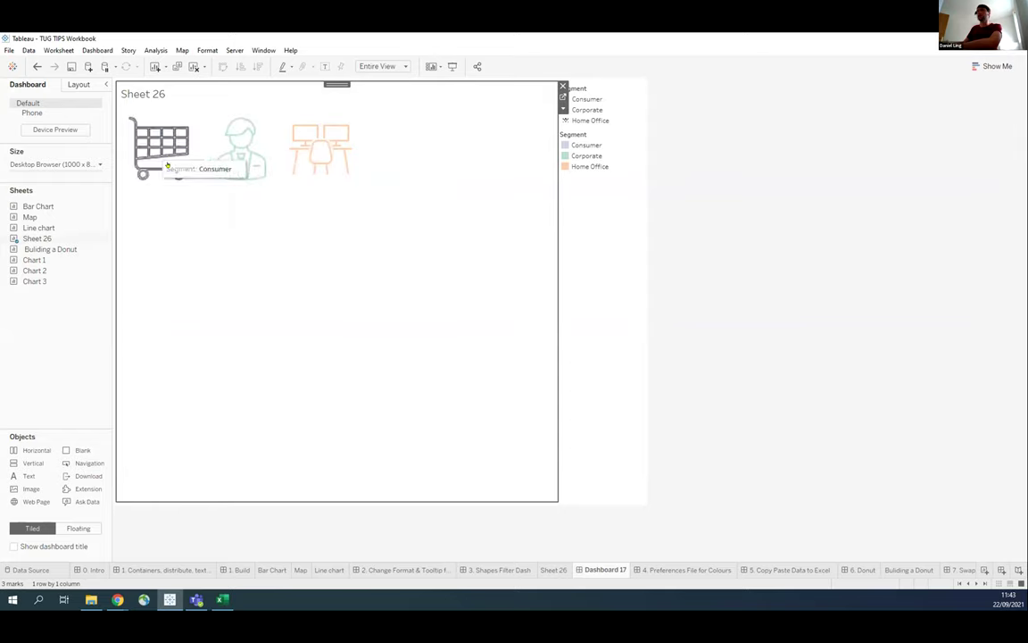
left_click_drag(37, 206, 365, 348)
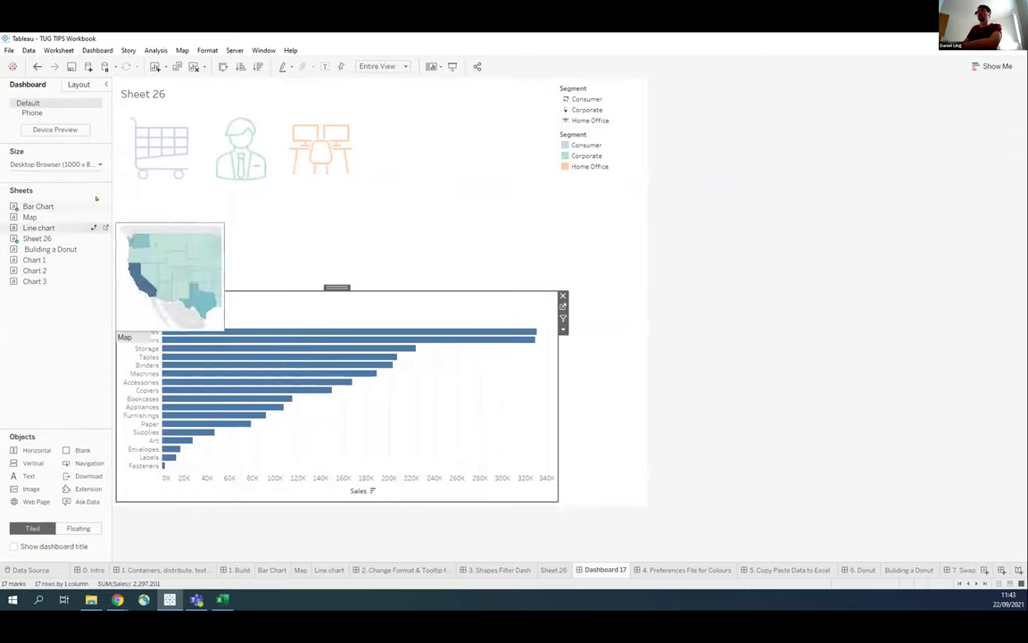
Use Sheet 26 as a filter on the dashboard and test it with the Consumer, Corporate and Home Office icons, clearing the selection.
left_click(463, 132)
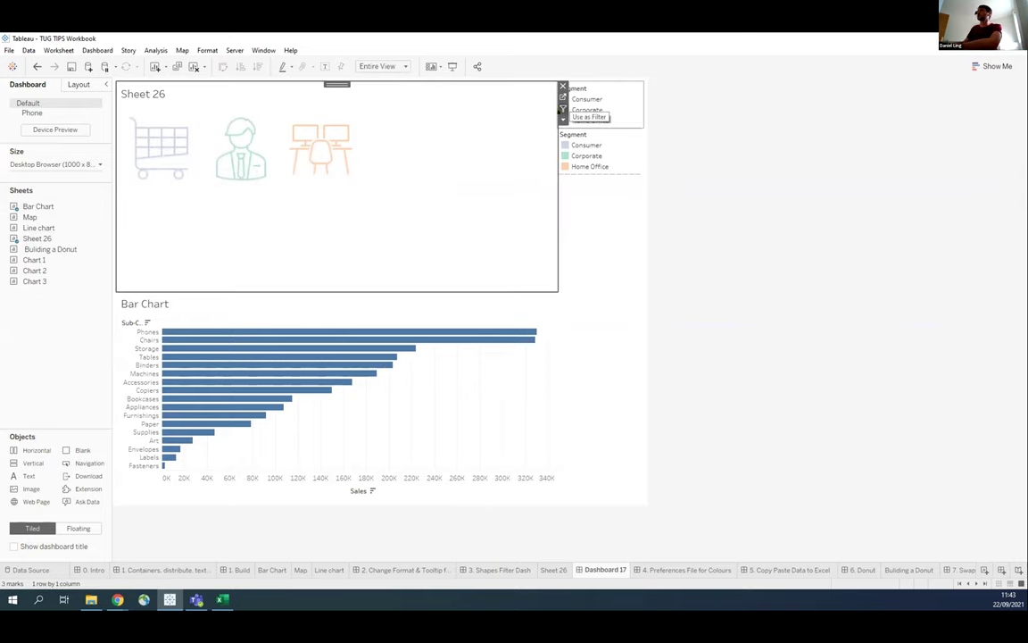
left_click(321, 149)
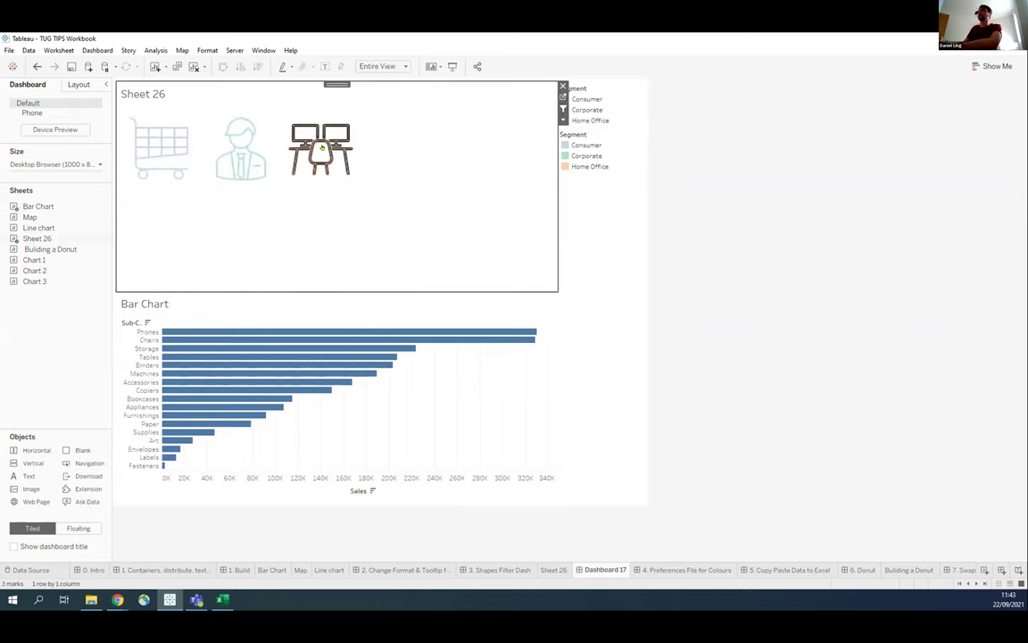
left_click(162, 147)
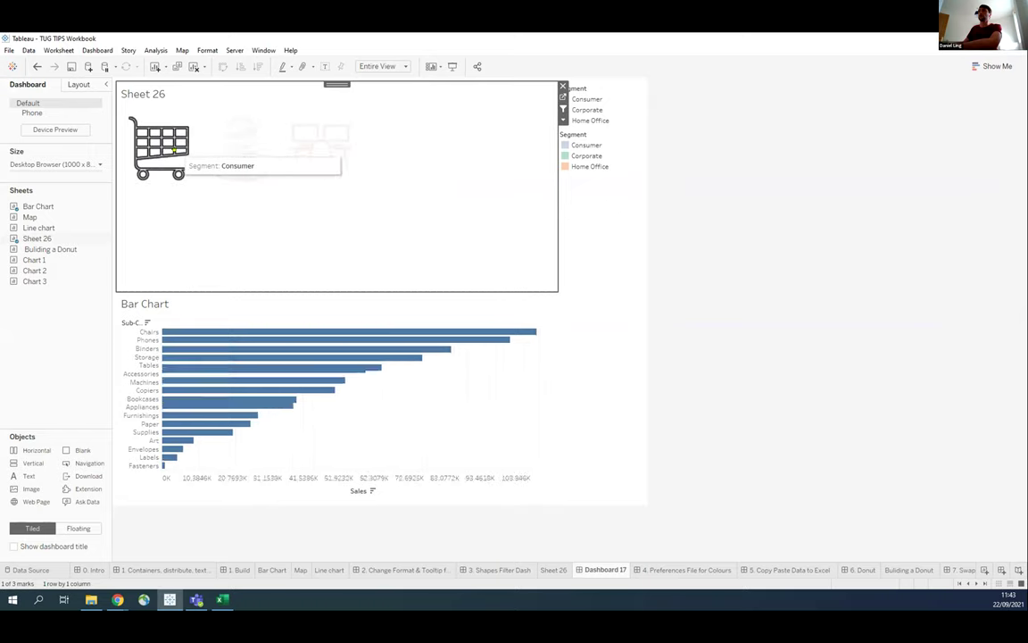
left_click(237, 130)
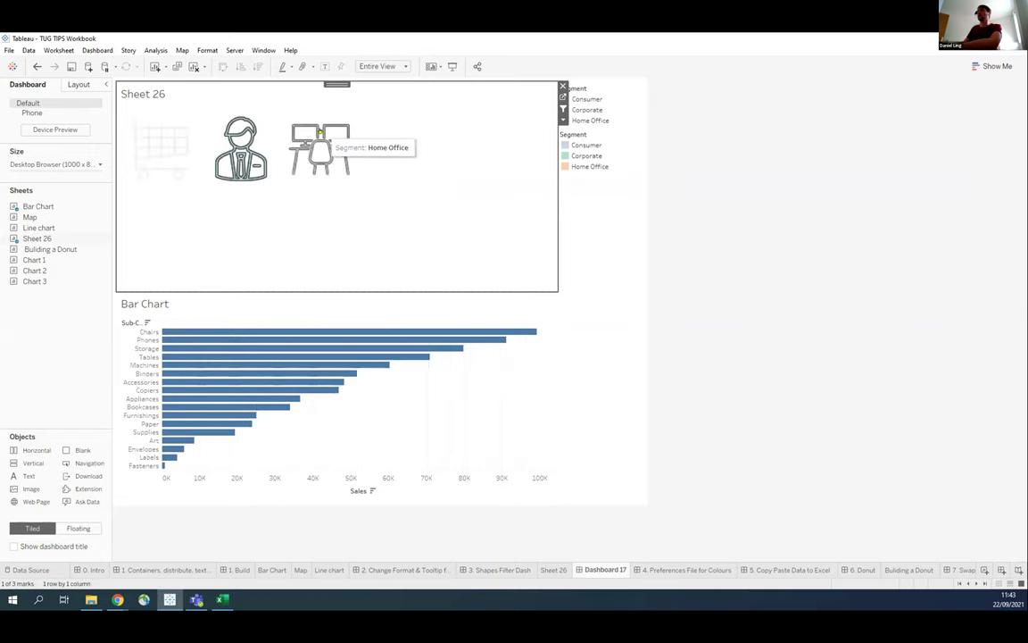
left_click(314, 131)
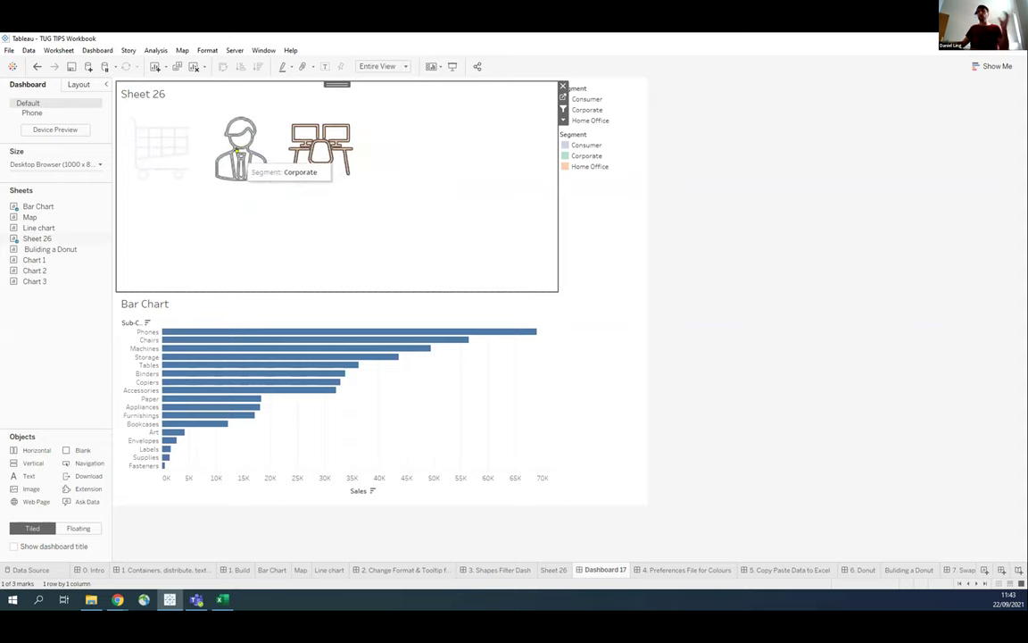
left_click(237, 151)
left_click(183, 142)
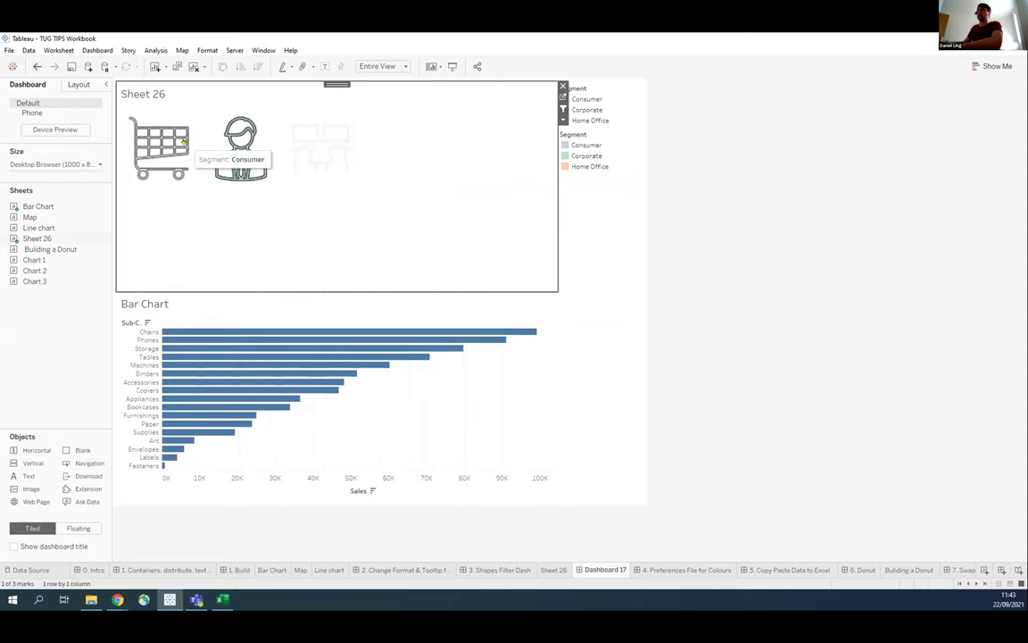
left_click(183, 141)
left_click(243, 161)
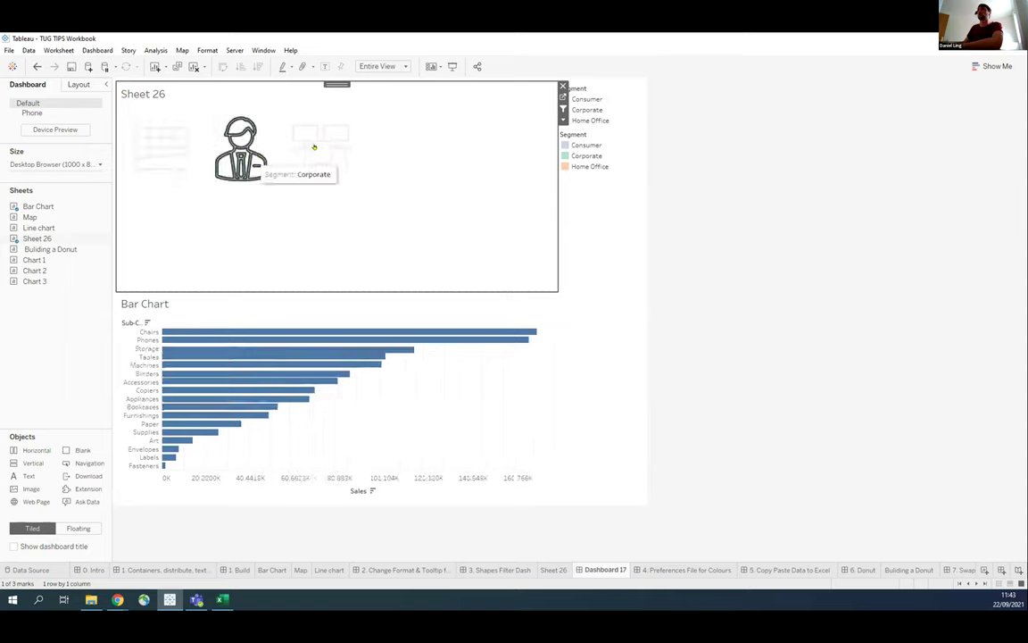
left_click(318, 148)
left_click(316, 145)
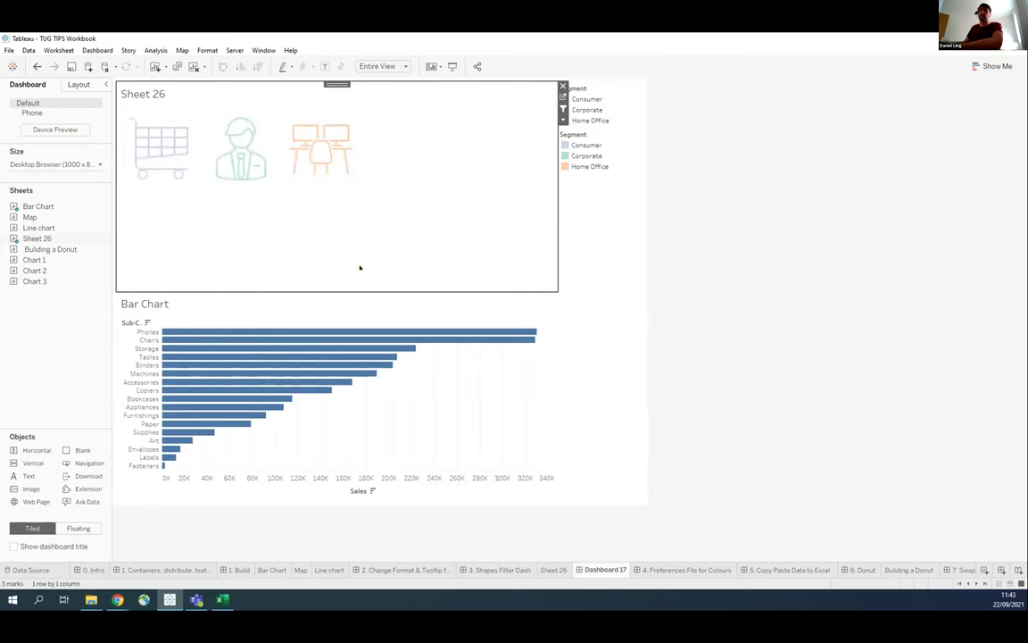
Go to the "4. Preferences File for Colours" dashboard and open the Preferences file from My Tableau Repository in a maximized Notepad window.
left_click(671, 569)
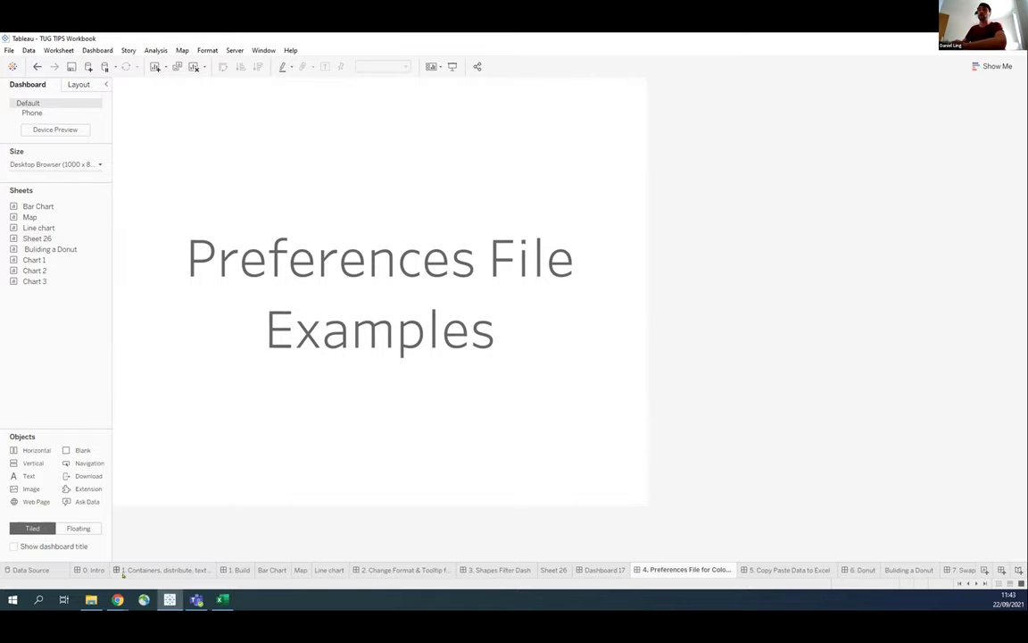
left_click(91, 599)
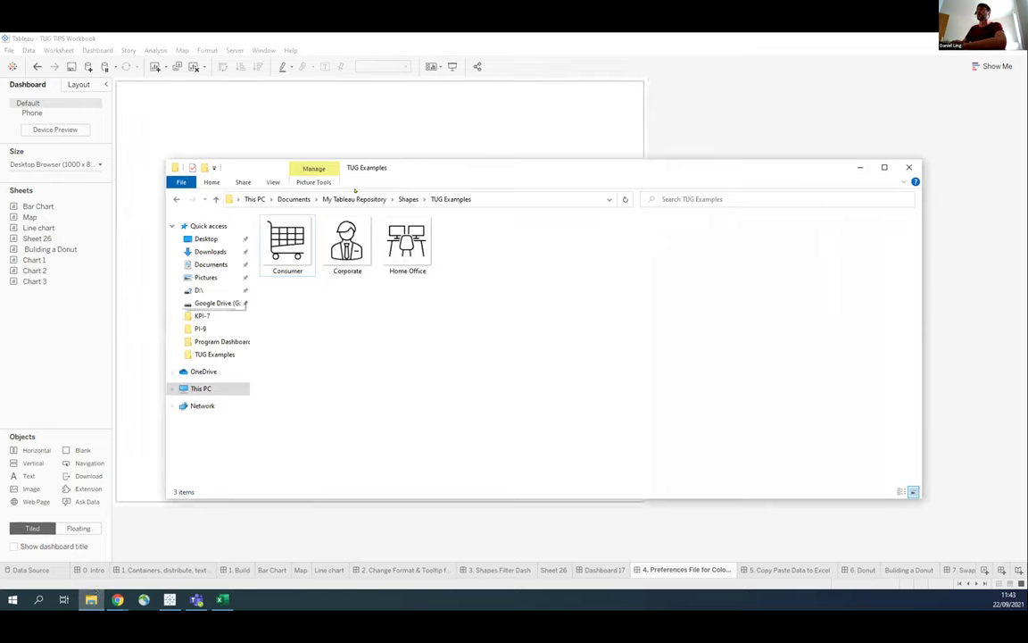
left_click(408, 199)
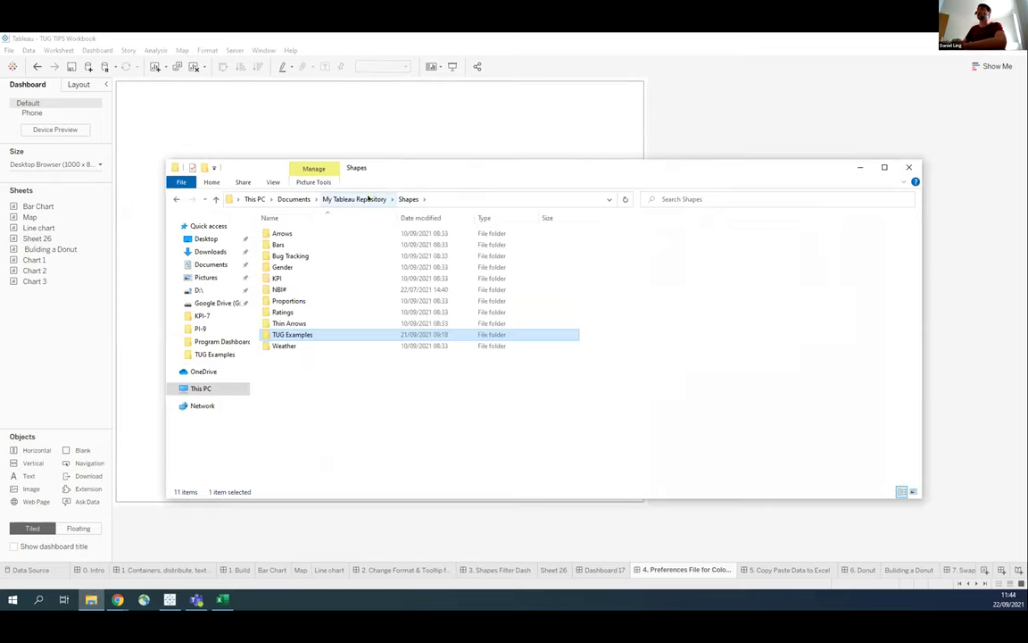
left_click(361, 199)
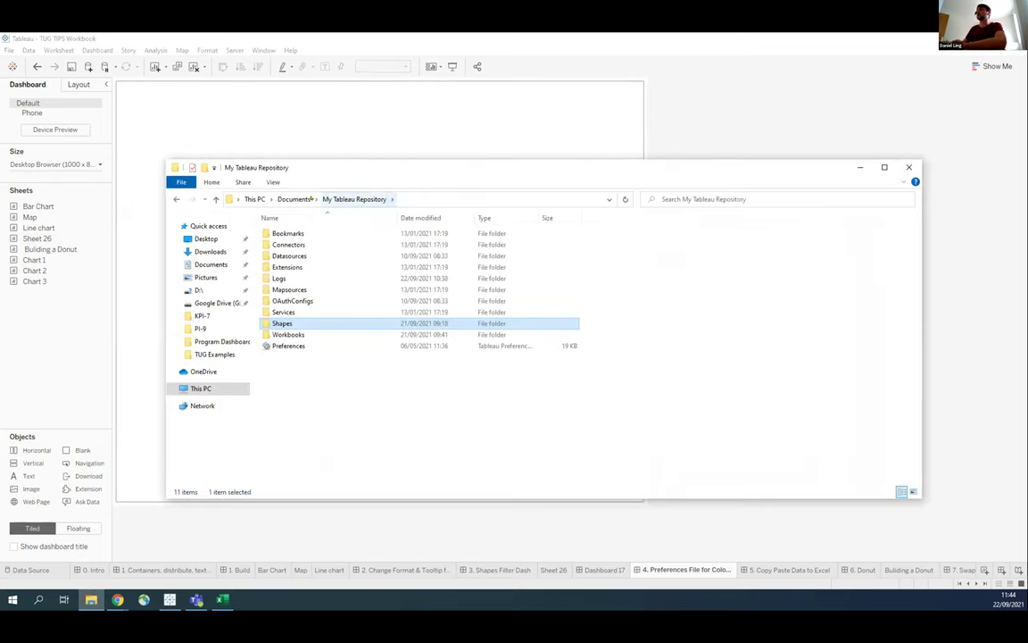
left_click(286, 346)
right_click(287, 346)
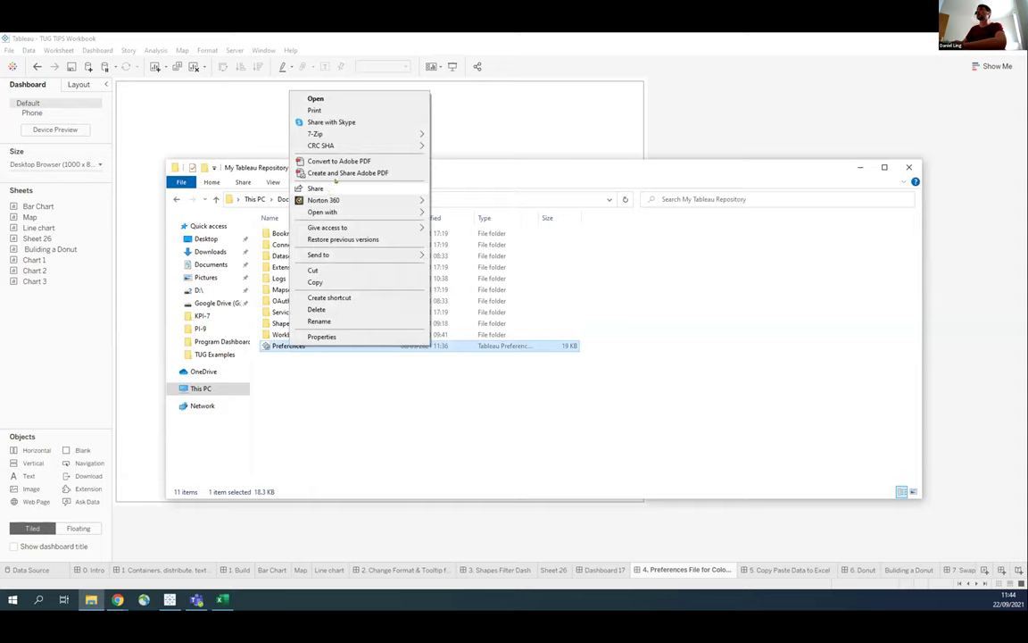
mouse_move(360, 210)
left_click(458, 212)
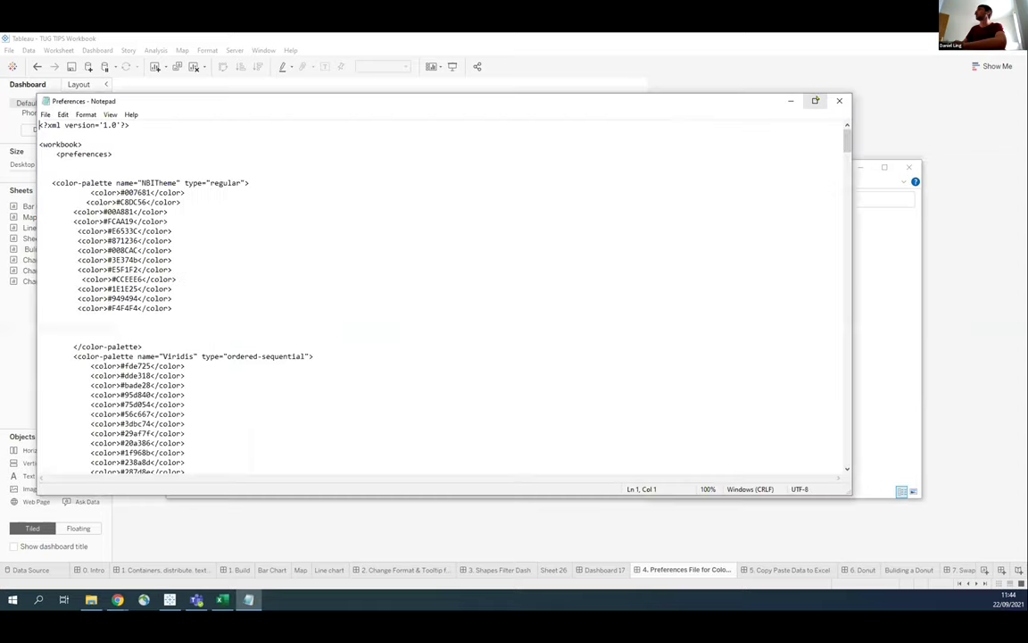
left_click(812, 98)
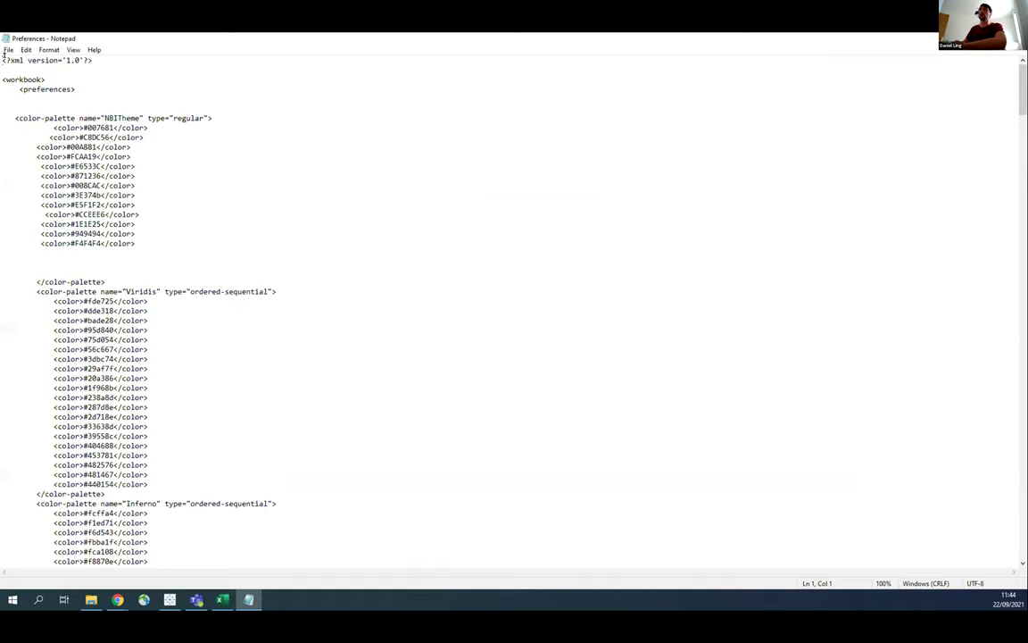
Examine the Preferences file's XML header, the NBITheme and Viridis palette definitions, and their hex colour entries.
triple_click(85, 59)
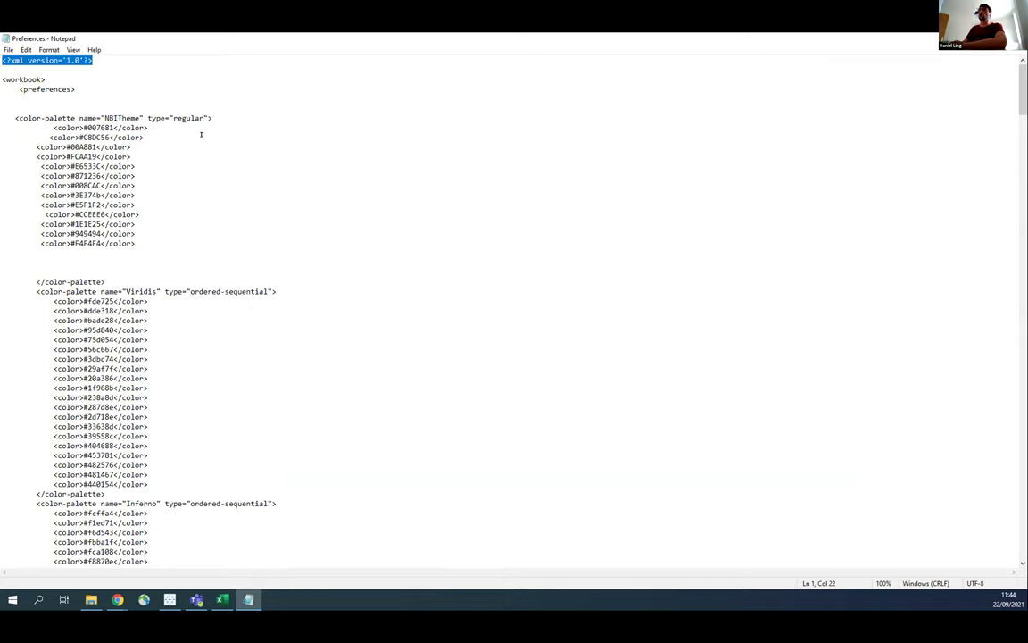
scroll(92, 262, "down", 2)
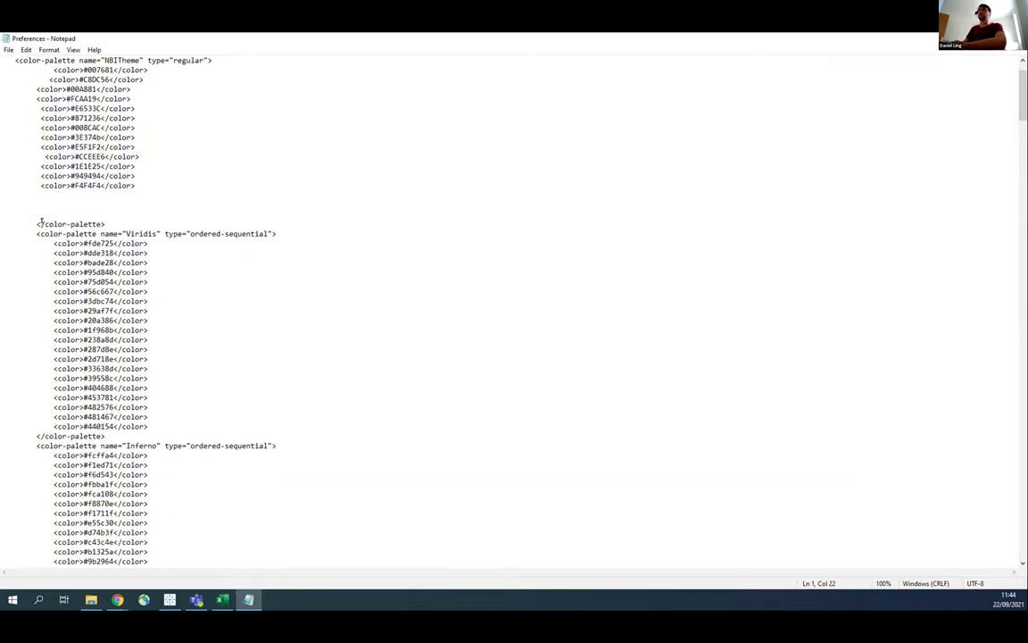
left_click_drag(38, 218, 267, 244)
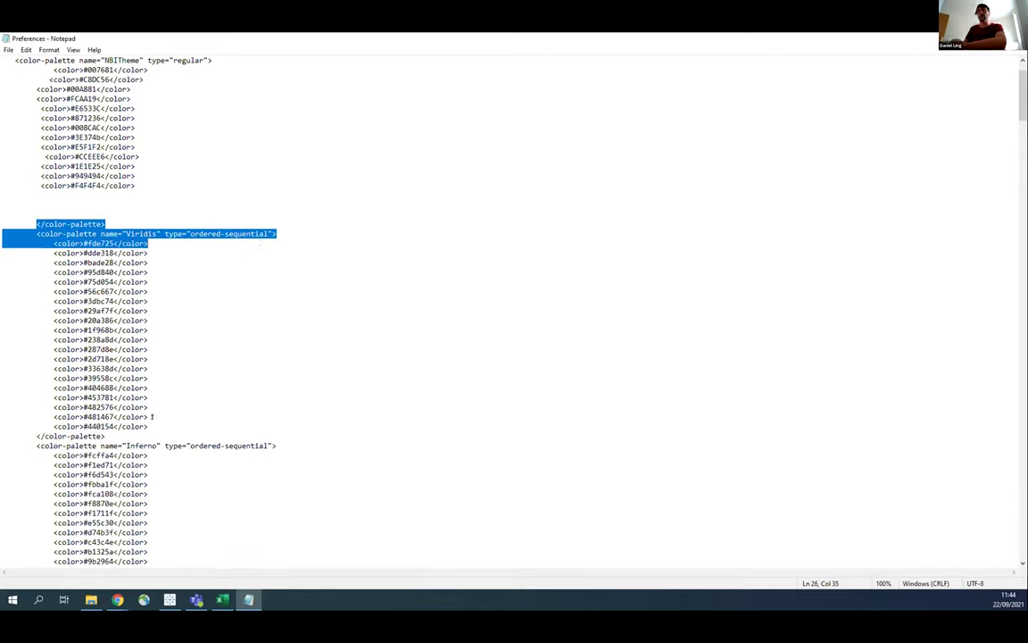
left_click(151, 418)
double_click(90, 251)
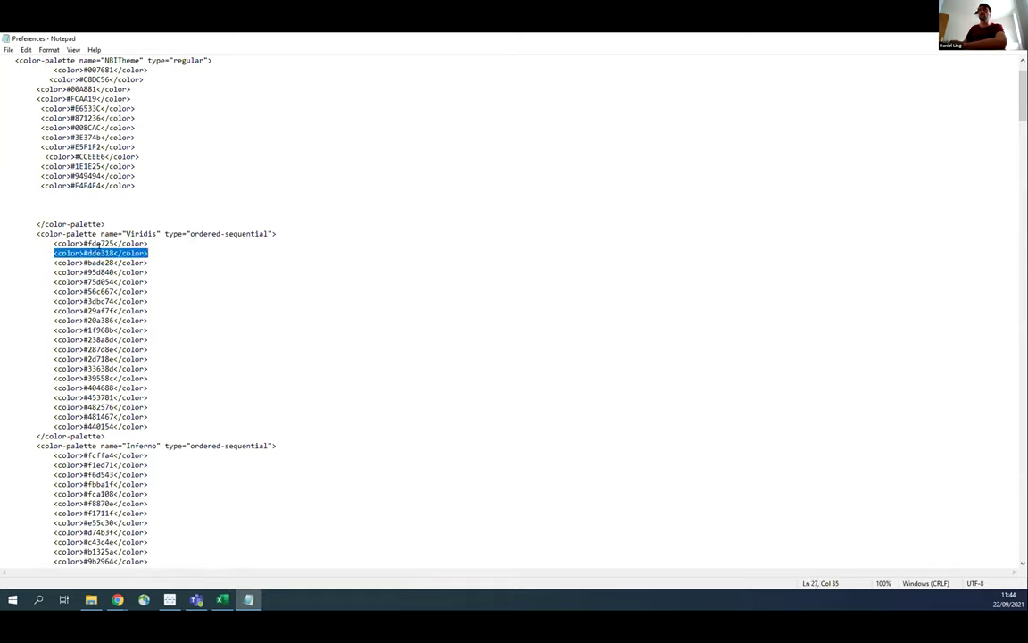
left_click(86, 253)
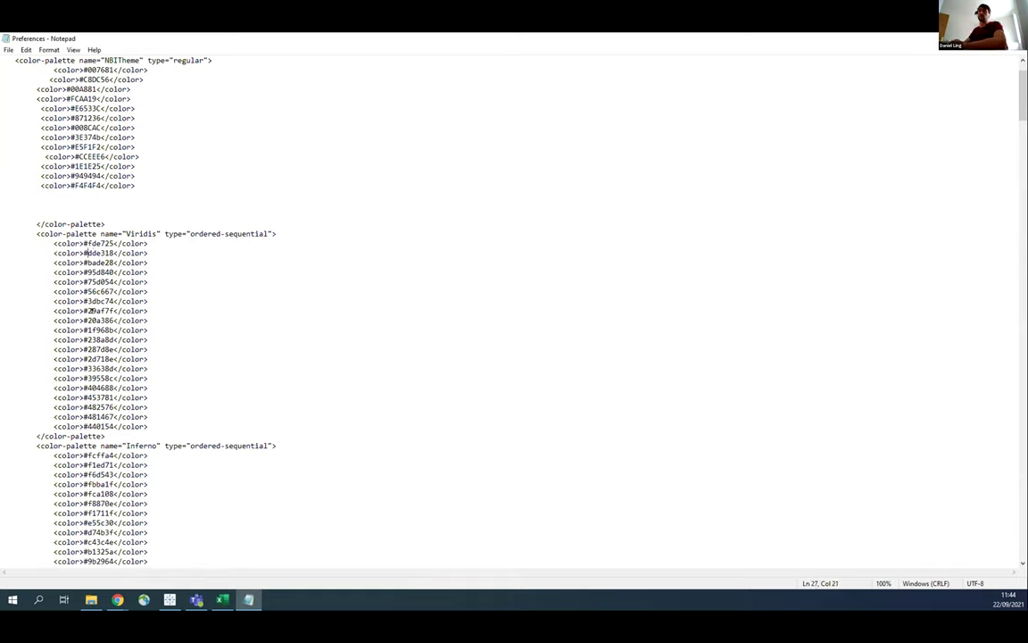
Look through the remaining custom palettes in the Preferences file, including Plasma and the CB palettes, and close the file and its folder.
scroll(193, 302, "down", 1)
scroll(193, 302, "down", 20)
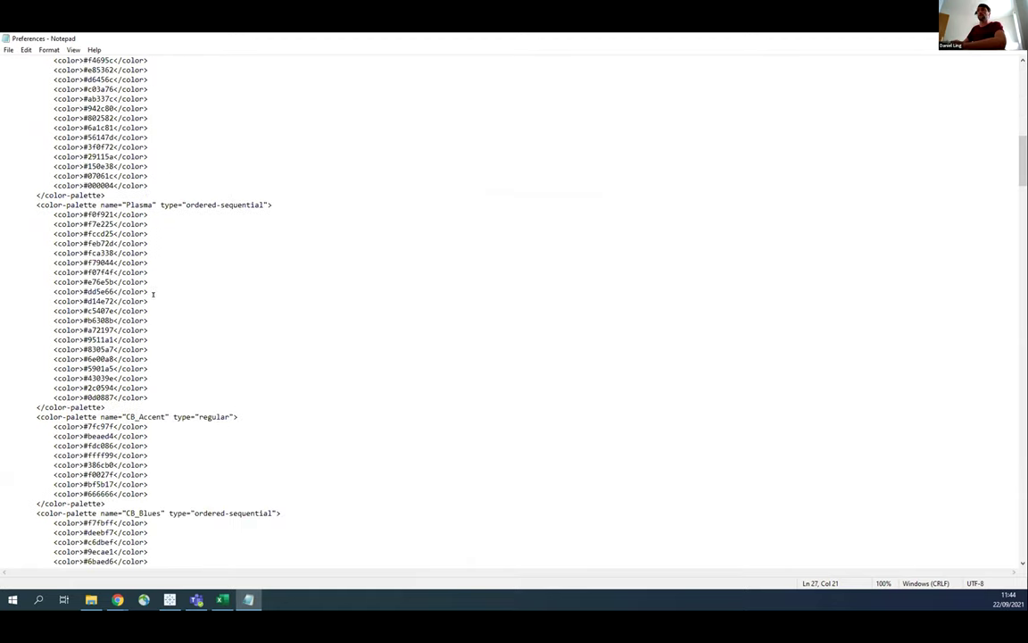
scroll(156, 299, "down", 20)
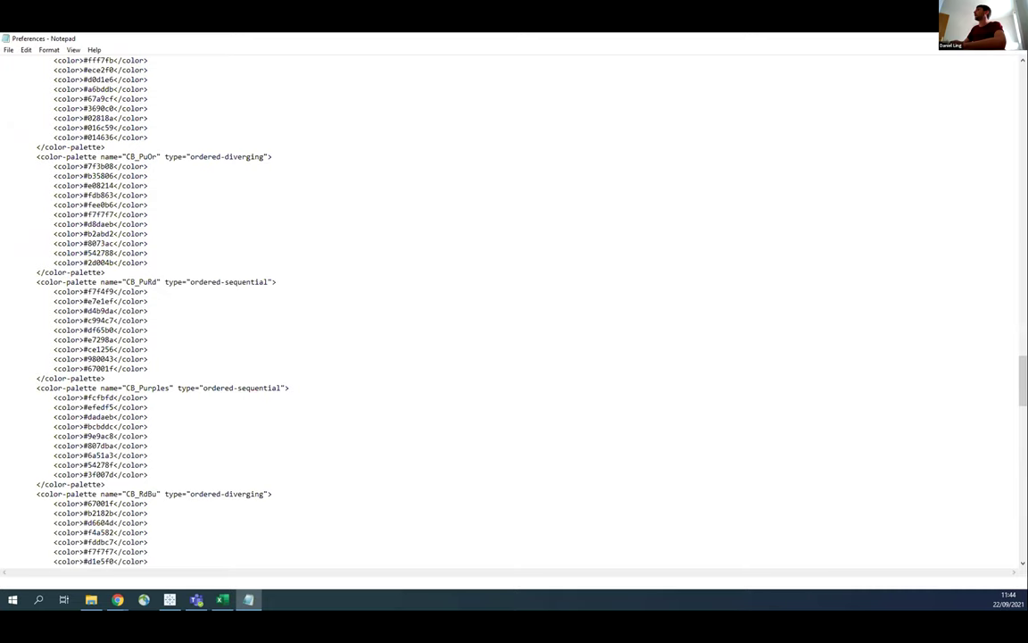
key("alt+F4")
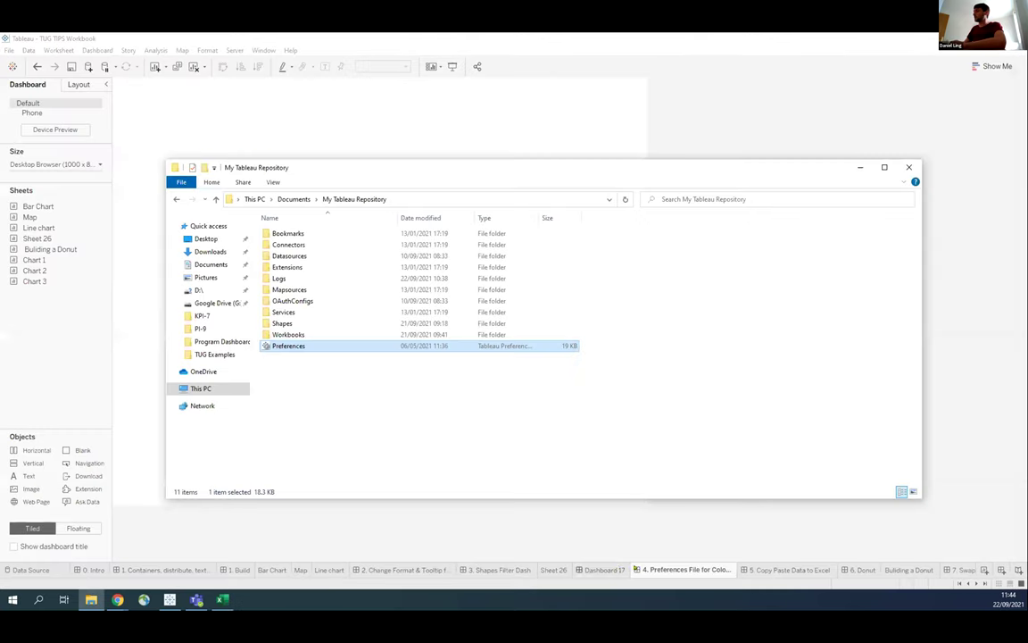
key("alt+F4")
On Sheet 26, recolour the Segment icons with the custom Plasma colour palette.
left_click(553, 569)
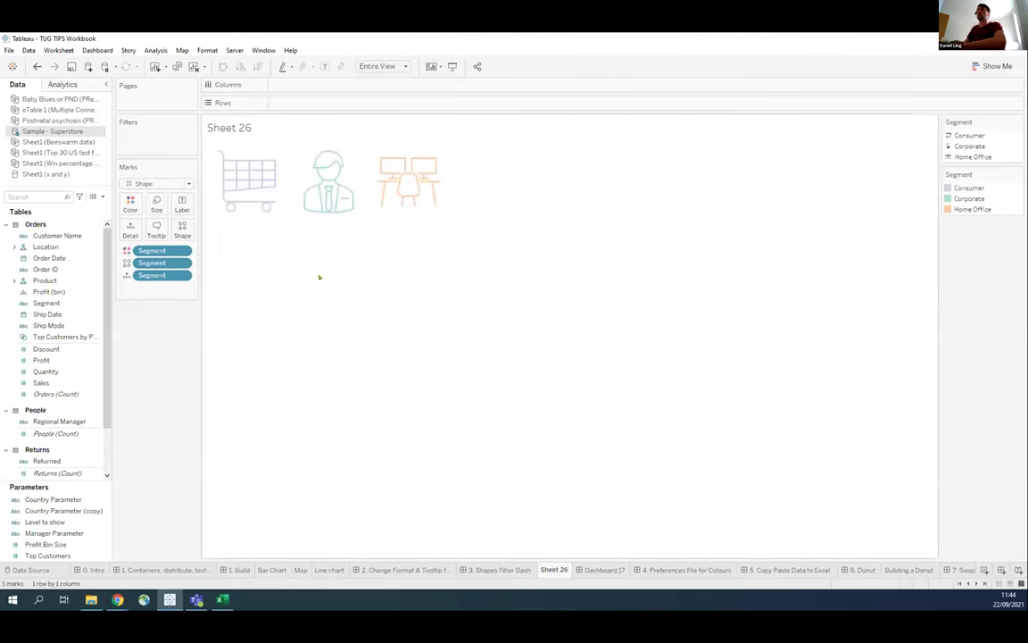
left_click(130, 204)
left_click(166, 237)
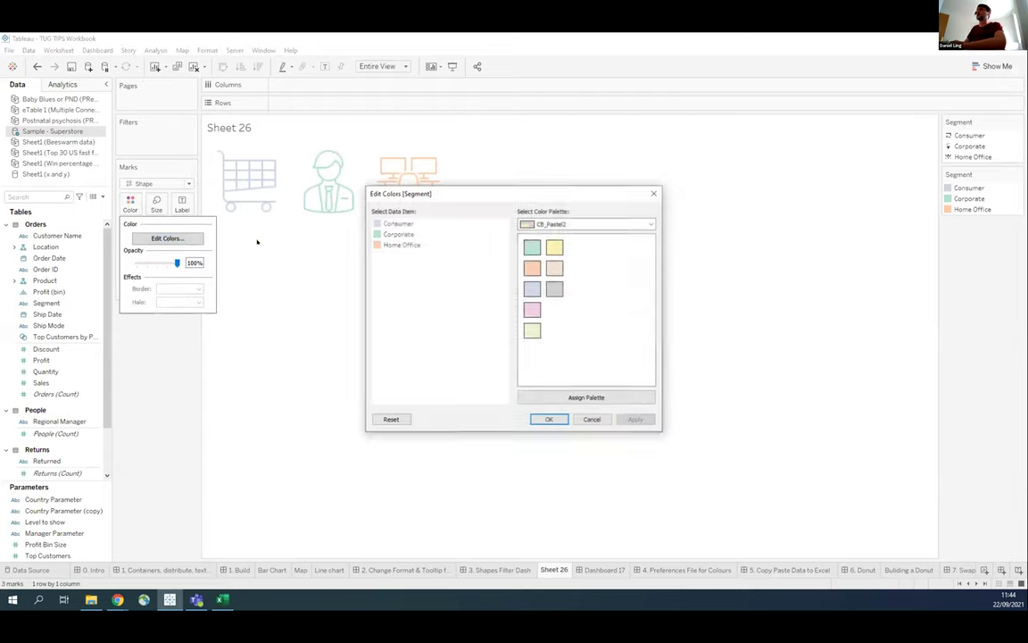
left_click(610, 224)
scroll(574, 361, "up", 10)
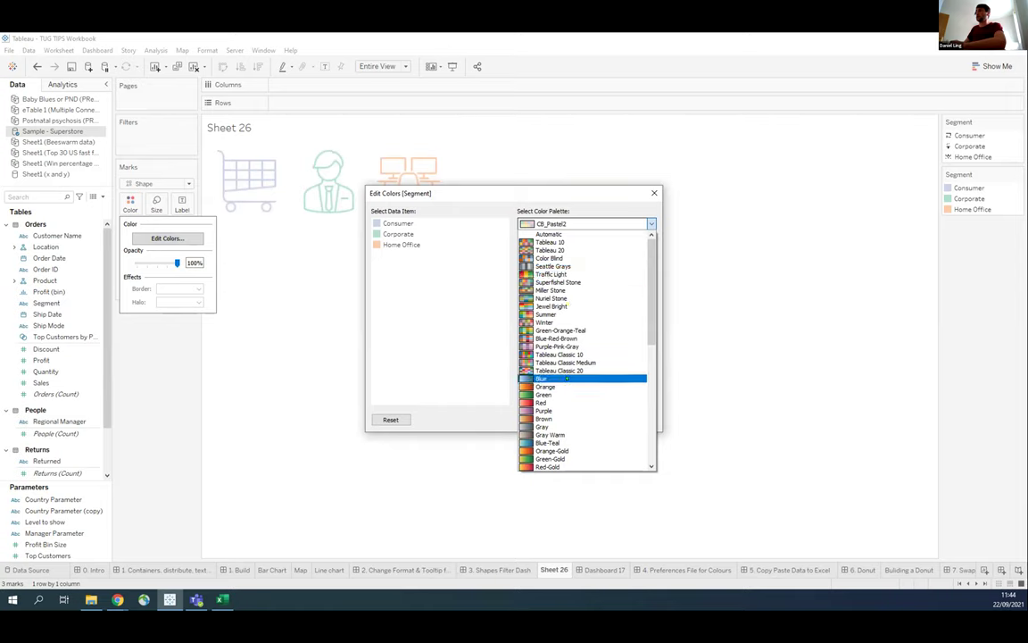
scroll(566, 403, "down", 2)
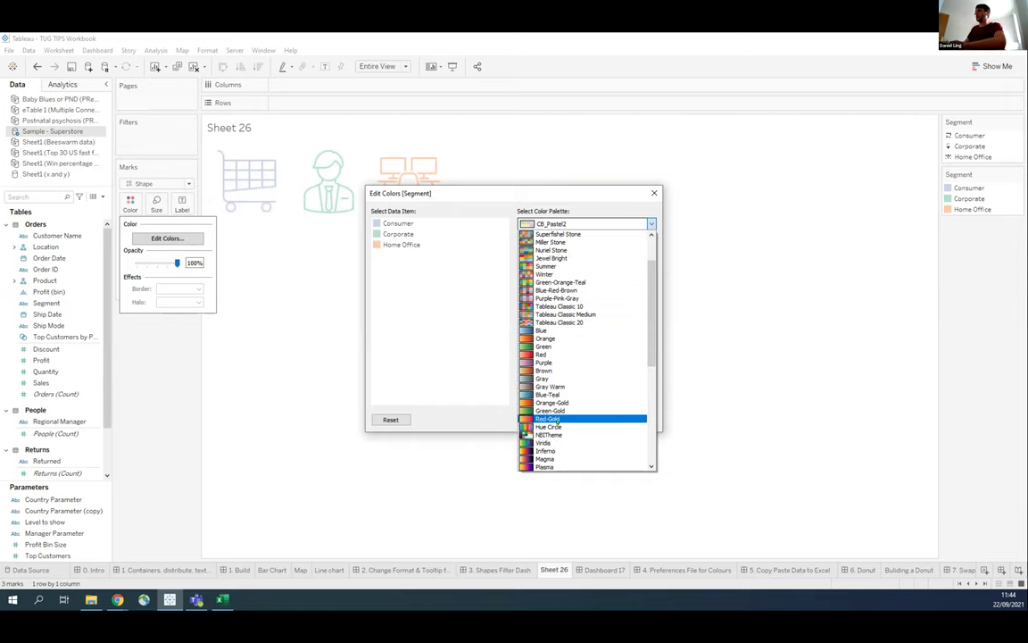
scroll(547, 375, "down", 9)
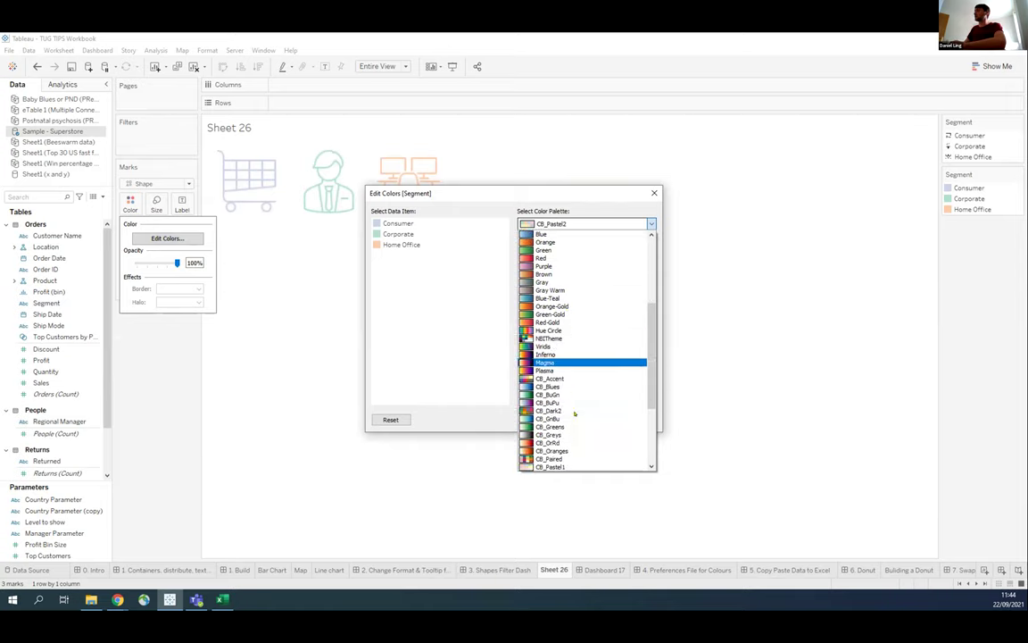
left_click(549, 250)
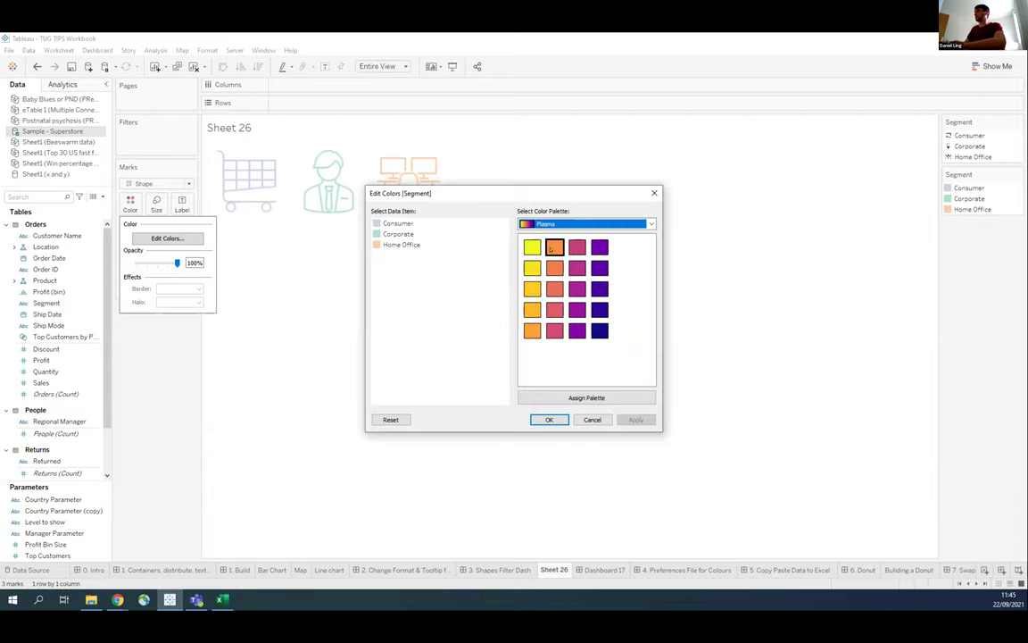
left_click(634, 419)
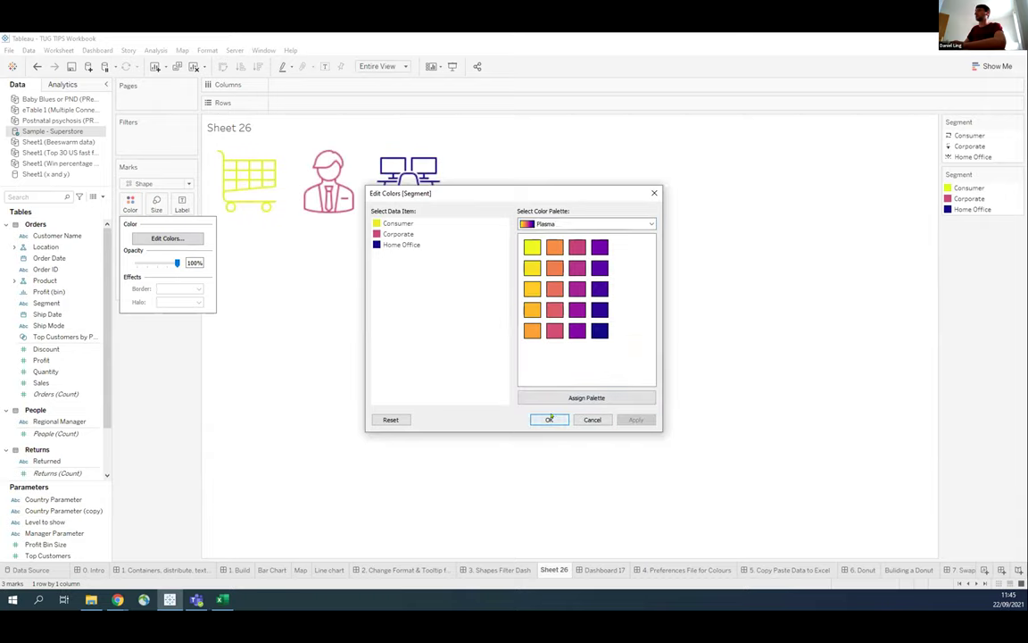
left_click(549, 420)
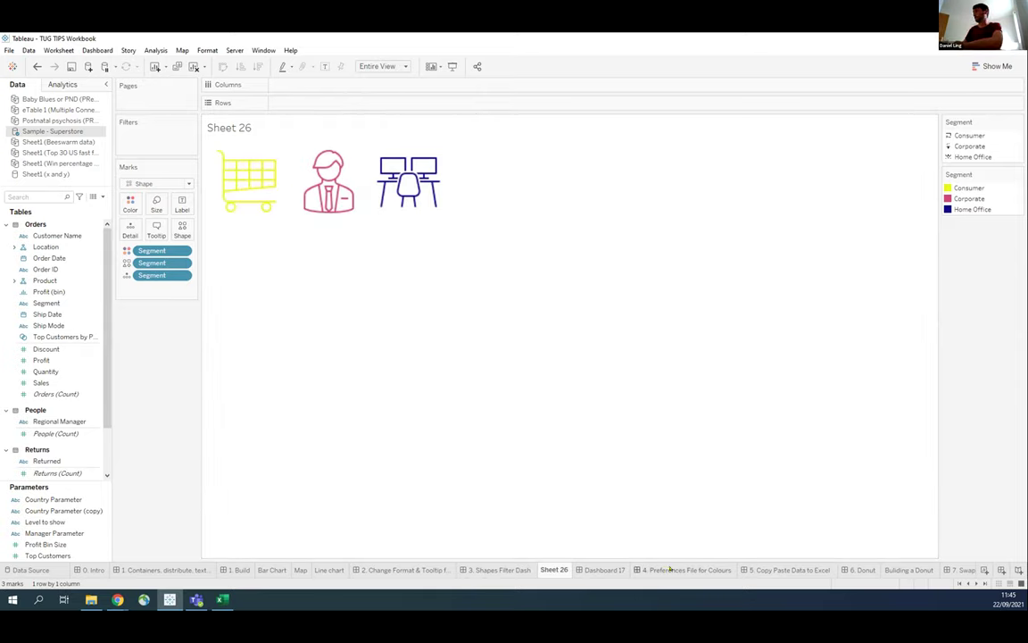
Copy the map's data from the "5. Copy Paste Data to Excel" dashboard and paste it into Sheet3 of the Excel workbook.
left_click(670, 569)
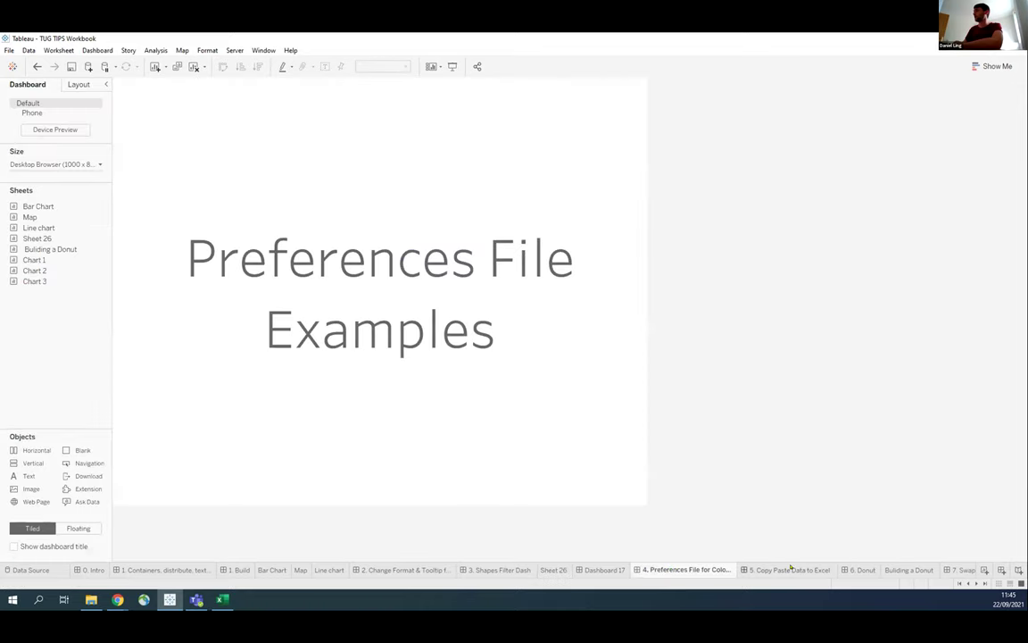
left_click(791, 570)
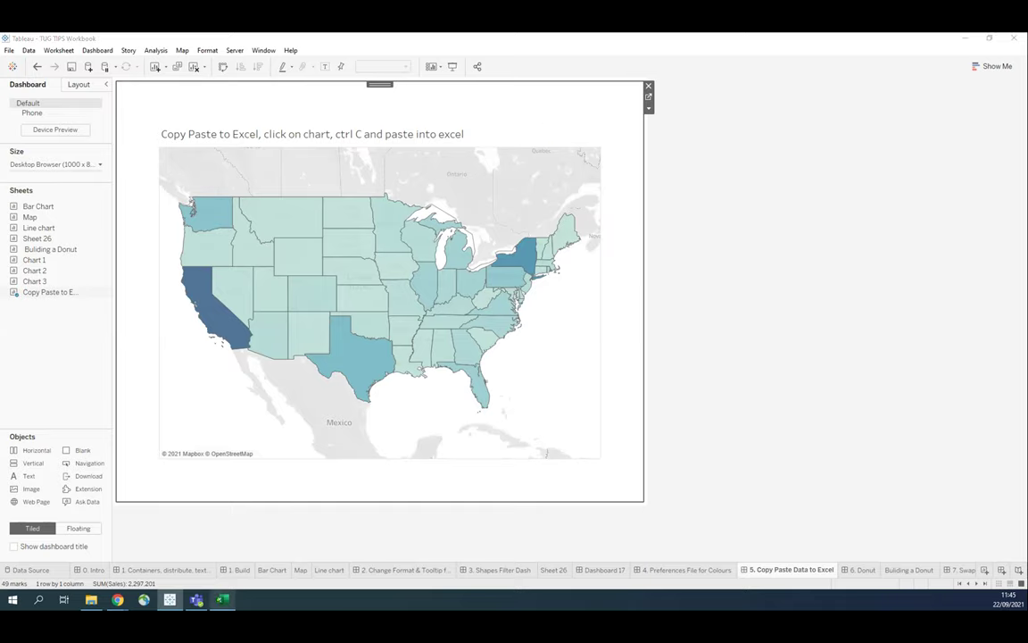
key("alt+Tab")
left_click(109, 570)
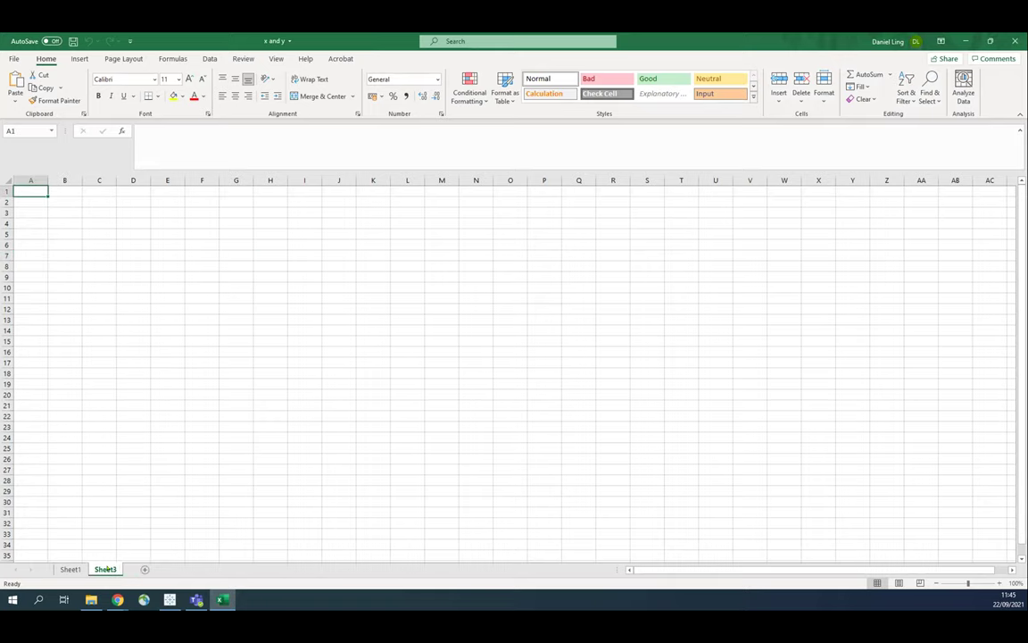
key("ctrl+v")
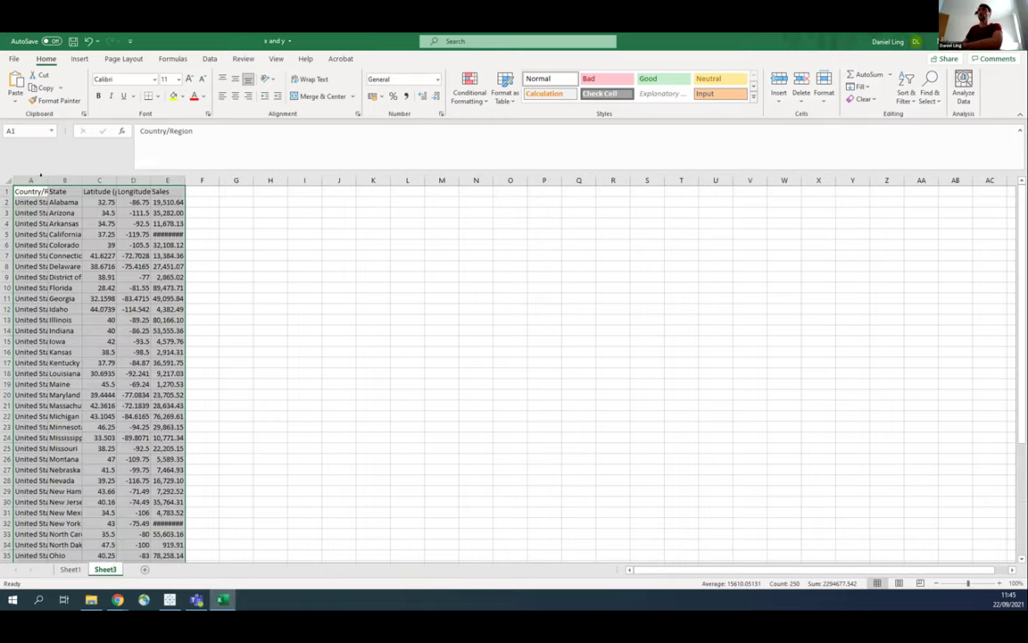
Widen the Country/Region, Latitude, Longitude and Sales columns to fit their contents and select the first Sales value in E2.
double_click(47, 181)
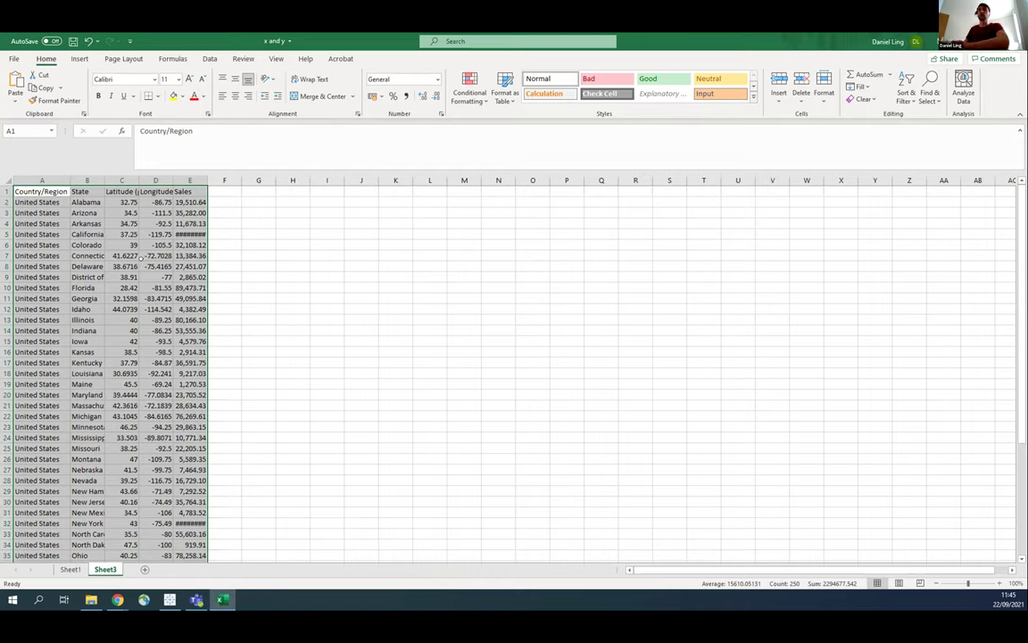
scroll(133, 309, "down", 4)
scroll(120, 286, "up", 4)
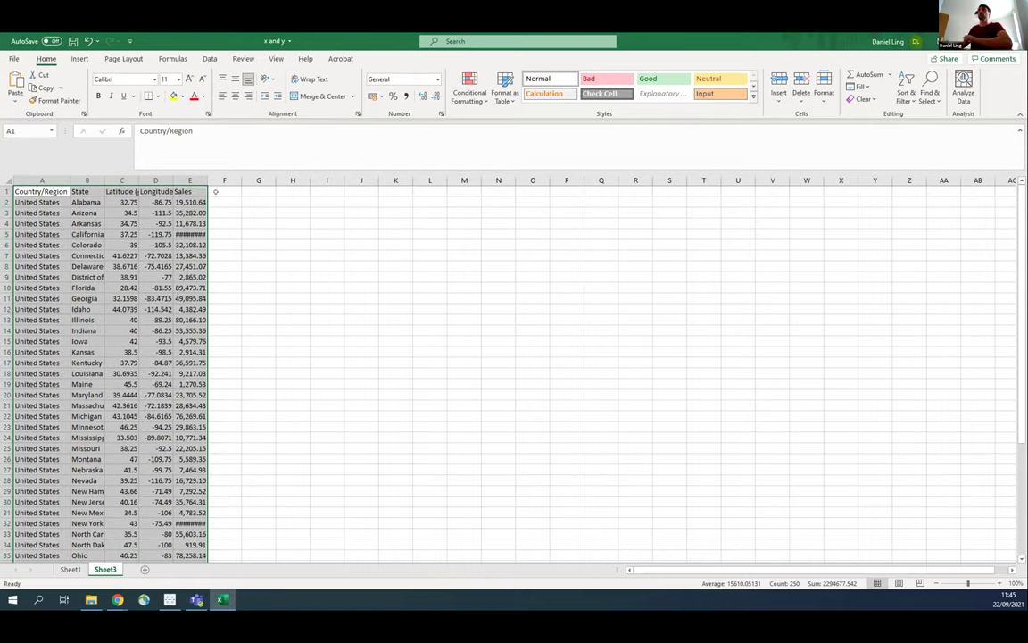
left_click_drag(237, 182, 242, 182)
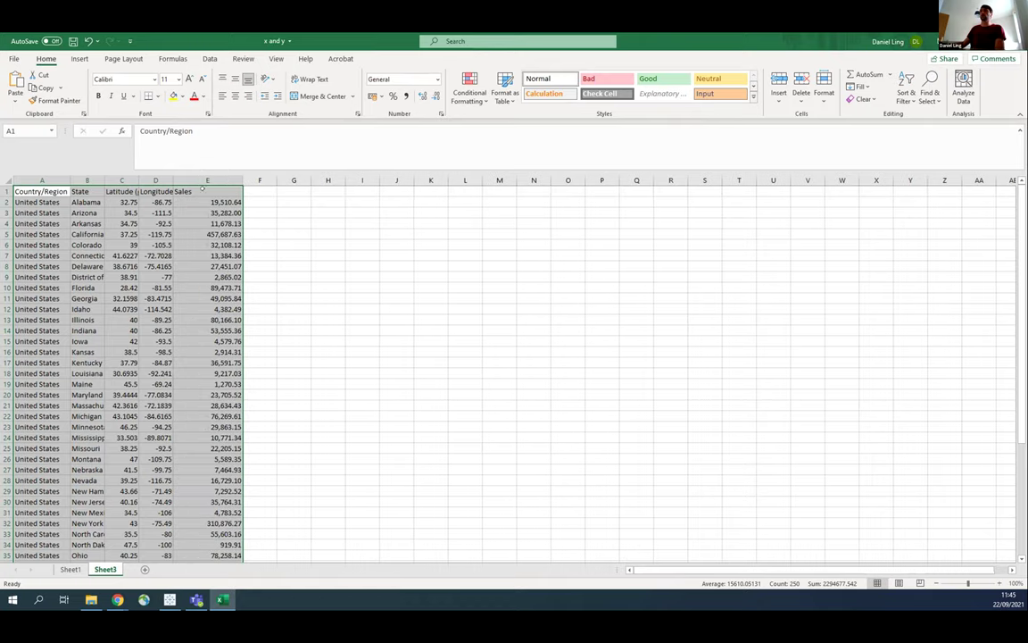
scroll(201, 304, "down", 10)
scroll(188, 290, "up", 10)
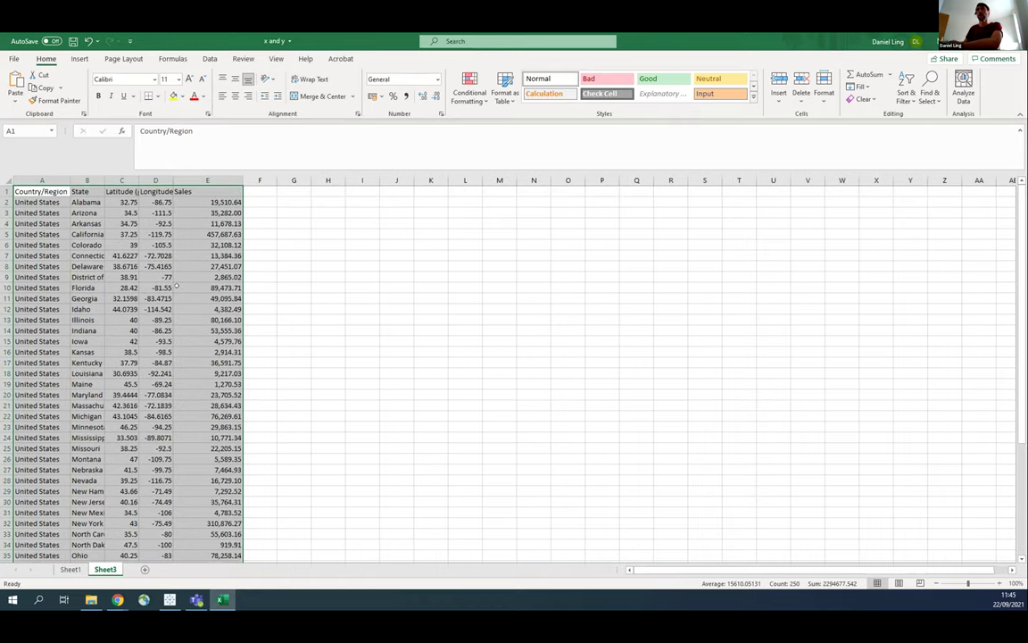
double_click(173, 180)
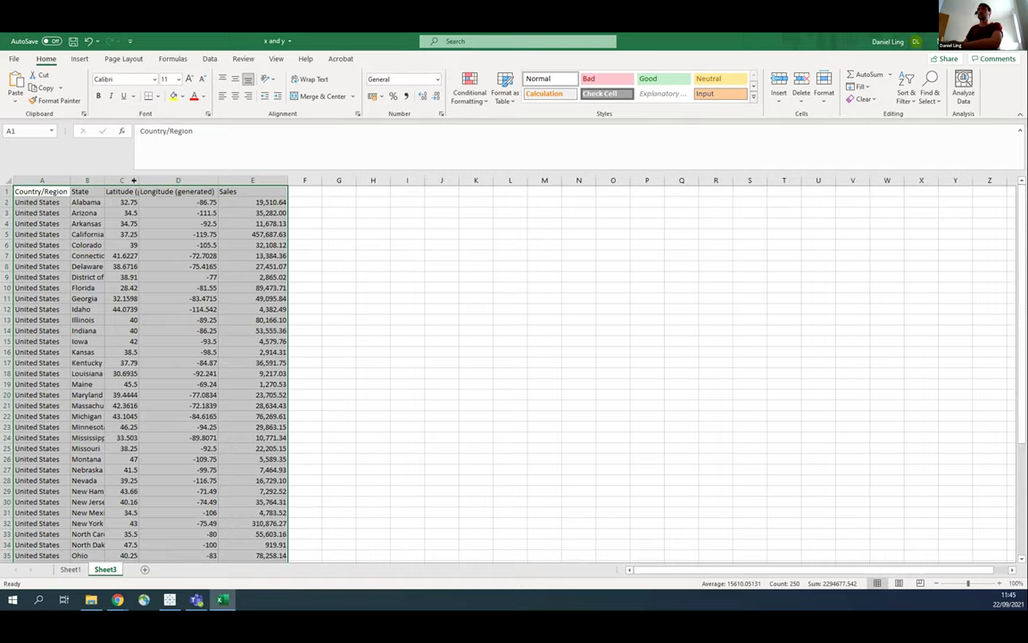
double_click(105, 181)
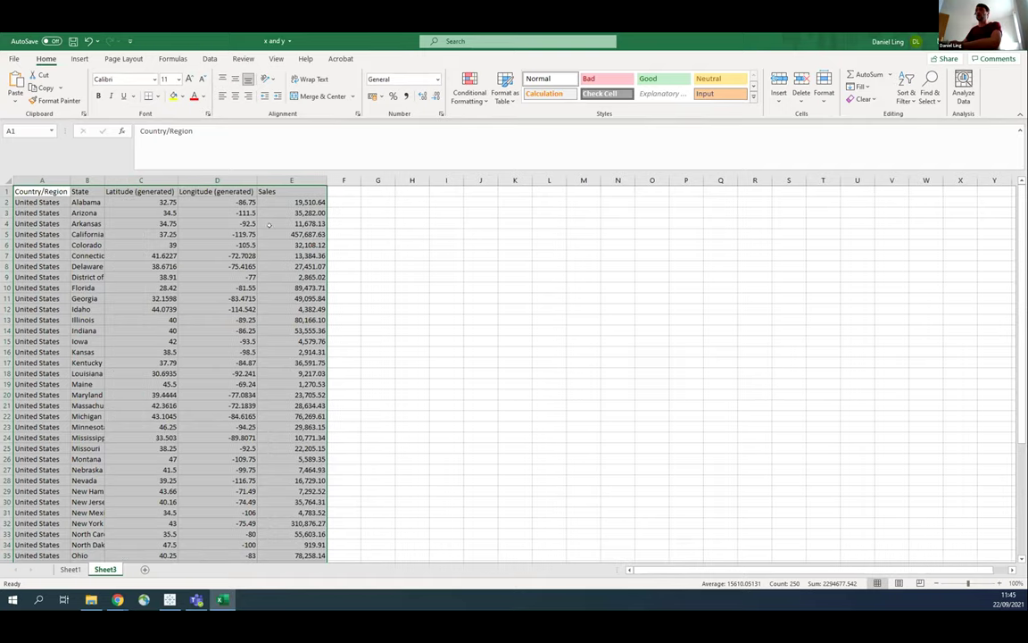
left_click(72, 201)
key("Right")
key("Right")
key("Right")
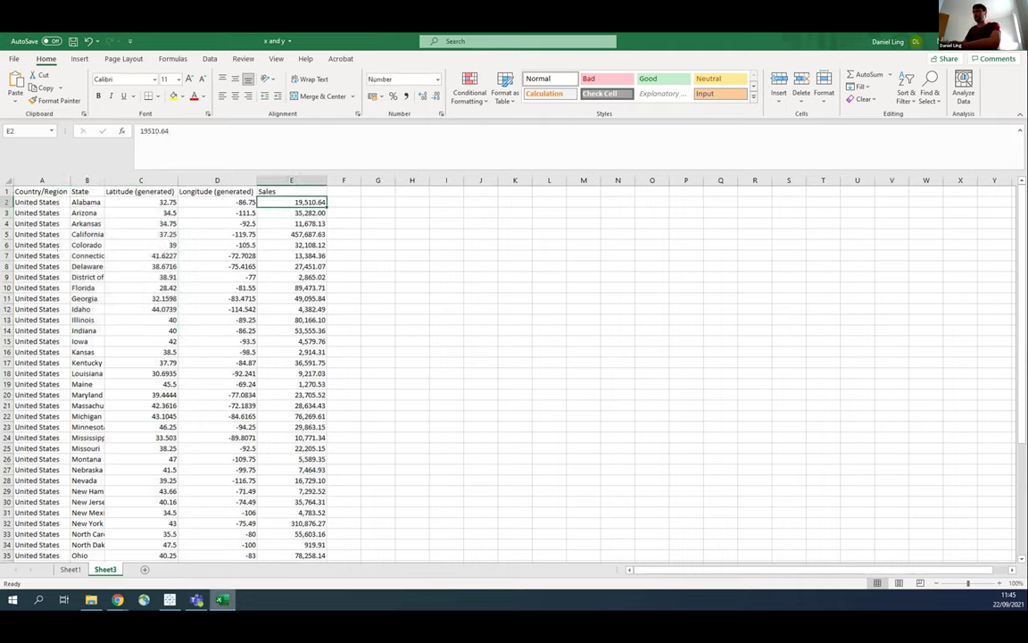
Return to Tableau, view the Easy Donuts example on the "6. Donut" dashboard, and open the "Buliding a Donut" sheet.
key("alt+Tab")
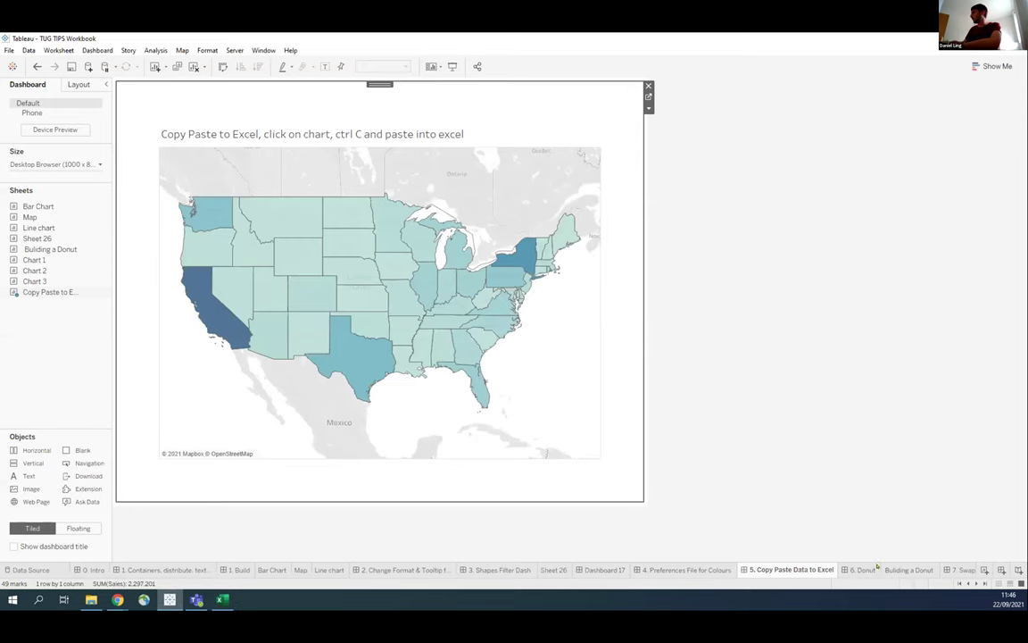
left_click(876, 569)
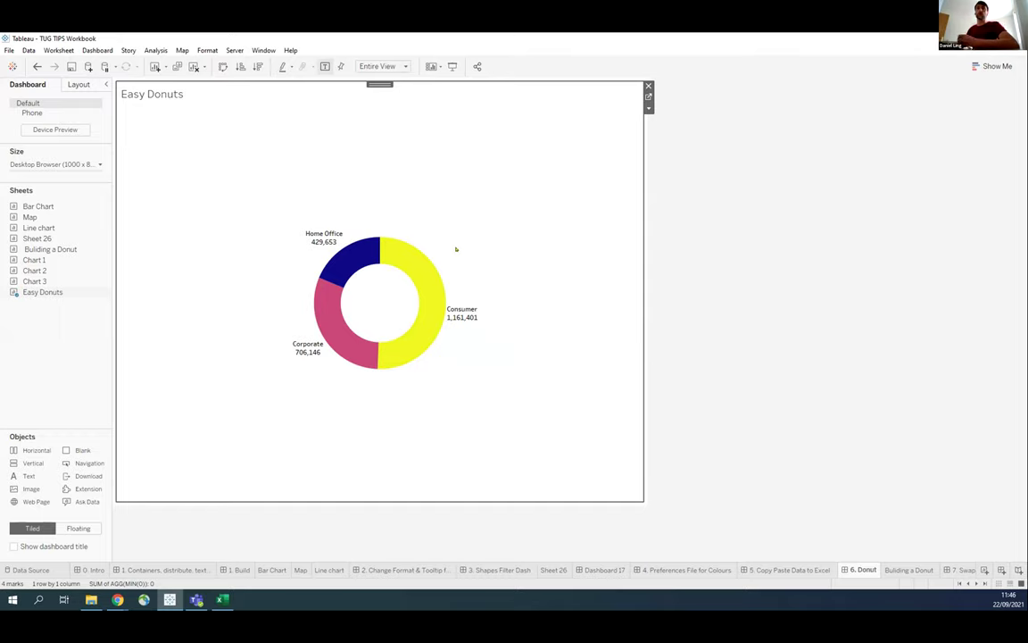
left_click(902, 569)
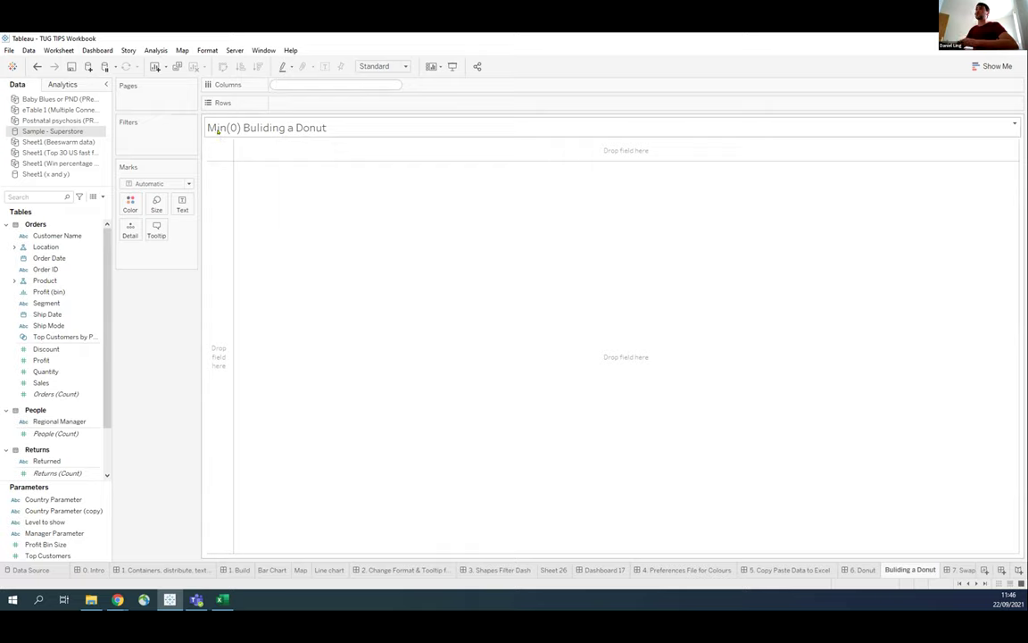
Add a MIN(0) calculation to Columns, duplicate it beside the first, and fit the sheet to Entire View.
type("MIN")
key("Return")
type("0")
key("Return")
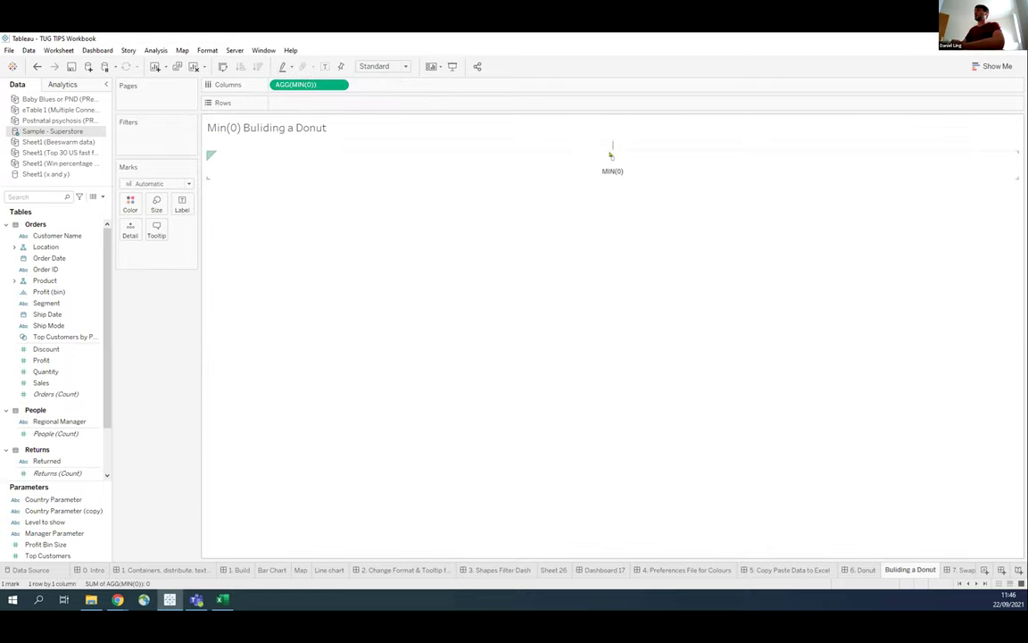
left_click_drag(309, 85, 392, 84)
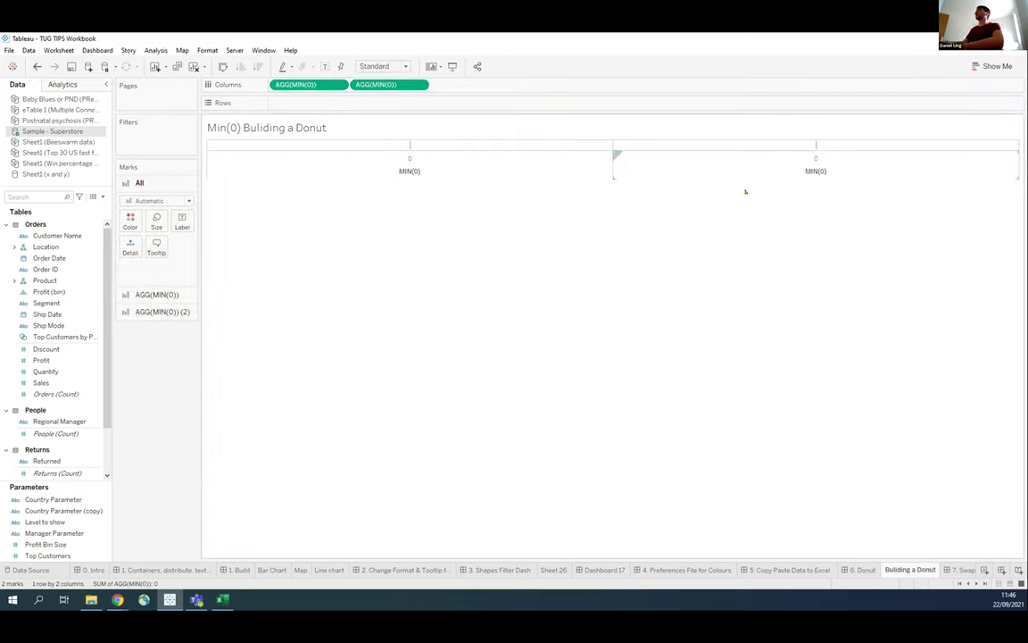
left_click(382, 66)
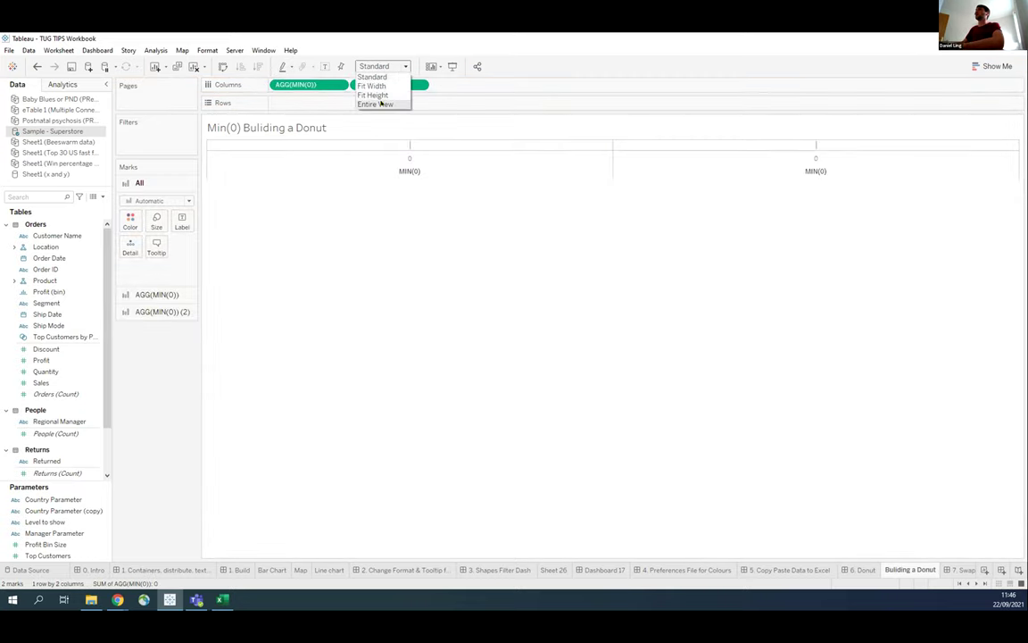
left_click(380, 96)
Set the mark type of both MIN(0) measures to Pie.
left_click(149, 295)
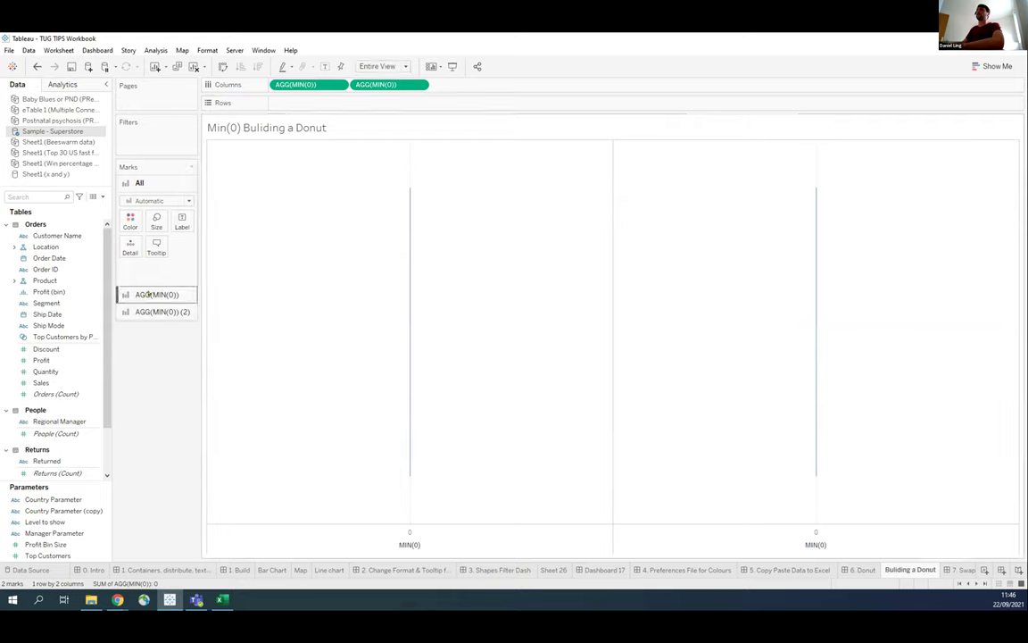
left_click(156, 217)
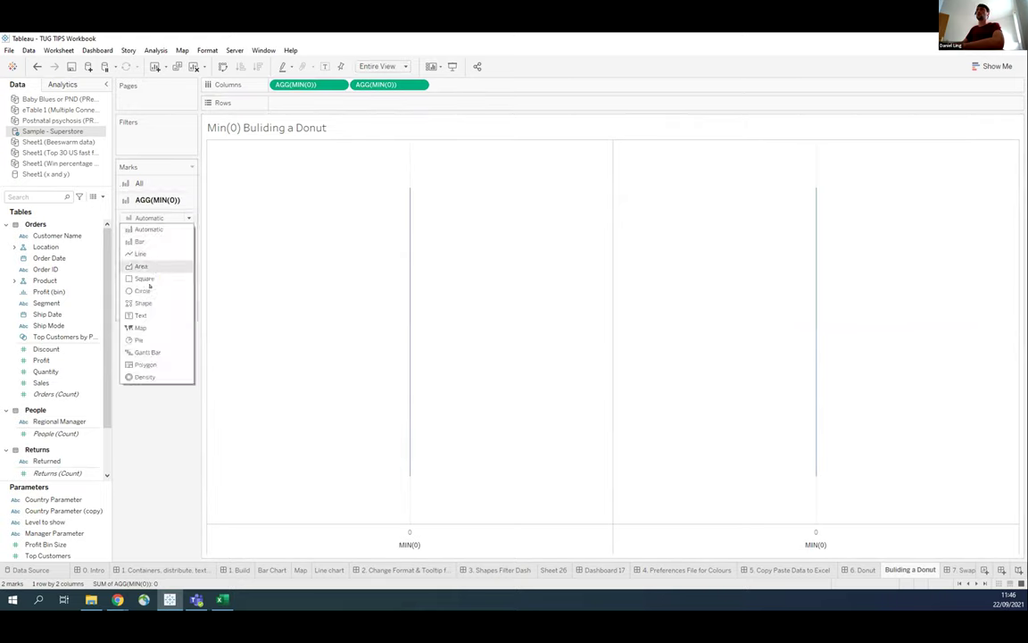
left_click(147, 339)
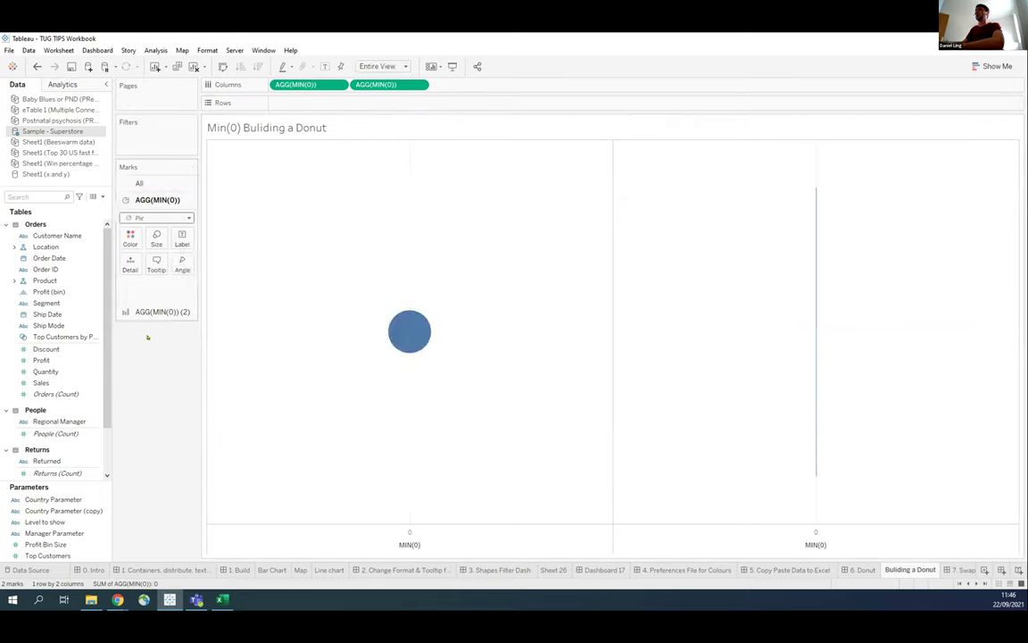
left_click(154, 311)
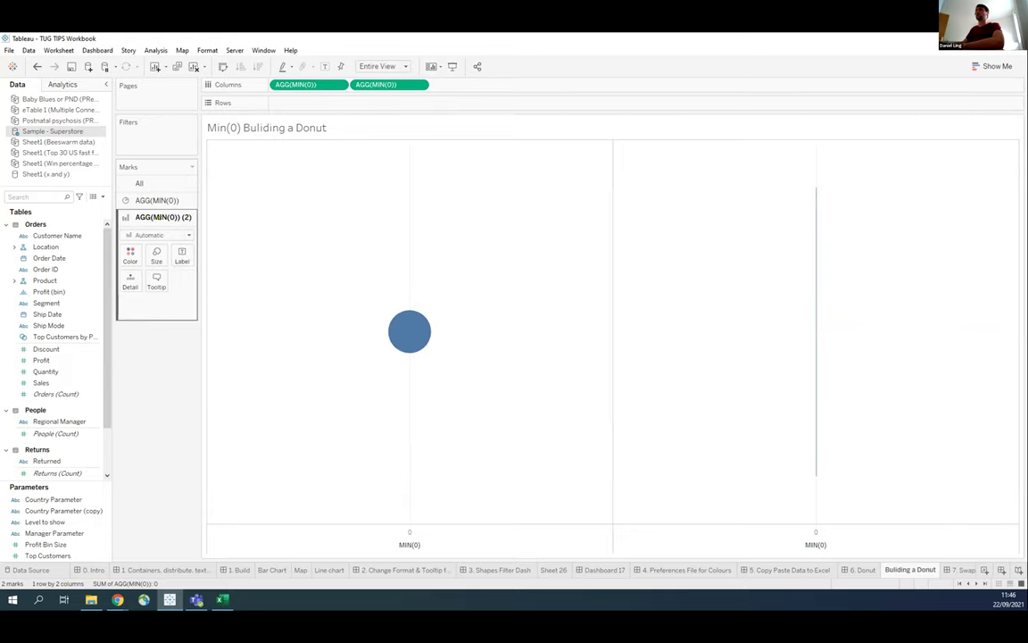
left_click(157, 237)
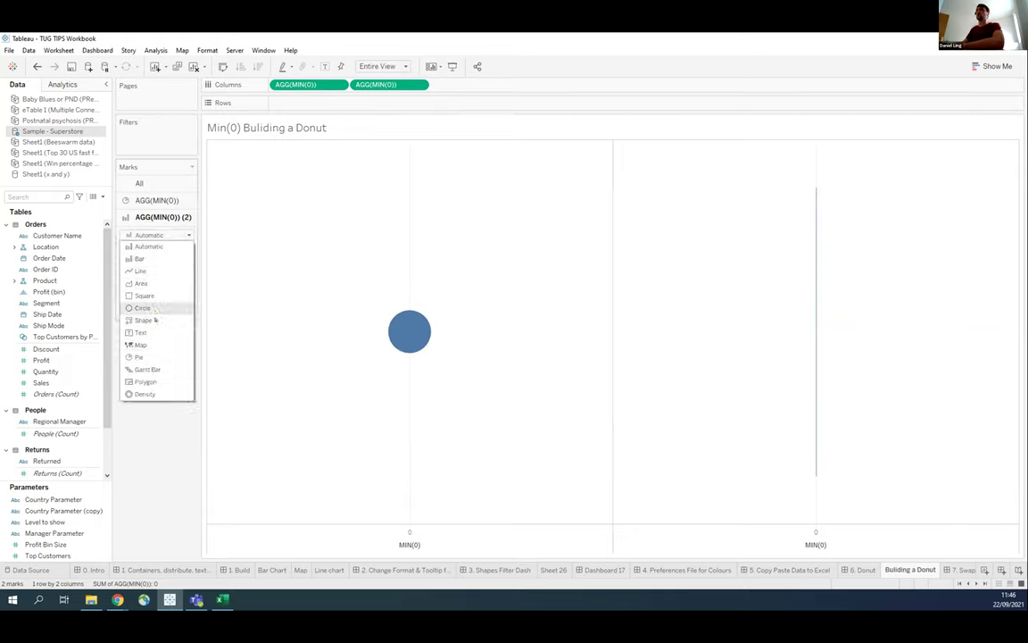
left_click(138, 357)
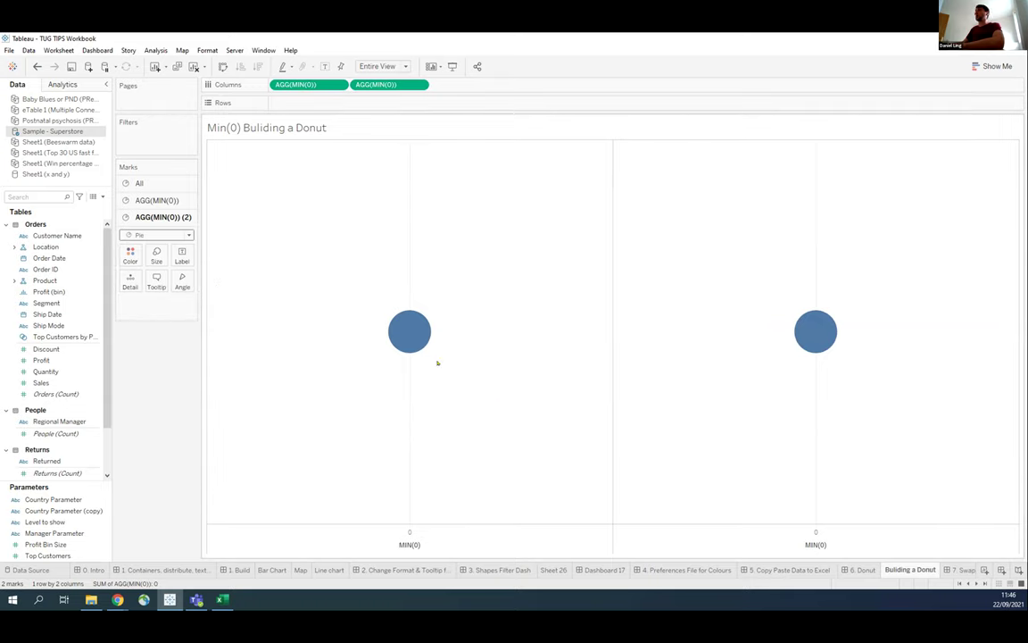
Color the first MIN(0) pie by Segment and add Sales to its Size.
left_click(157, 200)
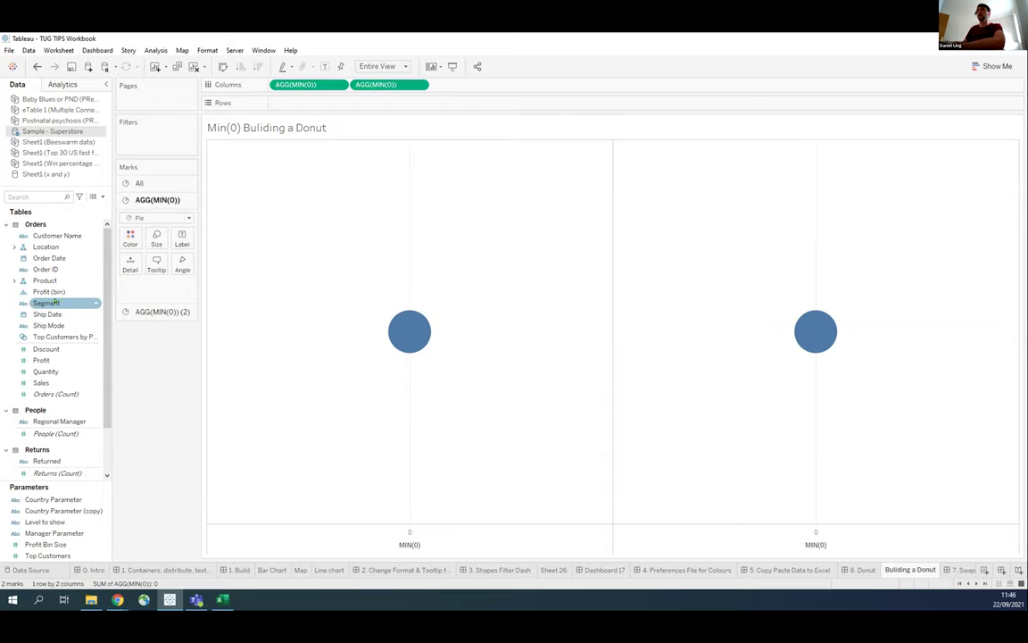
left_click_drag(45, 302, 130, 237)
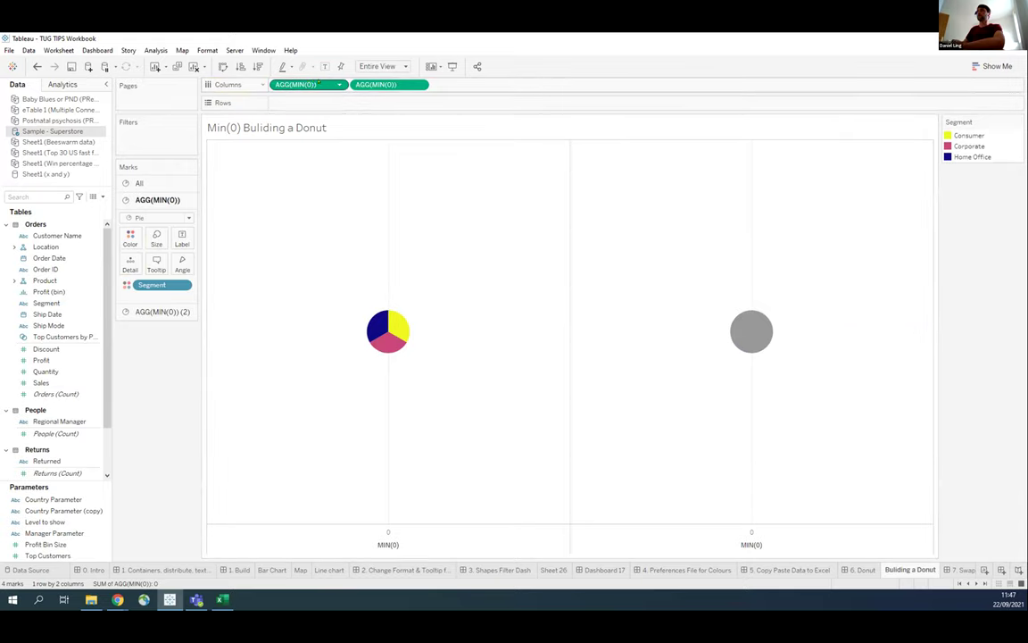
mouse_move(404, 319)
left_click_drag(41, 382, 156, 237)
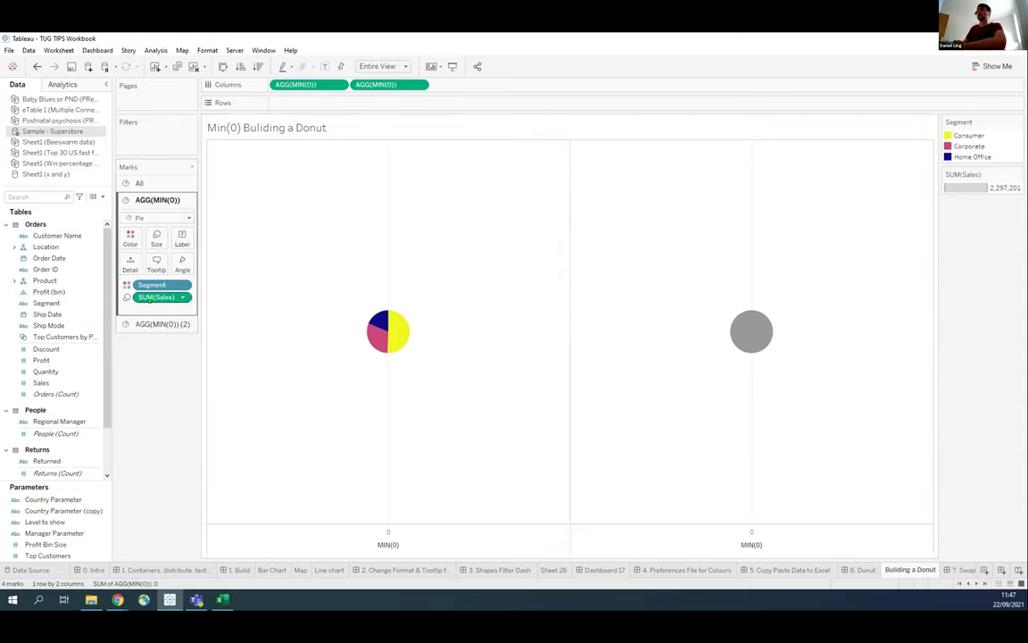
Enlarge the first MIN(0) pie and color the second MIN(0) pie white.
left_click(150, 230)
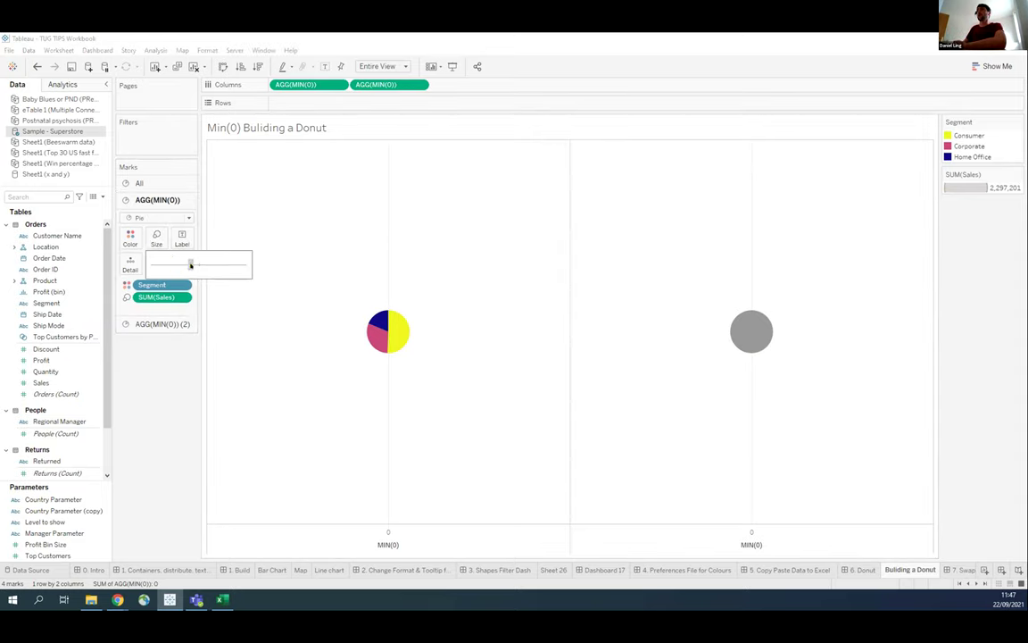
left_click_drag(198, 262, 191, 266)
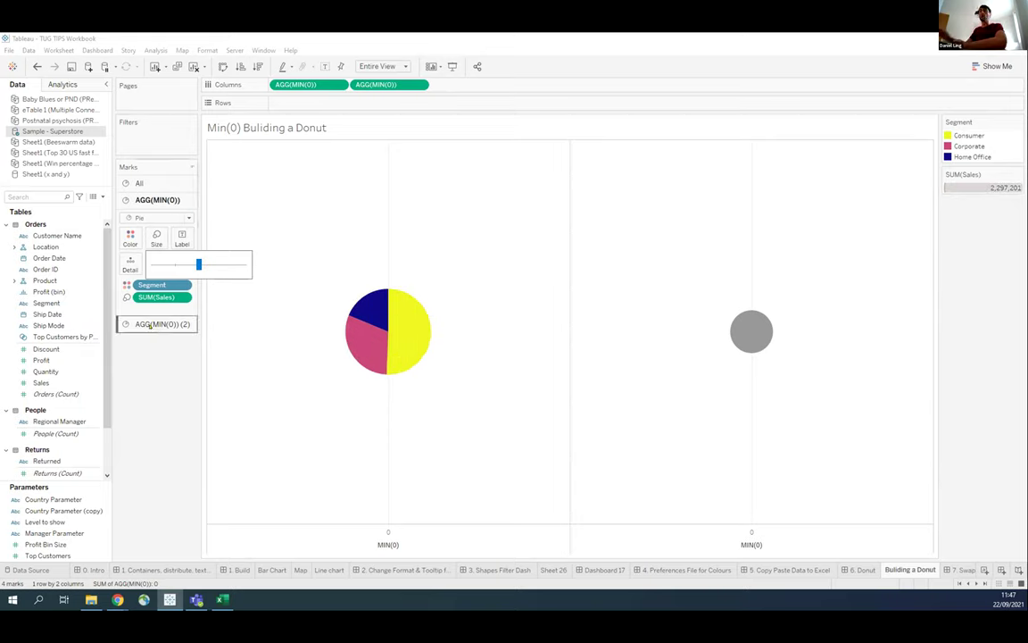
left_click(150, 324)
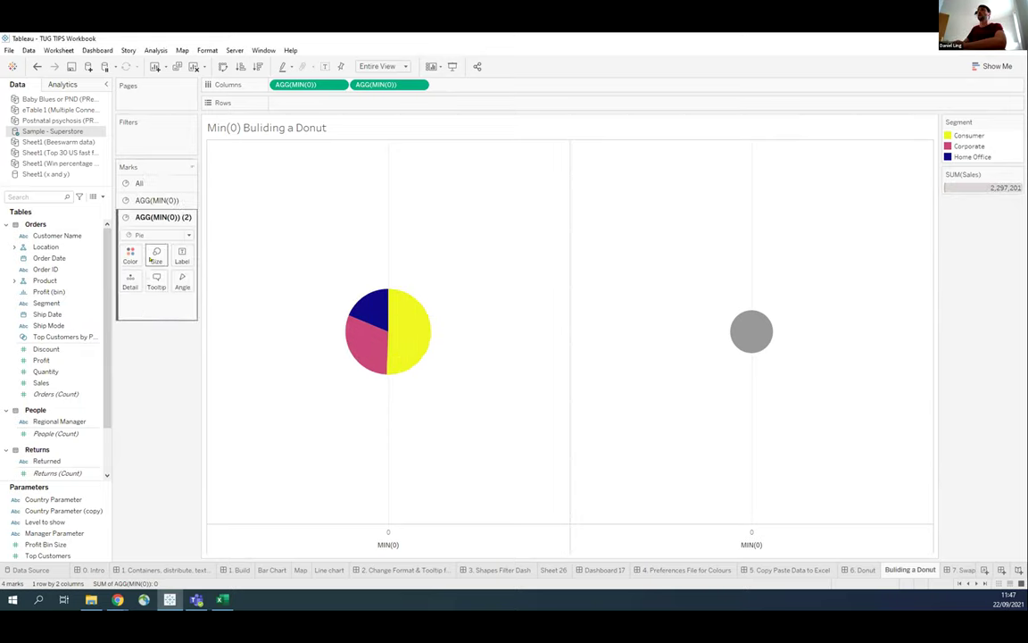
left_click(131, 254)
left_click(146, 286)
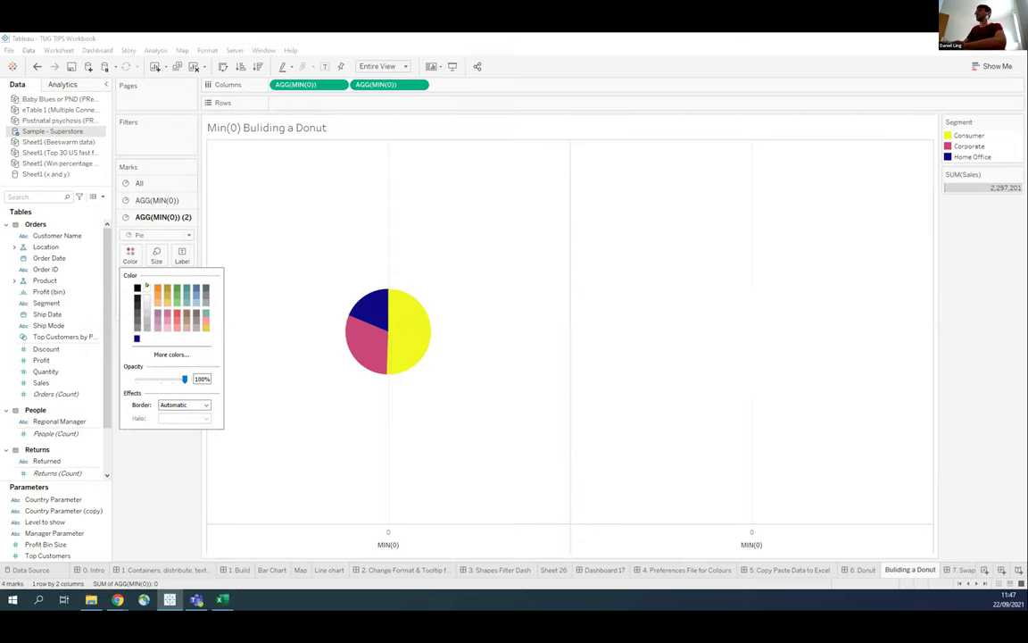
Set the sheet's zero lines to None.
left_click(207, 50)
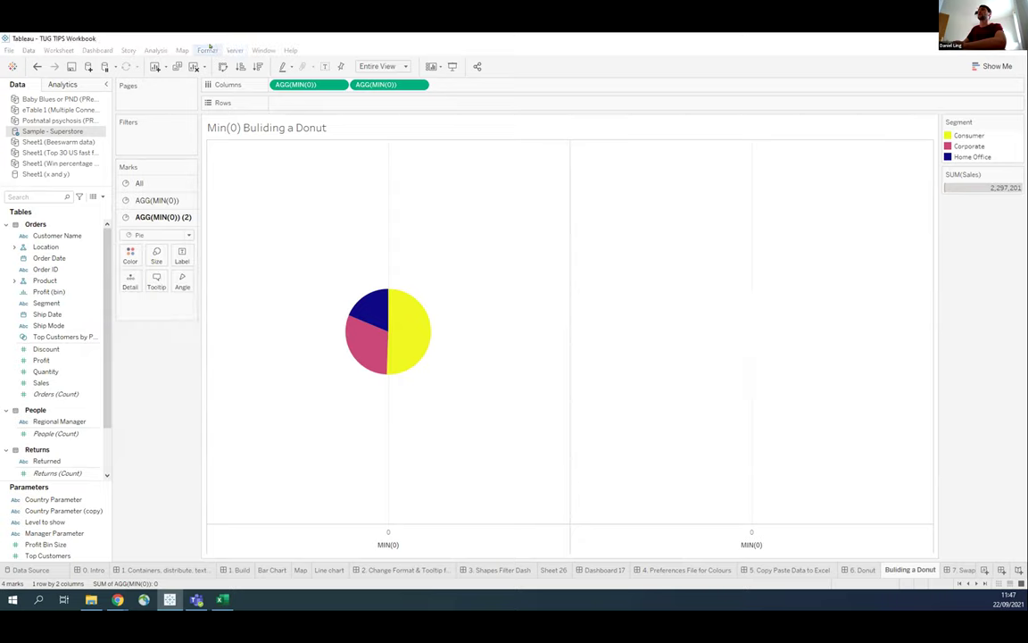
left_click(141, 165)
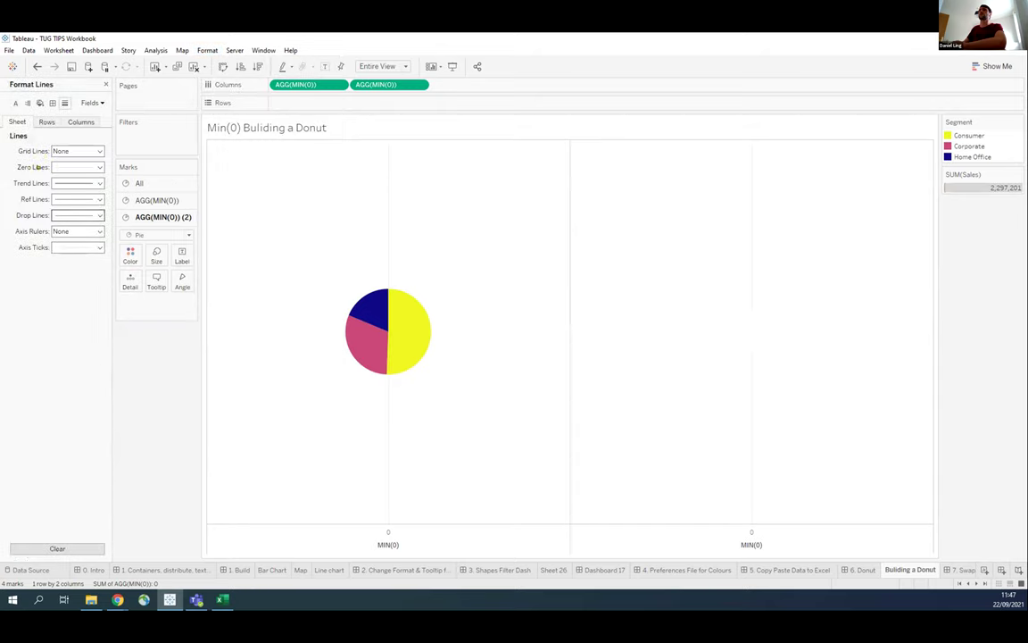
left_click(78, 167)
Set the sheet's grand total, row divider and column divider borders to None for both pane and header.
left_click(52, 103)
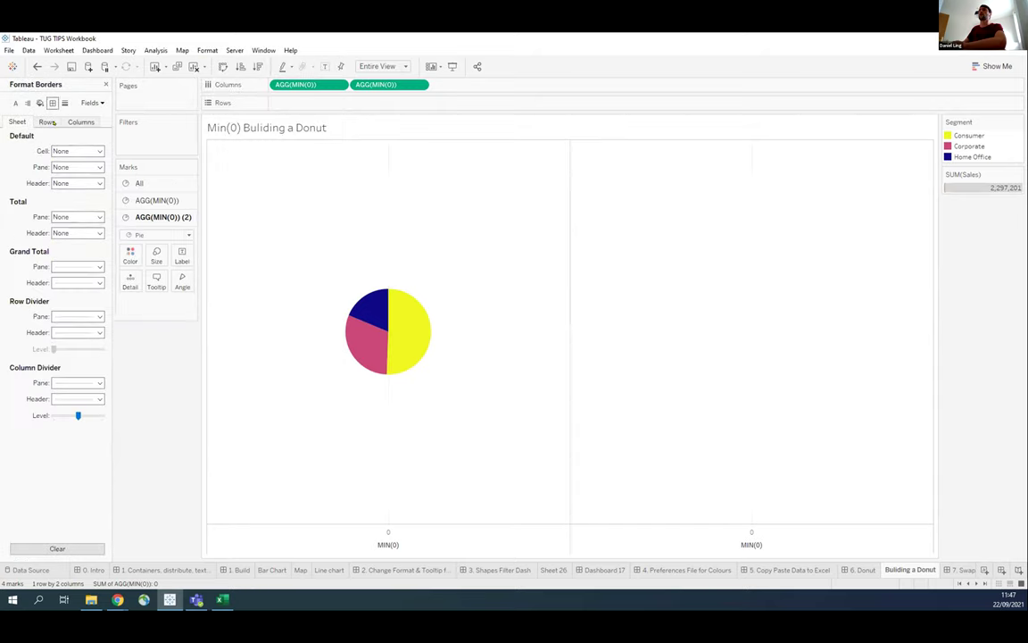
left_click(76, 267)
left_click(72, 282)
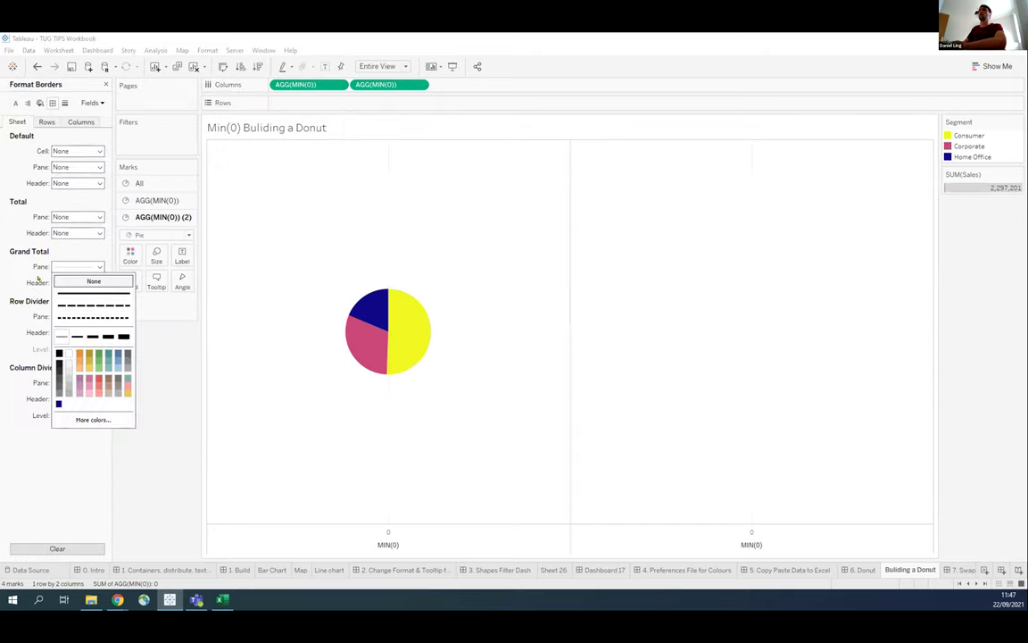
left_click(77, 282)
left_click(72, 295)
left_click(64, 317)
left_click(69, 332)
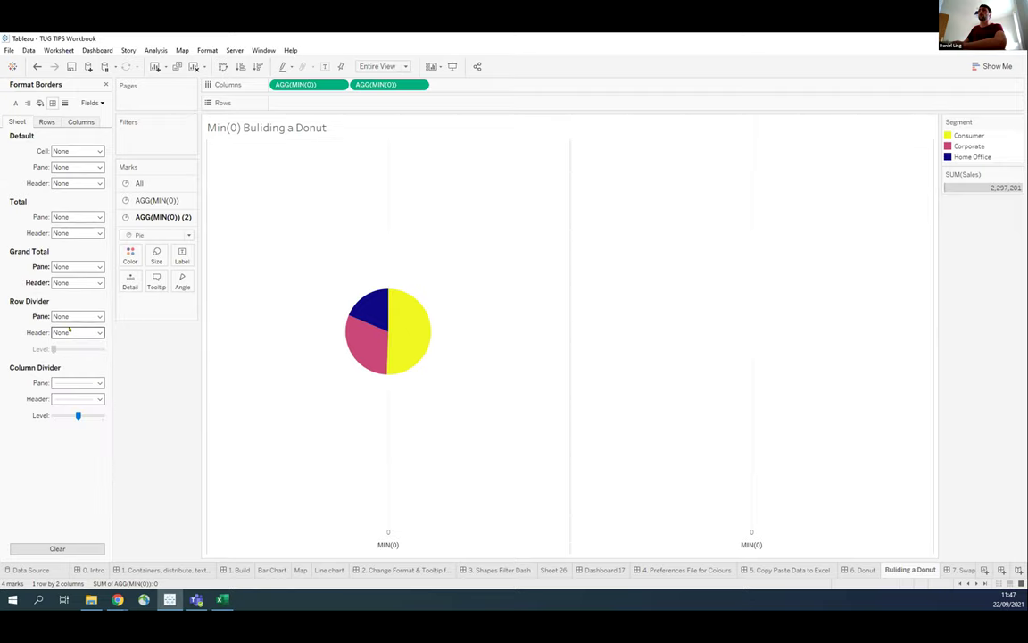
left_click(64, 382)
left_click(94, 397)
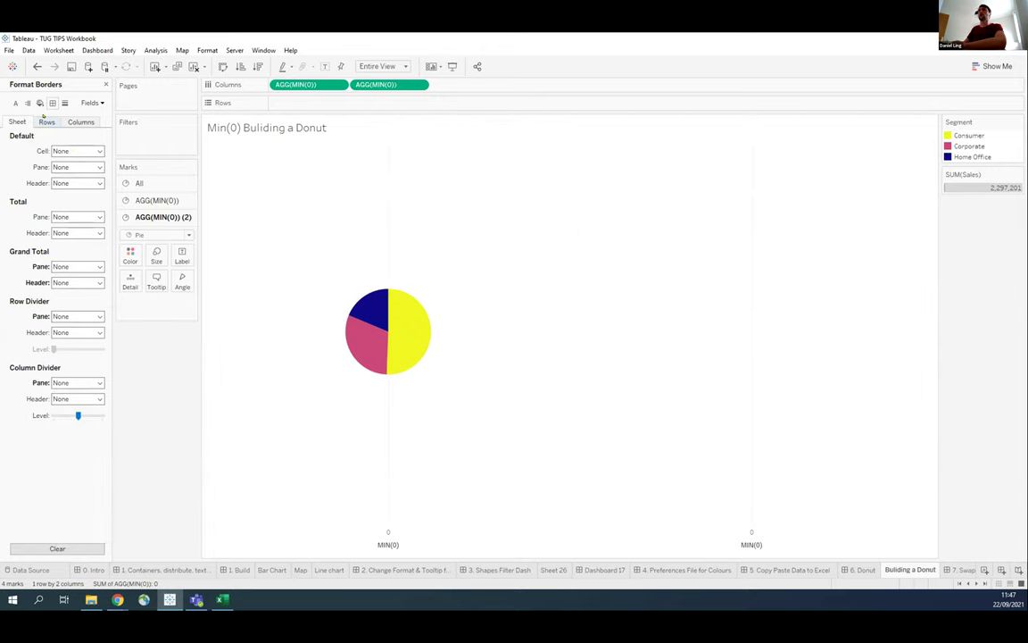
Set the grid lines for the sheet's columns to None.
left_click(65, 102)
left_click(47, 122)
left_click(81, 121)
left_click(63, 150)
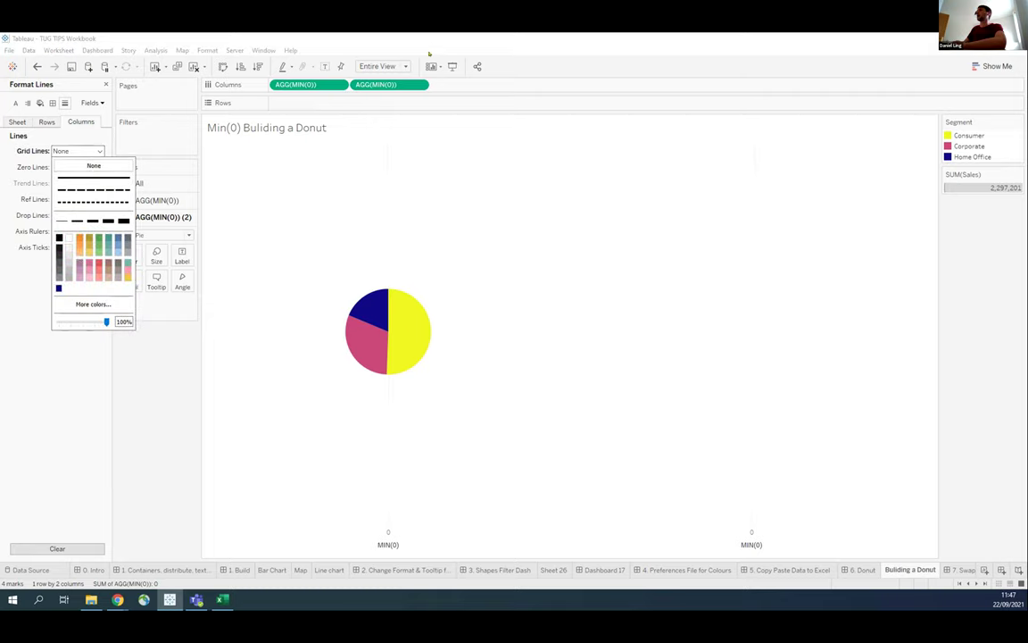
left_click(89, 165)
Combine the two MIN(0) measures into a dual axis and hide both axis headers.
right_click(407, 83)
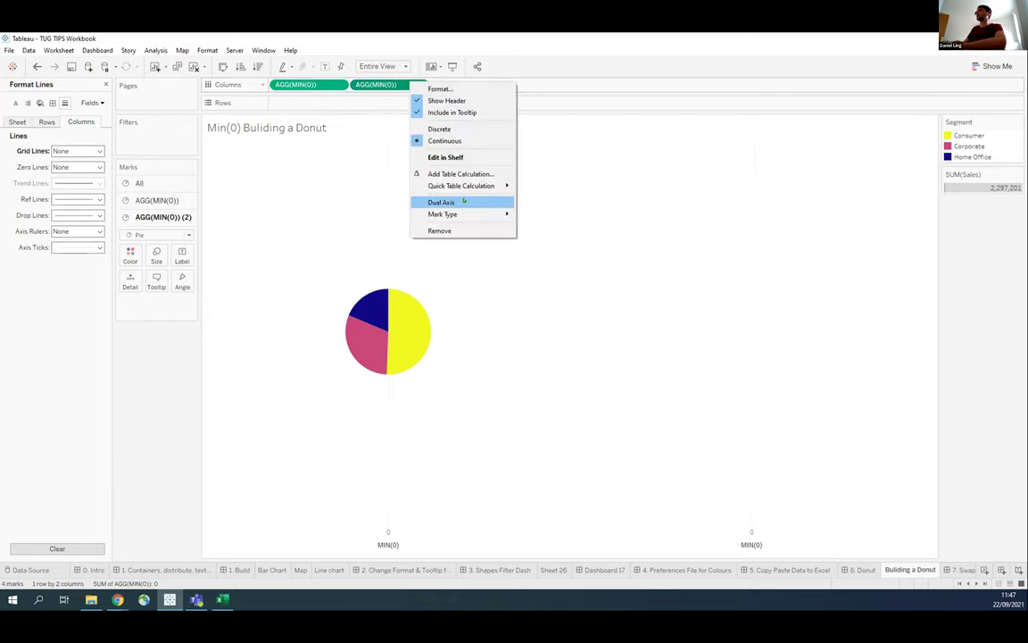
left_click(463, 200)
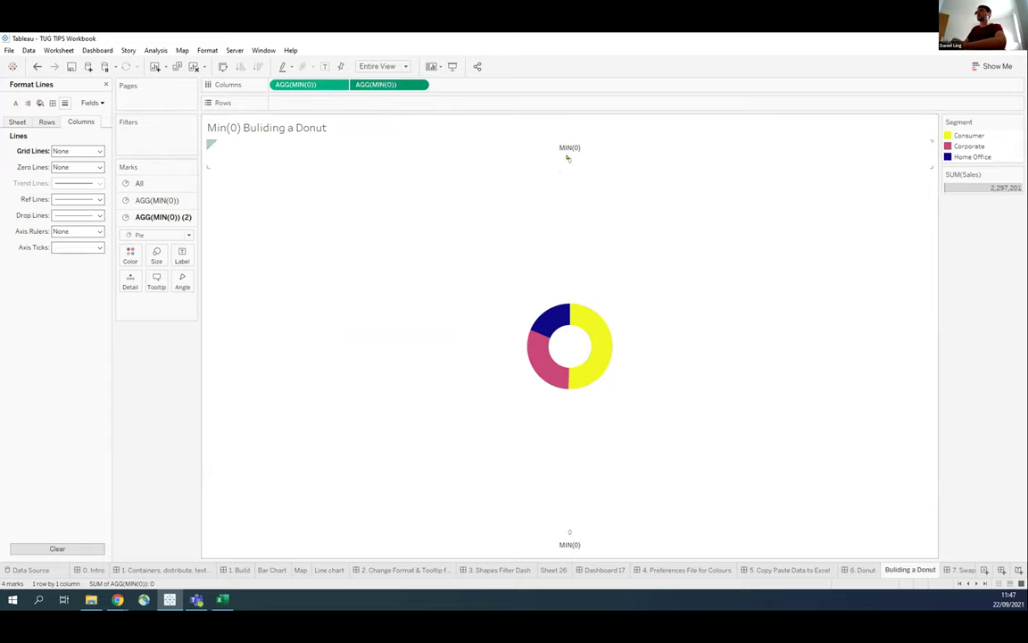
right_click(566, 158)
left_click(596, 257)
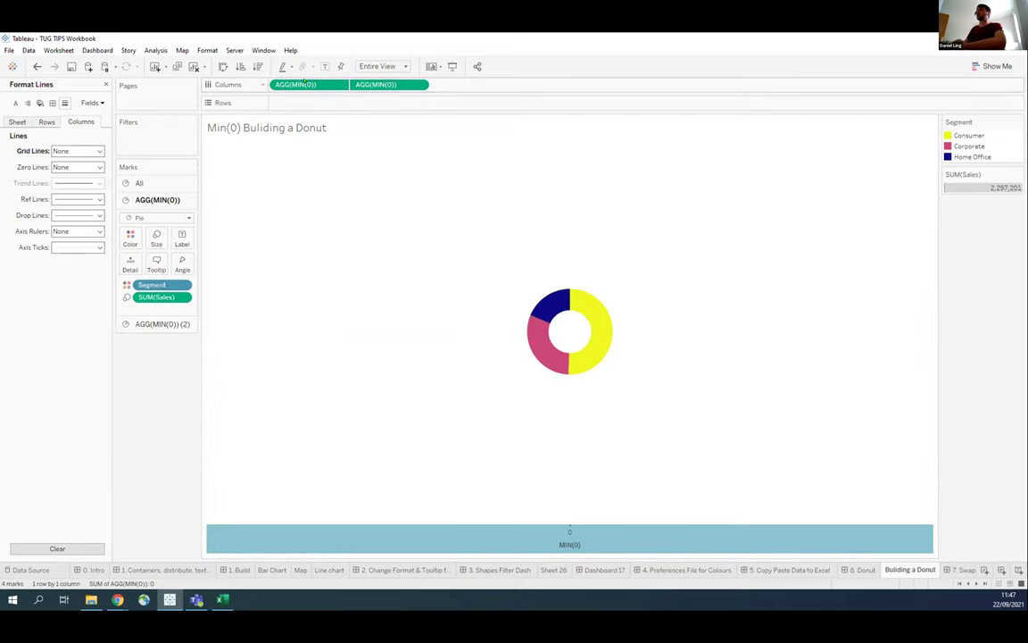
right_click(533, 532)
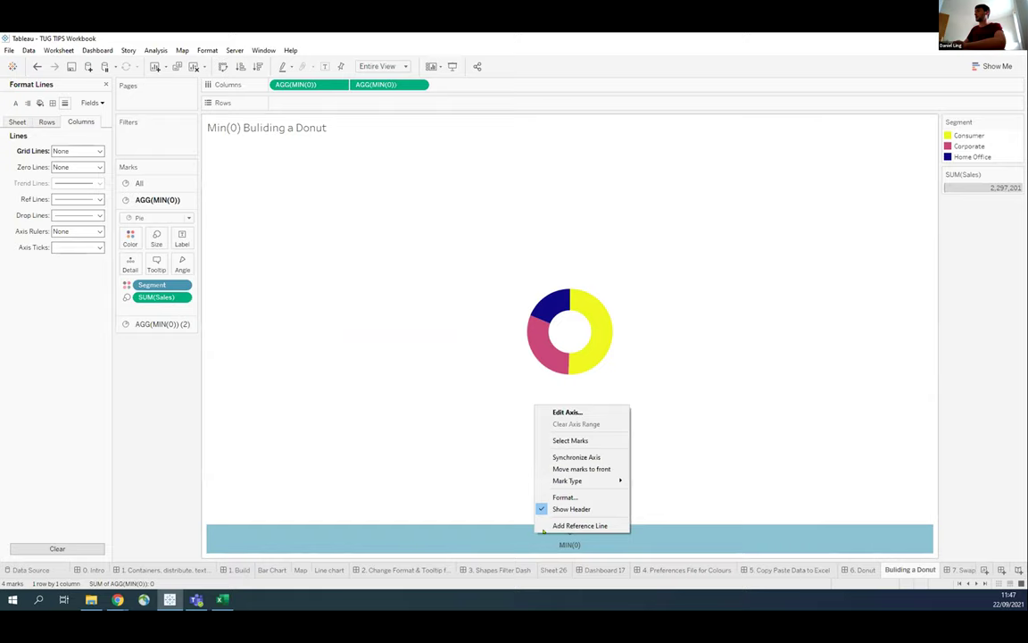
left_click(525, 458)
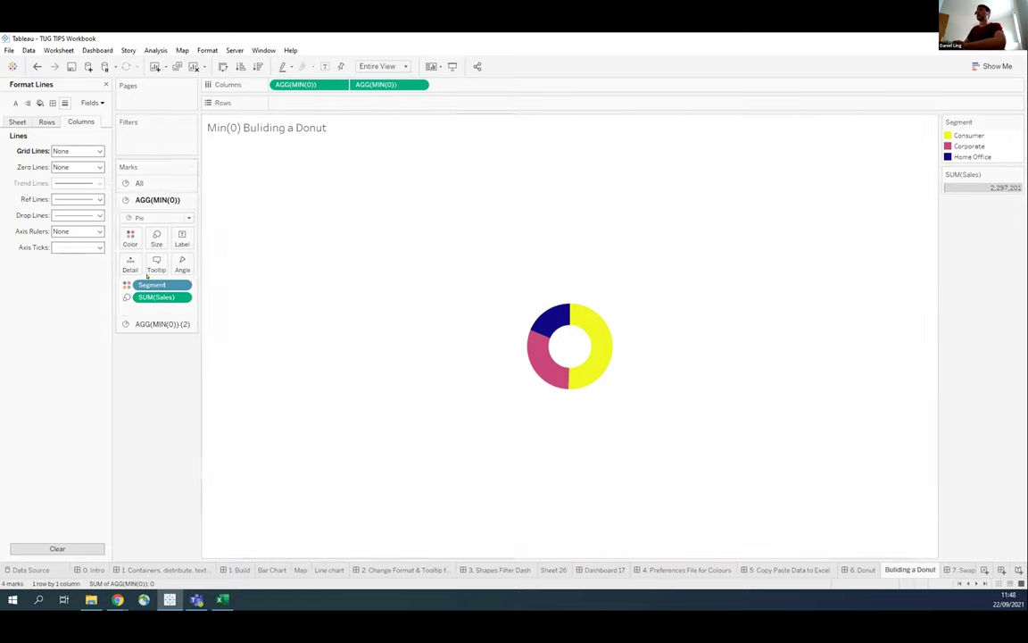
Label the donut's centre with total Sales and its outer slices with Sales per segment.
left_click(141, 324)
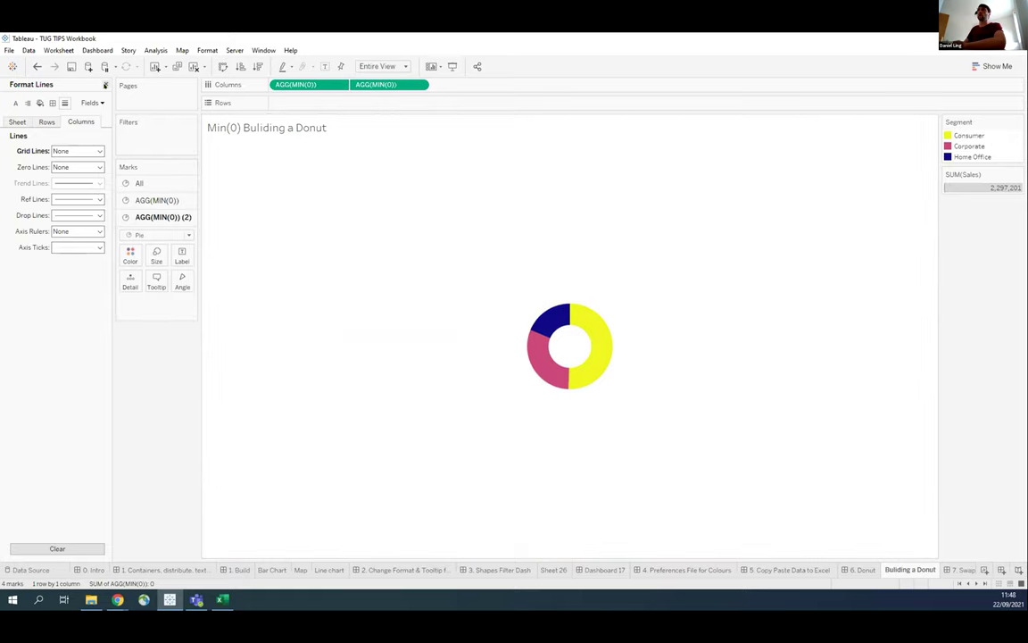
left_click(105, 85)
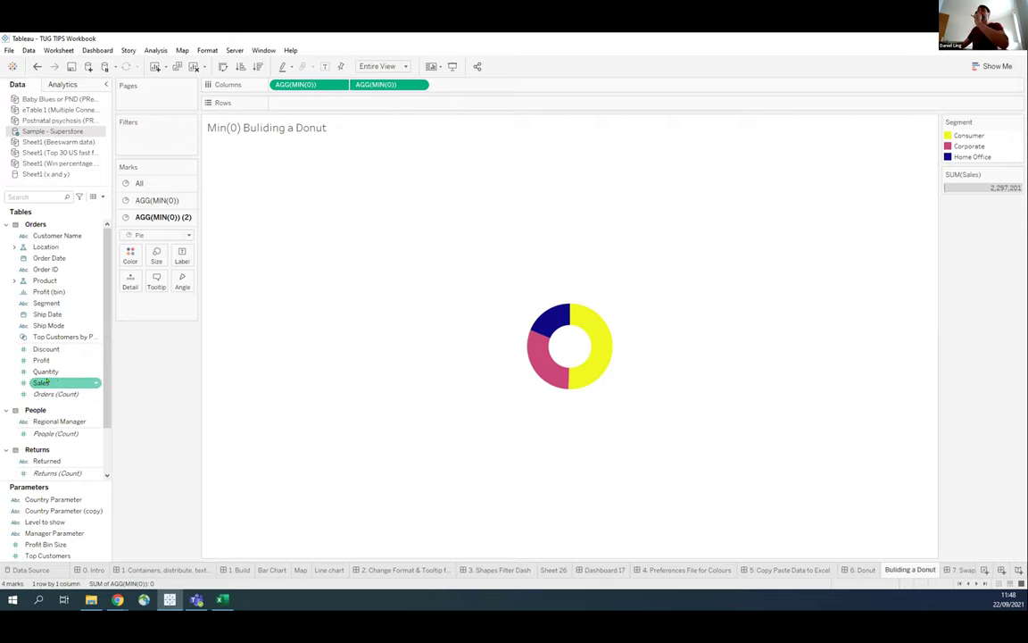
left_click_drag(43, 382, 181, 254)
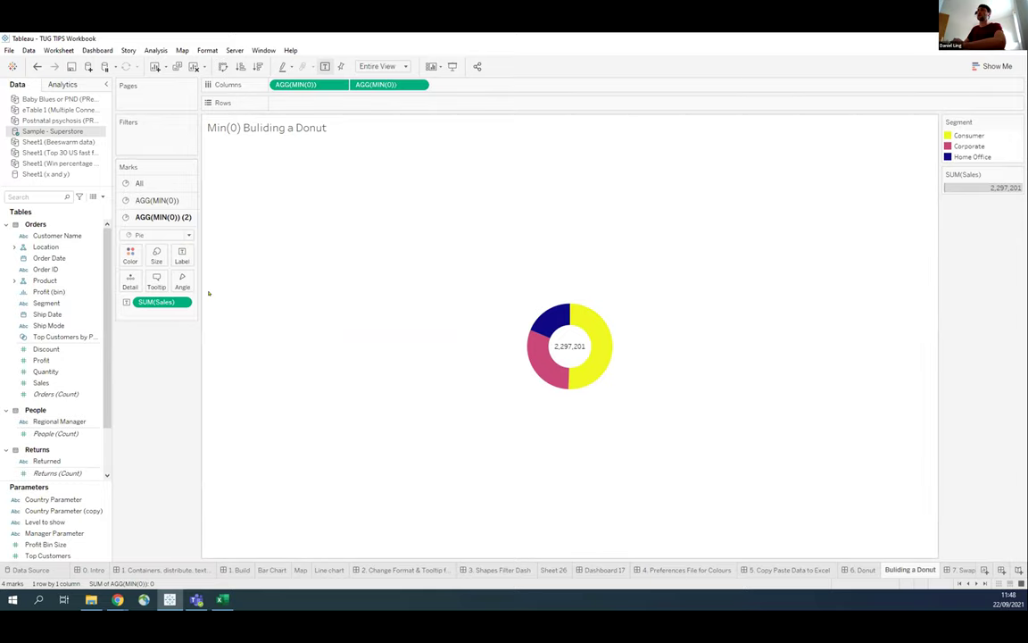
left_click(156, 200)
left_click_drag(53, 382, 182, 239)
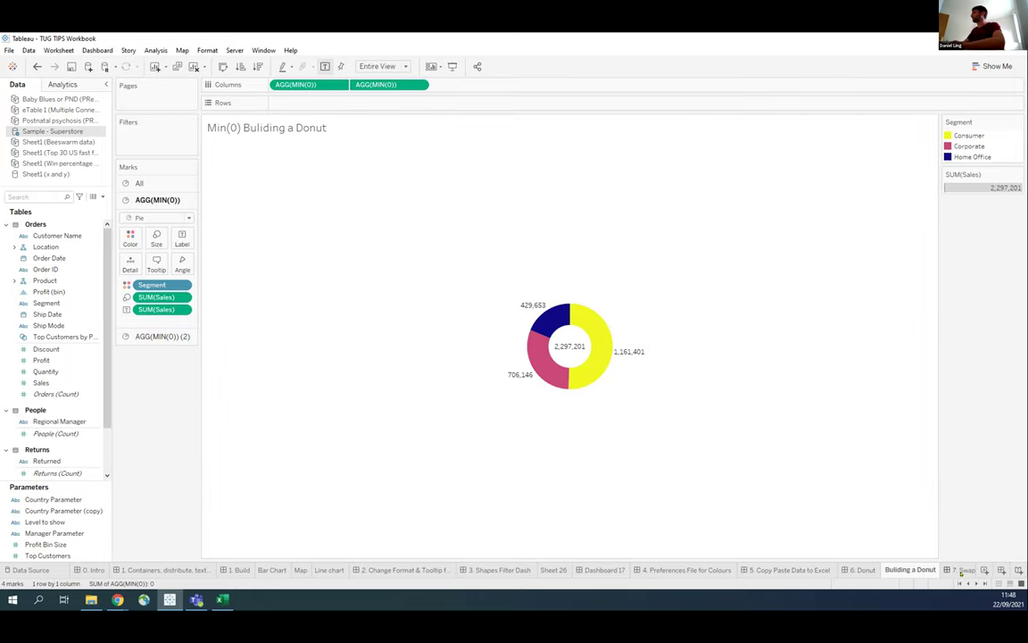
Open the "7. Swap & Retain Padding" dashboard and swap its Chart 1 for the Chart 3 sheet.
left_click(962, 569)
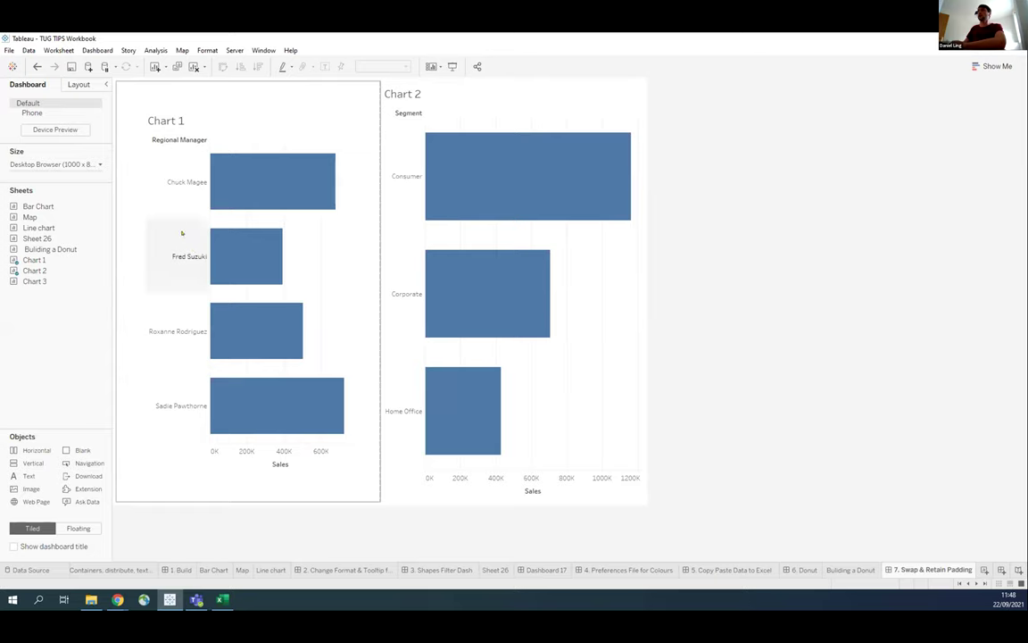
left_click(455, 112)
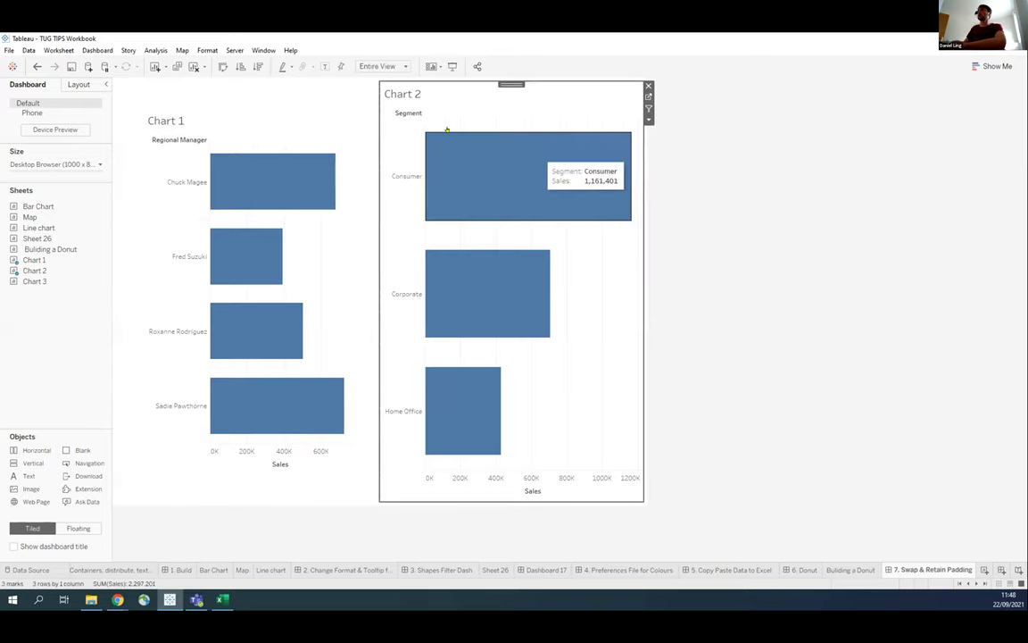
left_click(294, 120)
left_click_drag(34, 271, 72, 241)
left_click_drag(36, 217, 62, 217)
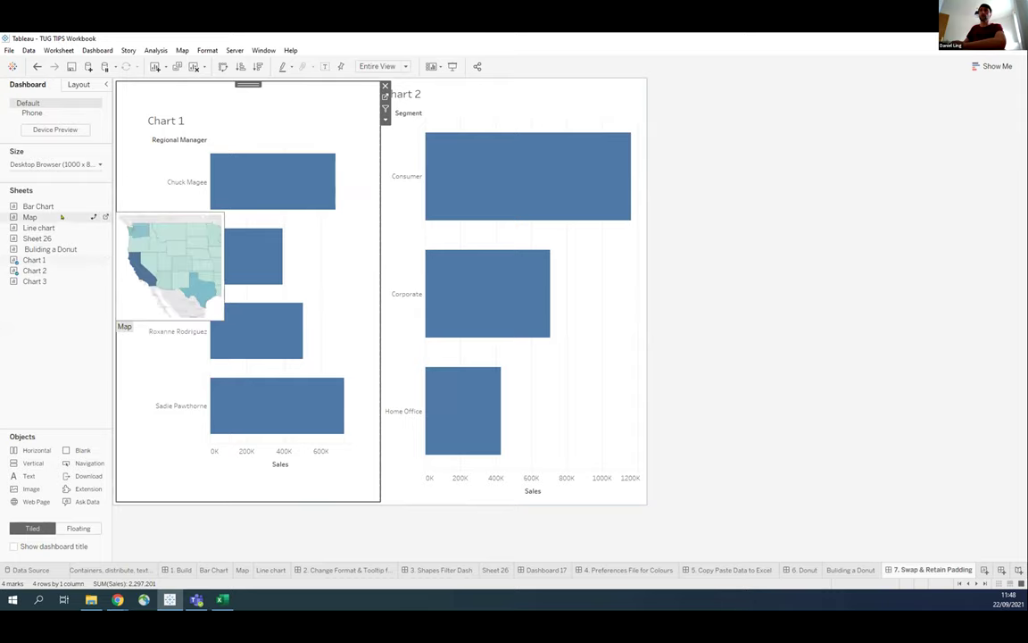
mouse_move(62, 207)
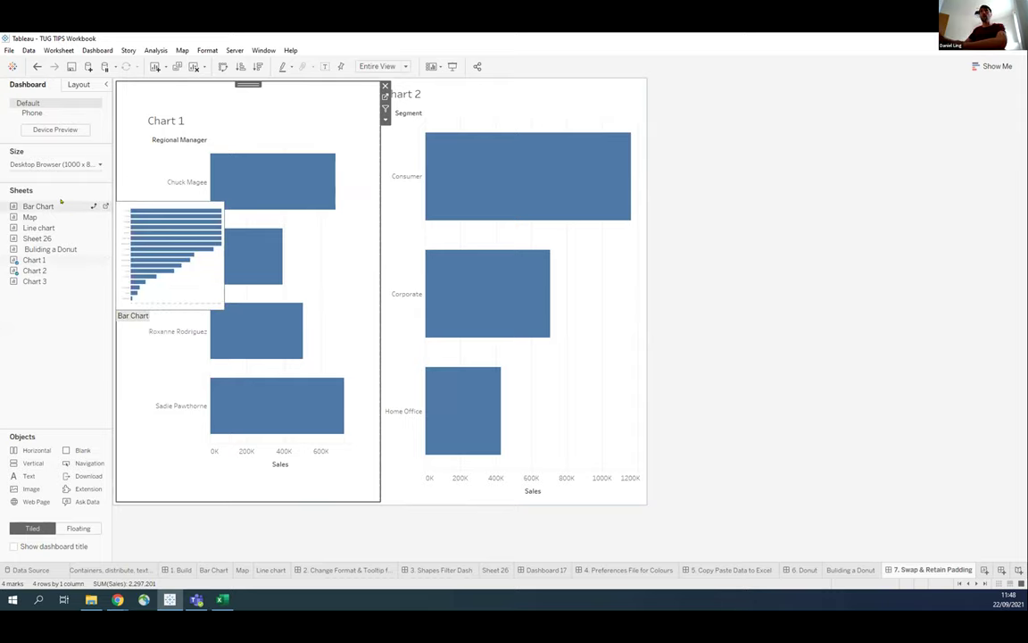
mouse_move(92, 282)
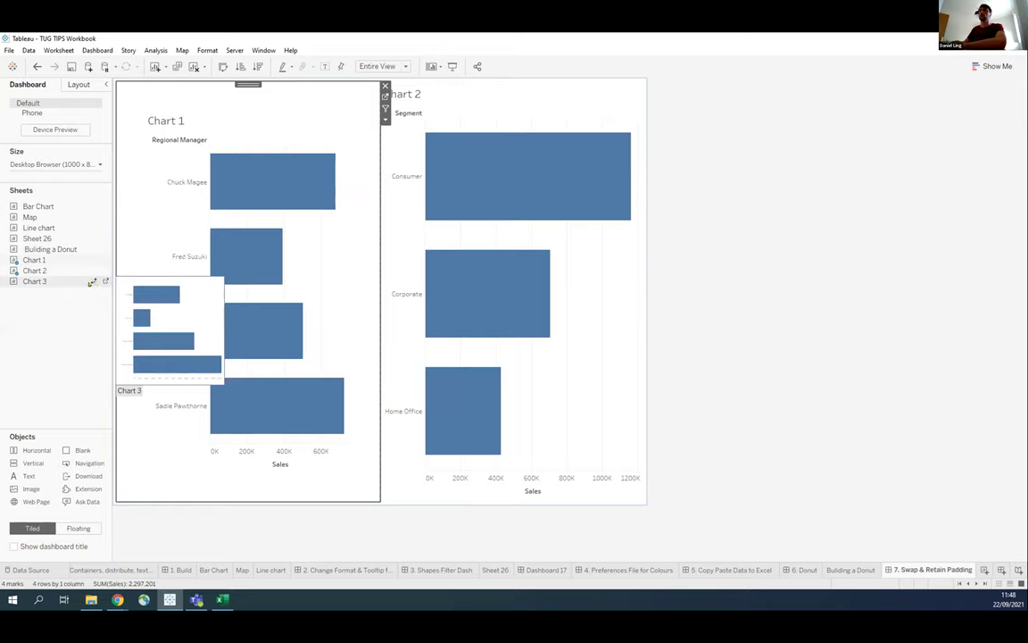
left_click(92, 282)
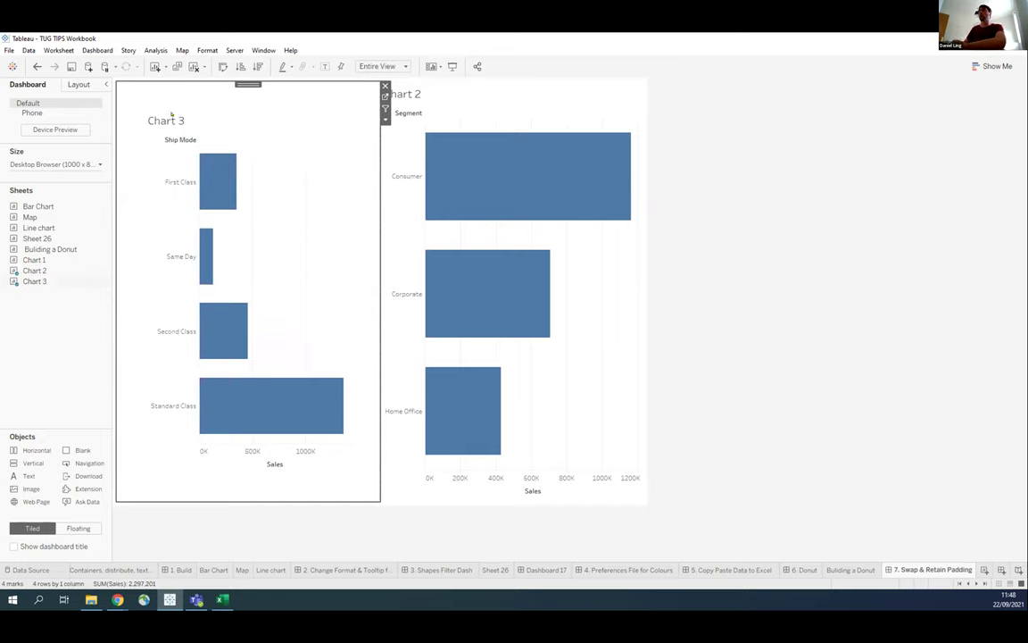
Swap Chart 2 on the dashboard for the Chart 1 sheet.
left_click(444, 93)
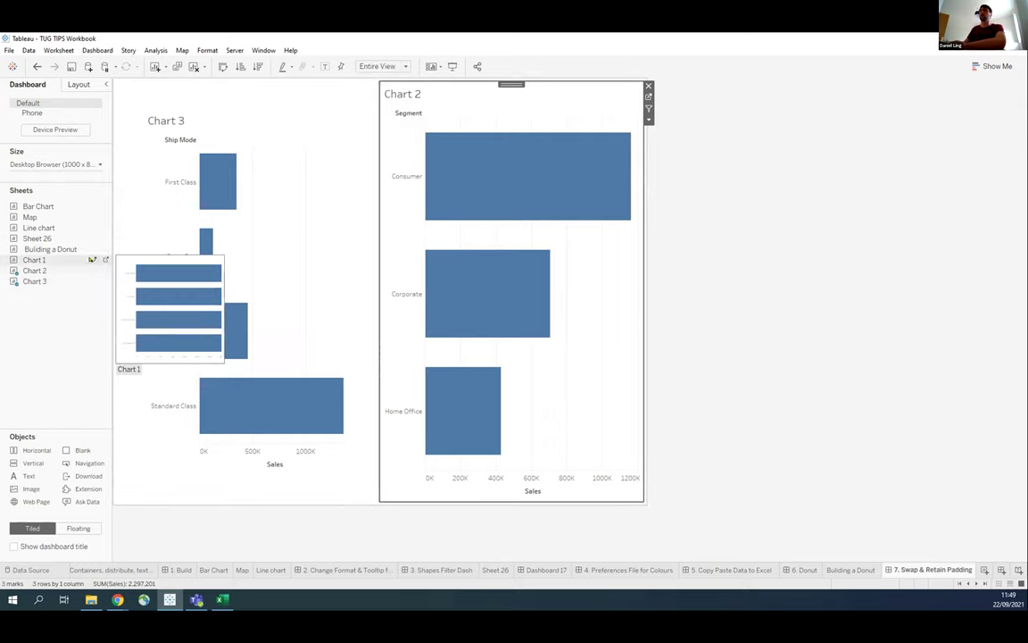
left_click(93, 259)
mouse_move(80, 239)
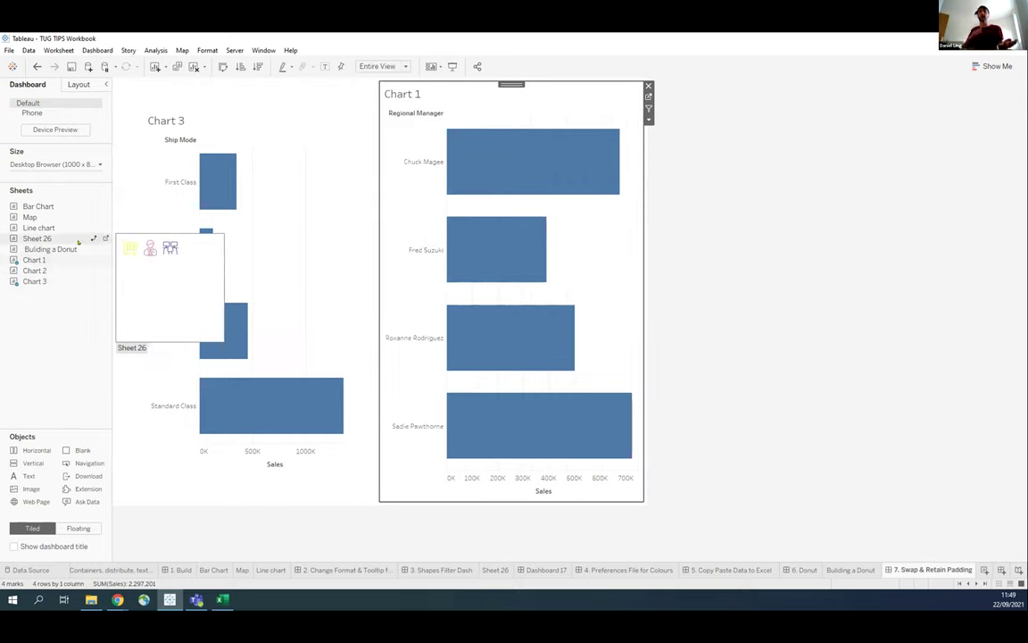
mouse_move(104, 259)
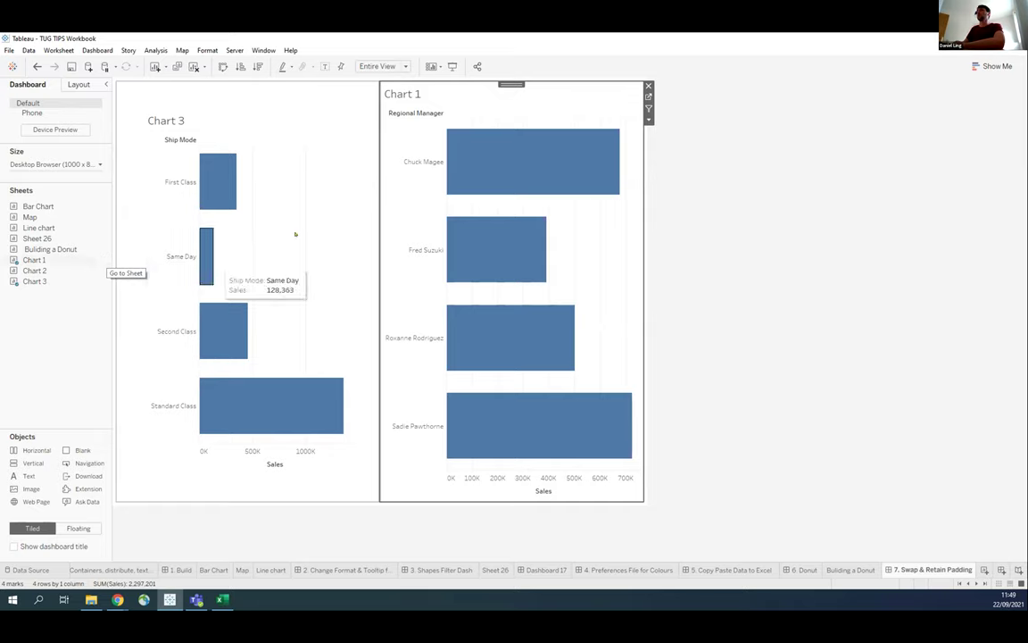
Open the "8. Data Refresh Time" dashboard.
left_click(977, 583)
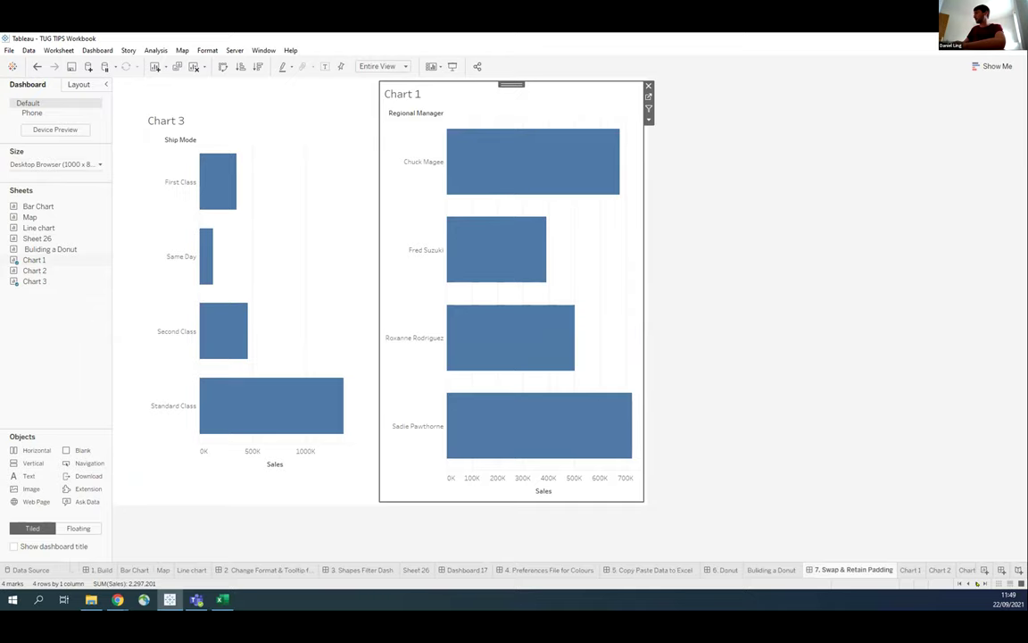
scroll(714, 569, "down", 5)
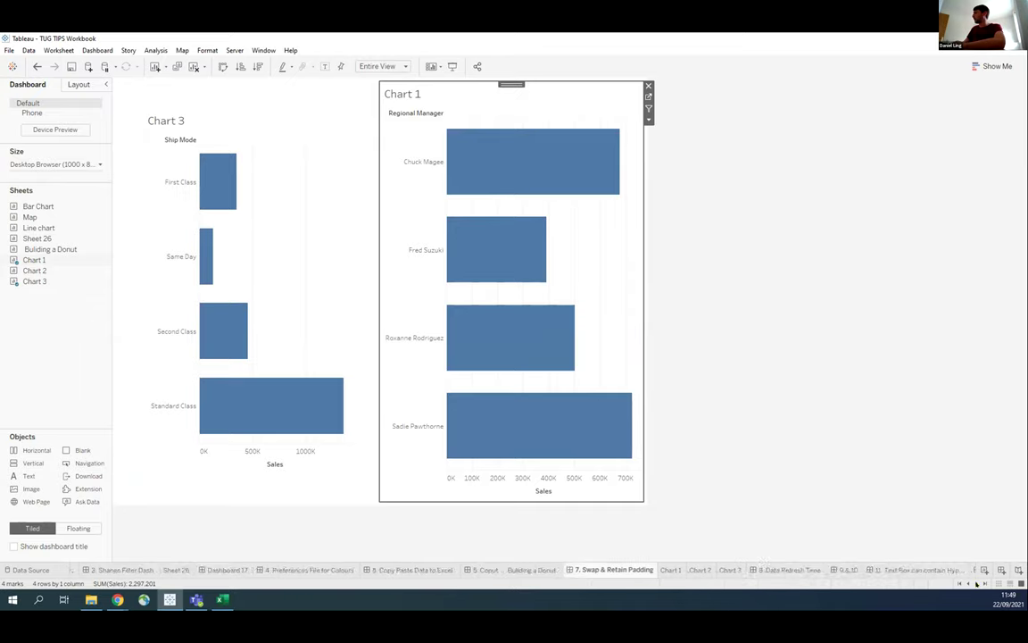
left_click(697, 572)
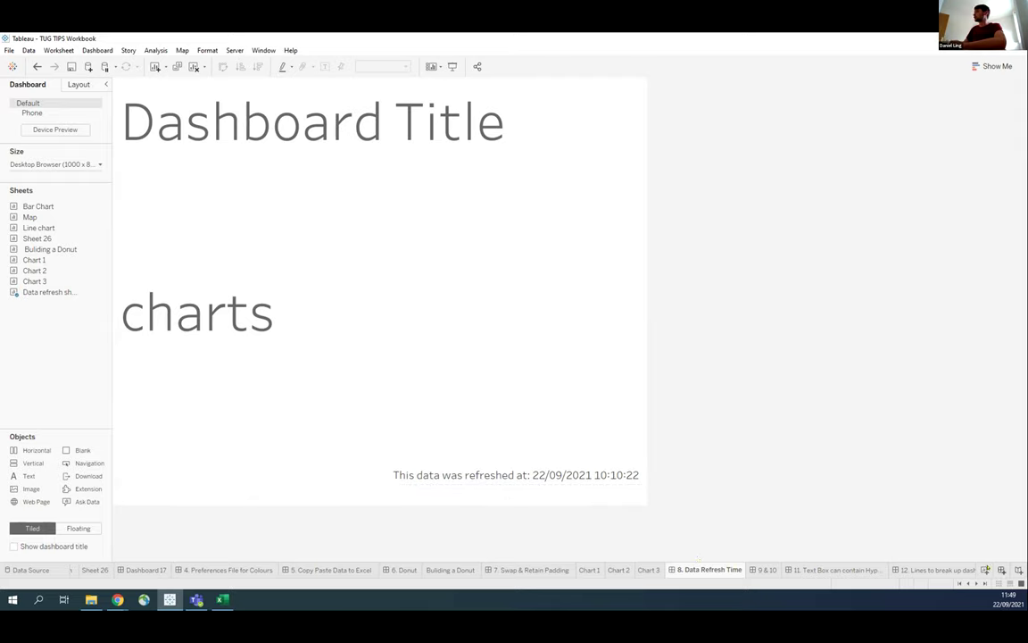
Create a new worksheet and set its title to "The data was updated at: <Data Update Time>" using the inserted update-time field.
key("ctrl+m")
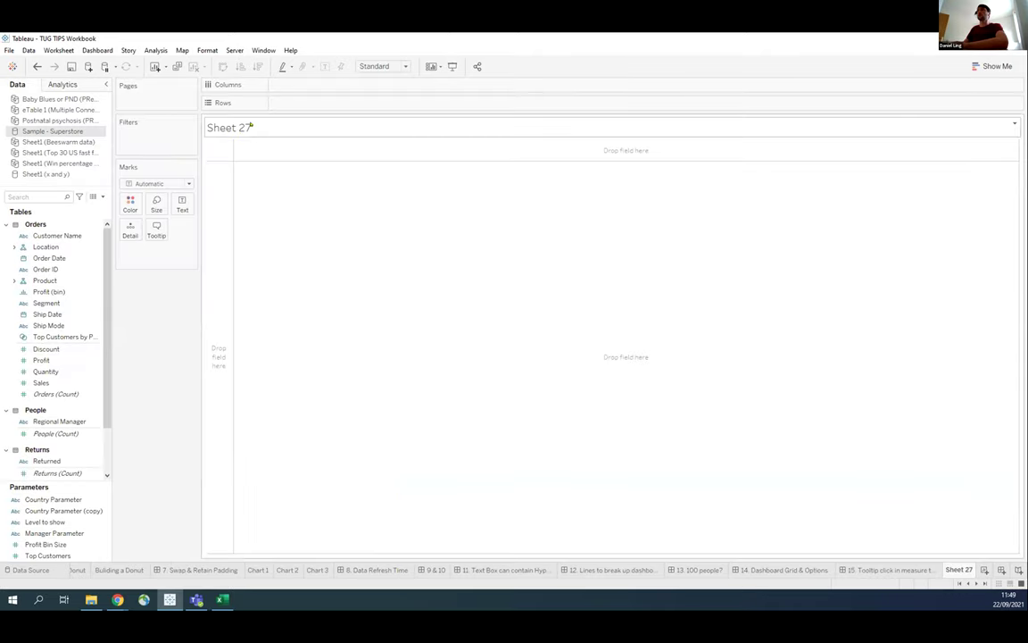
double_click(250, 126)
left_click_drag(458, 270, 293, 266)
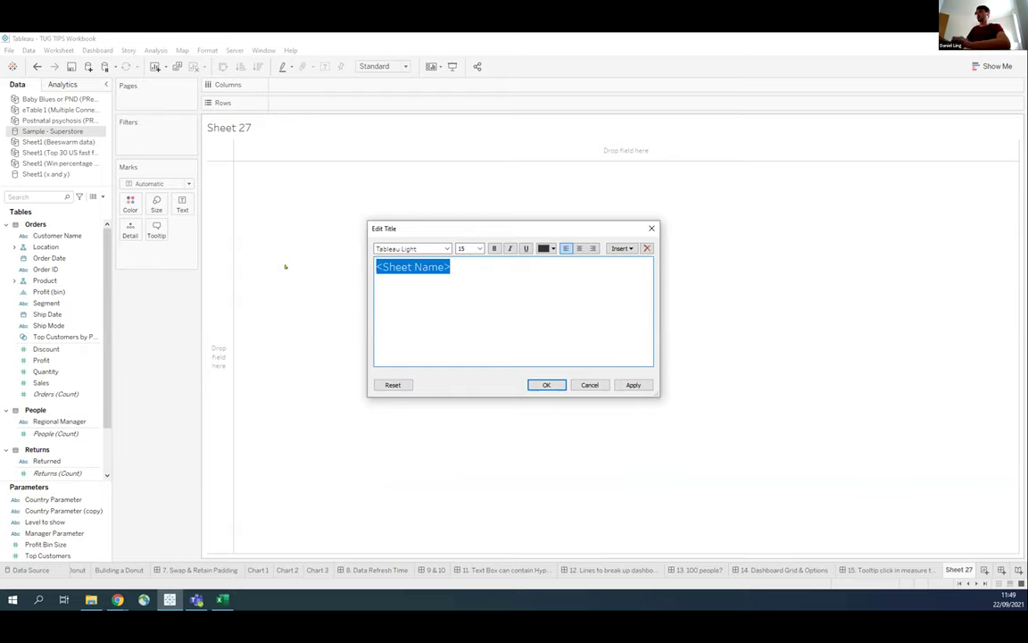
type("The d")
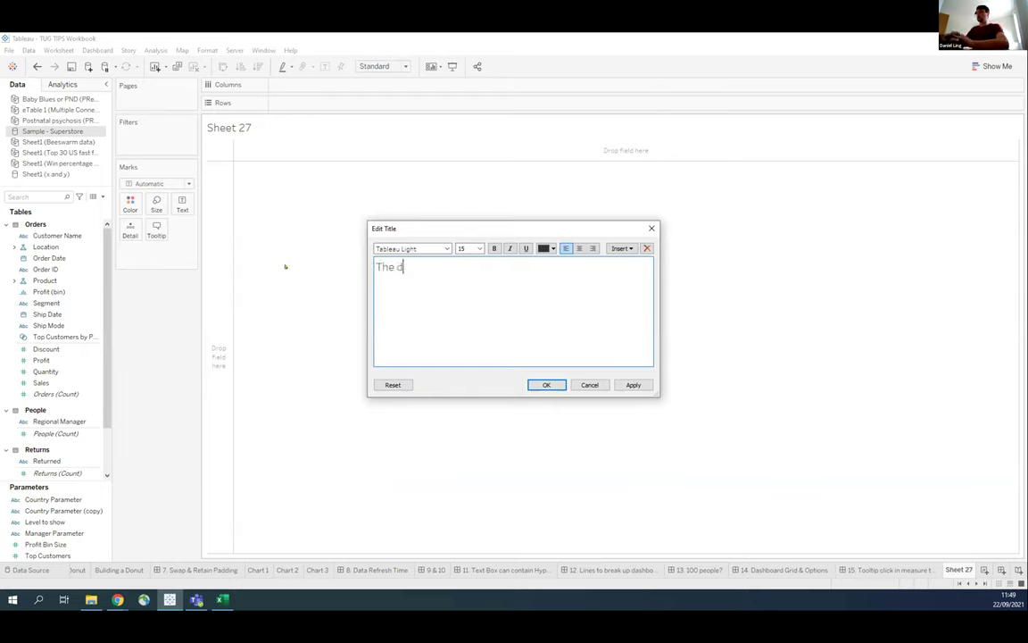
type("ata was updated")
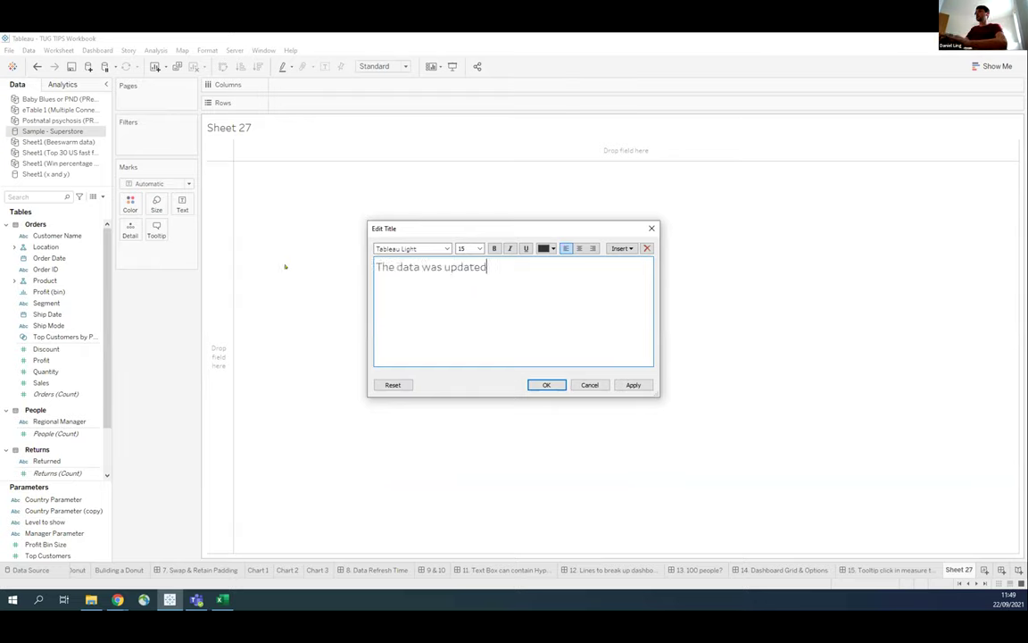
type(" at:")
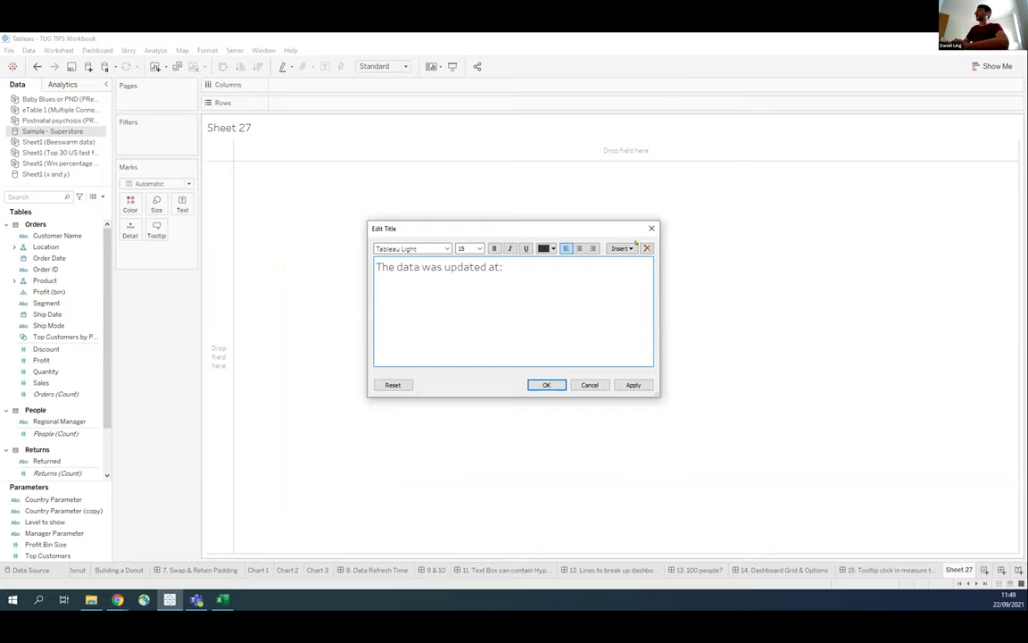
left_click(629, 249)
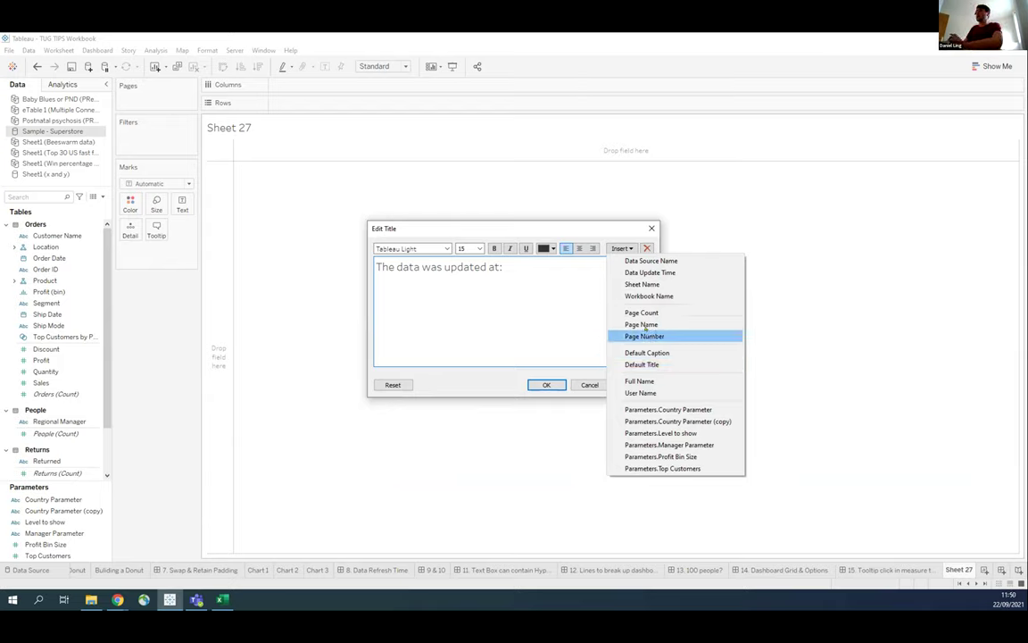
left_click(652, 272)
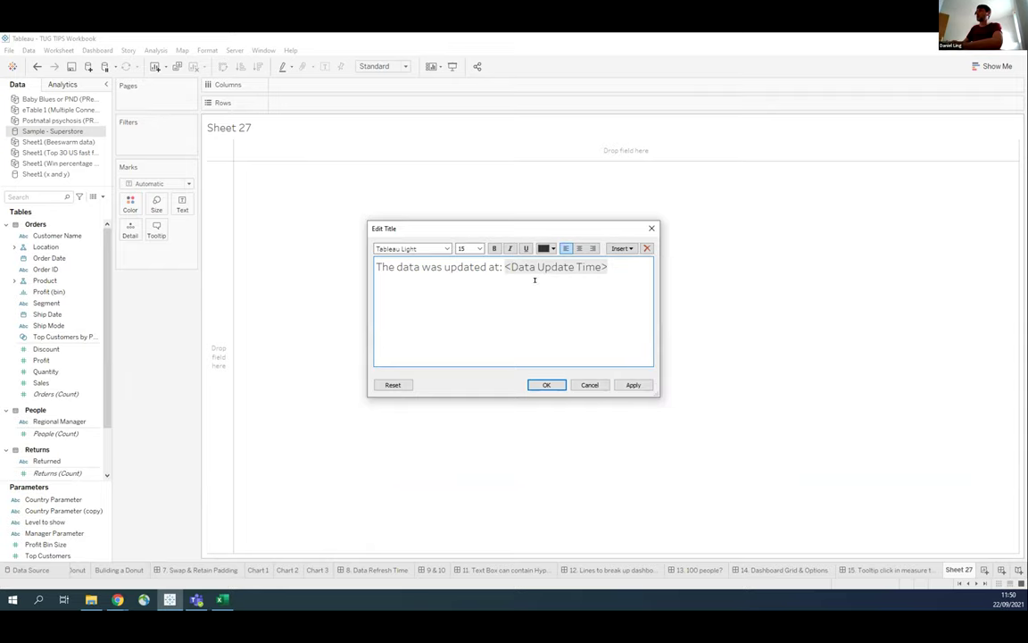
left_click(632, 385)
left_click(546, 384)
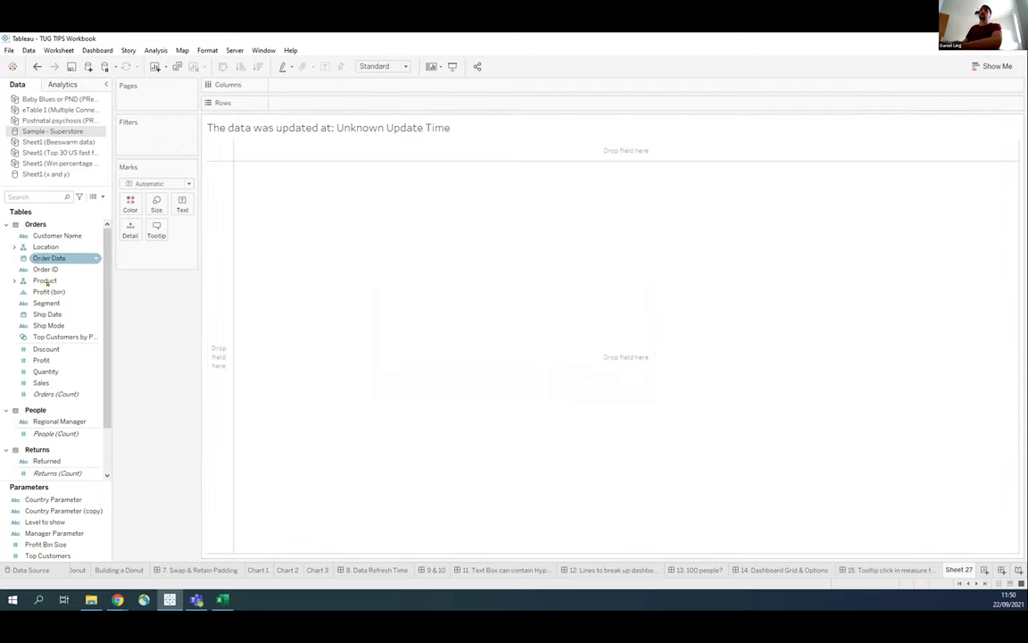
Add Country/Region from the Location hierarchy as a filter on the sheet, using all values.
left_click_drag(55, 246, 138, 130)
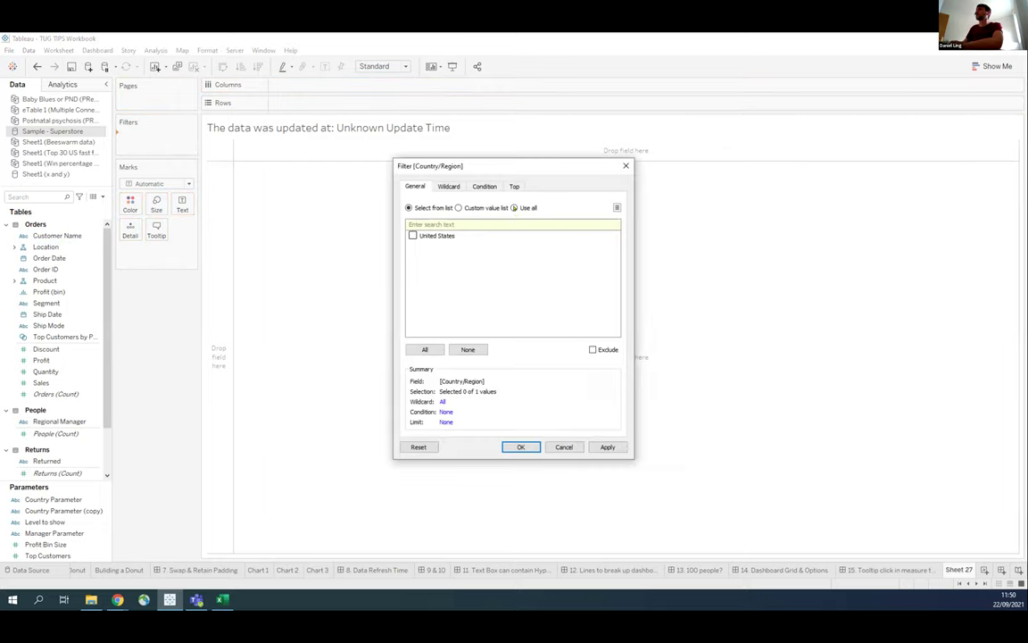
left_click(514, 207)
left_click(607, 446)
left_click(521, 446)
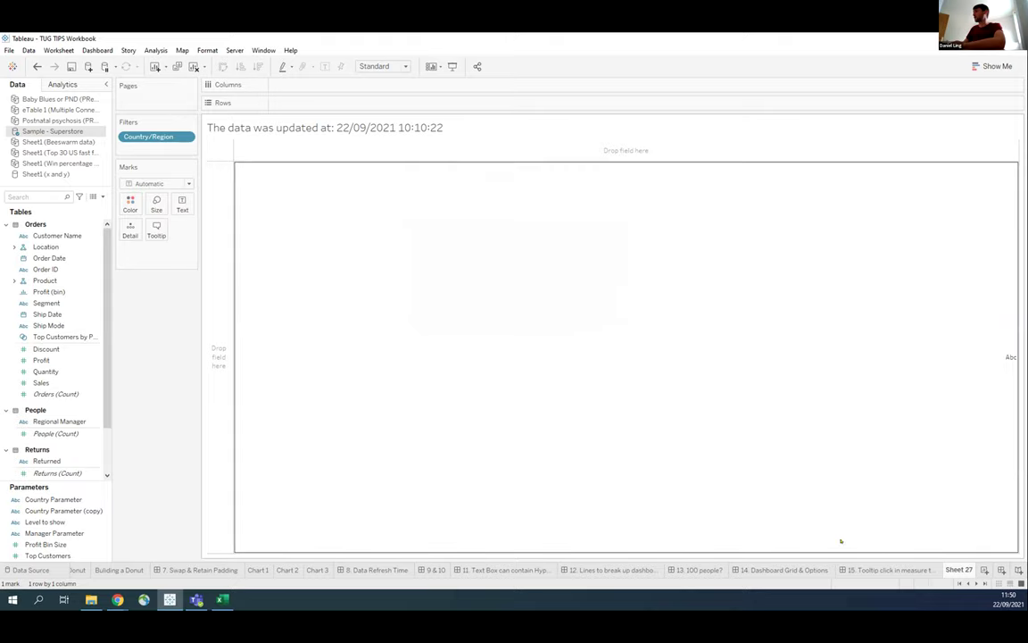
Place Sheet 27 below the charts area on the "8. Data Refresh Time" dashboard and format its title as size 9, right-aligned.
left_click(386, 570)
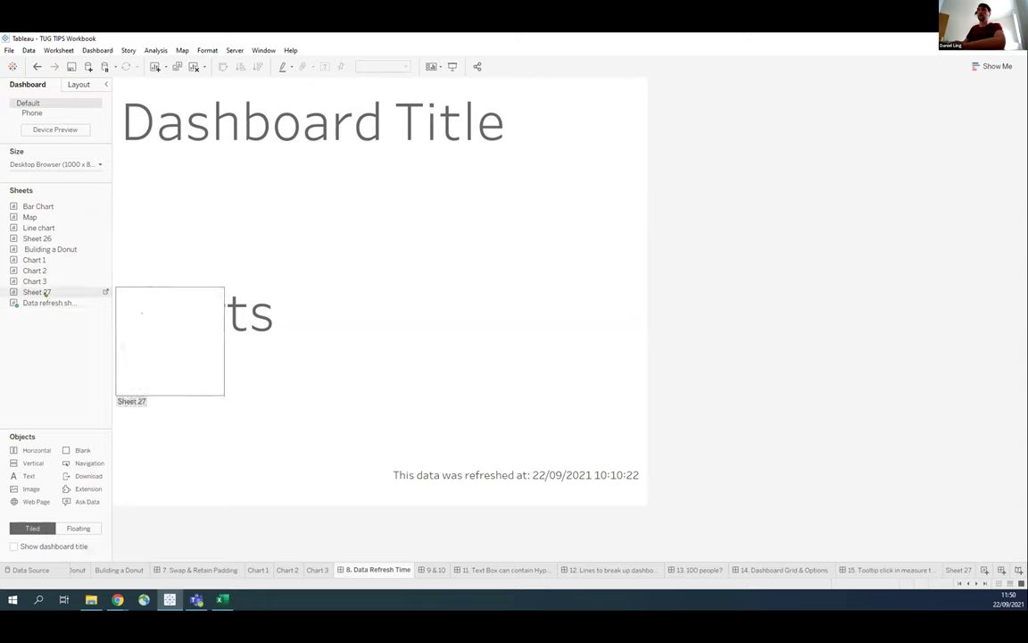
left_click_drag(44, 292, 330, 454)
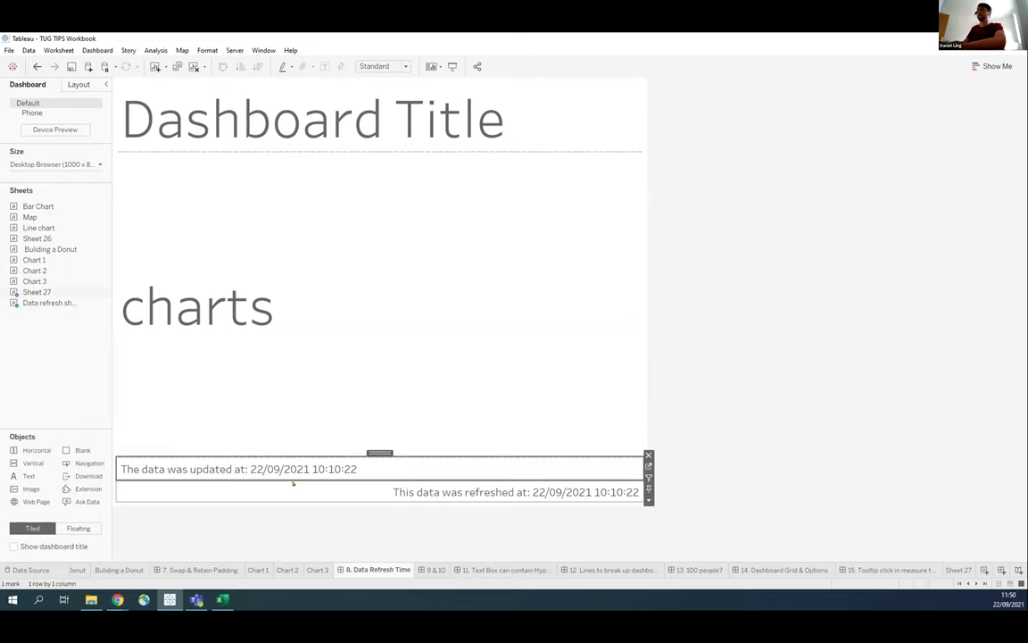
double_click(369, 470)
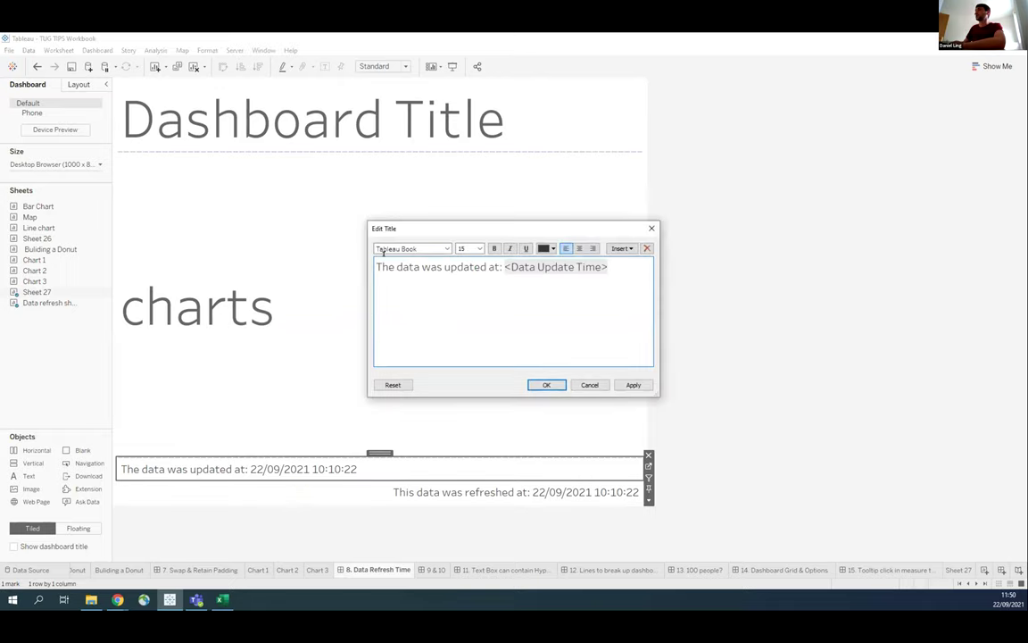
key("ctrl+a")
left_click(479, 248)
left_click(461, 264)
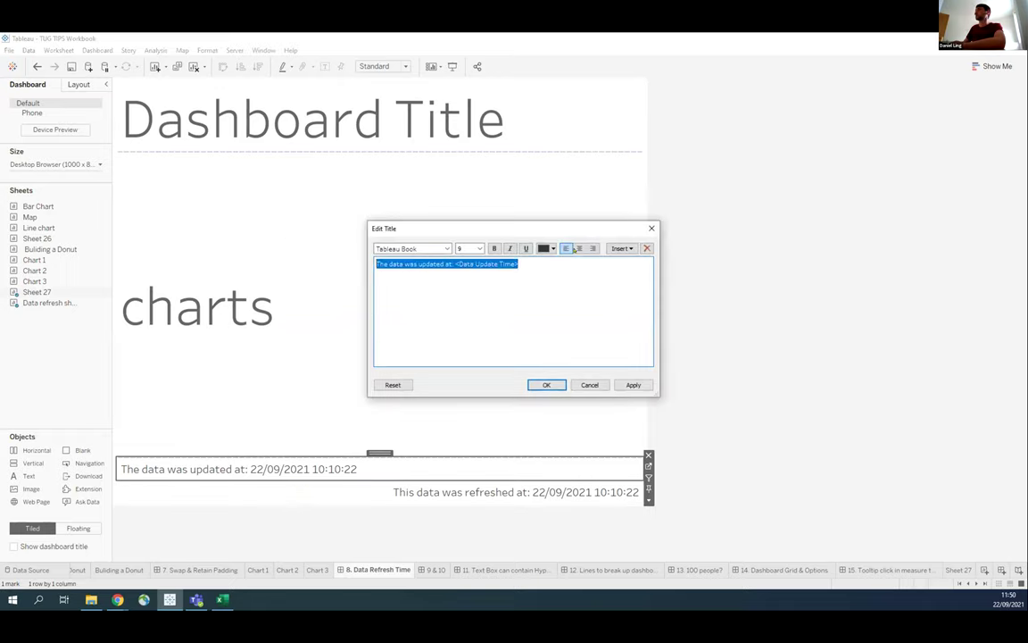
left_click(592, 248)
left_click(634, 385)
left_click(548, 385)
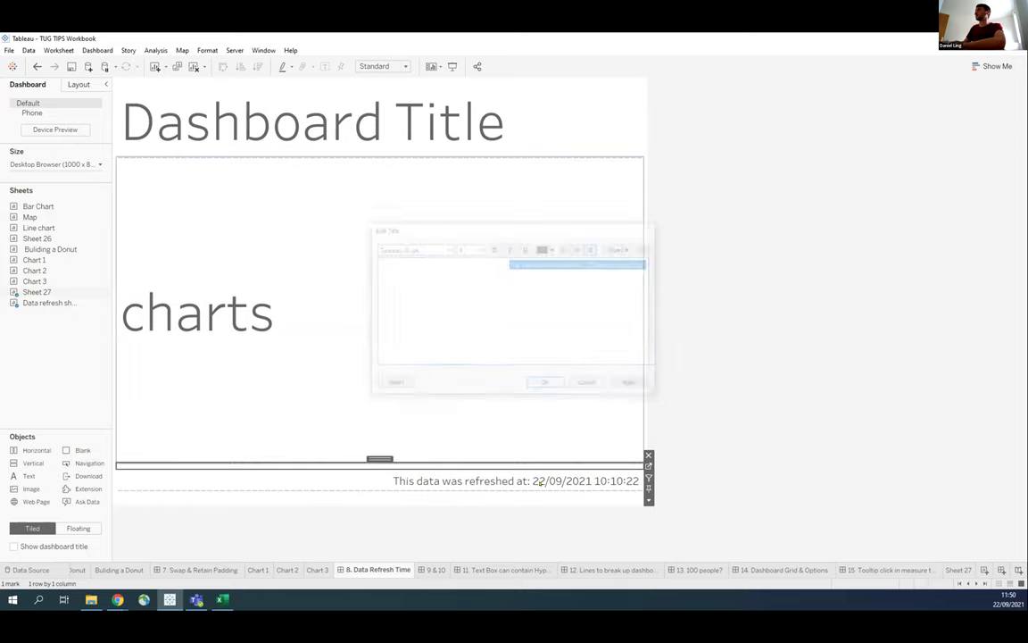
Remove the old data refresh sheet from the dashboard and resize the Sheet 27 strip to fit its title.
left_click(649, 455)
left_click(556, 330)
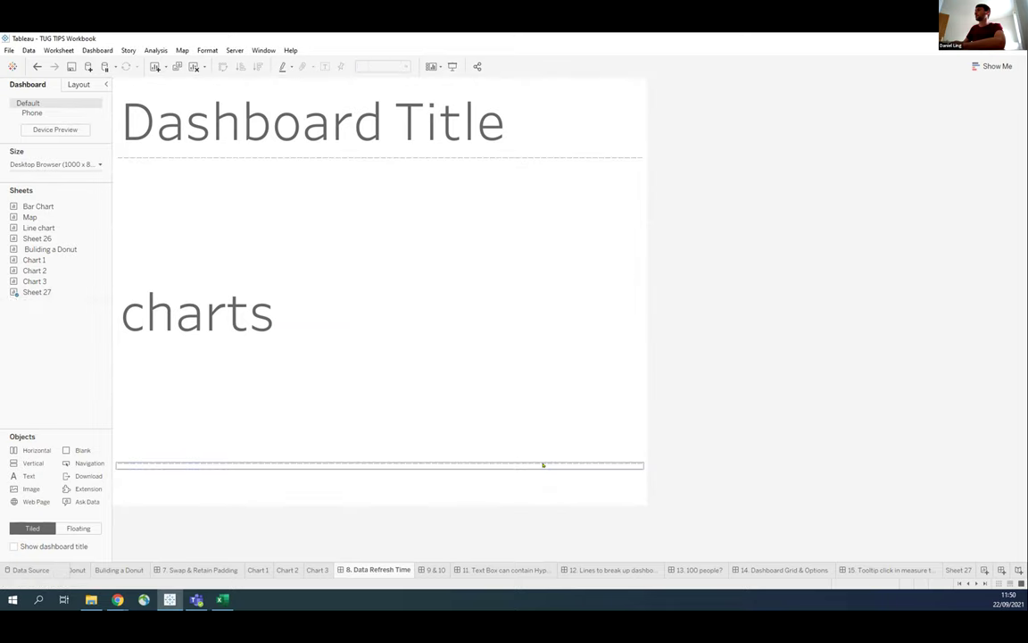
mouse_move(550, 456)
left_mouse_down()
mouse_move(550, 436)
mouse_move(556, 473)
left_mouse_up()
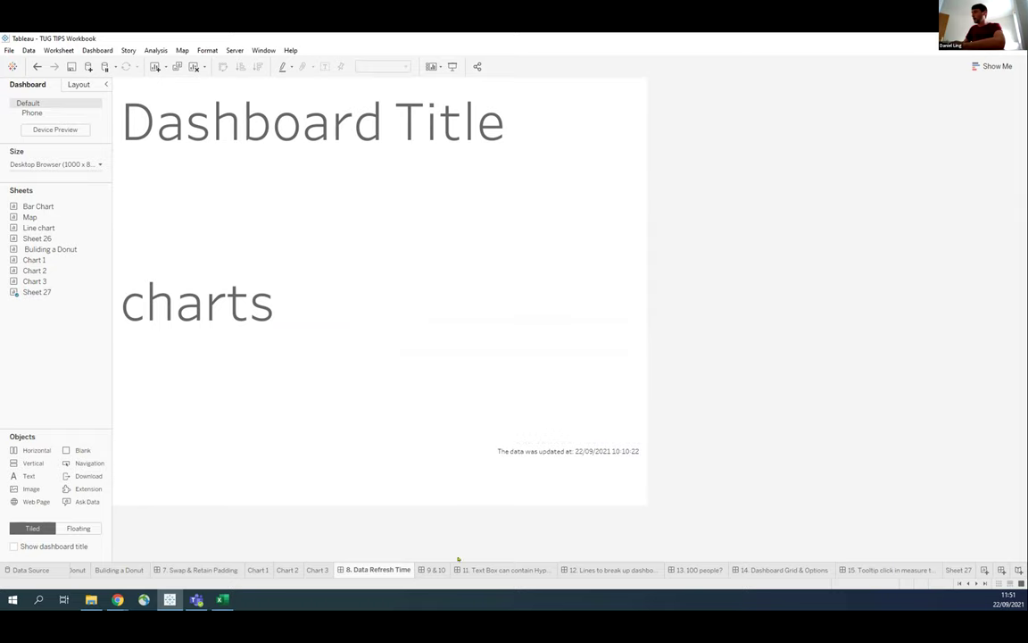
Open the "9 & 10" dashboard and go to the worksheet behind its win percentage bar chart.
left_click(432, 569)
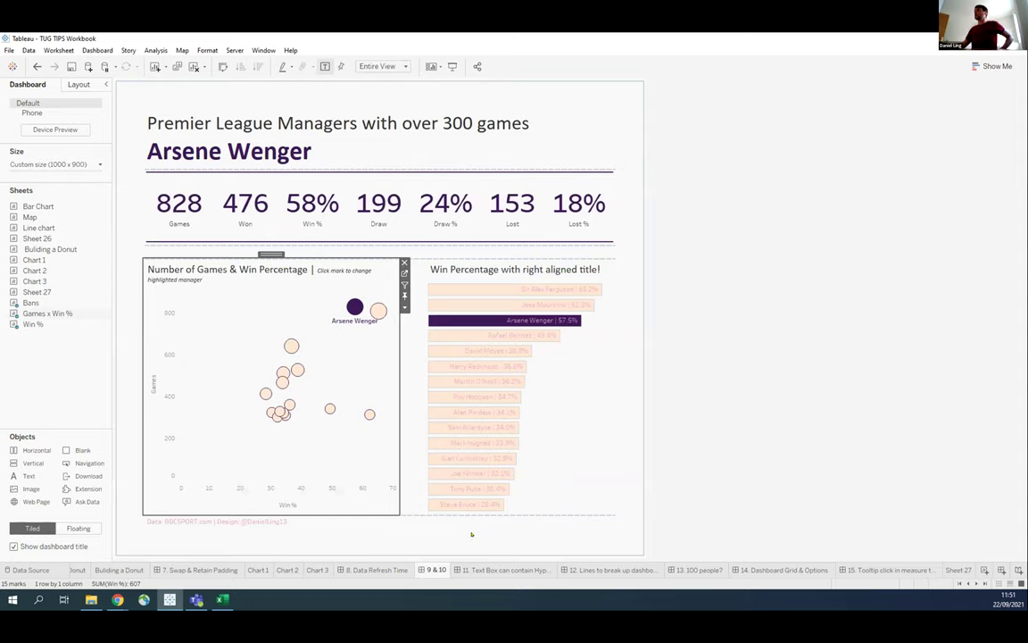
left_click(731, 377)
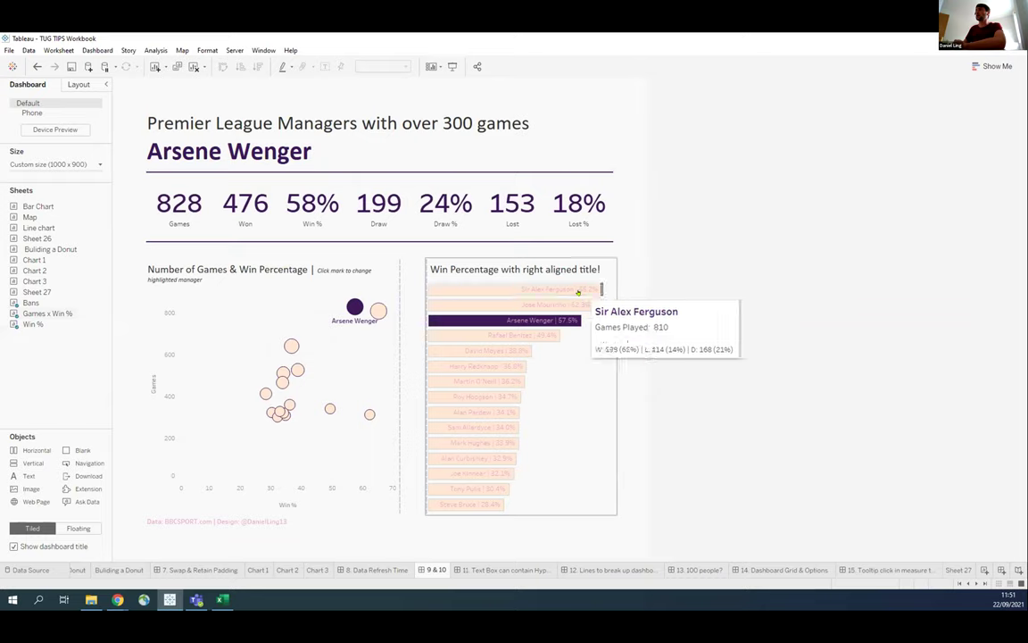
left_click(585, 364)
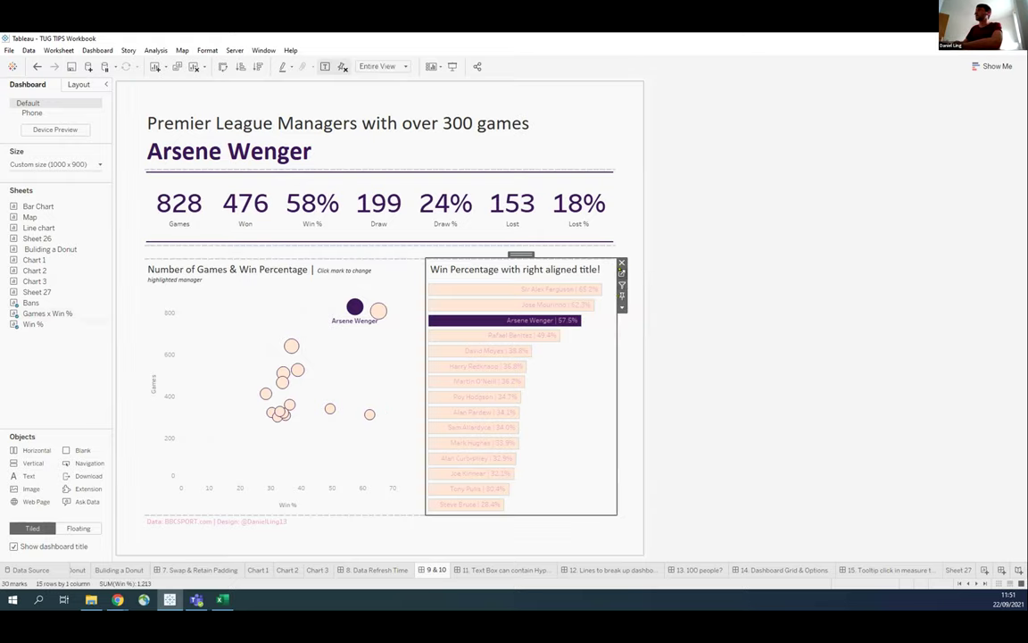
left_click(618, 269)
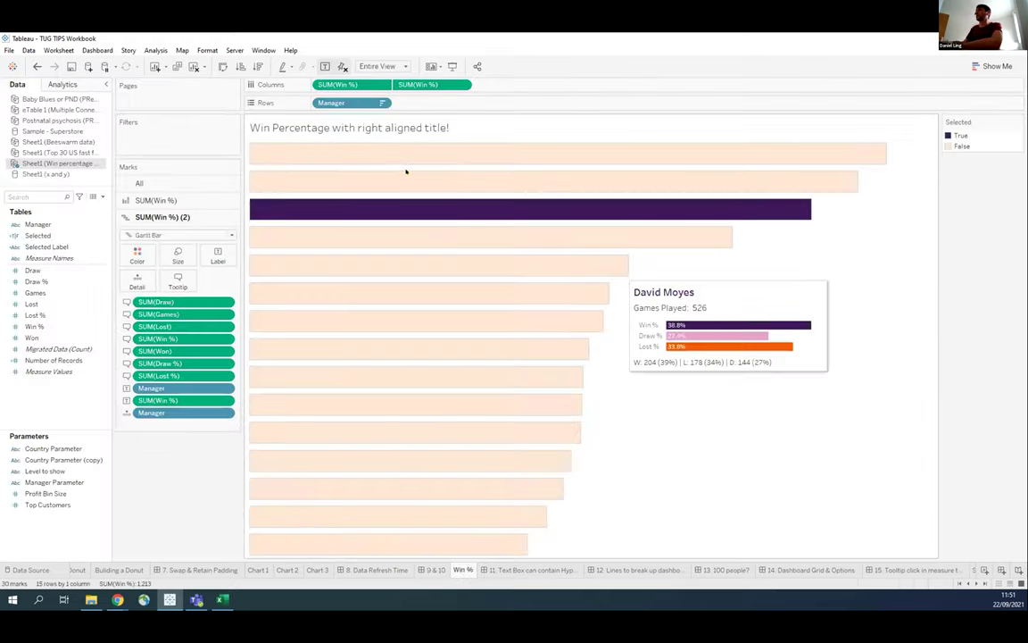
Create a new worksheet with a bar chart of Win % per Manager, fitted to Entire View and sorted descending.
right_click(458, 568)
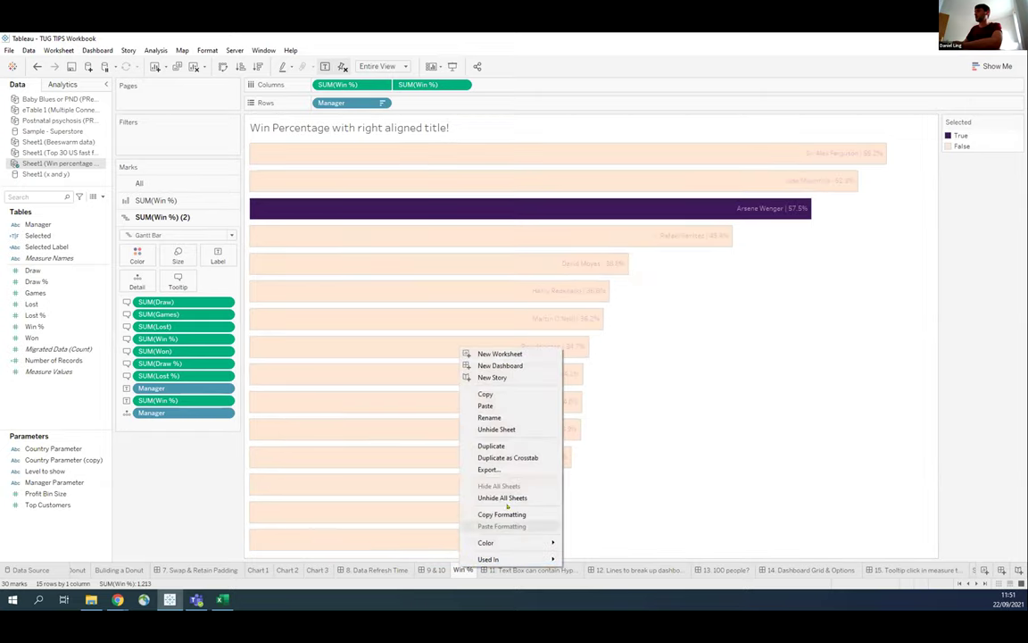
left_click(505, 352)
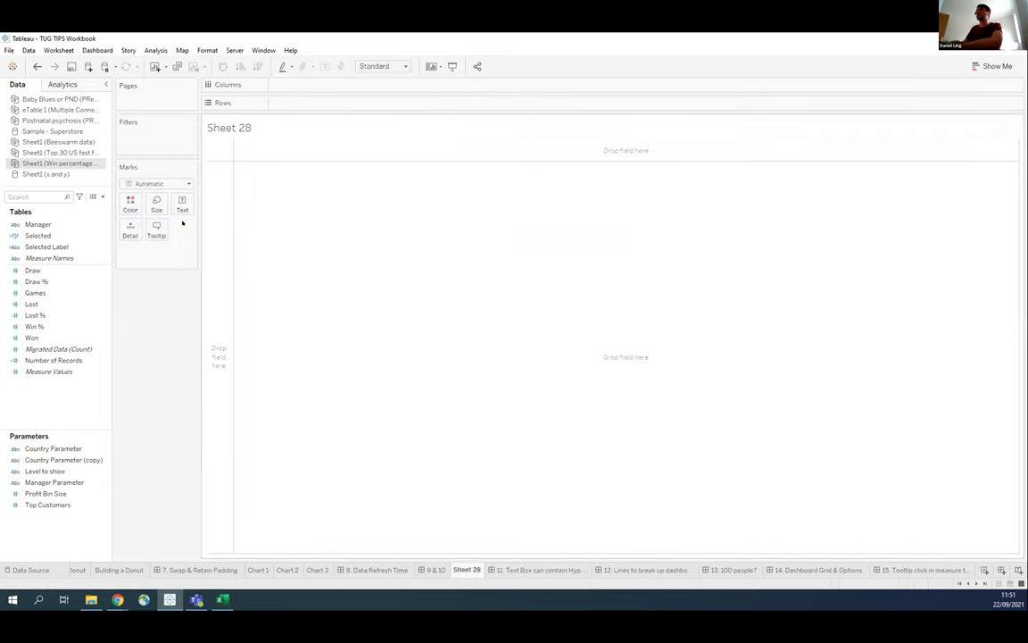
left_click_drag(37, 224, 232, 224)
left_click(383, 66)
left_click(380, 100)
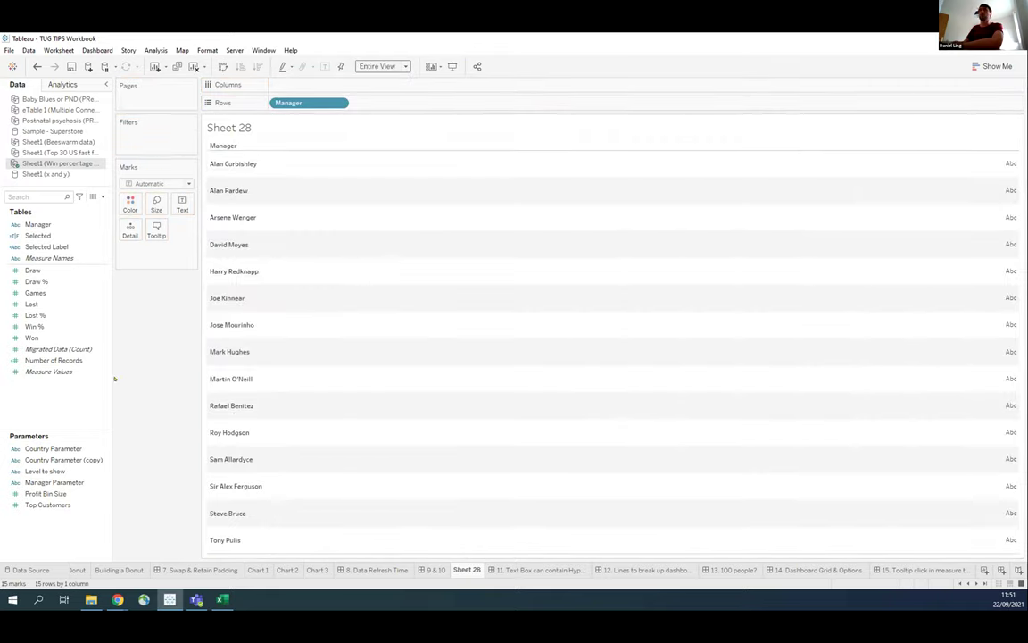
left_click_drag(34, 328, 299, 85)
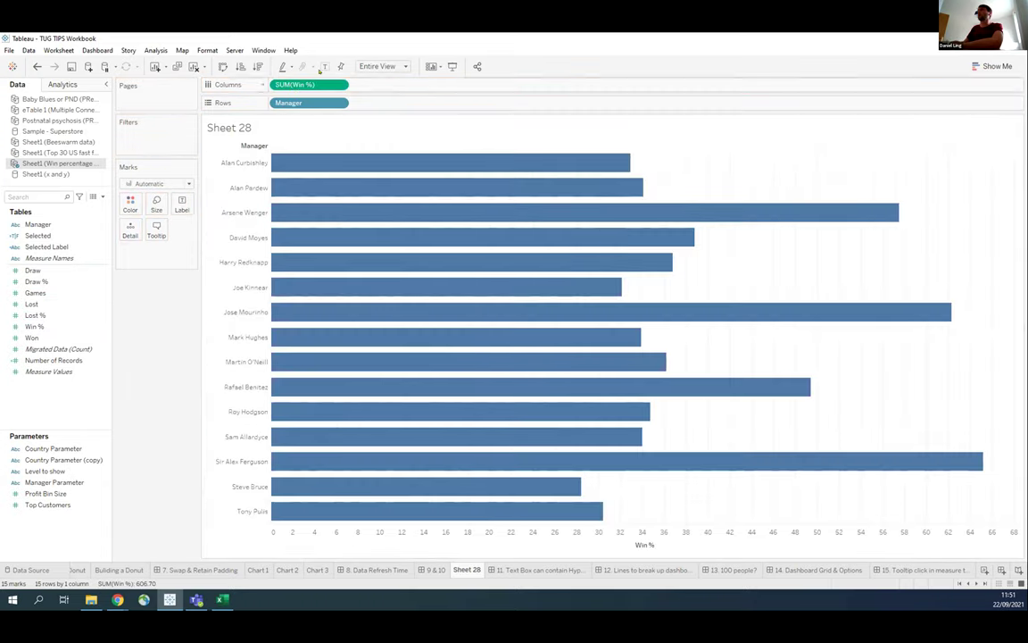
left_click(240, 66)
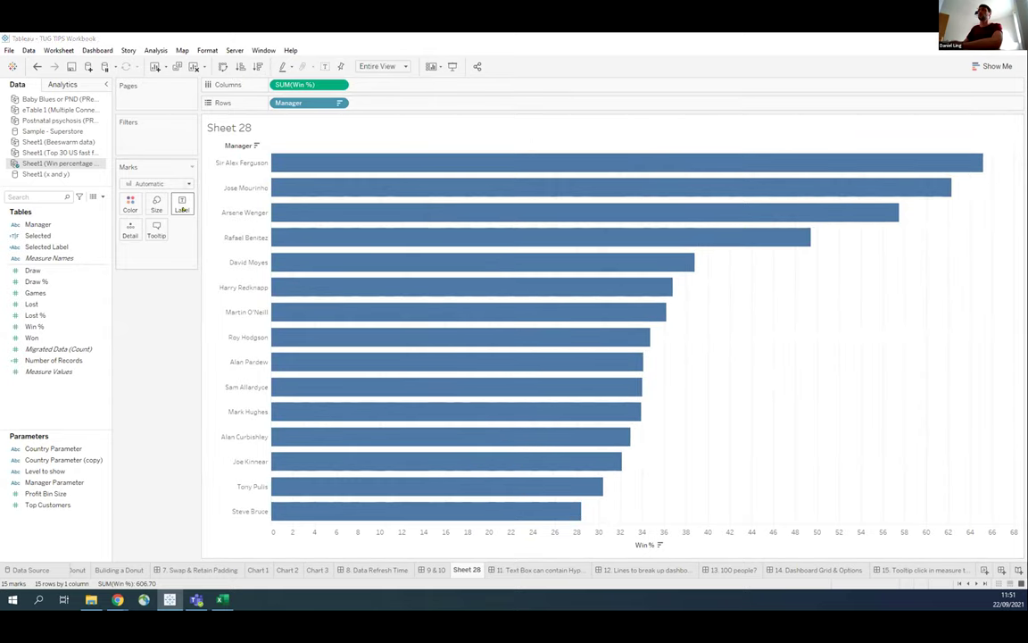
Try showing the Win % mark labels with left and right alignment, and turn the labels off again.
left_click(182, 206)
left_click(204, 229)
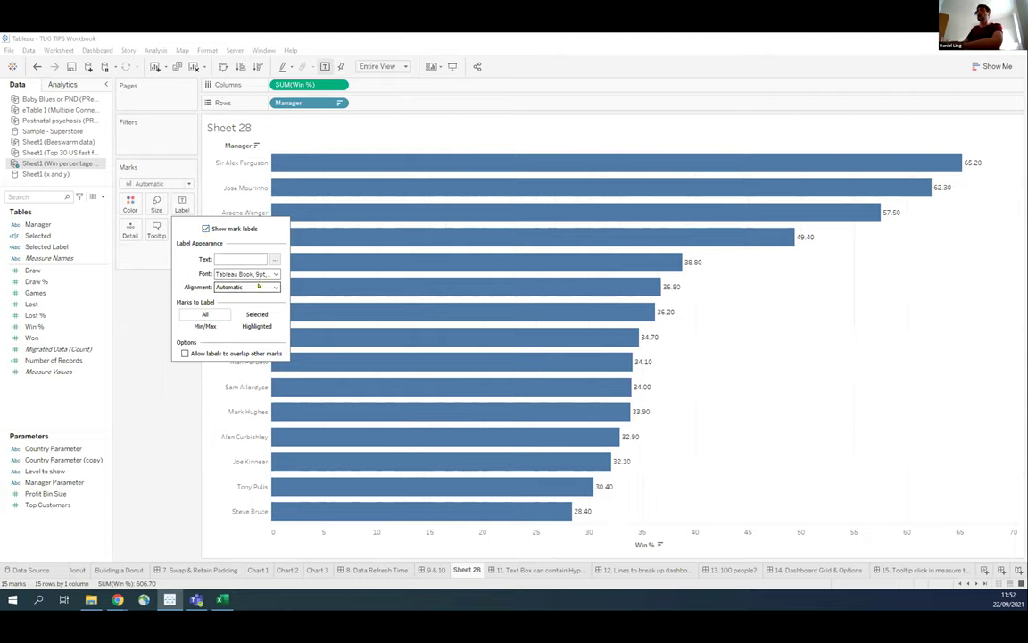
left_click(234, 287)
left_click(241, 329)
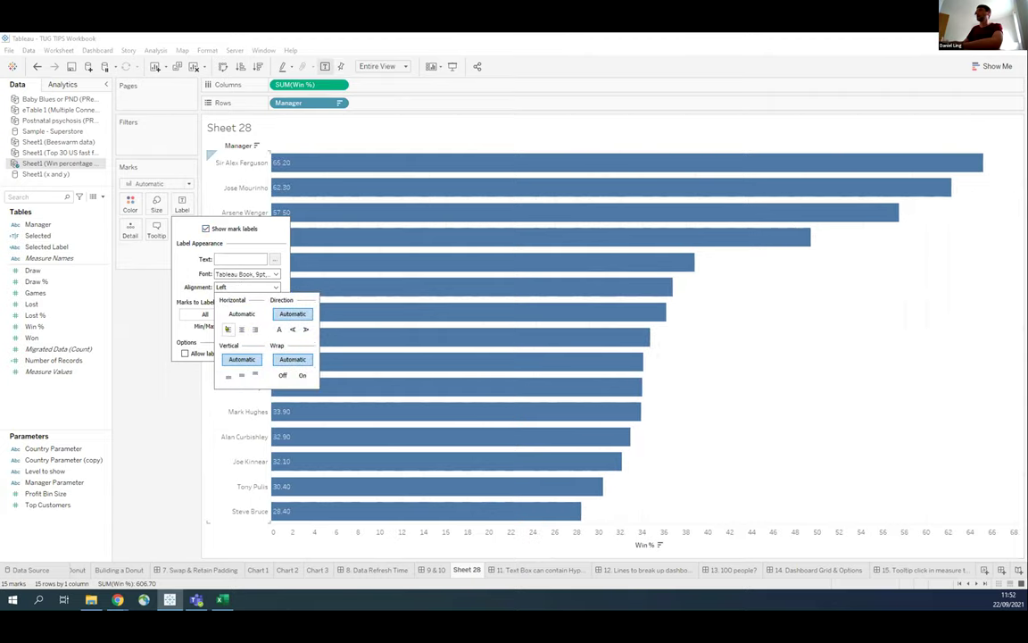
left_click(255, 330)
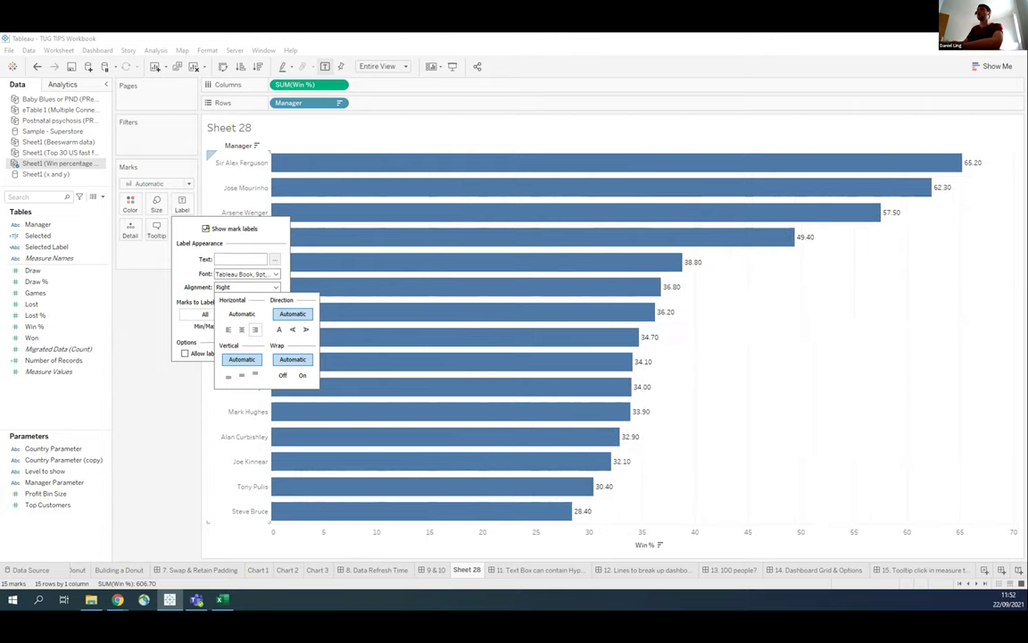
left_click(206, 228)
Duplicate SUM(Win %) on Columns and set the second copy's mark type to Gantt Bar.
left_click_drag(308, 84, 393, 84)
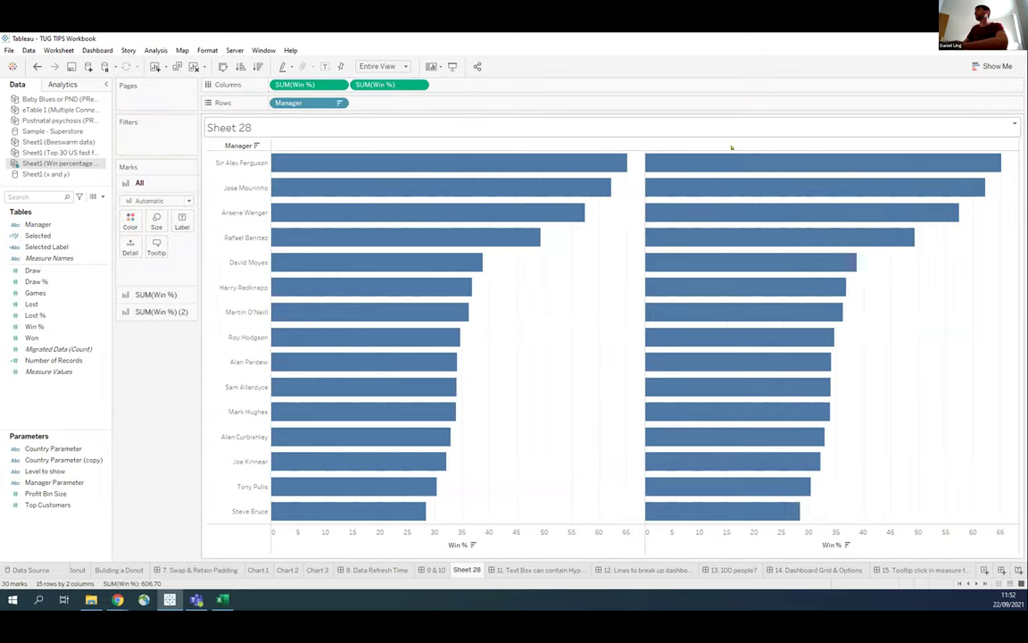
left_click(155, 295)
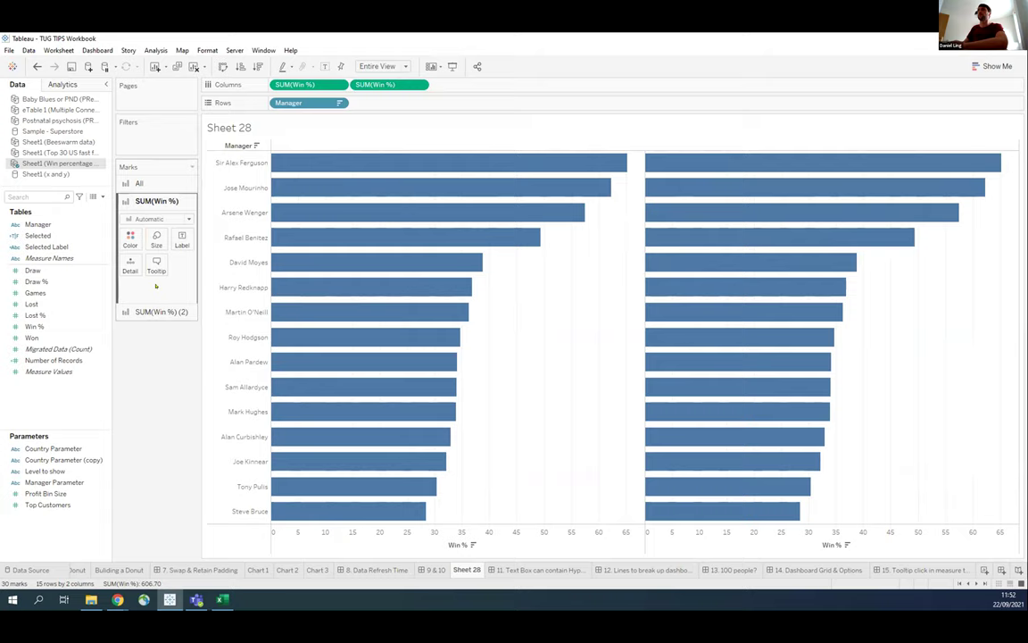
left_click(156, 219)
left_click(149, 239)
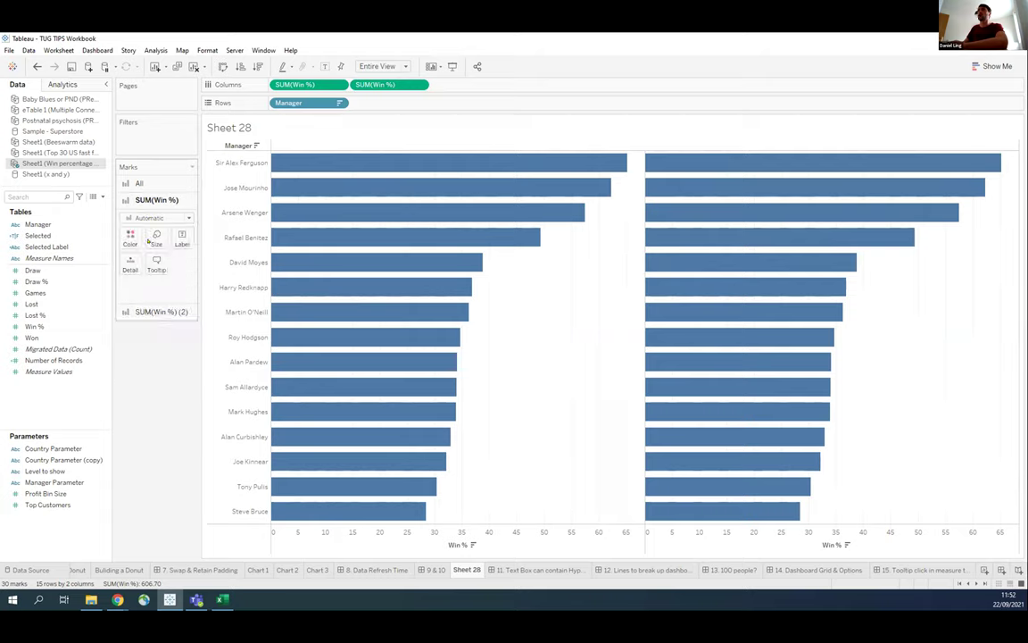
left_click(159, 311)
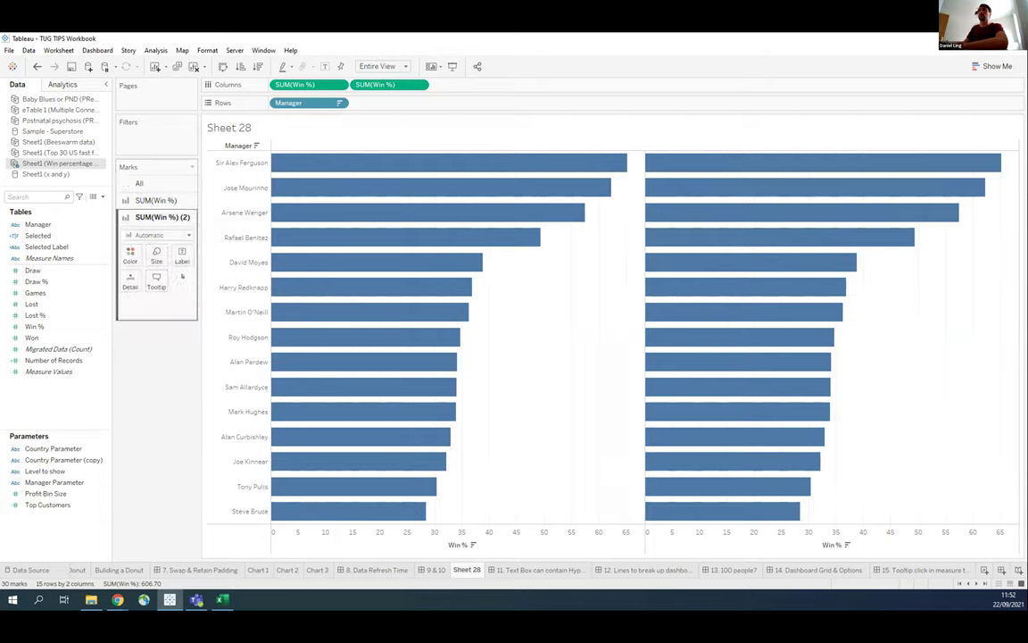
left_click(158, 234)
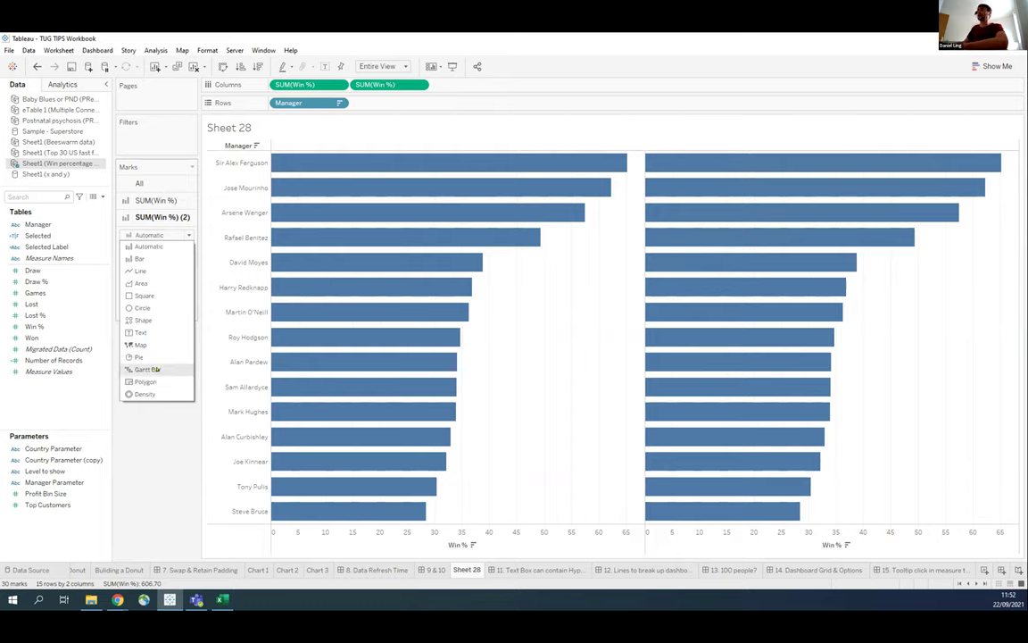
left_click(147, 368)
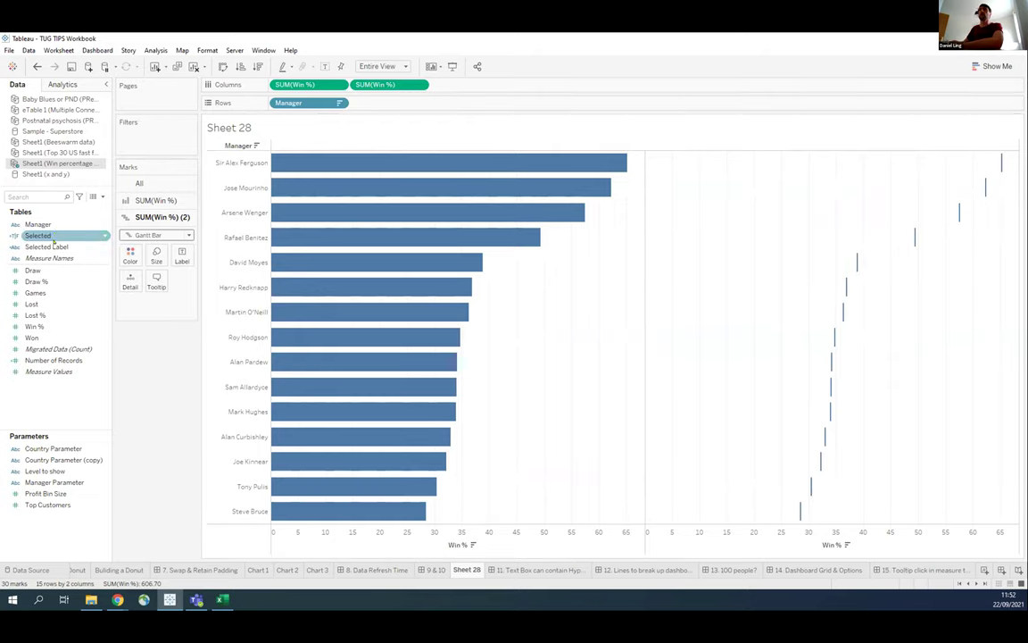
Label the Gantt marks of the second SUM(Win %) with Manager and set the label alignment to left.
left_click_drag(41, 225, 182, 256)
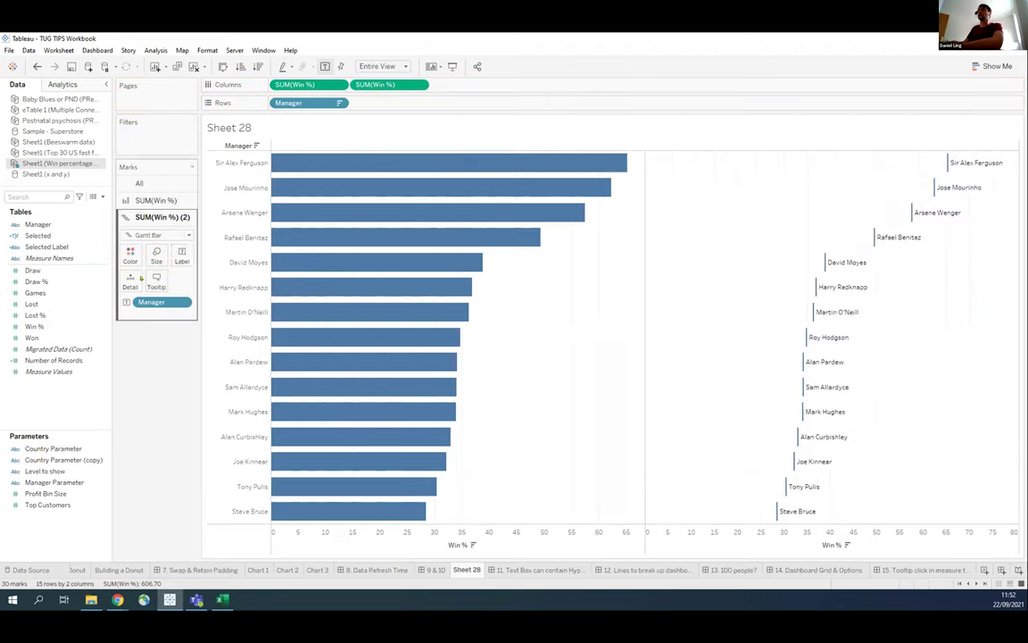
left_click(181, 256)
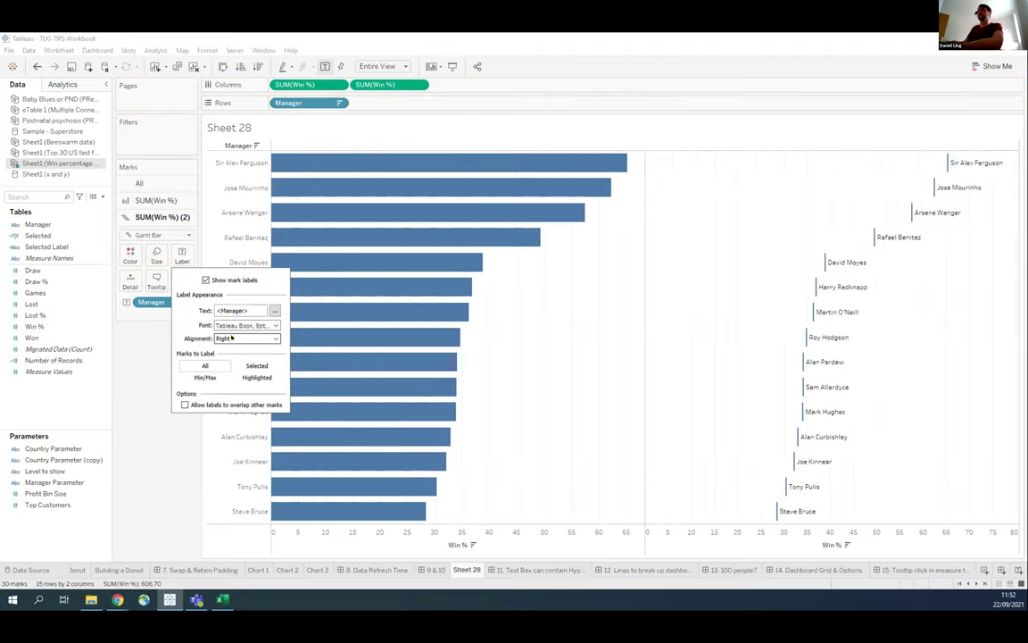
left_click(246, 338)
left_click(227, 380)
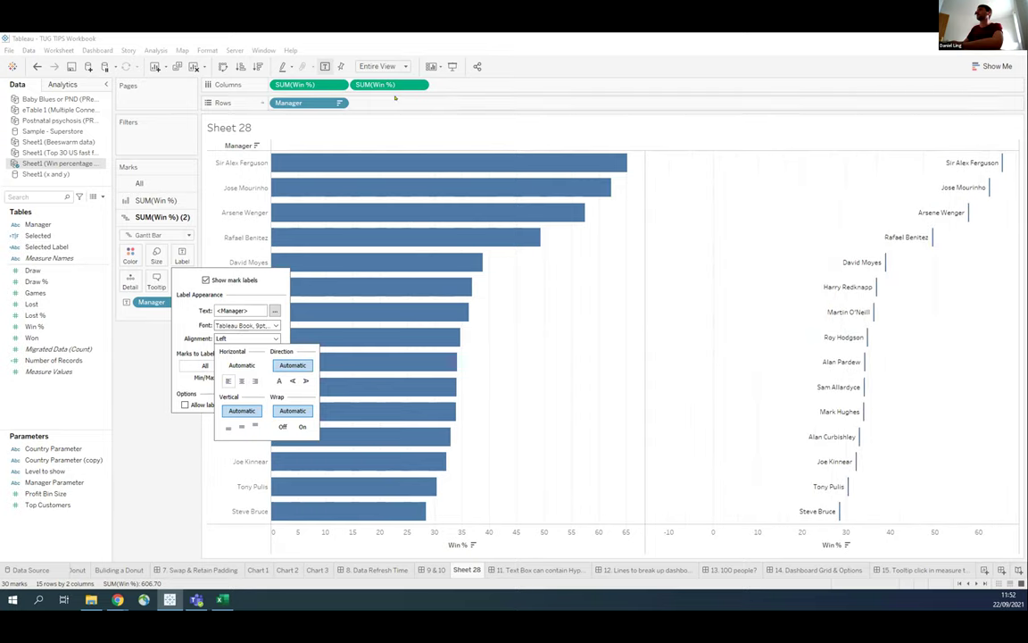
Combine the two SUM(Win %) measures into a dual axis and synchronize the axes.
left_click(419, 84)
left_click(425, 293)
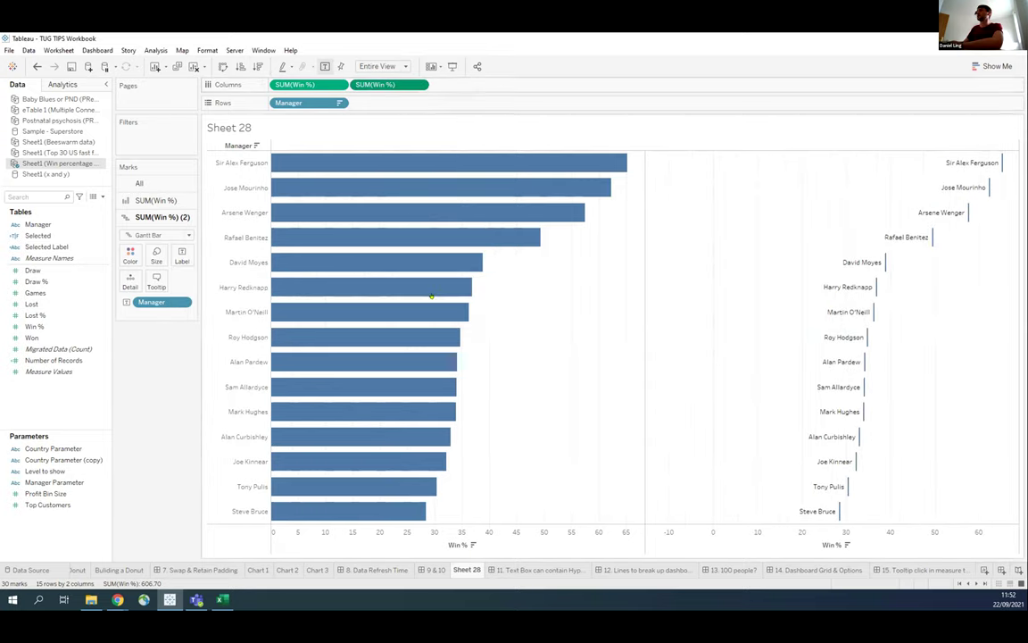
right_click(692, 148)
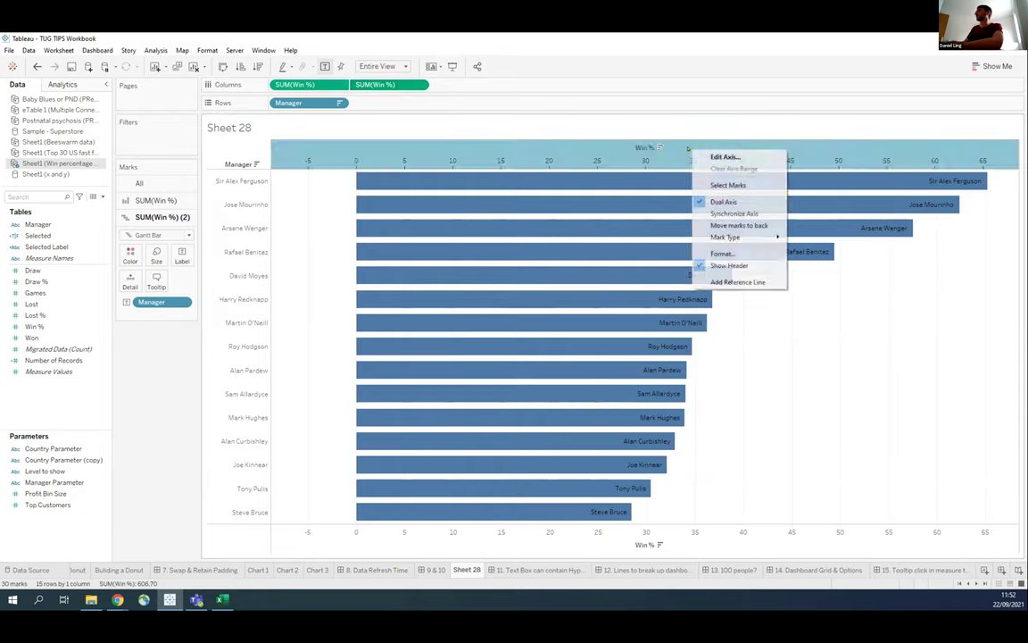
left_click(714, 211)
Hide the headers of both Win % axes on the manager bar chart.
right_click(710, 154)
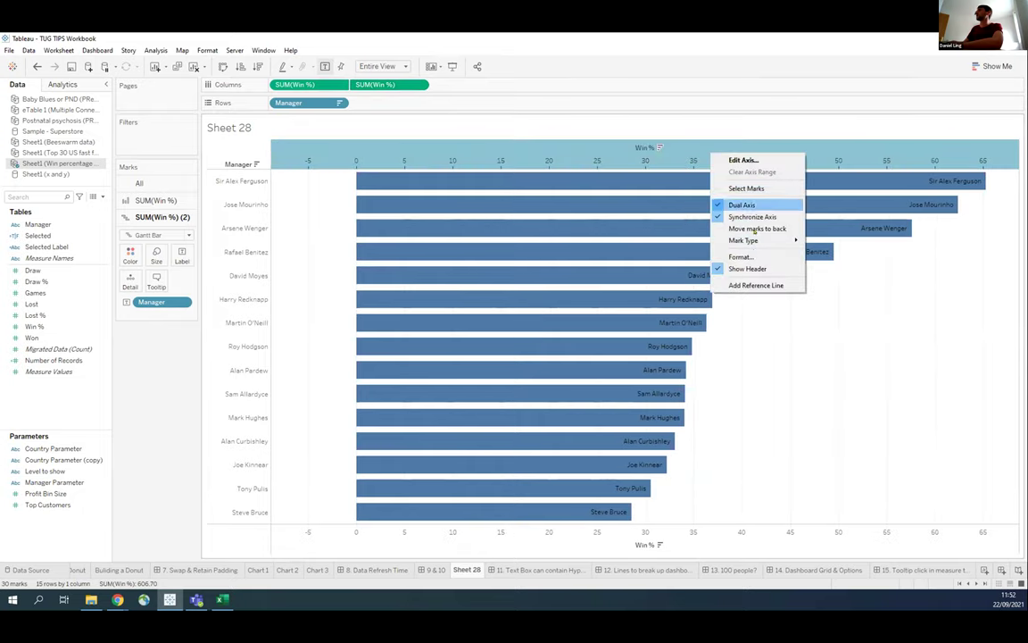
left_click(748, 269)
right_click(724, 533)
left_click(739, 523)
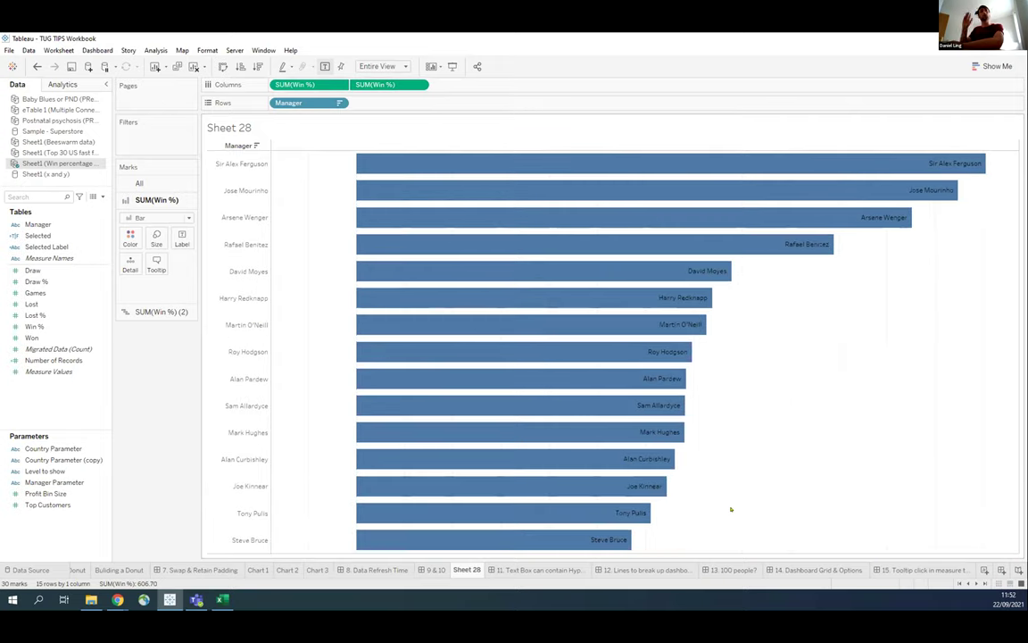
Return to the "9 & 10" dashboard and test the highlighting with Jose Mourinho in the scatter plot and Sir Alex Ferguson in the bar chart.
mouse_move(954, 172)
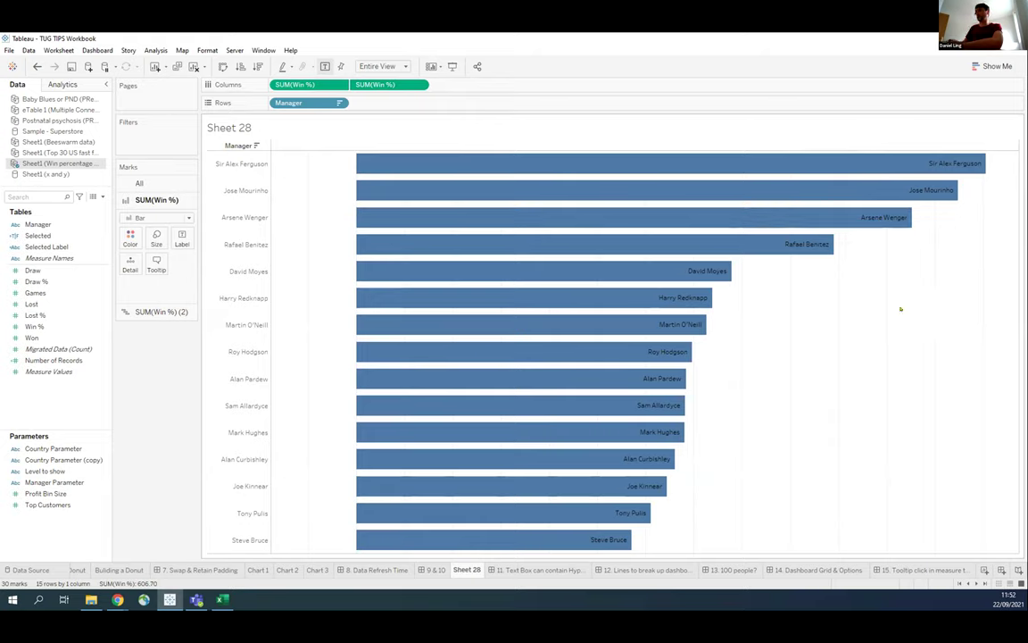
left_click(433, 570)
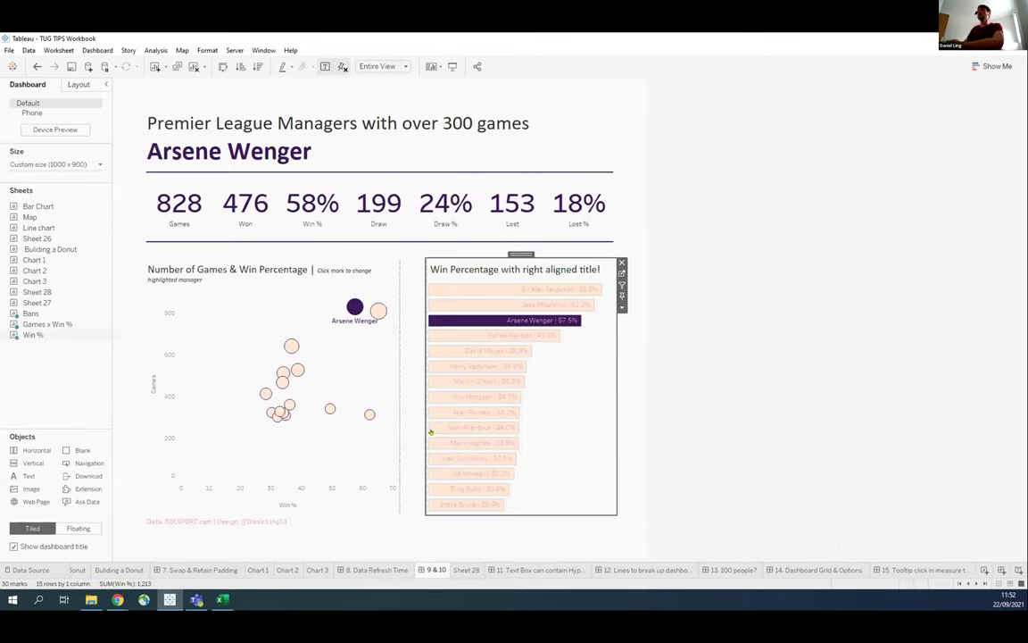
mouse_move(493, 288)
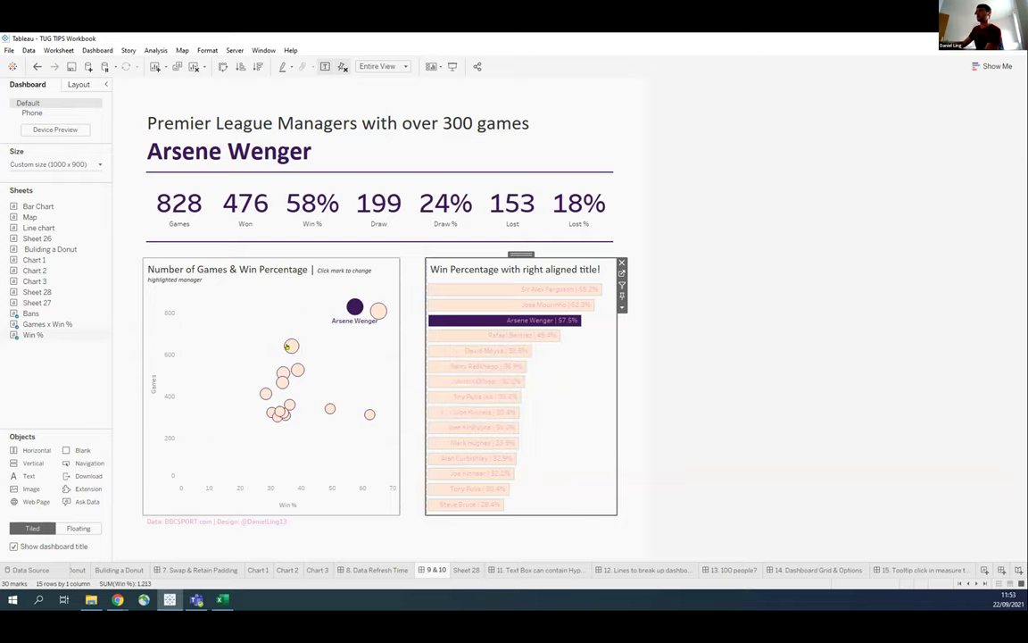
mouse_move(297, 369)
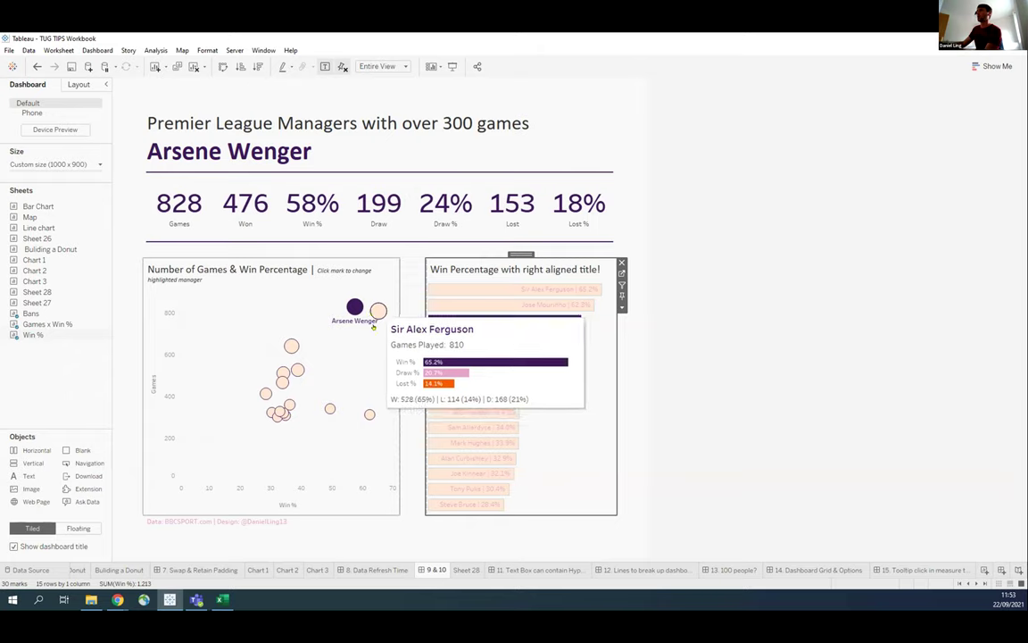
left_click(369, 414)
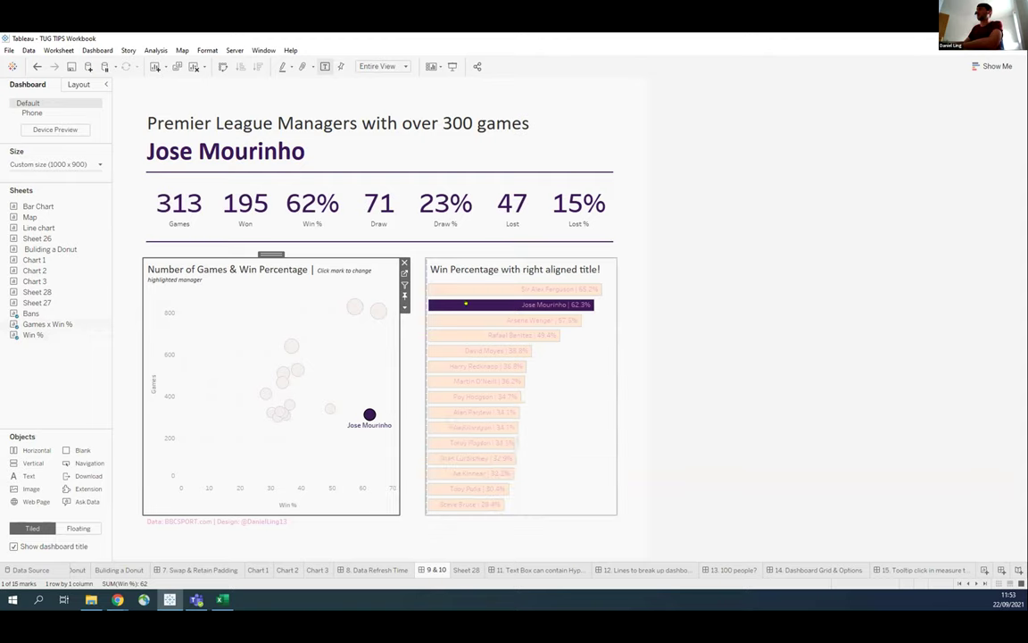
left_click(483, 290)
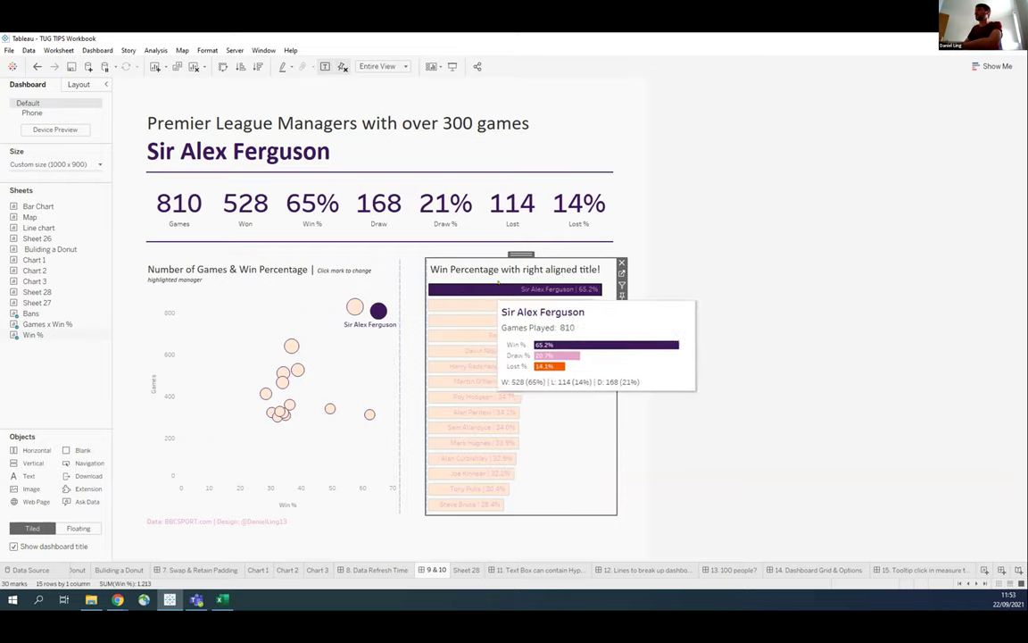
Go to the Win % worksheet and review the settings and list of values of Manager Parameter without changing them.
left_click(621, 273)
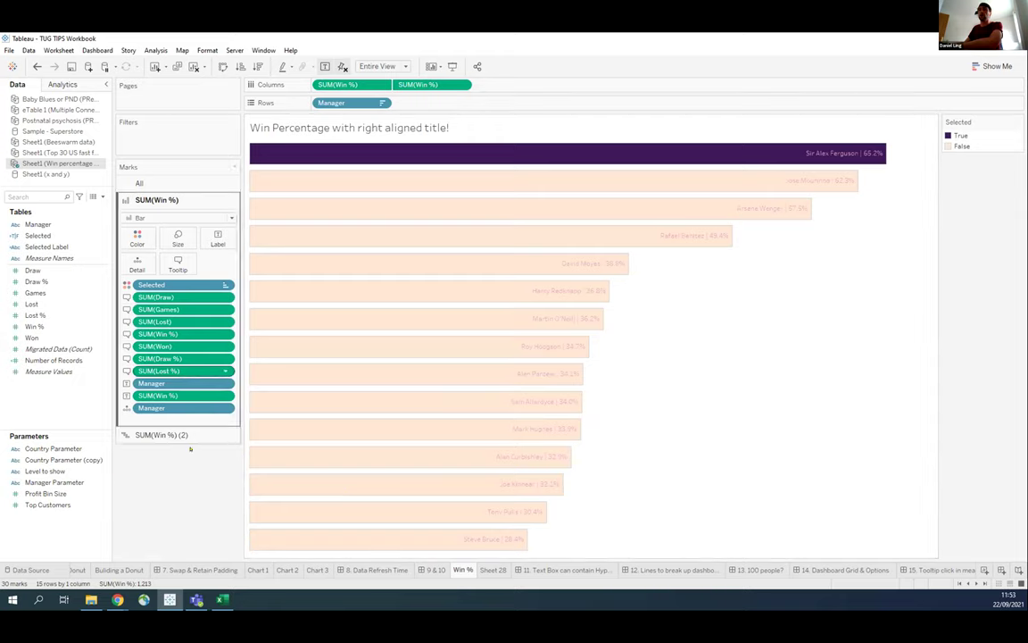
right_click(104, 482)
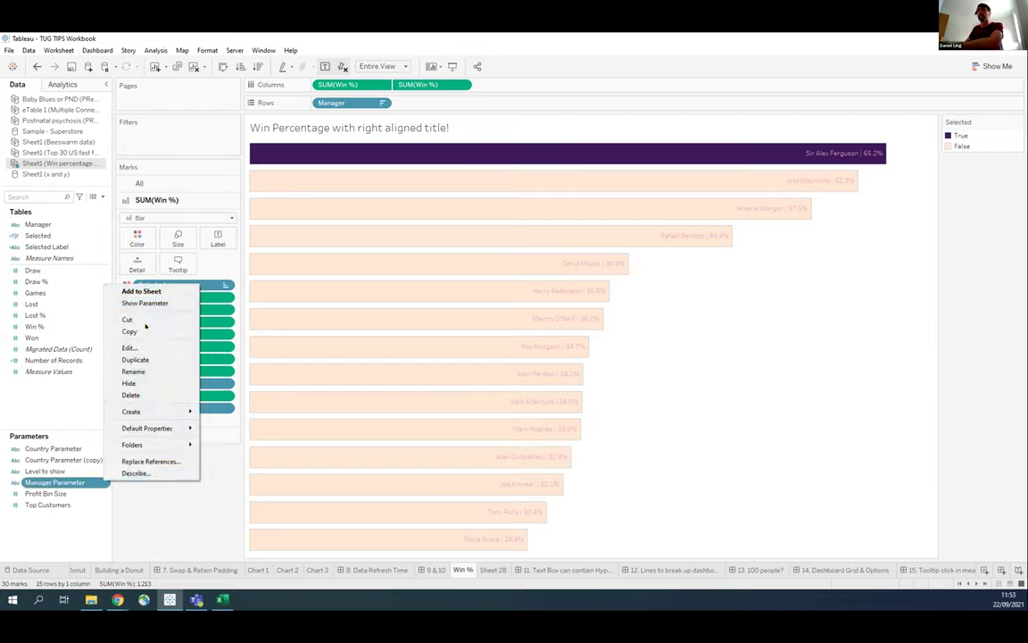
left_click(129, 347)
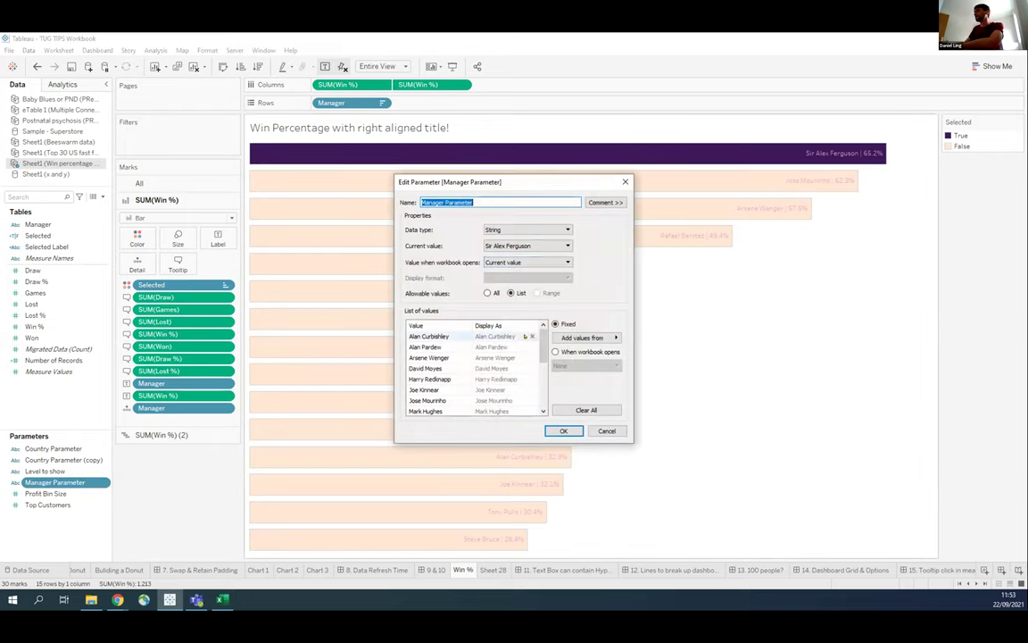
scroll(536, 352, "down", 3)
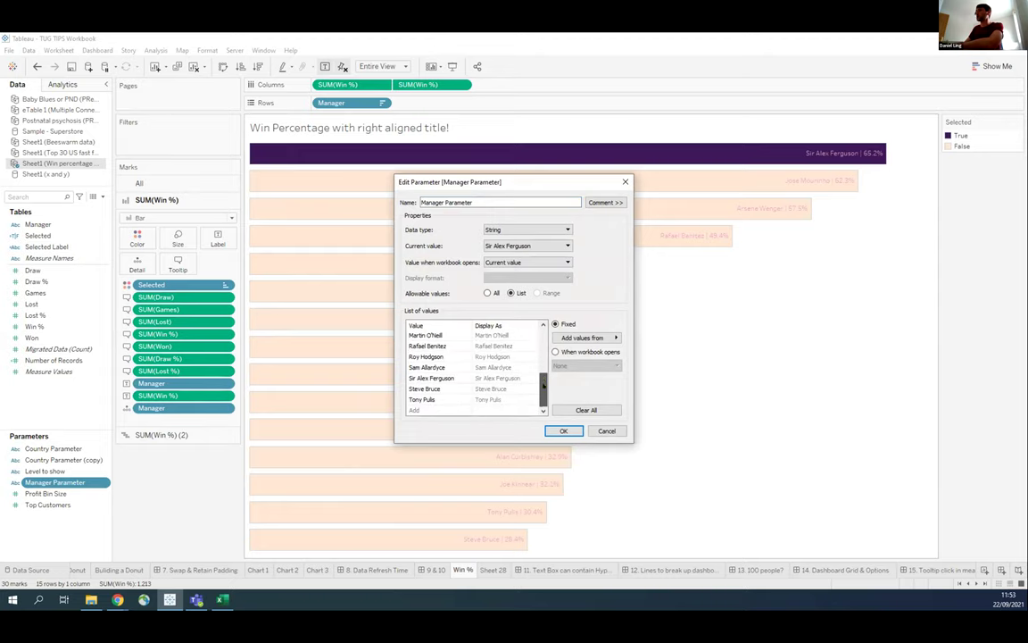
scroll(540, 353, "up", 3)
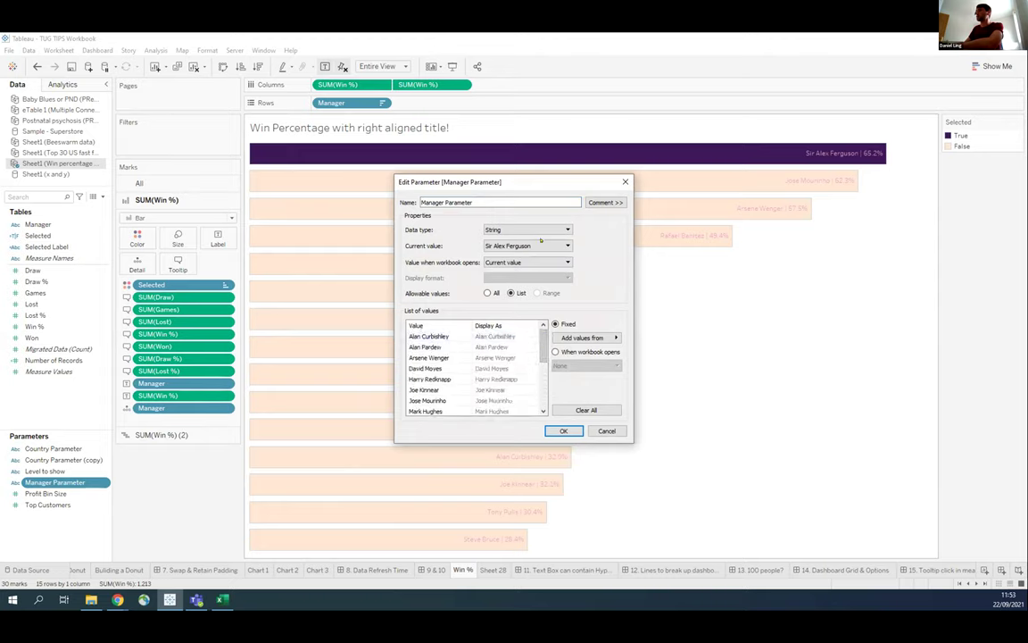
key("Escape")
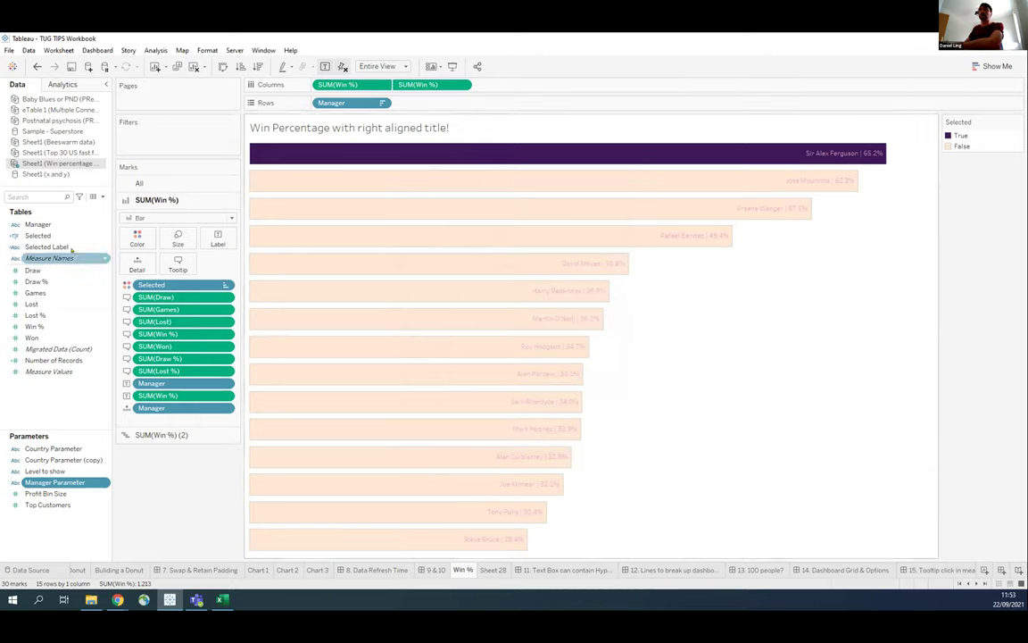
Review the formula of the Selected calculated field and close it unchanged.
right_click(104, 235)
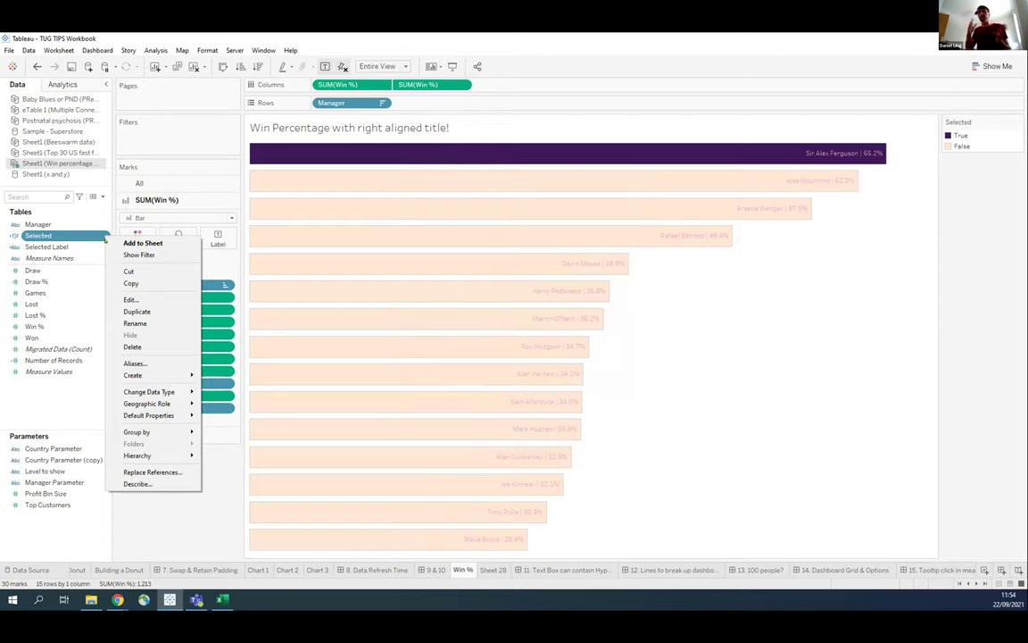
left_click(134, 299)
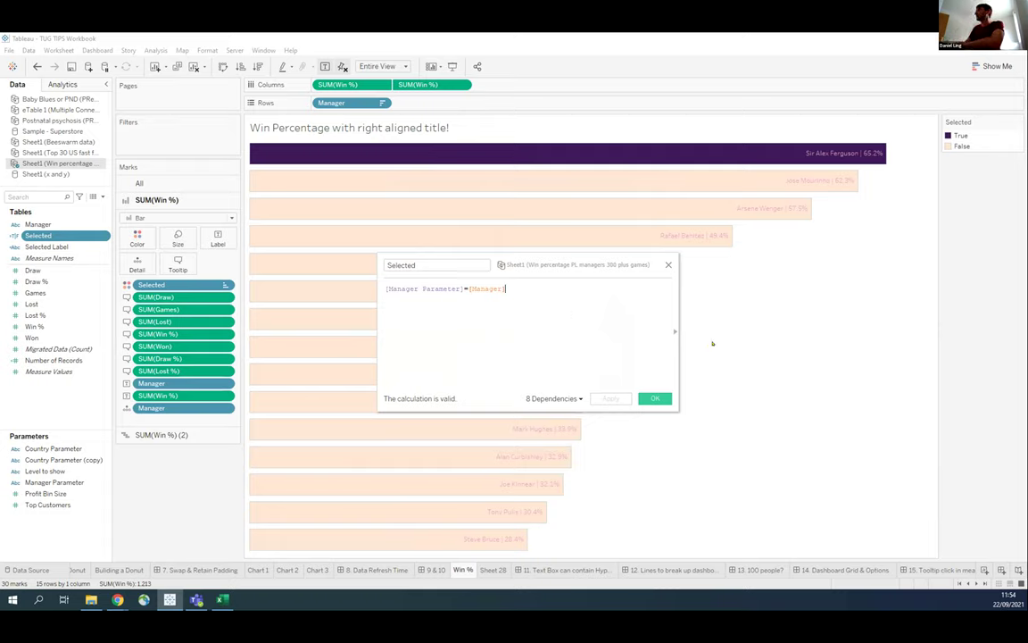
key("Return")
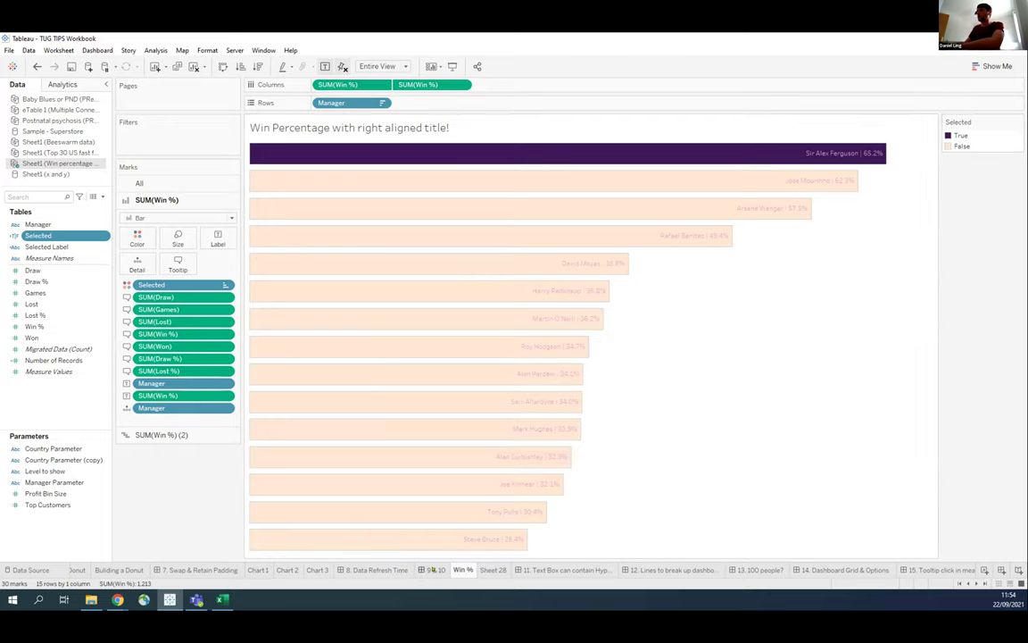
Return to the "9 & 10" dashboard and list only this sheet's dashboard actions.
key("ctrl+shift+Tab")
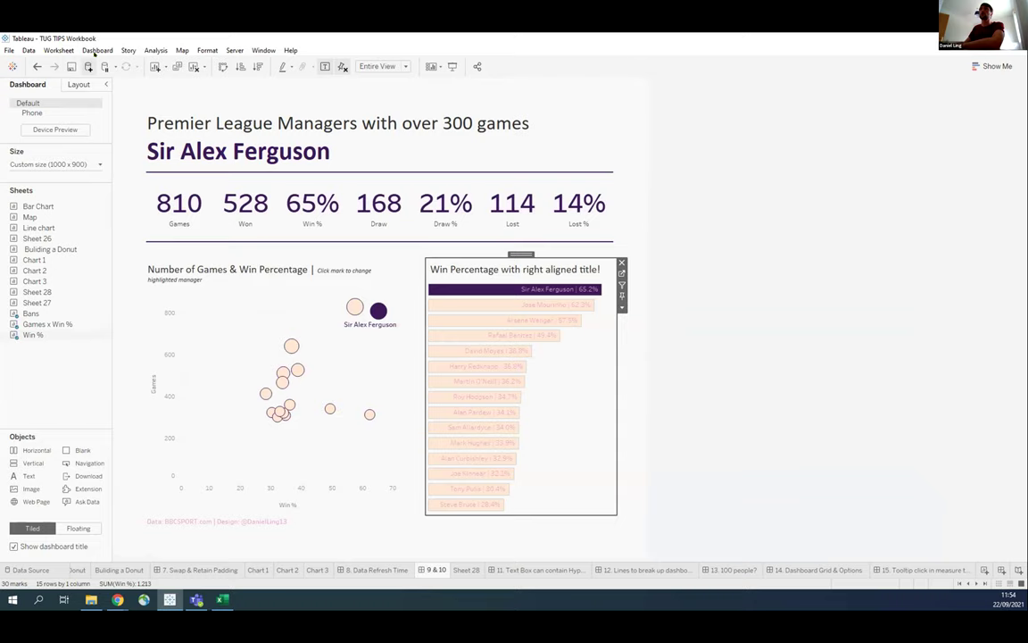
left_click(98, 50)
left_click(108, 188)
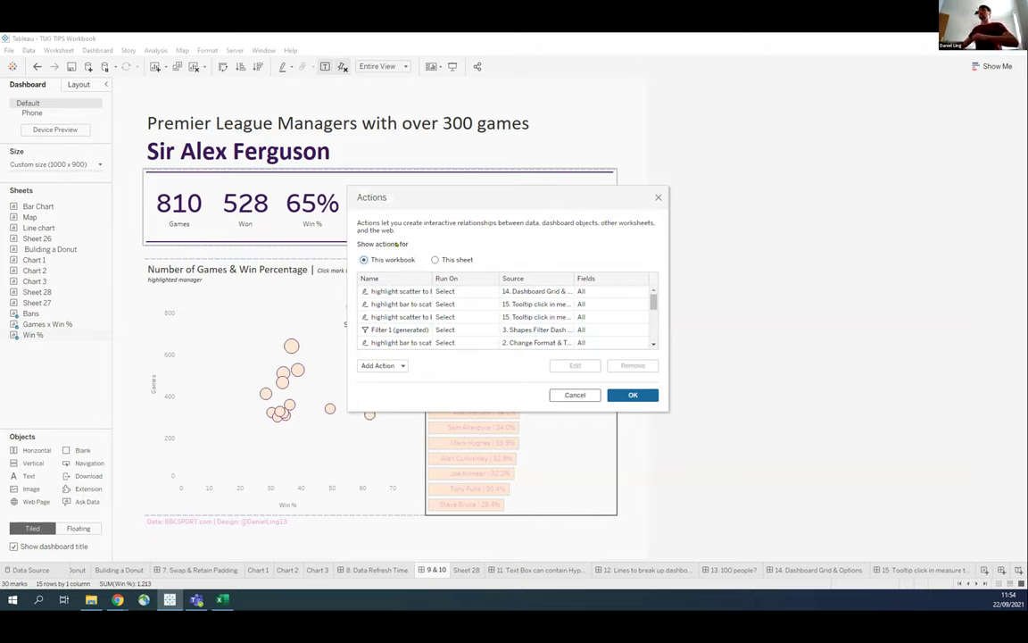
left_click_drag(414, 191, 374, 172)
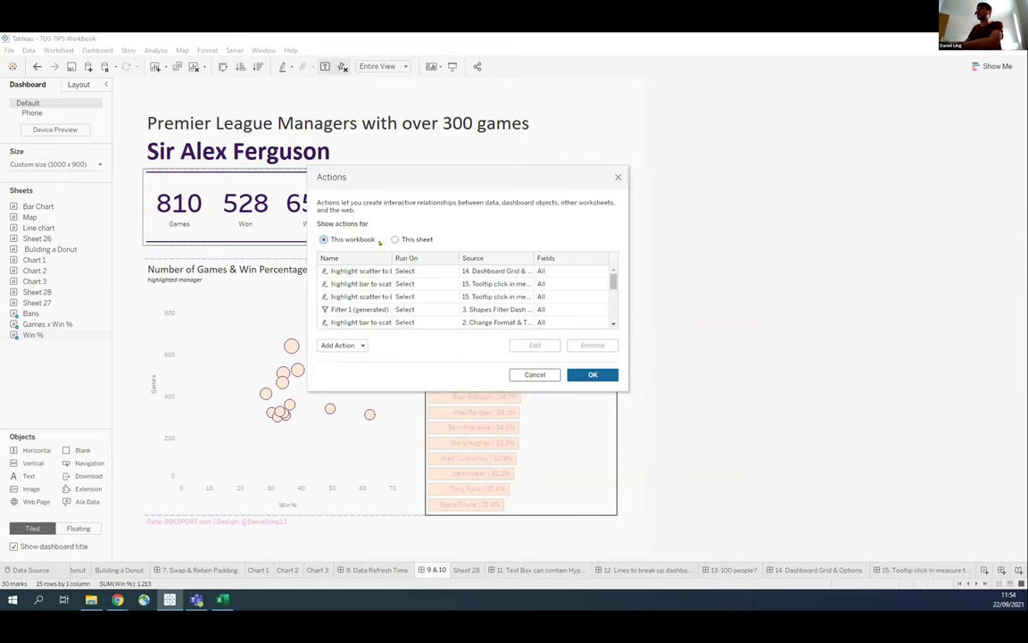
left_click(394, 239)
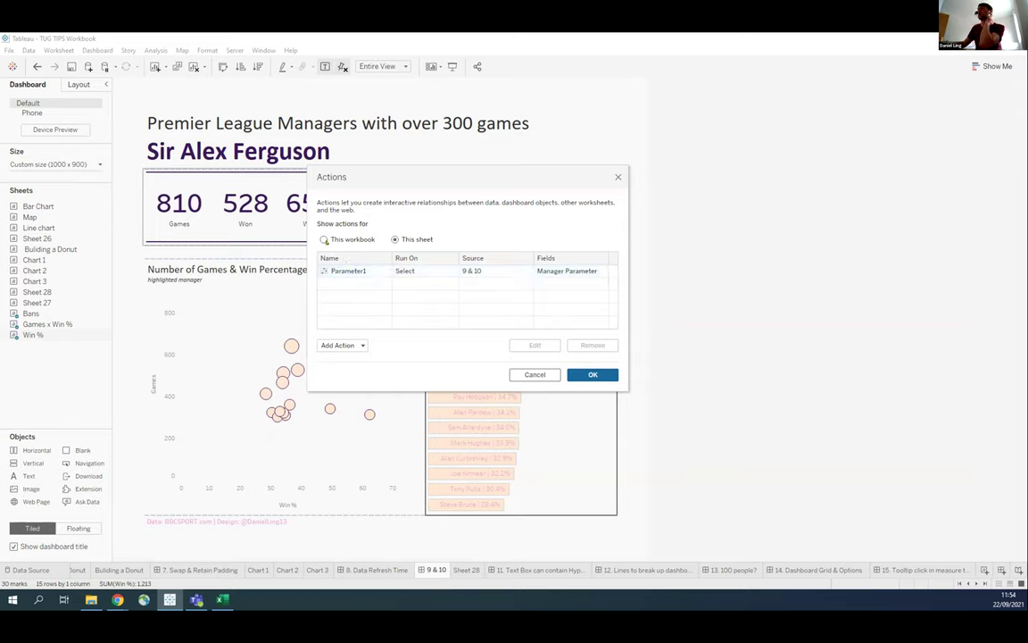
left_click(334, 240)
left_click(395, 240)
Rename the Parameter1 action as "Update manager name" and set it to run on Hover.
left_click(337, 270)
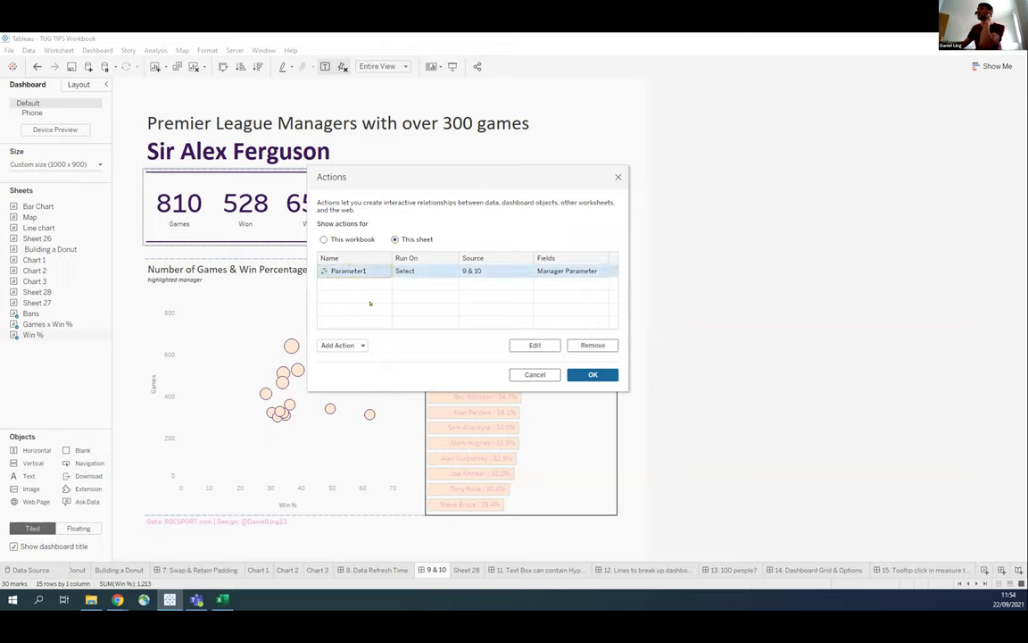
left_click(535, 344)
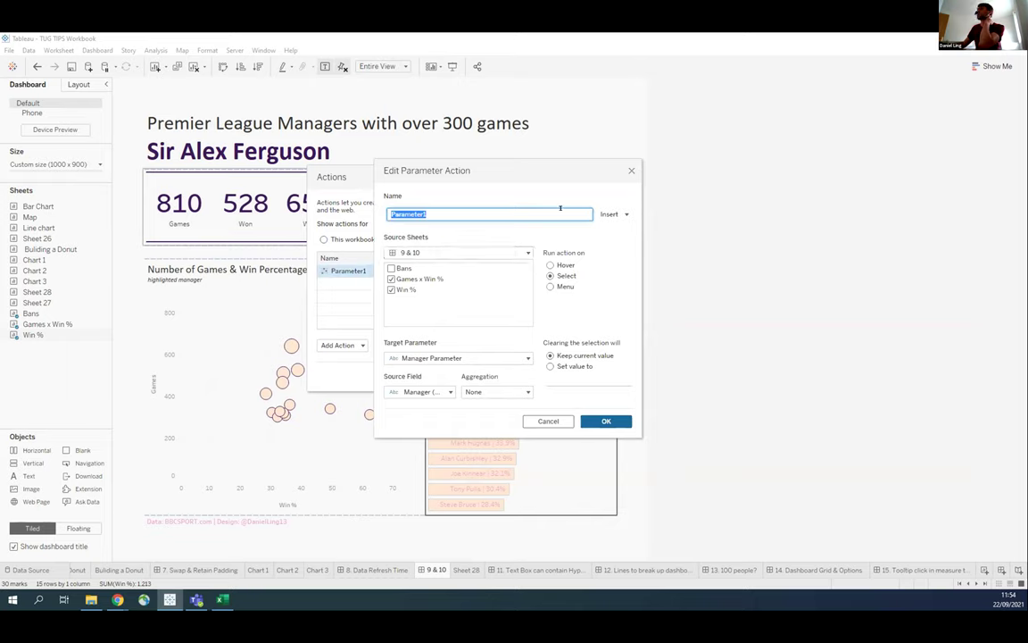
type("Update manager name")
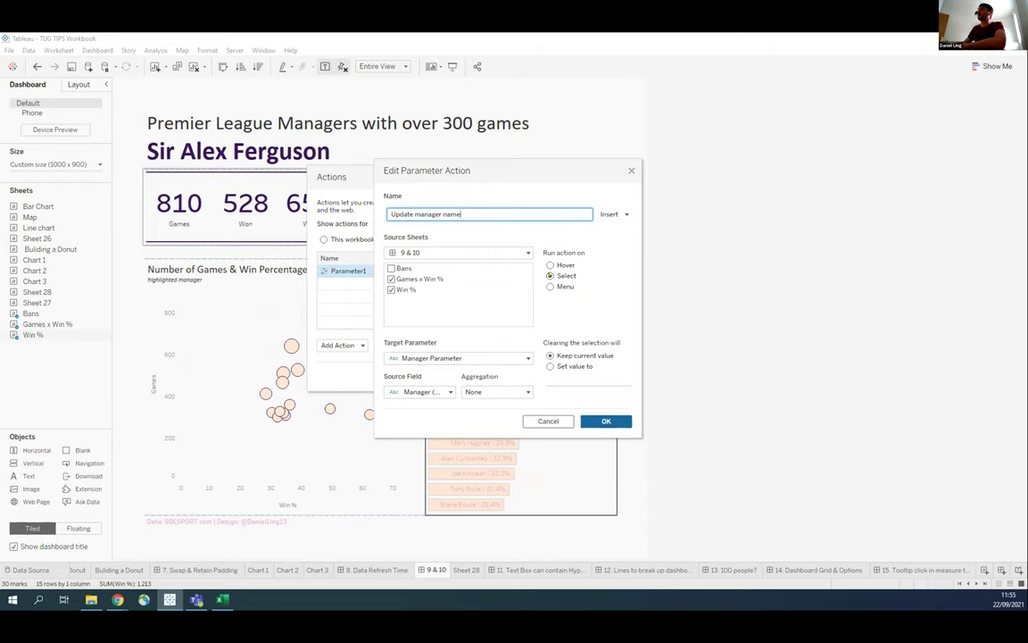
left_click(551, 265)
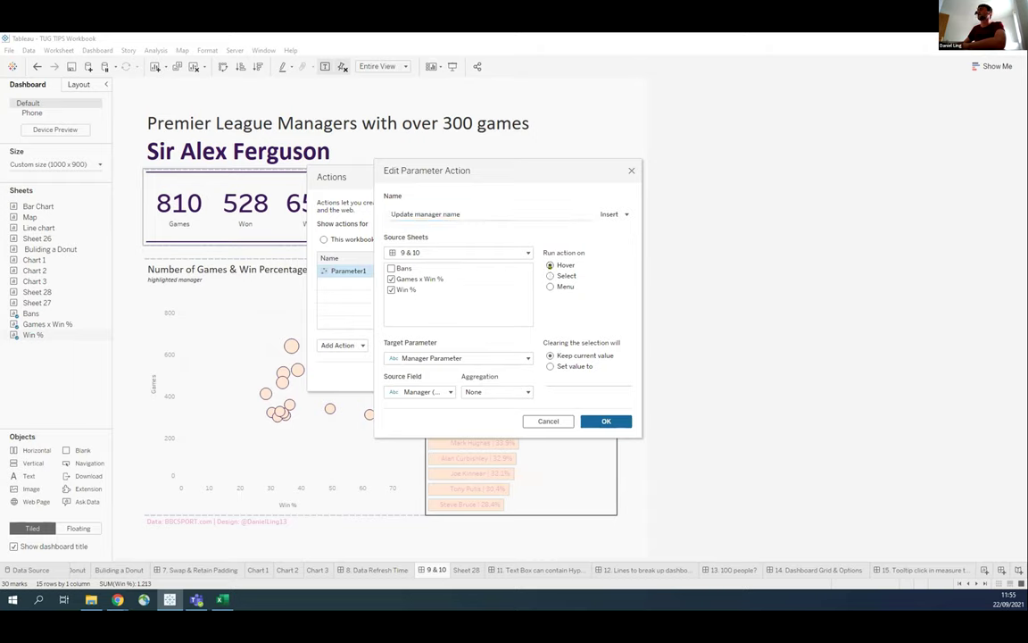
Choose Manager Parameter as the action's target and Manager as its source field, and save the dashboard actions.
left_click(464, 358)
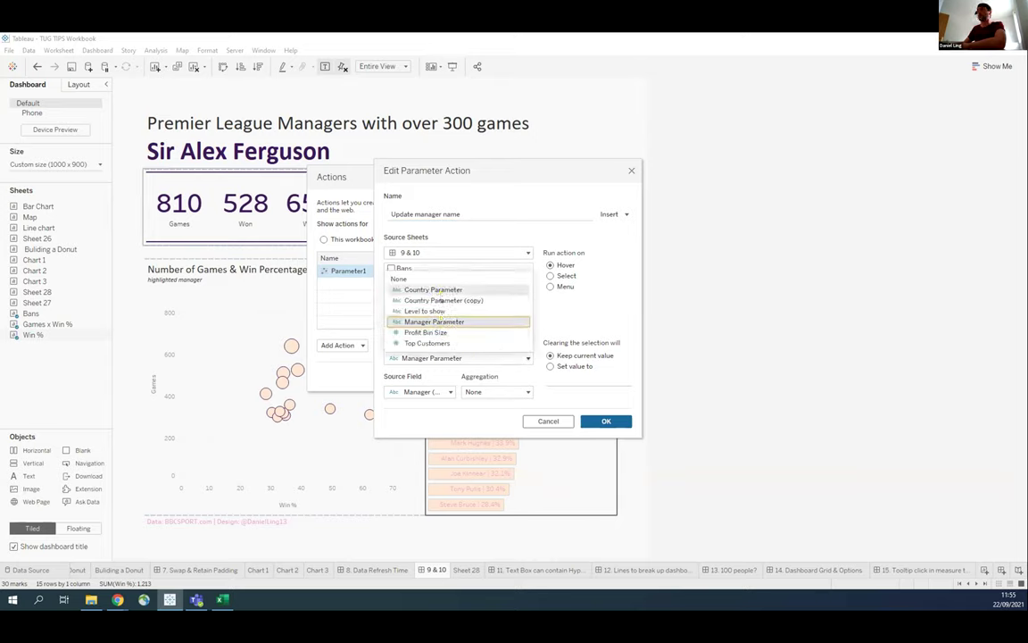
left_click(438, 320)
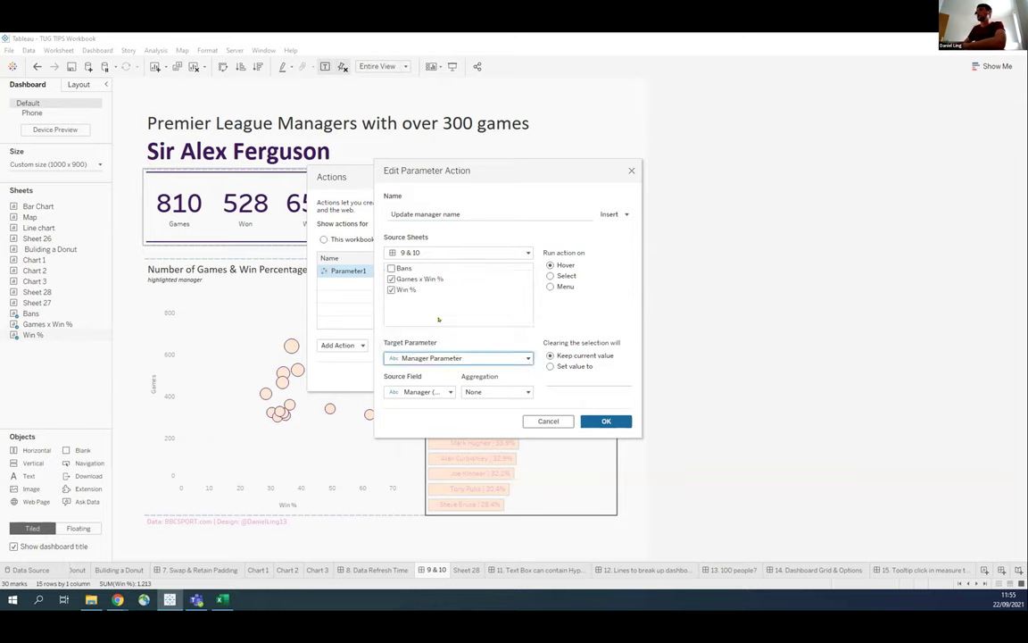
left_click(426, 392)
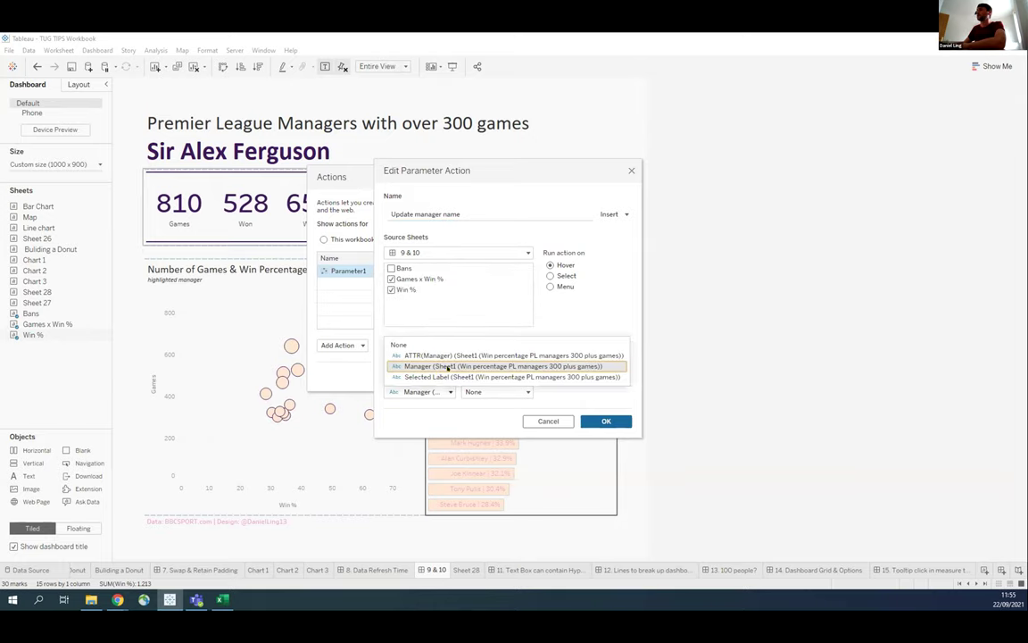
left_click(447, 364)
left_click(606, 420)
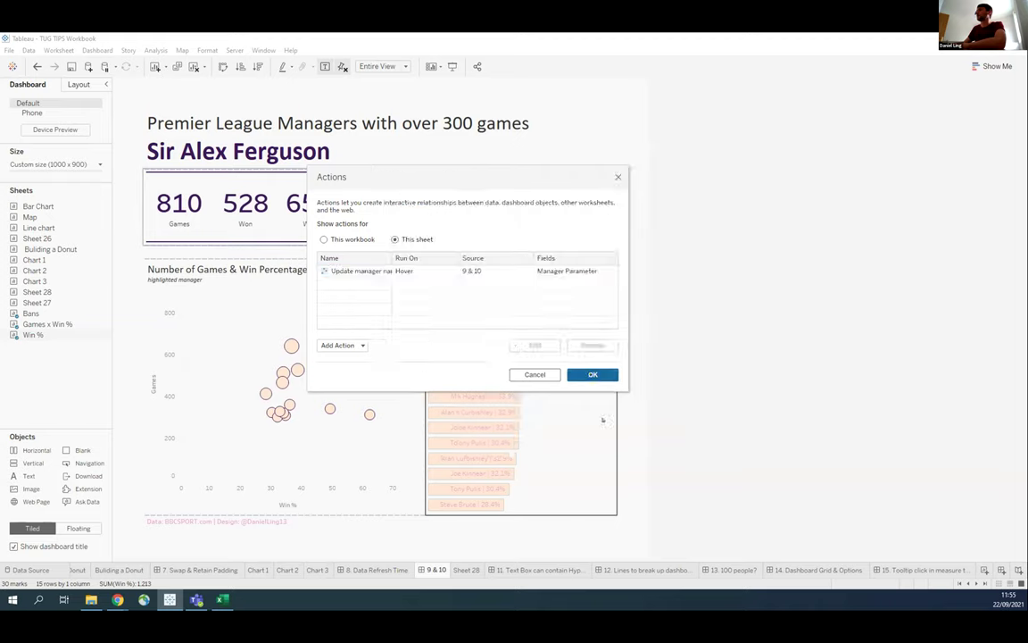
left_click(591, 374)
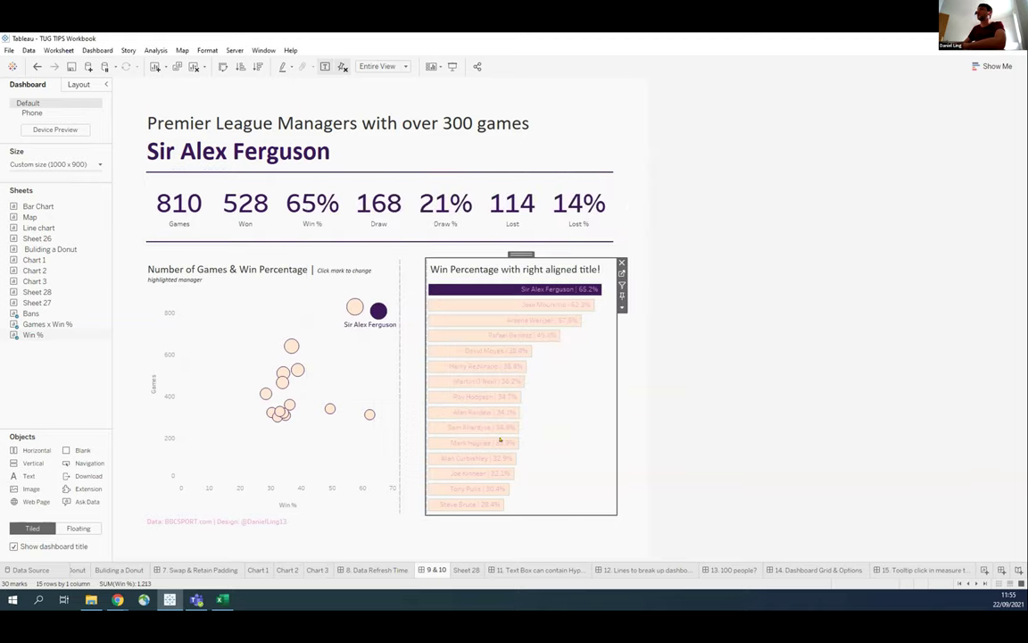
Test the manager highlight action by pointing at several marks in the scatter plot and bars in the win percentage chart.
left_click(354, 307)
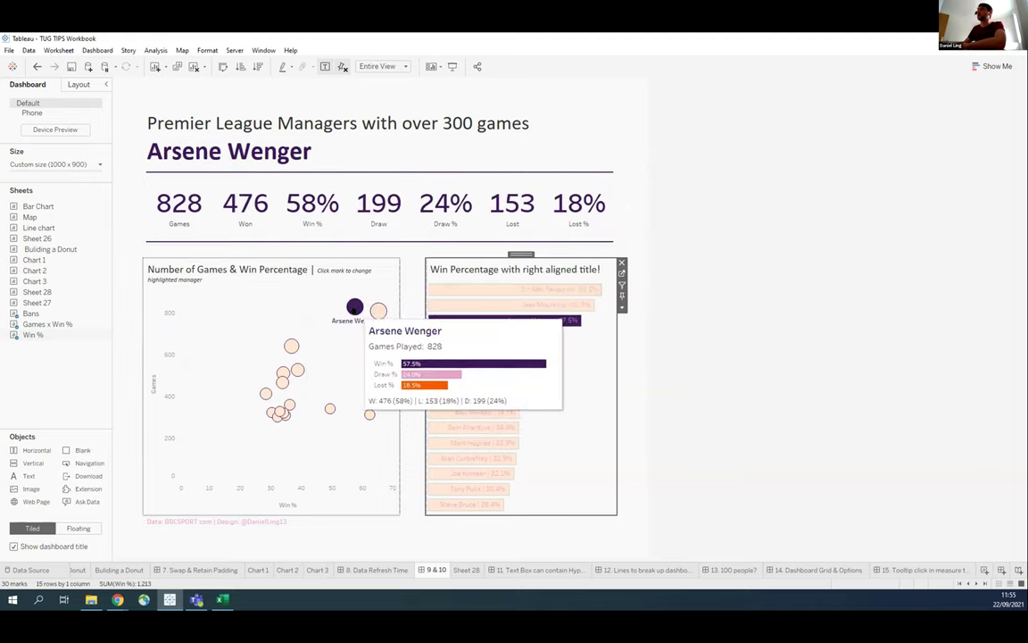
left_click(291, 345)
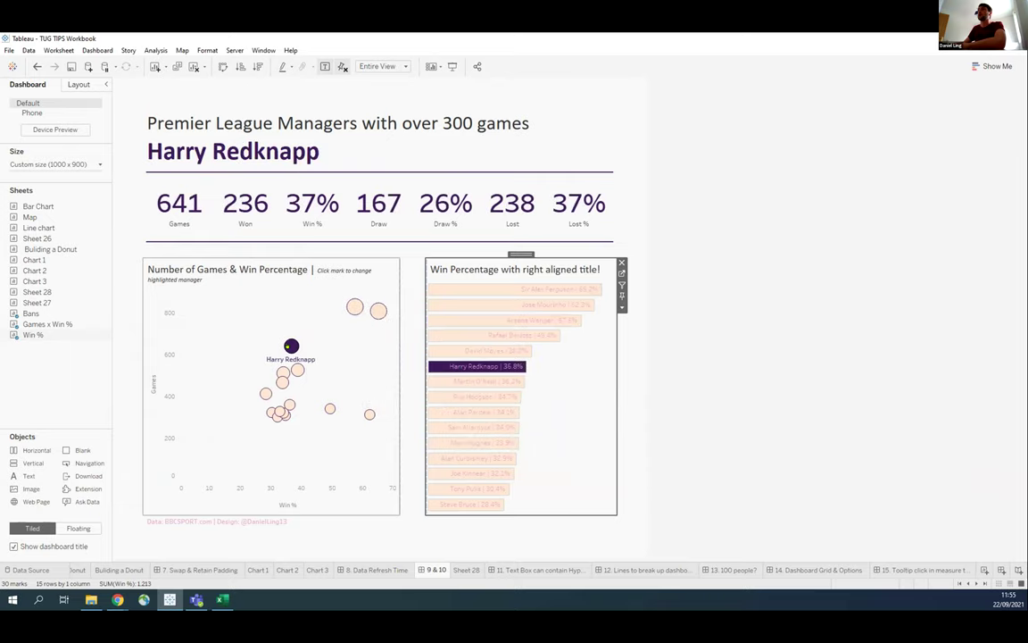
left_click(297, 370)
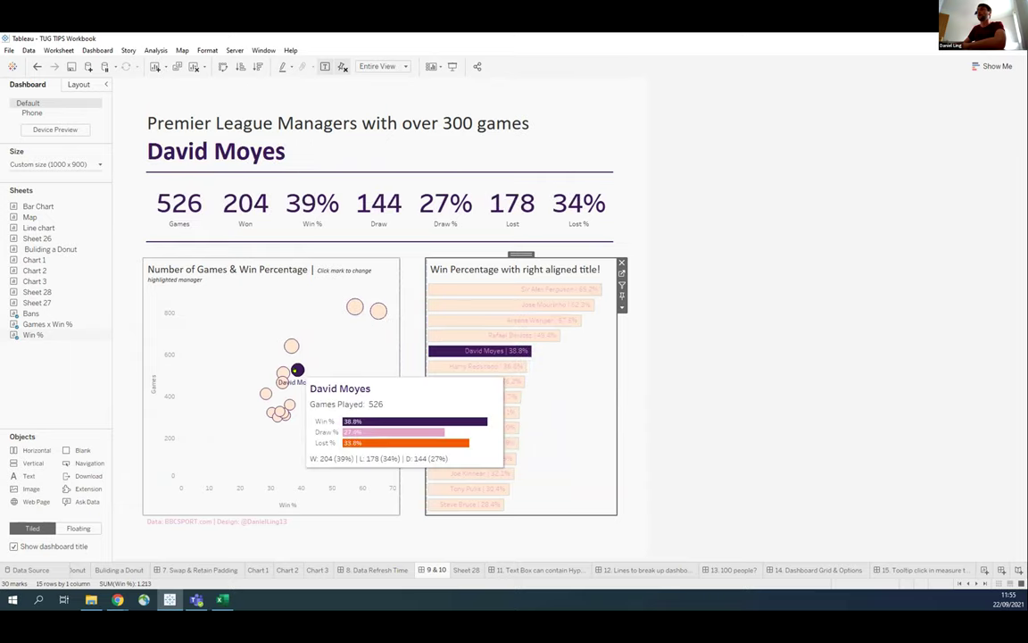
left_click(290, 404)
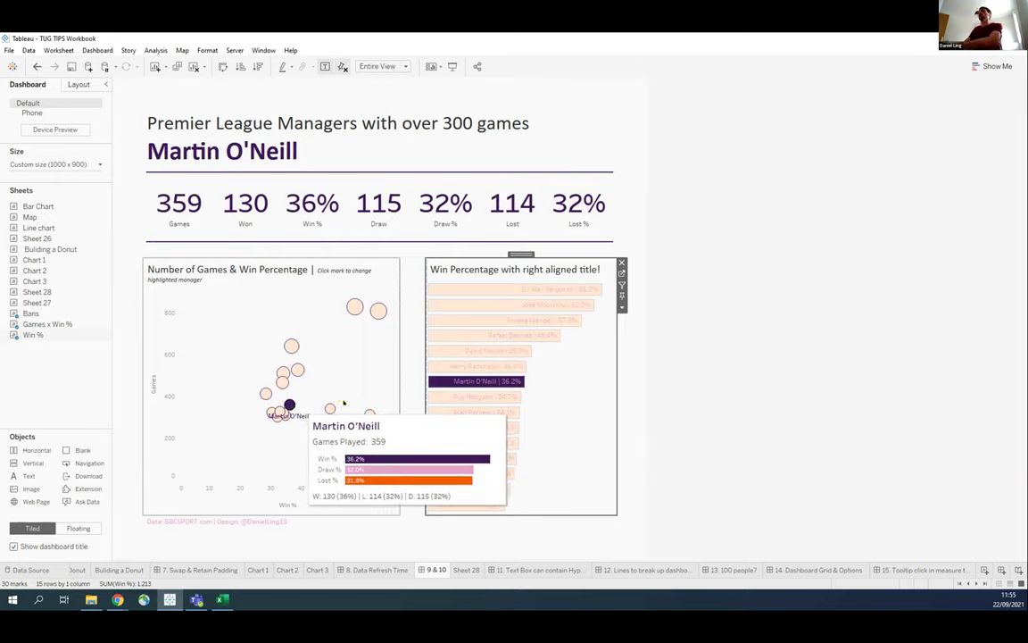
left_click(458, 443)
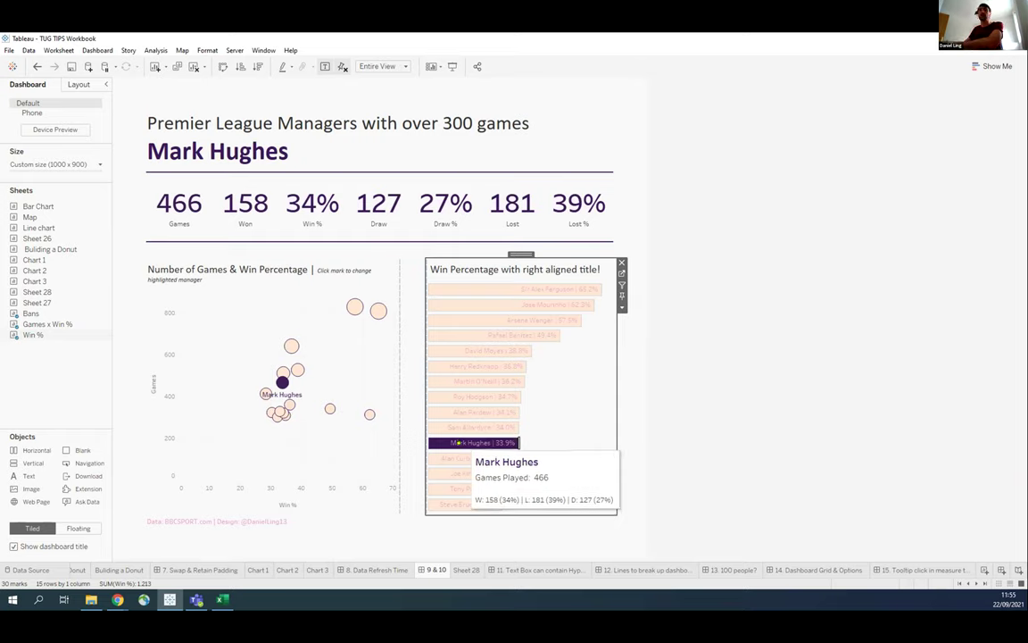
left_click(440, 427)
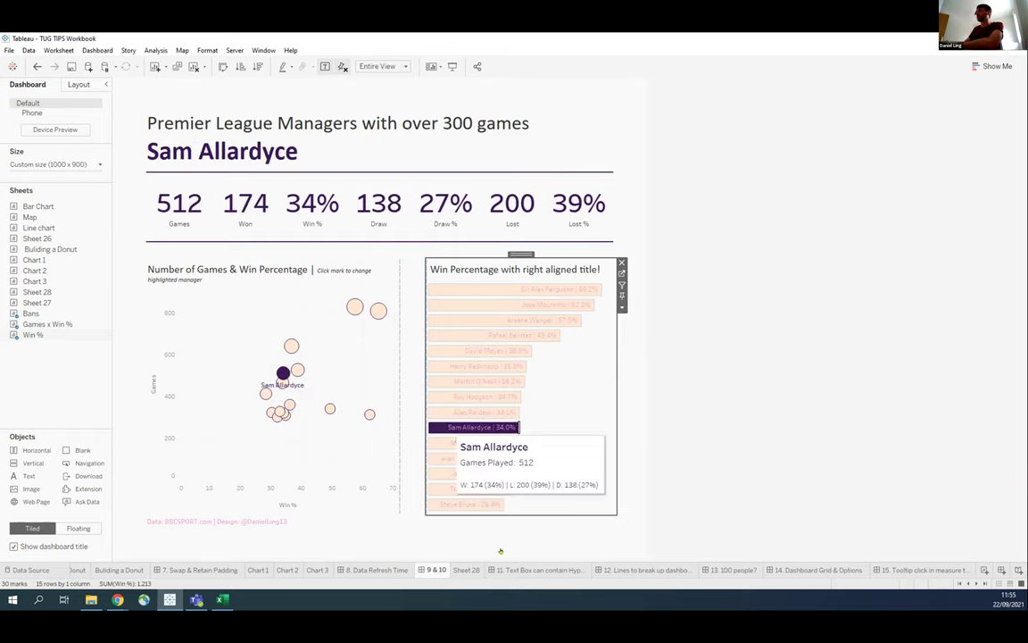
left_click(459, 473)
On the "11. Text Box can contain Hyperlinks" dashboard, review the text box's URL, follow the BBC football link and return to Tableau.
left_click(534, 569)
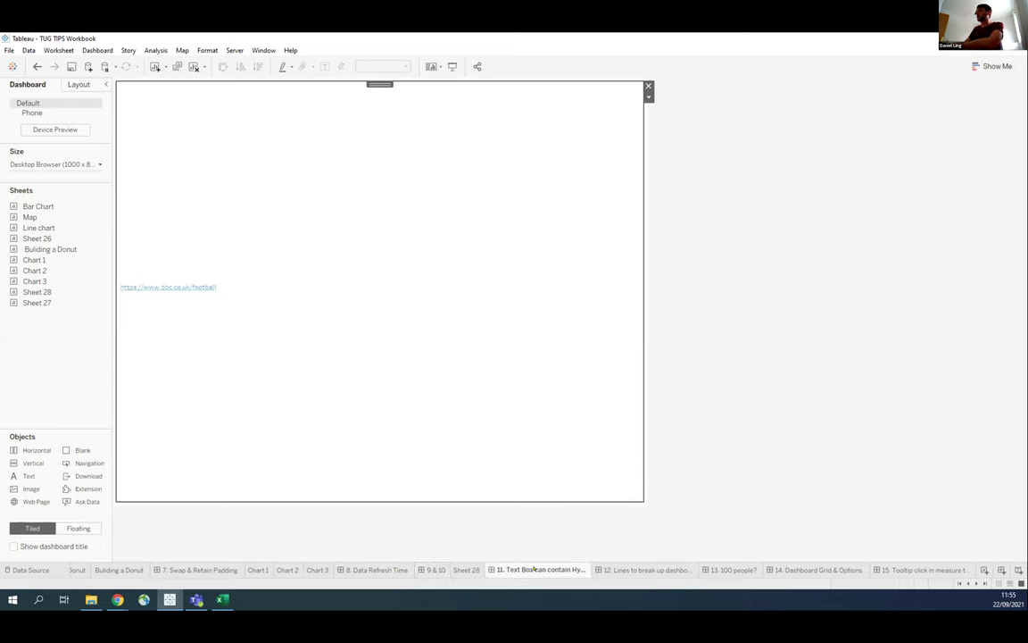
double_click(253, 329)
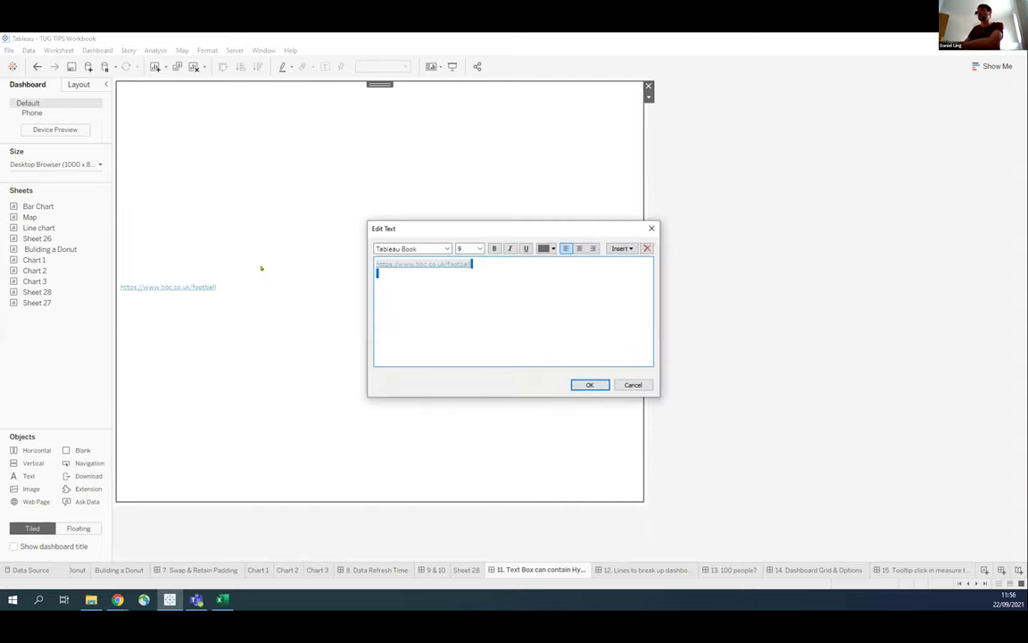
left_click_drag(477, 260, 356, 252)
left_click(449, 294)
left_click(590, 385)
left_click(202, 287)
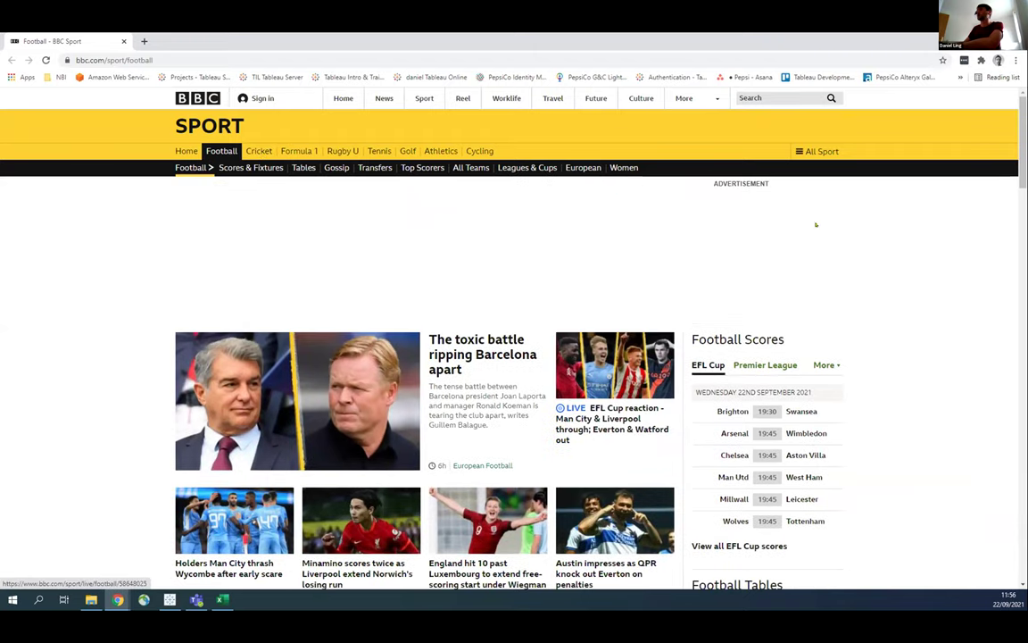
key("alt+Tab")
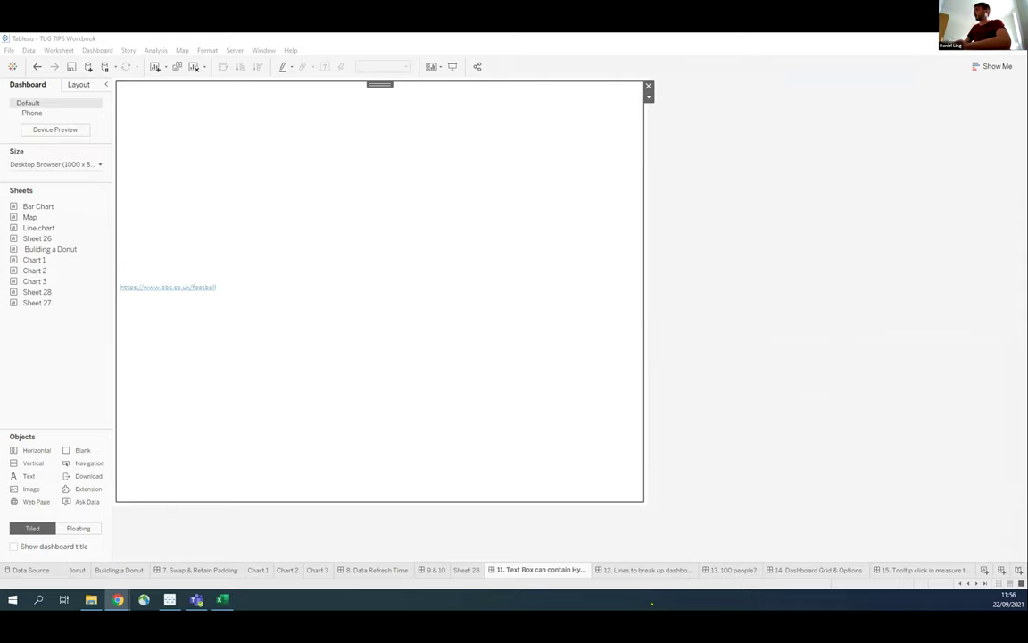
On the "12. Lines to break up dashboard" sheet, add a vertical container holding a text box that reads "wewerwer".
left_click(652, 571)
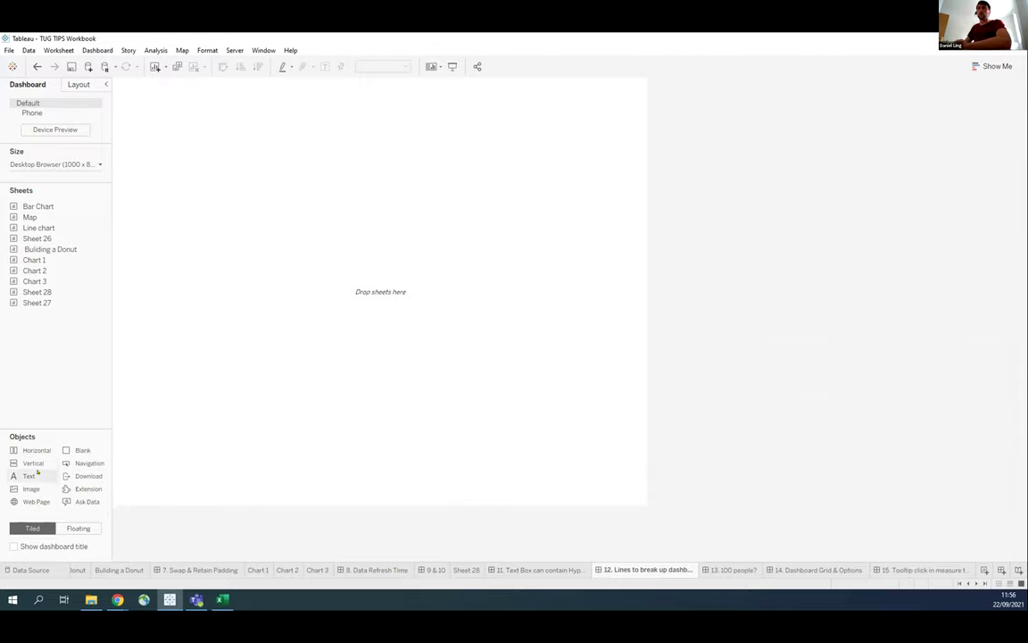
left_click_drag(37, 450, 188, 342)
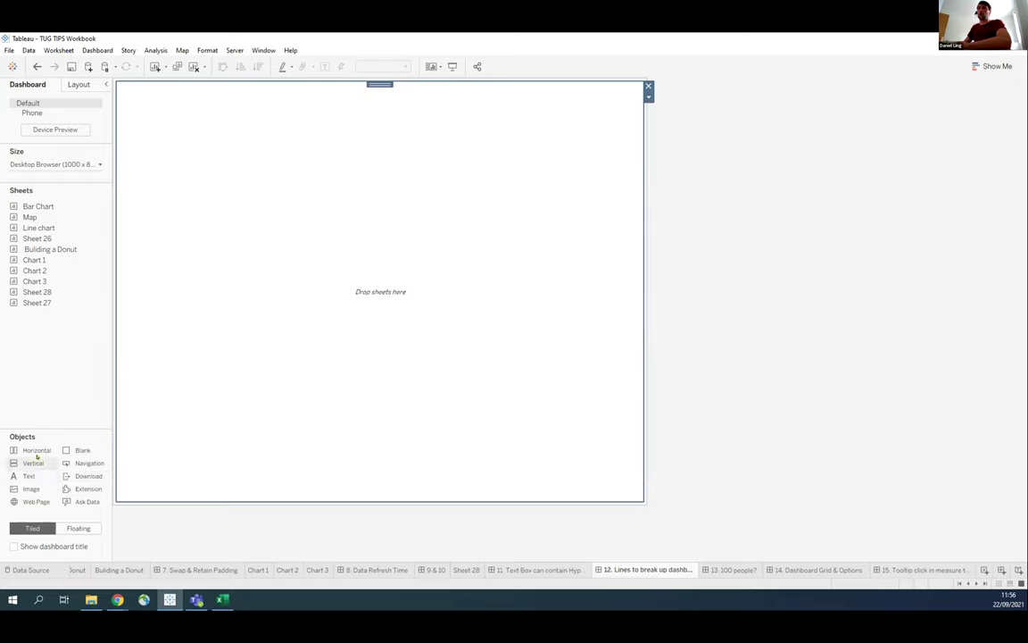
left_click_drag(32, 475, 291, 326)
type("wewerwer")
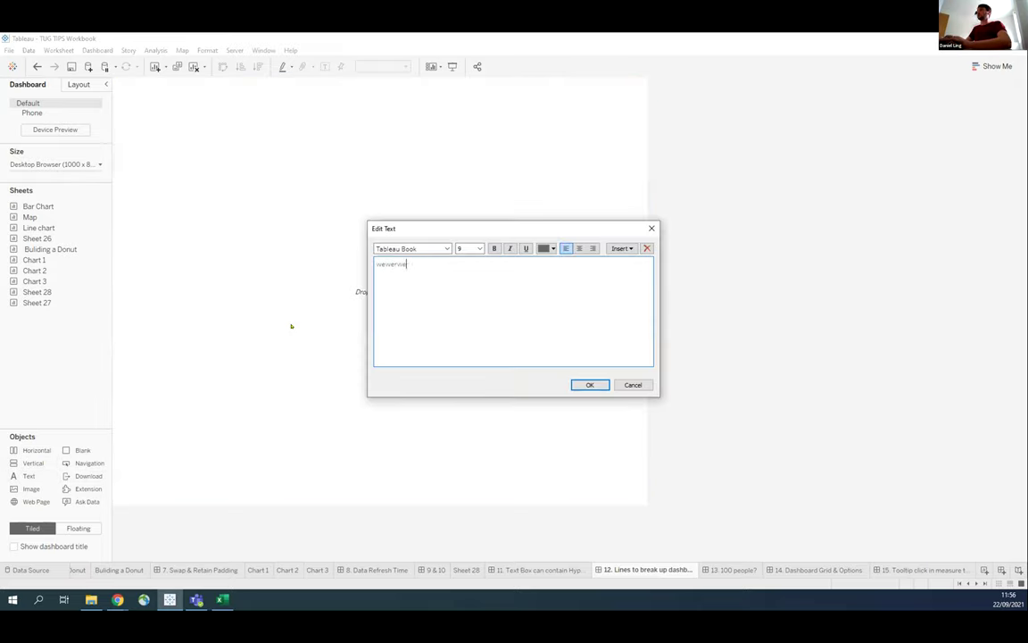
left_click(590, 385)
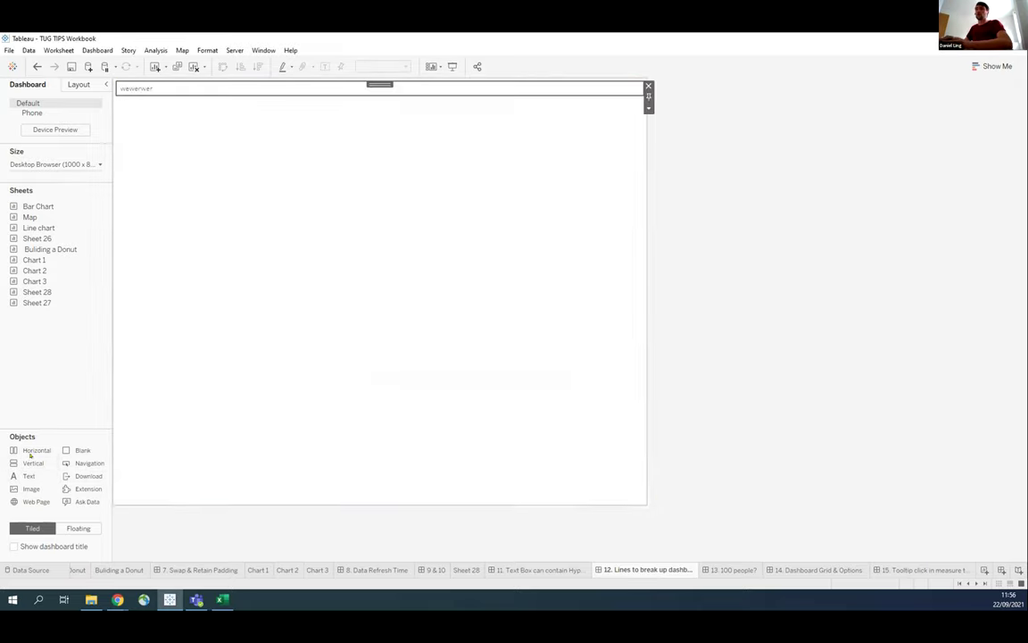
Add a second text box reading "wewer" below the first and insert a horizontal container between the two.
left_click_drag(29, 475, 190, 216)
type("wewer")
left_click(590, 384)
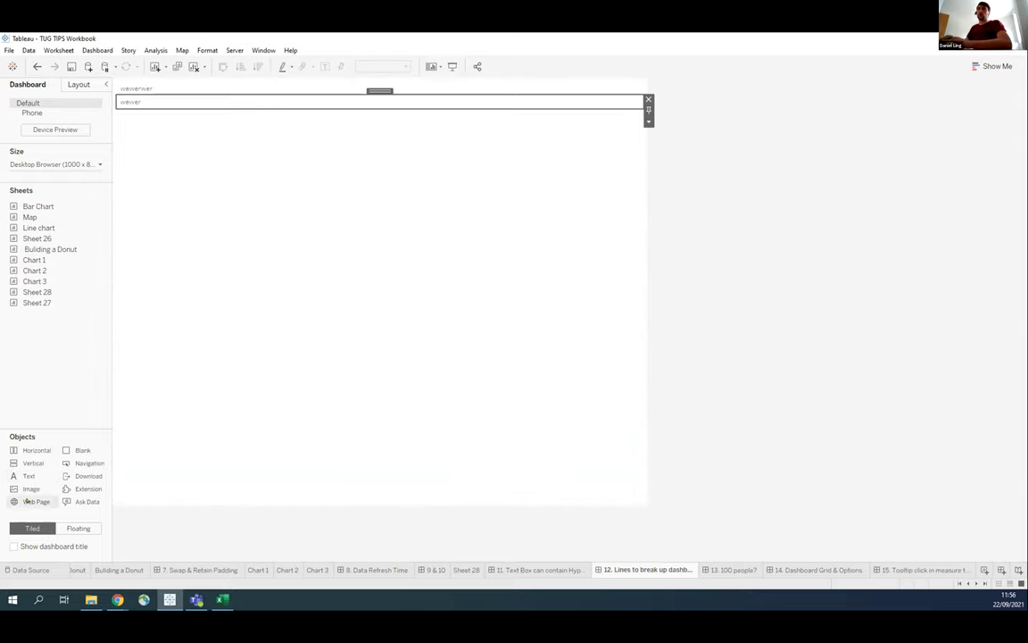
mouse_move(27, 450)
left_mouse_down()
mouse_move(236, 133)
mouse_move(234, 98)
left_mouse_up()
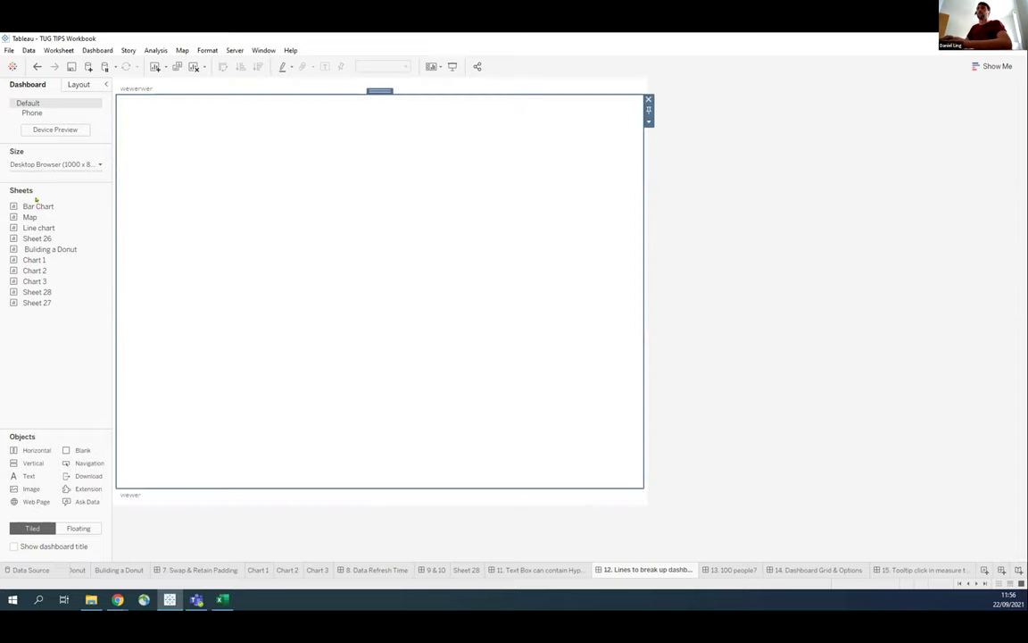
Place the Bar Chart and Map sheets side by side in the horizontal container and remove the Sales colour legend.
left_click_drag(36, 204, 240, 219)
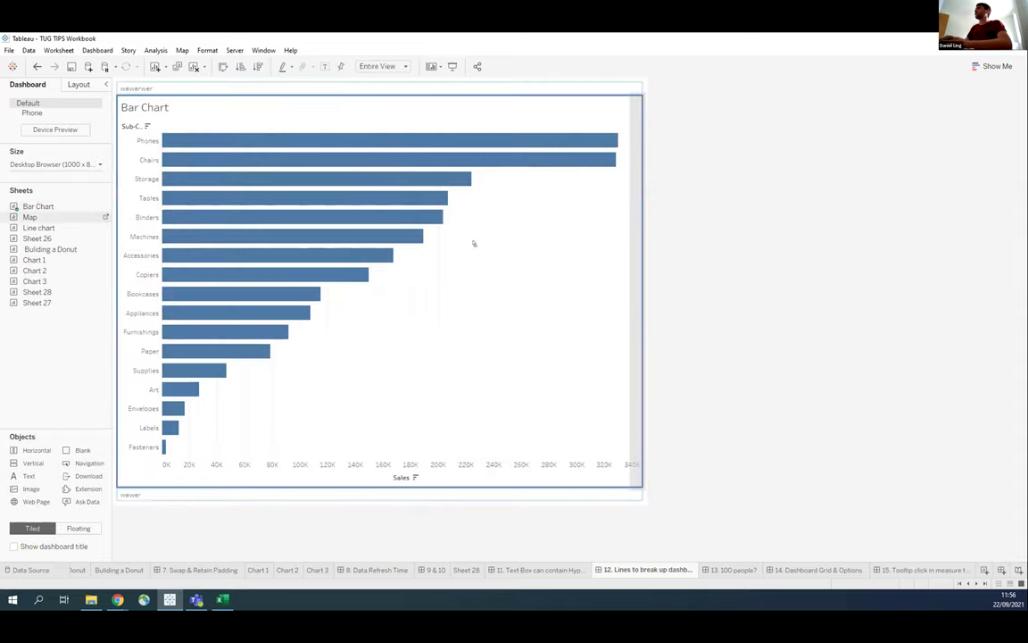
left_click_drag(586, 124, 580, 125)
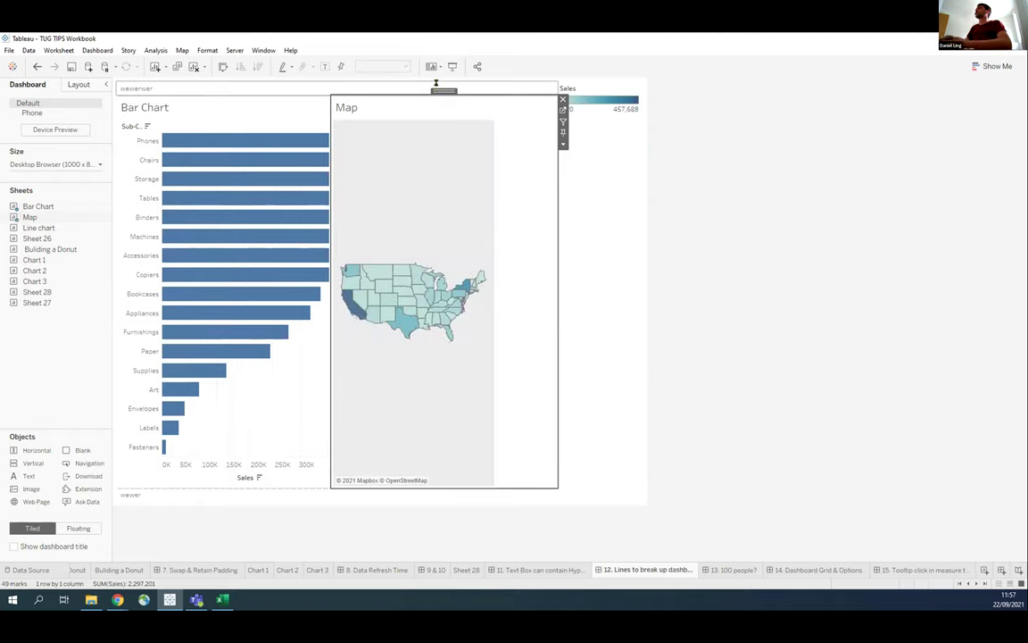
left_click(594, 100)
left_click(563, 120)
left_click(591, 140)
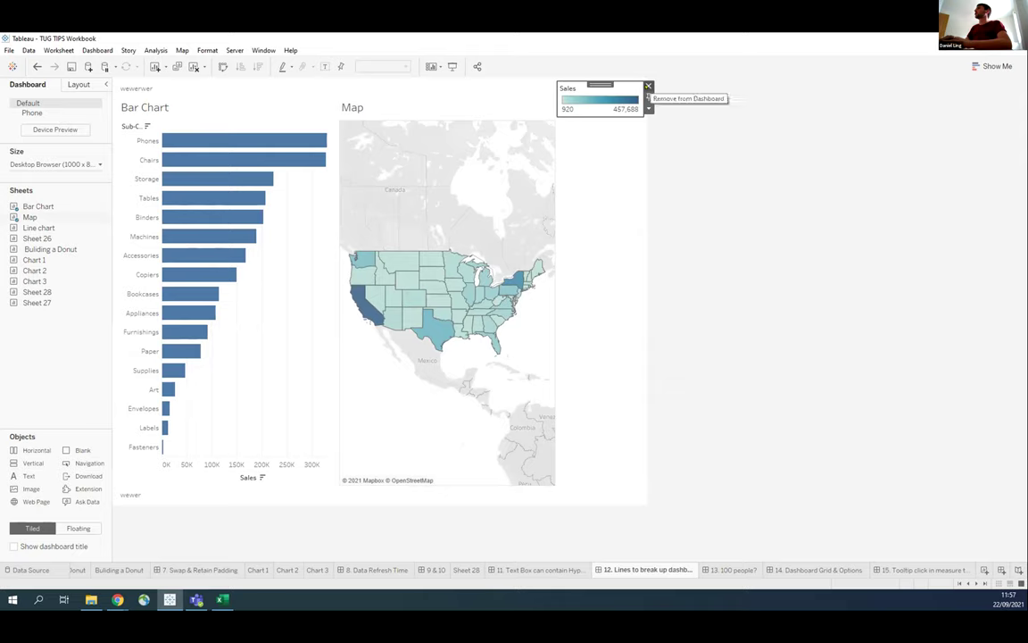
left_click(648, 90)
Add the Line chart sheet above the Bar Chart and Map, and delete the two placeholder text boxes.
mouse_move(38, 228)
left_mouse_down()
mouse_move(112, 219)
mouse_move(266, 82)
mouse_move(259, 98)
left_mouse_up()
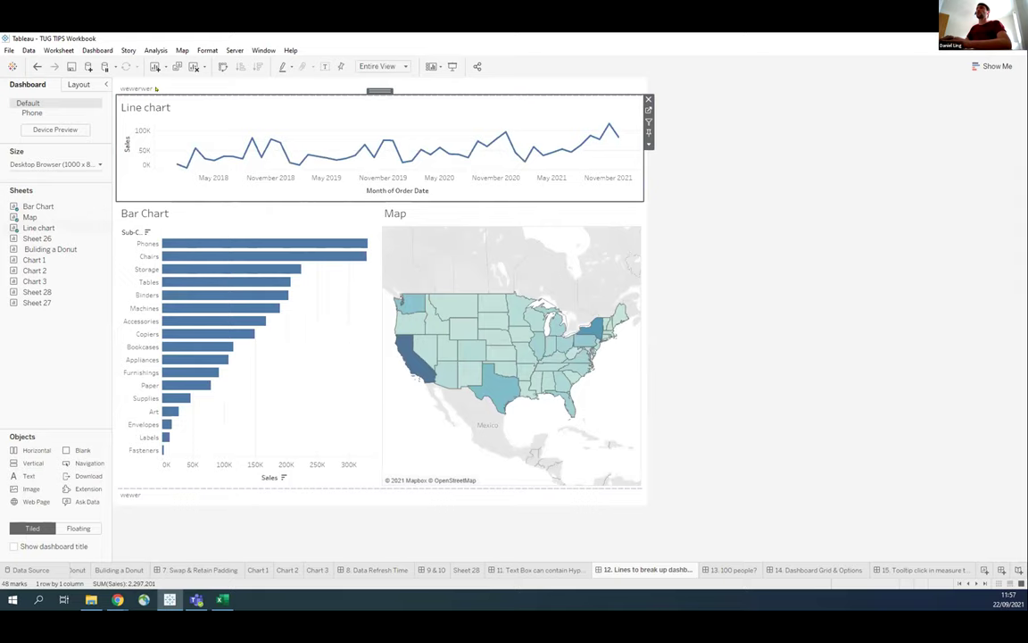
left_click(310, 496)
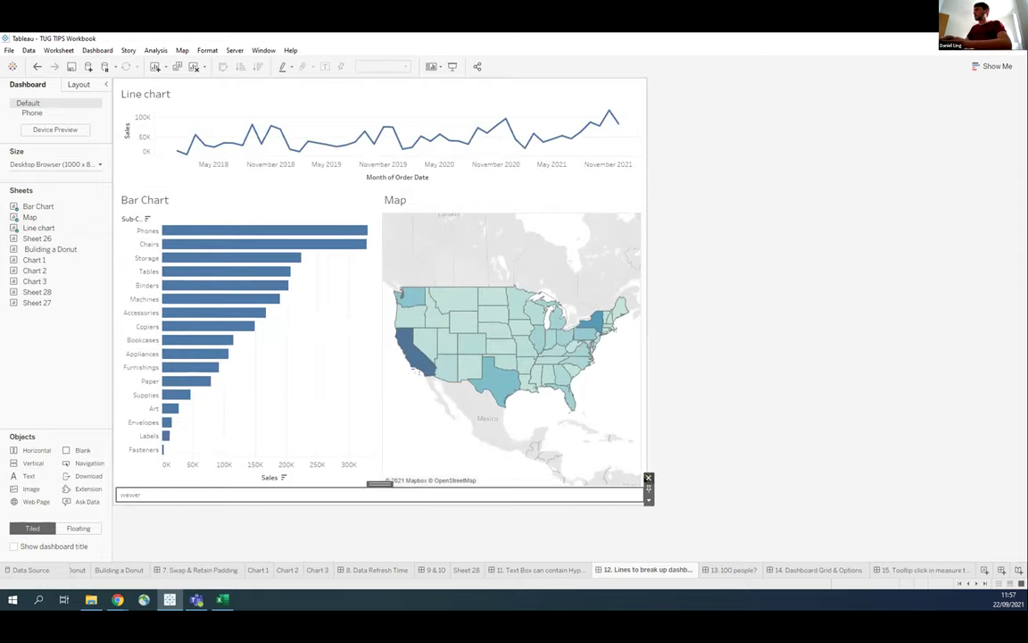
key("Delete")
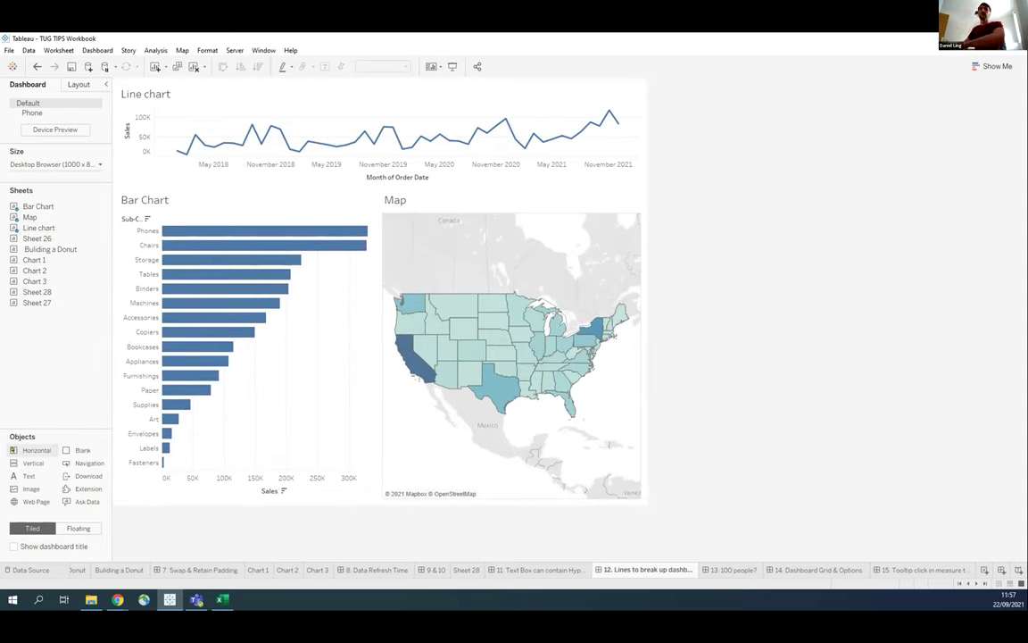
Insert a Blank object between the Line chart and the two lower charts and set its height to 10 pixels.
mouse_move(80, 449)
left_mouse_down()
mouse_move(210, 177)
mouse_move(220, 169)
mouse_move(252, 217)
mouse_move(243, 190)
left_mouse_up()
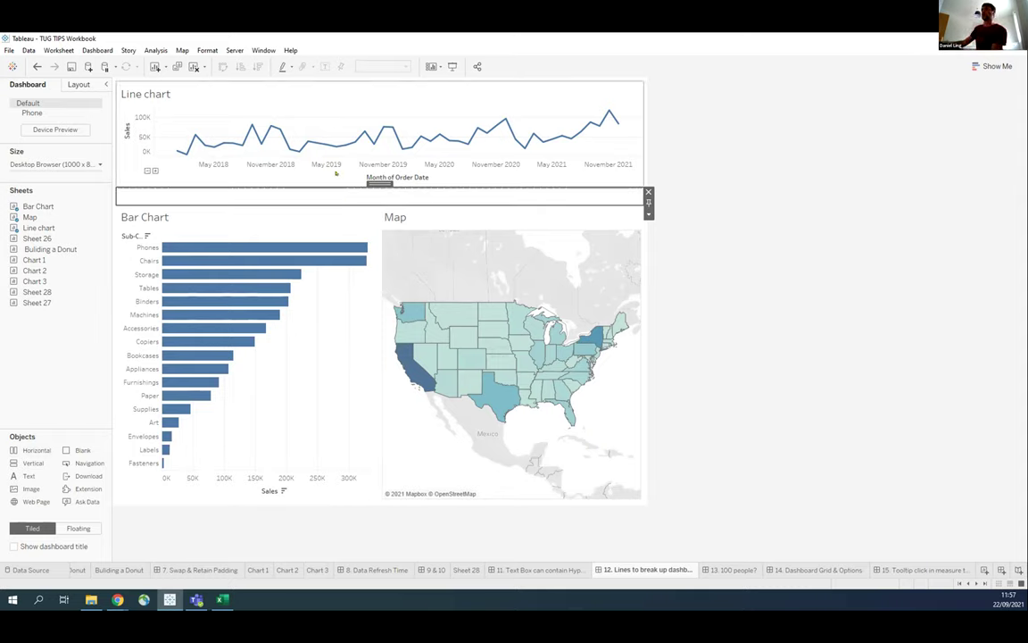
left_click(649, 214)
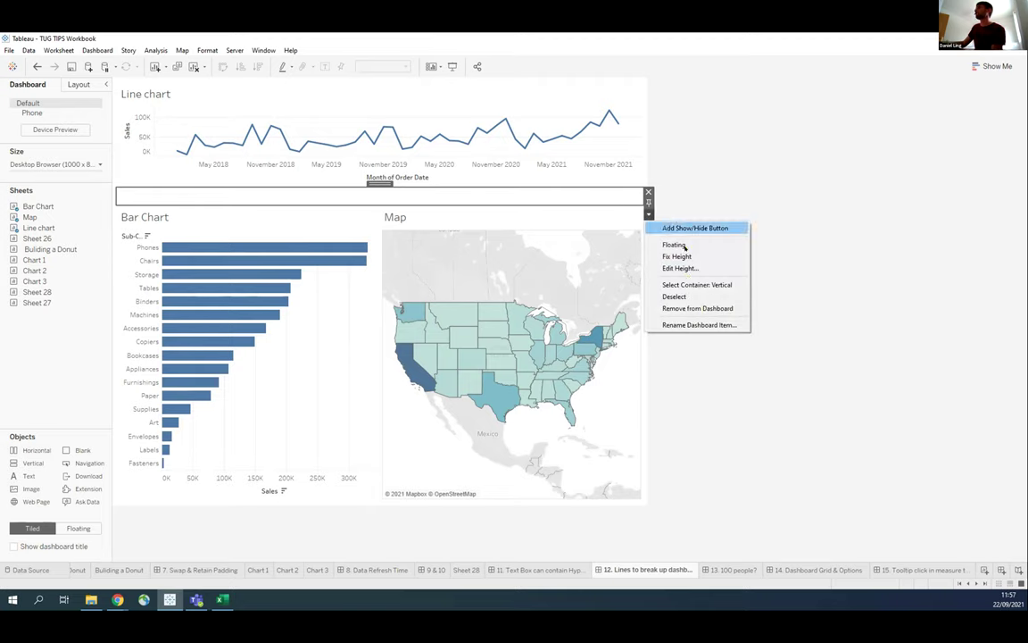
left_click(686, 268)
type("2")
key("Return")
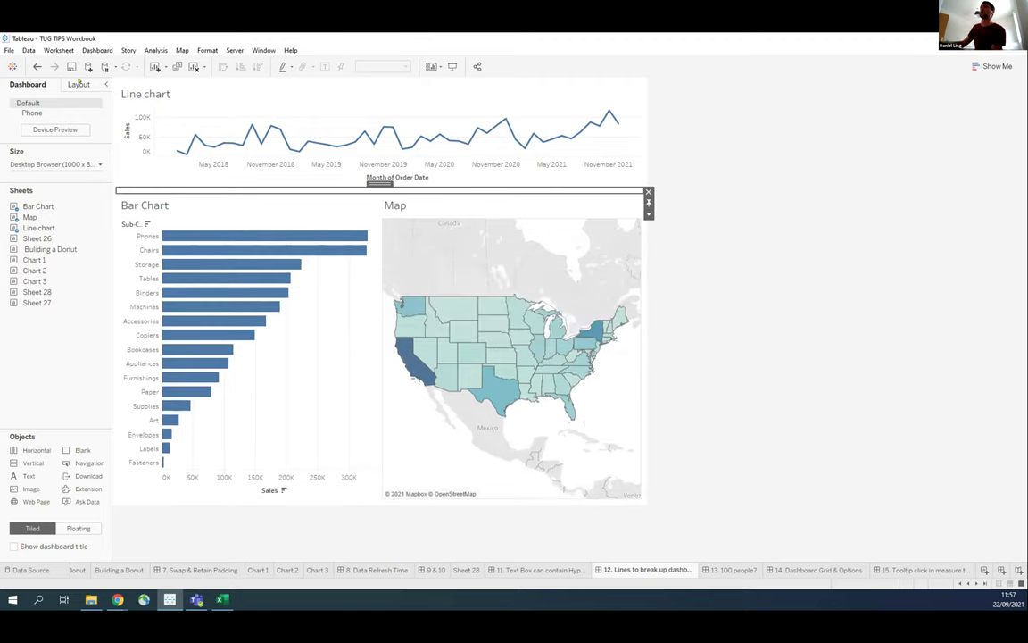
Give the Blank object a black background so it forms a dividing line.
left_click(78, 83)
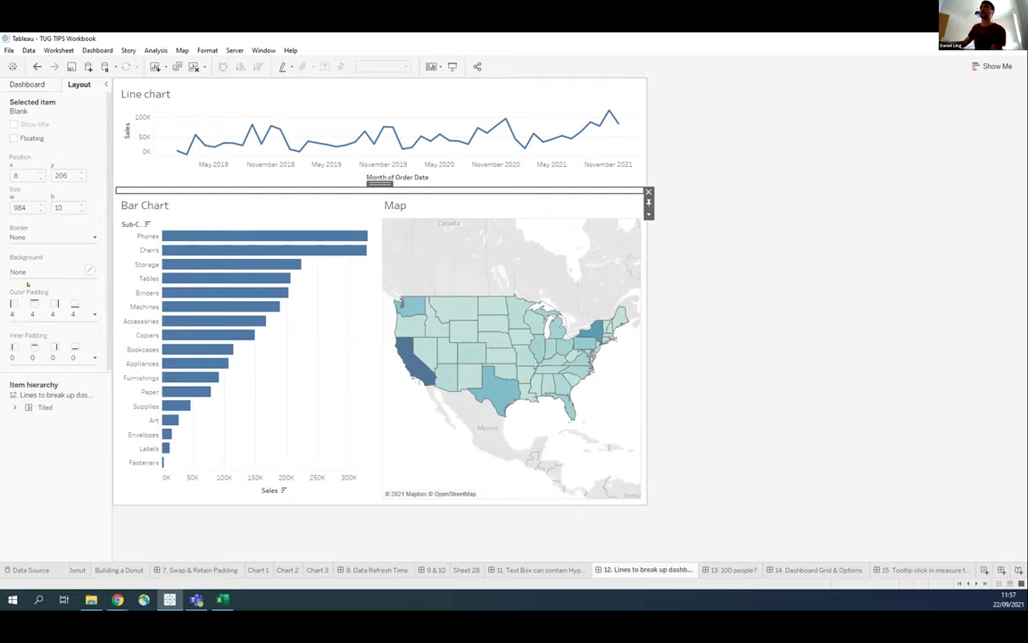
left_click(49, 271)
left_click(19, 308)
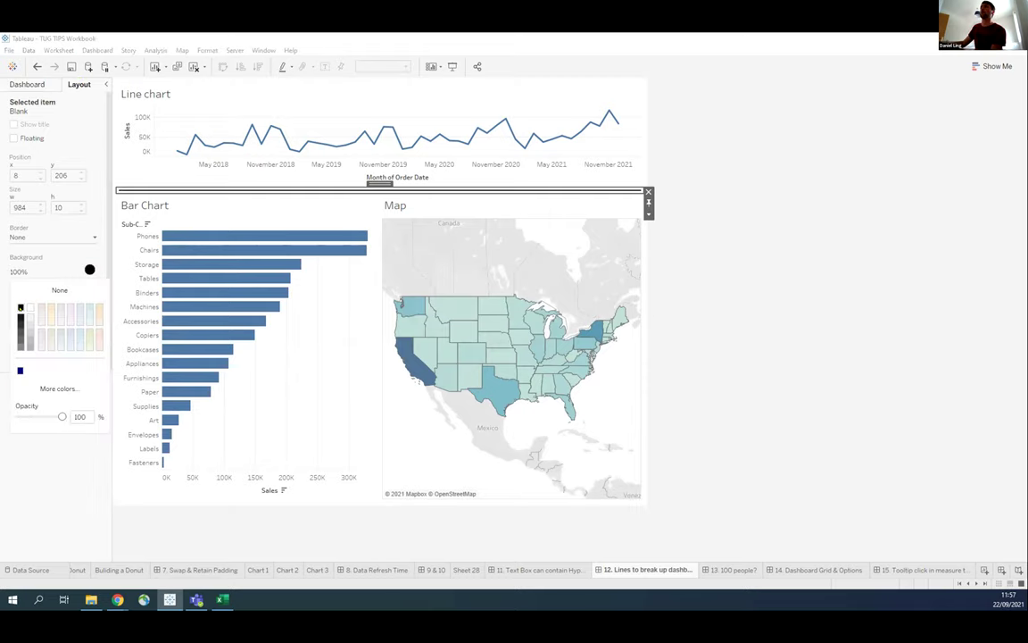
left_click(824, 371)
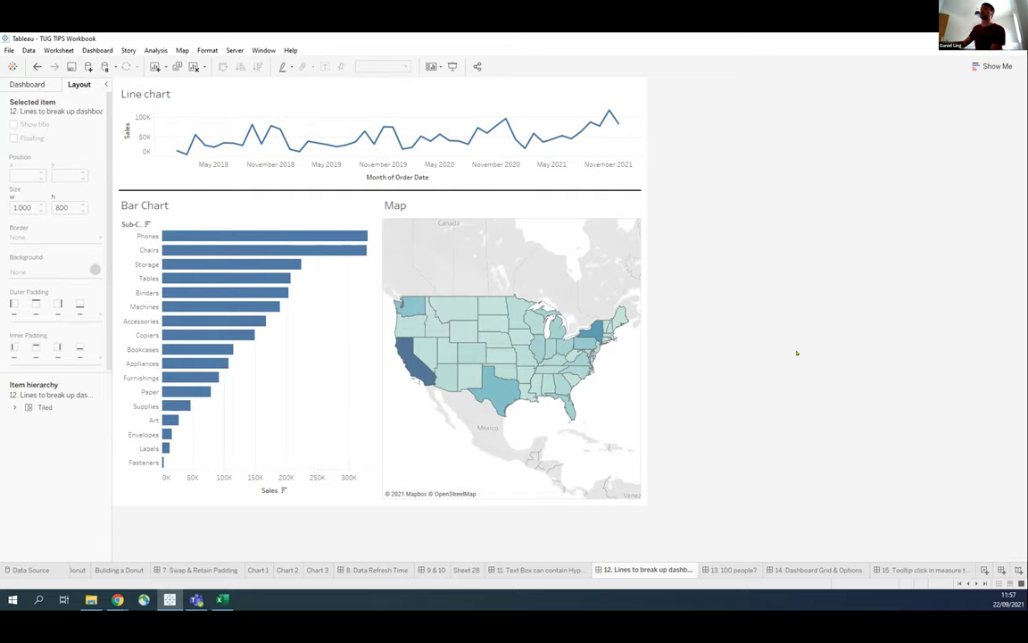
Try to set the black dividing line's height to 1 pixel with its outer padding still in place.
left_click(367, 178)
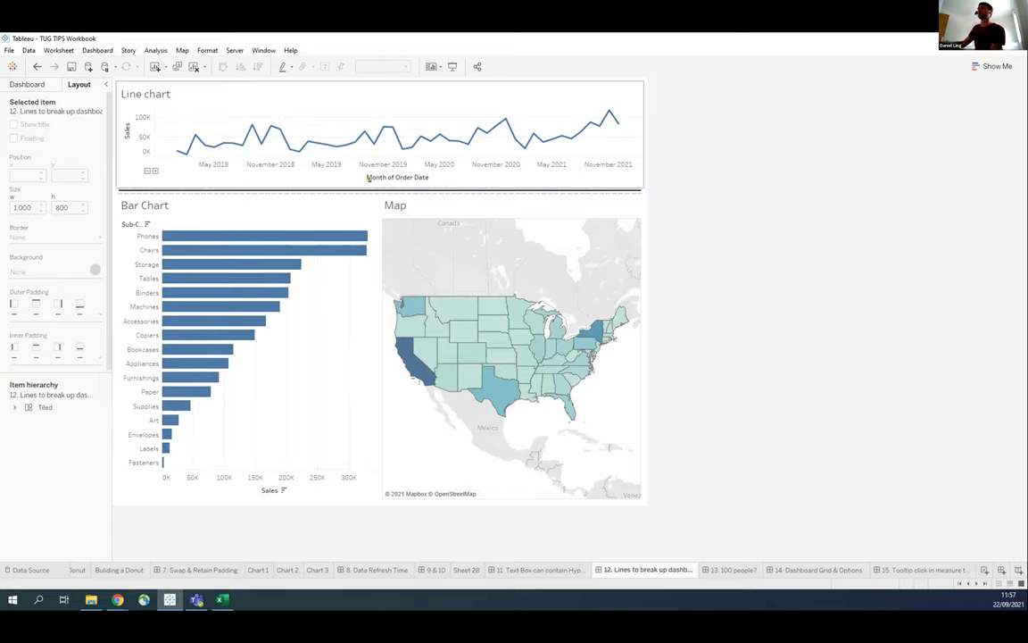
left_click(375, 188)
left_click(649, 214)
left_click(683, 267)
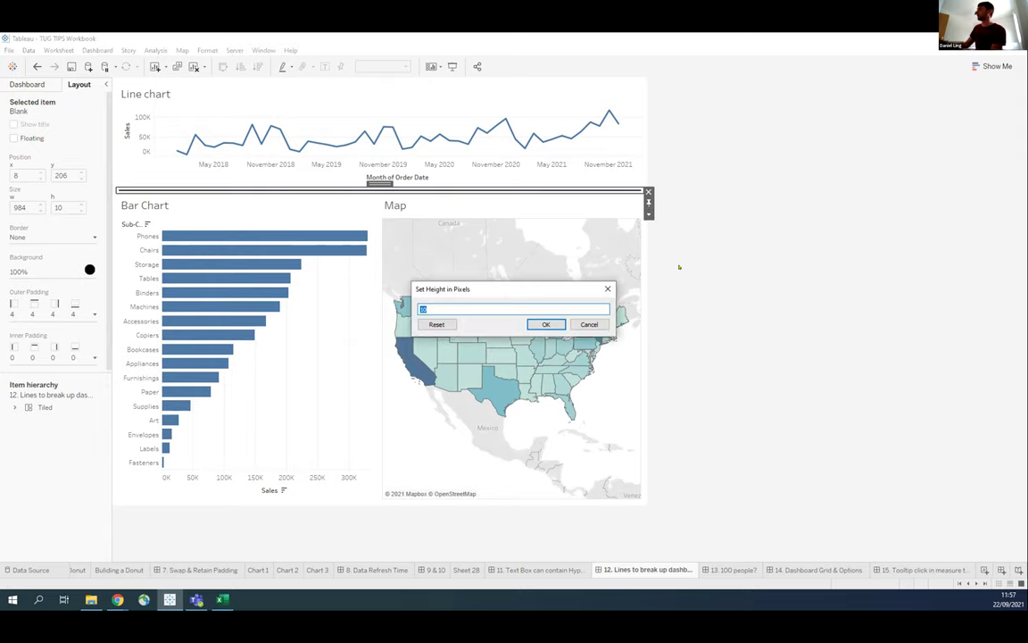
type("1")
key("Return")
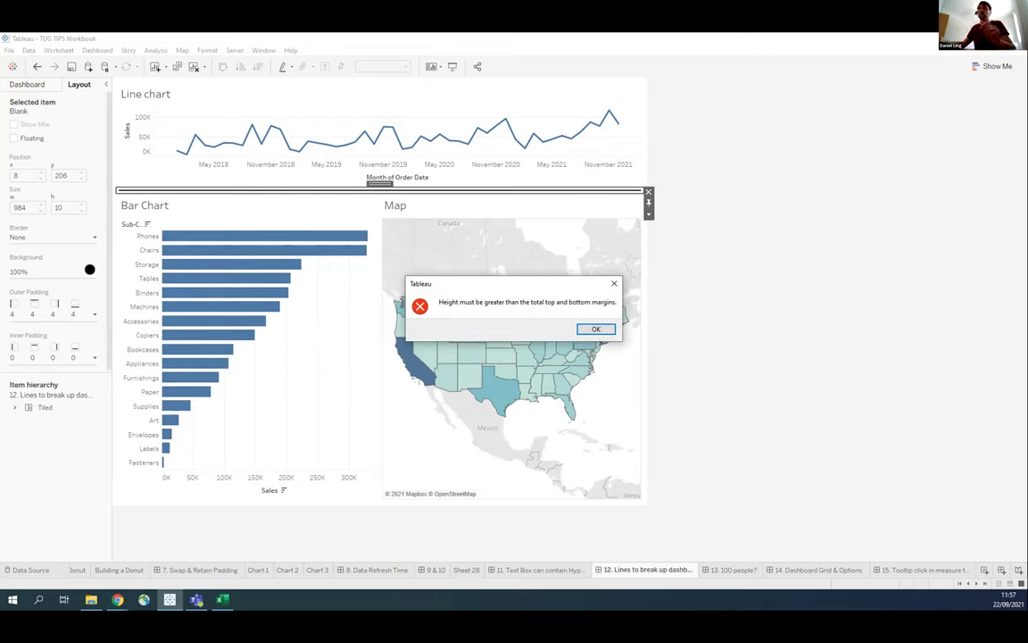
left_click(609, 328)
Set the dividing line's outer padding to 0 on all sides.
left_click(66, 311)
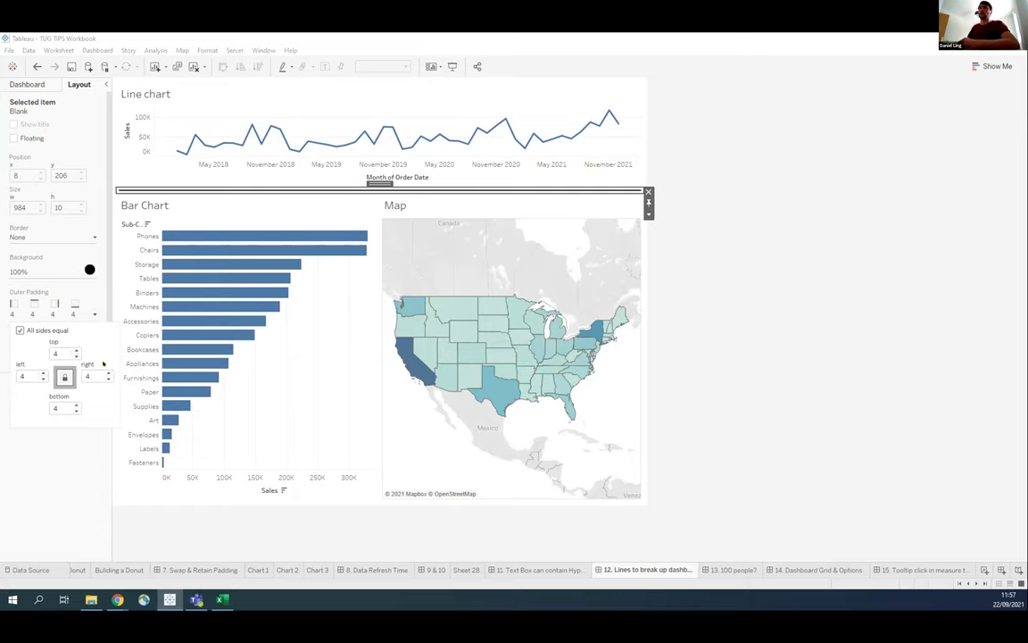
double_click(55, 353)
type("0")
key("Return")
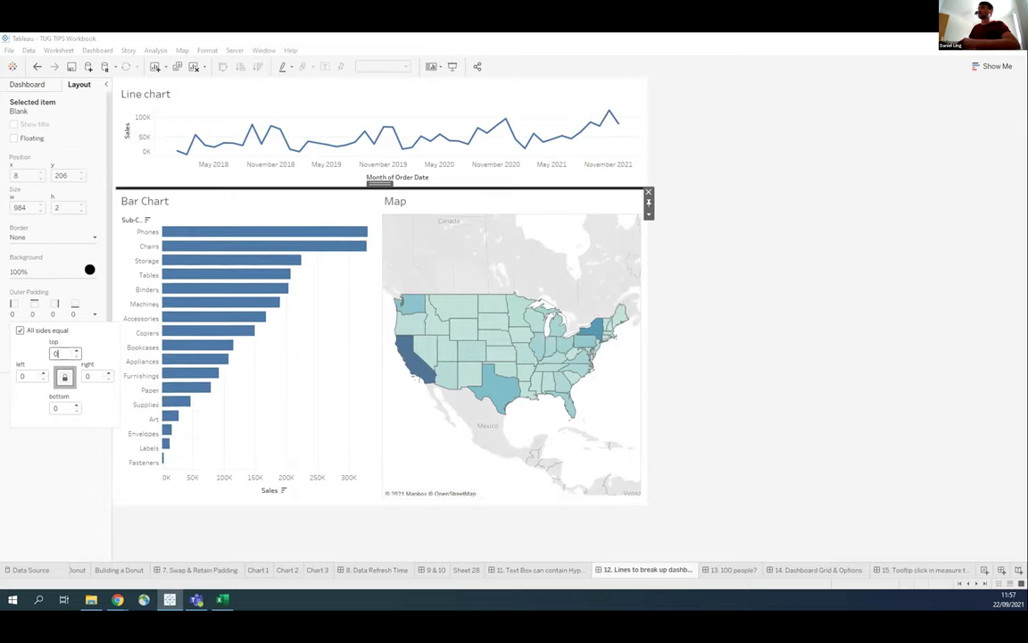
Set the dividing line's height to 1 pixel and deselect it.
left_click(649, 214)
left_click(649, 214)
left_click(668, 267)
type("1")
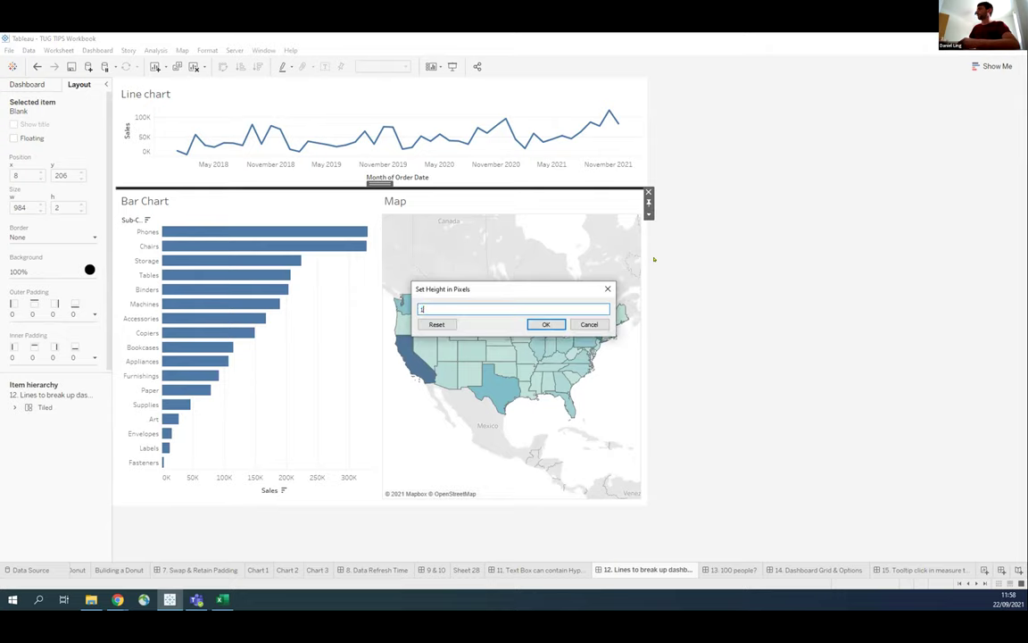
key("Return")
left_click(745, 223)
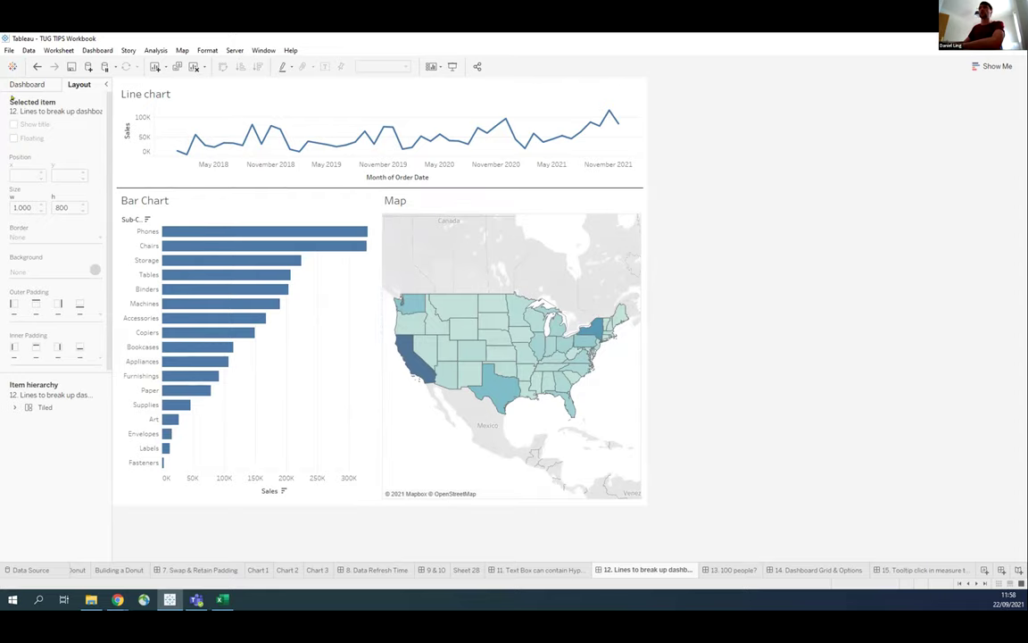
Insert a tiled Blank object between the Bar Chart and the Map and turn off even distribution in their container.
left_click(27, 84)
left_click_drag(88, 449, 369, 190)
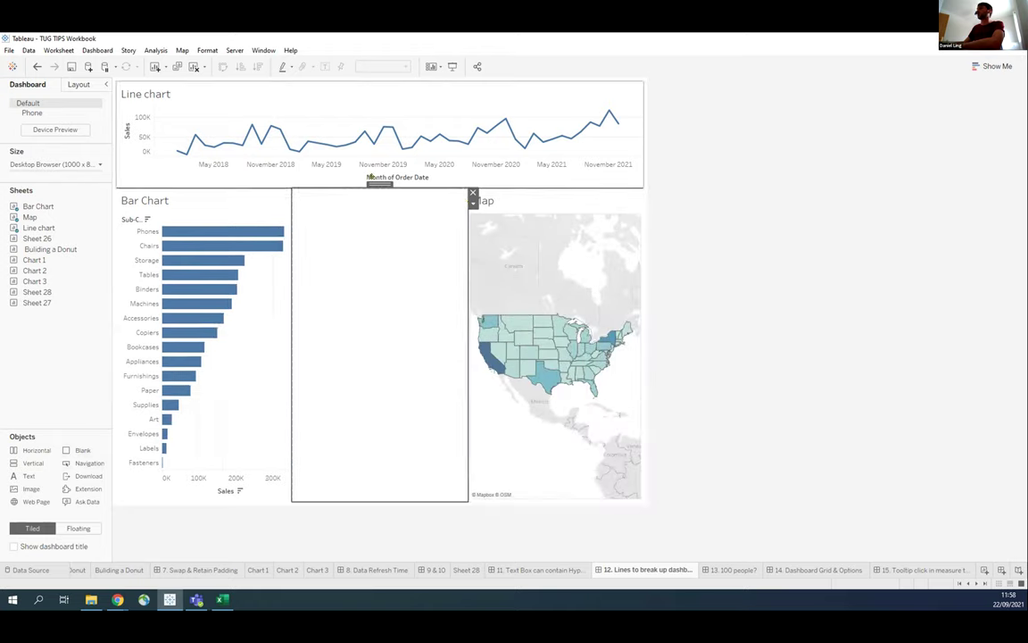
double_click(378, 184)
left_click(648, 214)
left_click(668, 236)
left_click(390, 259)
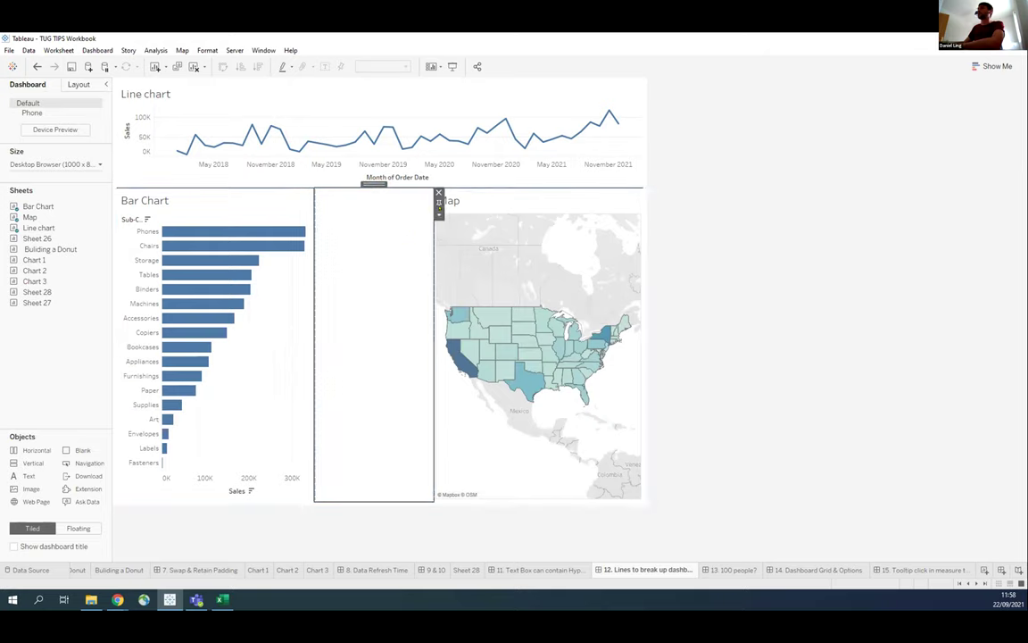
Set the width of the Blank between the Bar Chart and the Map to 10 pixels.
left_click(438, 214)
left_click(447, 267)
type("5")
key("Return")
Give the narrow Blank a grey background so it forms a vertical dividing line, and deselect it.
left_click(79, 84)
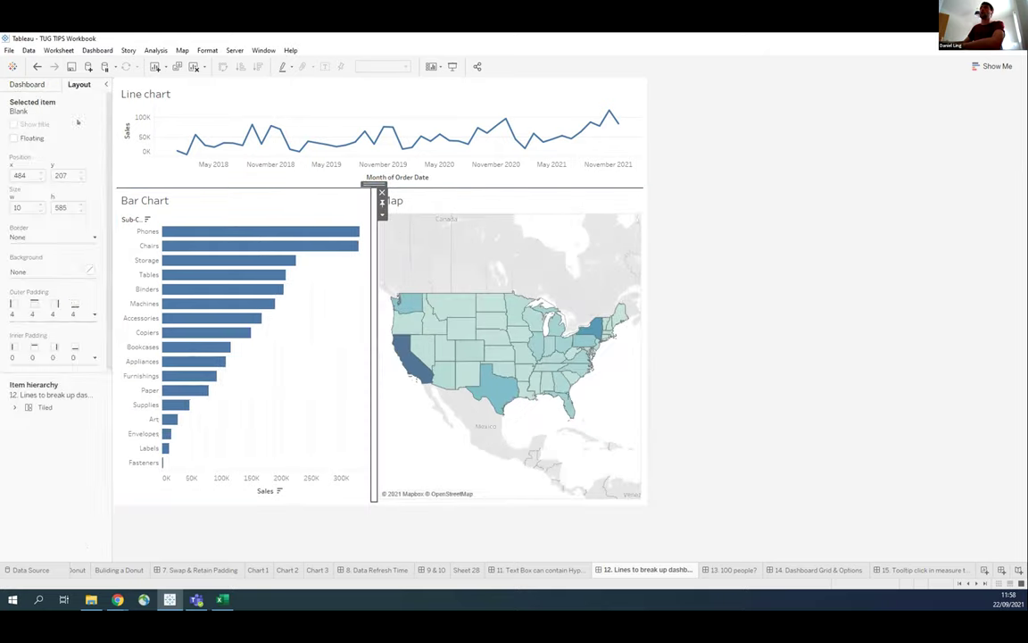
left_click(53, 271)
left_click(20, 307)
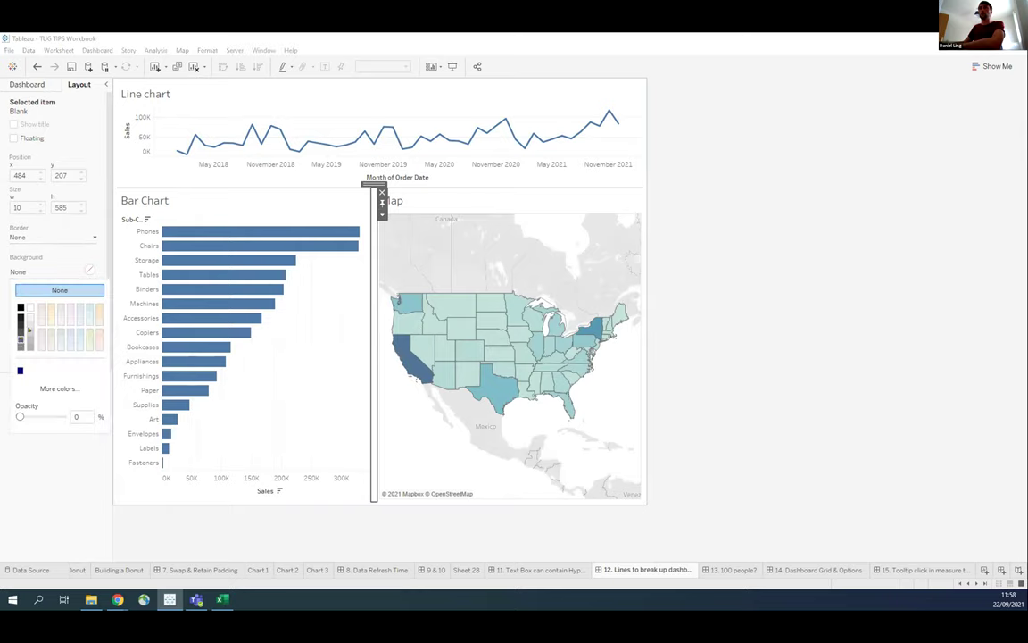
left_click(987, 312)
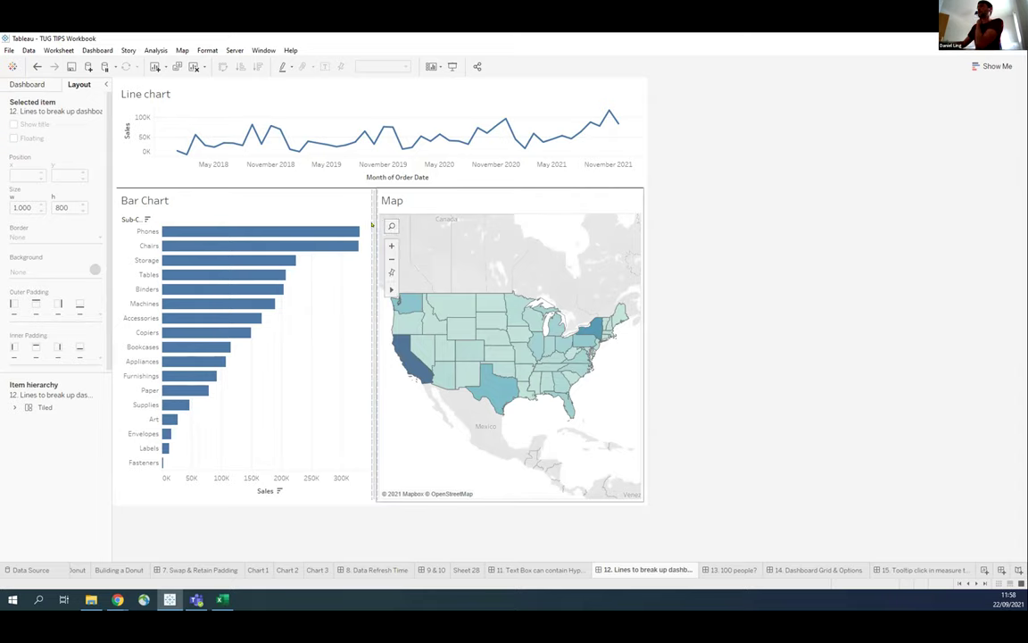
Set the vertical dividing line's outer padding to 20 on all sides and deselect it.
left_click(374, 241)
left_click(95, 314)
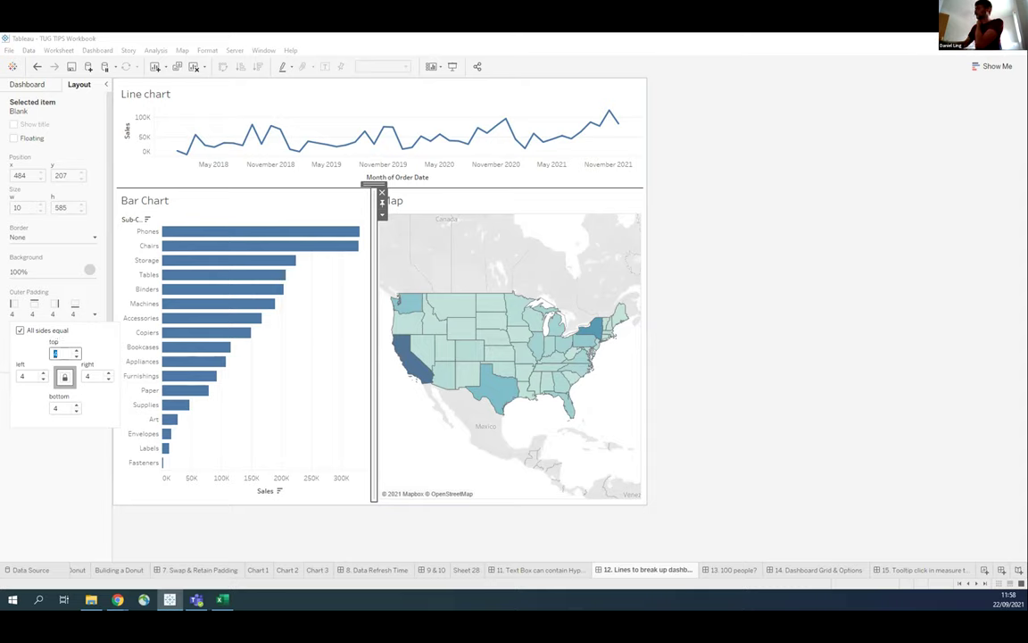
type("20")
key("Return")
left_click(850, 329)
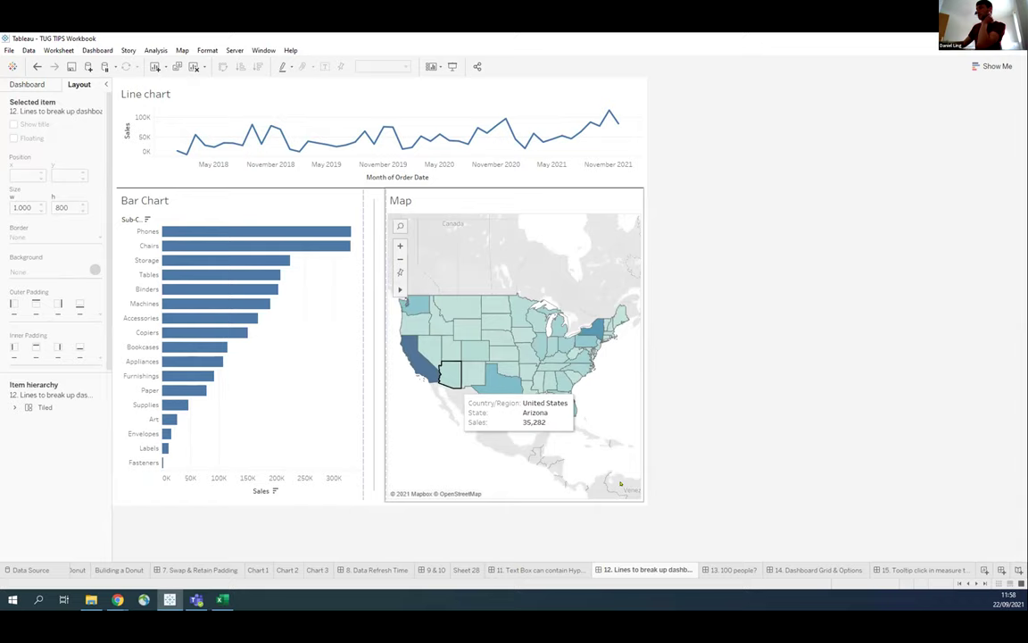
Go to the "13. 100 people?" dashboard and open its cci100.html circle-packing link in the browser.
left_click(723, 569)
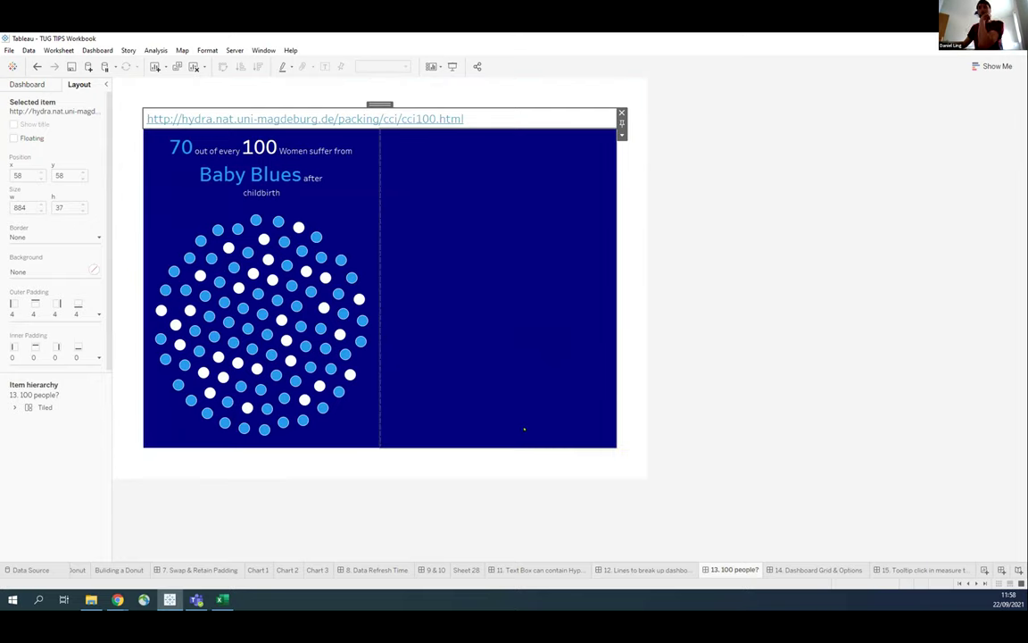
left_click(464, 228)
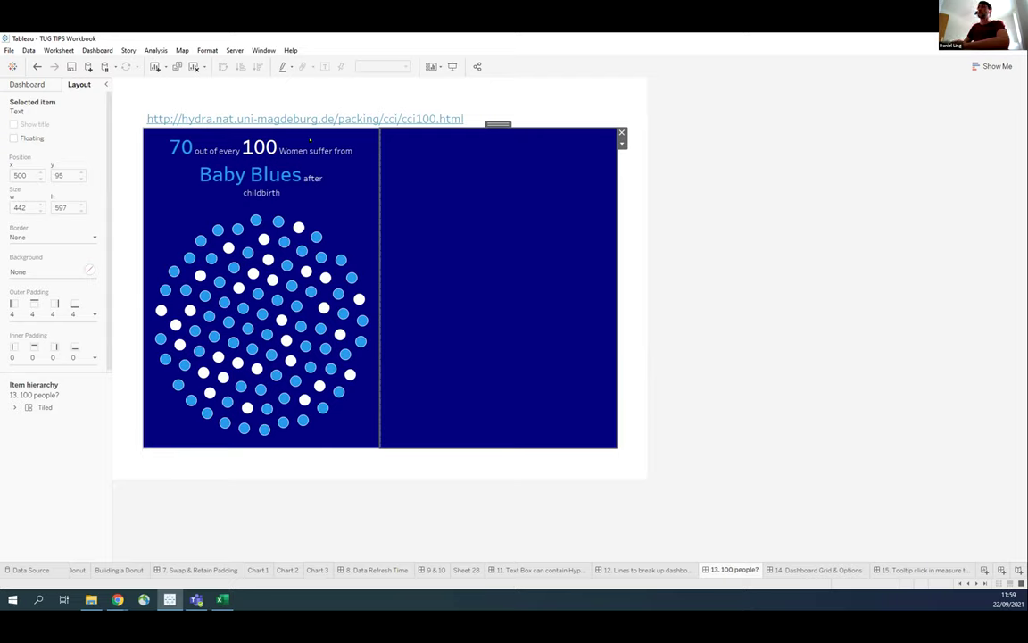
left_click(326, 116)
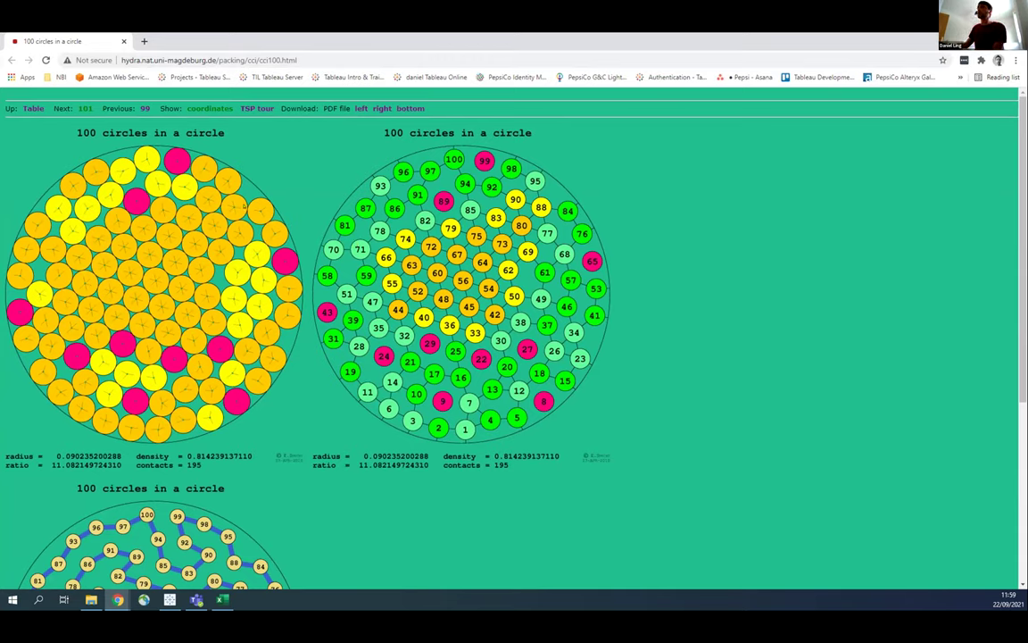
Change the page address to cci1000.html to view the packing of 1000 circles in a circle.
left_click(271, 59)
left_click(279, 60)
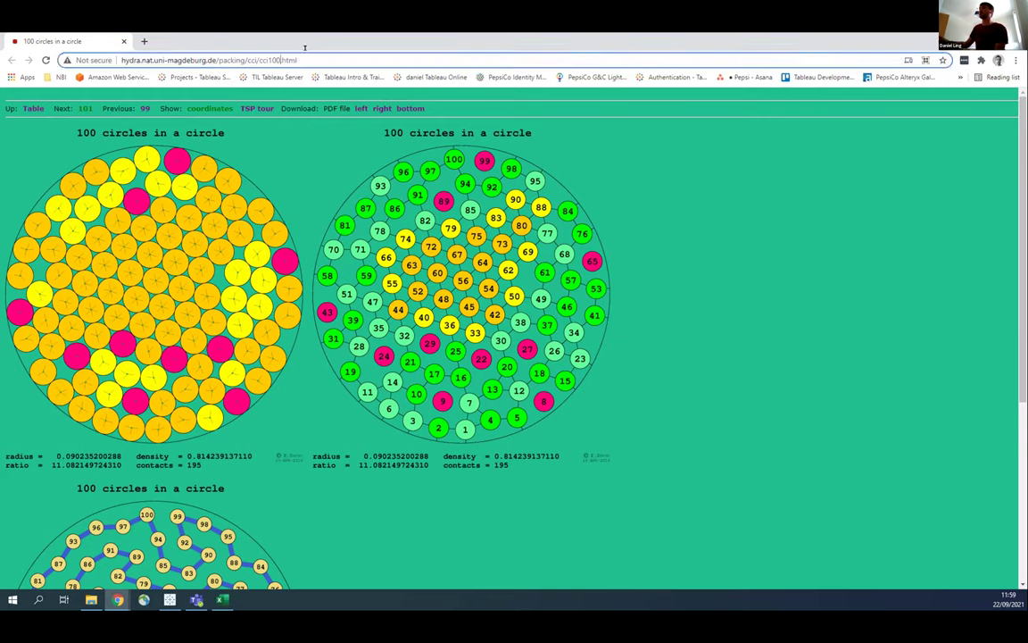
type("0")
key("Return")
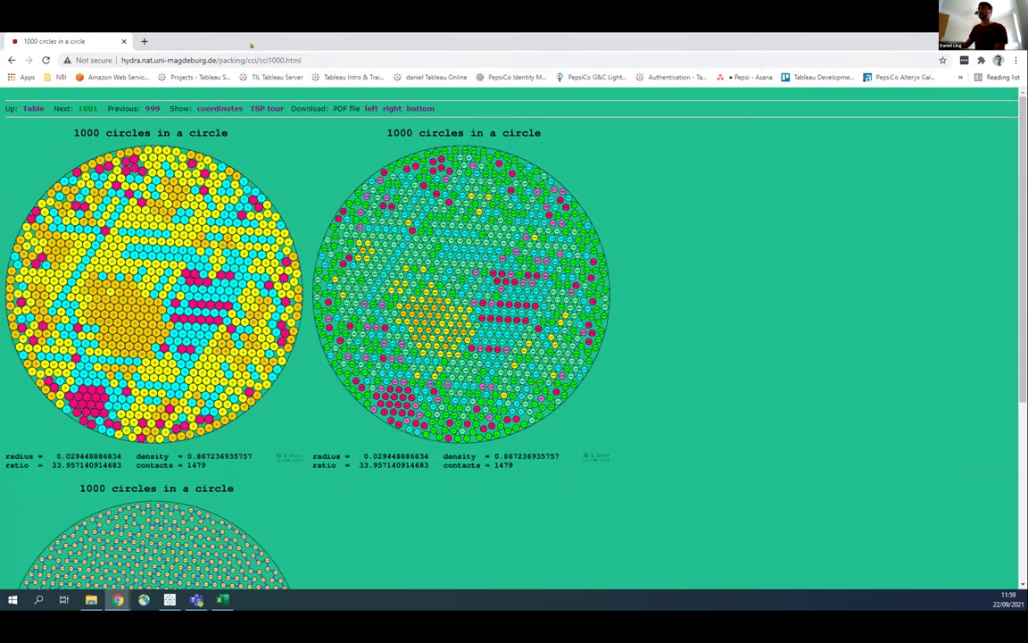
Change the page address back to cci100.html to load the packing of 100 circles.
left_click(290, 60)
left_click(279, 60)
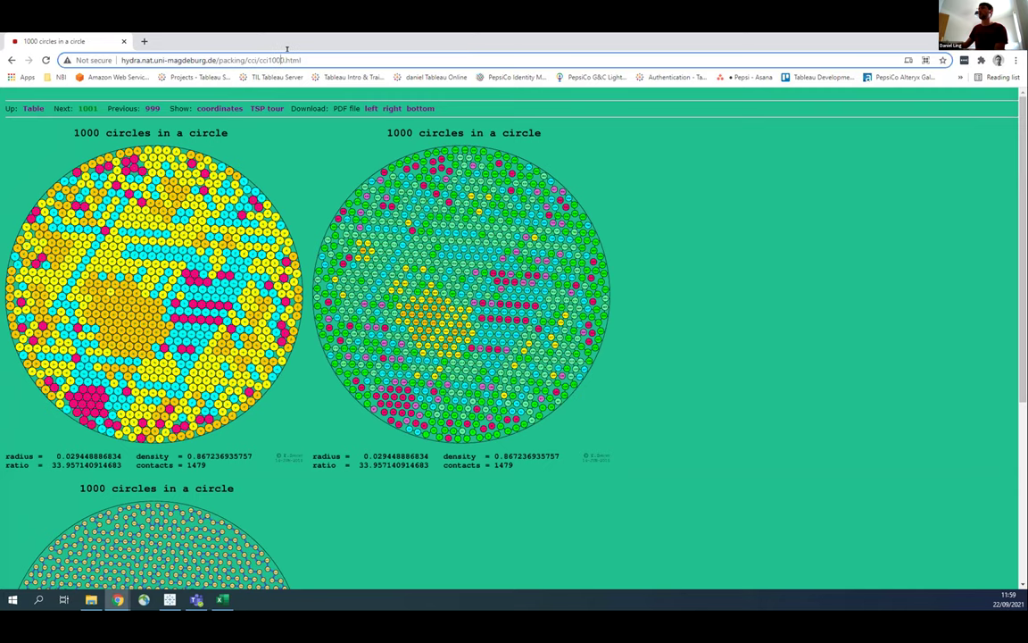
key("BackSpace")
key("Return")
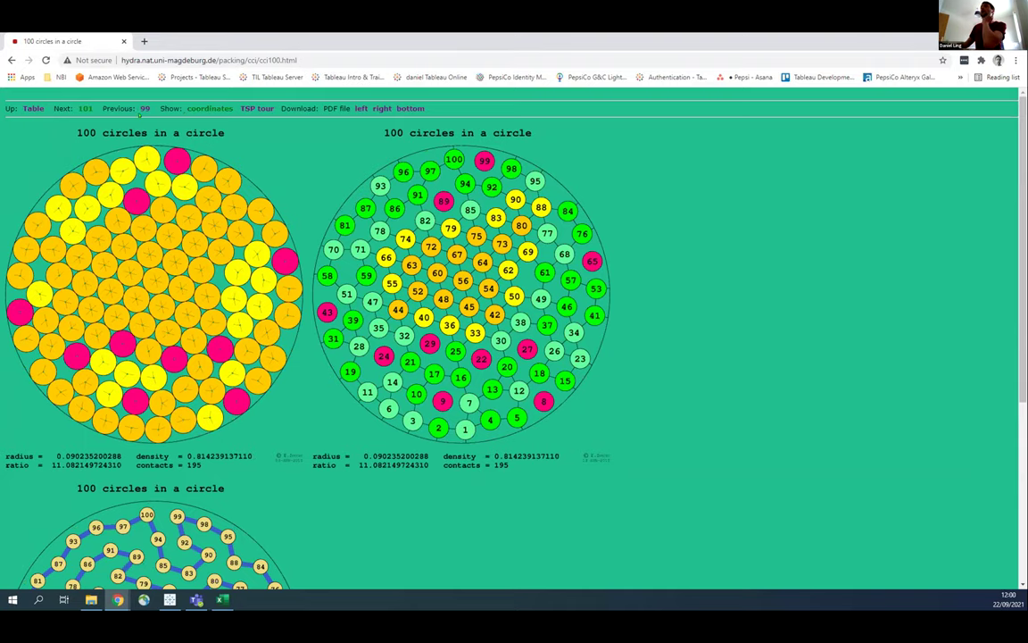
Open the coordinates of the 100 circles, select the first rows, and look through the list down to row 100.
left_click(203, 108)
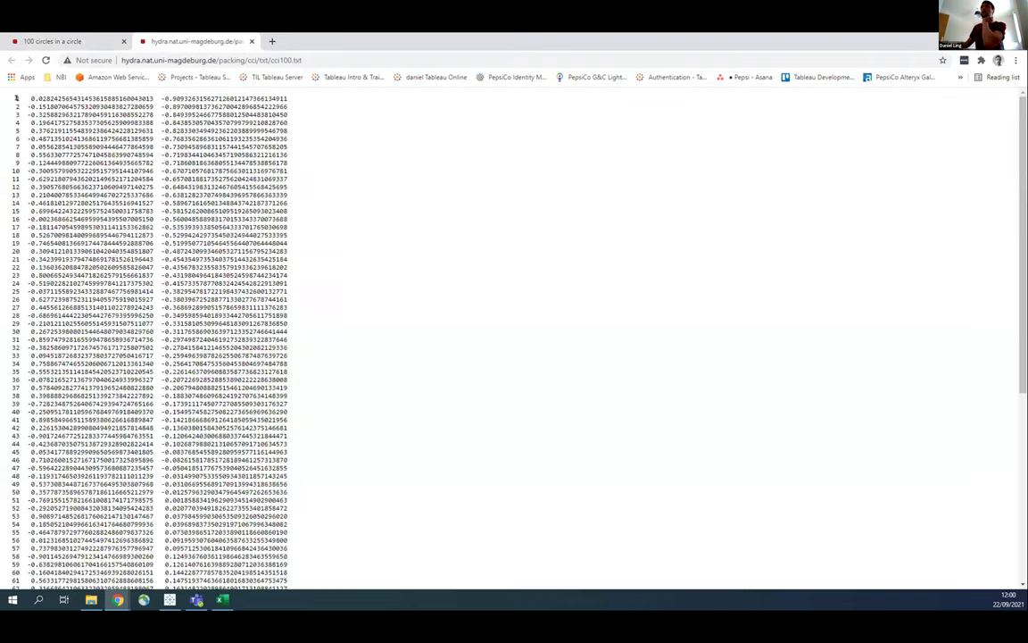
left_click_drag(20, 98, 263, 460)
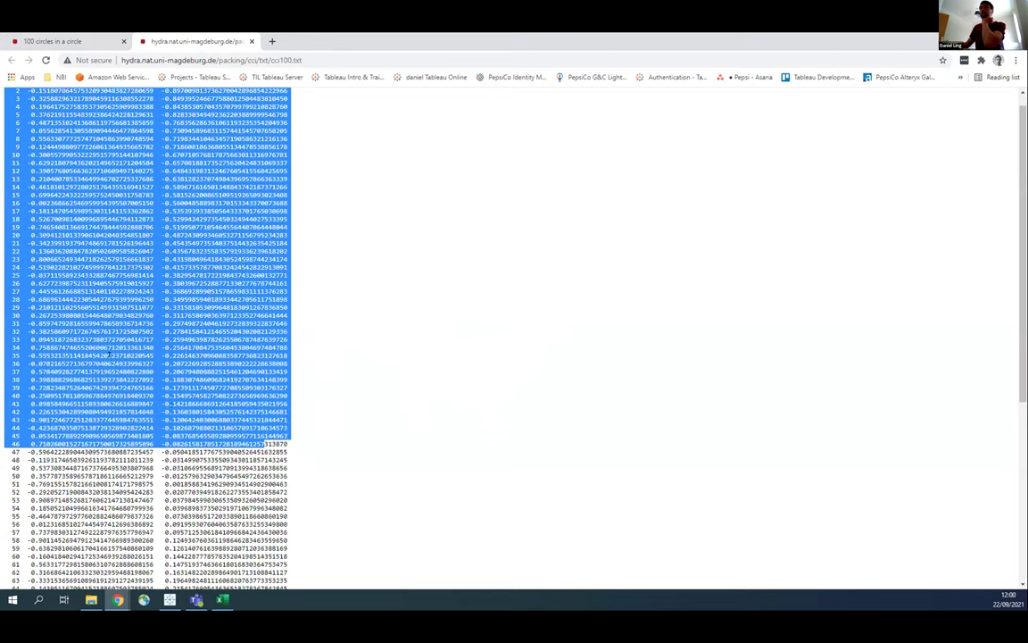
scroll(108, 356, "down", 5)
scroll(246, 533, "down", 2)
scroll(39, 490, "up", 6)
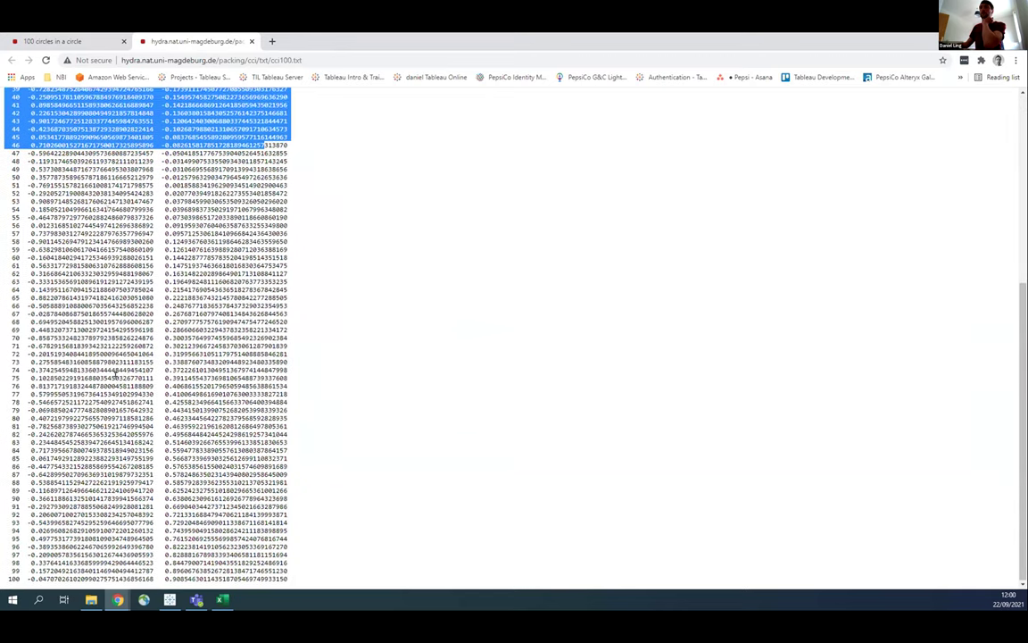
Switch to the "x and y" workbook in Excel and examine the coordinates under X and Y on Sheet1.
key("alt+Tab")
left_click(70, 569)
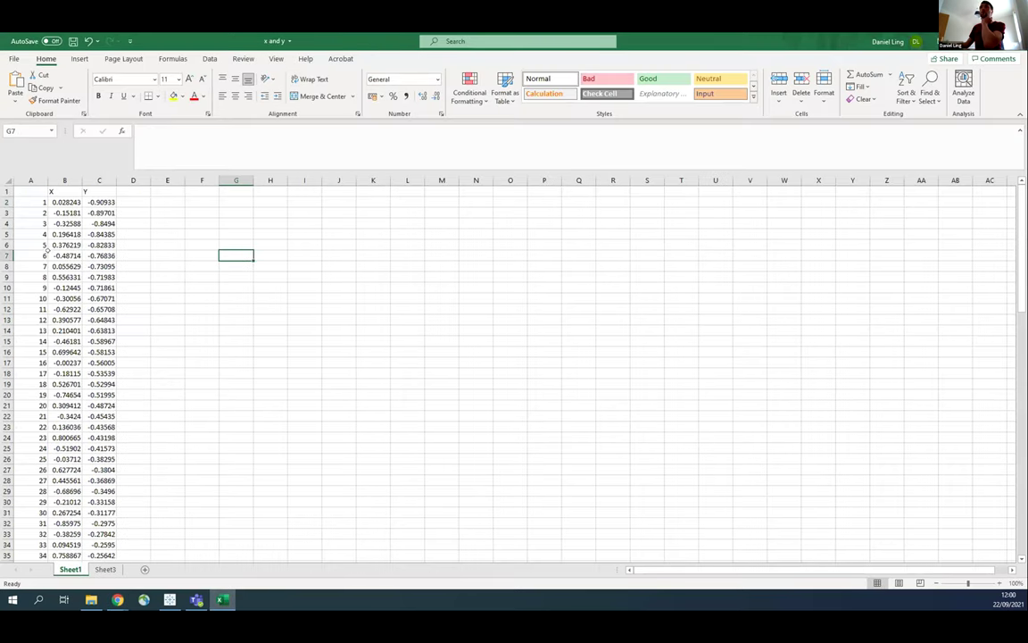
left_click_drag(35, 190, 82, 234)
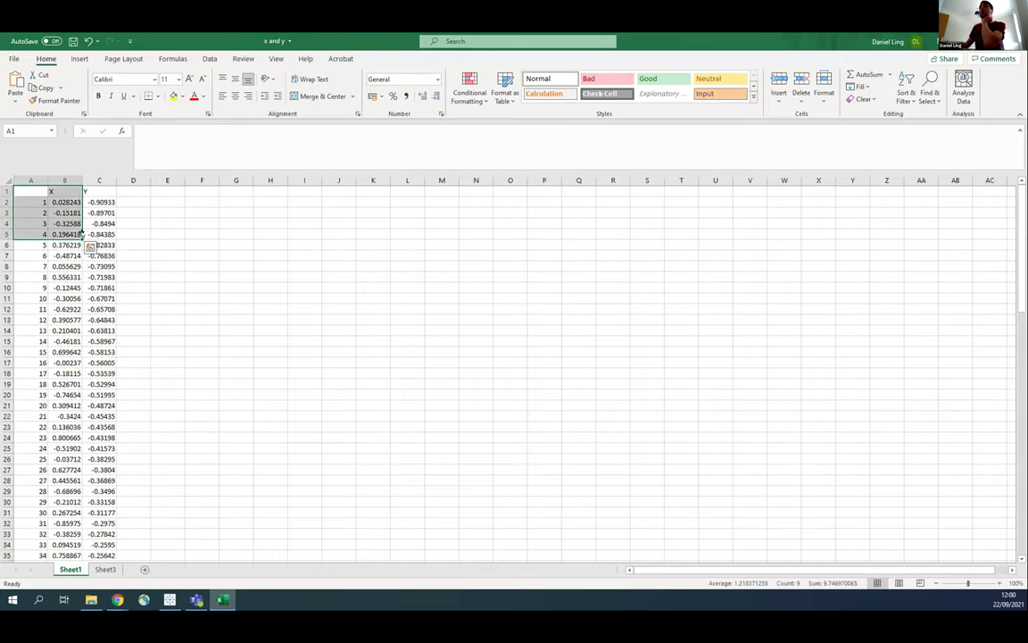
left_click(90, 200)
left_click_drag(32, 191, 103, 242)
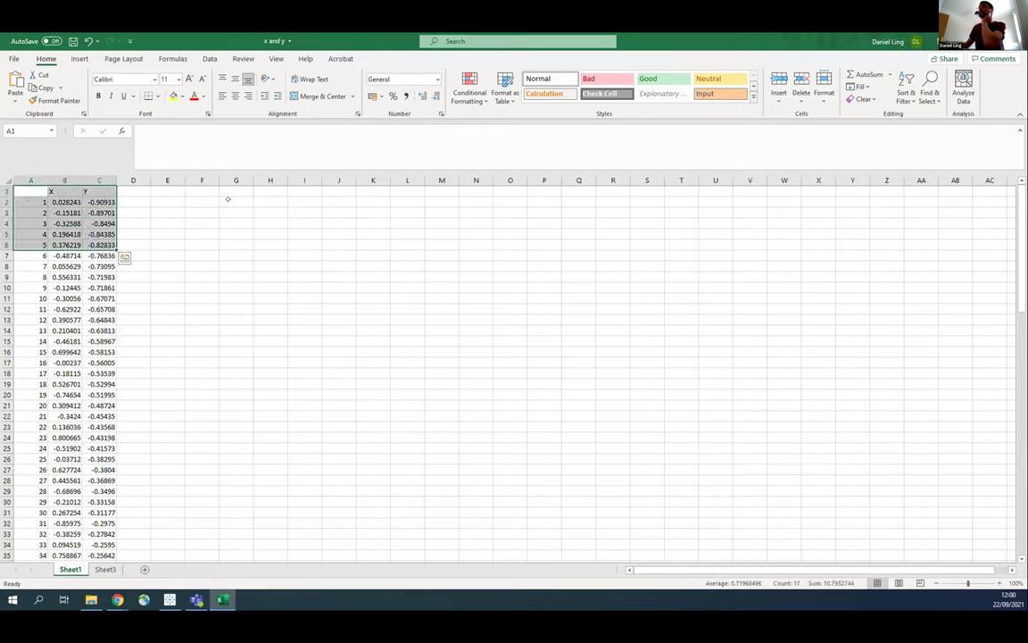
left_click(208, 58)
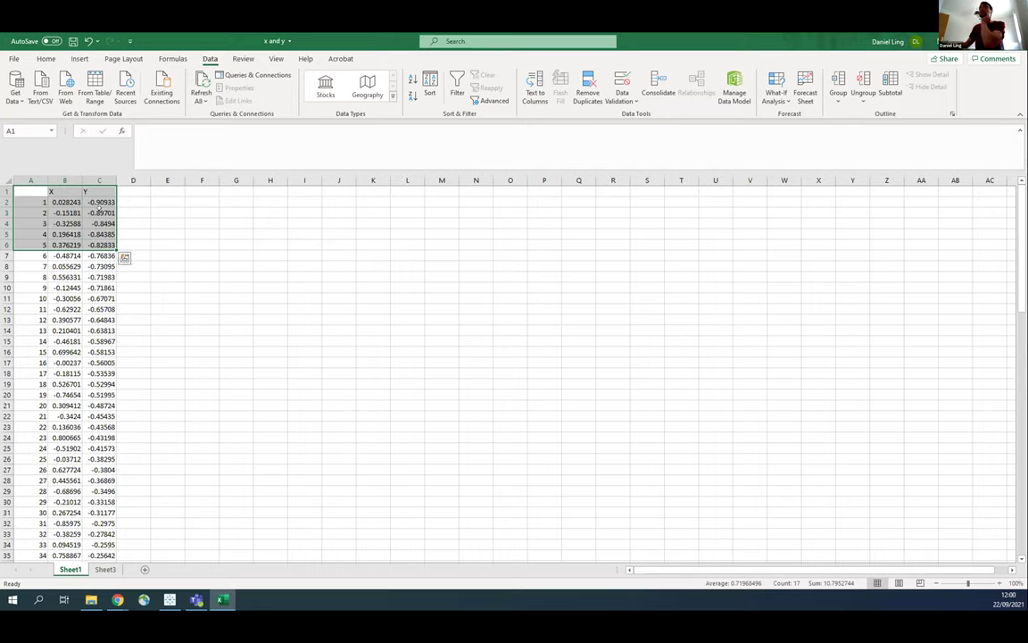
left_click(61, 201)
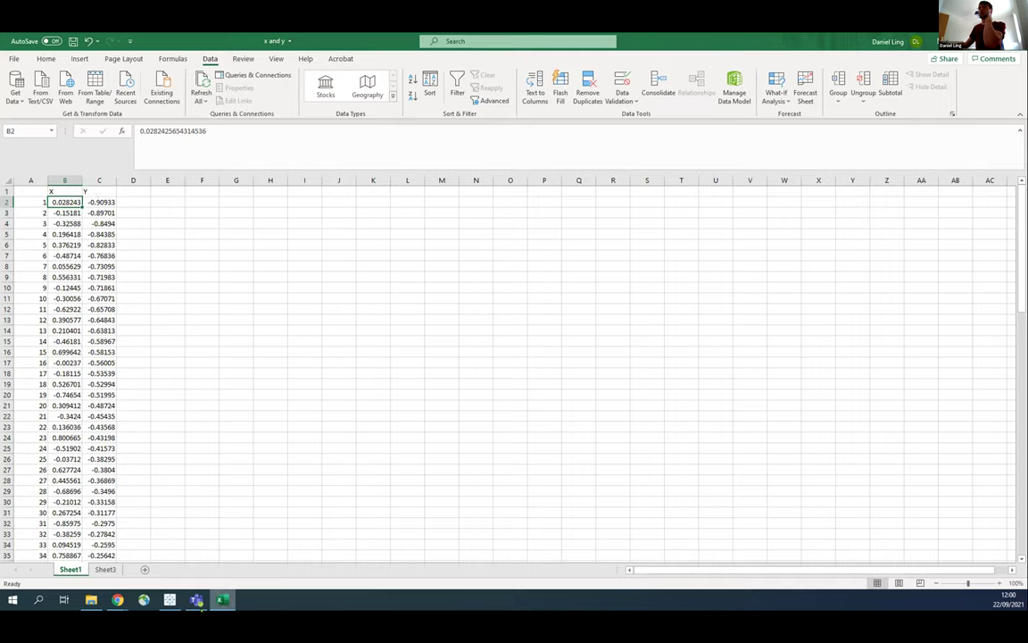
Switch back to Tableau, add a new worksheet, and select the "Sheet1 (x and y)" data source.
left_click(170, 599)
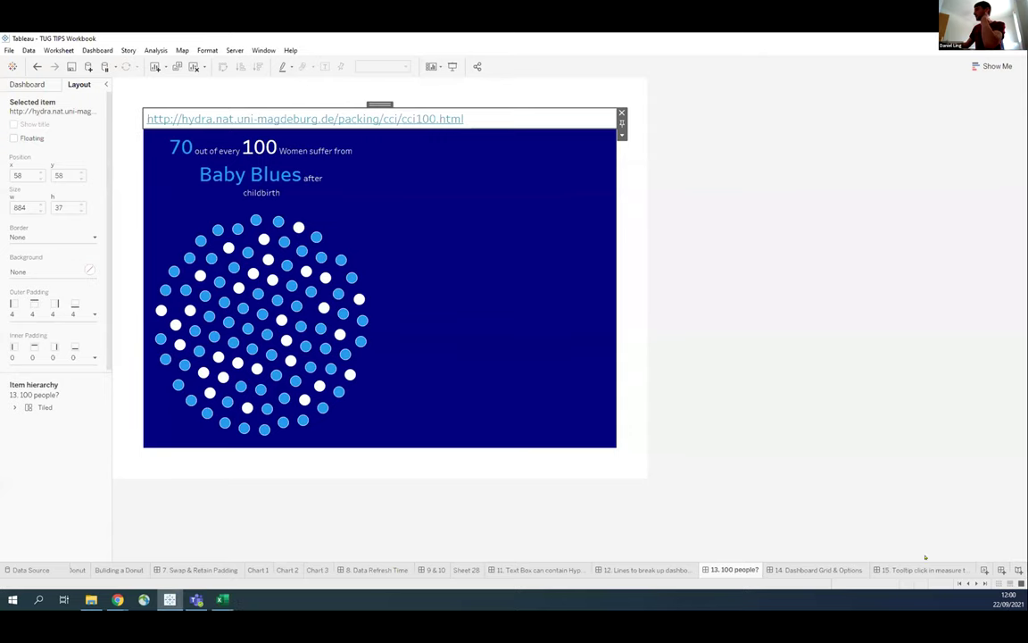
left_click(984, 569)
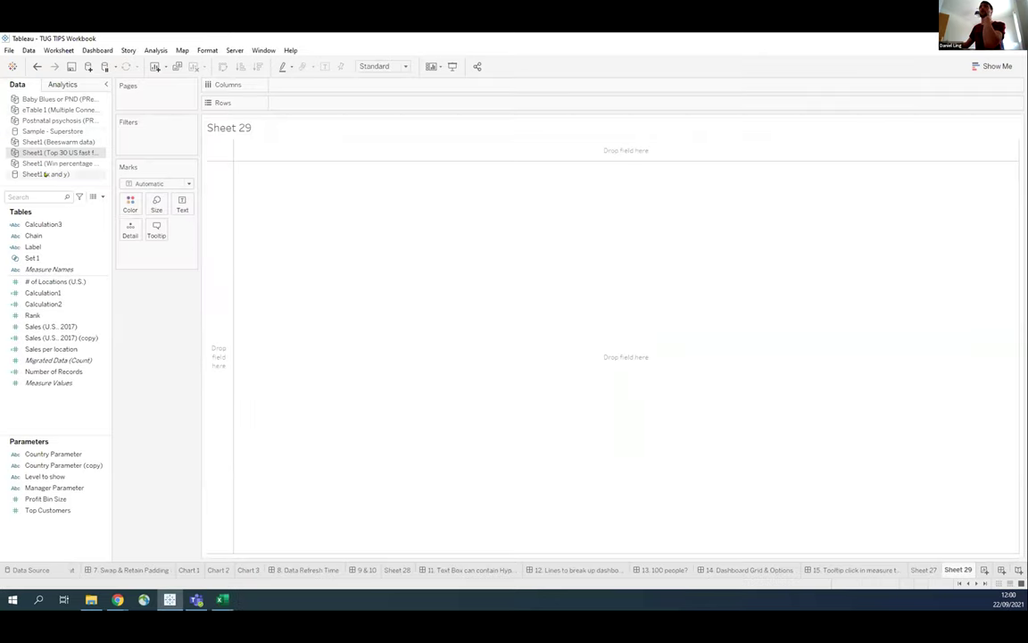
left_click(47, 174)
left_click(27, 247)
left_click(27, 259)
left_click(24, 248)
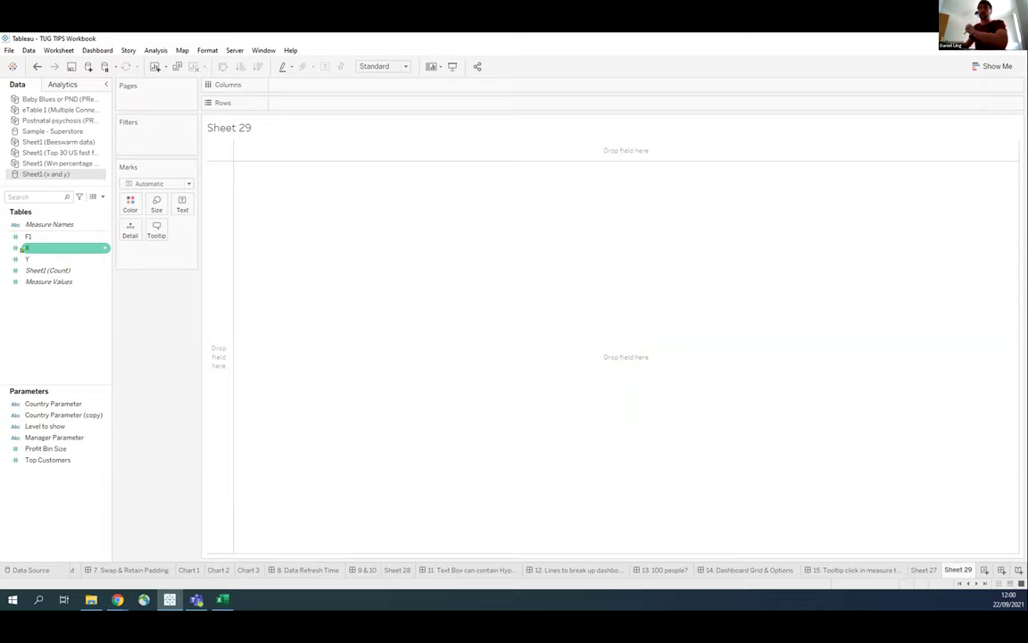
Place the unaggregated X field on Columns and the unaggregated Y field on Rows.
left_click_drag(27, 247, 275, 87)
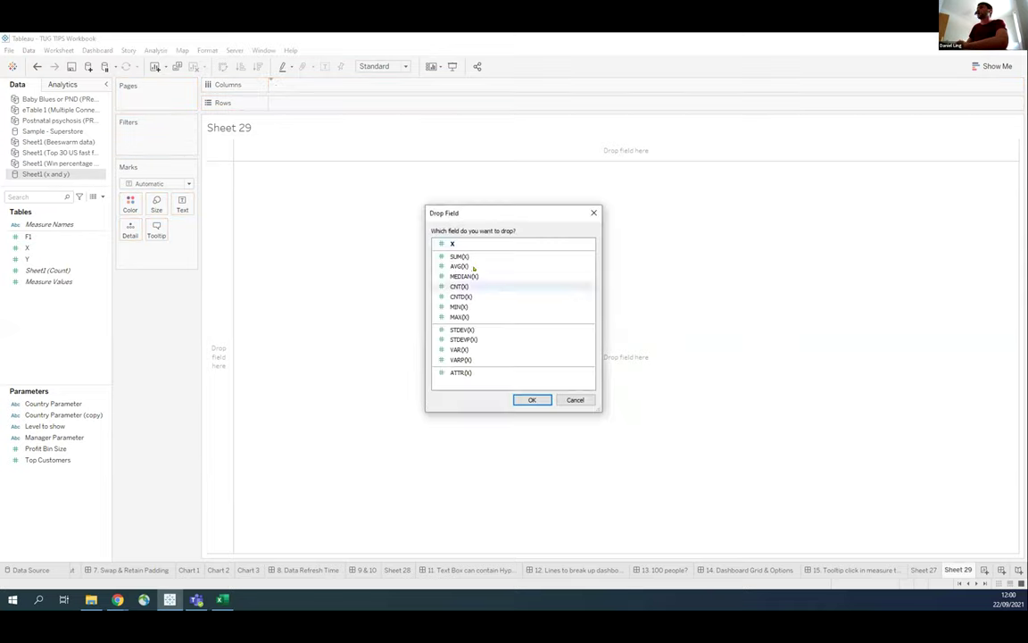
left_click(516, 395)
left_click_drag(27, 259, 304, 103)
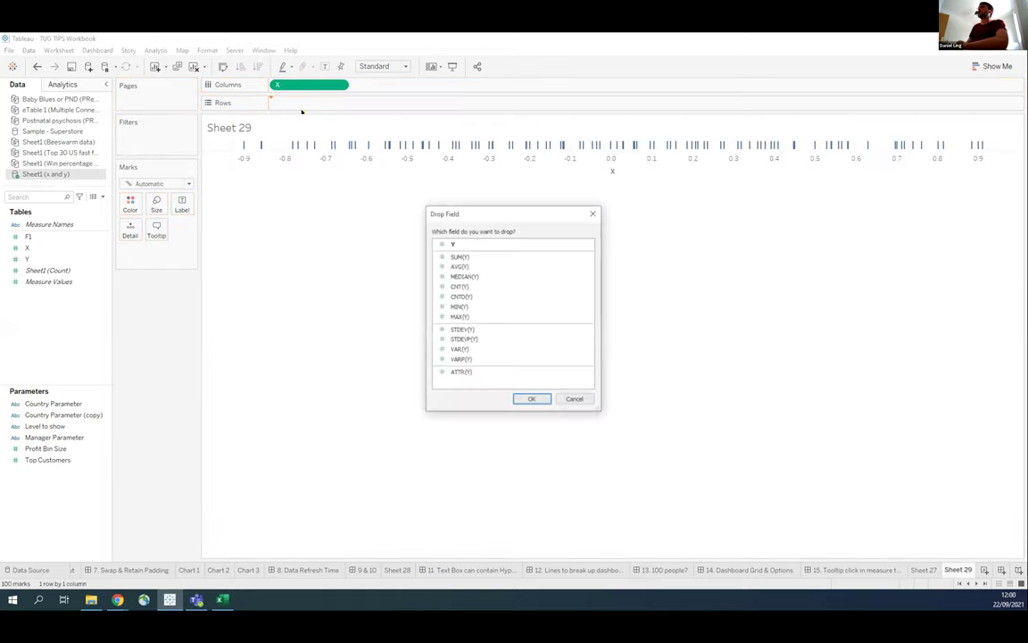
left_click(532, 399)
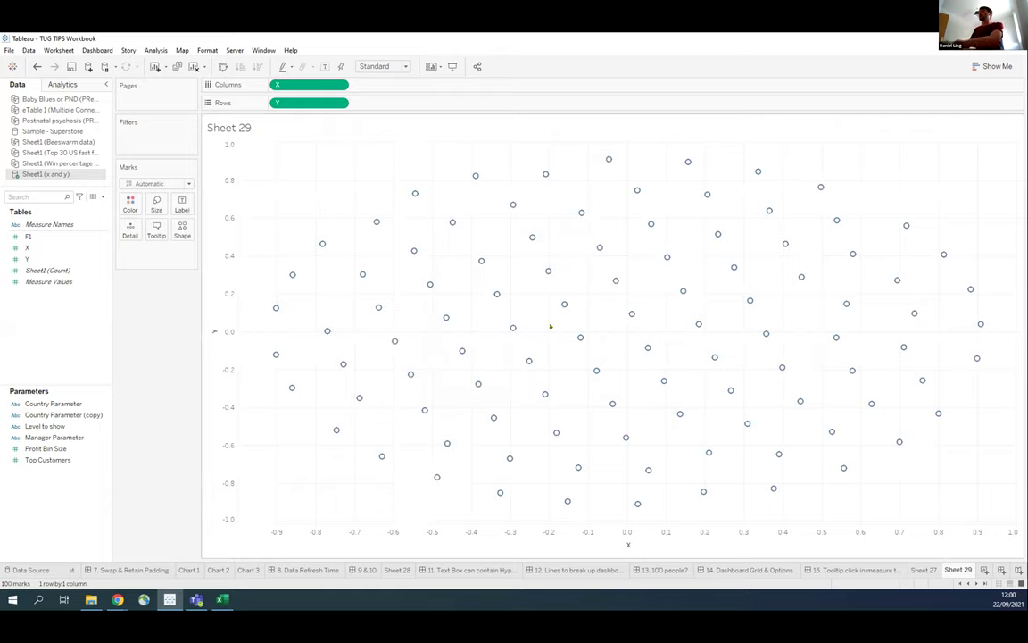
Hide the headers of both the Y axis and the X axis.
right_click(214, 237)
left_click(236, 273)
right_click(440, 543)
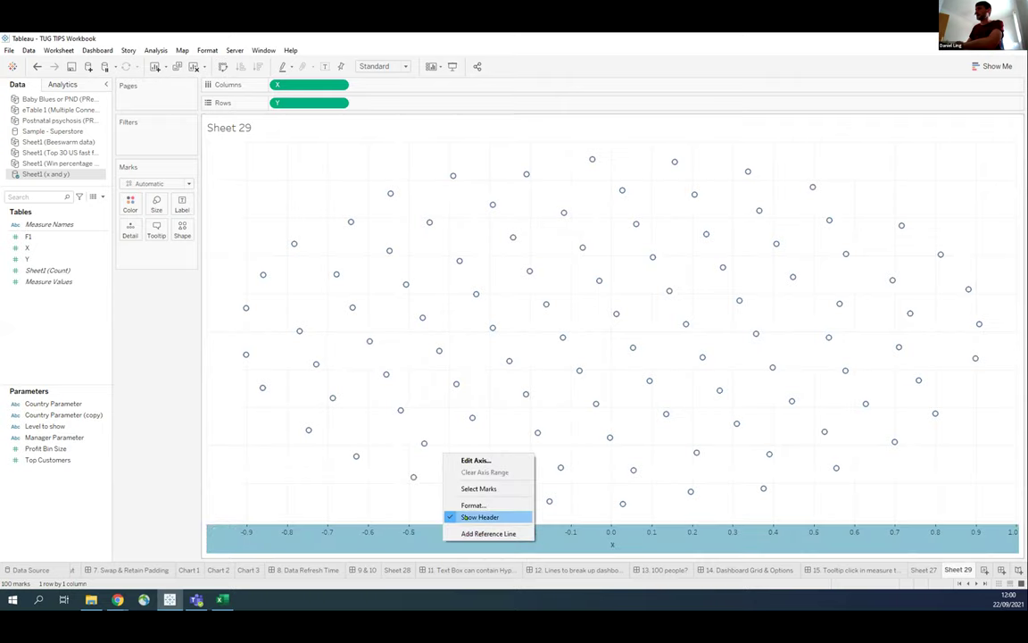
left_click(465, 515)
Set the grid lines and zero lines for columns to None in the line formatting.
left_click(207, 50)
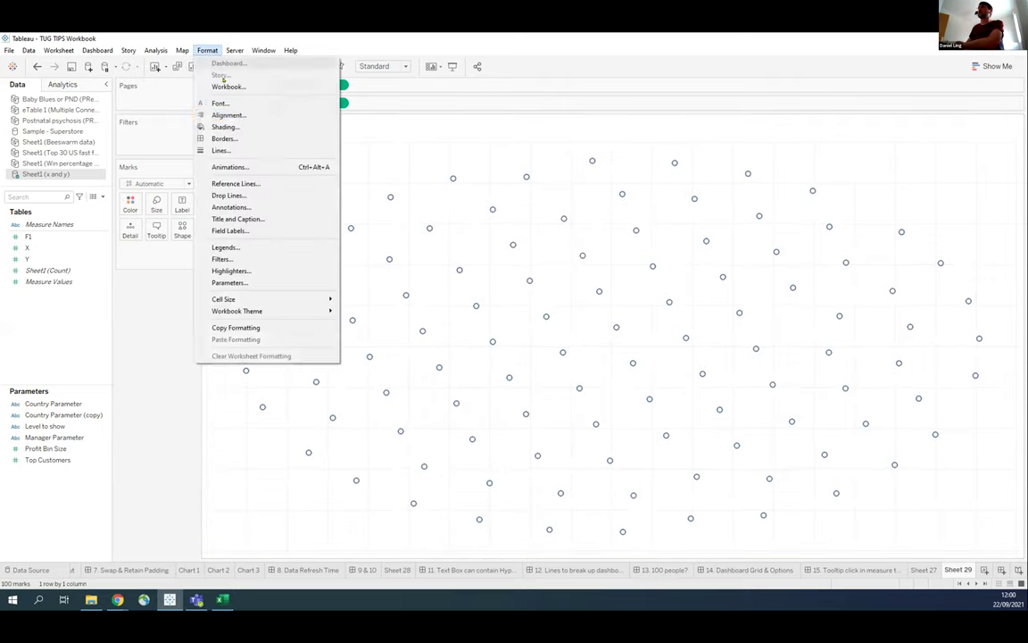
left_click(207, 136)
left_click(71, 151)
left_click(72, 165)
left_click(72, 167)
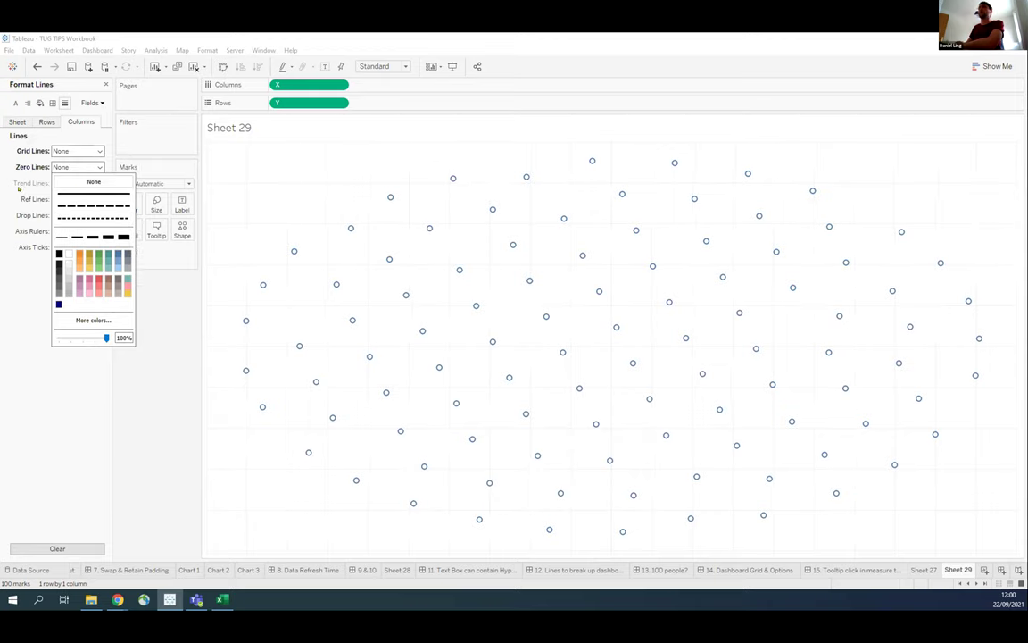
left_click(73, 182)
Set the grid lines and zero lines for rows to None and close the line formatting.
left_click(46, 123)
left_click(76, 151)
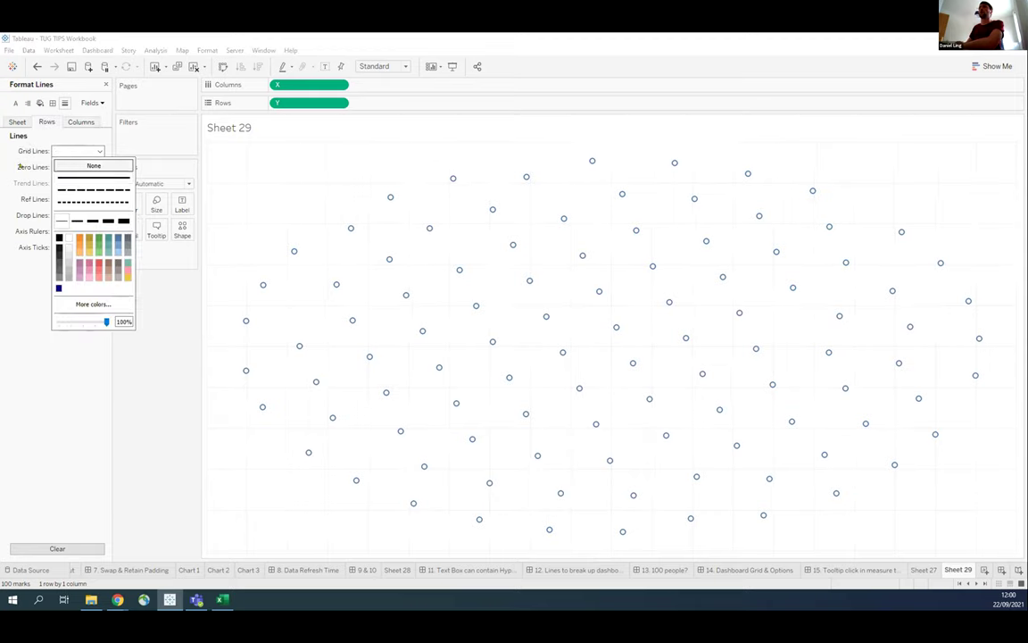
left_click(89, 165)
left_click(76, 167)
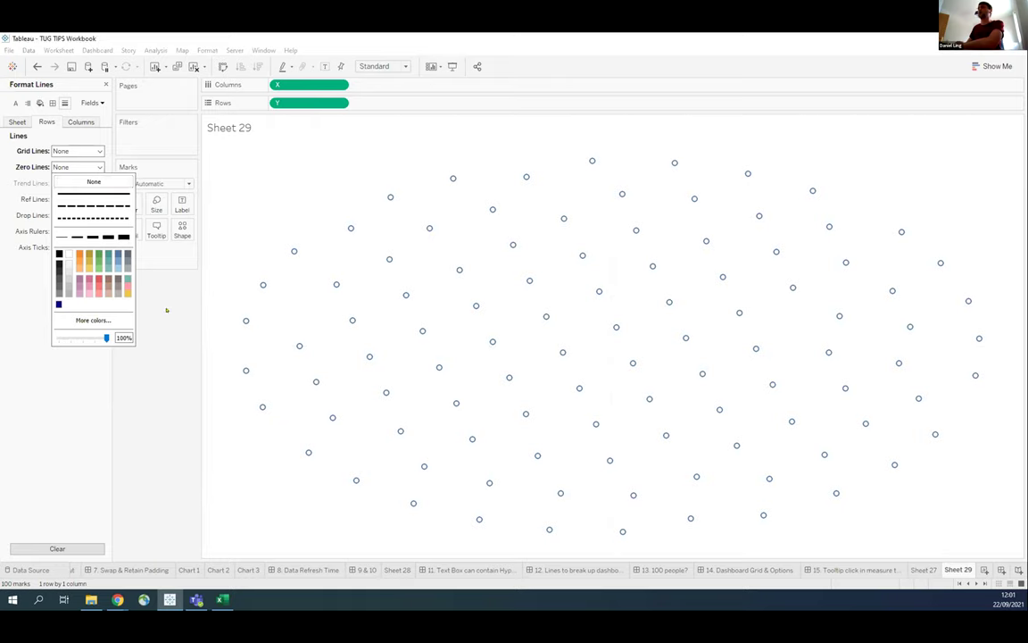
left_click(70, 181)
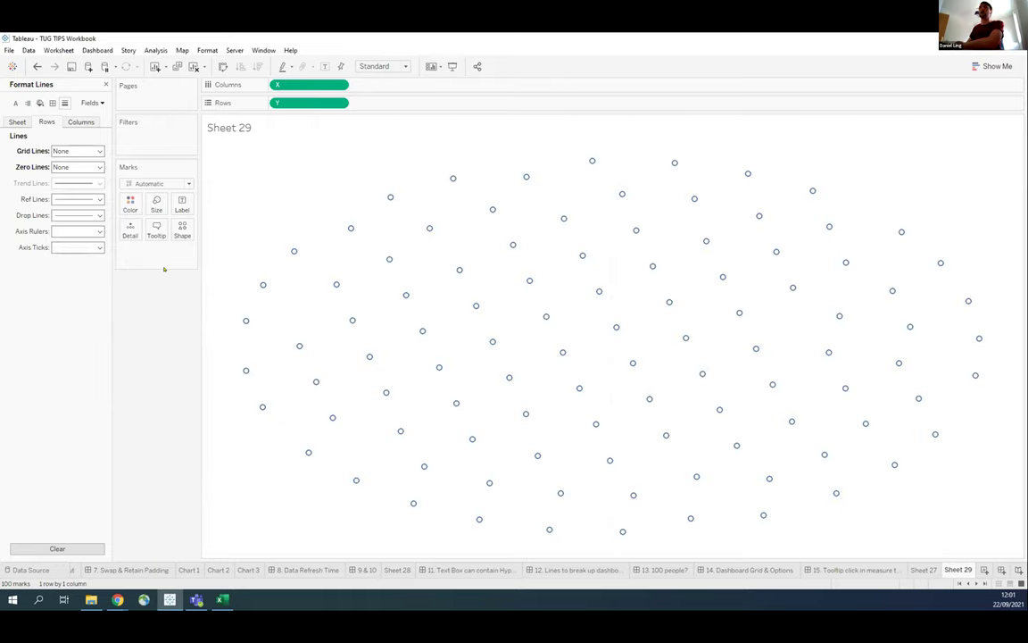
left_click(105, 85)
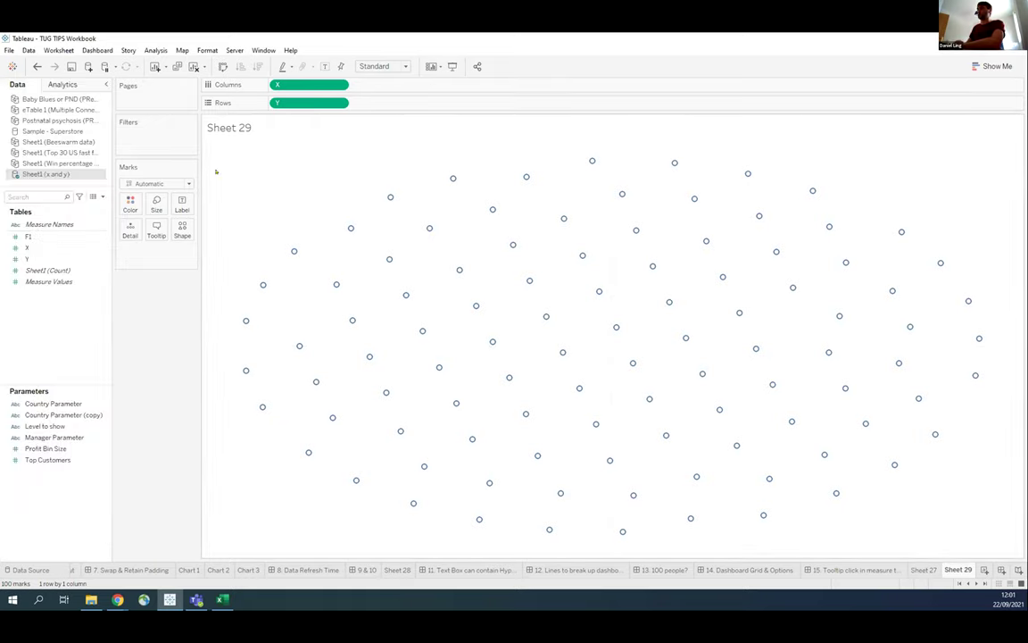
Change the mark type of the X/Y scatter to Circle and enlarge the circles.
left_click(157, 183)
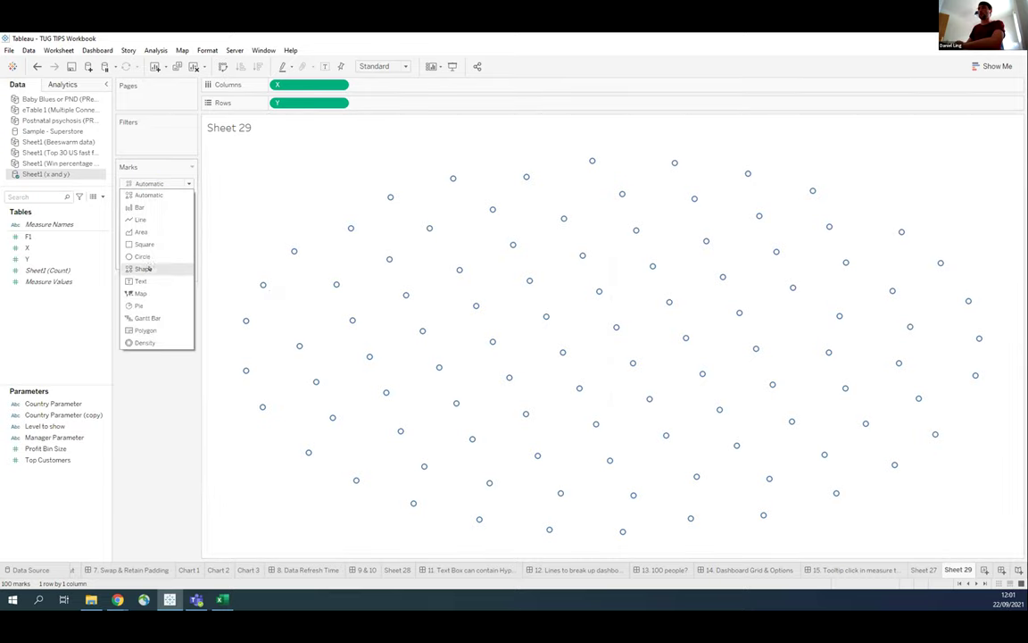
left_click(146, 258)
left_click(156, 202)
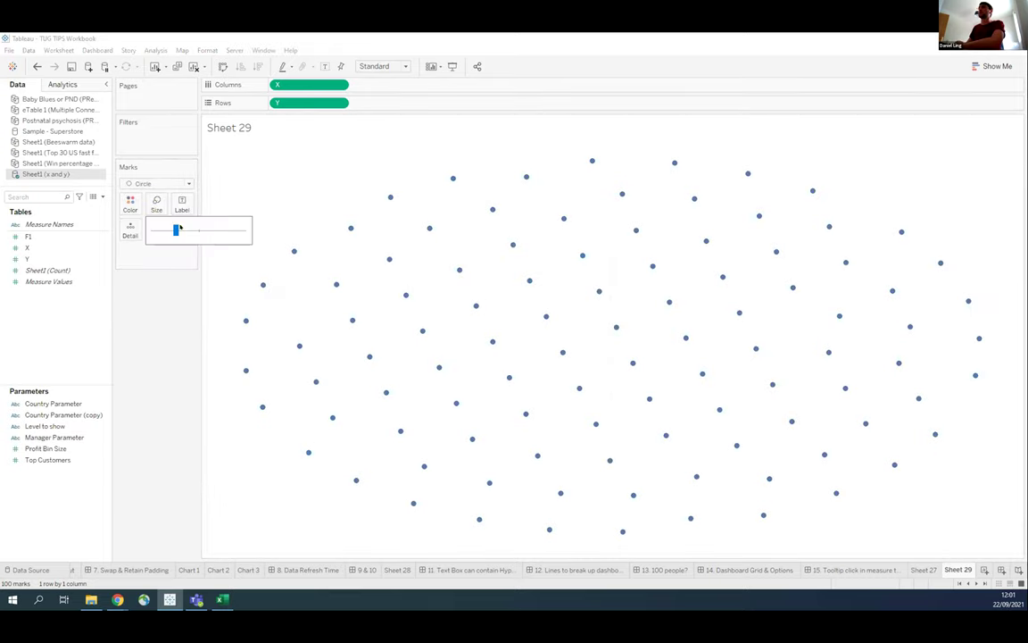
left_click_drag(179, 231, 195, 230)
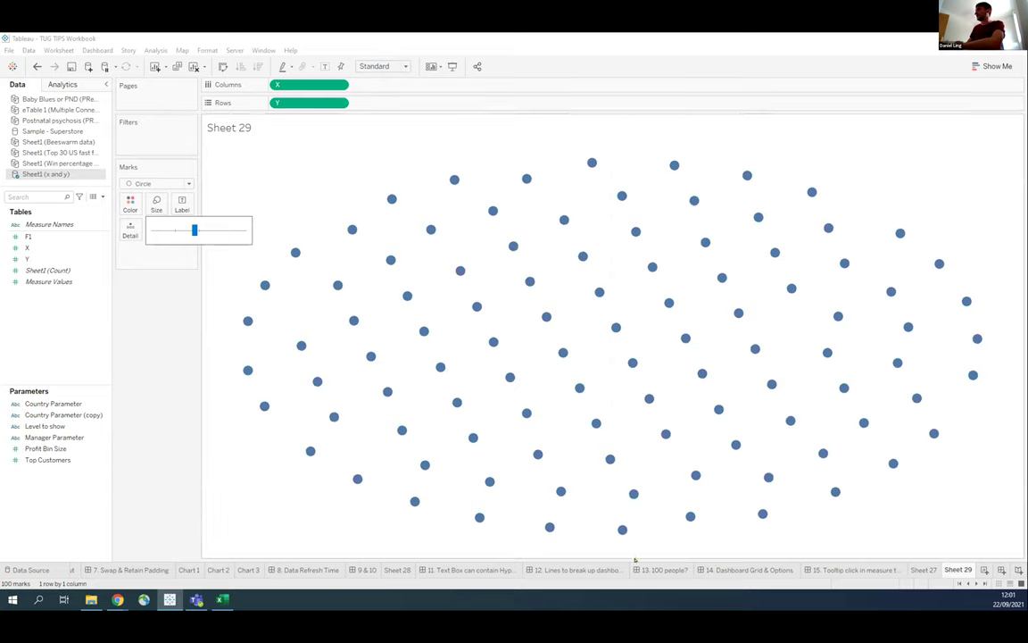
Add Sheet 29 beside the Baby Blues chart on the 13. 100 people? dashboard, remove the adjacent blank and hide the sheet's title.
left_click(665, 569)
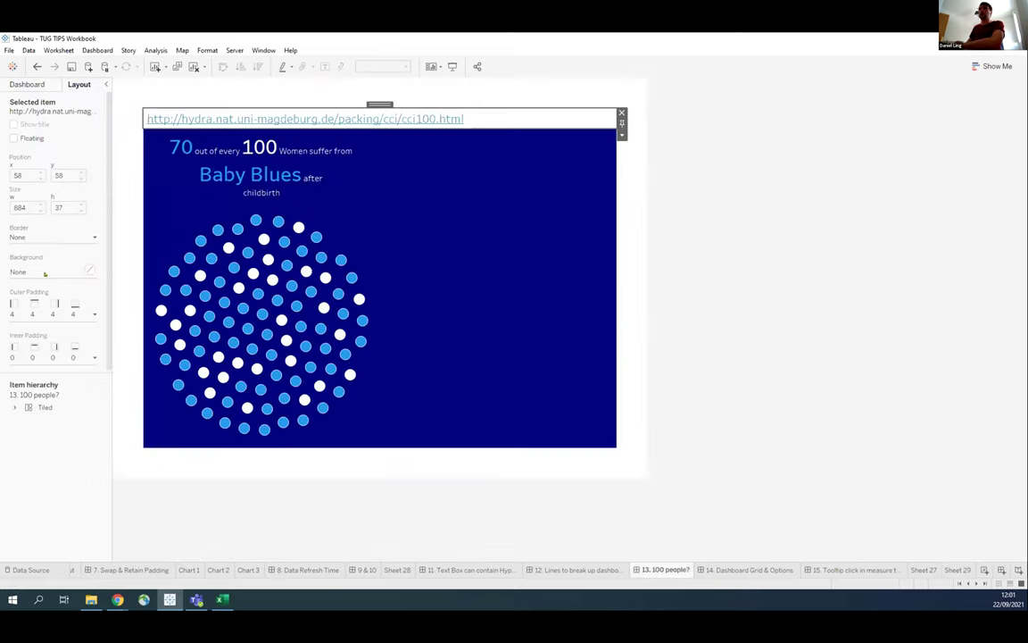
left_click(27, 84)
left_click_drag(40, 313, 394, 254)
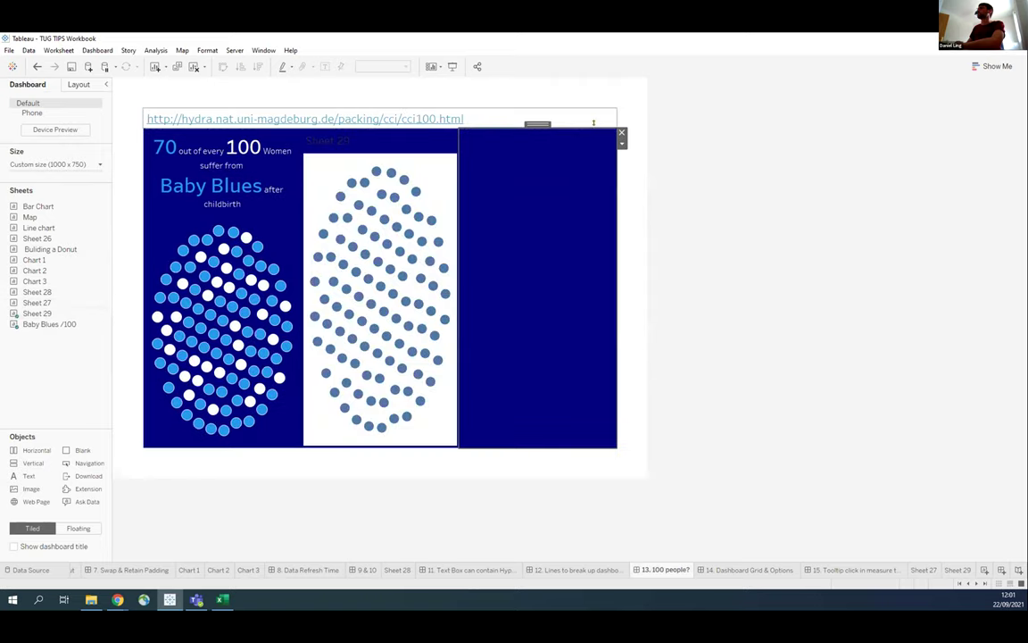
right_click(434, 138)
left_click(465, 166)
Remove the worksheet shading from the Sheet 29 chart so the dashboard background shows through.
left_click(207, 50)
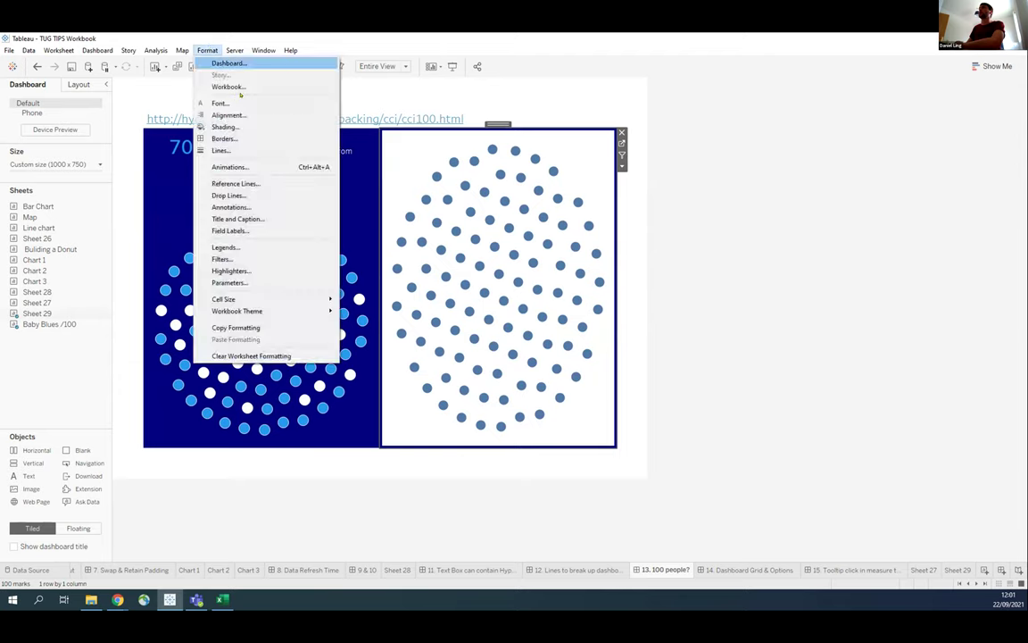
left_click(223, 127)
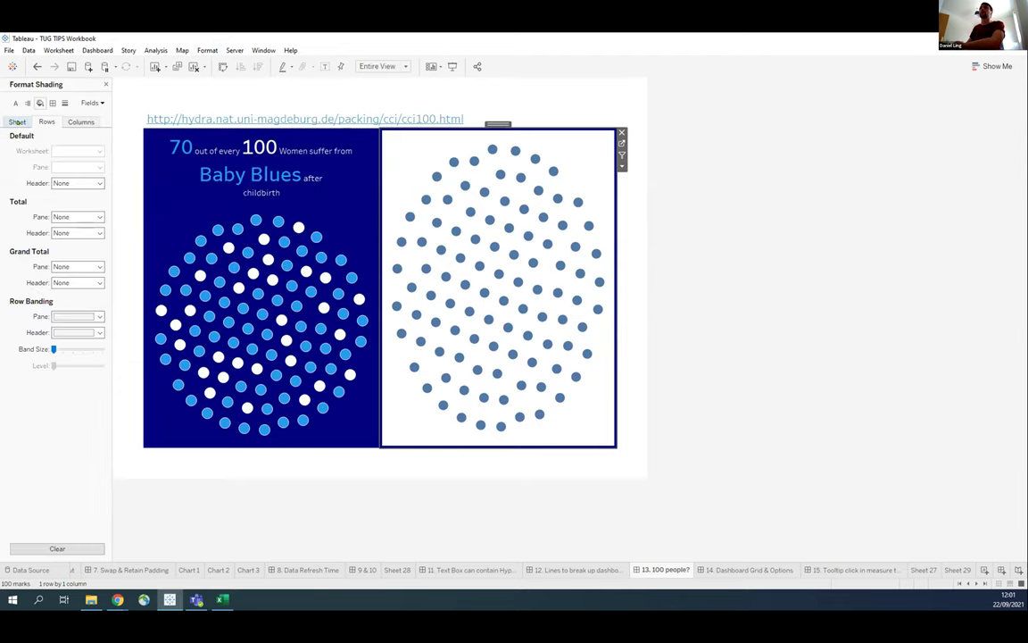
left_click(76, 151)
left_click(59, 228)
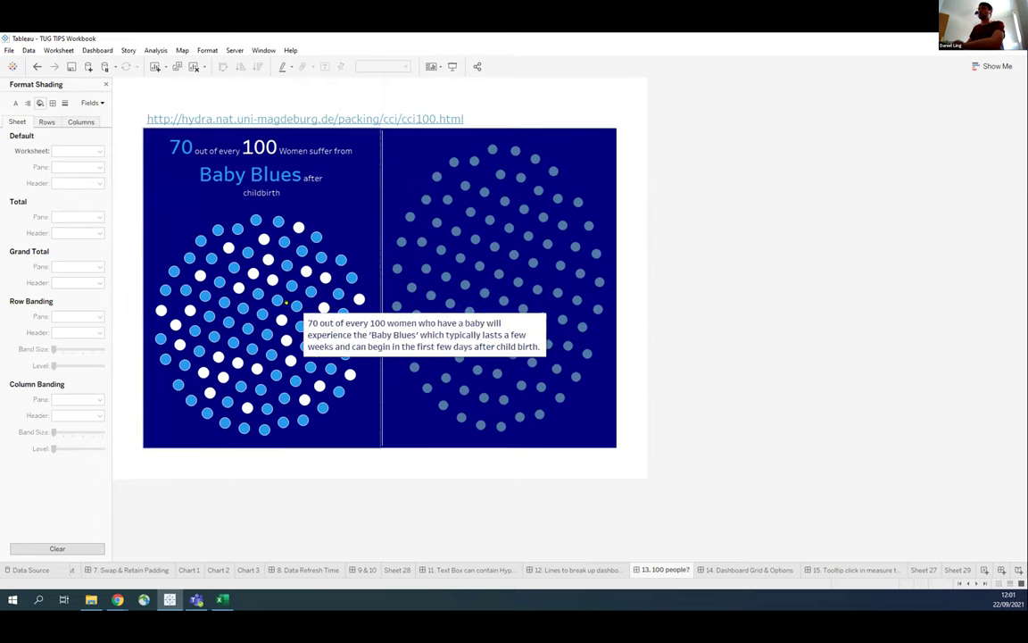
Open the 14. Dashboard Grid & Options dashboard and bring up the commands for its grid.
left_click(737, 570)
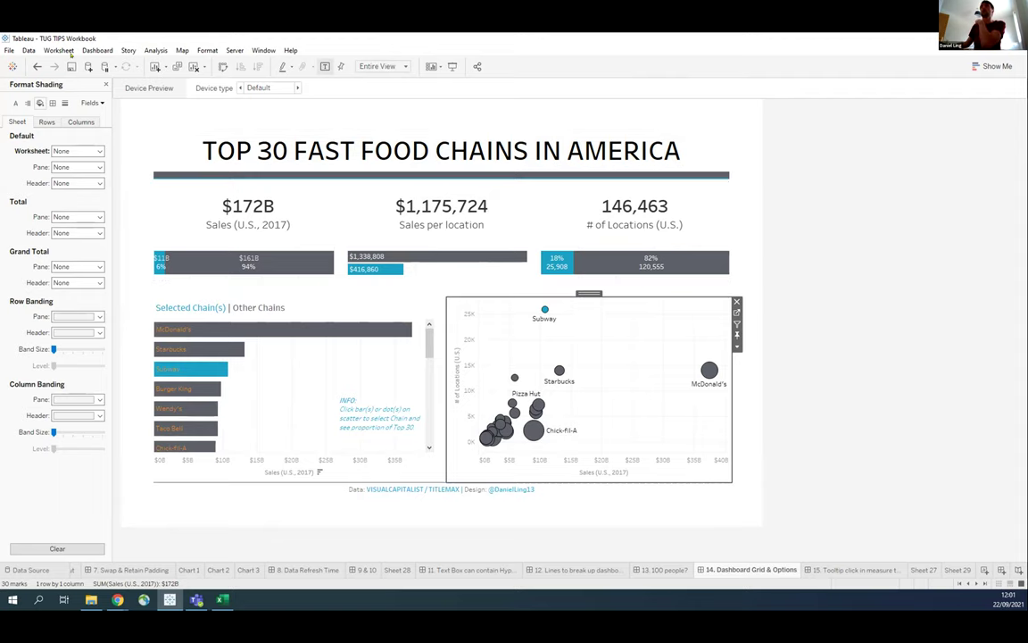
left_click(97, 50)
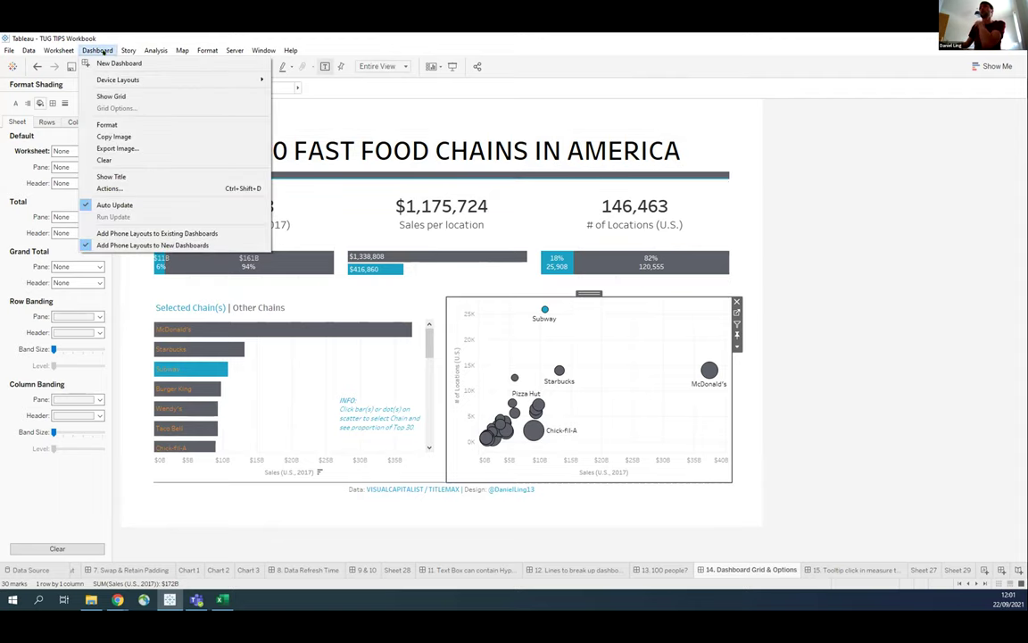
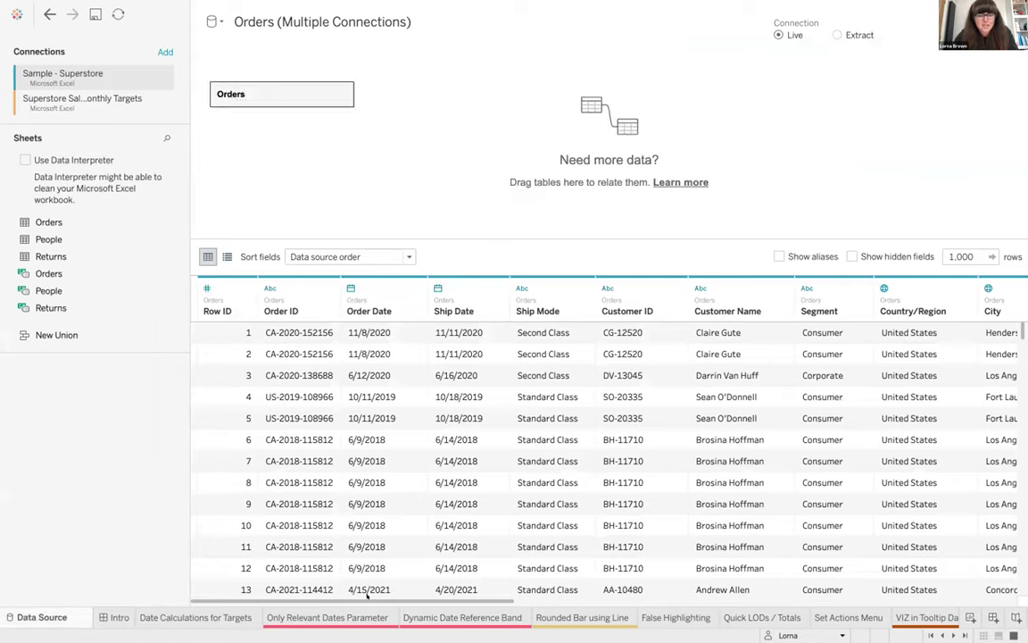
View the underlying data of the Monthly Targets sheet in the Superstore monthly targets connection.
mouse_move(406, 622)
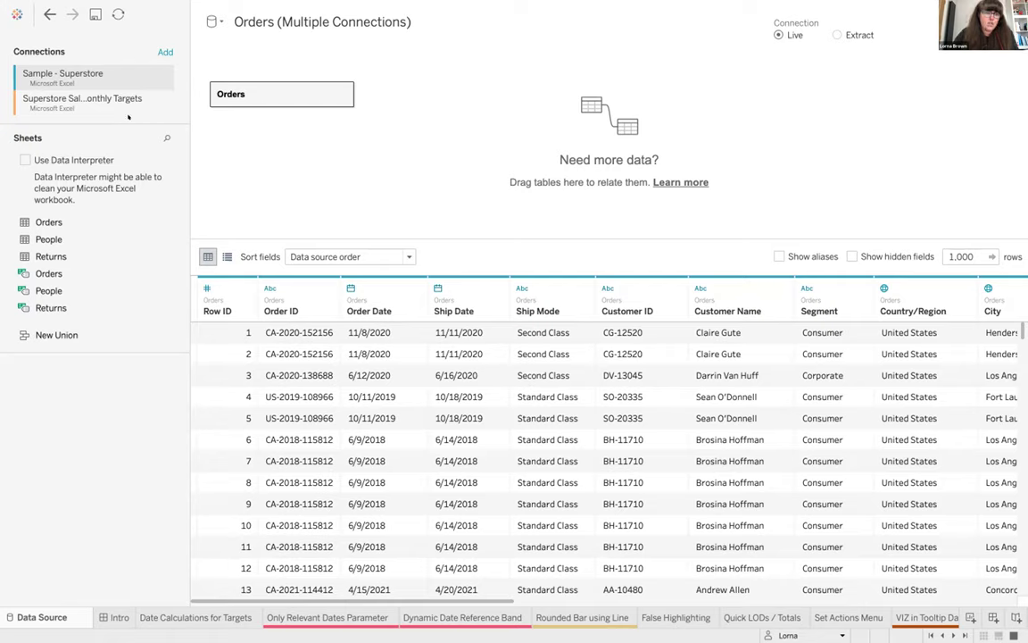
left_click(106, 98)
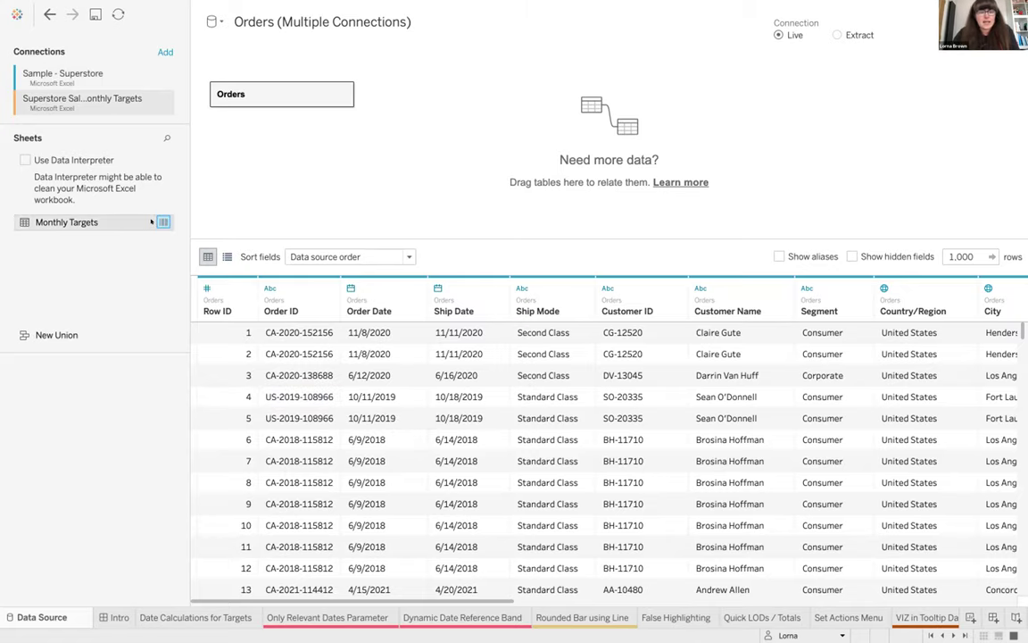
left_click(162, 222)
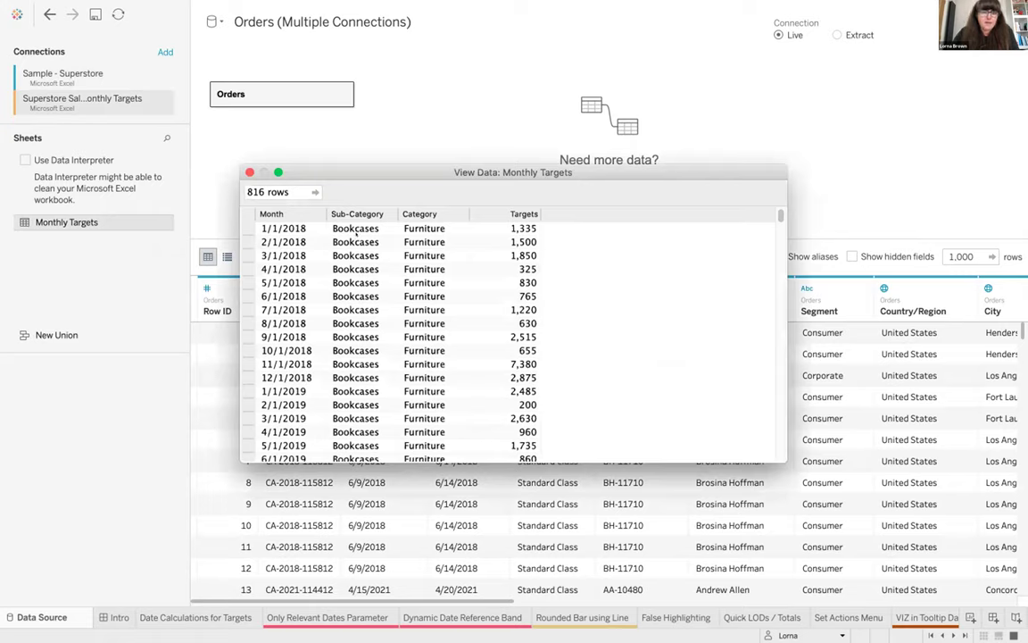
Check the month and target values in the Monthly Targets preview, close it, and relate the Monthly Targets sheet to the Orders table.
left_click(300, 229)
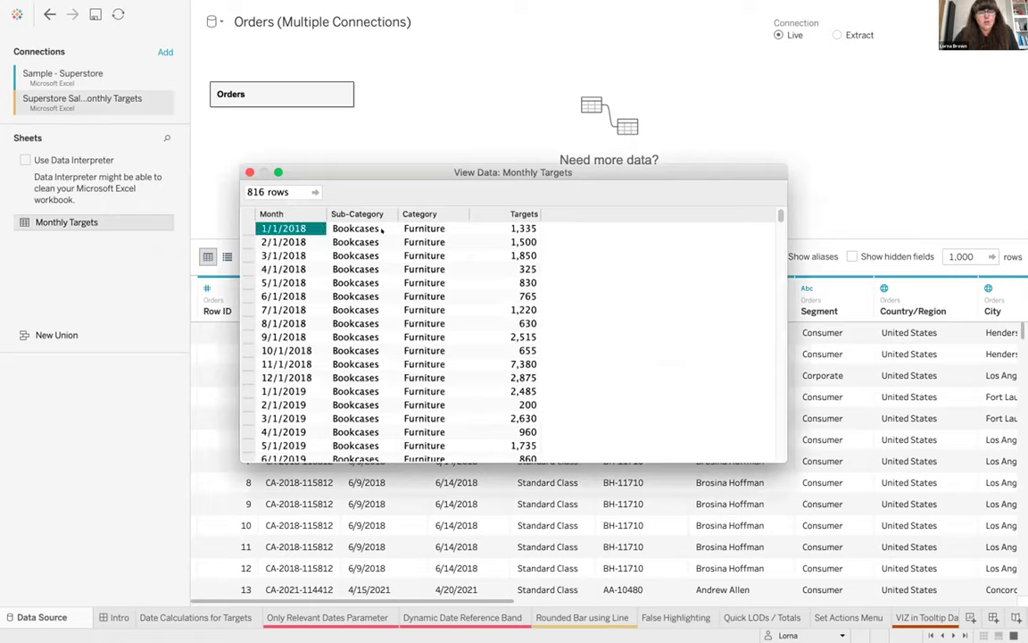
left_click(483, 231)
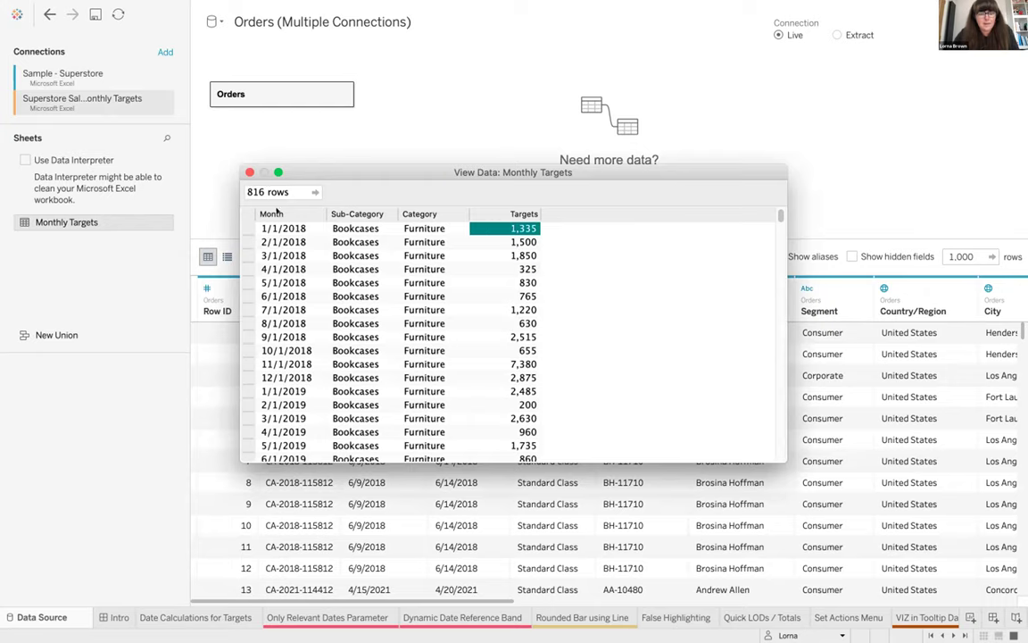
left_click(250, 173)
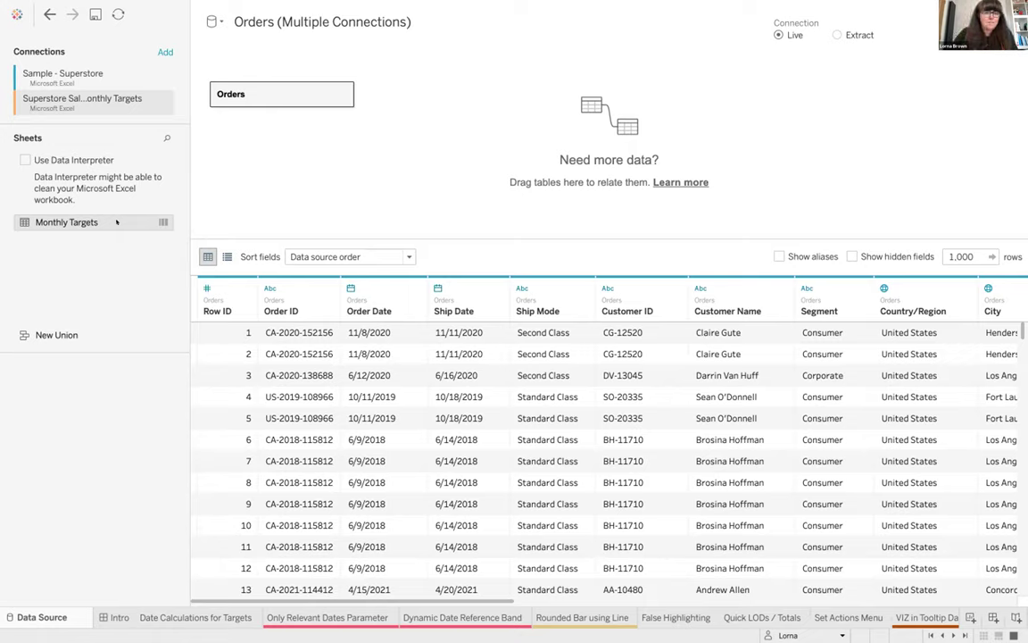
left_click_drag(106, 223, 436, 117)
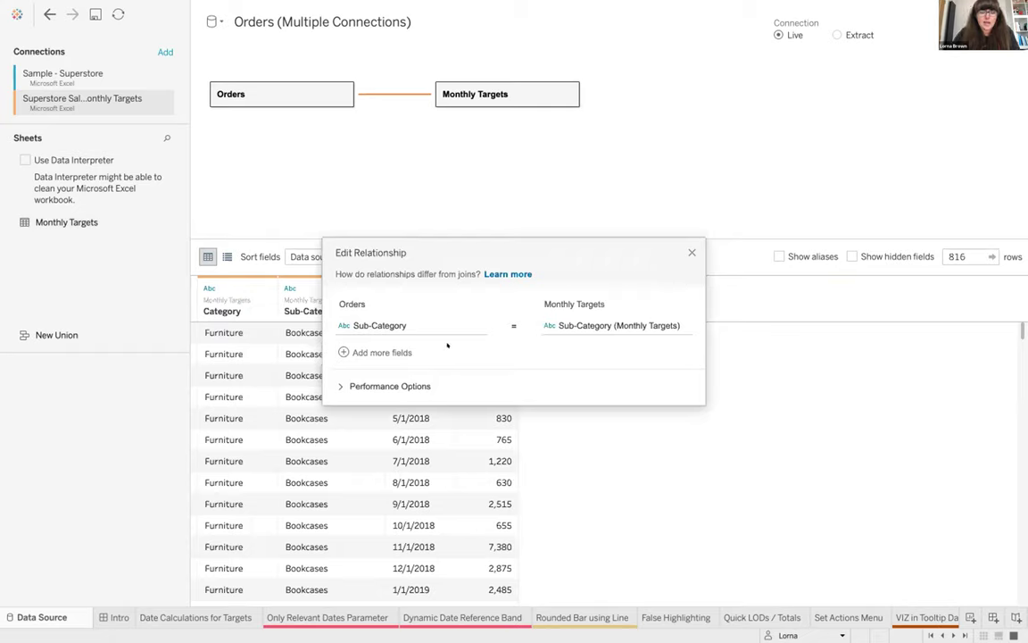
Add a second relationship condition with a calculation on the Orders side, starting the formula with DATE(DATETRUNC(.
left_click(385, 351)
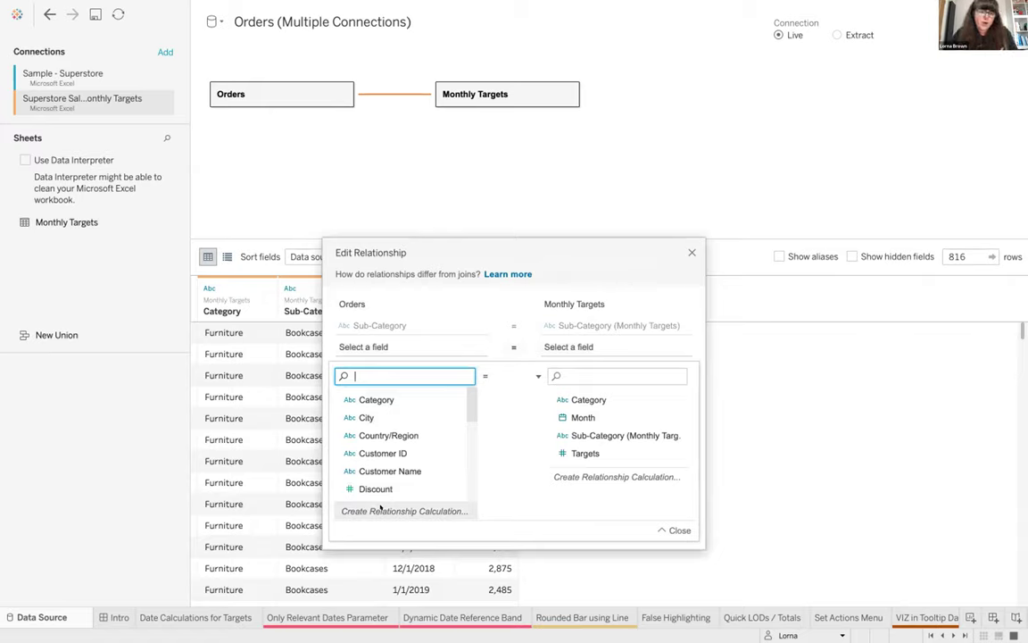
left_click(381, 509)
left_click_drag(333, 427, 382, 313)
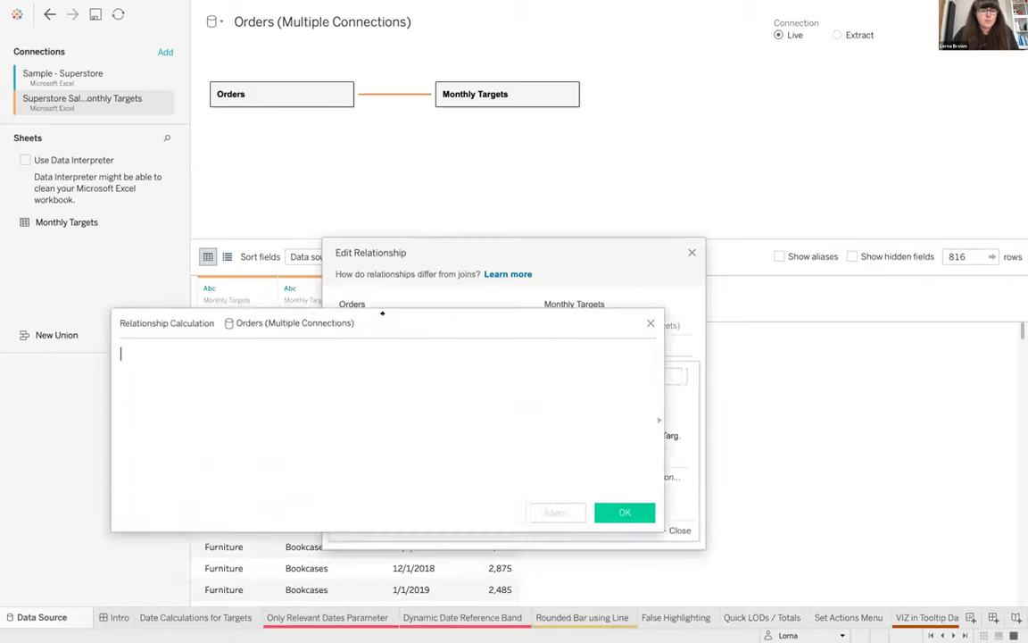
type("DT")
key("BackSpace")
type("A")
key("Return")
type("DATETR")
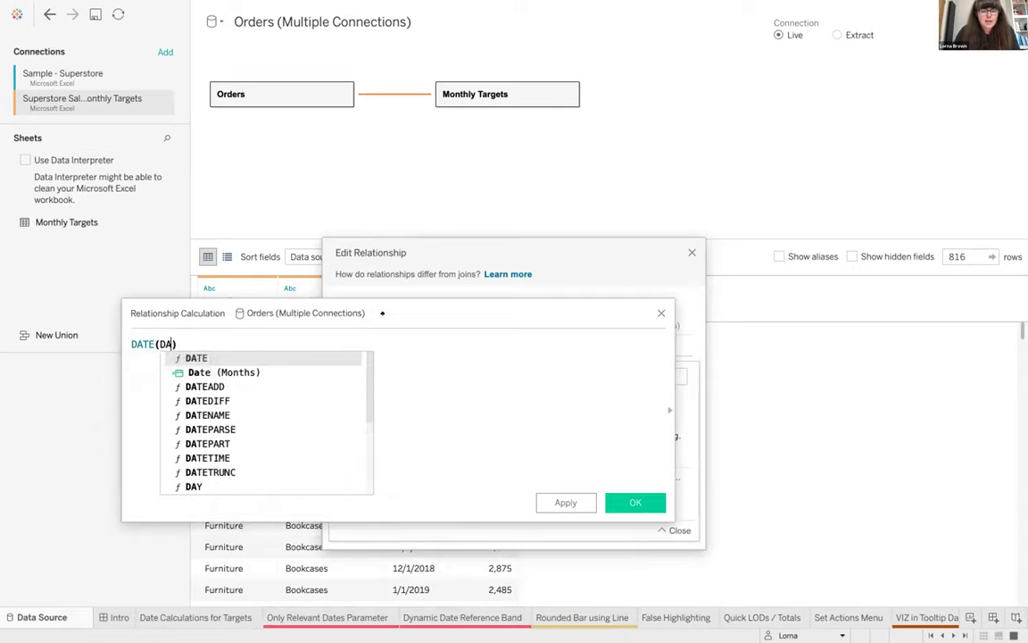
key("Return")
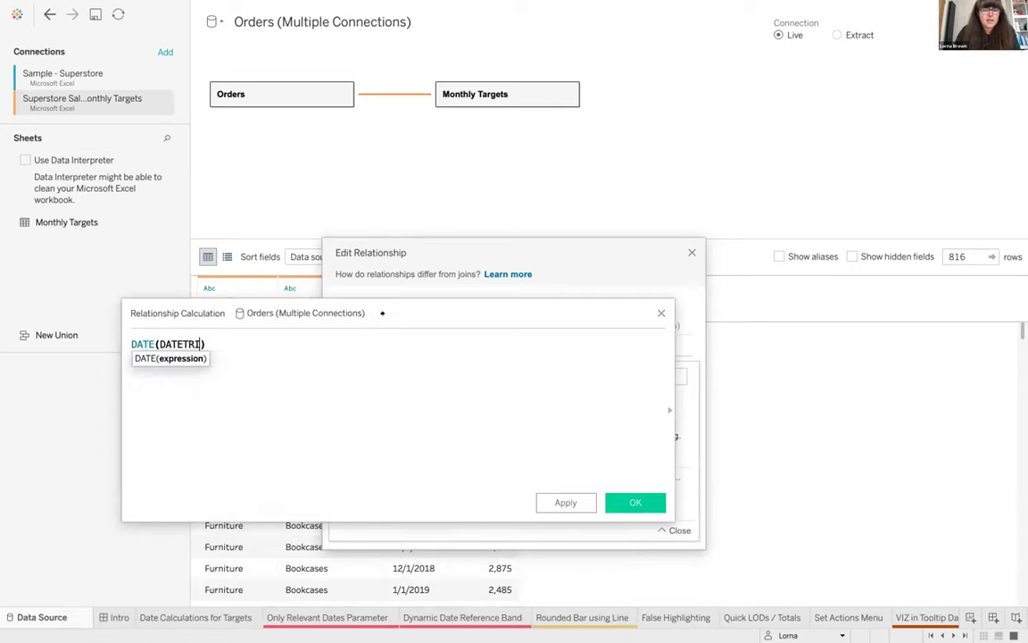
Complete the Orders relationship calculation as DATE(DATETRUNC('month',[Order Date])) and accept it.
type("'MON")
key("BackSpace")
key("BackSpace")
key("BackSpace")
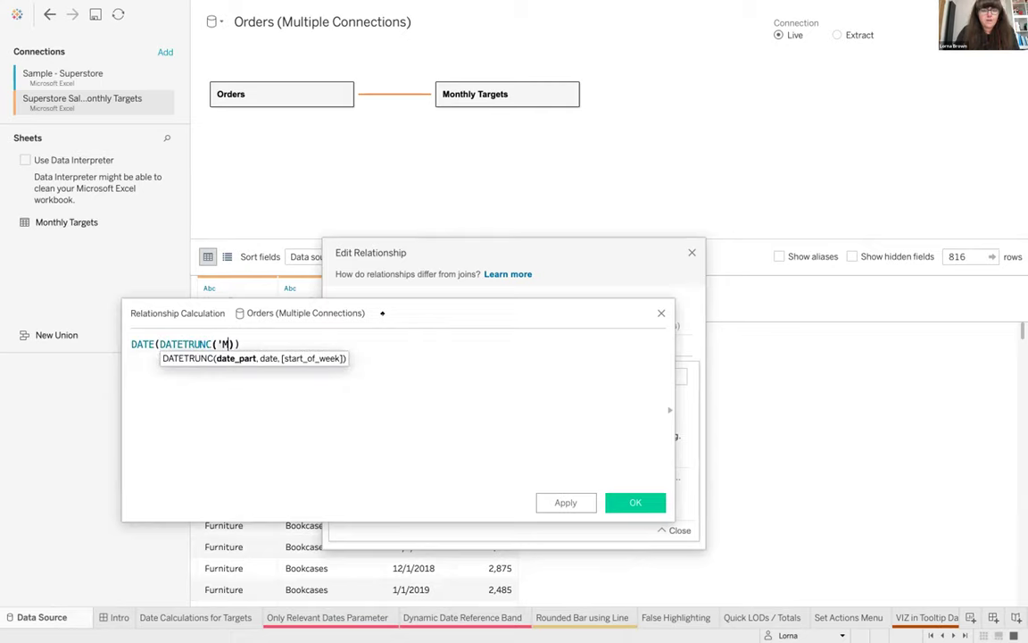
type("month',[ord")
key("BackSpace")
key("BackSpace")
key("BackSpace")
key("BackSpace")
type("[ord")
key("Return")
left_click(311, 381)
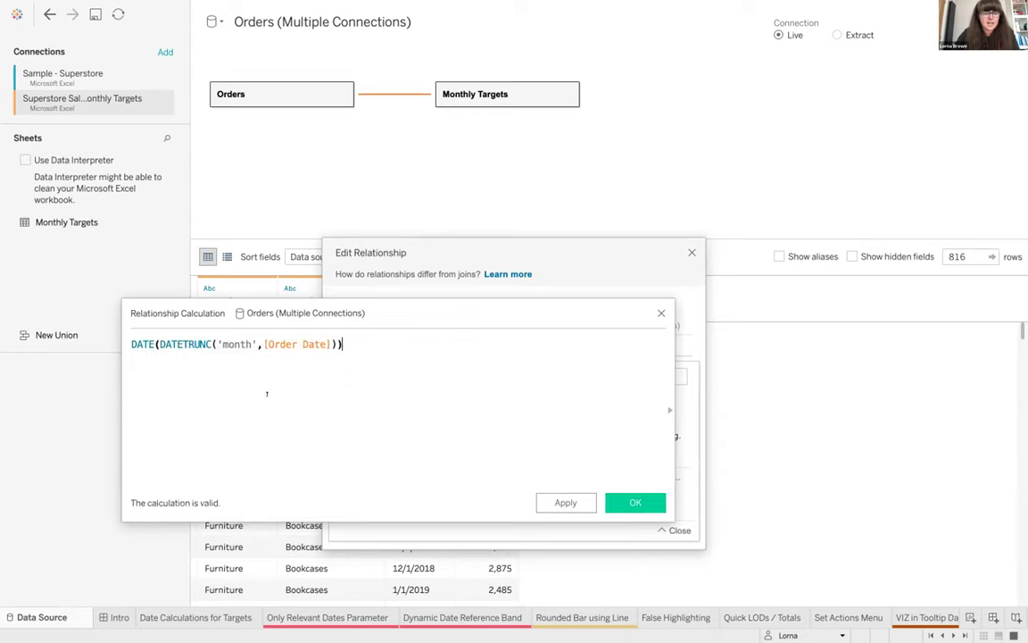
scroll(149, 348, "up", 2)
scroll(149, 347, "up", 2)
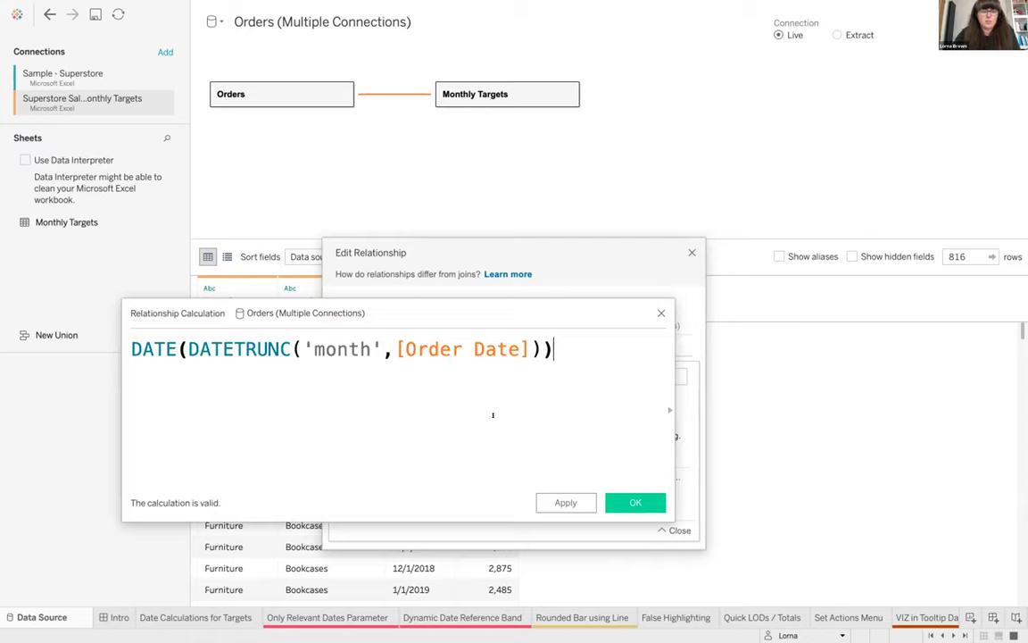
left_click(635, 502)
Match the order date calculation to the Month field of Monthly Targets and close the relationship editor.
left_click(621, 417)
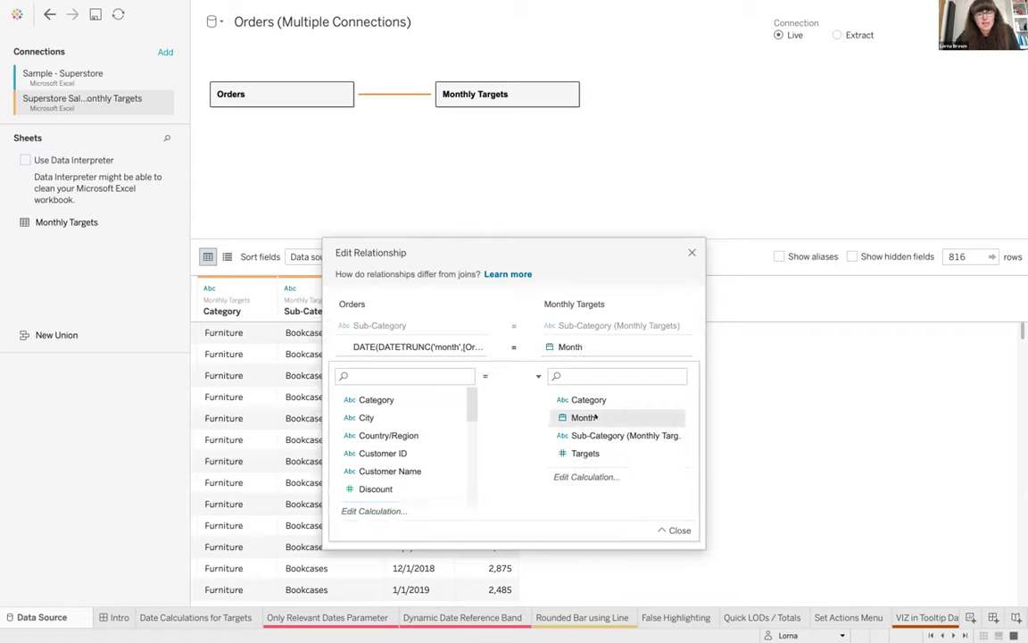
left_click(661, 531)
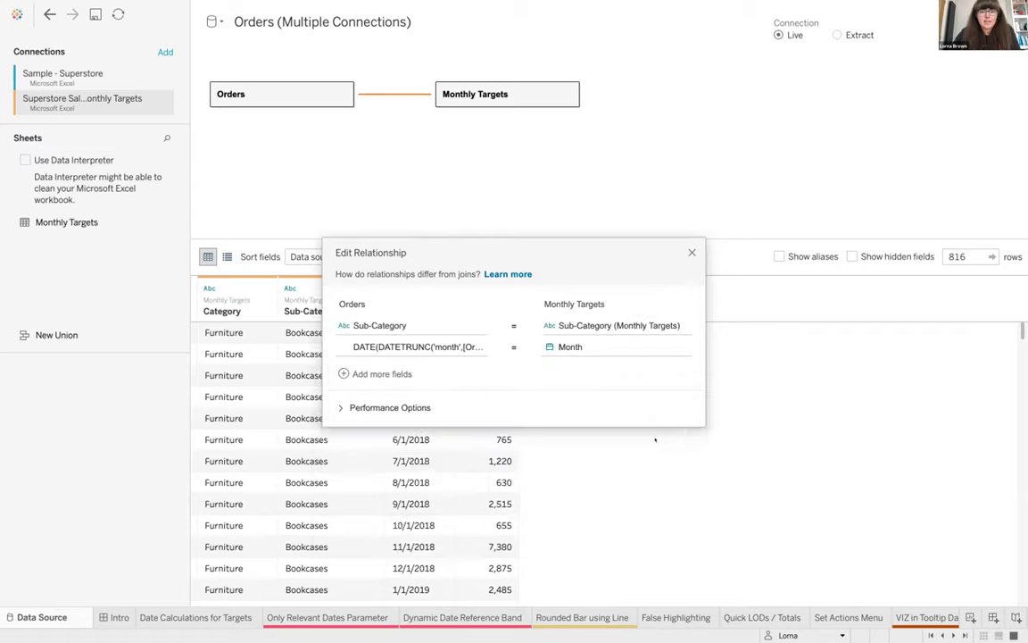
left_click(690, 251)
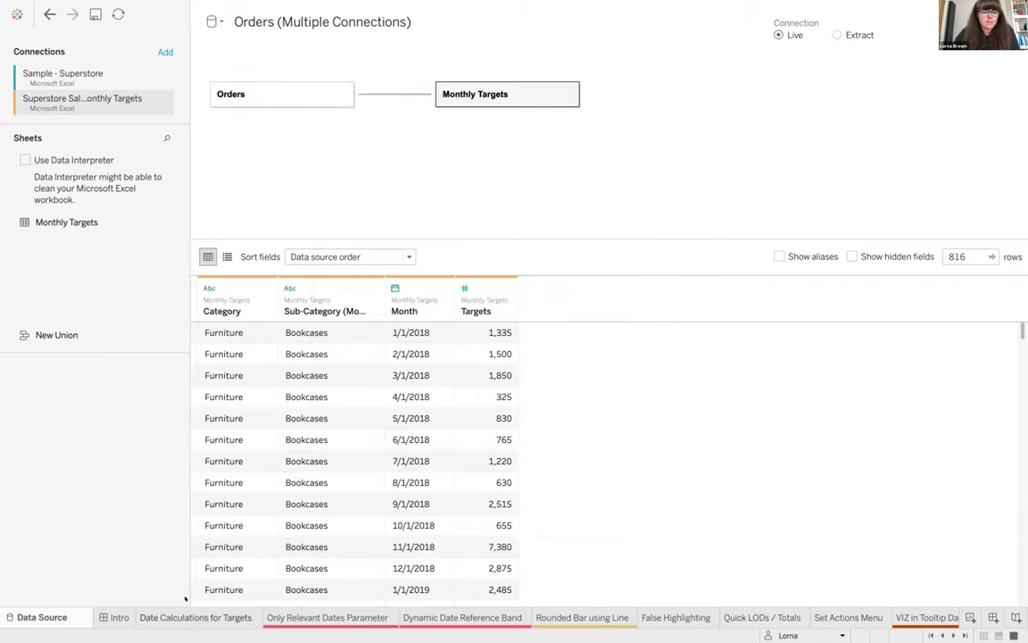
On the Date Calculations for Targets sheet, add Targets as a dual axis to the sales chart and synchronise the axes.
left_click(188, 616)
scroll(81, 446, "down", 1)
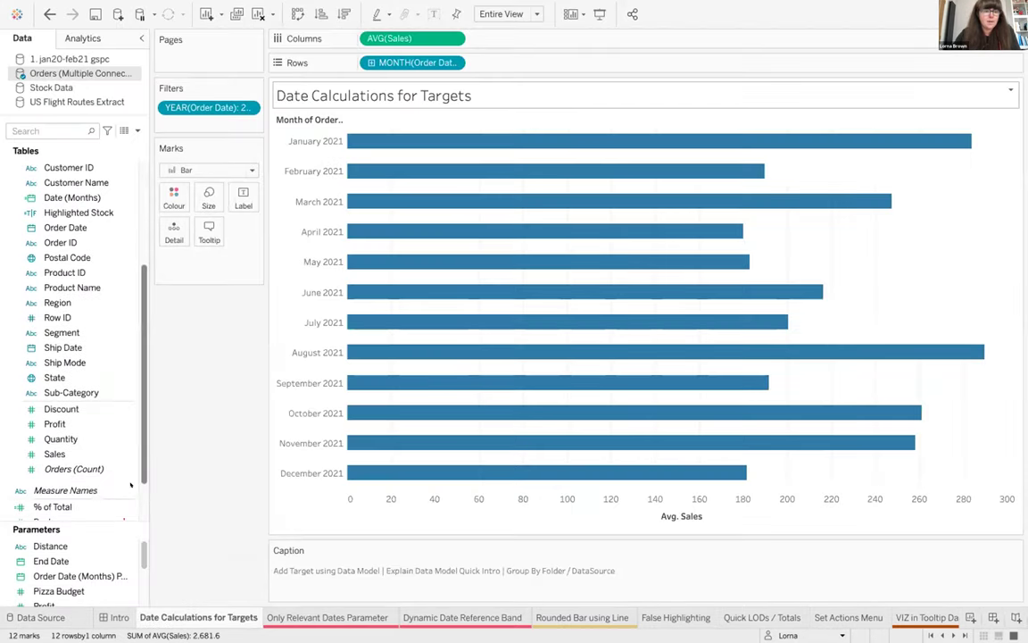
scroll(80, 447, "up", 4)
left_click_drag(58, 229, 463, 120)
right_click(498, 135)
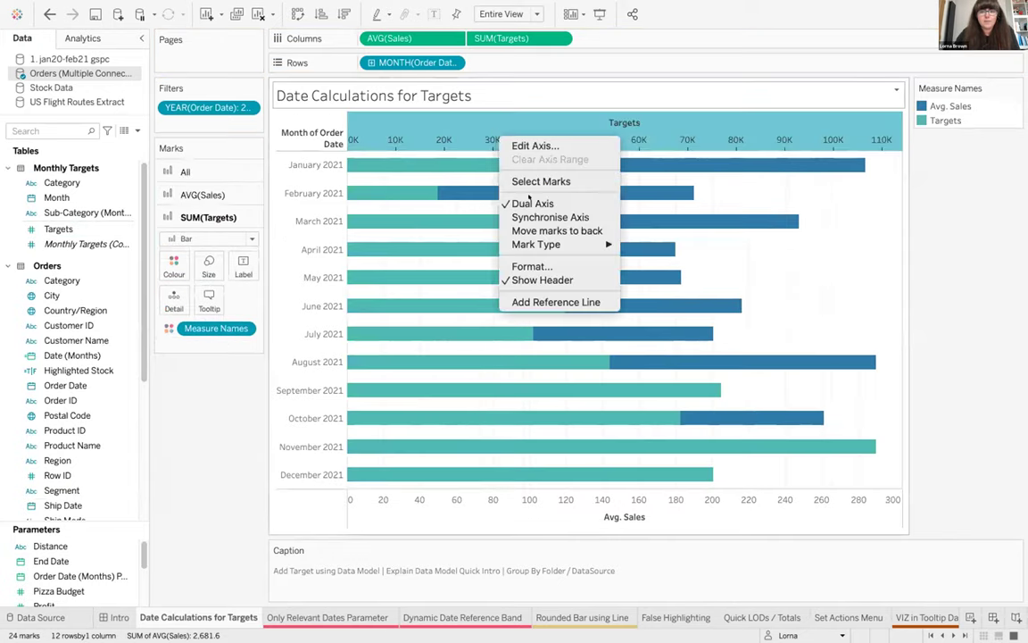
left_click(541, 216)
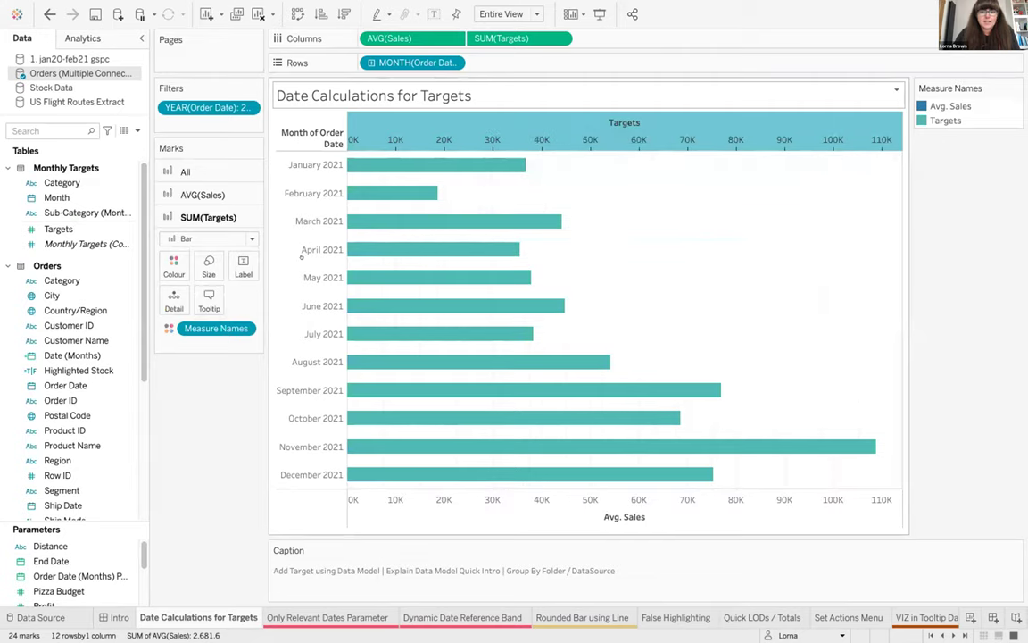
Change the mark type of SUM(Targets) to Gantt Bar.
left_click(199, 238)
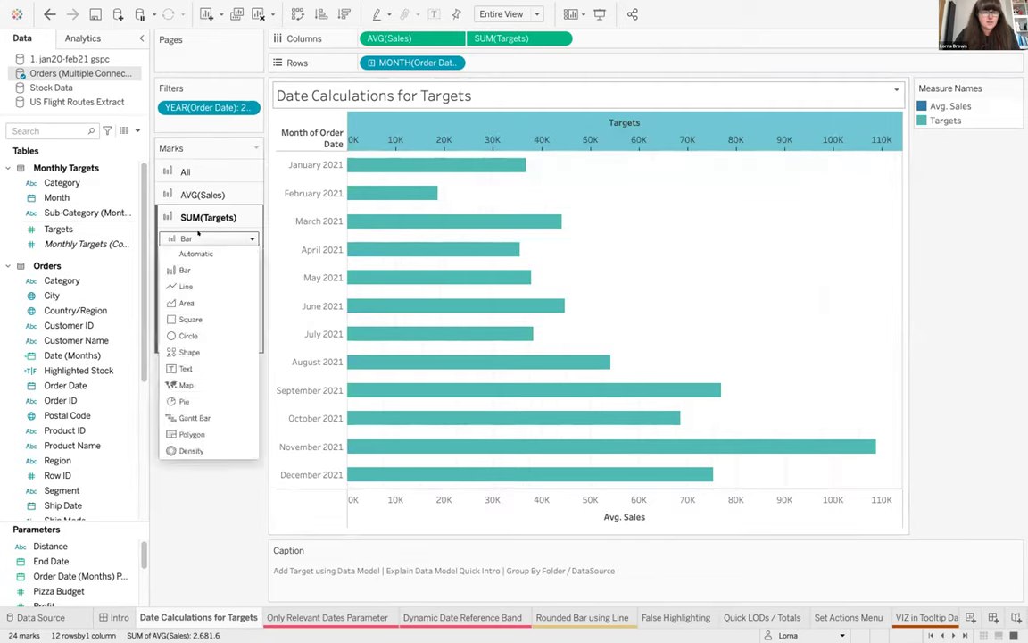
left_click(196, 416)
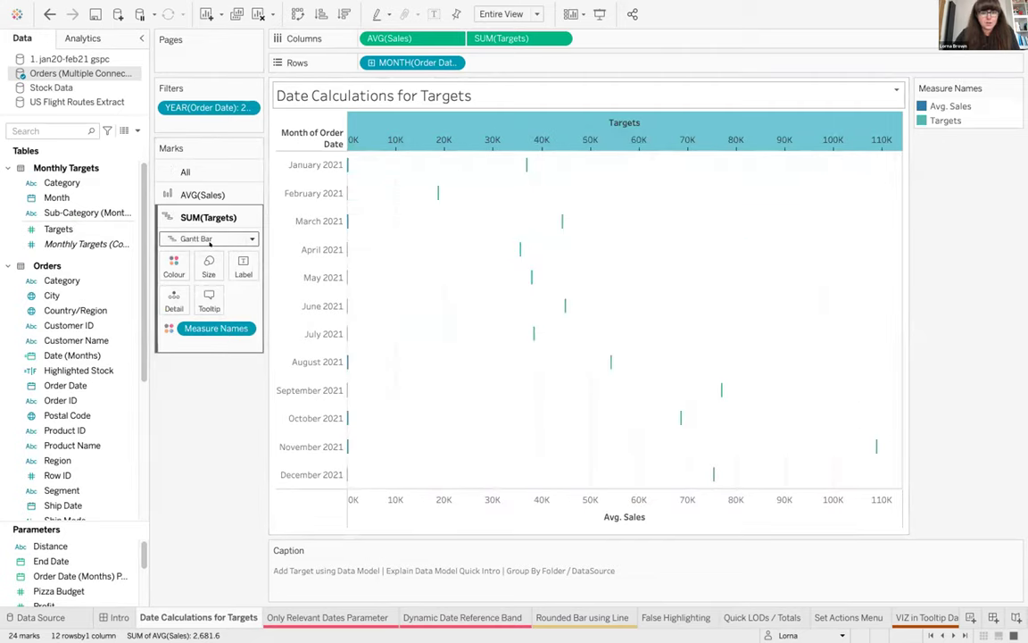
left_click(203, 194)
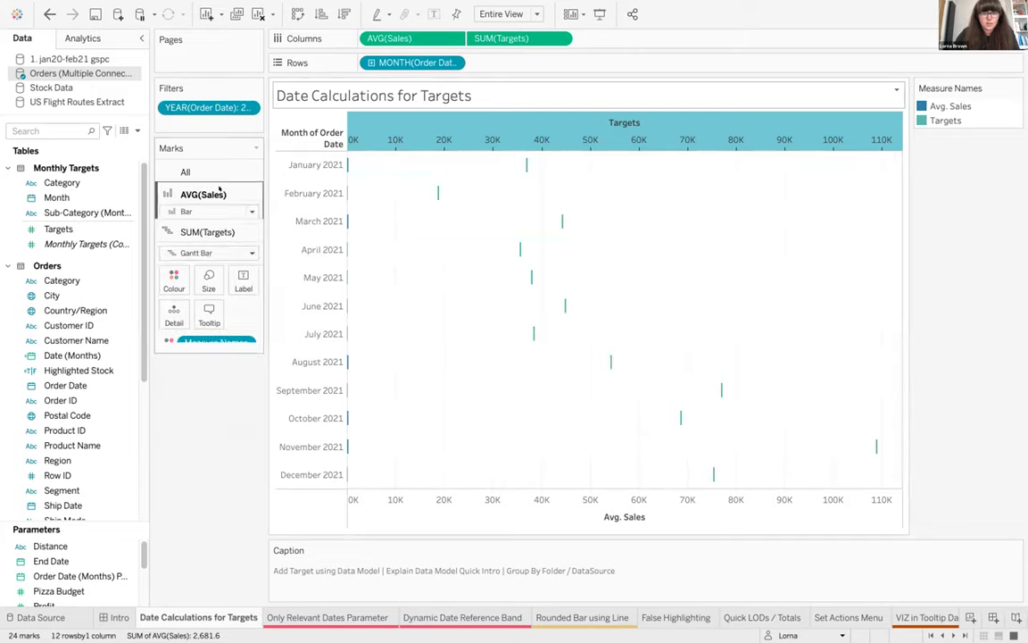
Change the Sales measure's aggregation on the chart from average to sum.
right_click(413, 119)
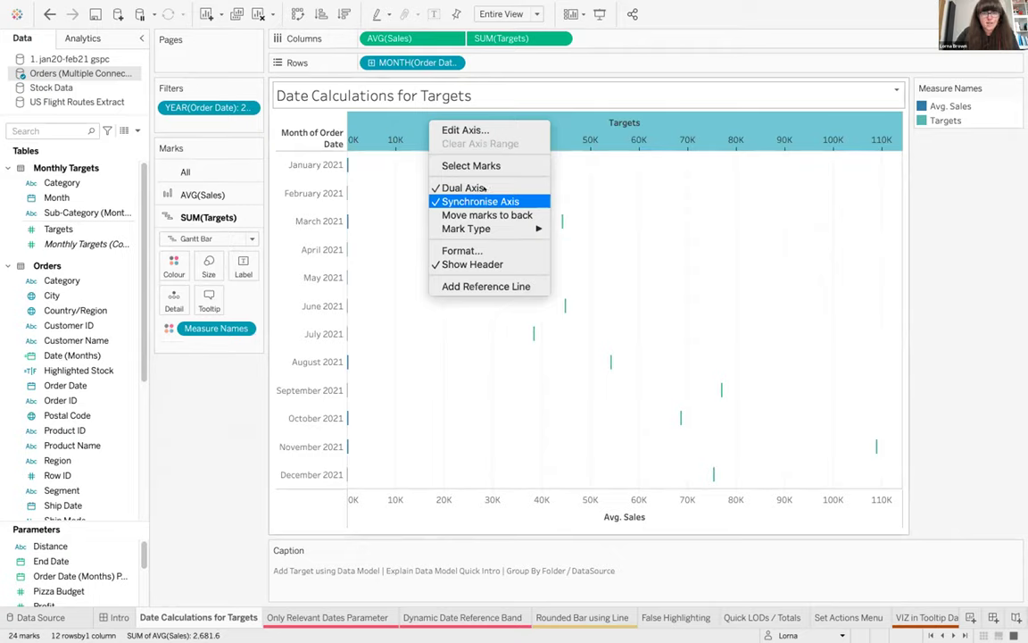
left_click(449, 47)
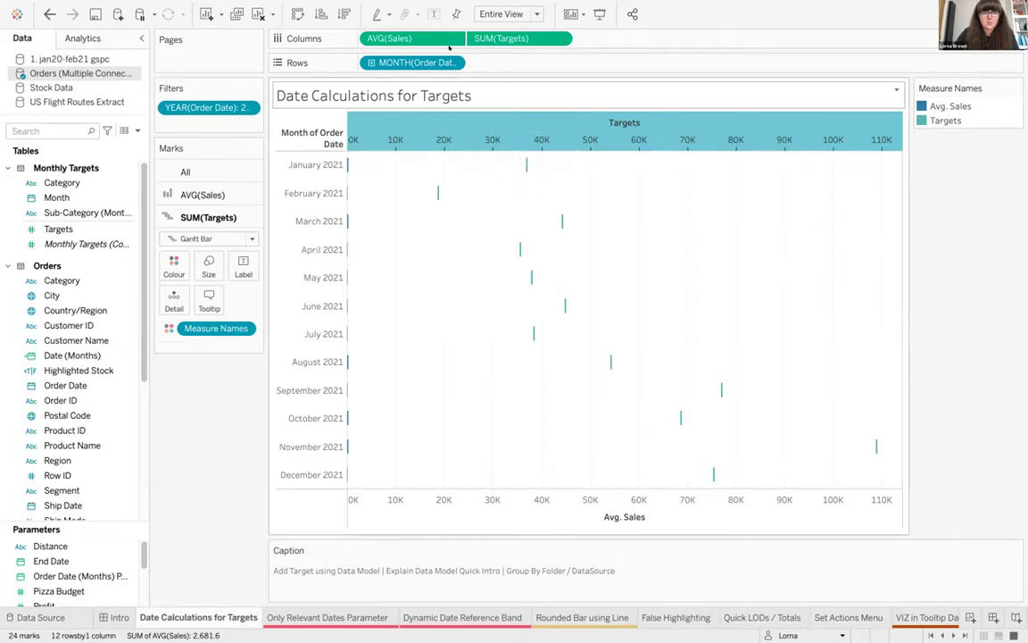
left_click(452, 38)
left_click(520, 178)
Adjust the size of the Gantt Bar marks for Targets.
left_click(214, 239)
left_click(188, 343)
left_click(193, 341)
left_click(209, 265)
left_click_drag(256, 301, 301, 300)
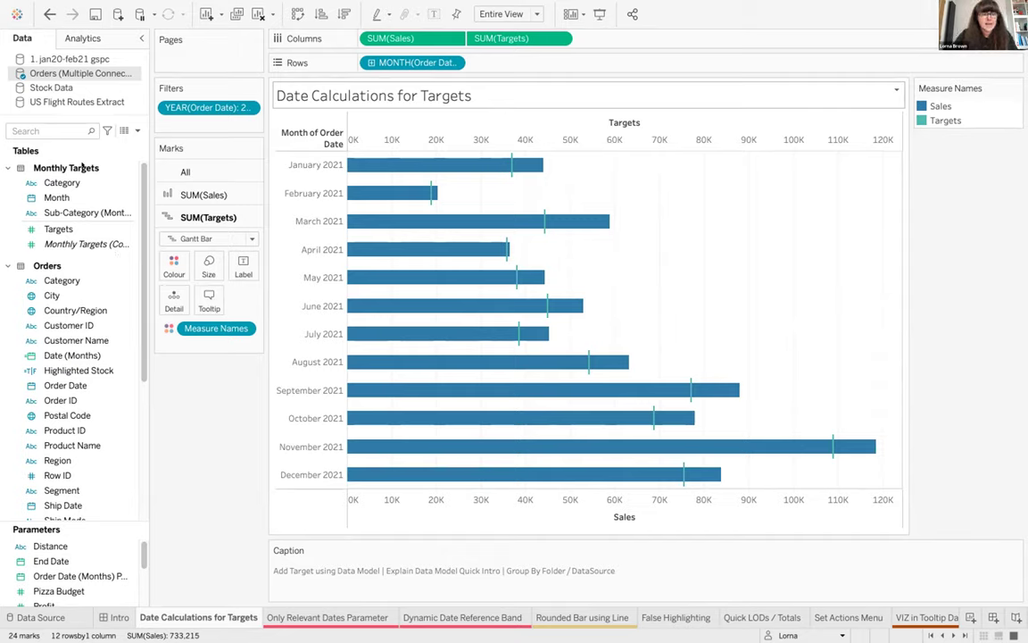
Examine the field grouping options and how fields and calculations are organised under and below the Monthly Targets and Orders tables.
left_click(137, 130)
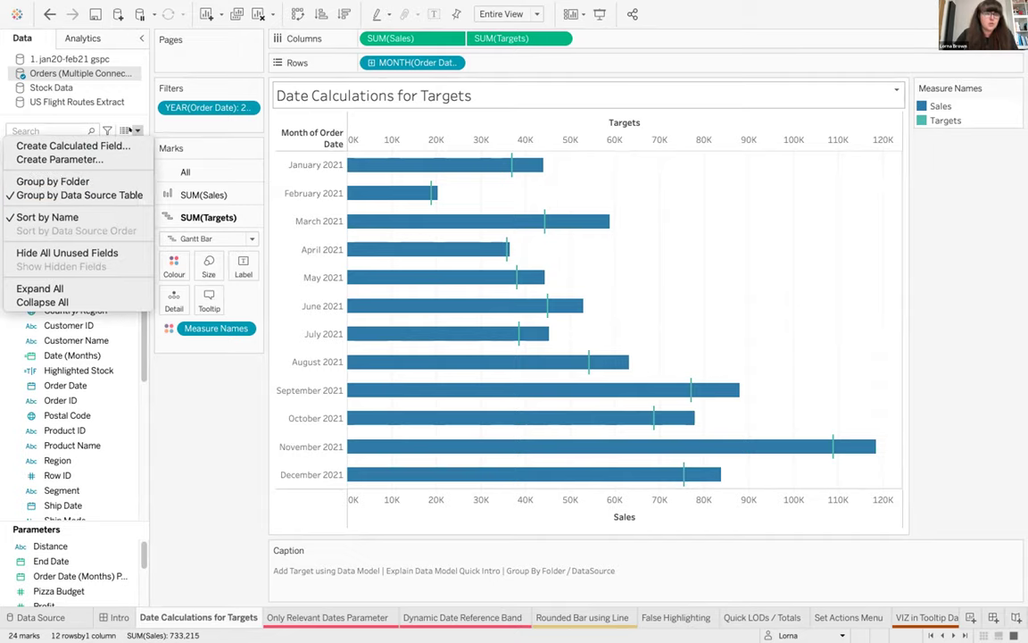
left_click(91, 181)
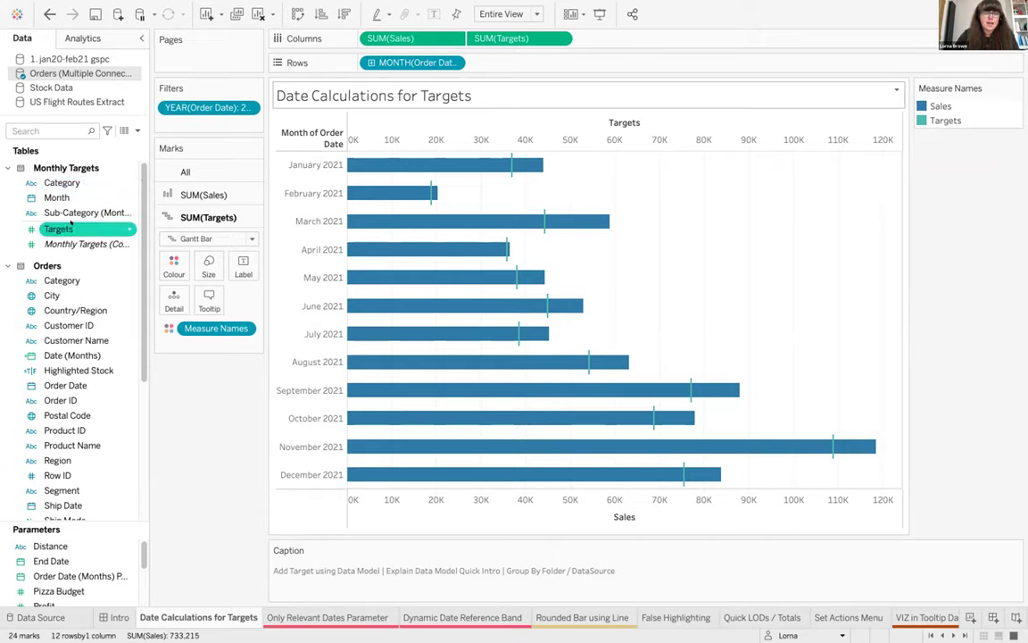
scroll(80, 295, "down", 3)
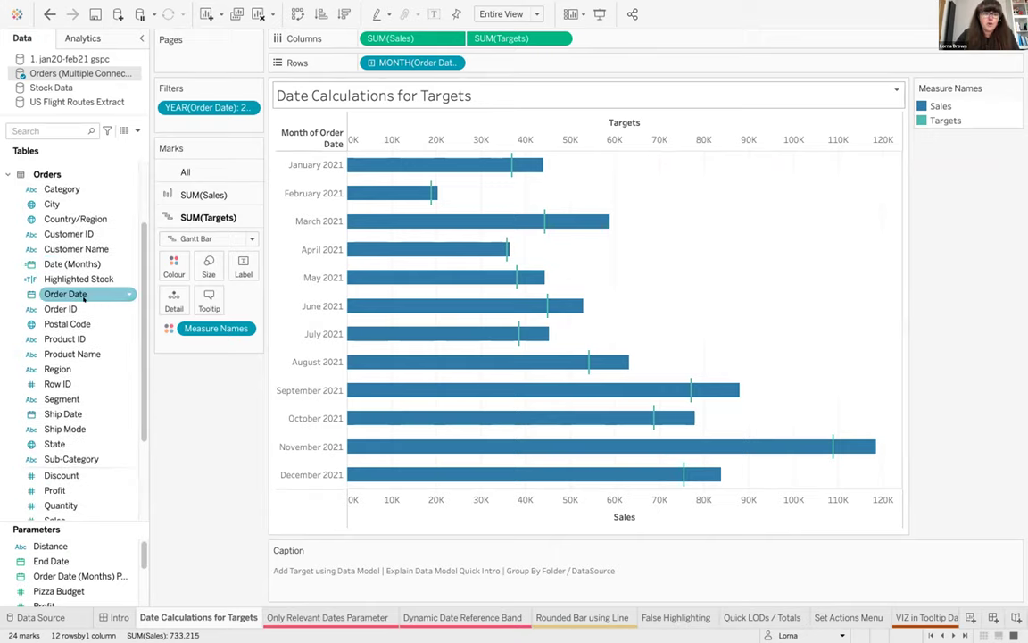
scroll(85, 357, "down", 2)
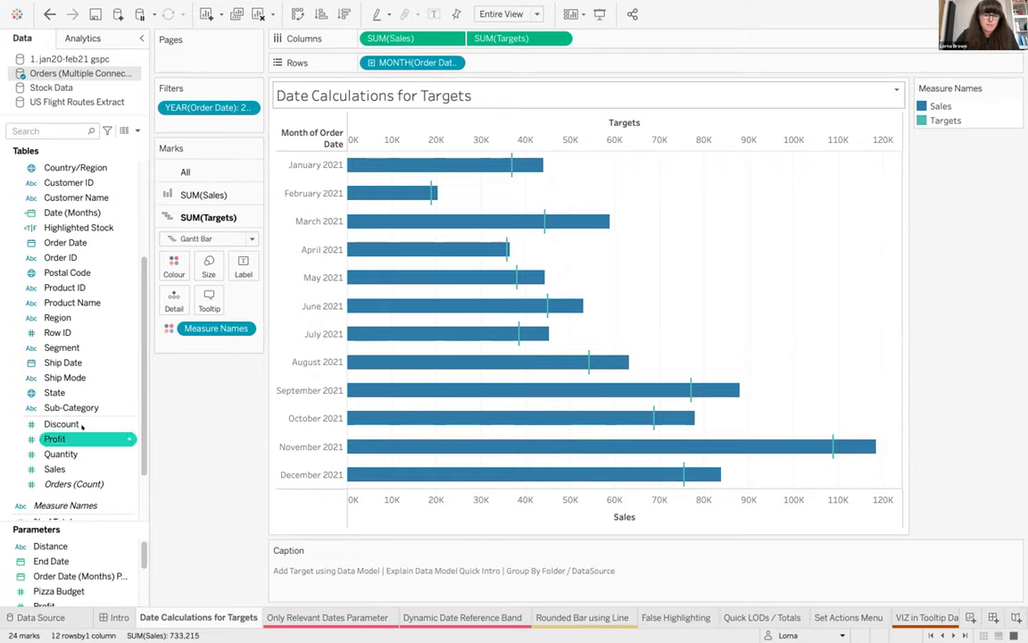
scroll(82, 427, "down", 3)
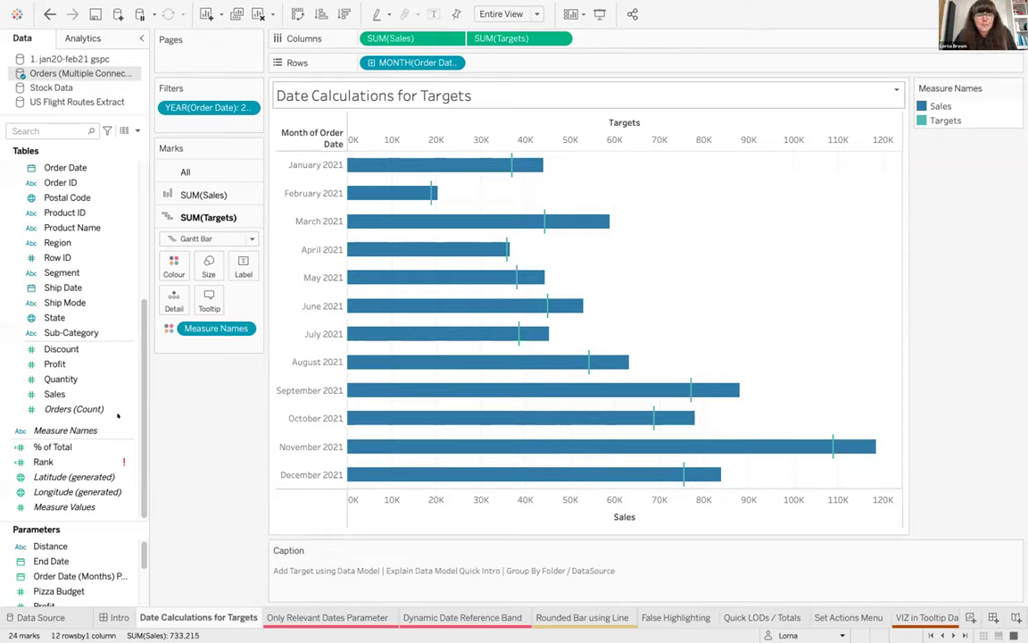
left_click(93, 429)
left_click(71, 477)
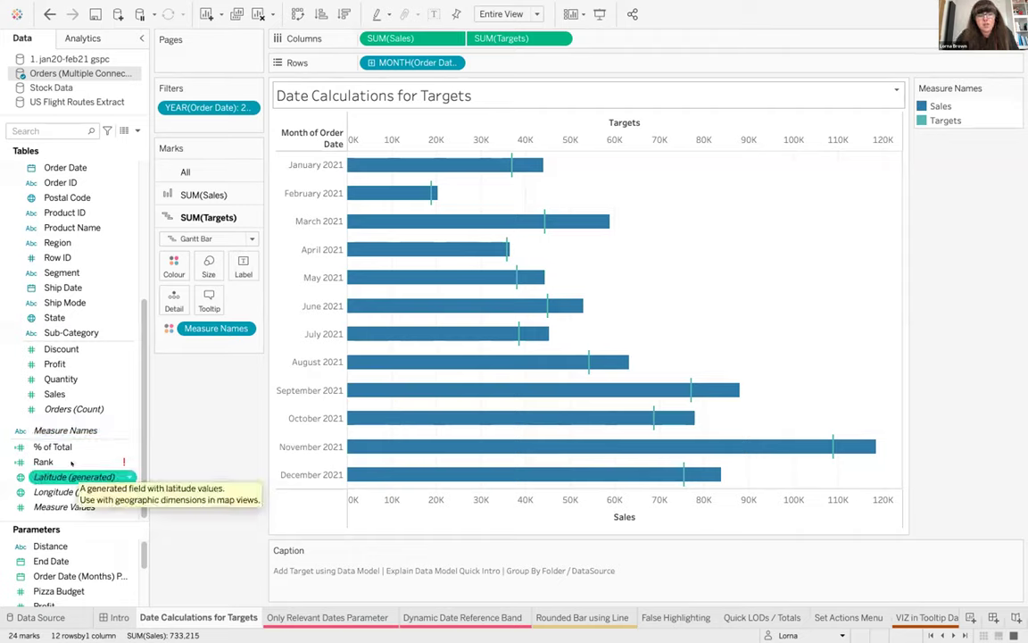
scroll(72, 410, "up", 2)
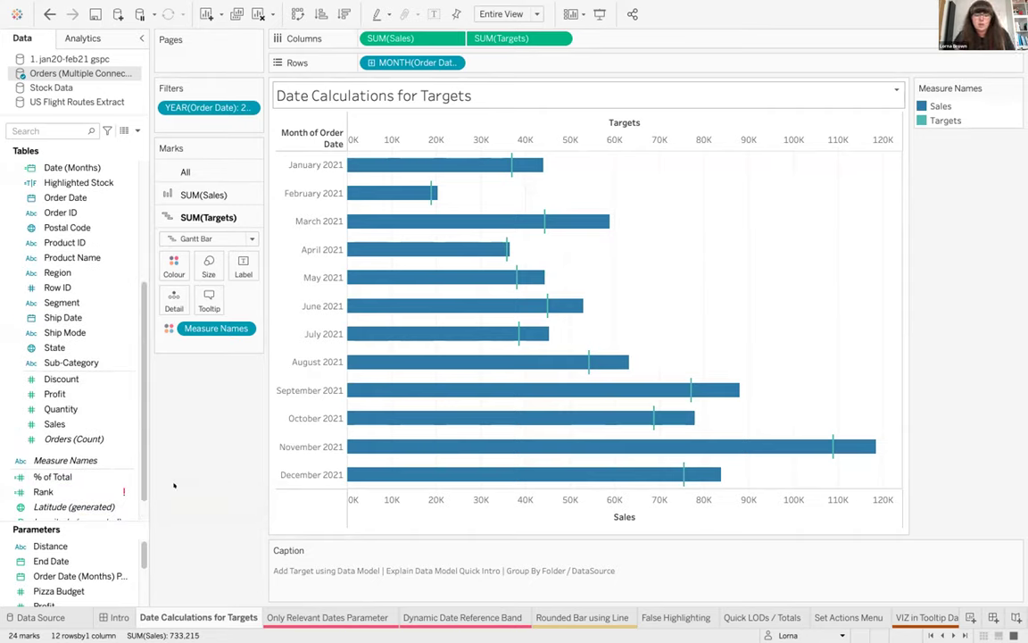
scroll(125, 383, "up", 2)
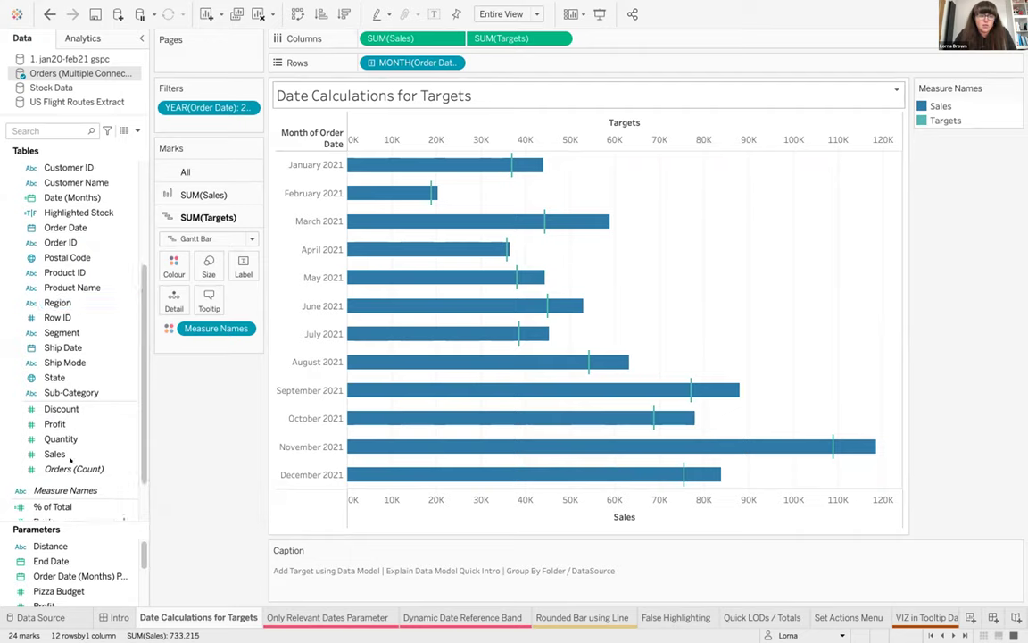
scroll(85, 361, "up", 4)
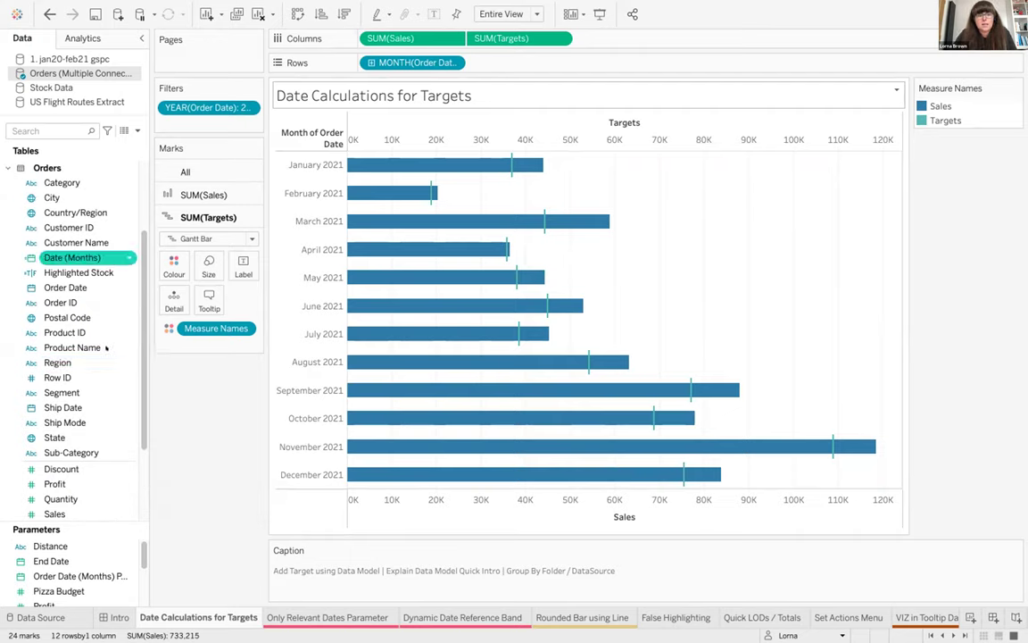
On the Only Relevant Dates Parameter sheet, examine the list of allowable values defined for the Order Date (Months) Parameter.
left_click(300, 614)
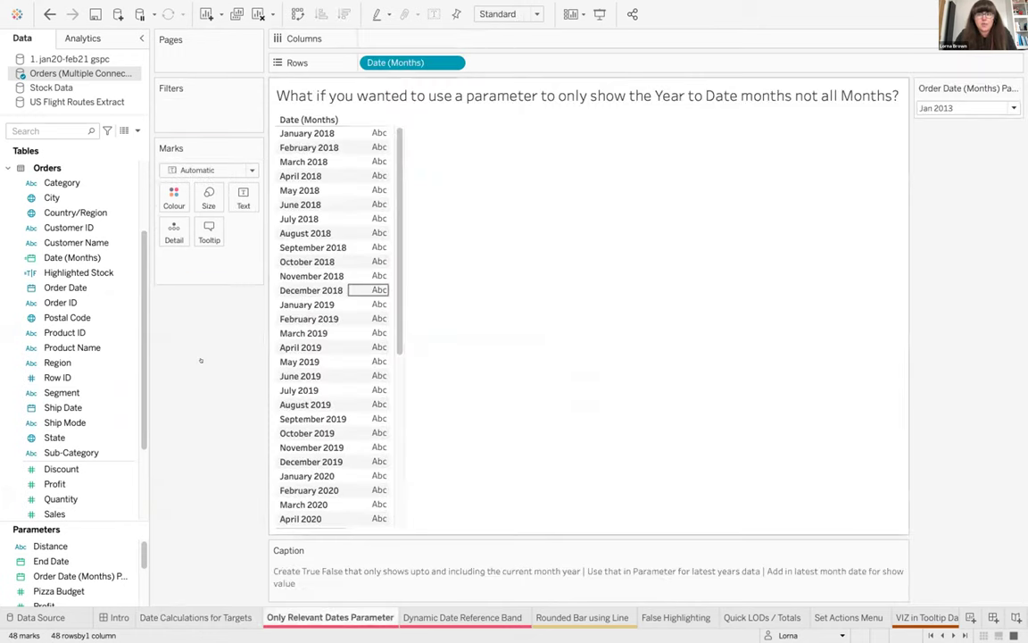
left_click(1015, 88)
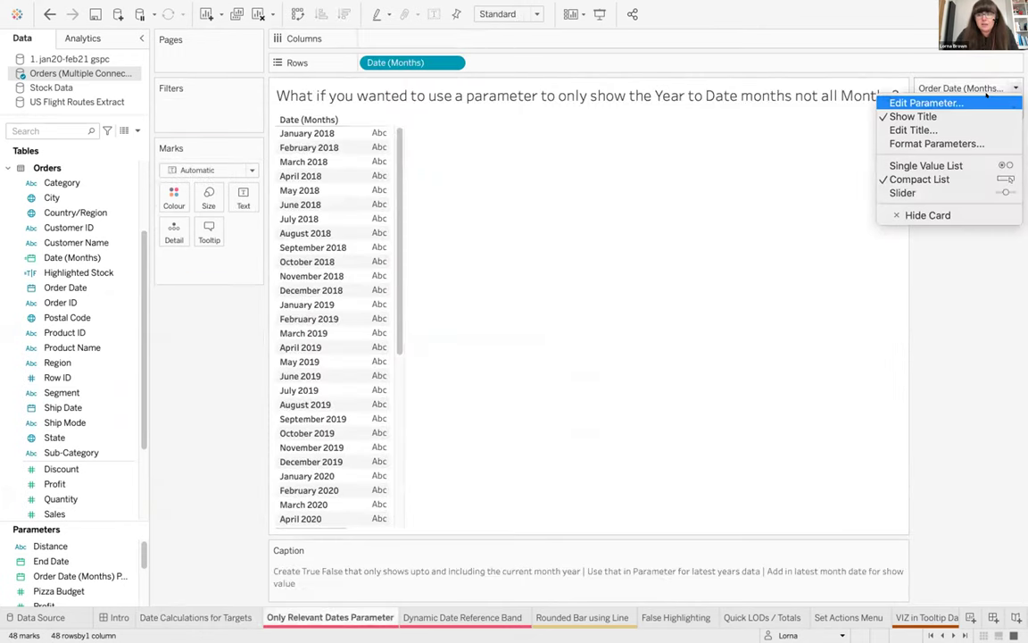
left_click(991, 102)
scroll(492, 394, "down", 2)
scroll(492, 393, "down", 15)
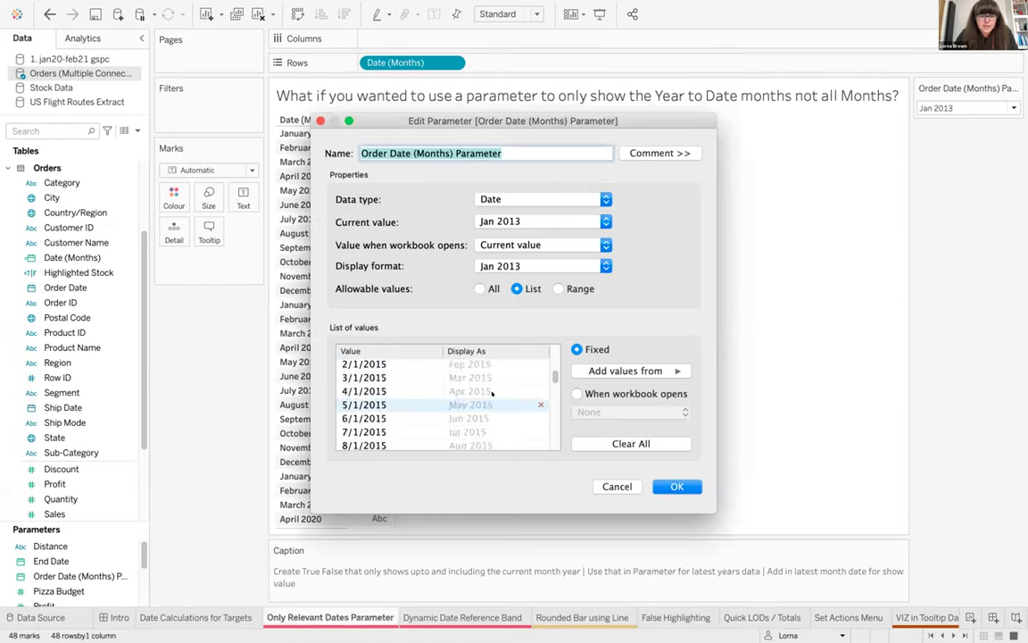
scroll(492, 393, "up", 15)
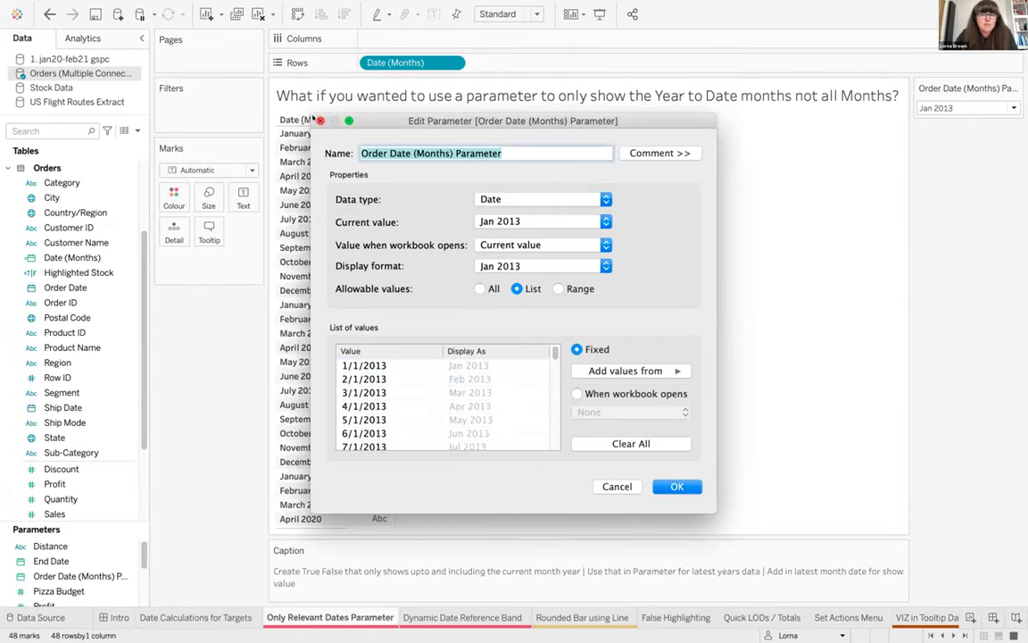
left_click(319, 119)
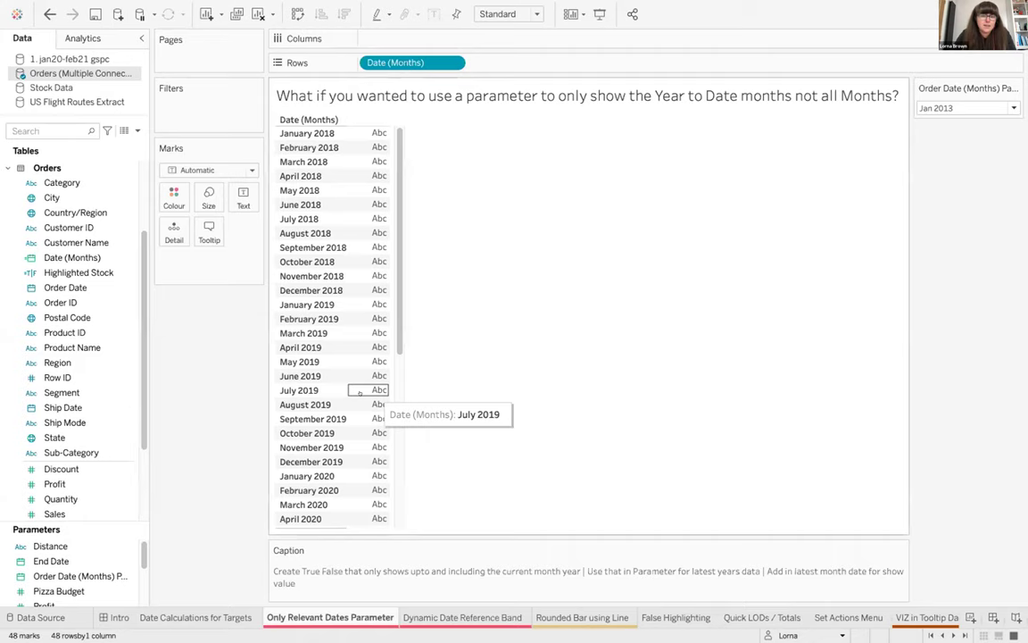
Compare the 2021 months in the Date (Months) table with the months offered by the Order Date (Months) Parameter.
scroll(358, 391, "down", 7)
left_click_drag(357, 362, 358, 520)
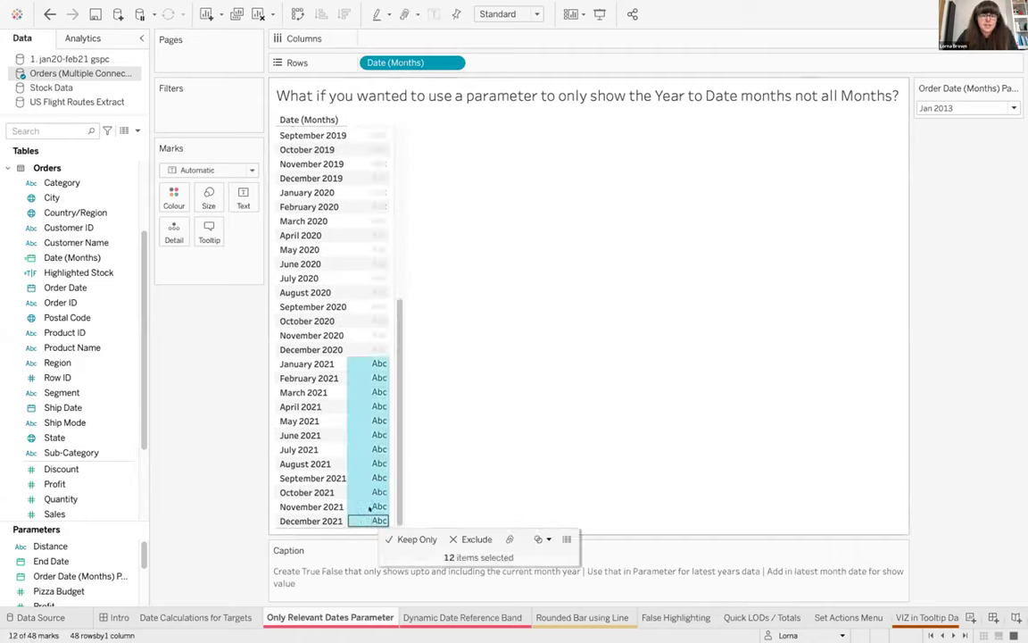
key("Escape")
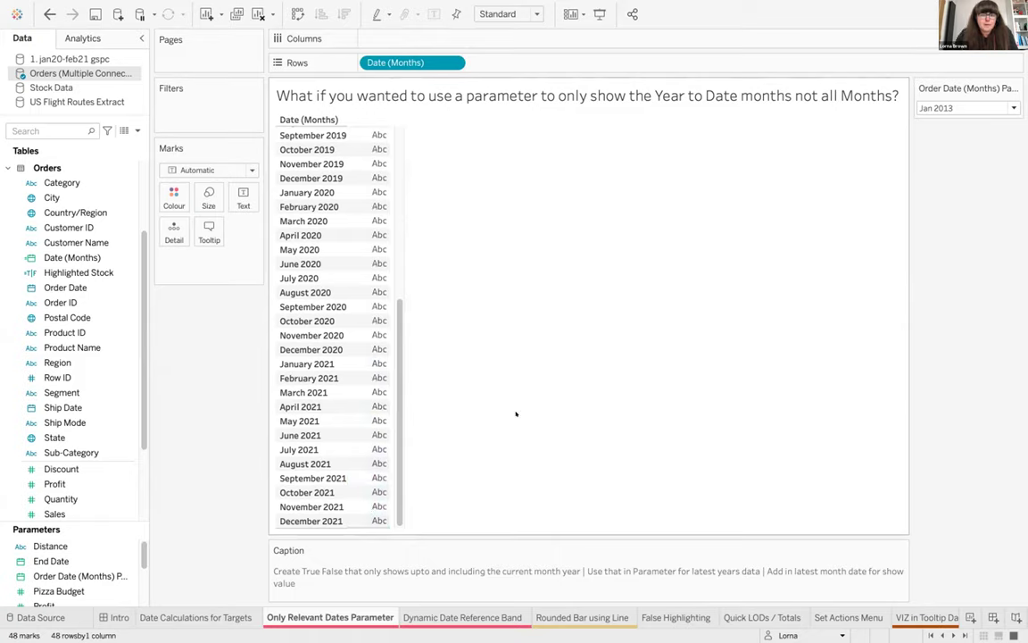
left_click(973, 107)
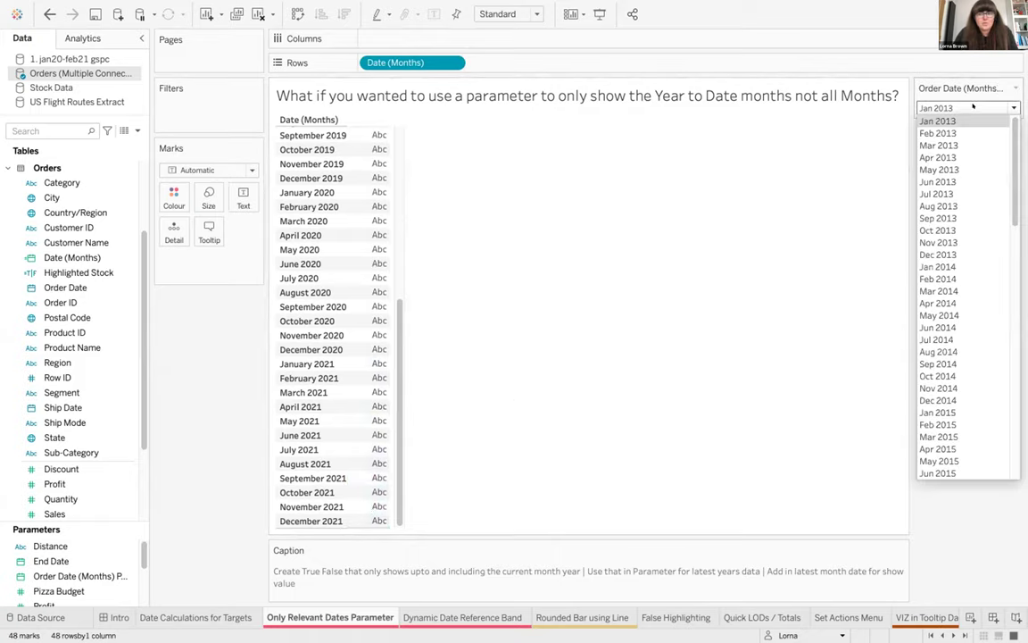
left_click(973, 107)
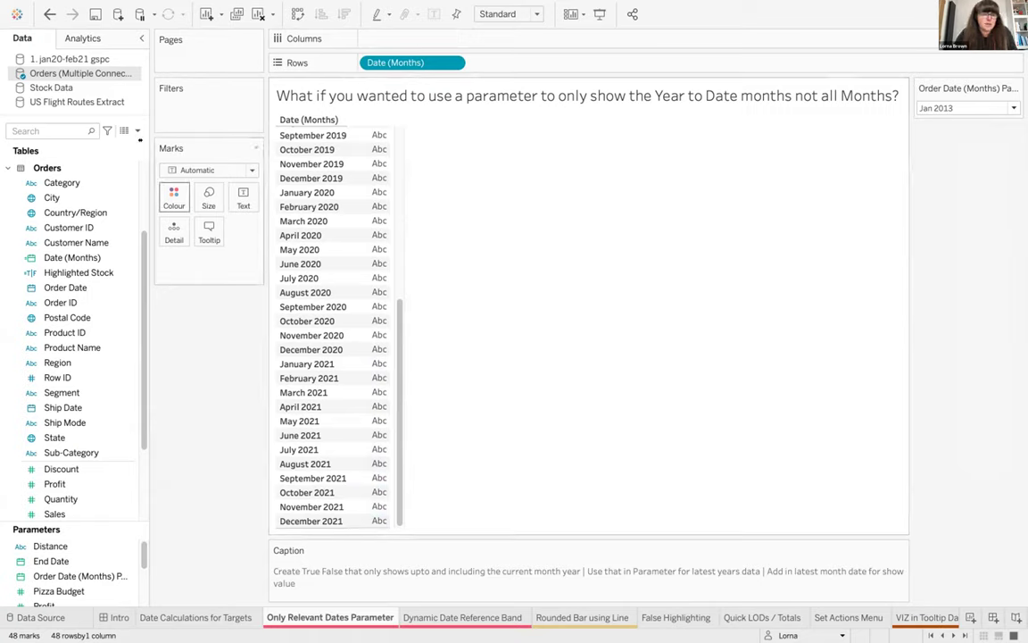
Start a new calculated field named Relevant Month Dates.
left_click(136, 130)
left_click(120, 143)
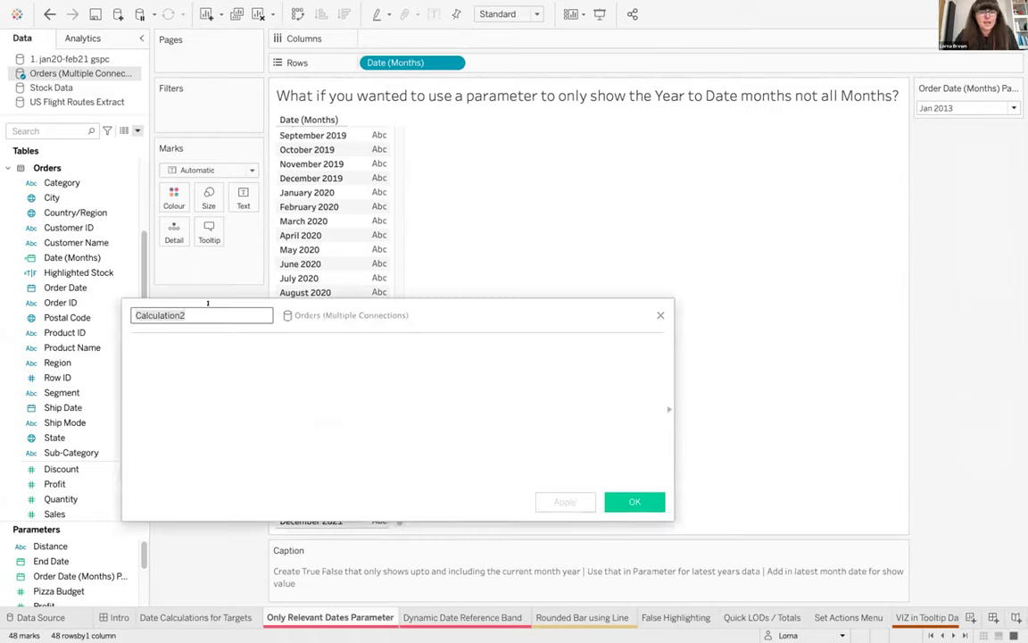
type("R")
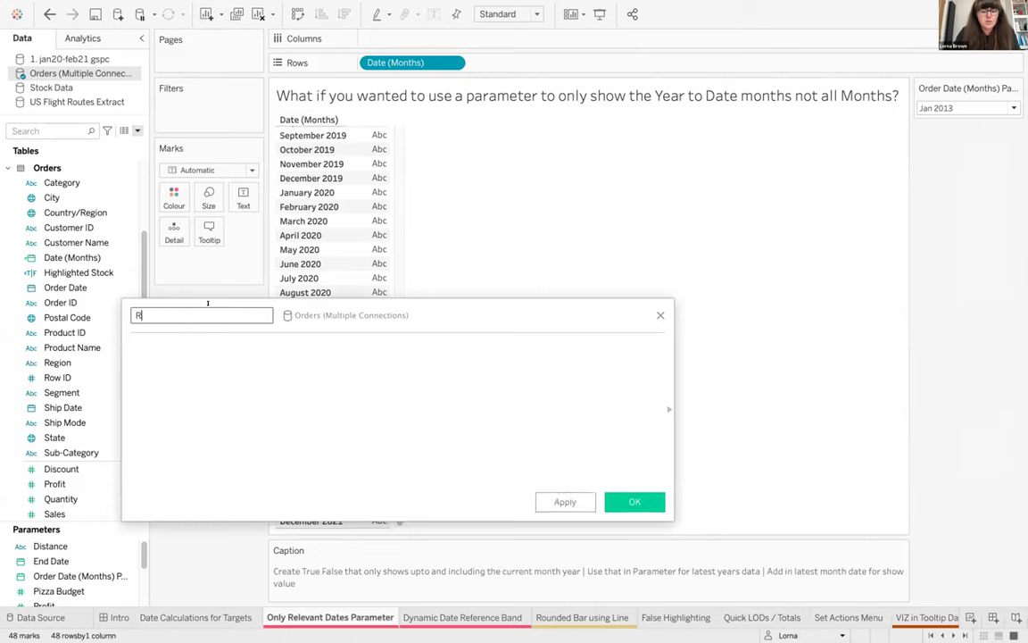
type("elevant Month D")
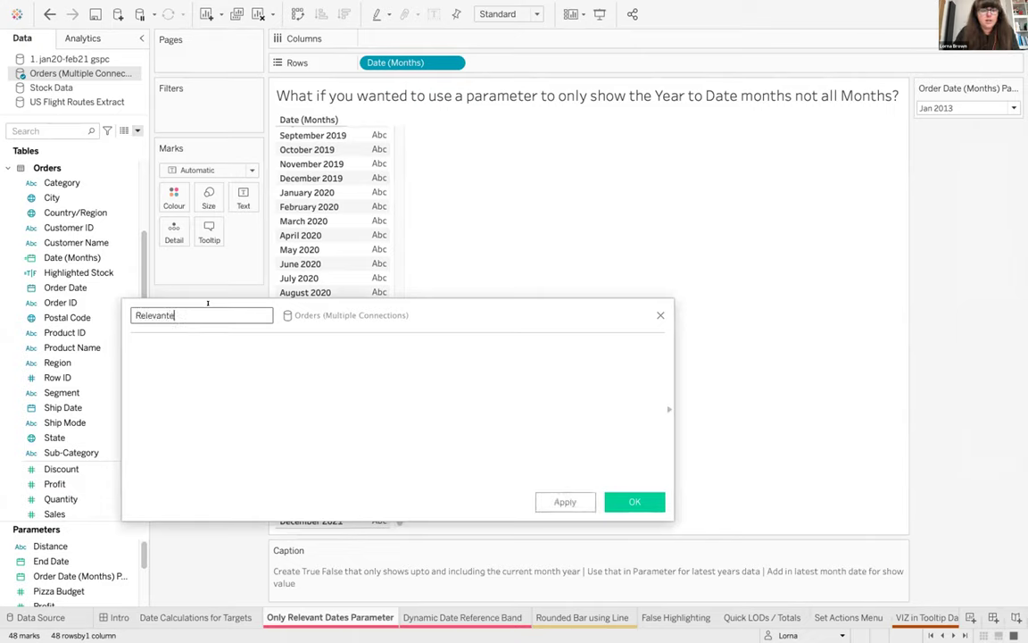
type("ates")
Check how the Date (Months) field is set up and locate the custom date option for Order Date.
left_click(82, 260)
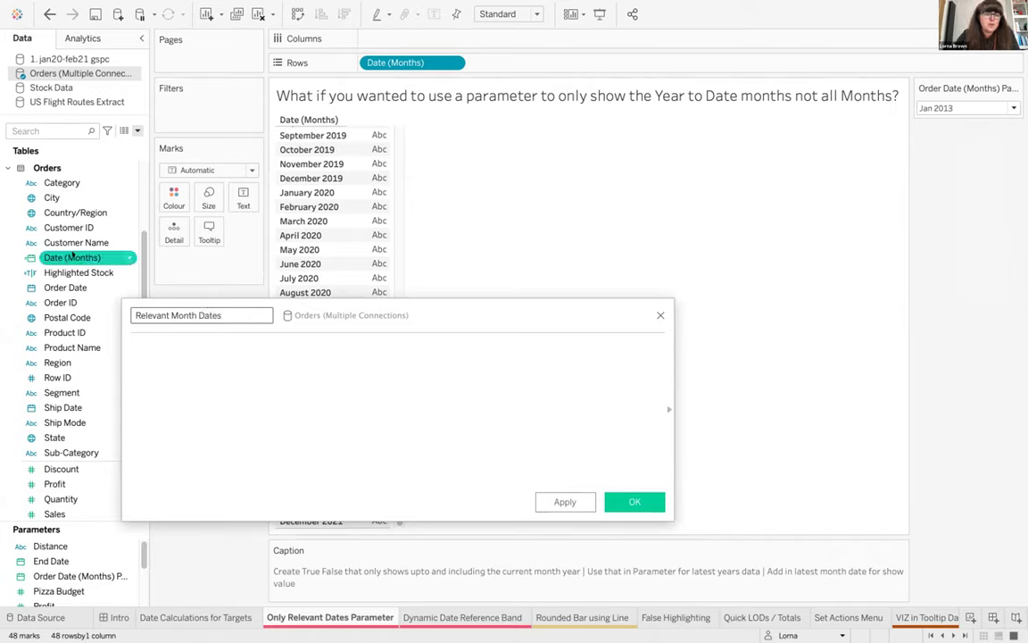
right_click(96, 256)
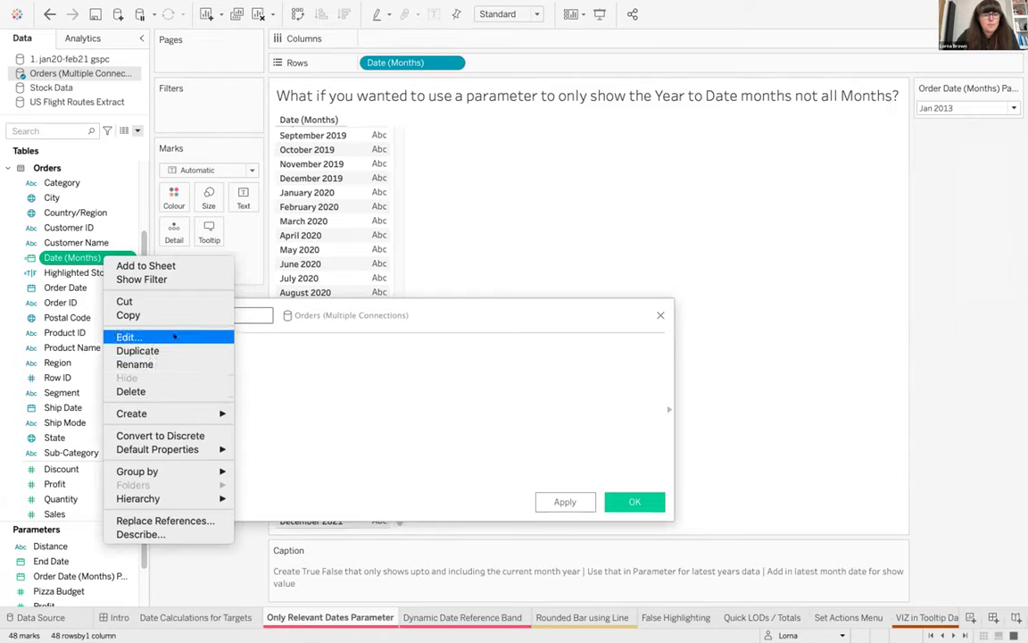
left_click(175, 336)
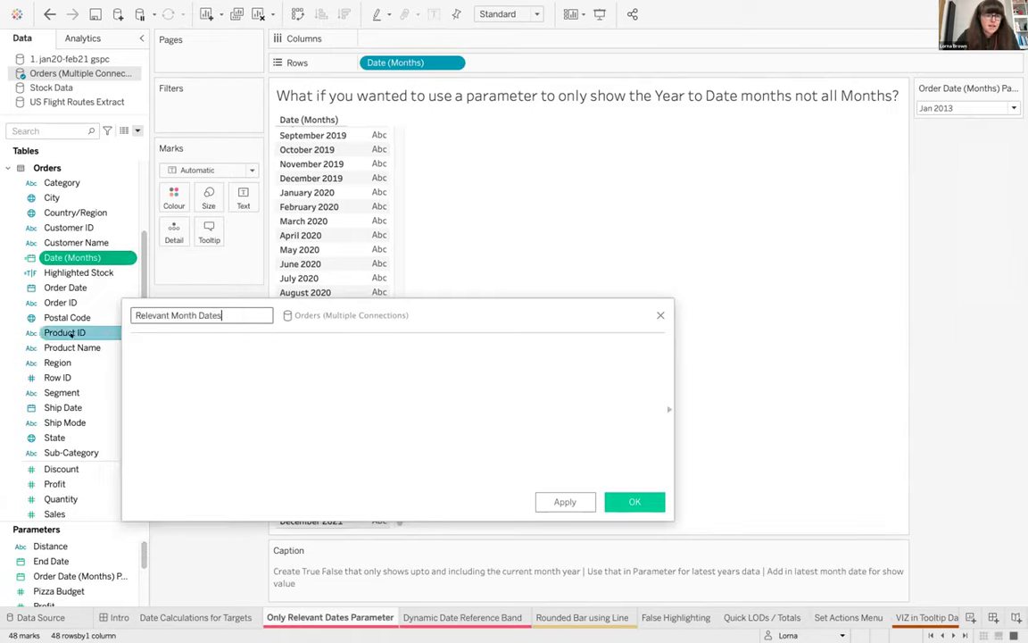
right_click(65, 287)
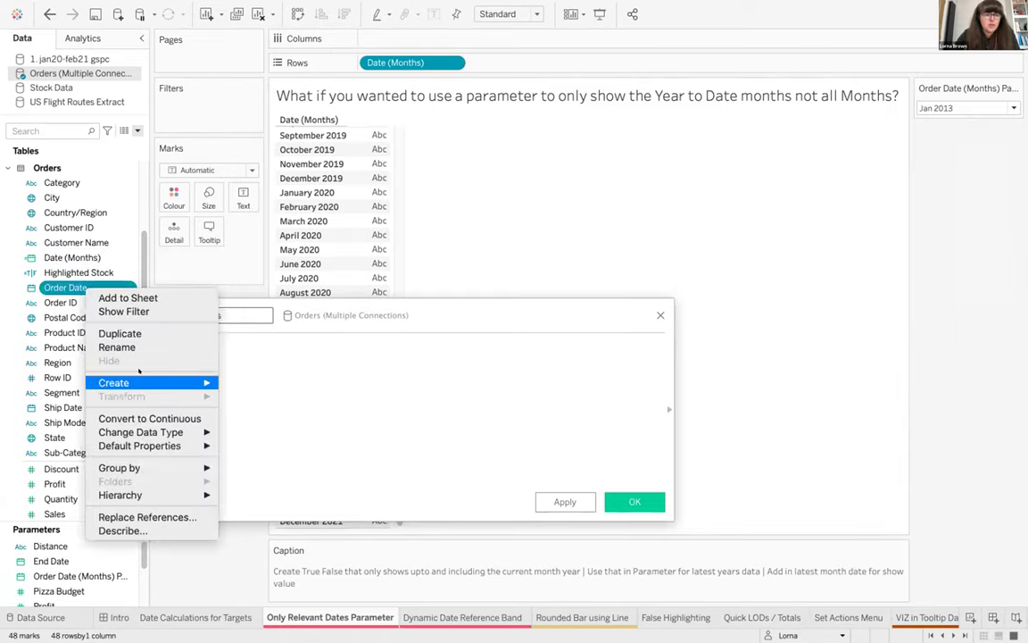
mouse_move(178, 383)
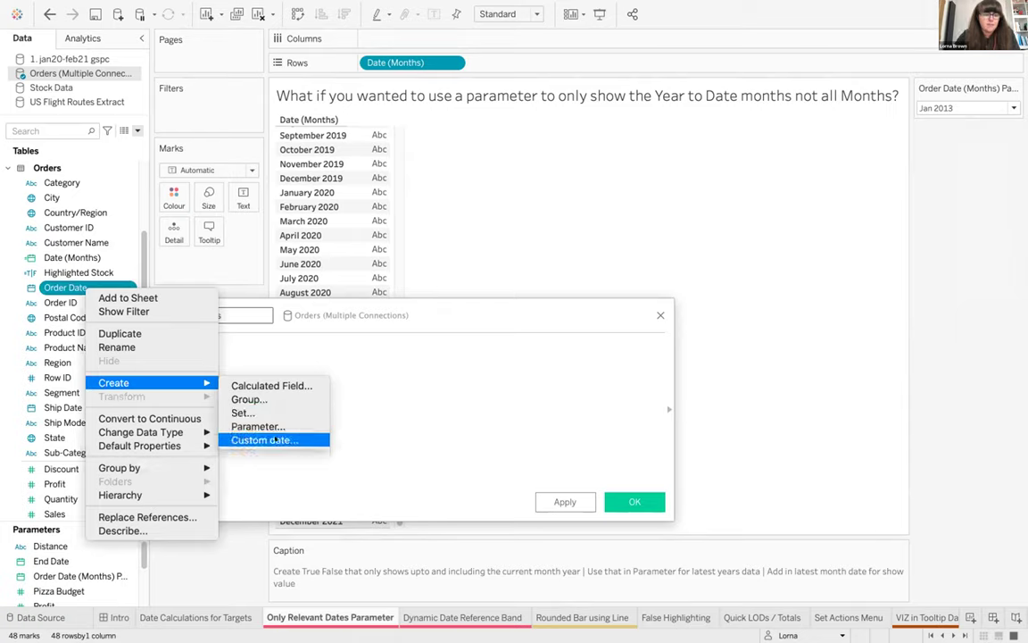
key("Escape")
Write the calculation's condition as IF YEAR([Order Date]) = YEAR(TODAY()).
left_click(217, 357)
type("IF")
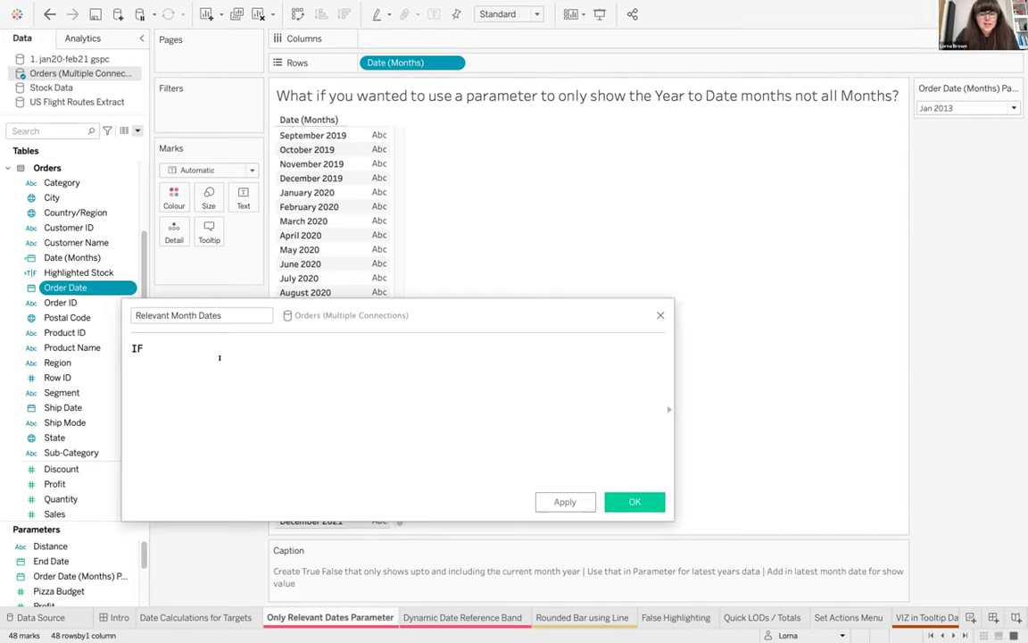
type(" y")
key("Return")
type("ord")
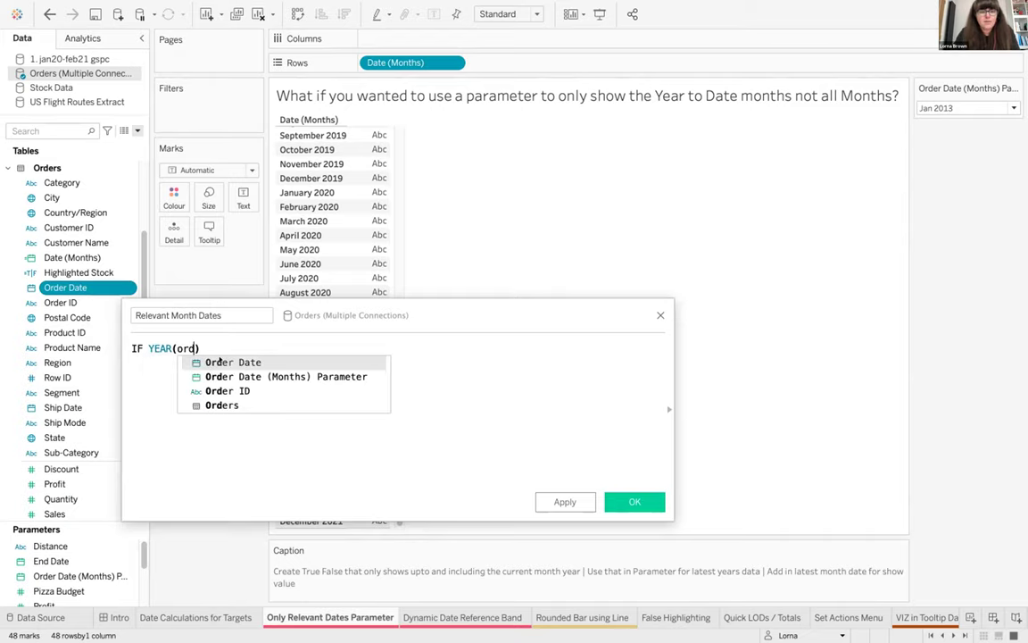
key("Return")
type("= Yea")
key("Return")
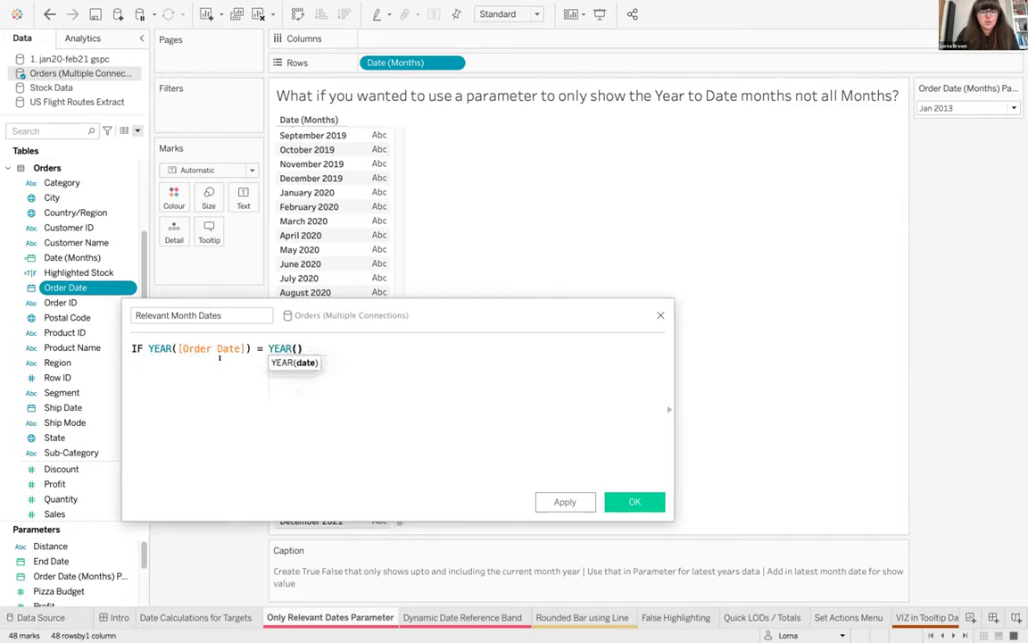
type("today")
key("Return")
key("Return")
Add a THEN clause on a new line that returns the [Date (Months)] field.
type("TEH")
key("BackSpace")
key("BackSpace")
type("HEn")
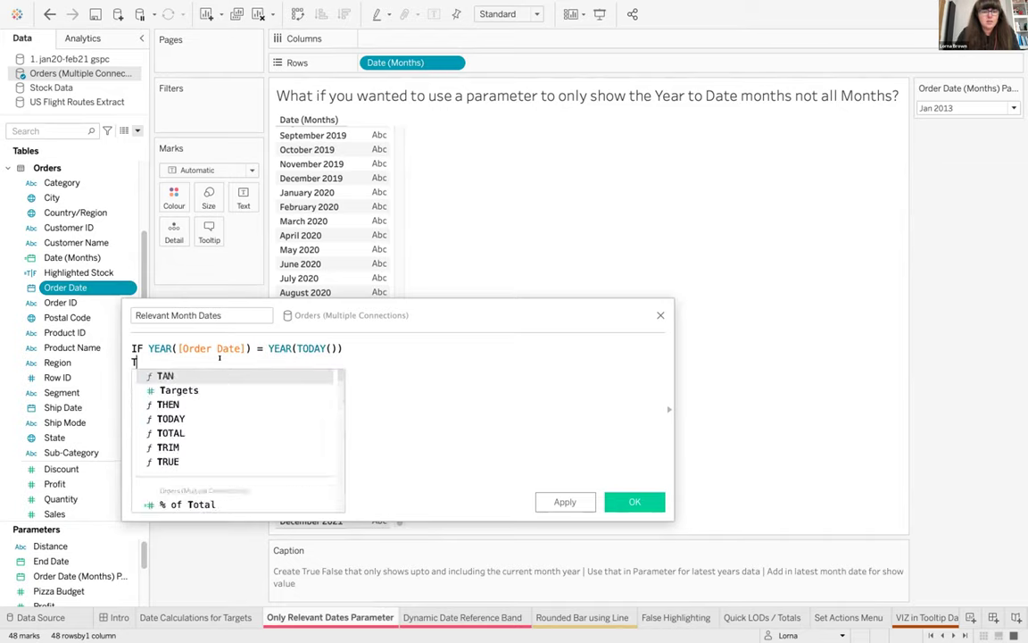
left_click_drag(395, 62, 312, 370)
type("ELSE")
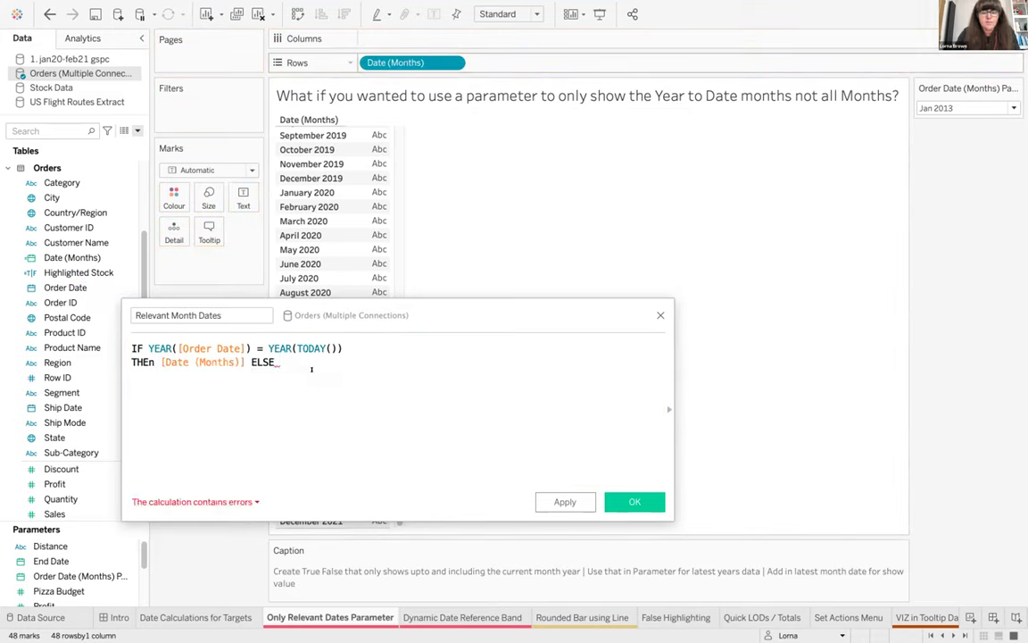
key("BackSpace")
key("BackSpace")
key("BackSpace")
key("BackSpace")
key("BackSpace")
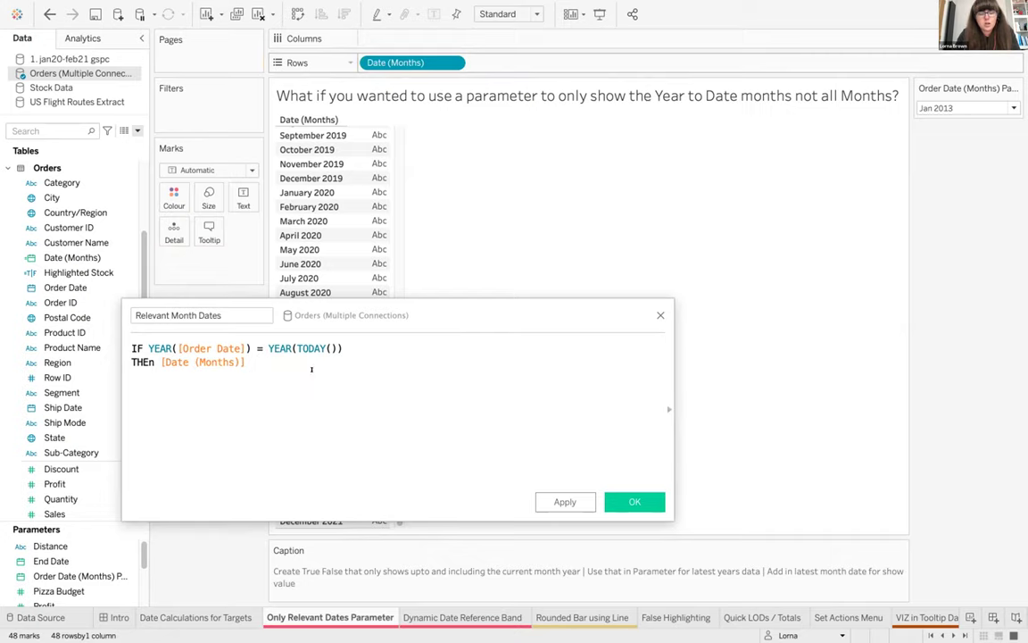
Finish the IF statement with END and save the Relevant Month Dates calculation.
type("END")
left_click(206, 392)
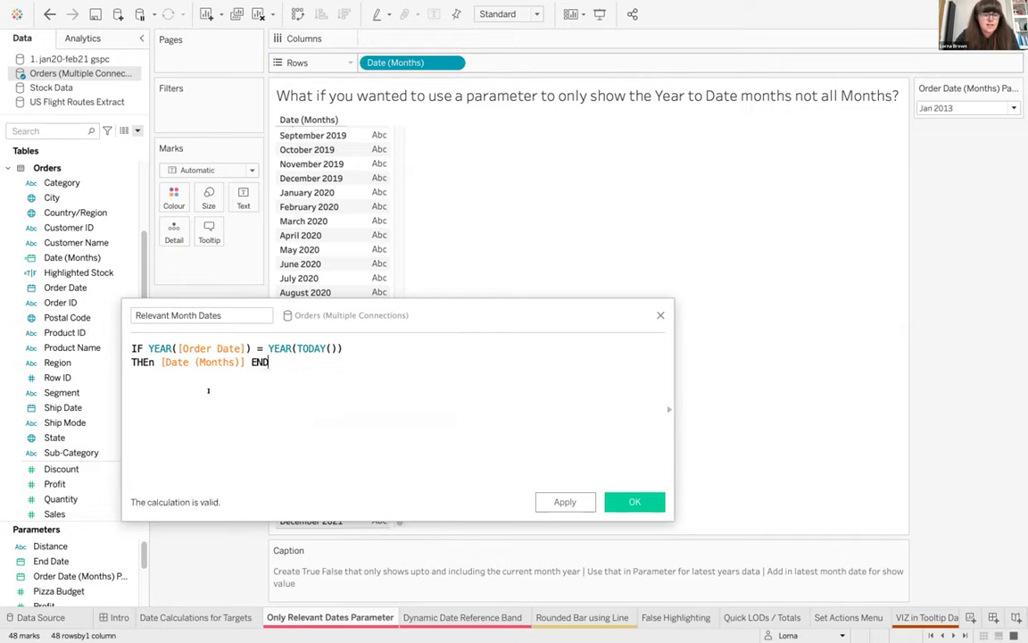
left_click(633, 502)
Add Relevant Month Dates to the rows beside Date (Months) and show it as a discrete exact date.
left_click_drag(86, 377, 473, 62)
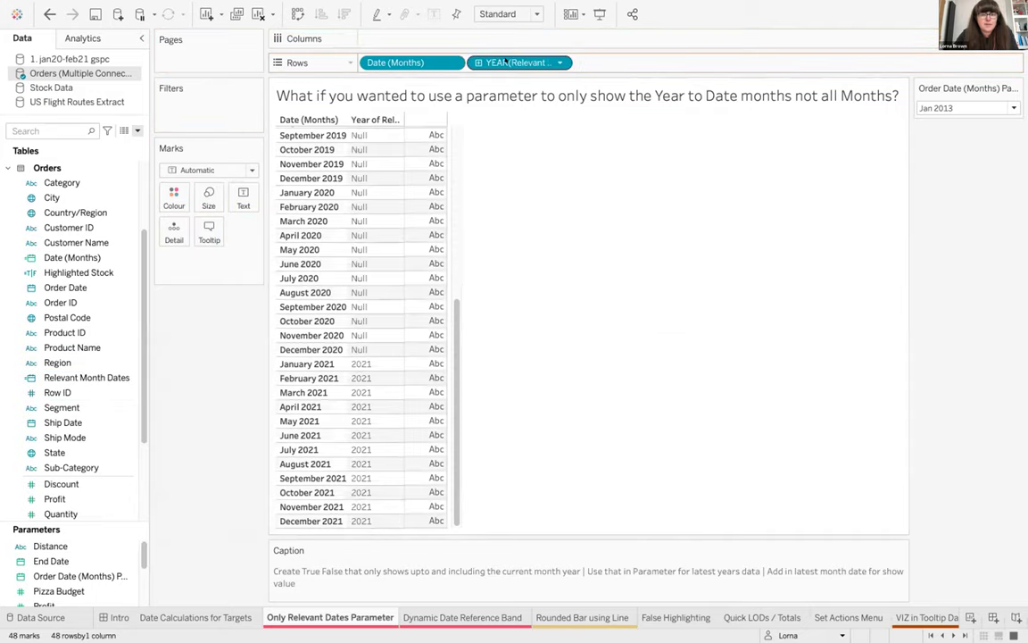
left_click(559, 63)
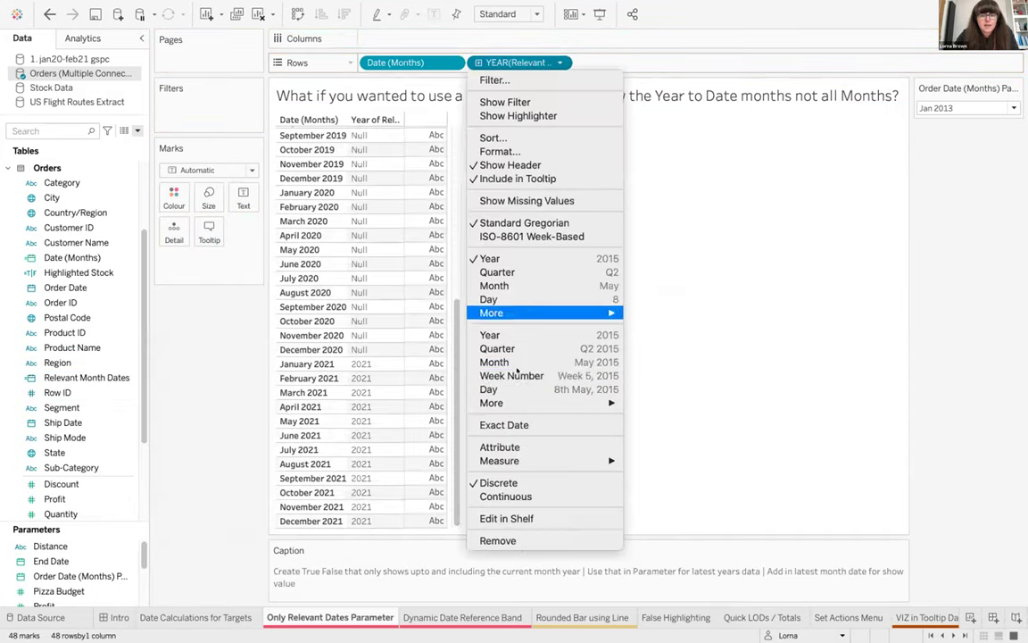
left_click(519, 421)
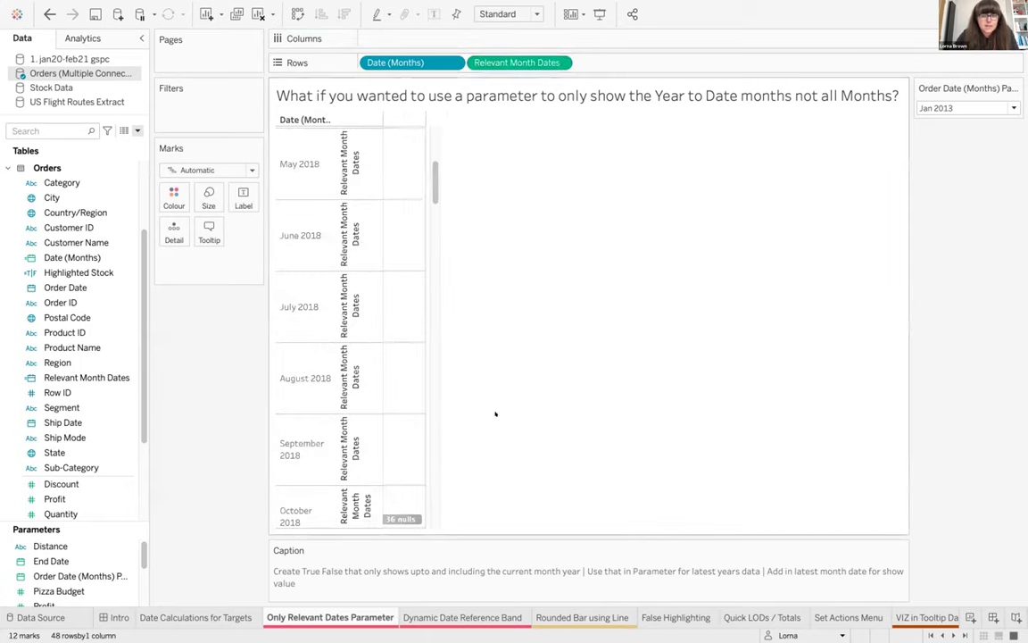
left_click(519, 62)
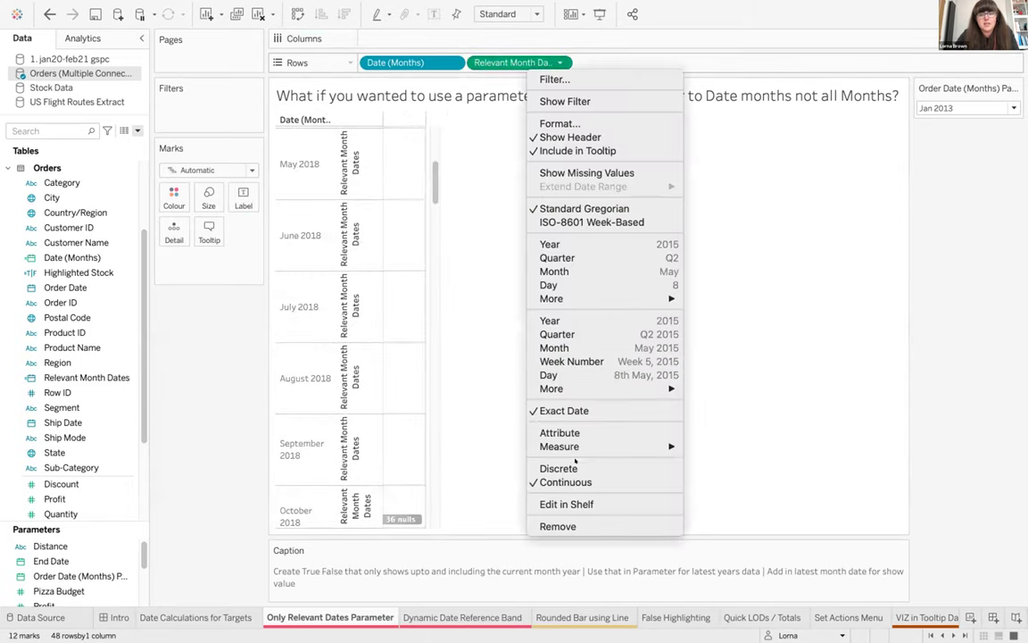
left_click(544, 468)
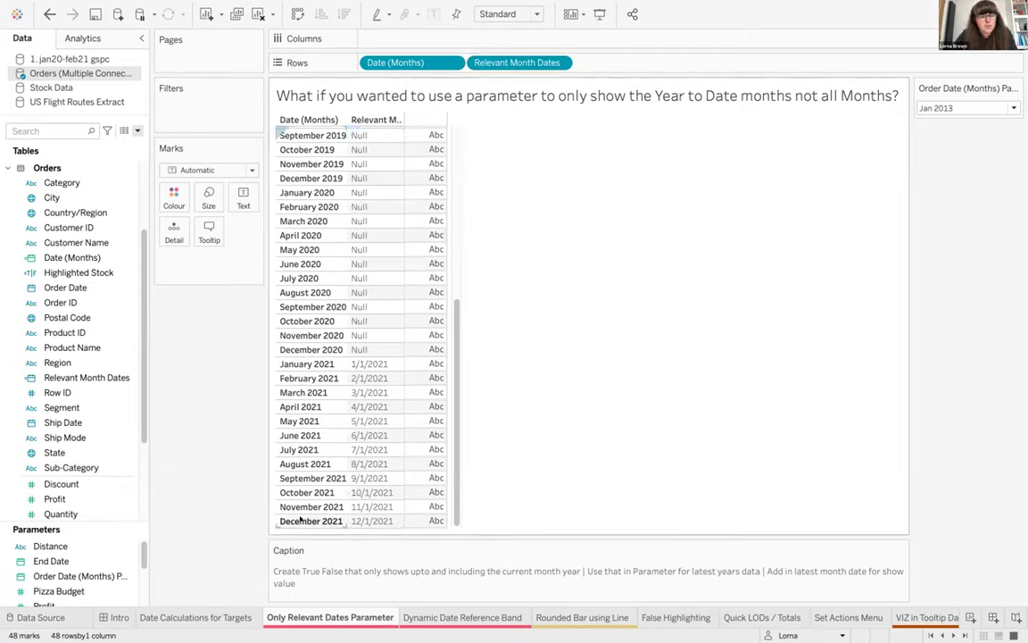
Set the Order Date (Months) Parameter's list to load from Relevant Month Dates in Orders when the workbook opens, and review the listed months.
left_click(1015, 89)
left_click(928, 102)
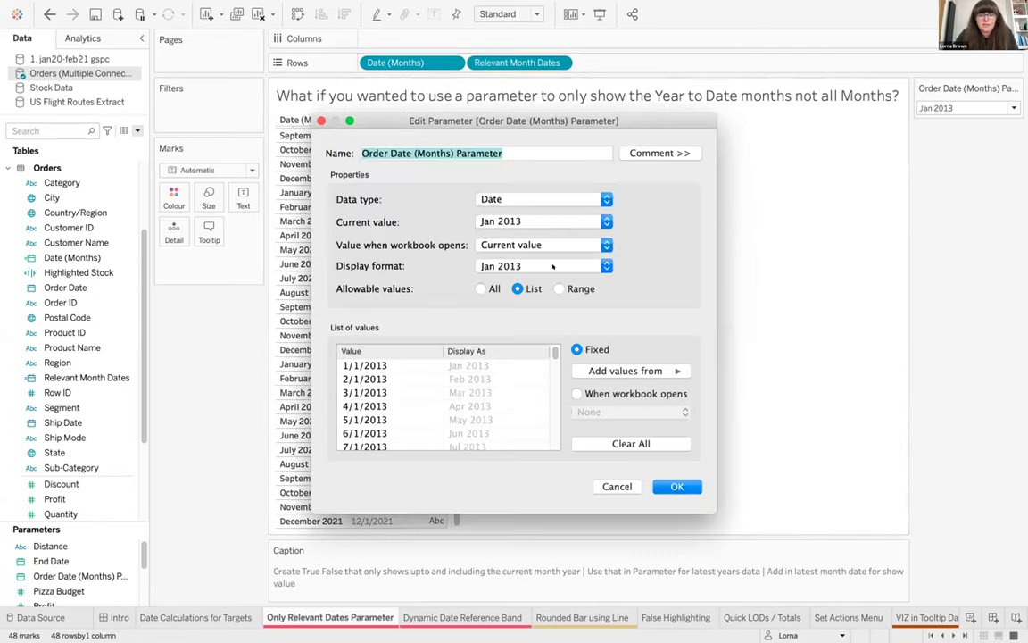
left_click(577, 394)
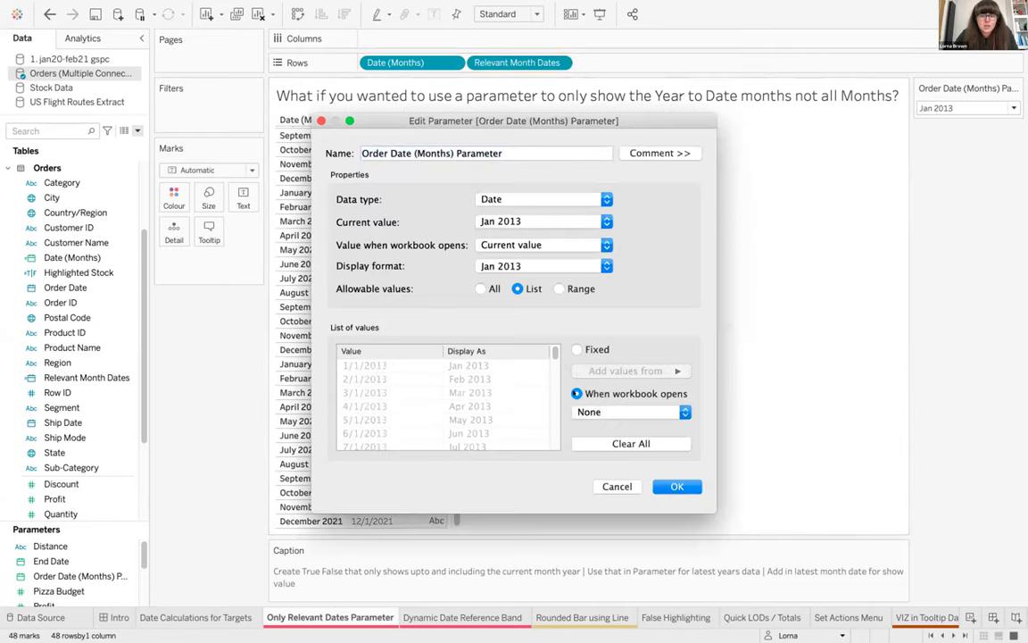
left_click(589, 411)
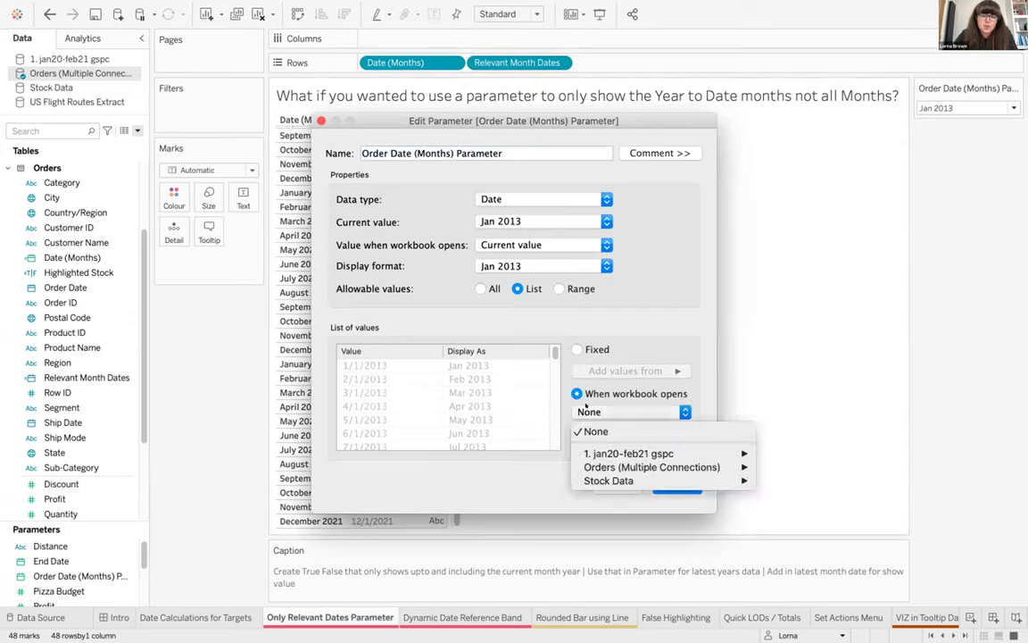
mouse_move(660, 467)
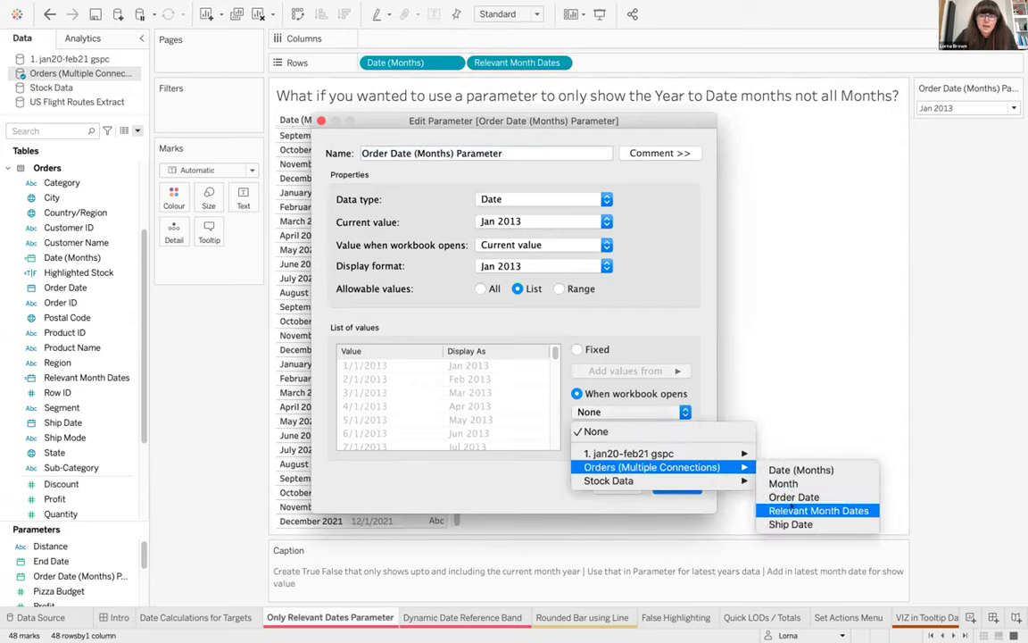
left_click(791, 509)
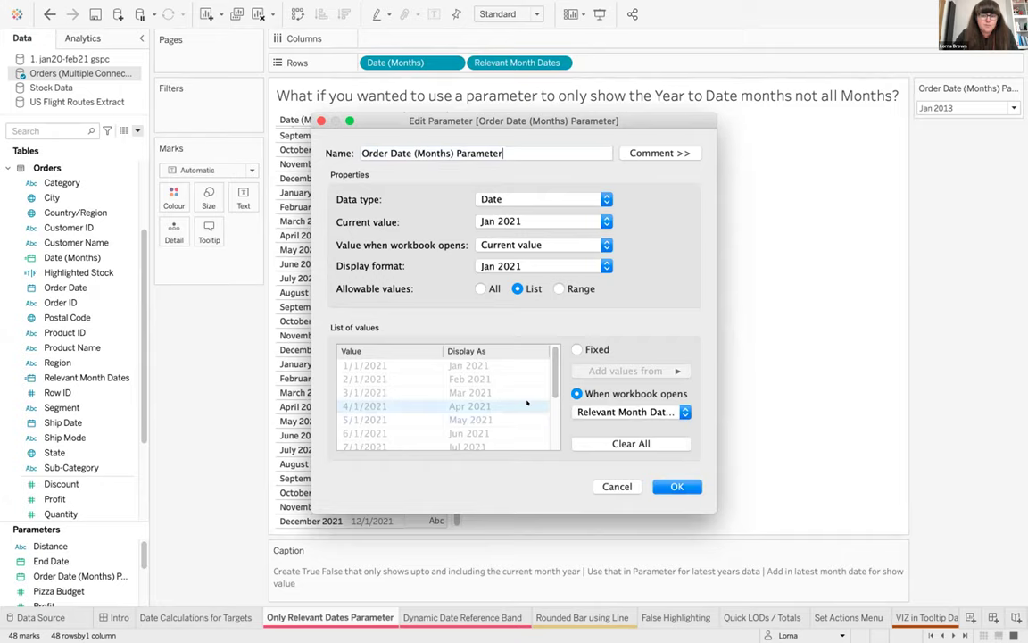
scroll(527, 403, "down", 3)
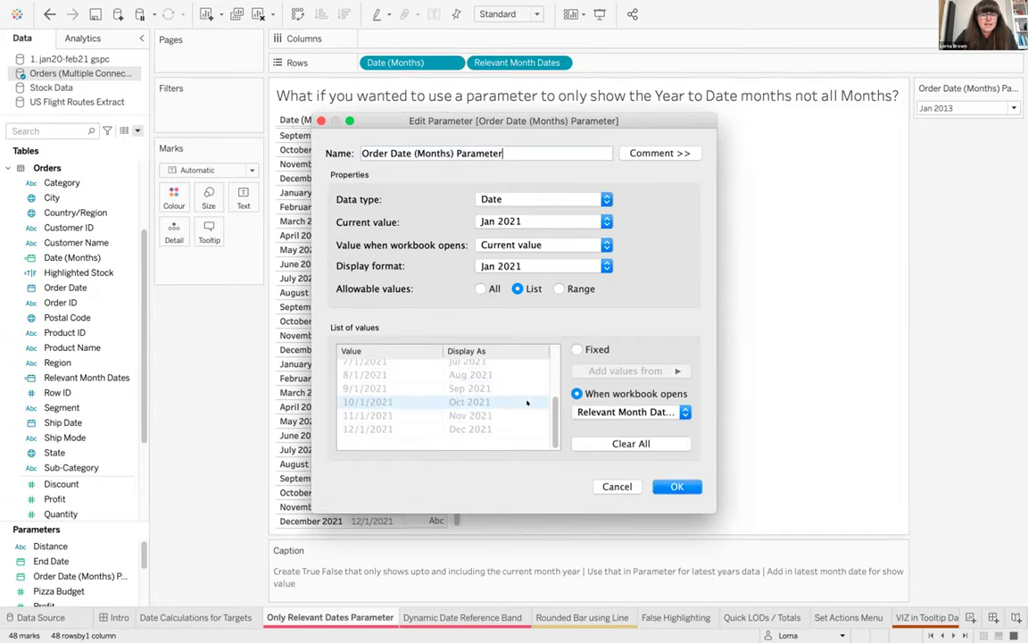
Check the start of the parameter's month list and save the Order Date (Months) Parameter changes.
scroll(527, 402, "up", 3)
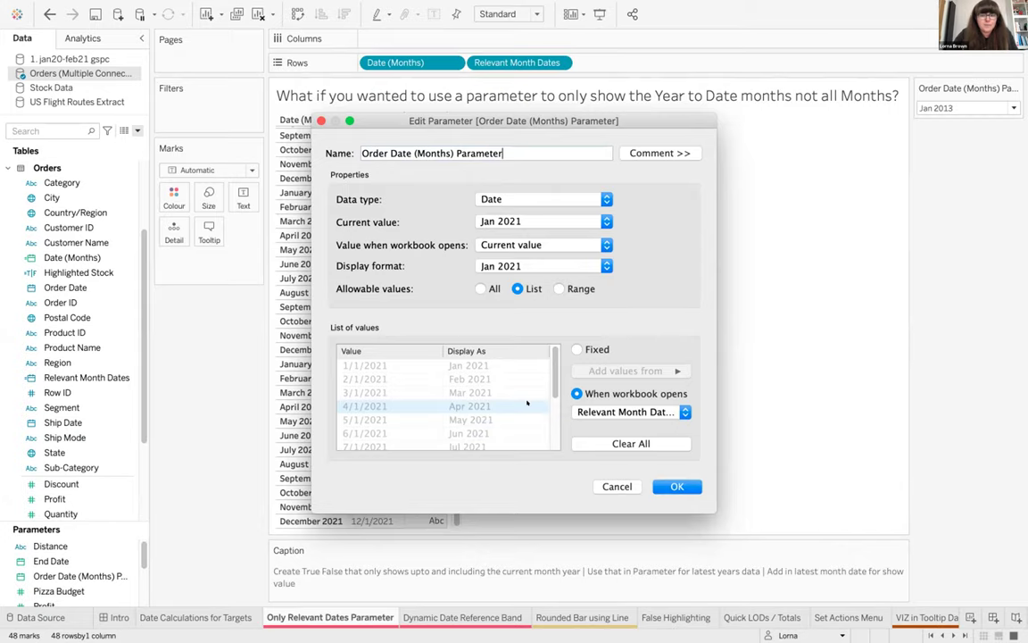
left_click(661, 484)
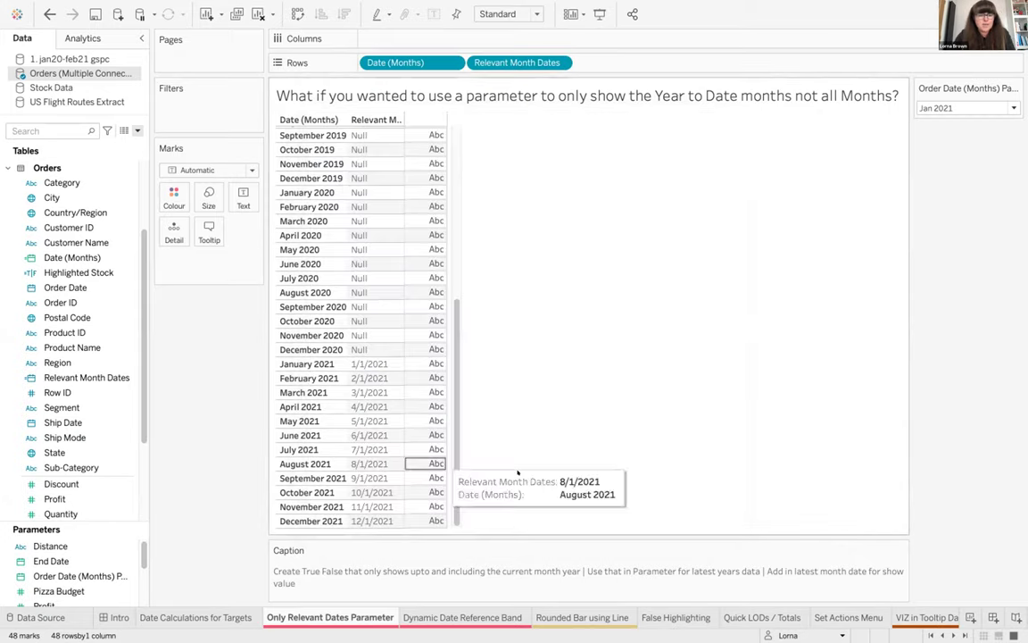
Create a calculated field named Today with the formula DATETRUNC('month',TODAY()).
left_click(136, 131)
left_click(117, 143)
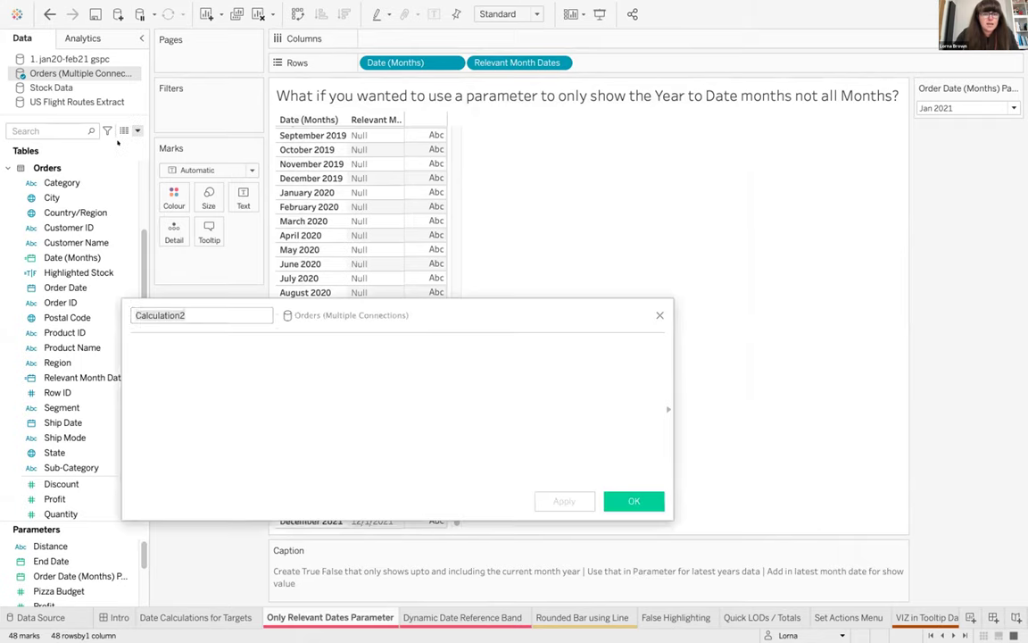
type("Today")
key("Tab")
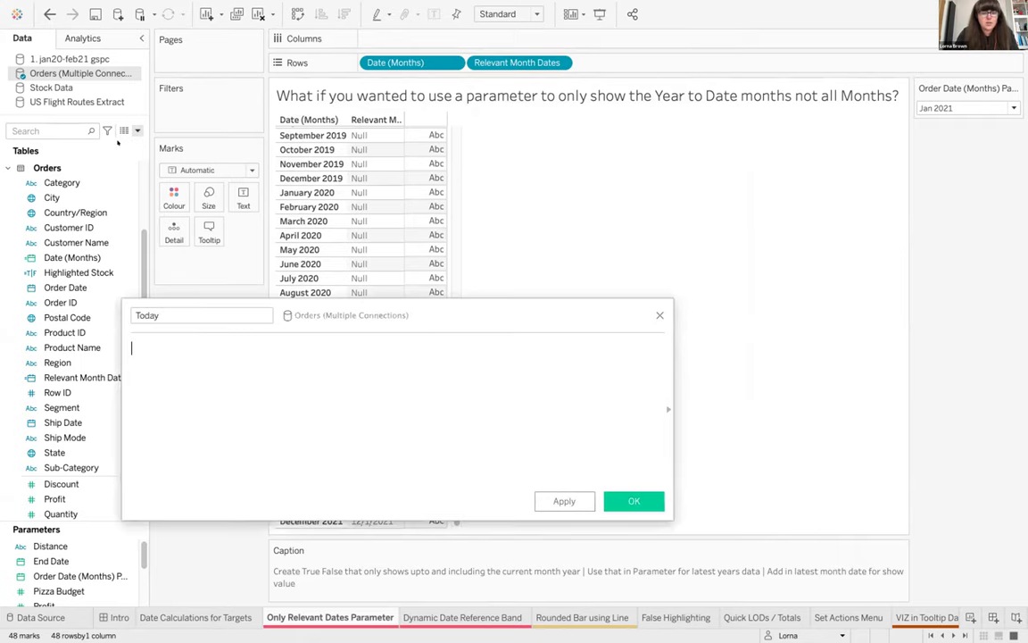
type("Datetr")
key("Return")
type("'month',tod")
key("Return")
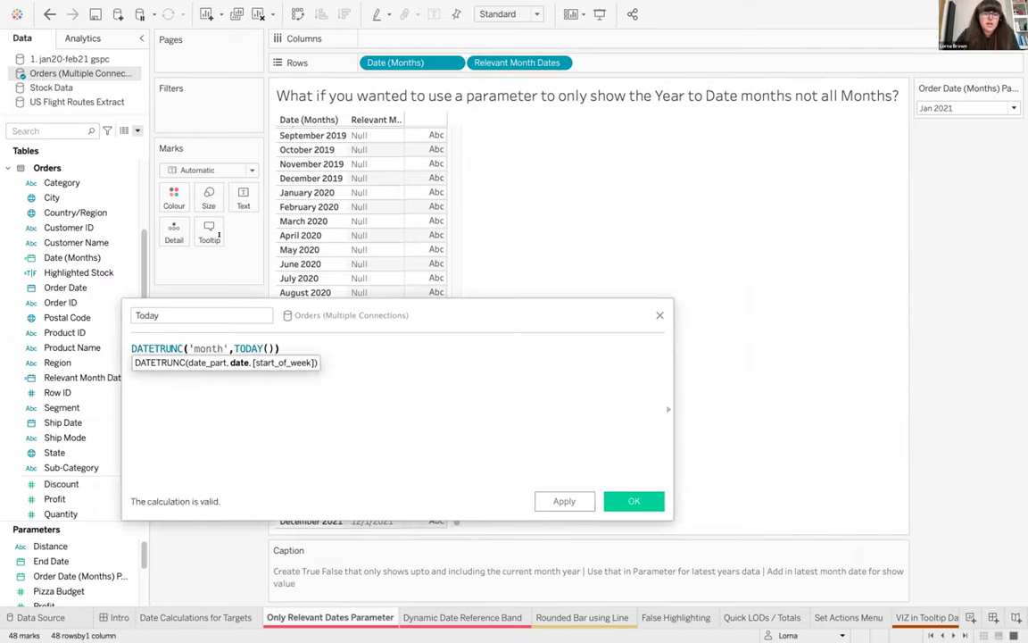
left_click(632, 501)
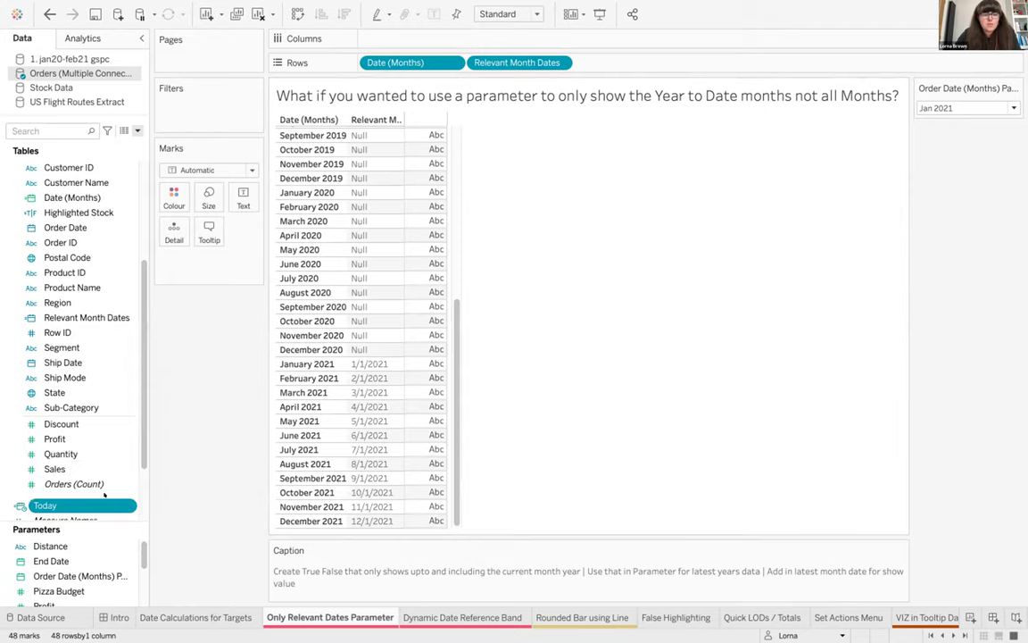
Set the Order Date (Months) Parameter's value when the workbook opens to the Today field from Orders (Multiple Connections).
left_click(1016, 87)
left_click(924, 102)
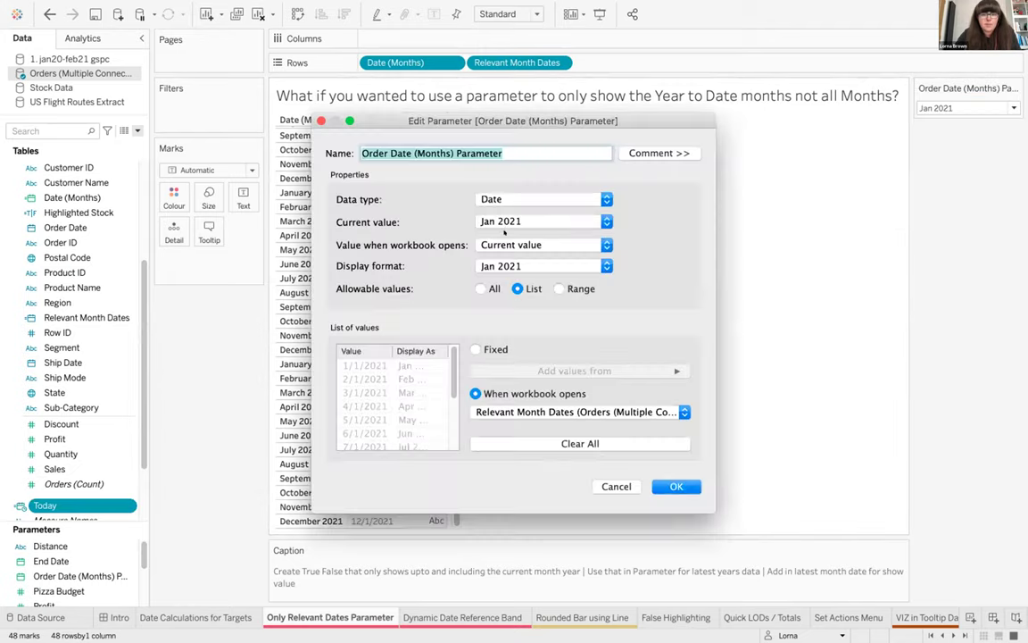
left_click(505, 244)
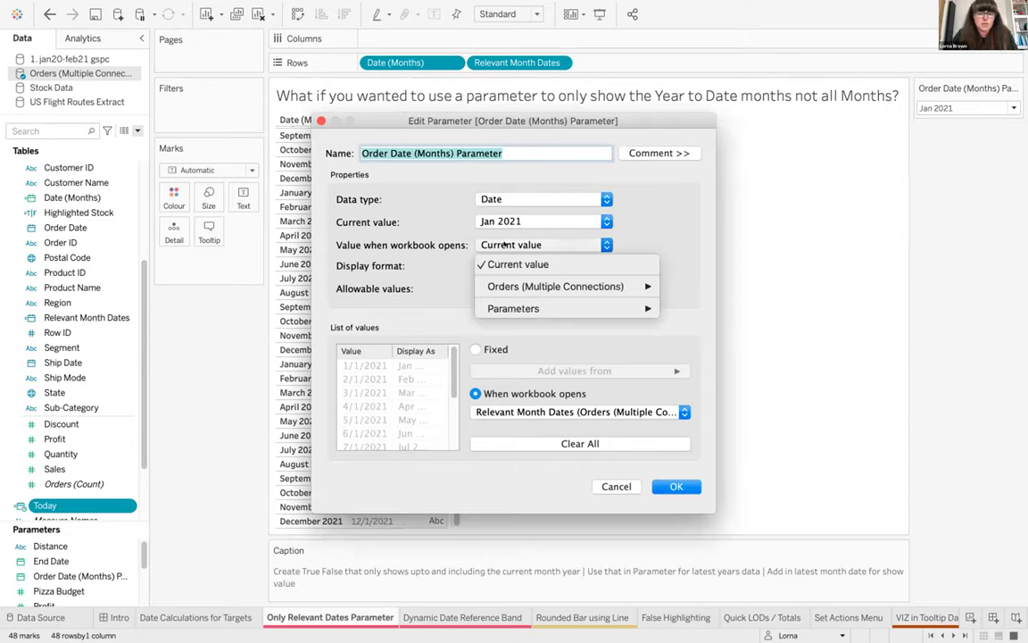
mouse_move(518, 279)
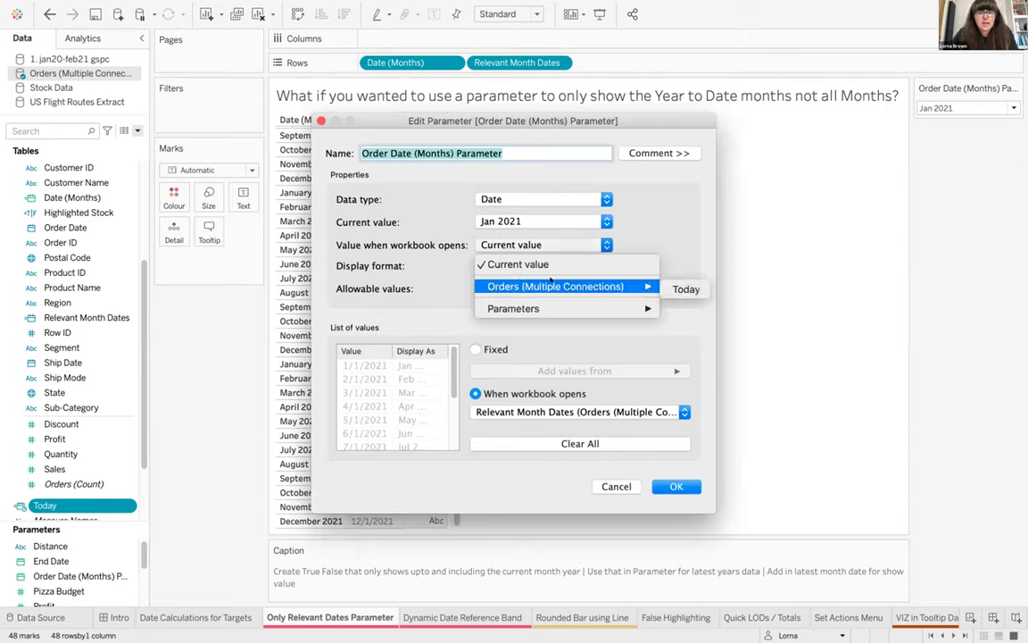
left_click(686, 288)
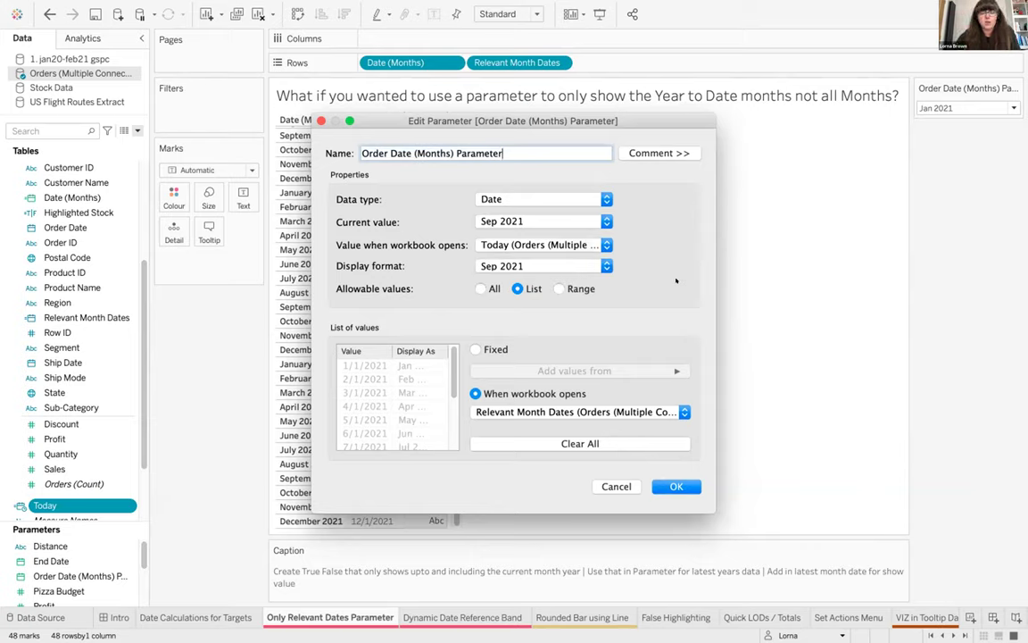
left_click(668, 483)
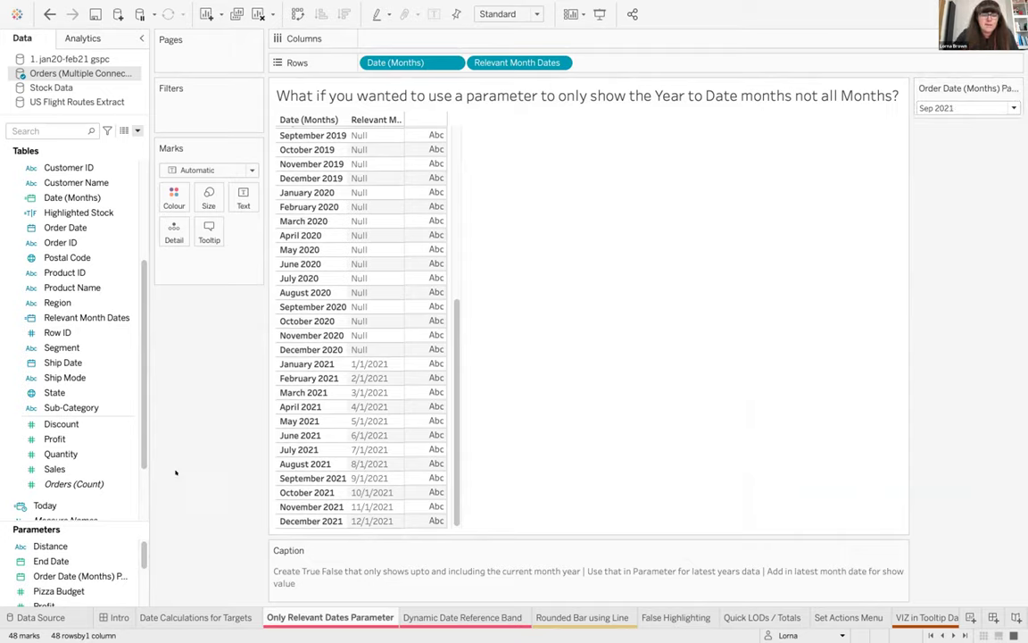
left_click(85, 506)
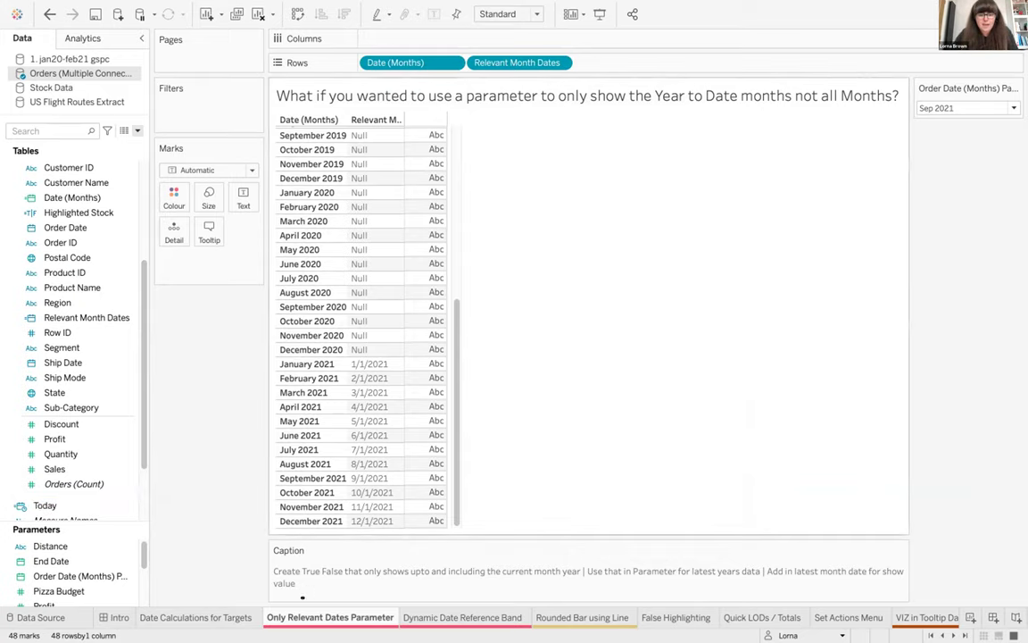
Switch to the Dynamic Date Reference Band sheet and try selecting a range of points on its sales line.
left_click(461, 615)
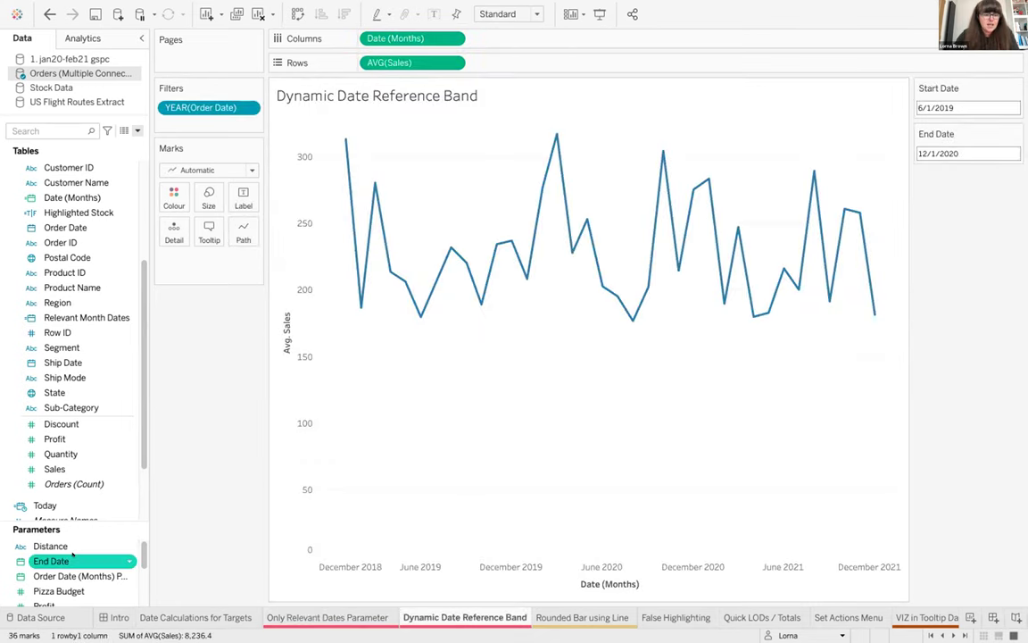
scroll(67, 559, "down", 1)
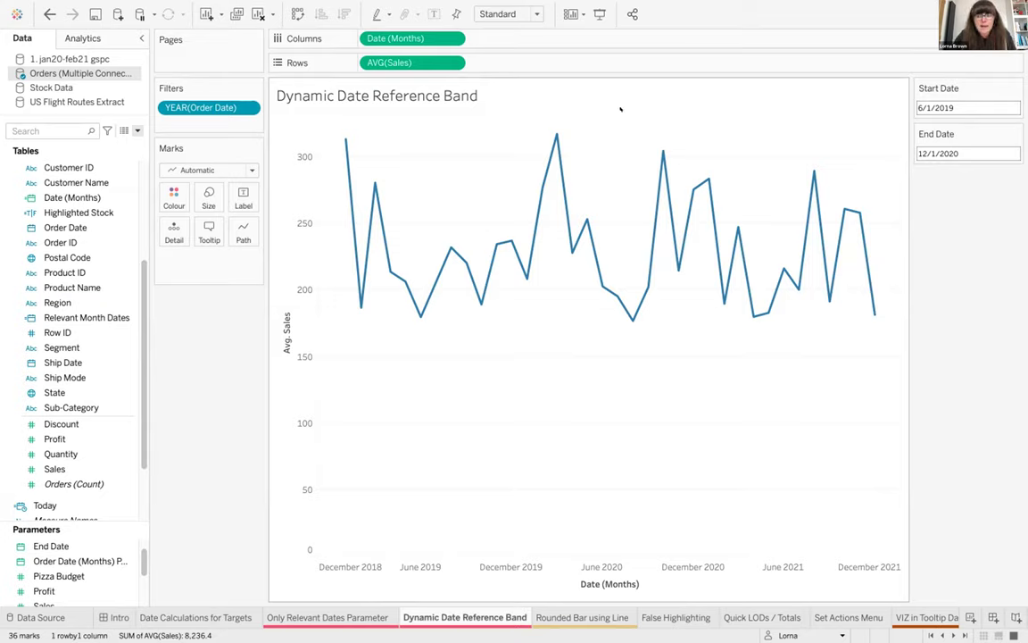
left_click_drag(641, 118, 792, 314)
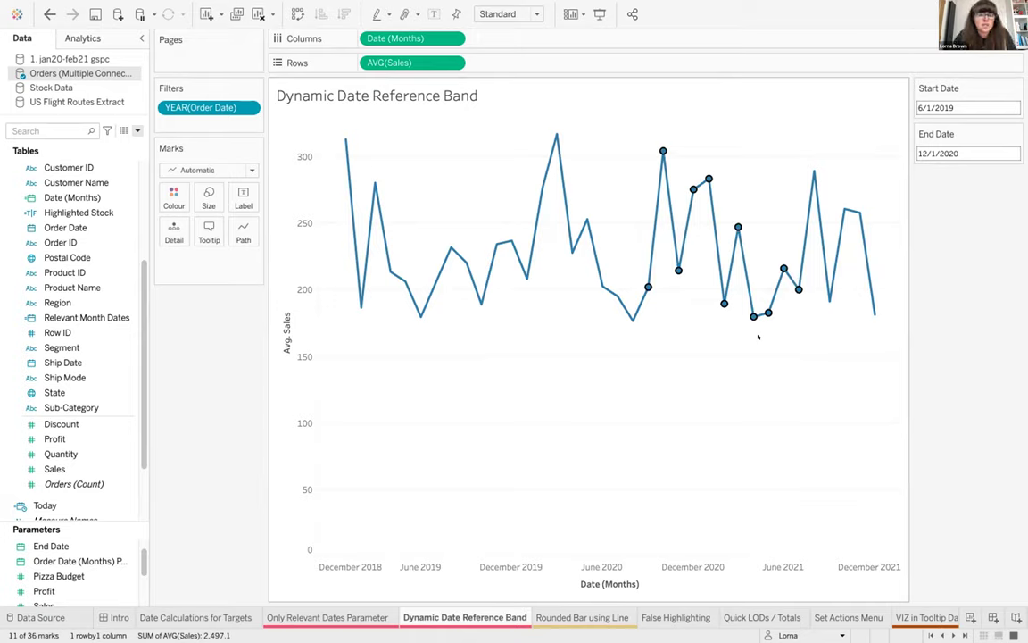
left_click(666, 426)
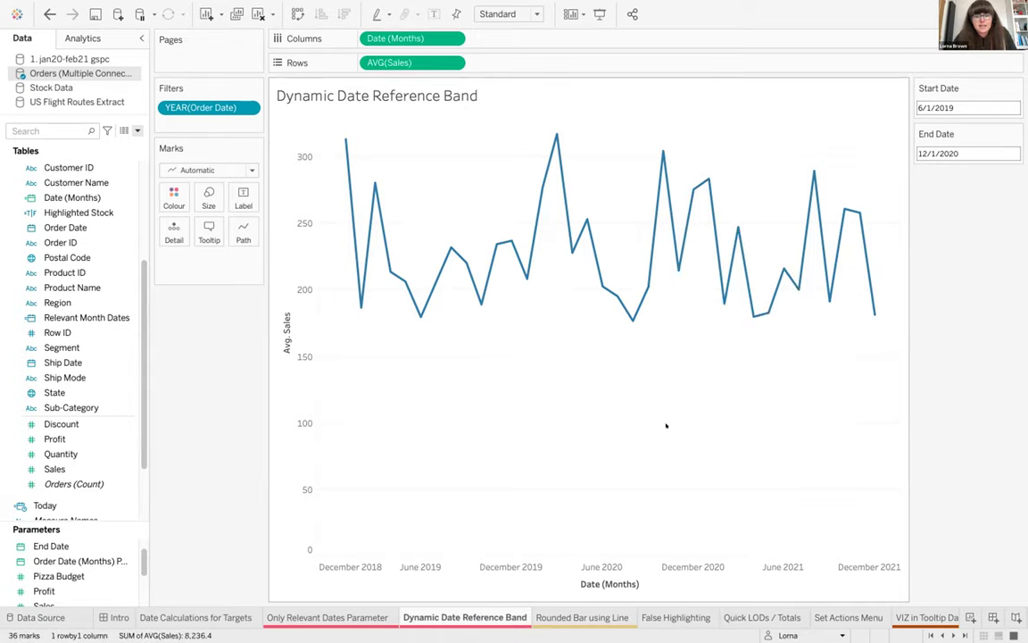
Add a per-pane reference band to the Date (Months) axis, running from the Start Date parameter to the End Date parameter.
right_click(510, 572)
left_click(531, 621)
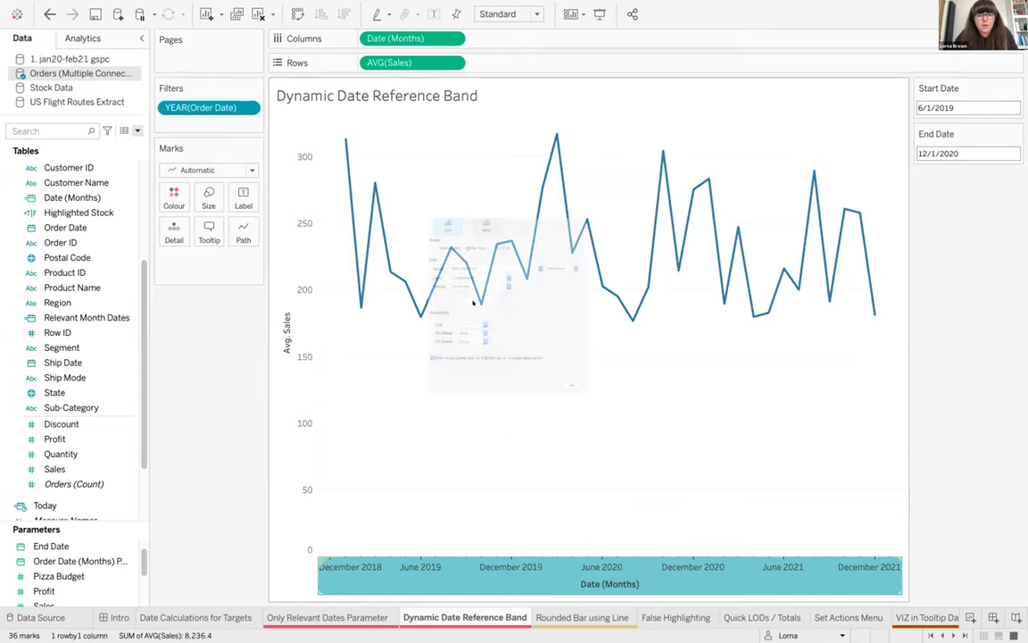
left_click(419, 231)
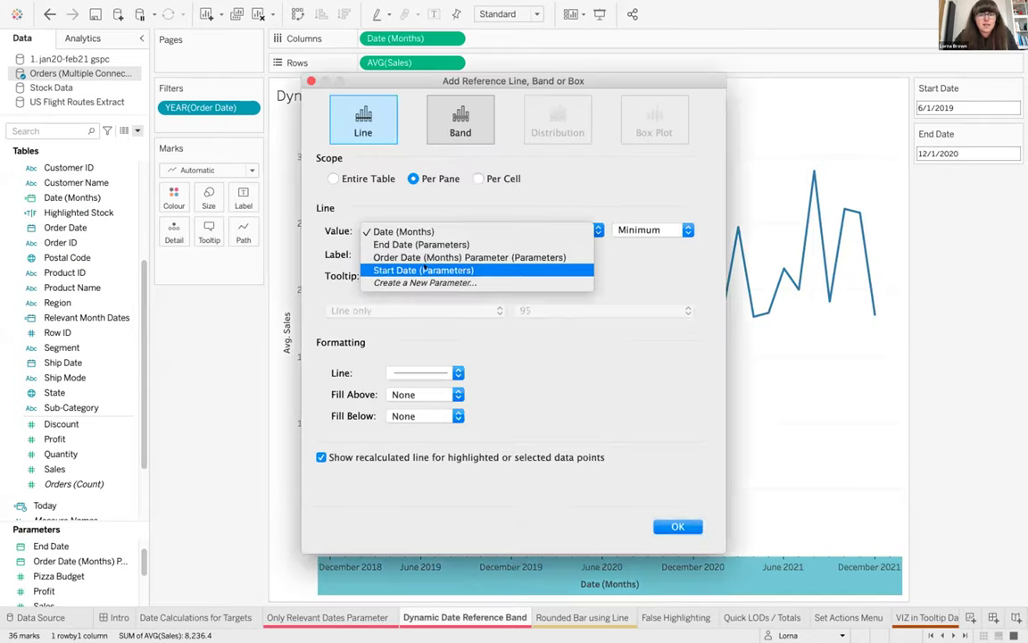
key("Escape")
left_click(460, 121)
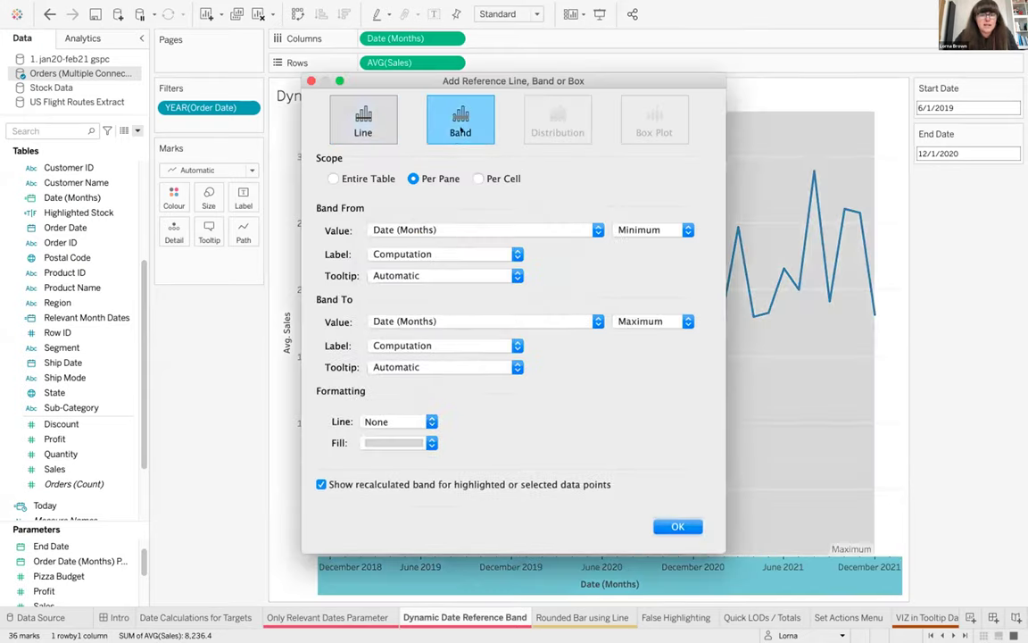
left_click(429, 230)
left_click(419, 270)
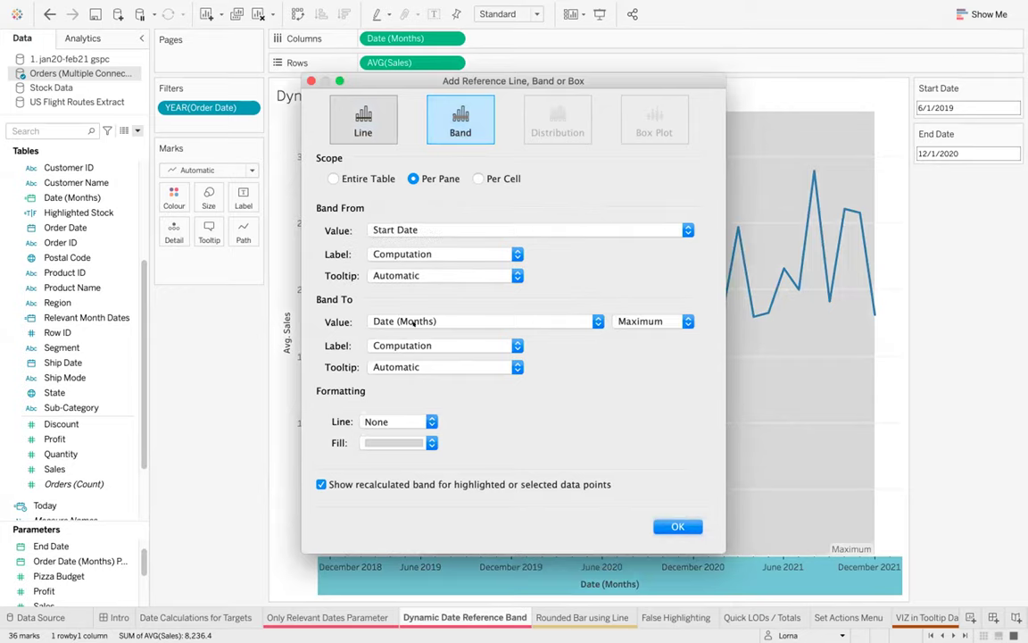
left_click(416, 323)
left_click(419, 336)
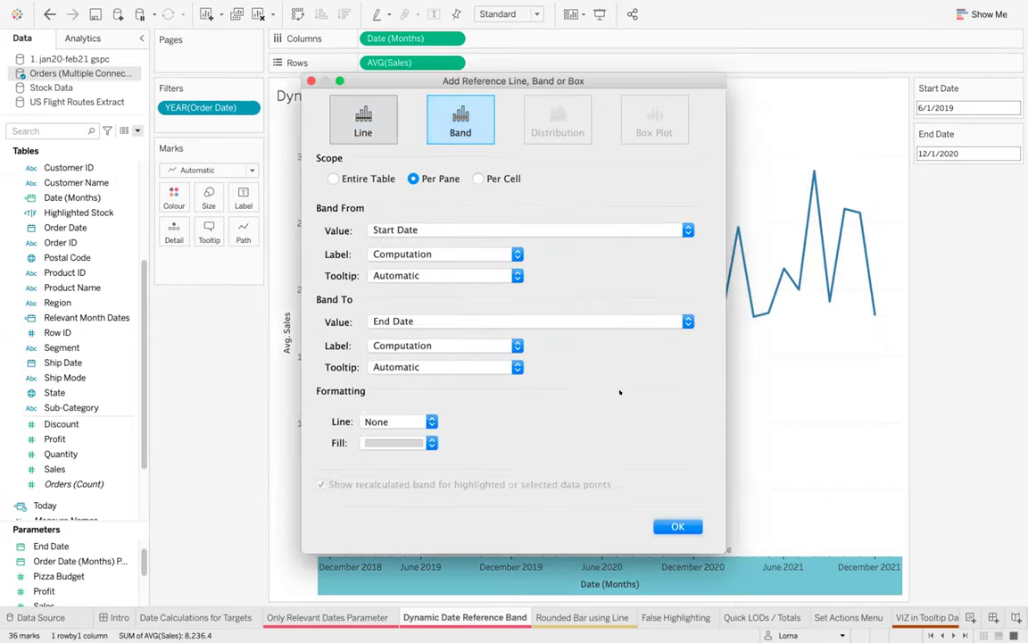
left_click(677, 526)
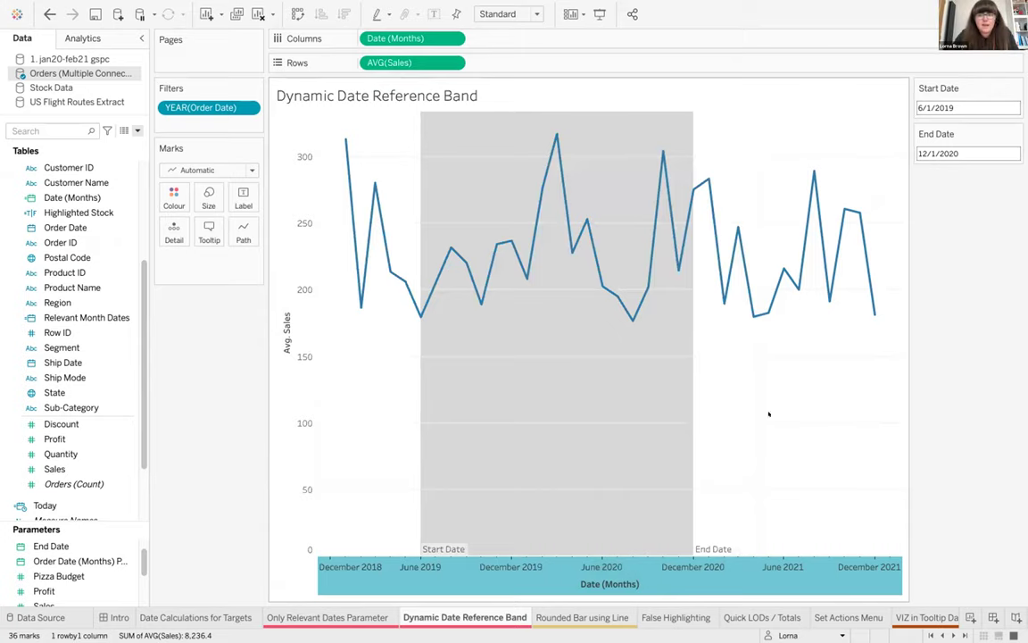
left_click(961, 97)
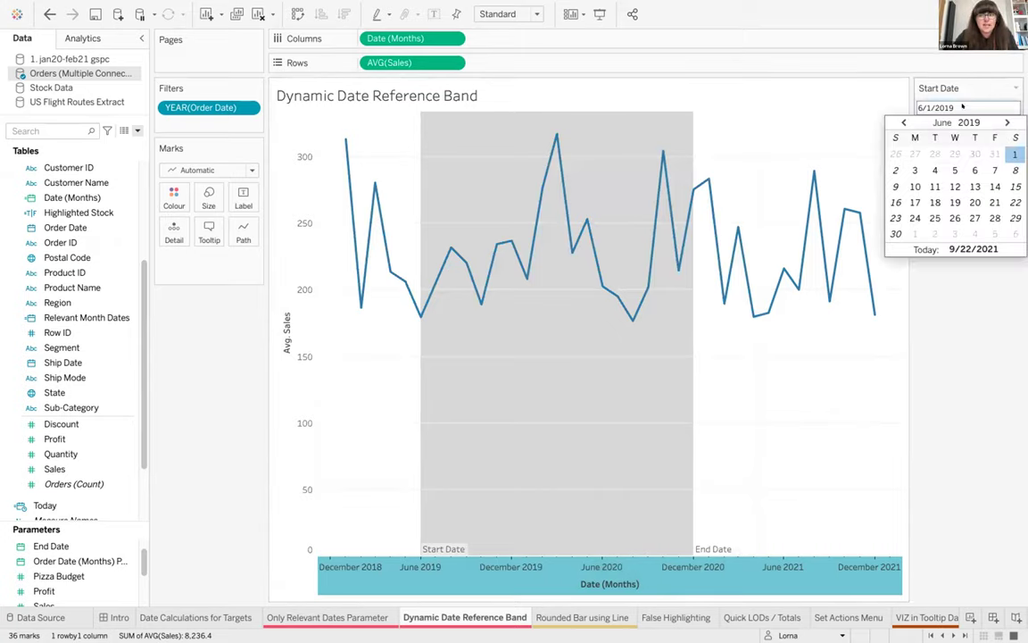
left_click(791, 119)
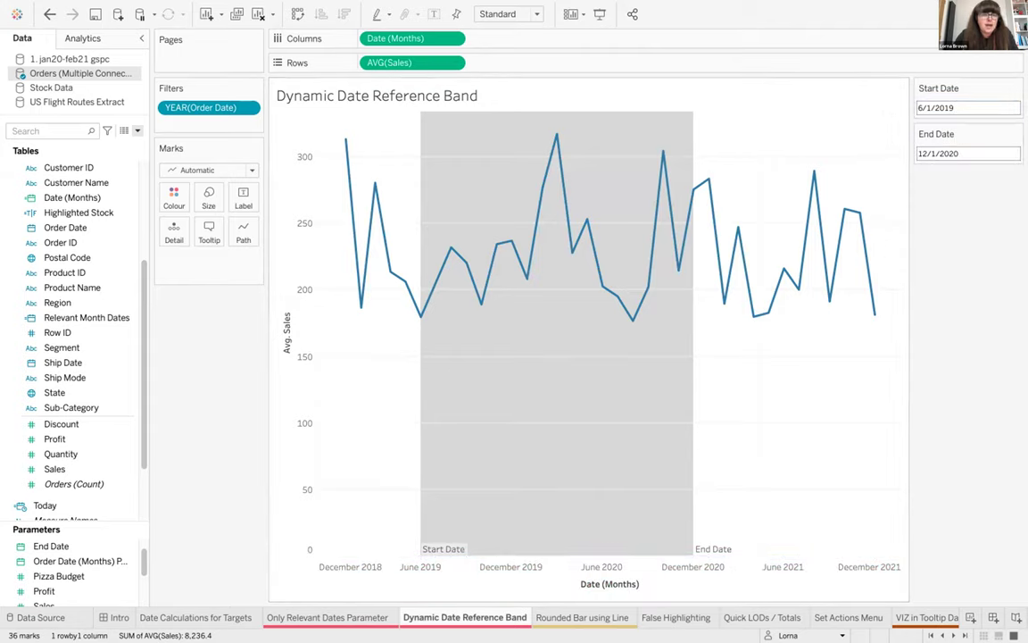
Remove the existing Start and End actions from the worksheet's actions.
left_click(179, 7)
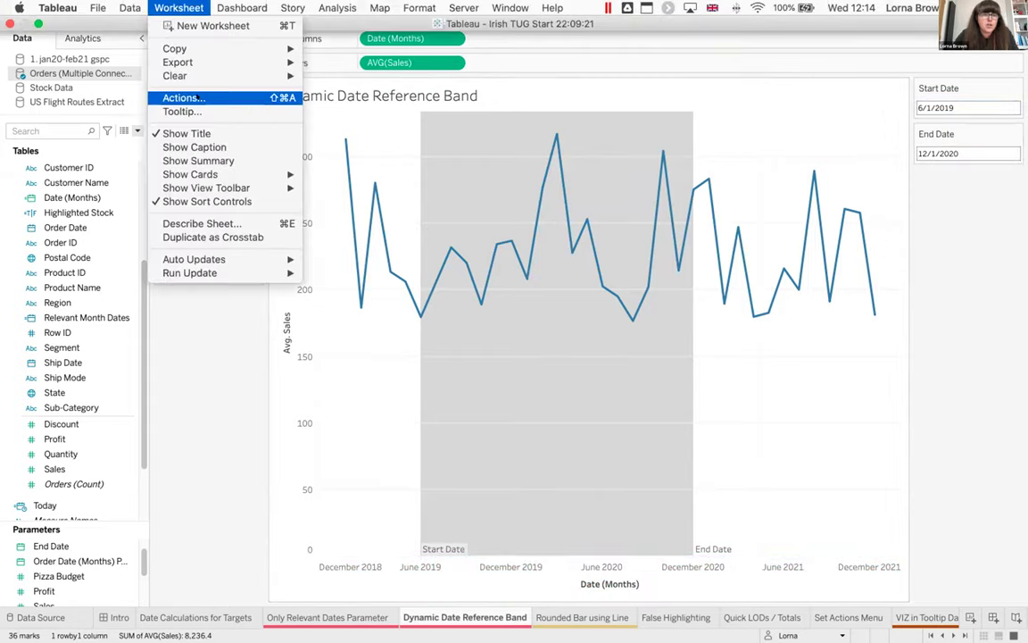
left_click(183, 98)
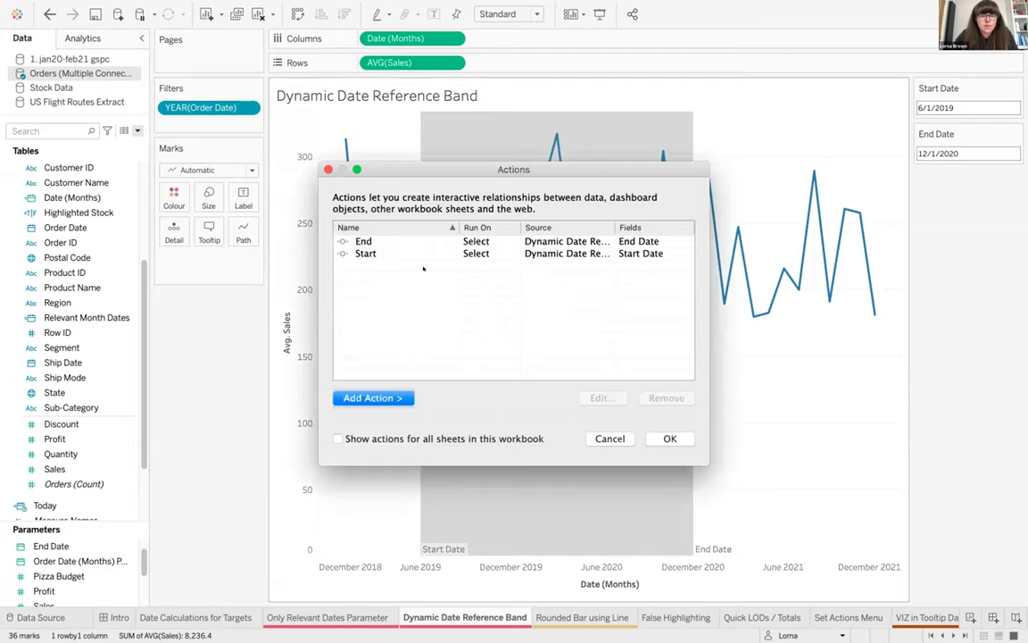
left_click(413, 243)
key("Down")
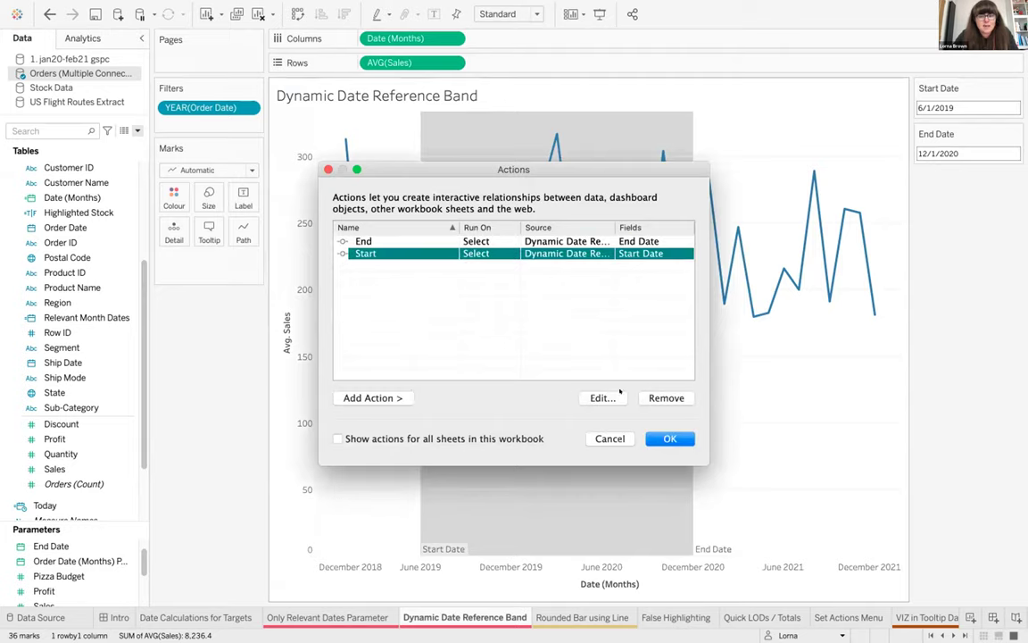
left_click(666, 396)
left_click(437, 241)
left_click(663, 397)
Add a change parameter action with Dynamic Date Reference Band as its source sheet and Start Date as its target parameter.
left_click(399, 395)
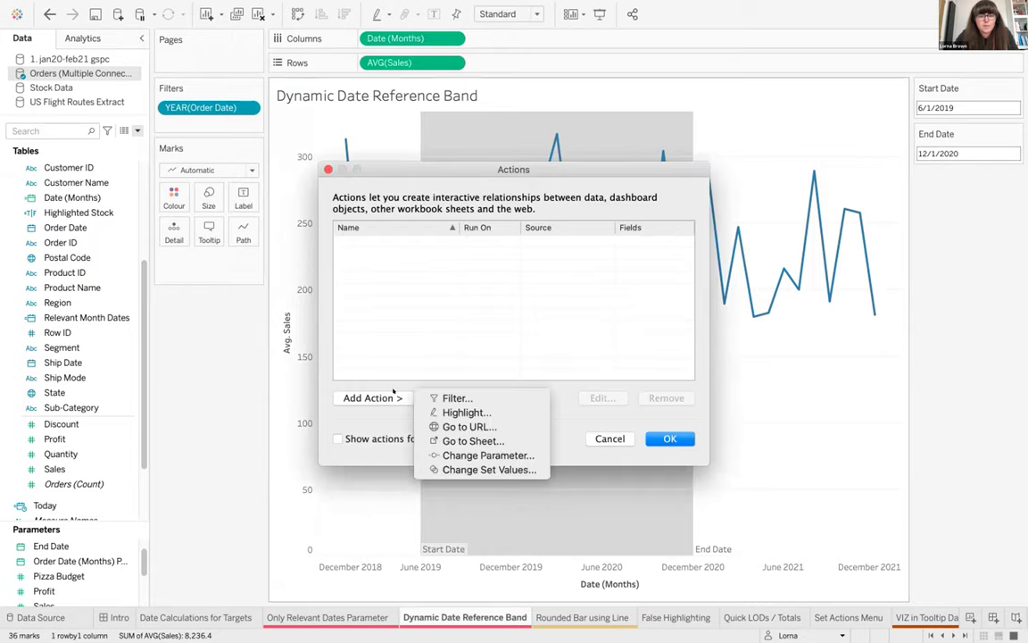
left_click(473, 449)
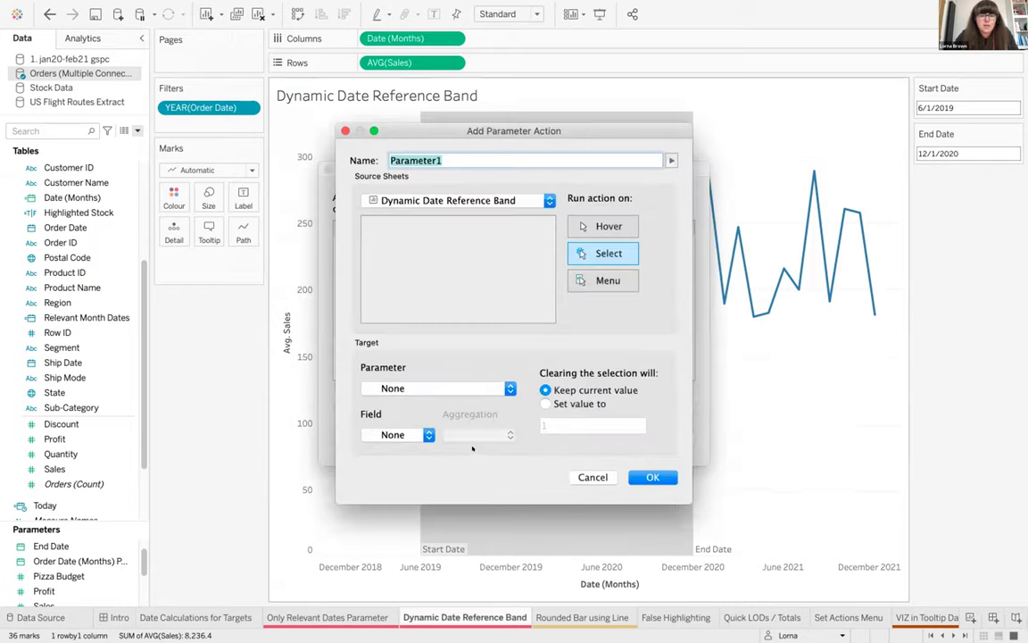
left_click(438, 200)
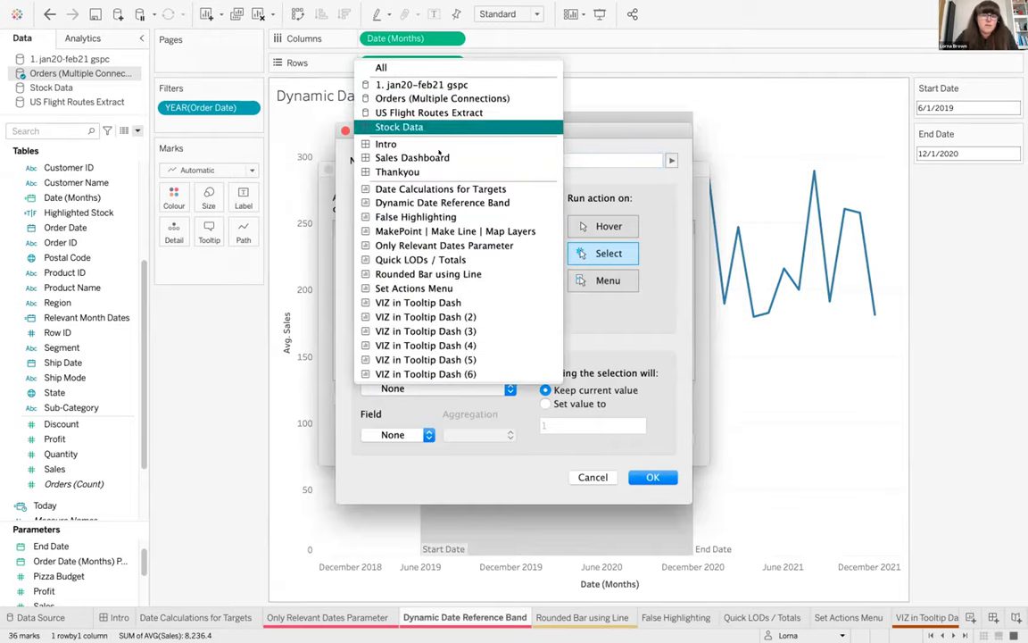
left_click(442, 203)
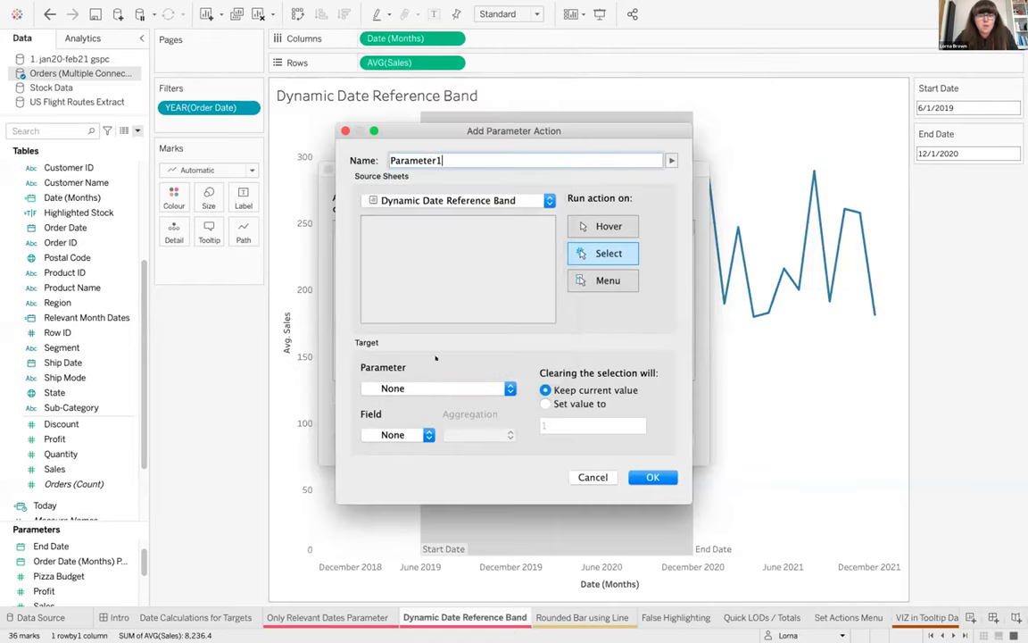
left_click(419, 389)
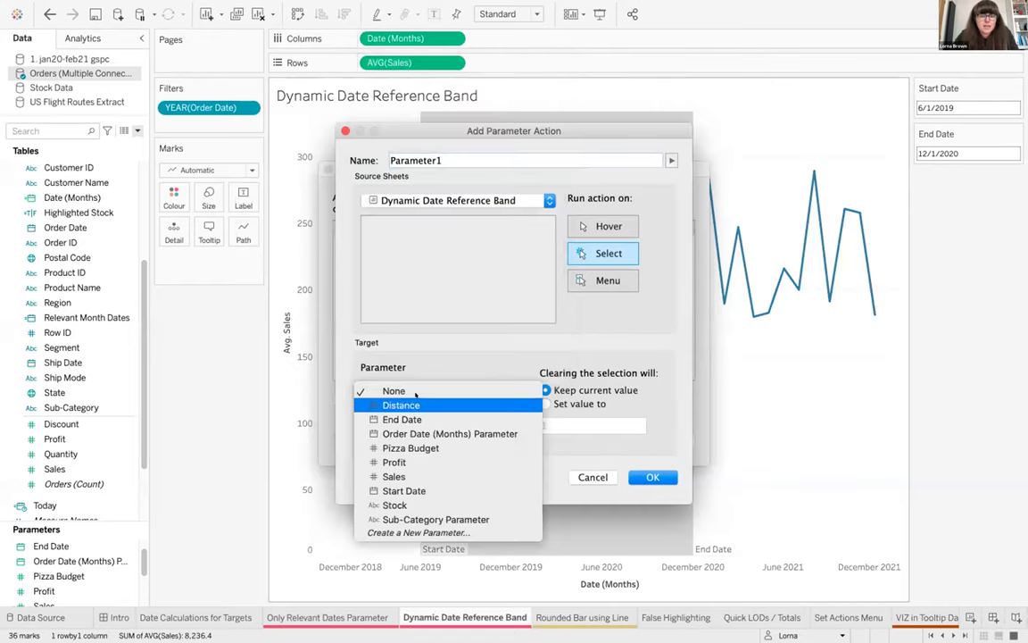
left_click(403, 490)
Set the action's field to Date (Months) with Minimum aggregation and name the action Start.
left_click(393, 436)
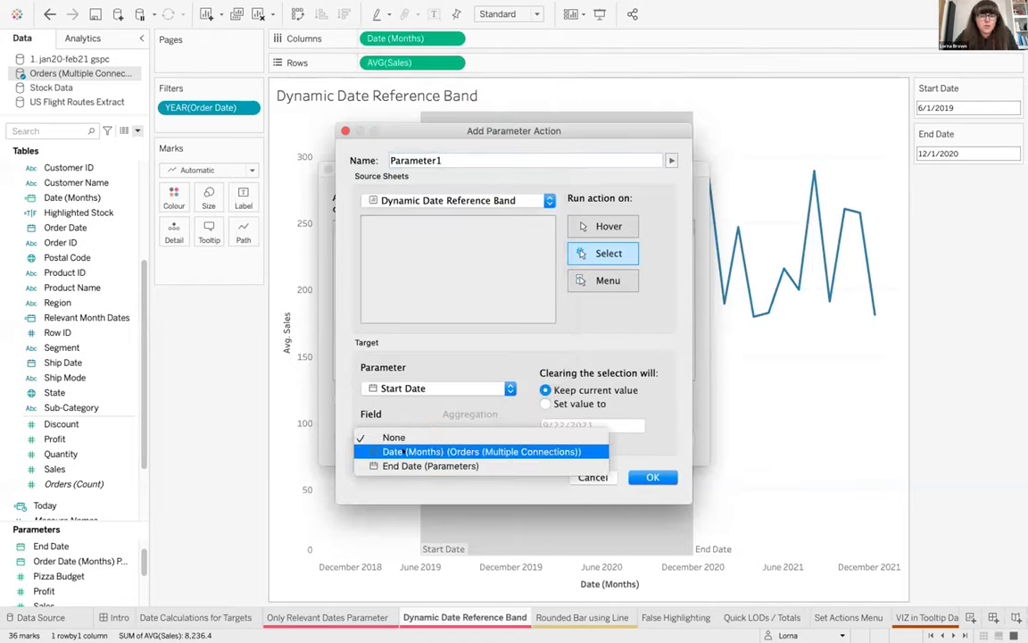
left_click(419, 451)
left_click(479, 435)
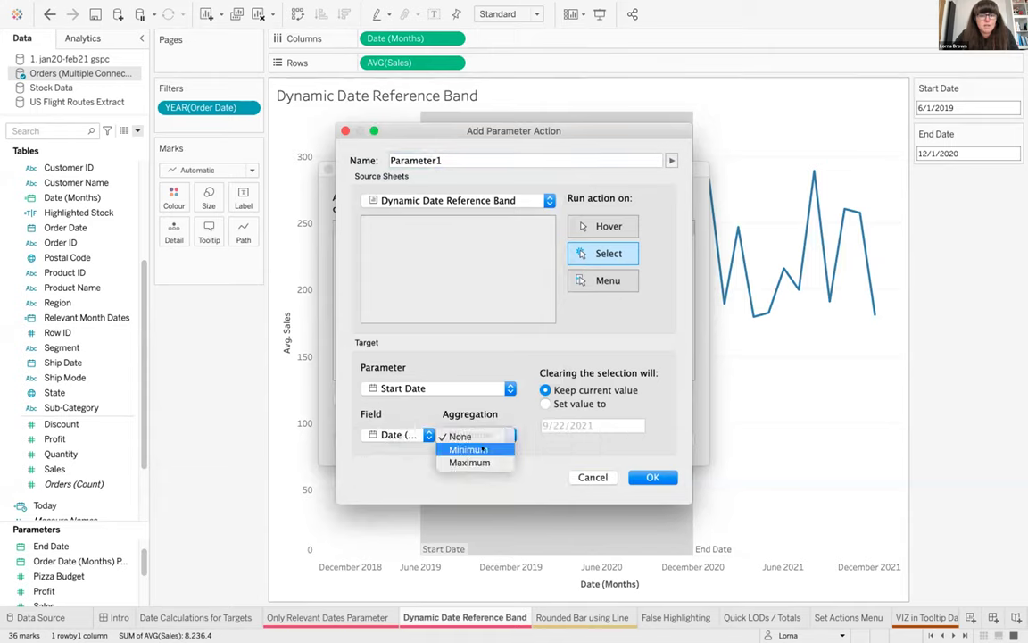
left_click(482, 449)
double_click(393, 159)
type("Start")
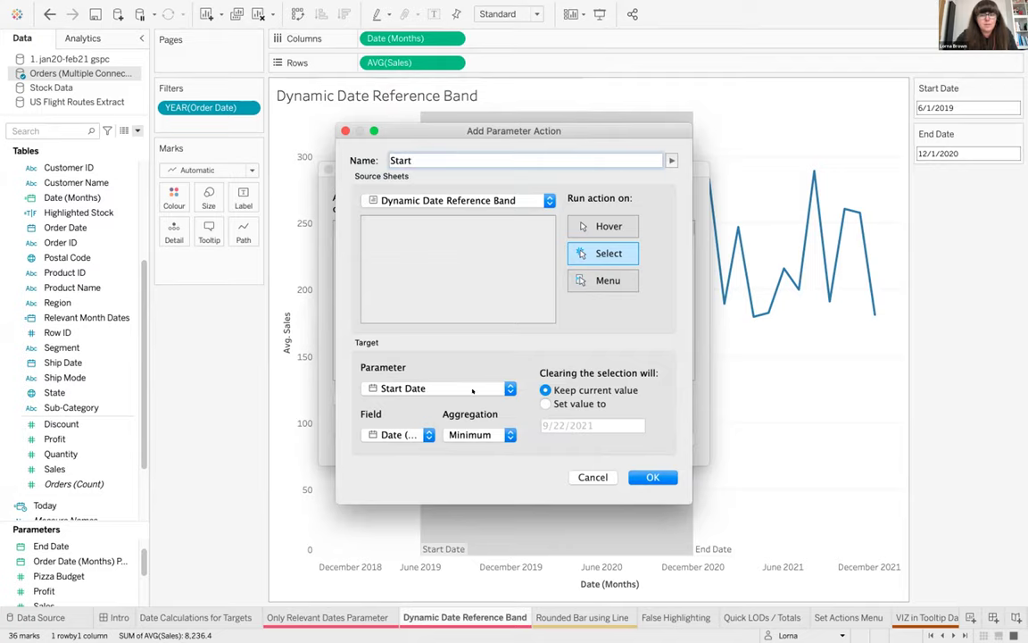
Add a second change parameter action from the Dynamic Date Reference Band sheet, targeting End Date with the Date (Months) field.
key("Return")
left_click(401, 398)
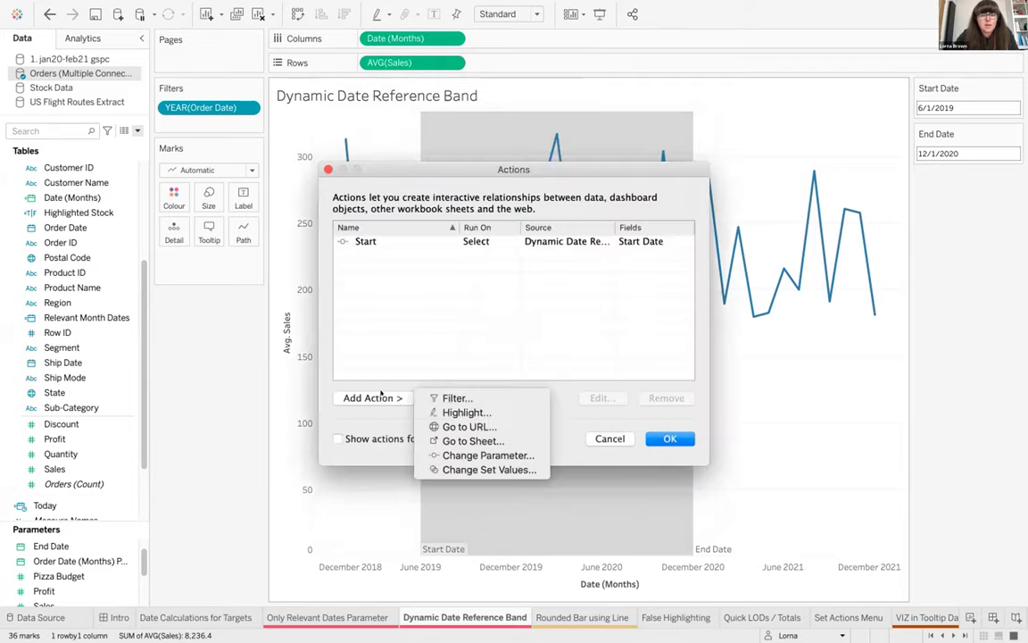
left_click(428, 452)
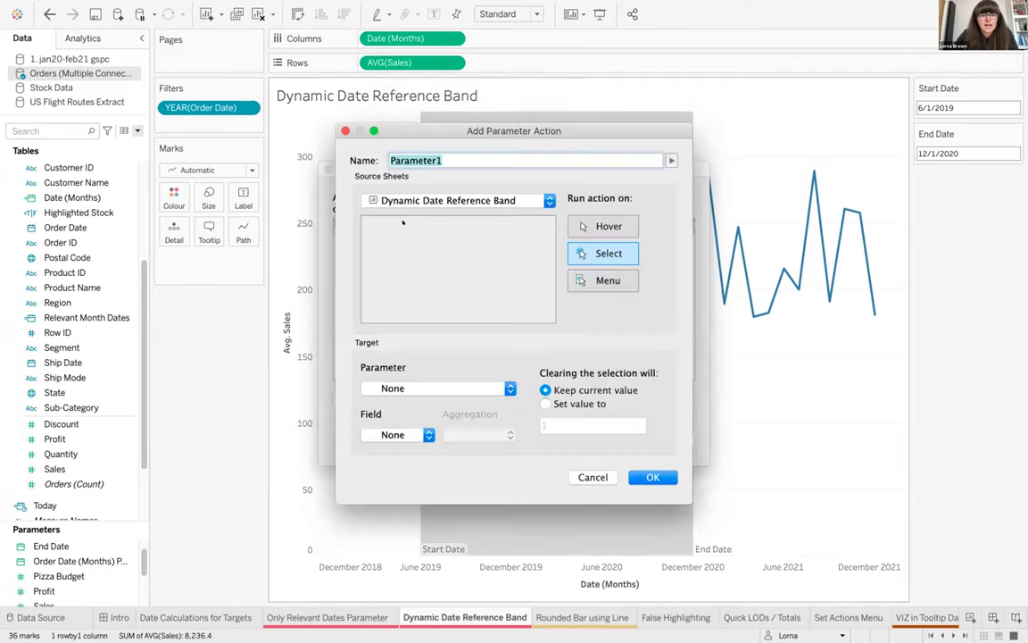
left_click(379, 387)
left_click(397, 418)
left_click(393, 434)
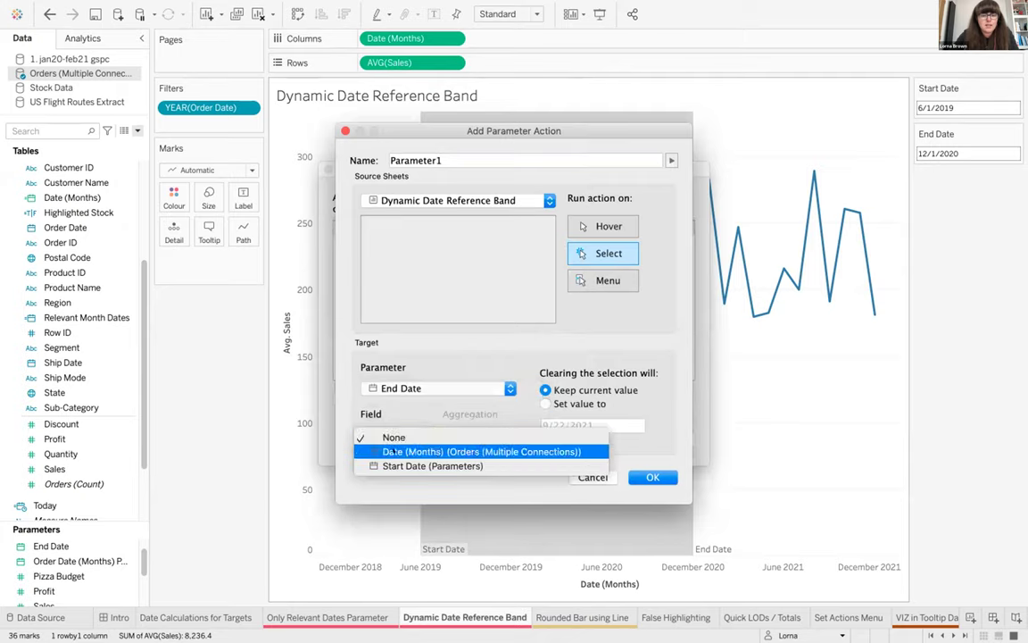
left_click(399, 452)
Set the second action's aggregation to Maximum, name it End, and save the worksheet's actions.
left_click(460, 435)
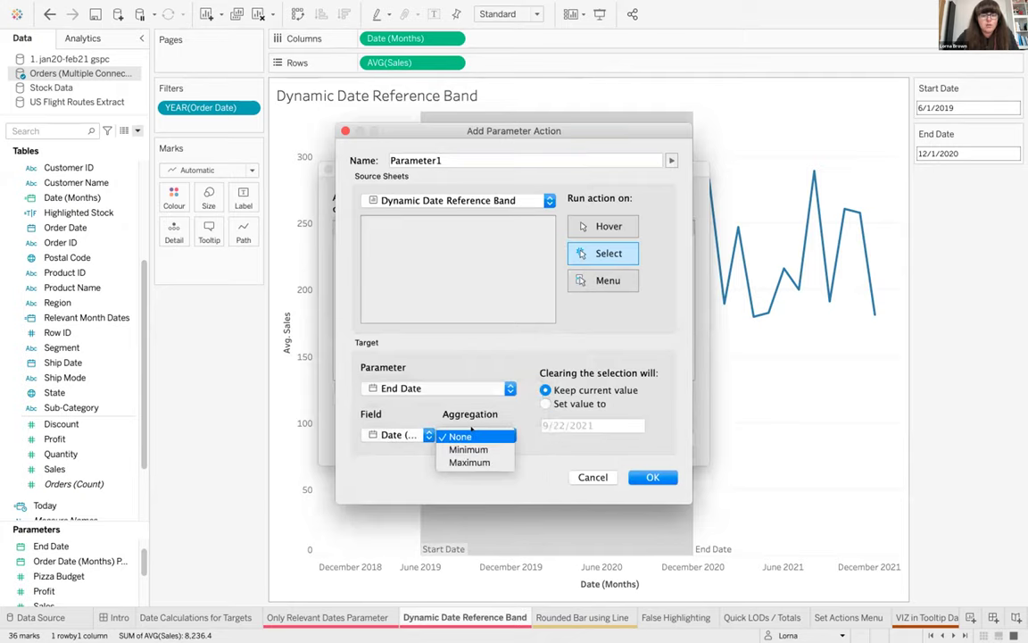
left_click(463, 462)
double_click(437, 160)
type("End")
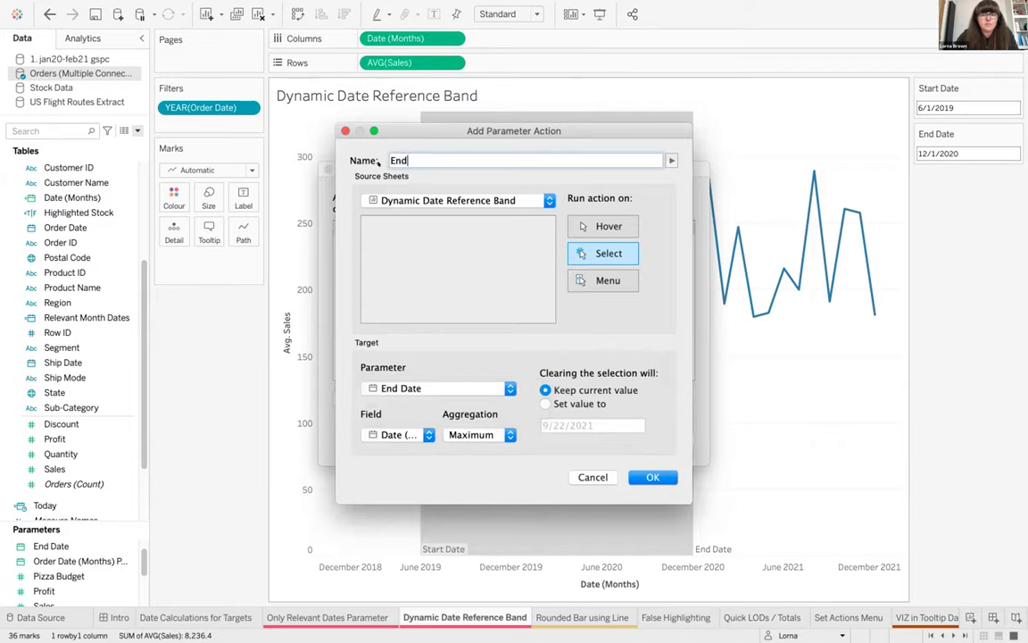
left_click(652, 477)
left_click(663, 436)
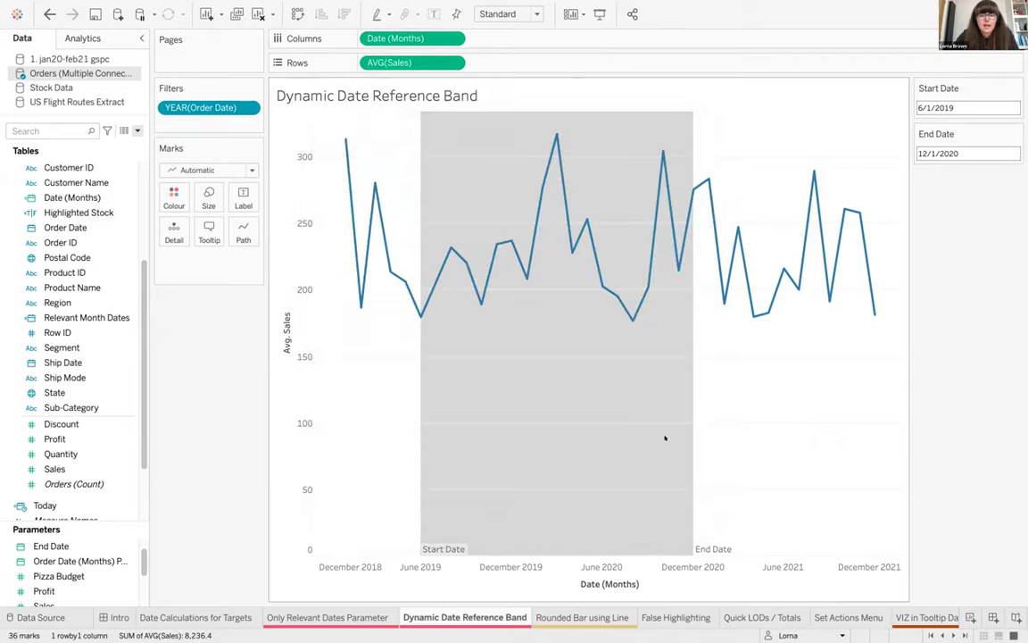
left_click_drag(643, 86, 822, 344)
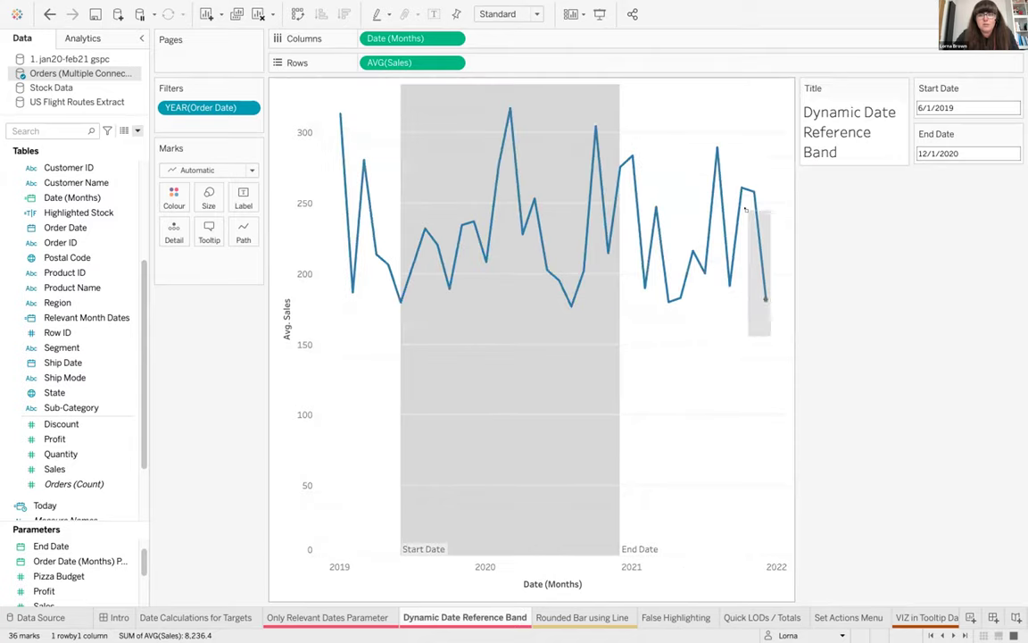
left_click_drag(746, 210, 745, 209)
key("ctrl+z")
Test the band by selecting the line's points from November 2020 to June 2021, then those from January to June 2020.
left_click_drag(679, 141, 792, 346)
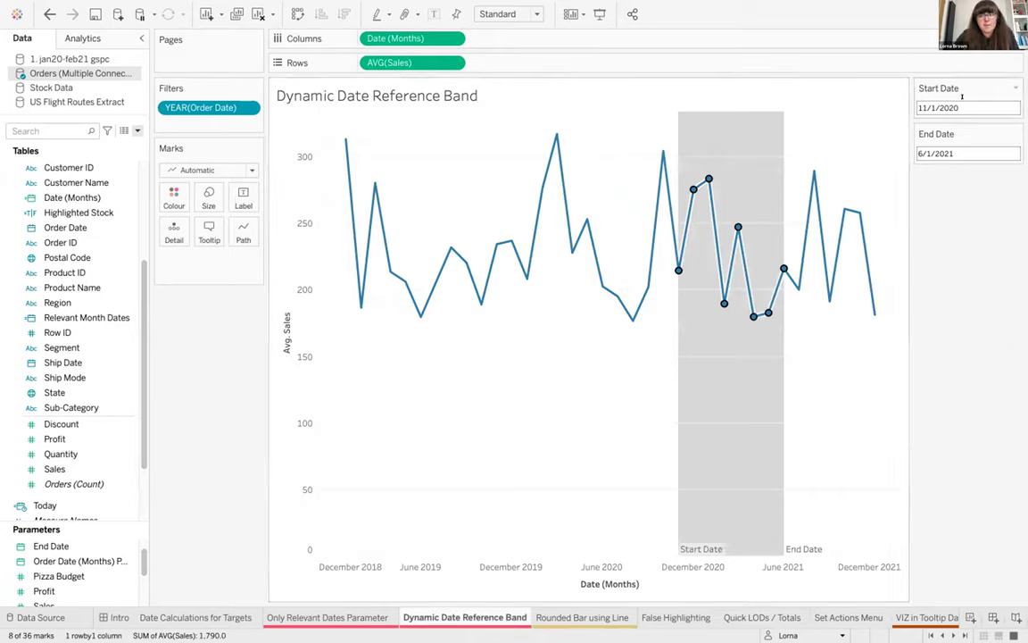
left_click(830, 134)
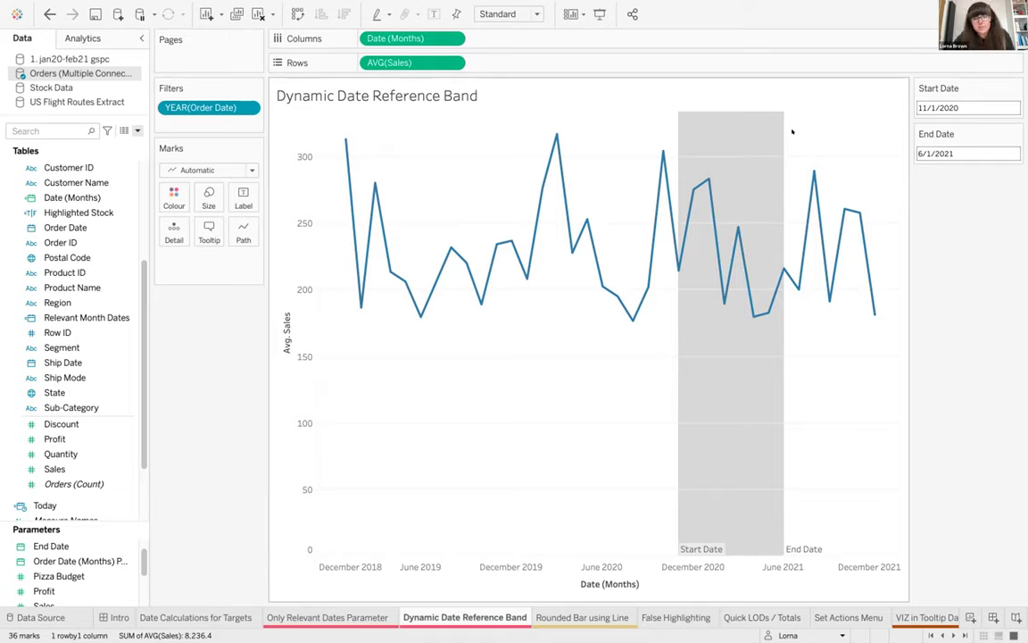
left_click_drag(507, 118, 600, 332)
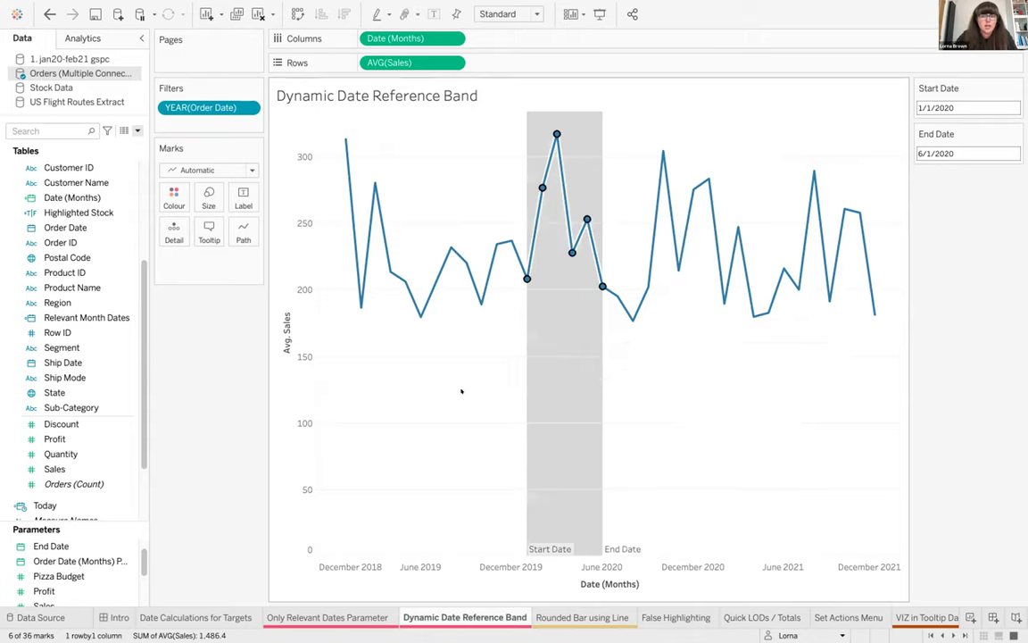
left_click(463, 391)
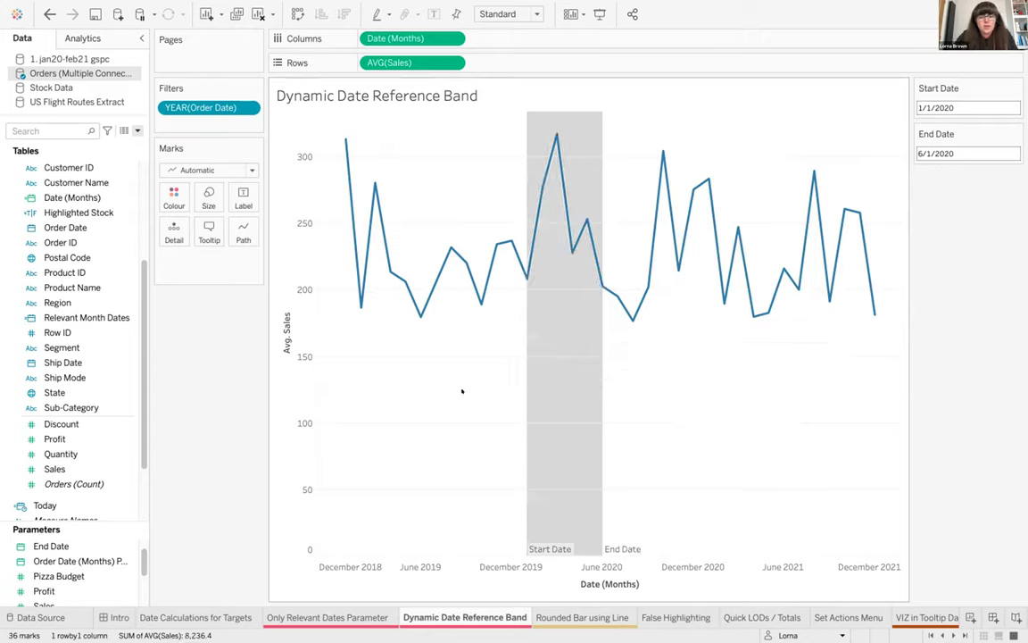
On the Rounded Bar using Line sheet, reset the cards to their default layout.
left_click(561, 616)
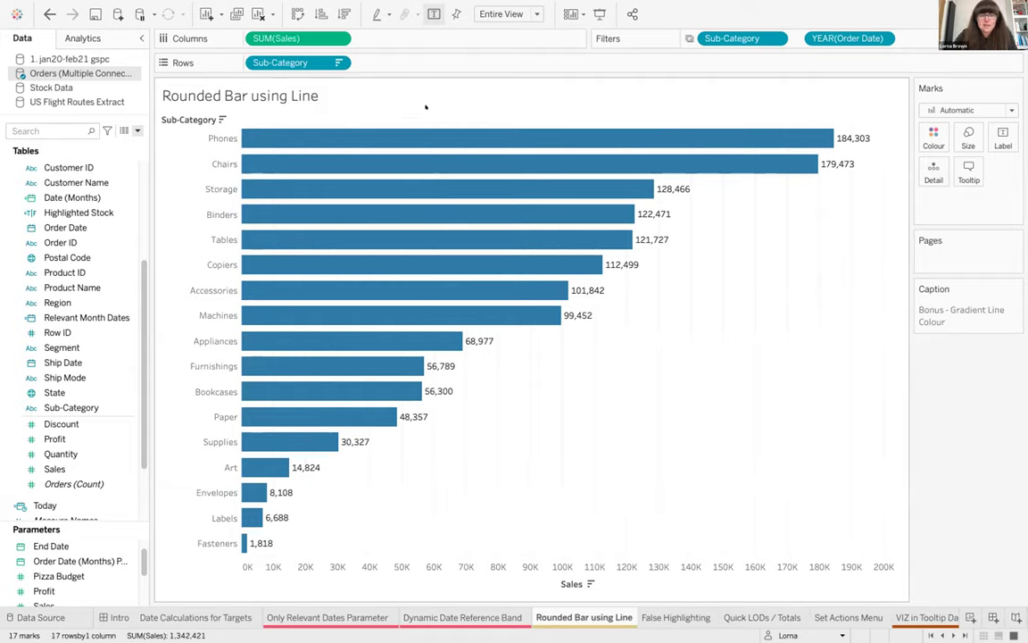
left_click(181, 7)
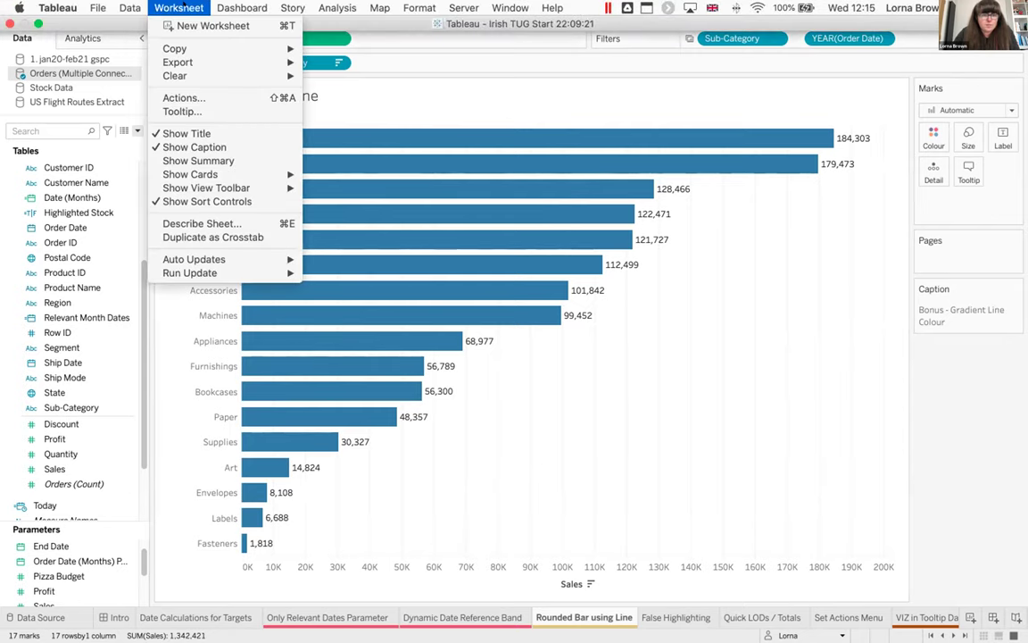
mouse_move(210, 175)
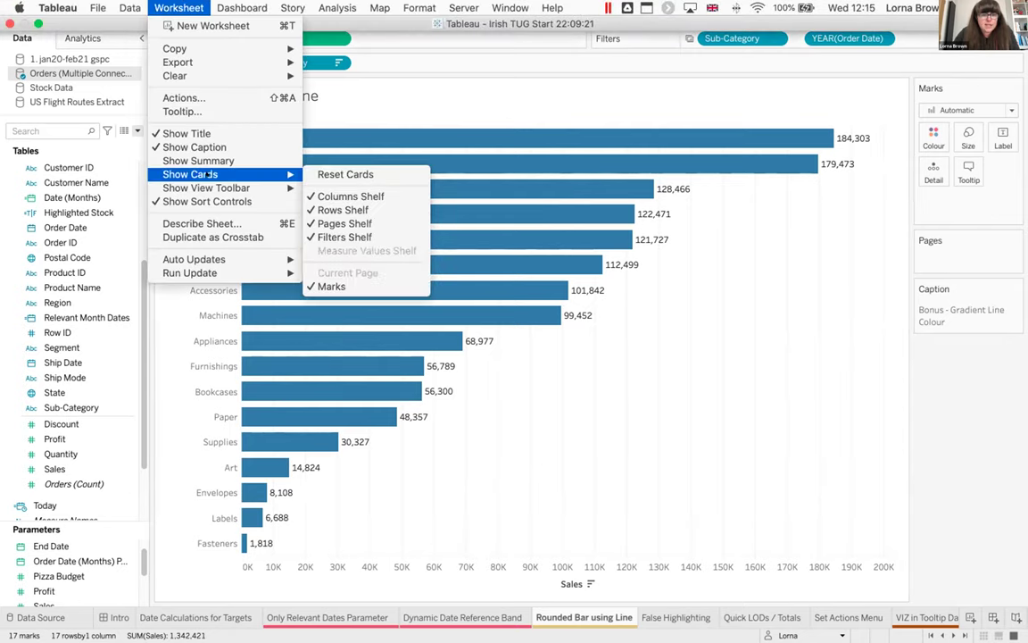
left_click(324, 175)
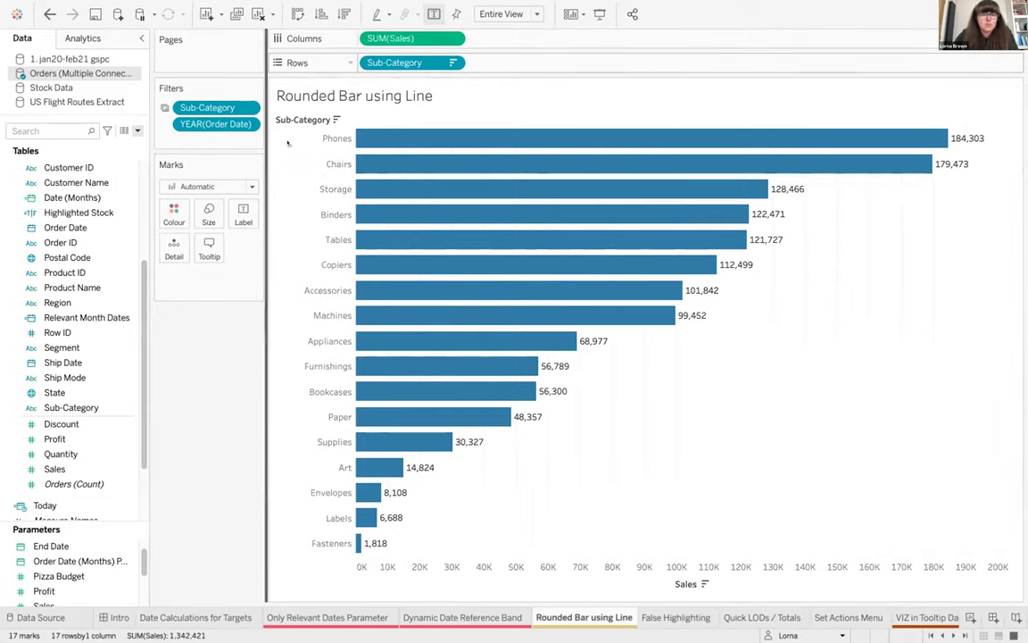
Try placing the Rows shelf beside the Filters card, then undo the move and stay on the Rounded Bar using Line sheet.
left_click_drag(290, 62, 322, 80)
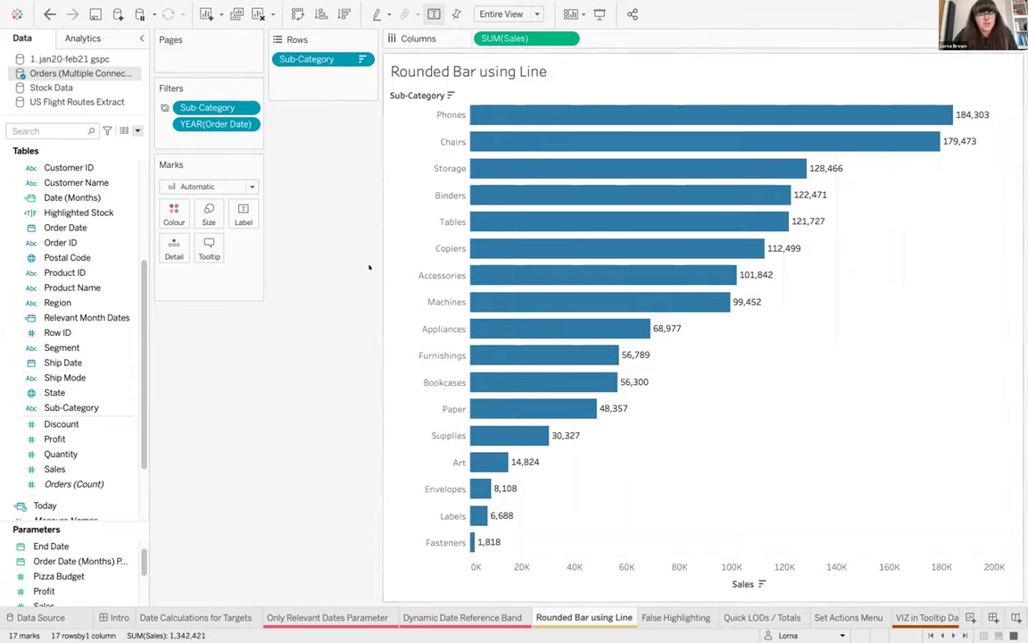
key("ctrl+shift+Tab")
key("ctrl+z")
left_click(562, 617)
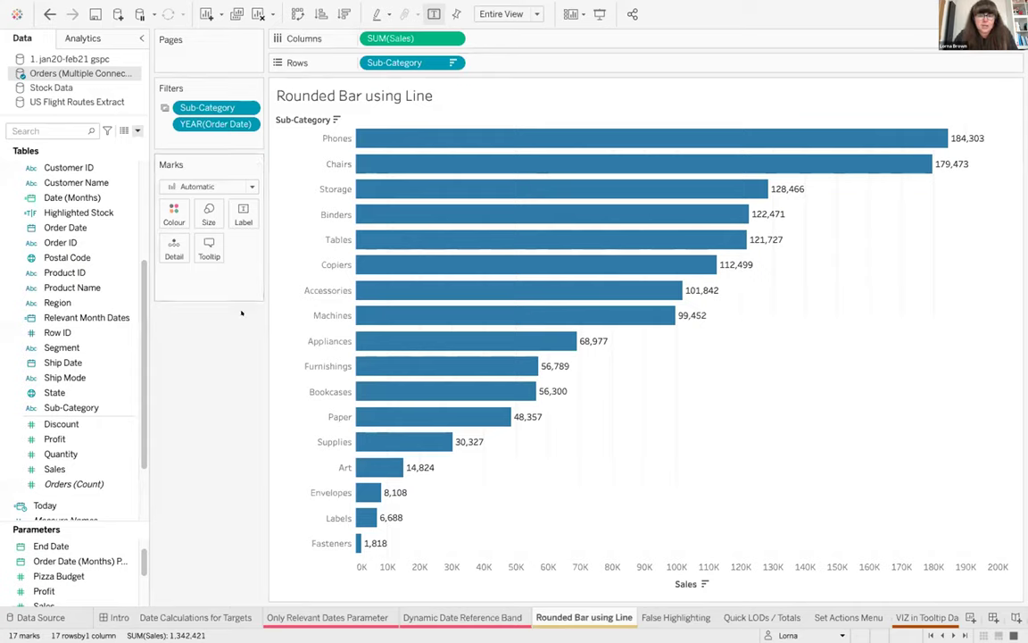
Add an AVG(0) calculation to Columns and combine it with Sales on one shared axis.
mouse_move(580, 616)
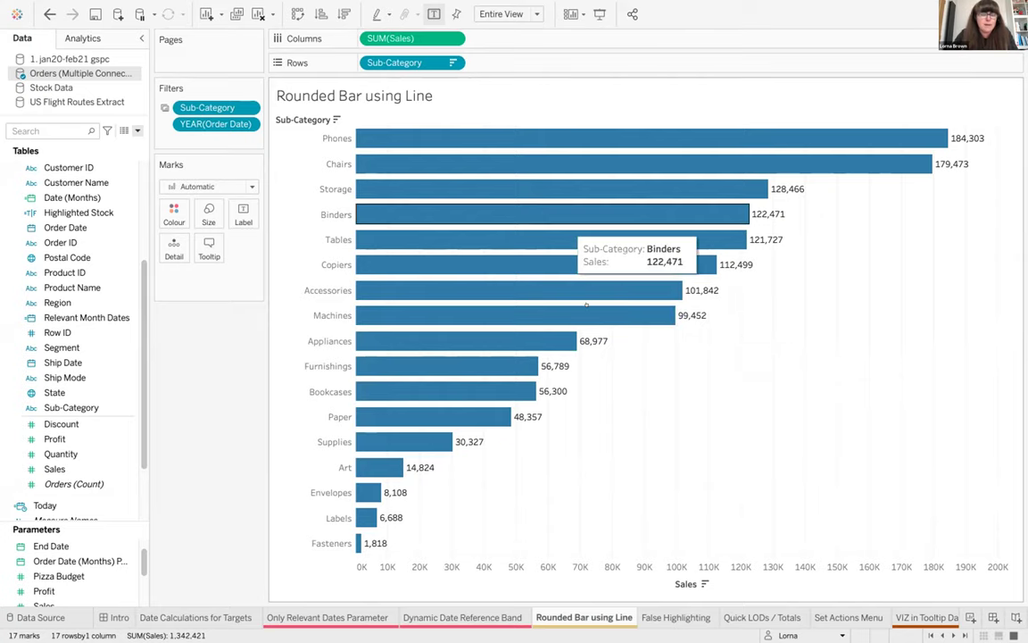
double_click(482, 37)
type("AVG(0")
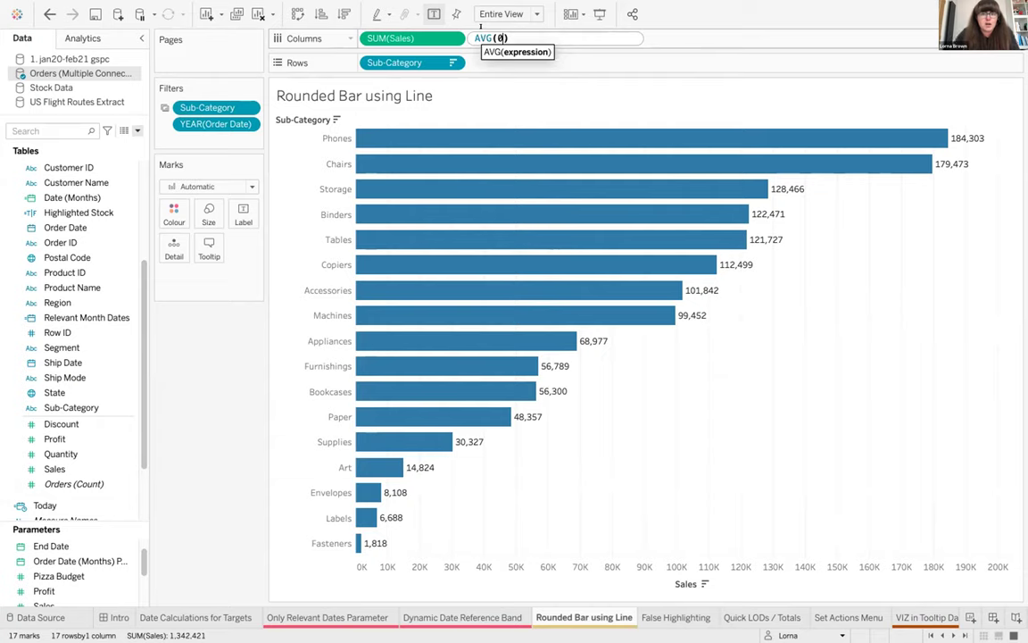
key("Return")
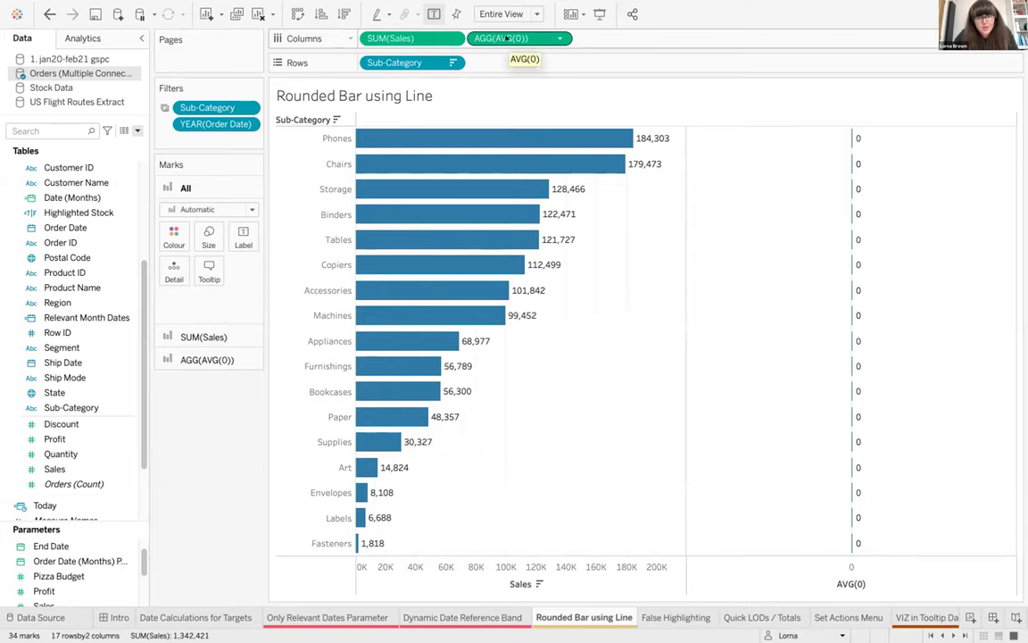
left_click_drag(504, 39, 437, 575)
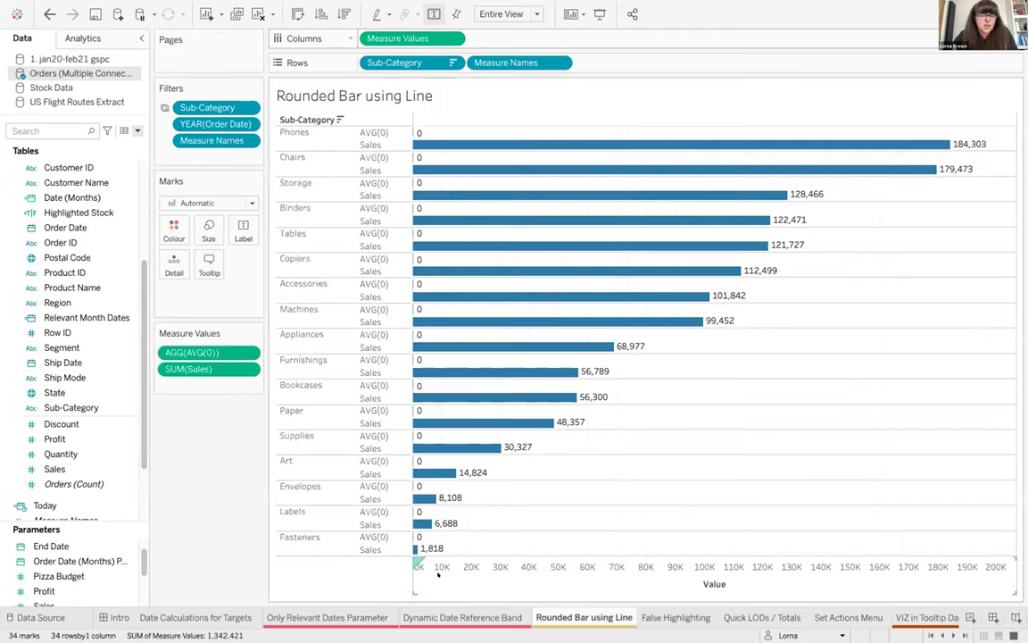
Change the mark type to Line and move Measure Names from Rows to Path.
left_click(196, 203)
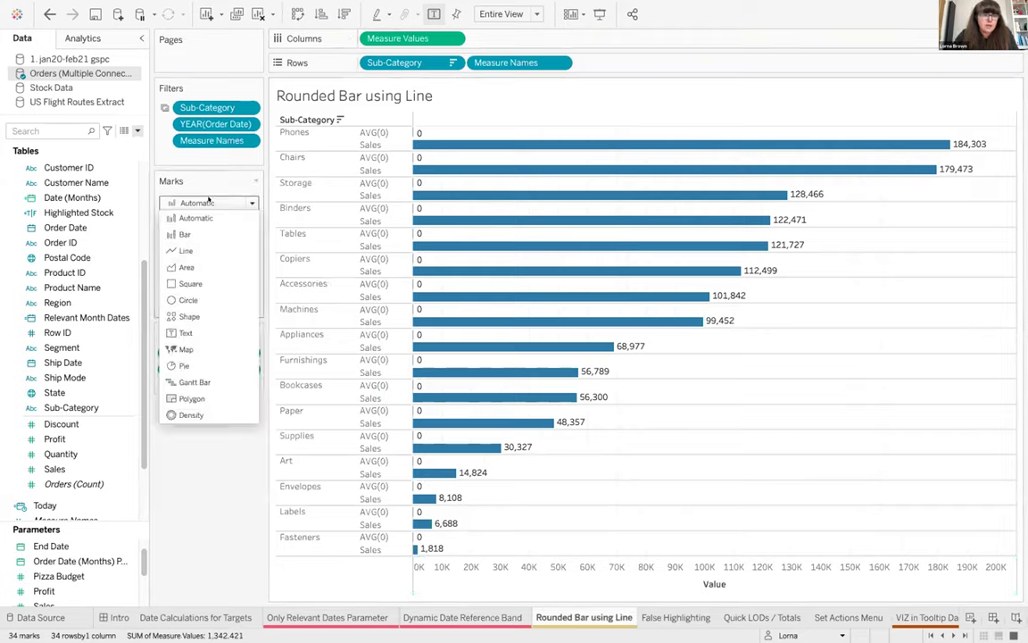
left_click(187, 248)
left_click_drag(522, 62, 243, 265)
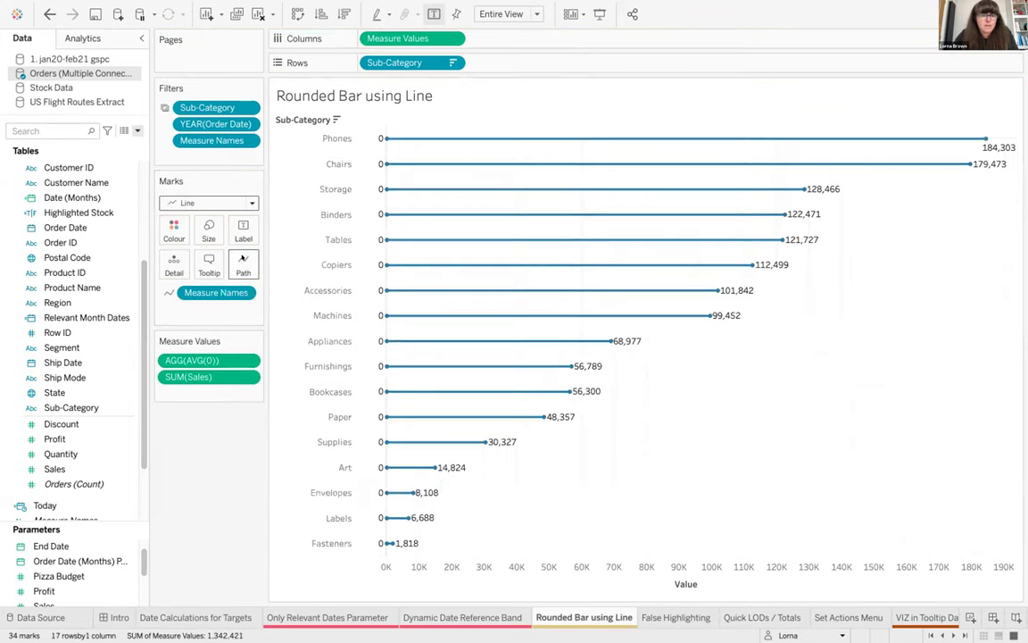
Increase the line marks to the maximum size so they look like rounded bars.
left_click(208, 230)
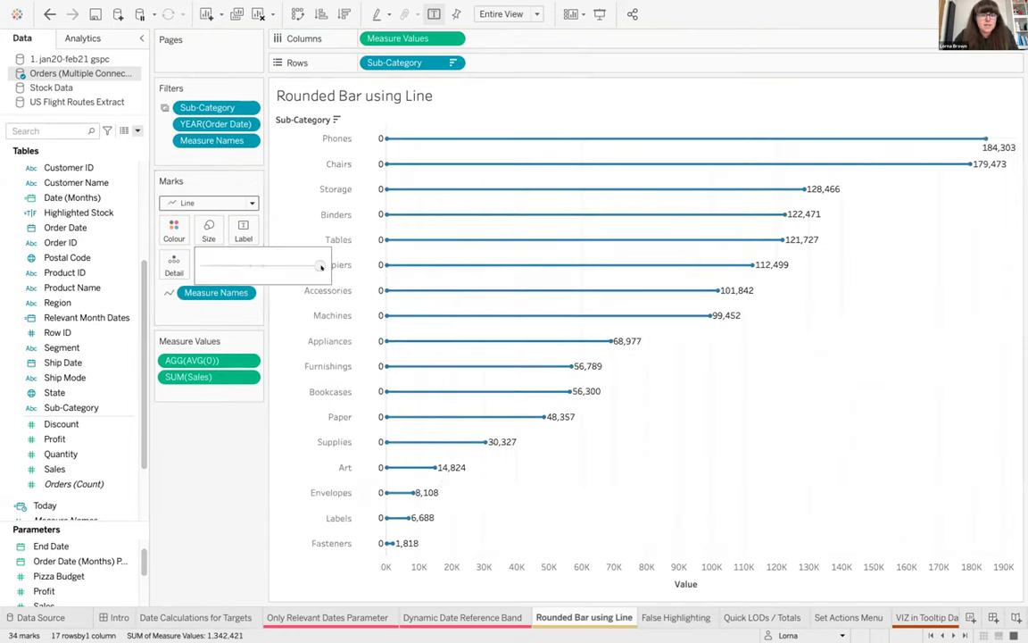
left_click(321, 266)
left_click(174, 230)
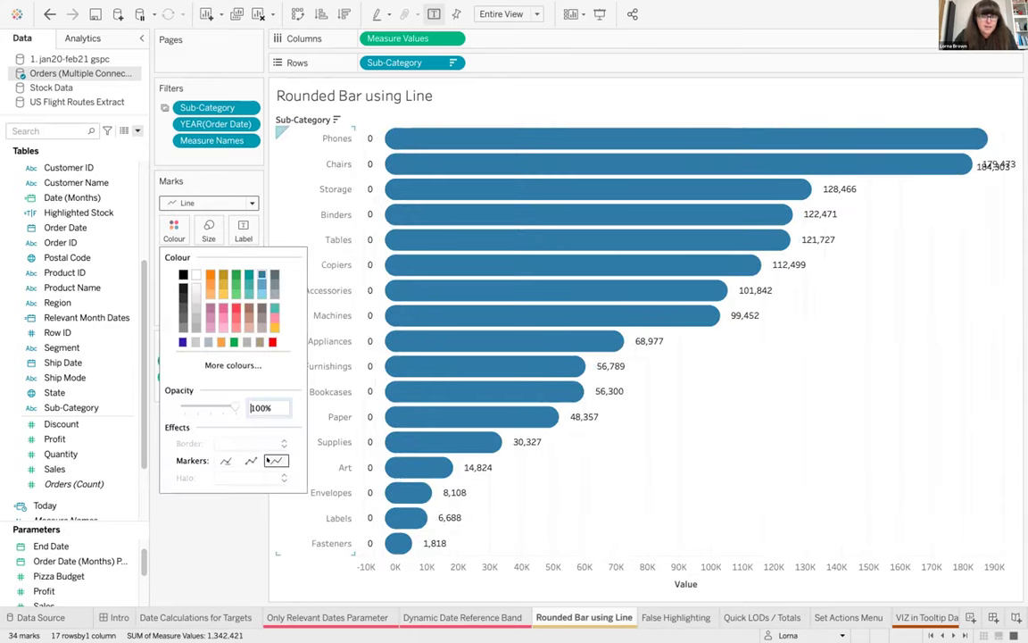
left_click(232, 225)
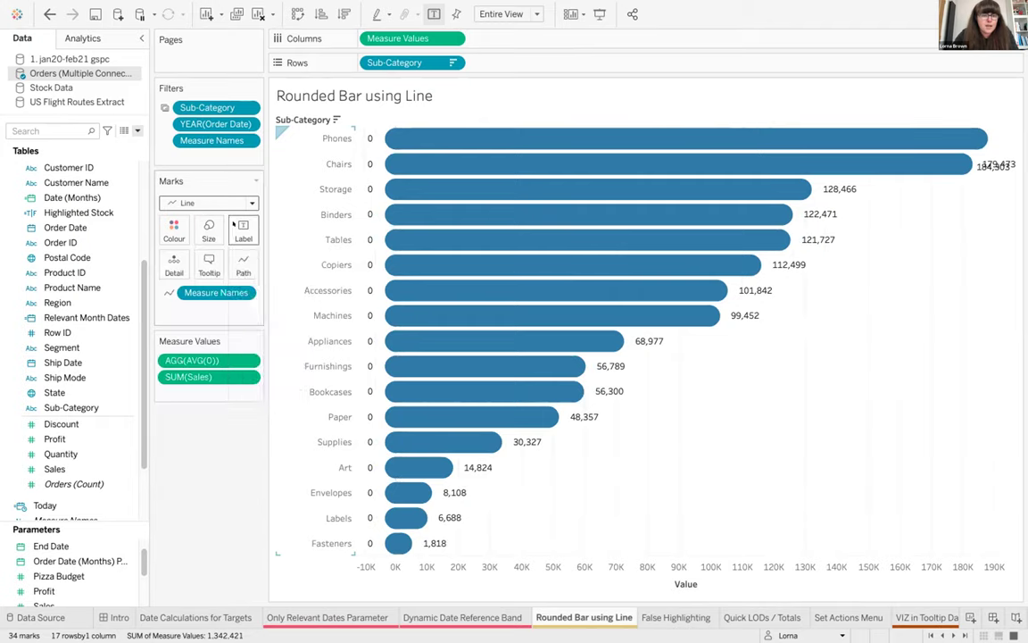
Label the line ends without the start-of-line label, and hide the Value axis header.
left_click(235, 226)
left_click(288, 418)
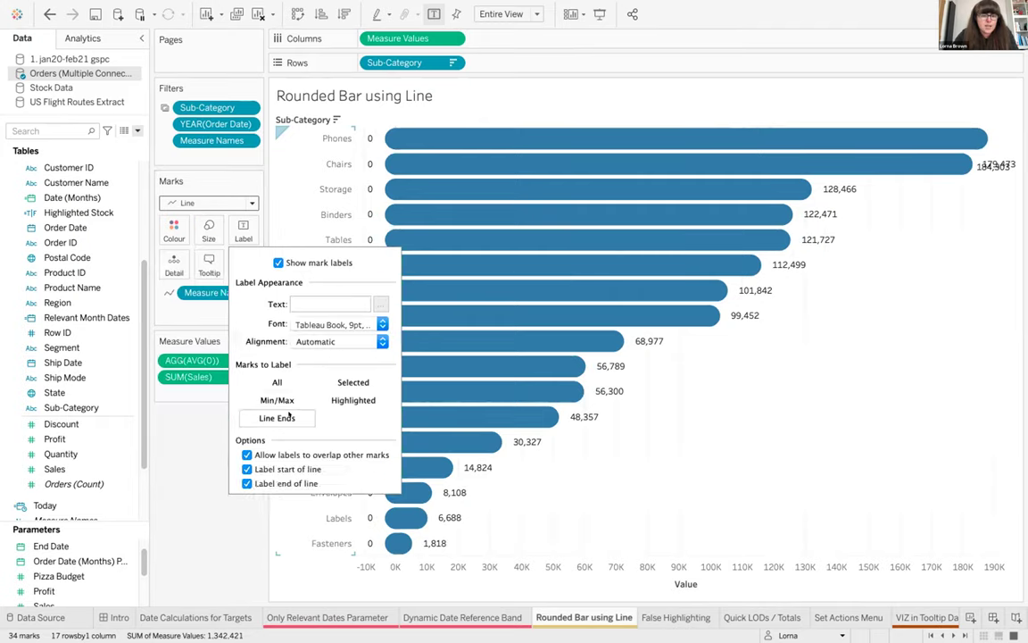
left_click(246, 469)
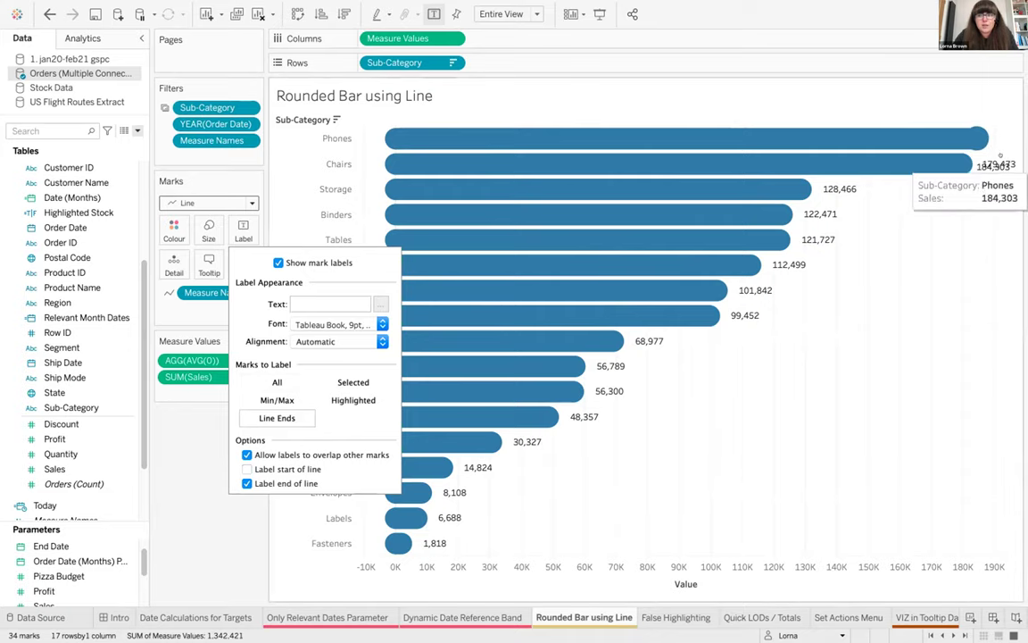
left_click(999, 156)
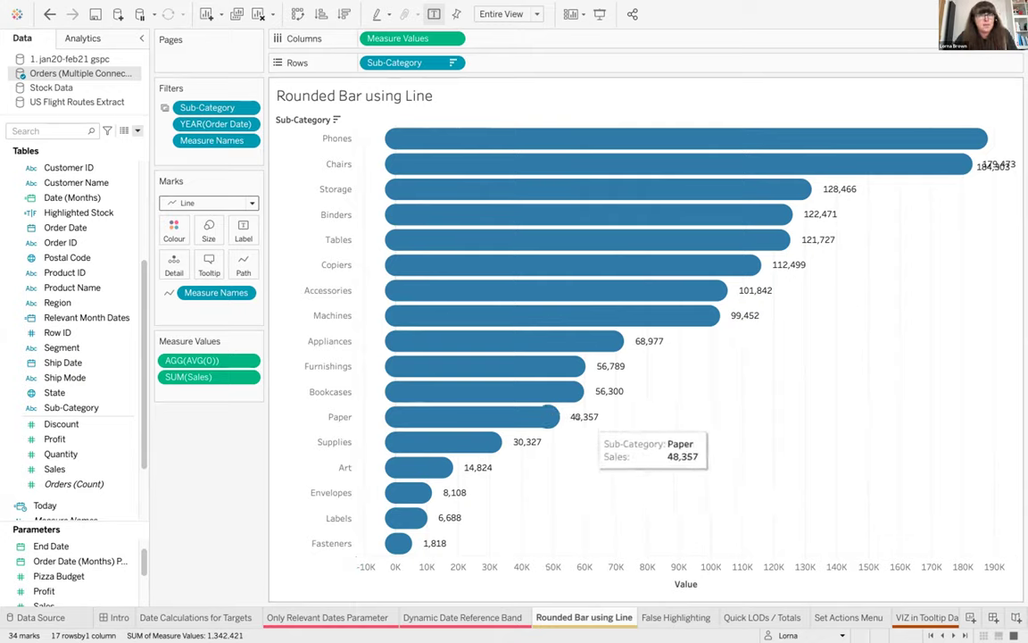
right_click(552, 555)
left_click(594, 539)
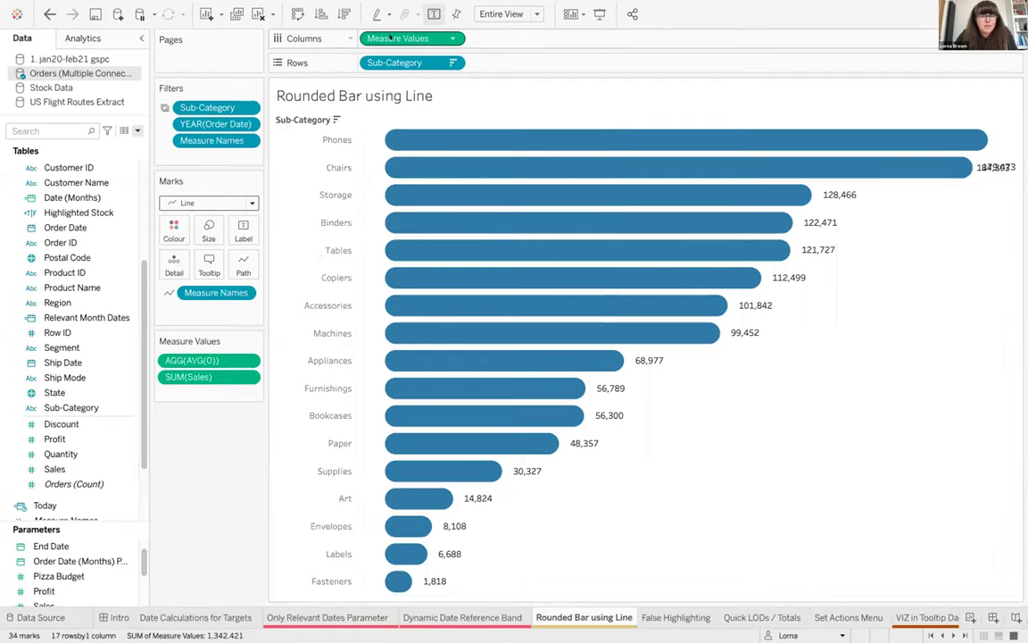
Colour the rounded bars by Measure Values as a gradient, then remove the field from Colour.
left_click_drag(390, 38, 174, 231)
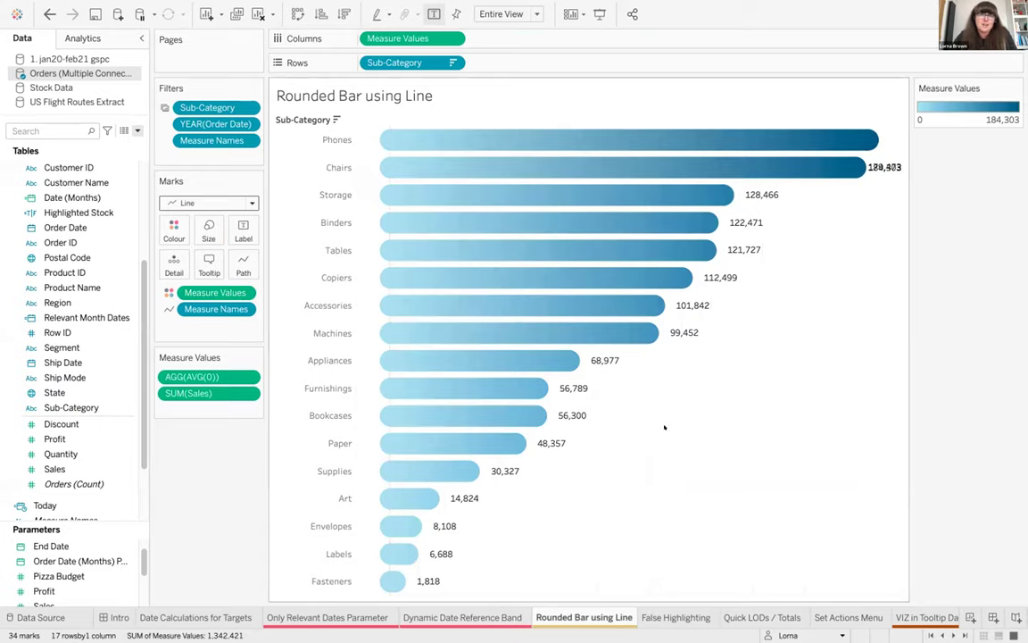
left_click_drag(214, 292, 197, 491)
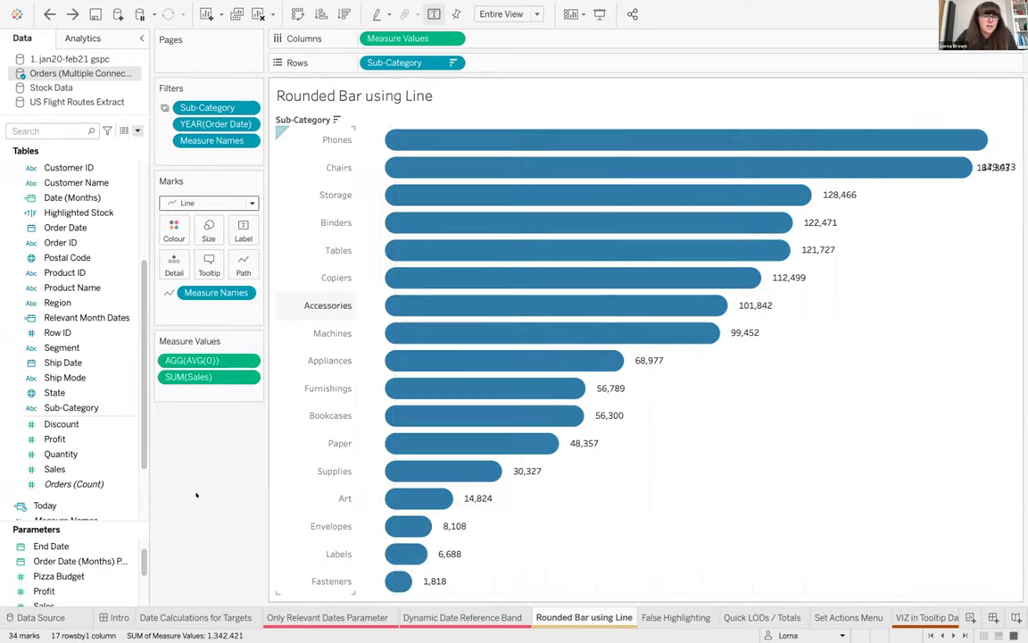
On the False Highlighting sheet, sort the sub-categories in descending order of average sales.
left_click(679, 617)
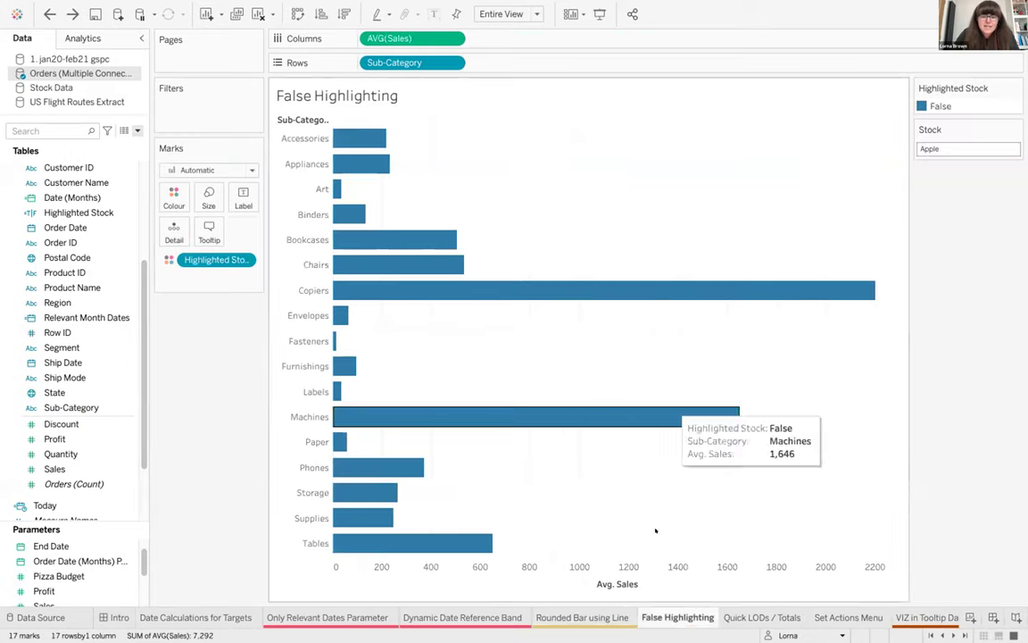
left_click(646, 584)
left_click(446, 38)
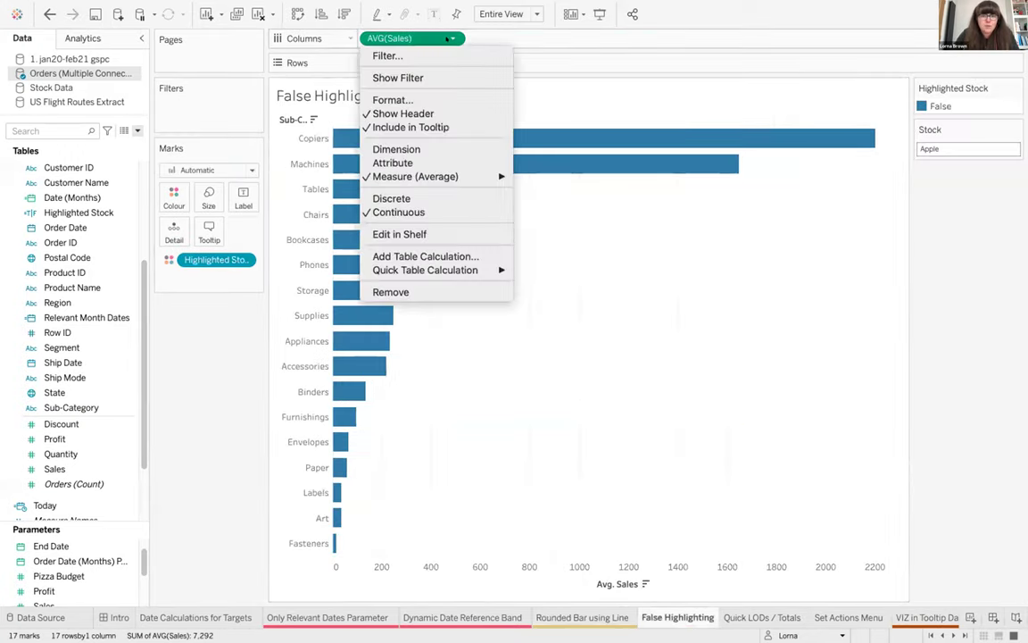
left_click(573, 257)
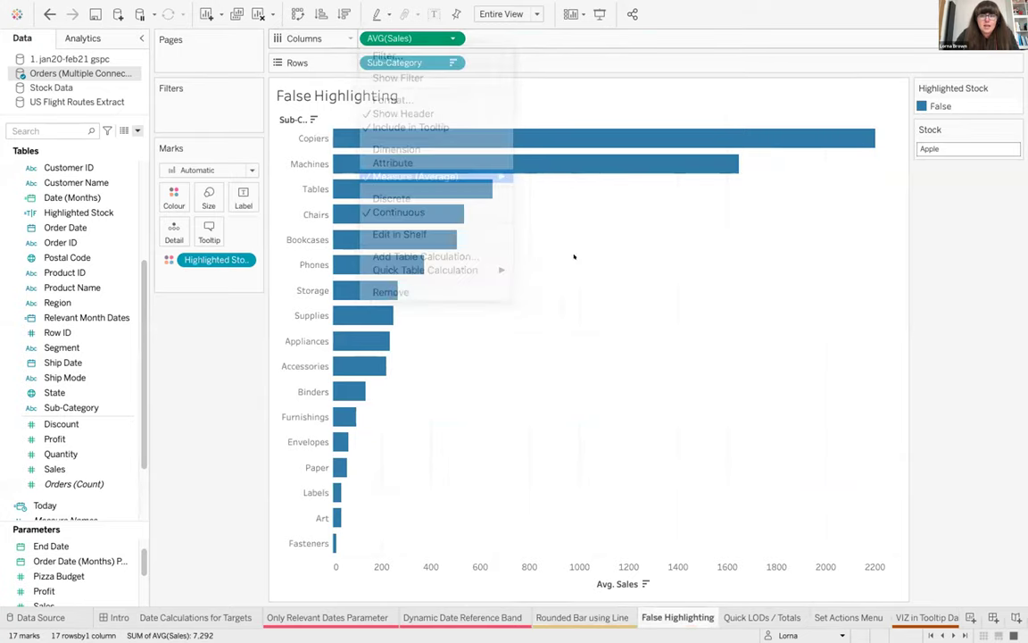
Aggregate Sales as a sum instead of an average, and select the Machines and Binders bars to demonstrate the default highlighting.
left_click(635, 583)
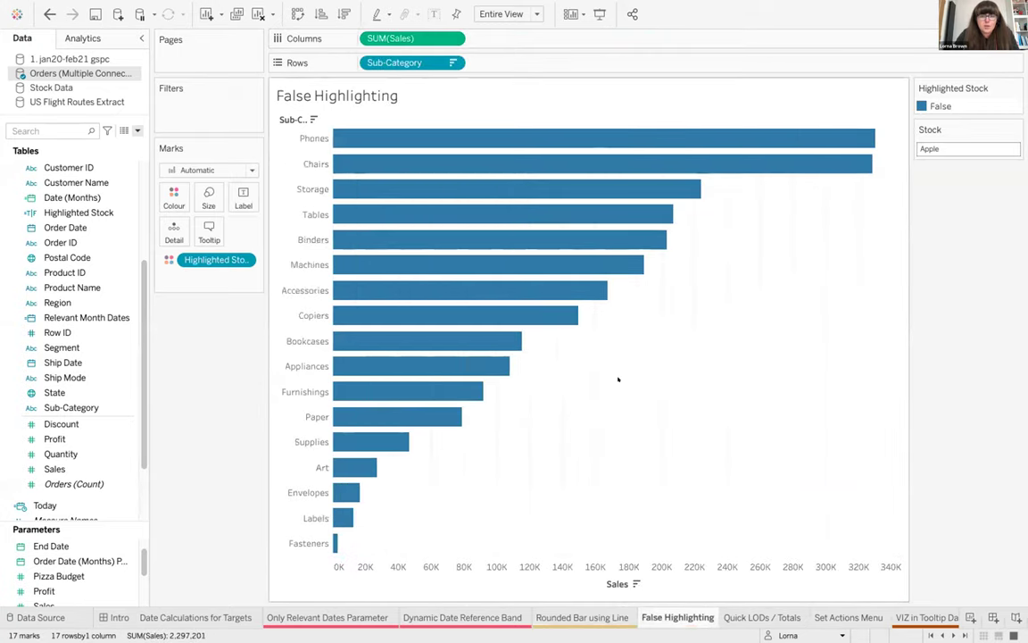
left_click(528, 257)
left_click(528, 257)
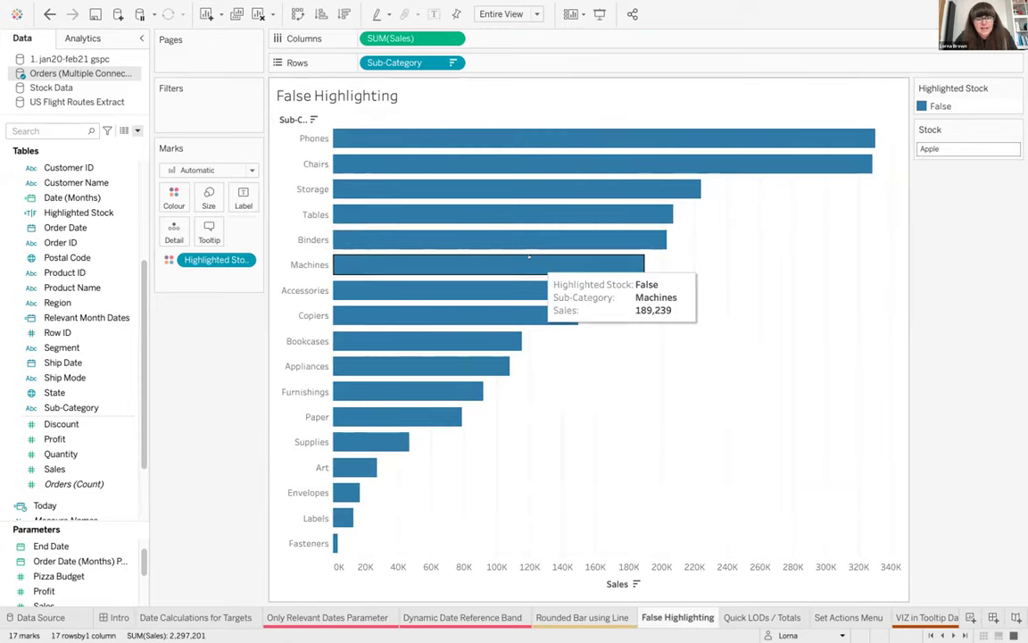
left_click(529, 257)
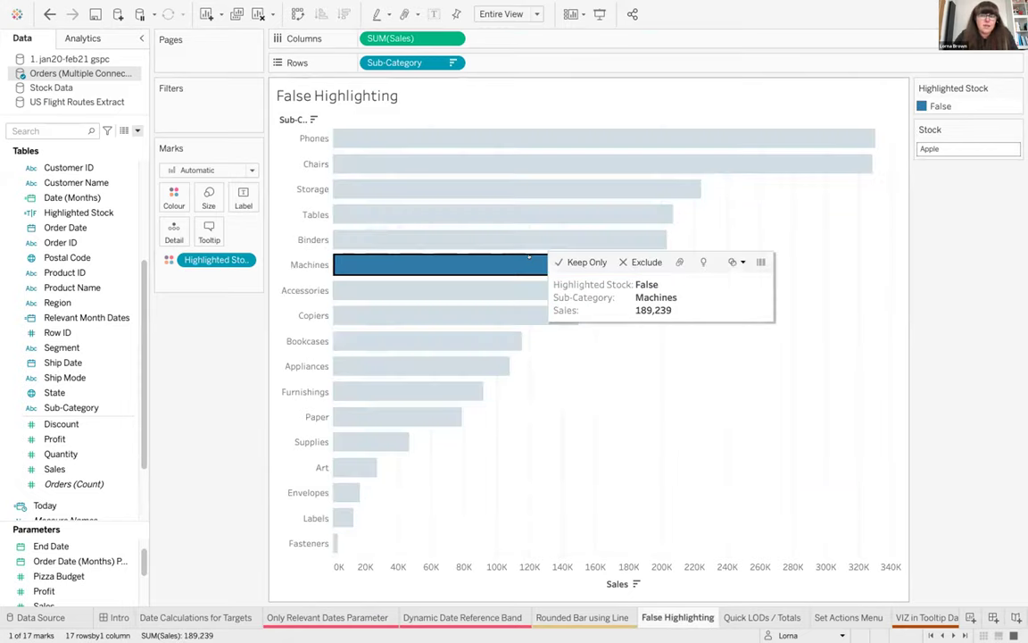
mouse_move(476, 259)
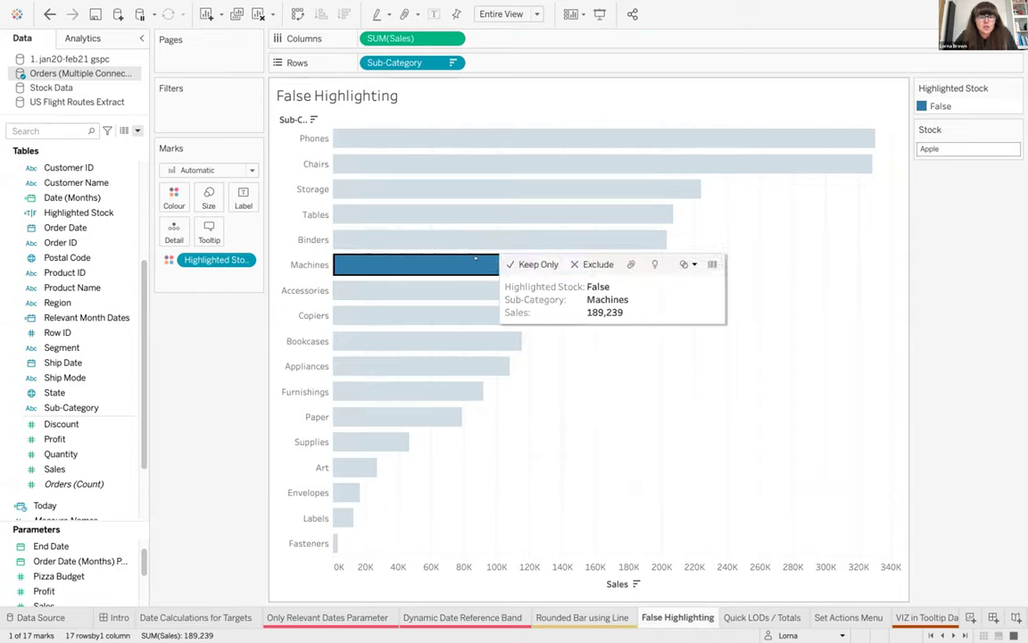
left_click(474, 237)
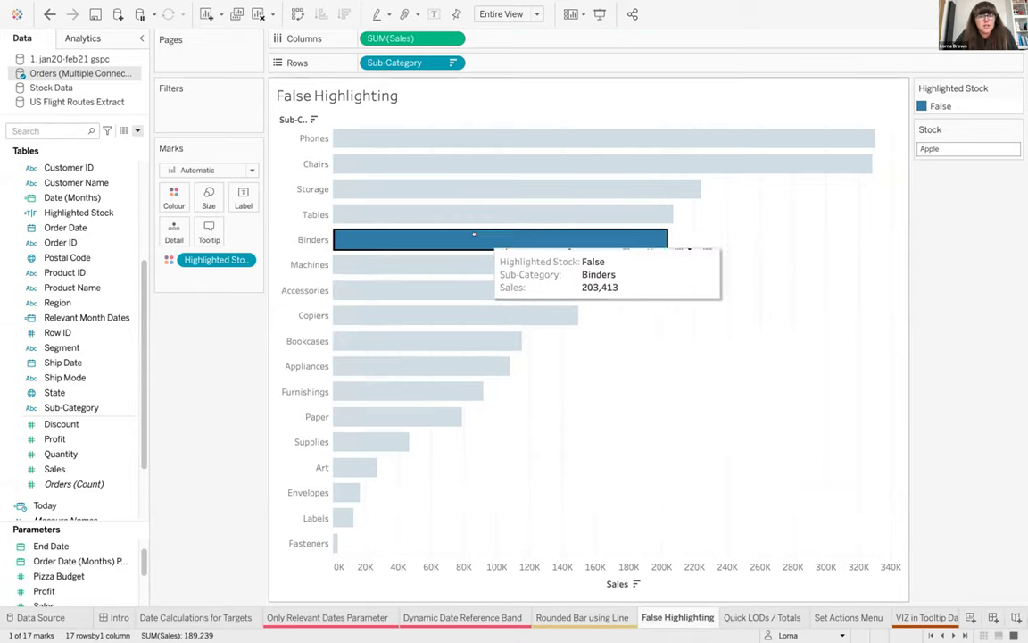
left_click(586, 485)
Create a calculated field named Dummy containing the string 'Dummy1' in the Orders data source.
scroll(94, 287, "up", 1)
scroll(93, 288, "up", 1)
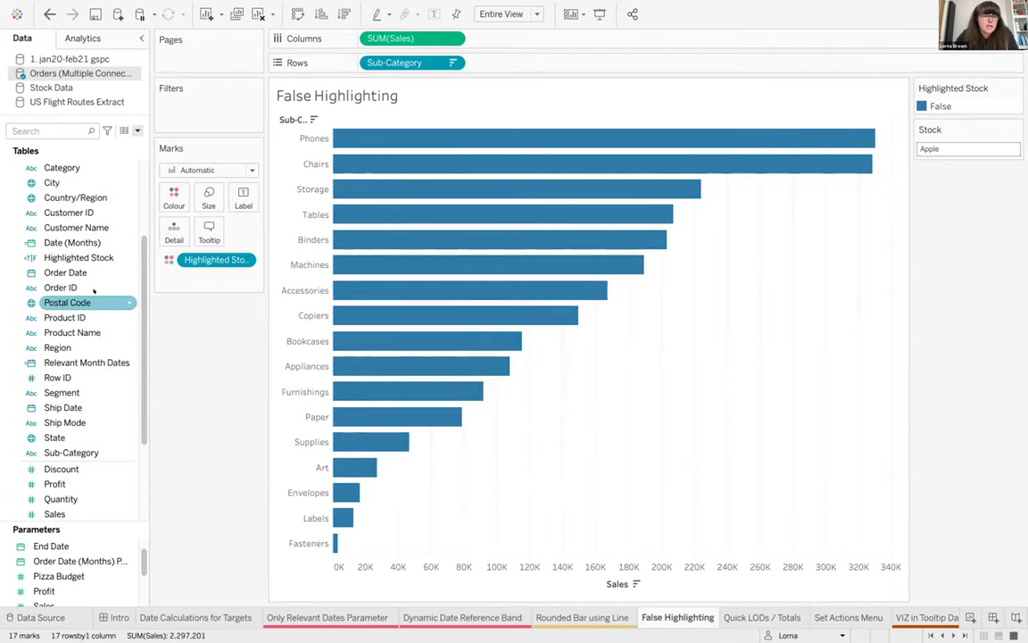
scroll(93, 287, "up", 3)
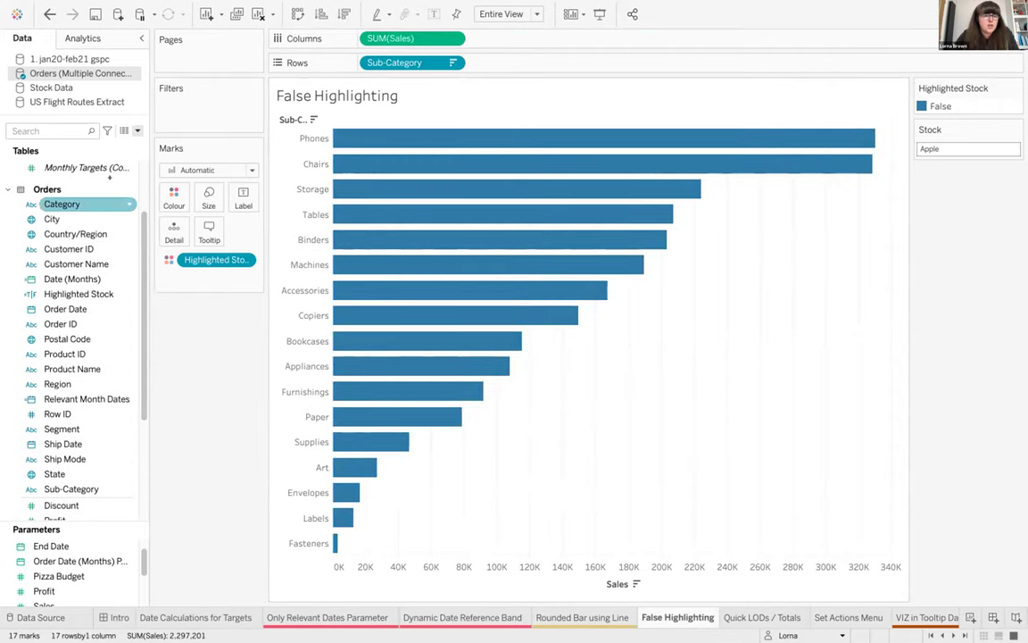
left_click(137, 130)
left_click(128, 140)
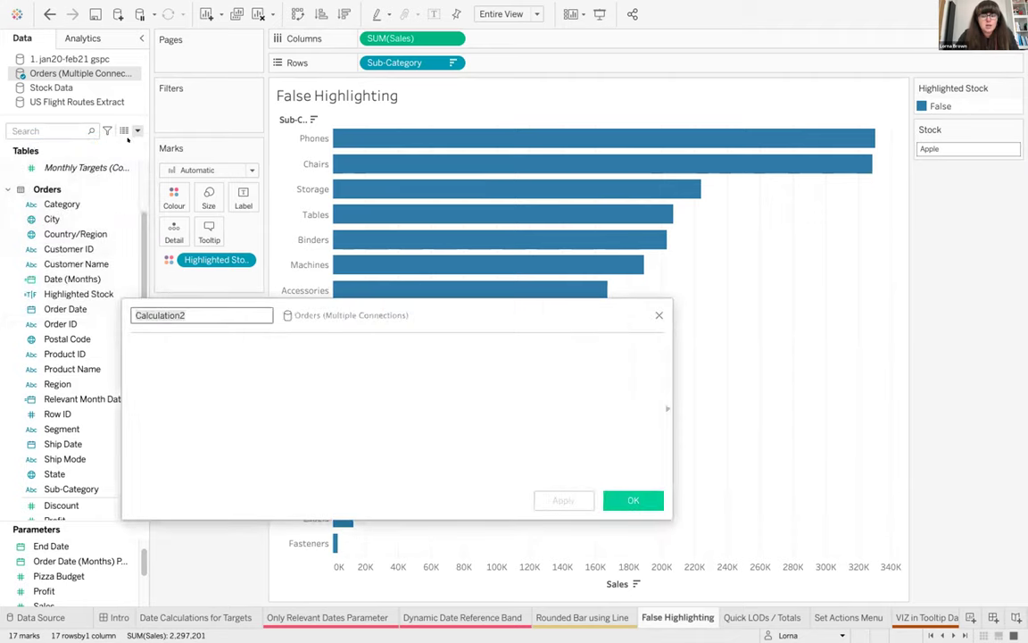
type("Dummy")
key("Tab")
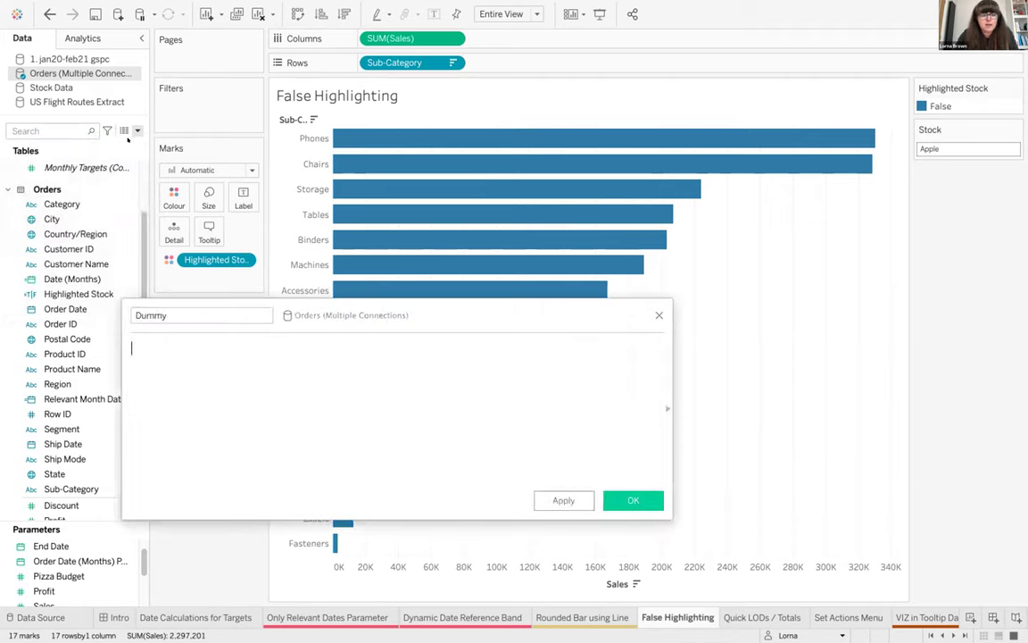
type("'Duum")
type("my'")
left_click(631, 497)
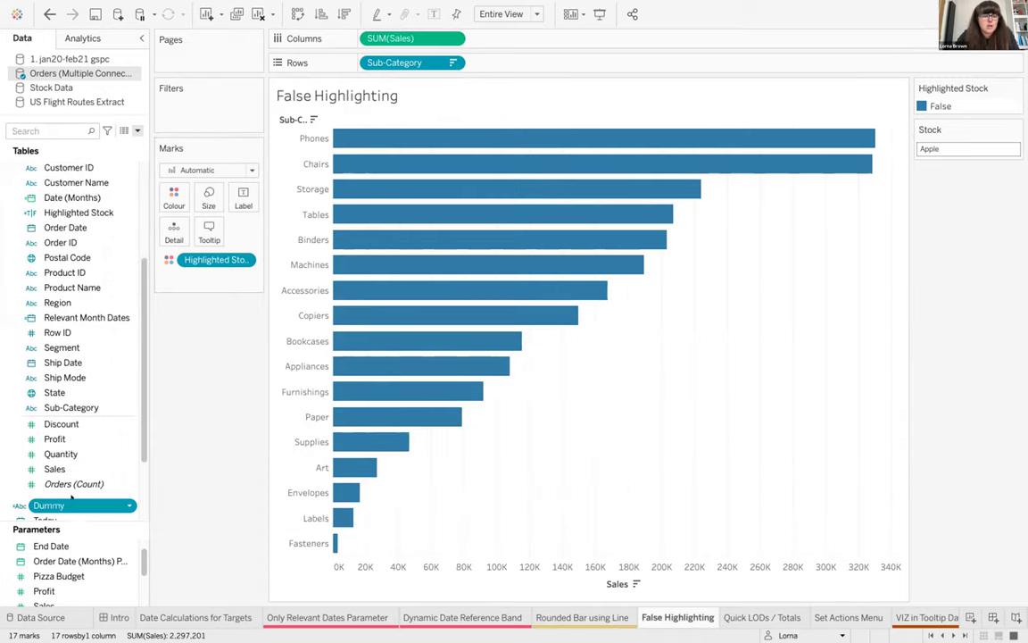
Duplicate the Dummy field and change the copy's formula to 'Dummy2'.
right_click(76, 505)
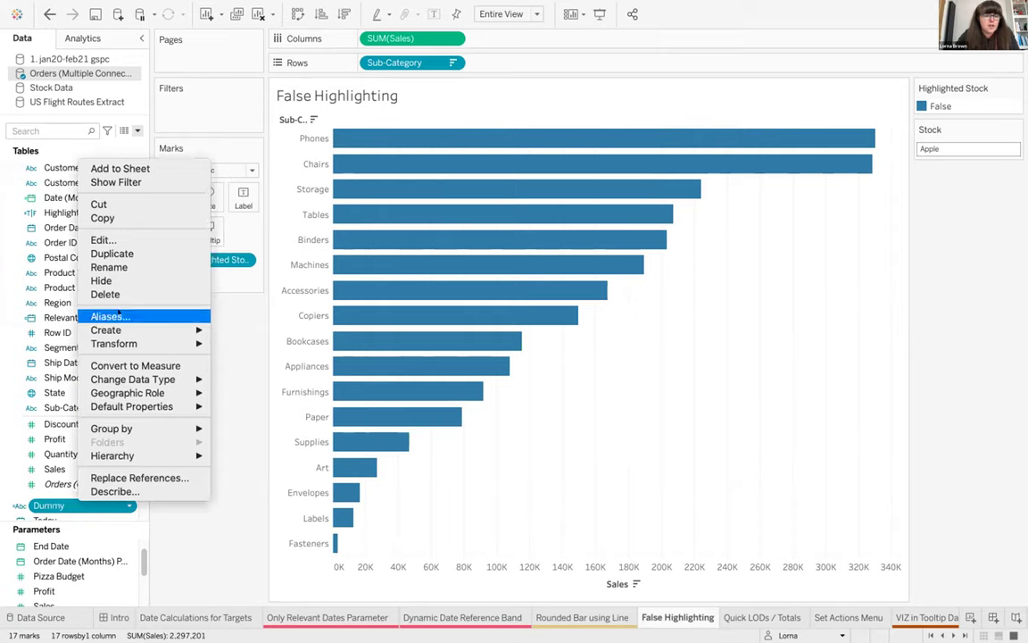
left_click(150, 253)
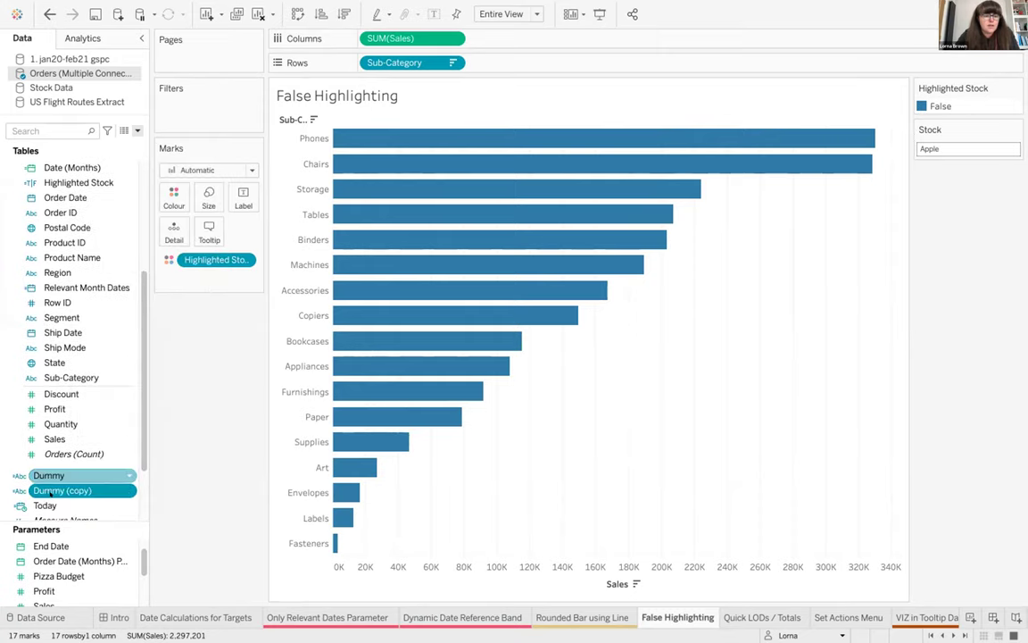
right_click(61, 490)
left_click(86, 231)
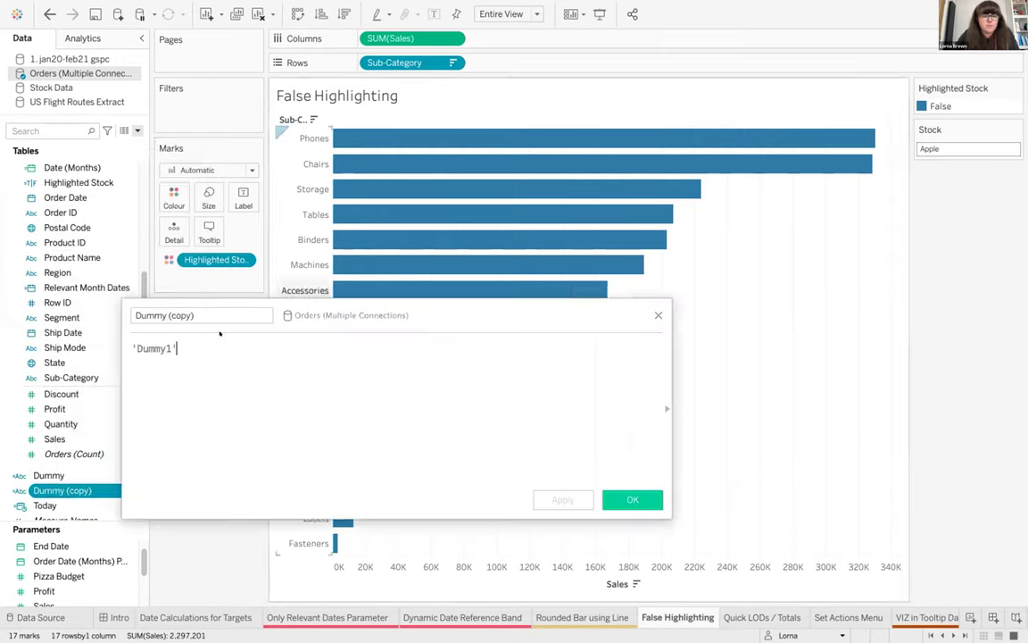
key("BackSpace")
type("2")
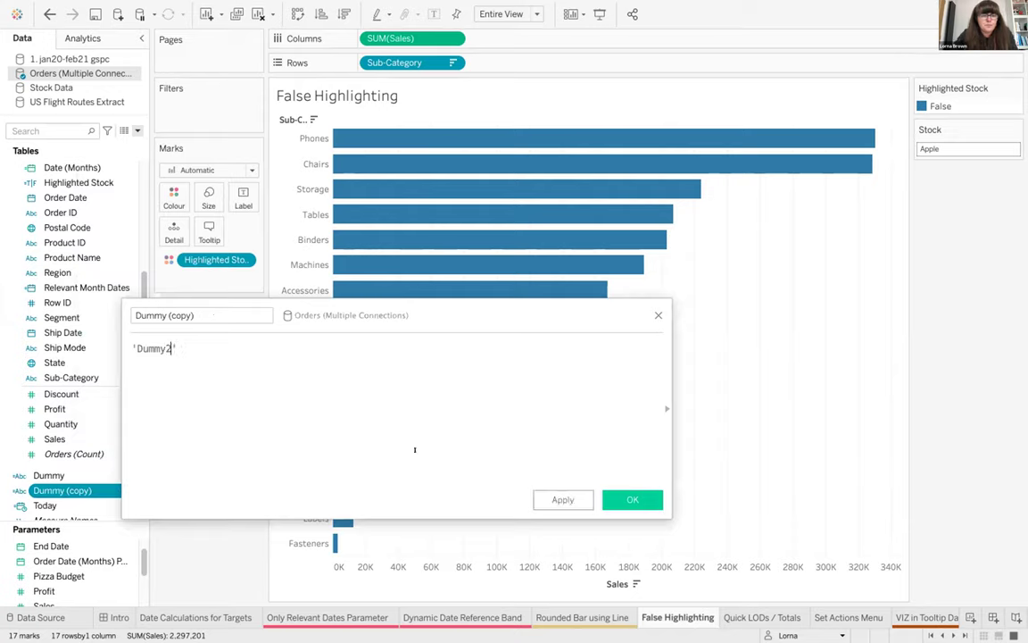
left_click(632, 499)
Add Dummy and Dummy (copy) to Detail on the bar chart's marks, and test selecting the Machines bar.
left_click(117, 475)
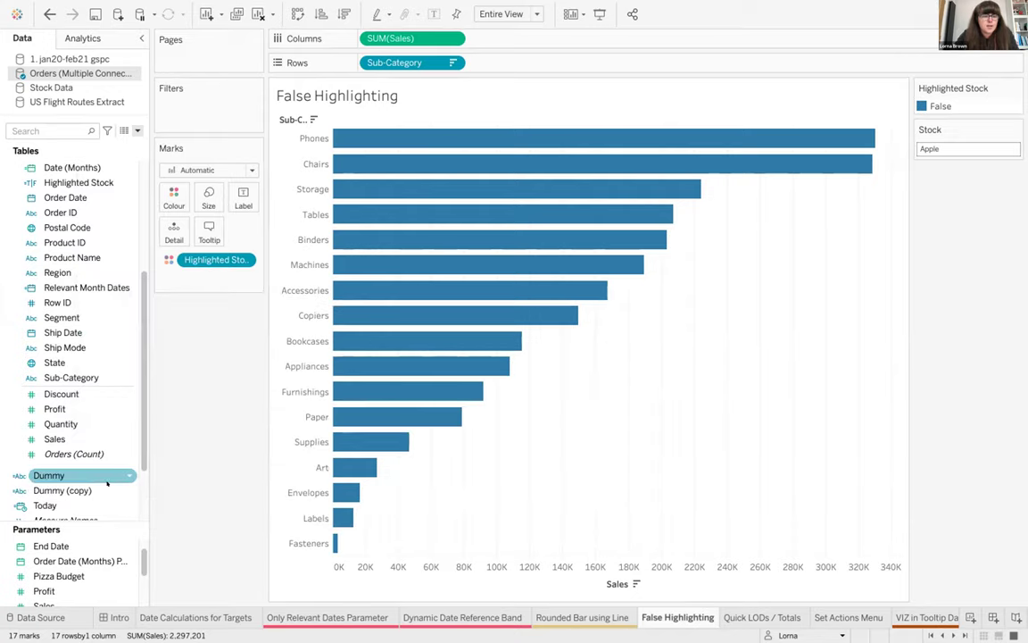
left_click(124, 489)
left_click(128, 472, "ctrl")
left_click_drag(129, 472, 156, 208)
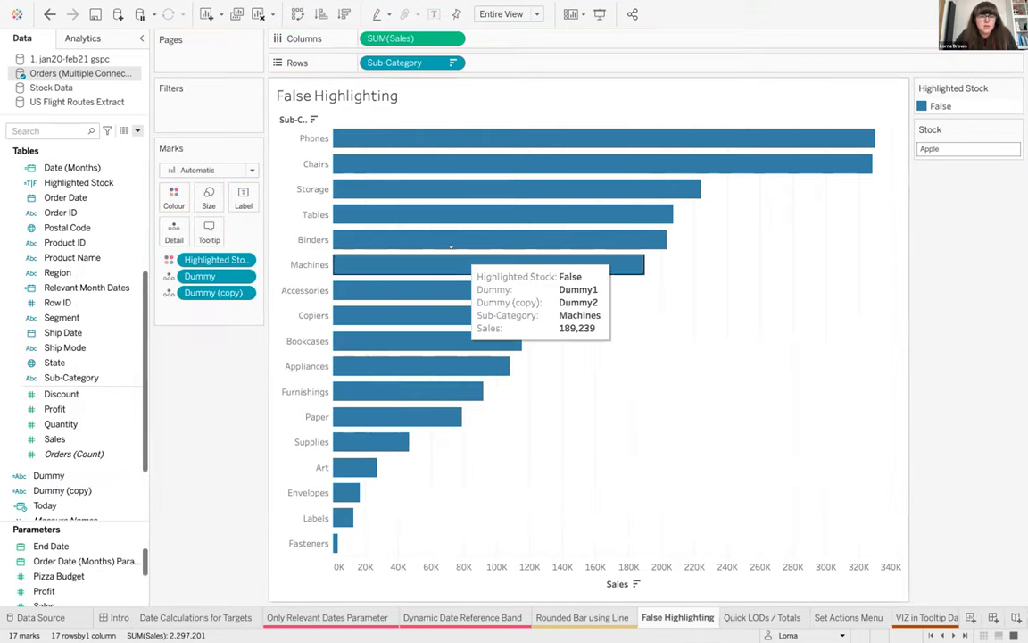
left_click(428, 266)
left_click(630, 403)
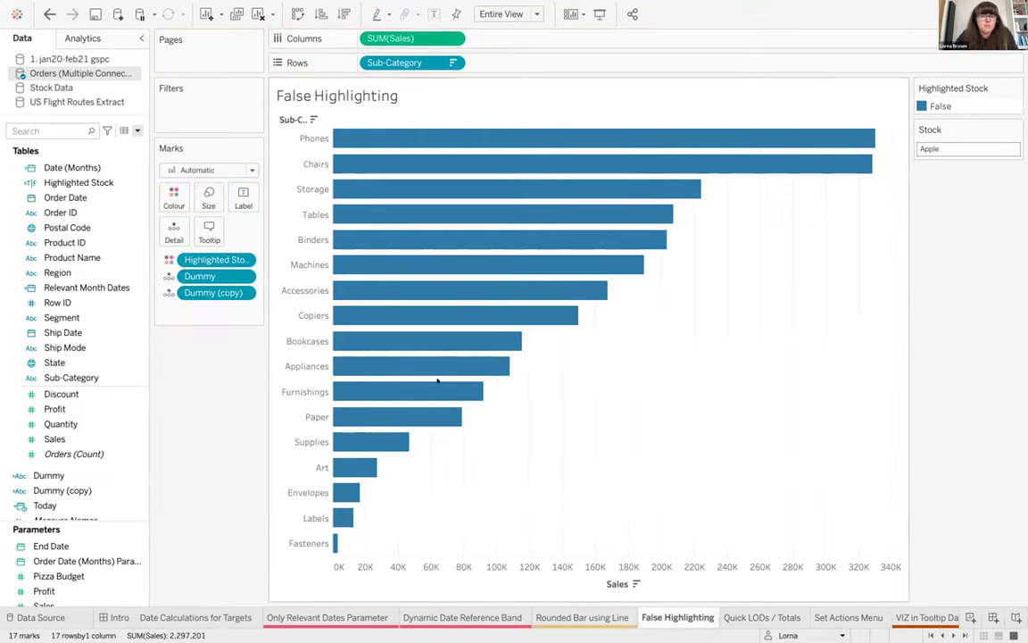
Start a worksheet filter action with False Highlighting as both the source and target sheet.
left_click(179, 8)
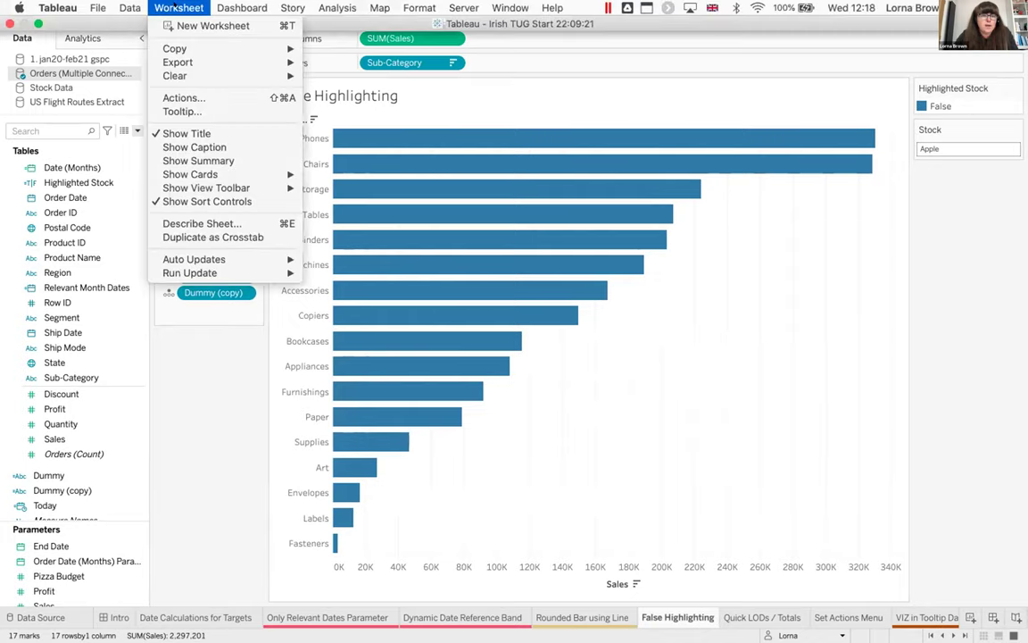
left_click(183, 98)
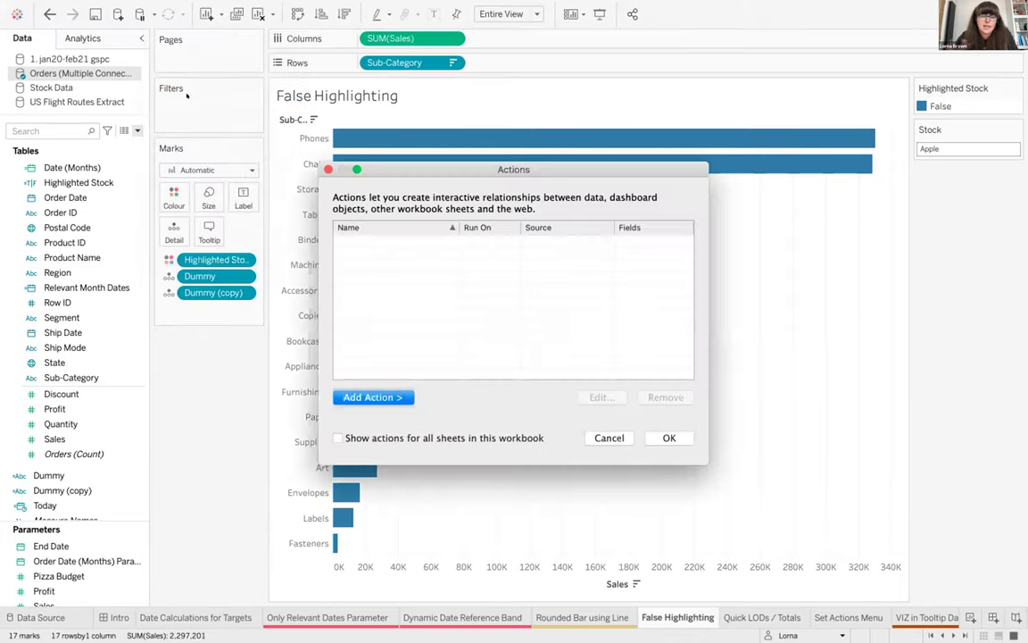
left_click(358, 395)
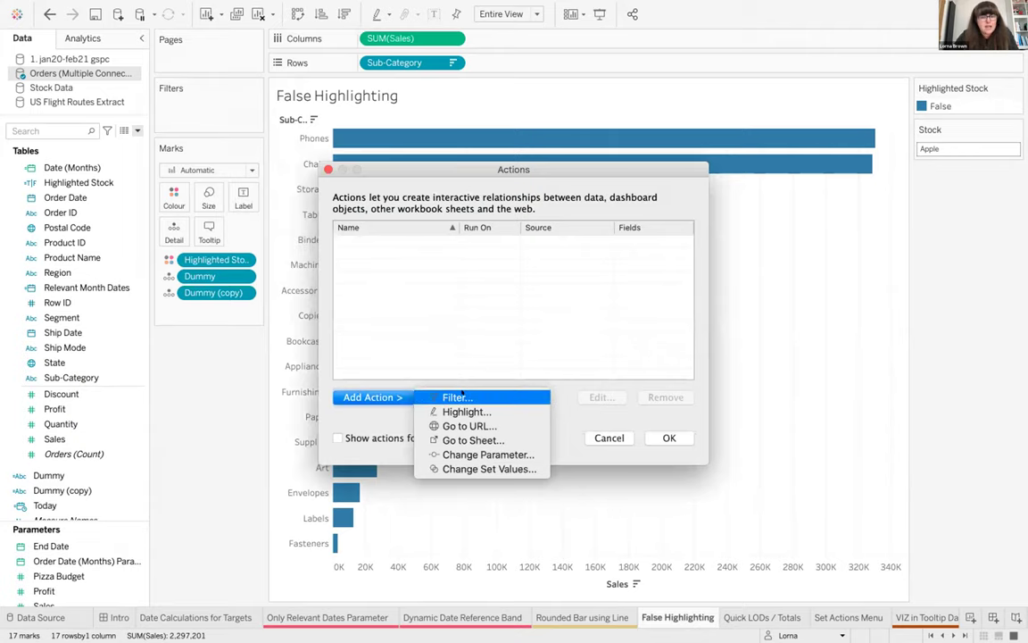
left_click(462, 397)
left_click(461, 134)
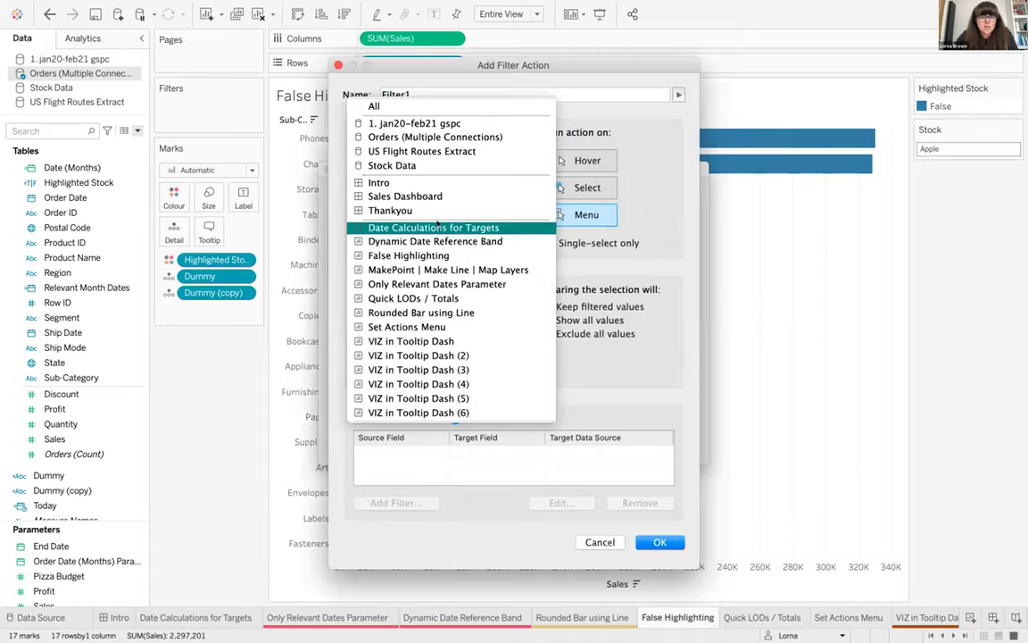
left_click(435, 250)
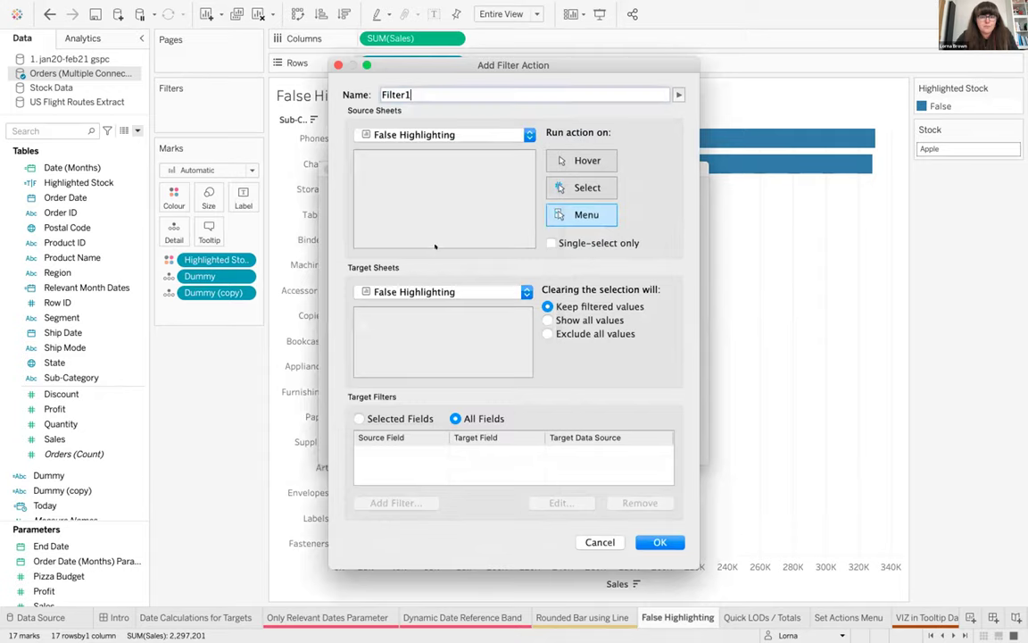
Restrict the filter action to selected fields, mapping source field Dummy to target field Dummy (copy).
left_click(360, 418)
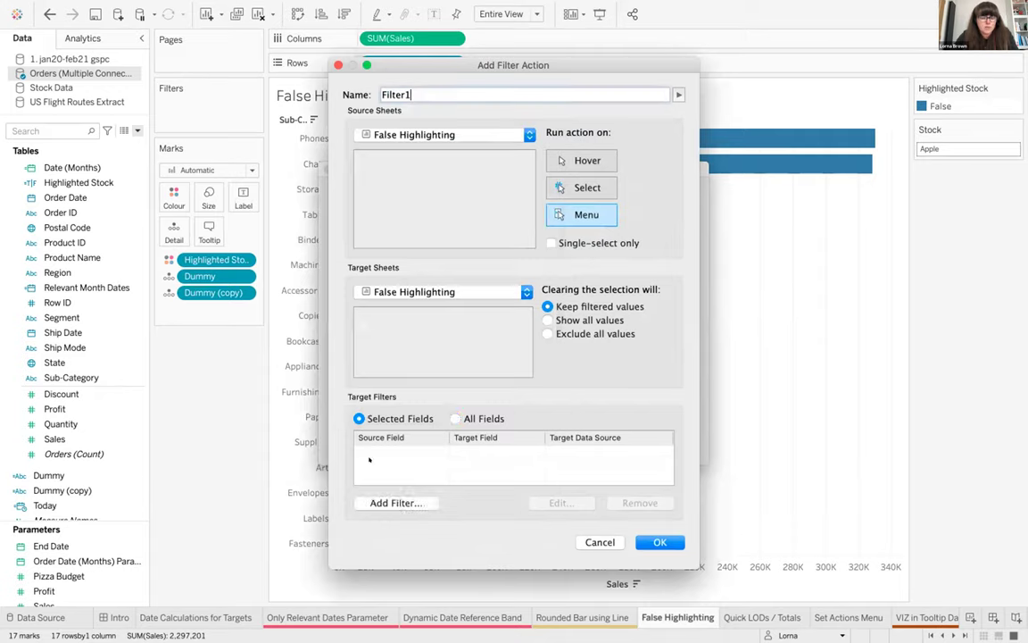
left_click(396, 503)
left_click(448, 276)
type("dumm")
left_click(455, 312)
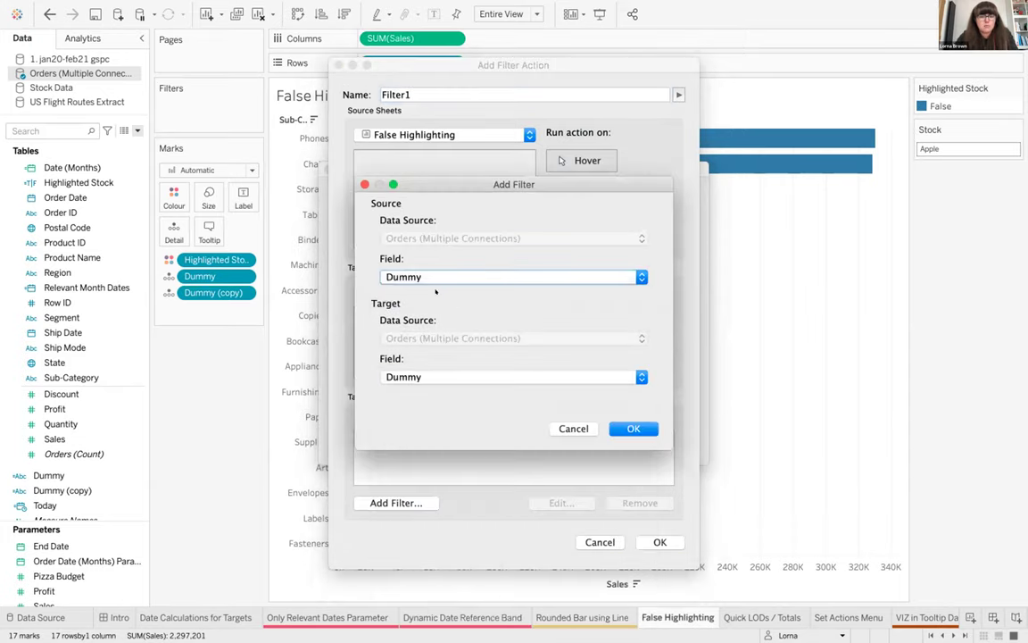
left_click(427, 375)
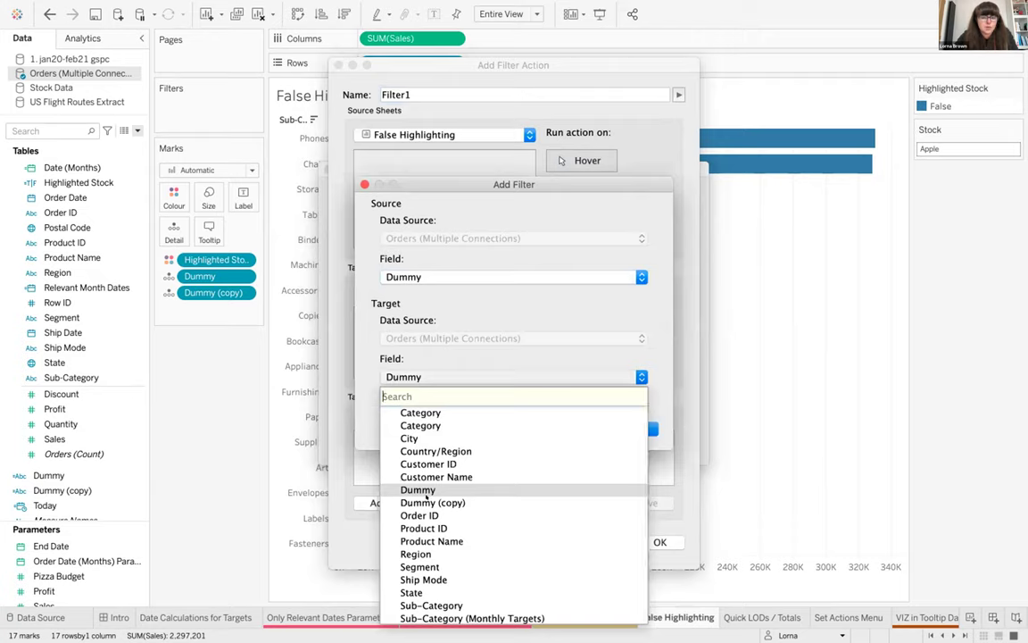
left_click(432, 502)
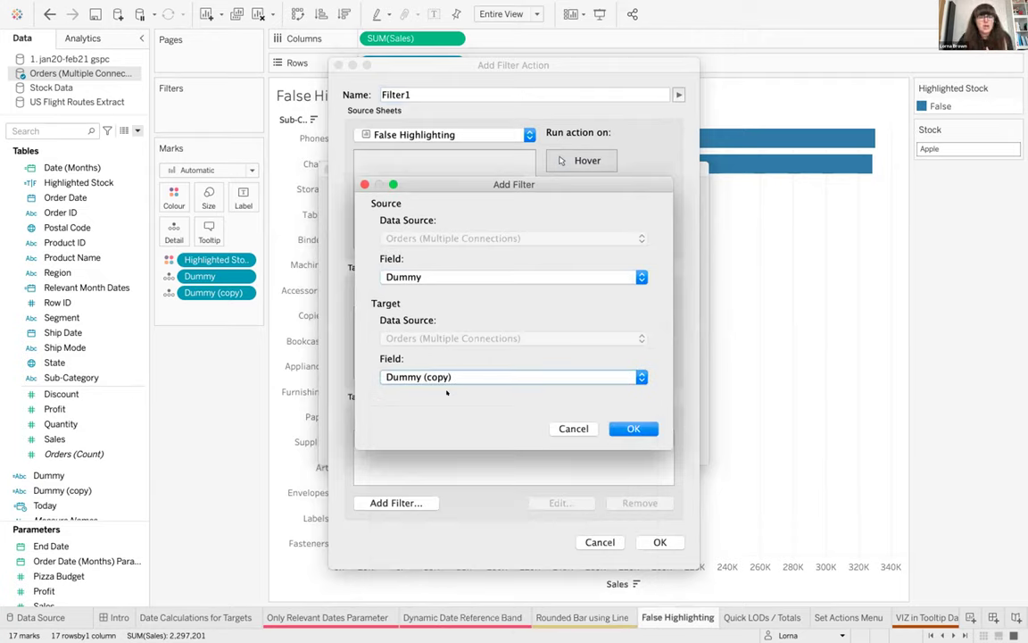
key("Return")
Run the filter action on Select, show all values when the selection is cleared, and save the action.
left_click(581, 187)
left_click(548, 319)
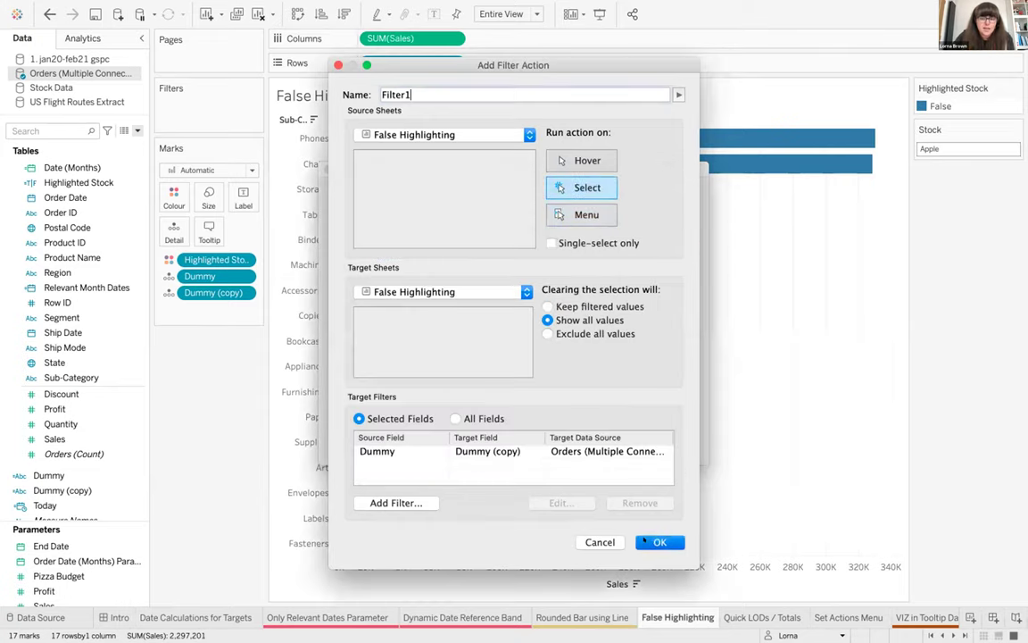
left_click(645, 541)
left_click(665, 436)
Select the Binders, Chairs, Phones and Accessories bars in turn to test the false highlighting action.
left_click(517, 243)
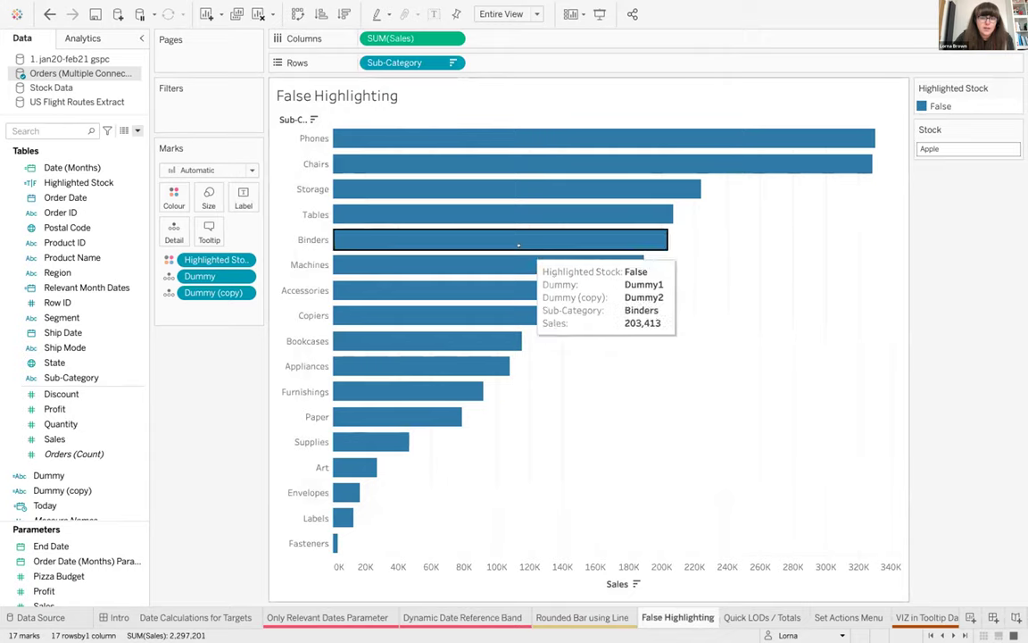
left_click(554, 163)
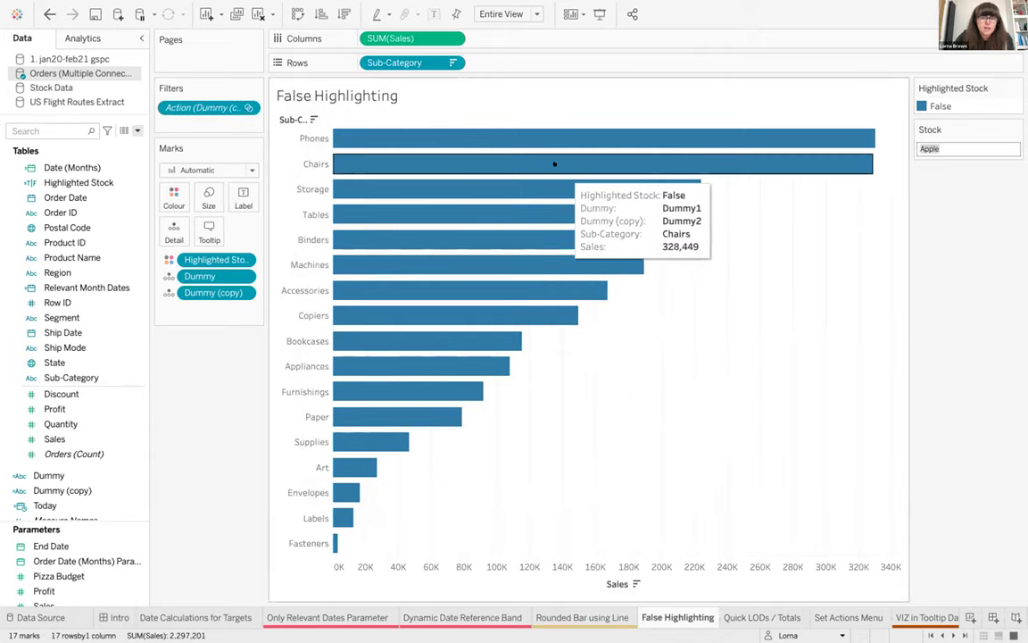
left_click(565, 141)
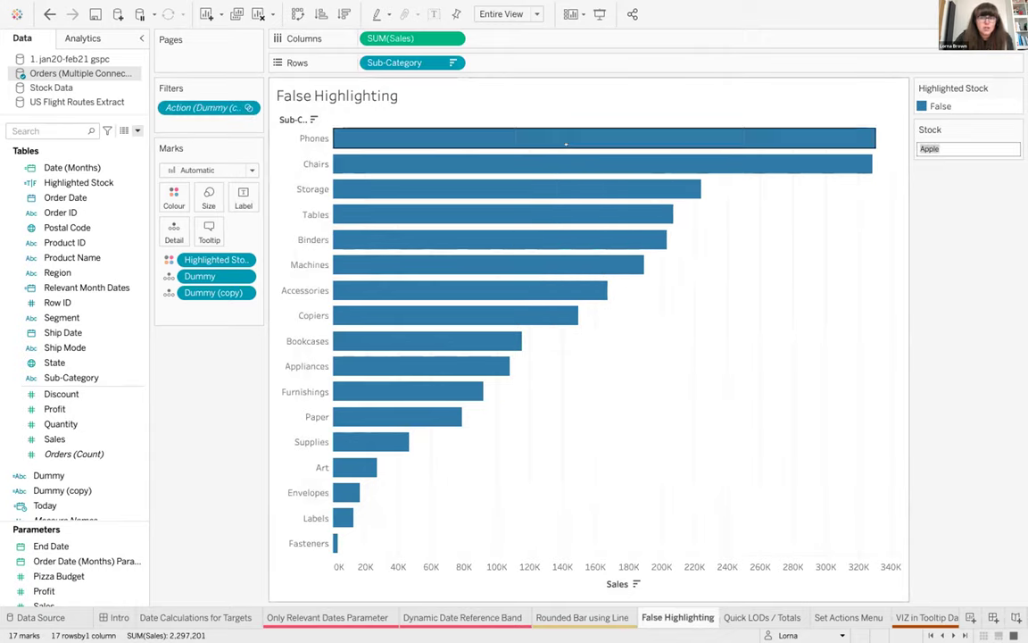
left_click(473, 281)
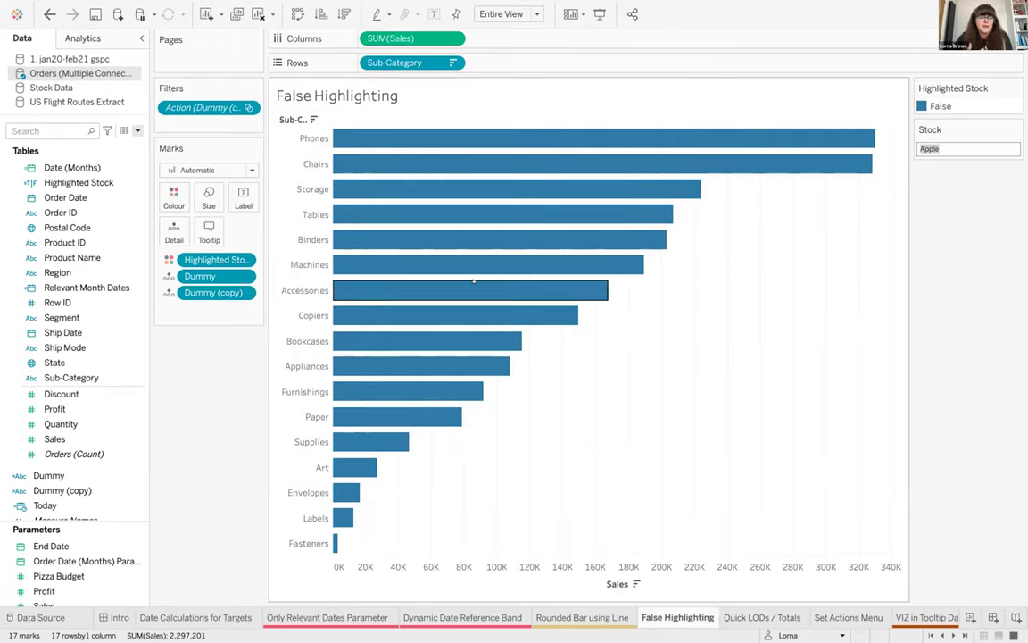
left_click(1015, 129)
left_click(928, 142)
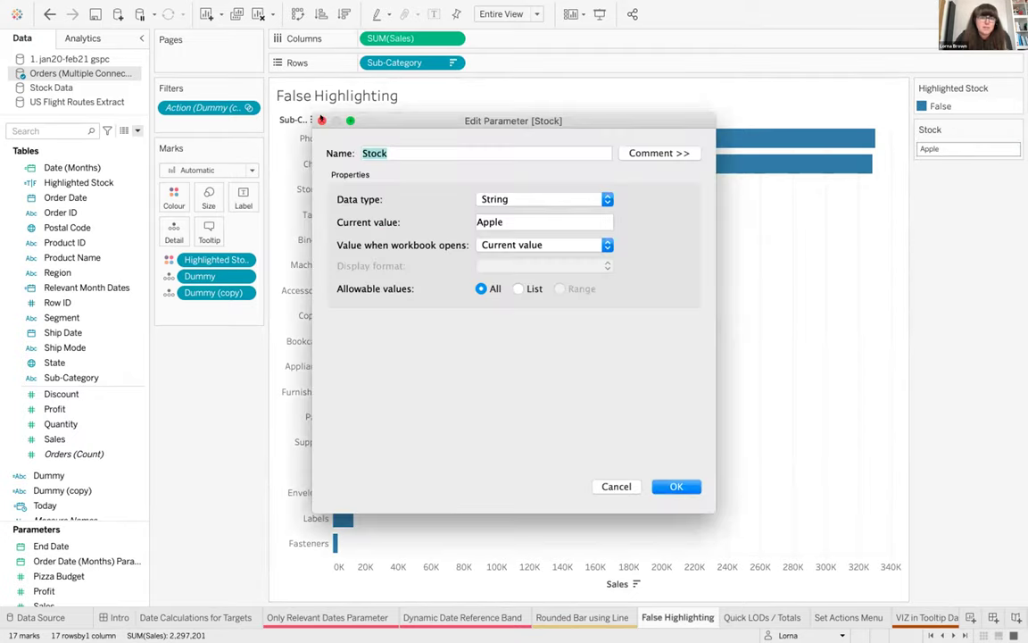
left_click(320, 119)
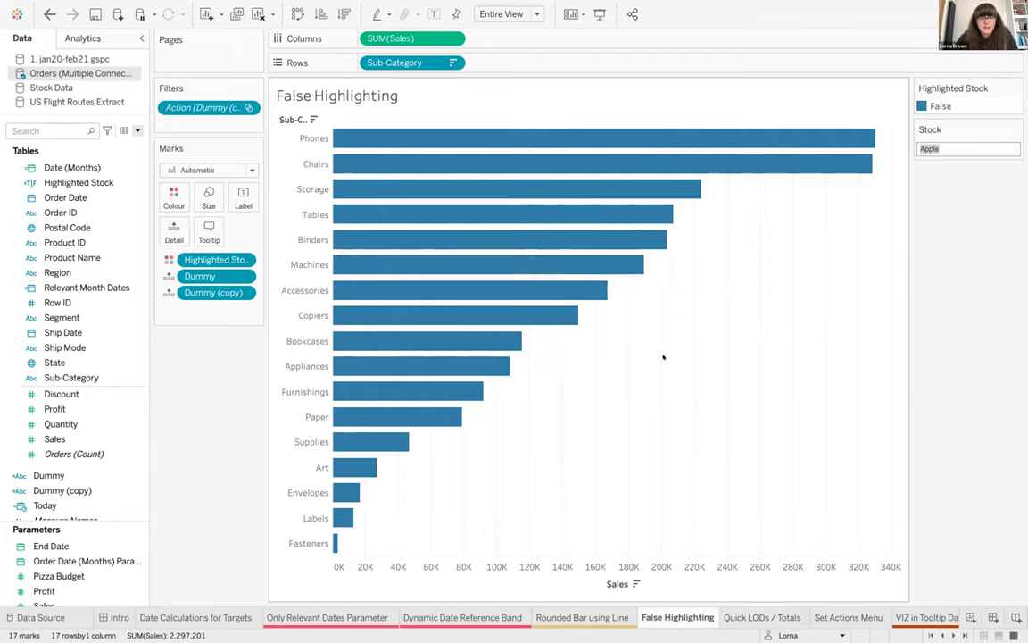
Open the Quick LODs / Totals sheet and add an average line for each category pane of the Sales bars.
left_click(746, 616)
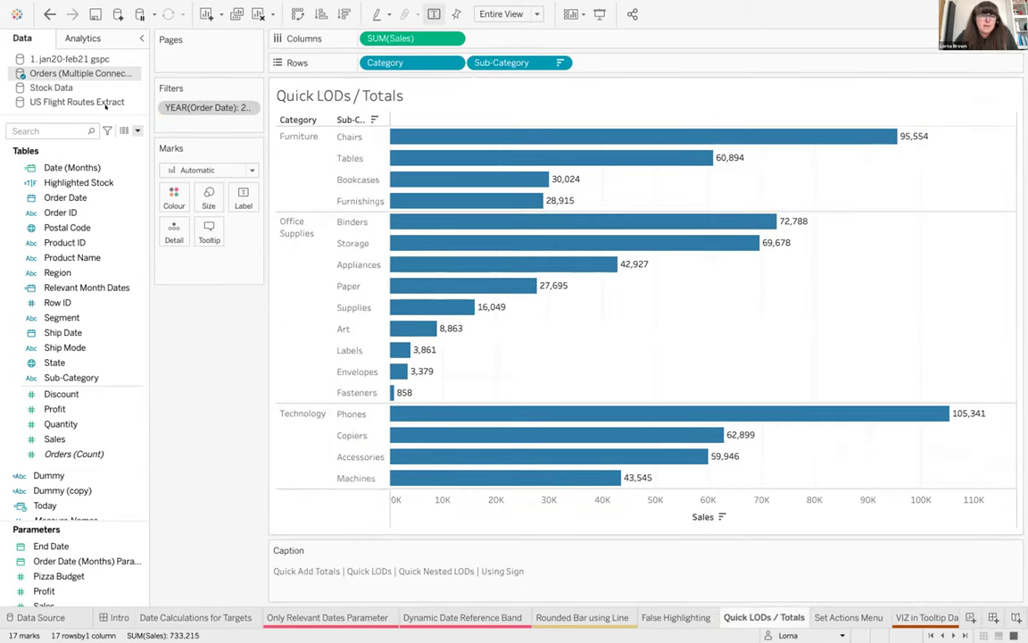
left_click(94, 30)
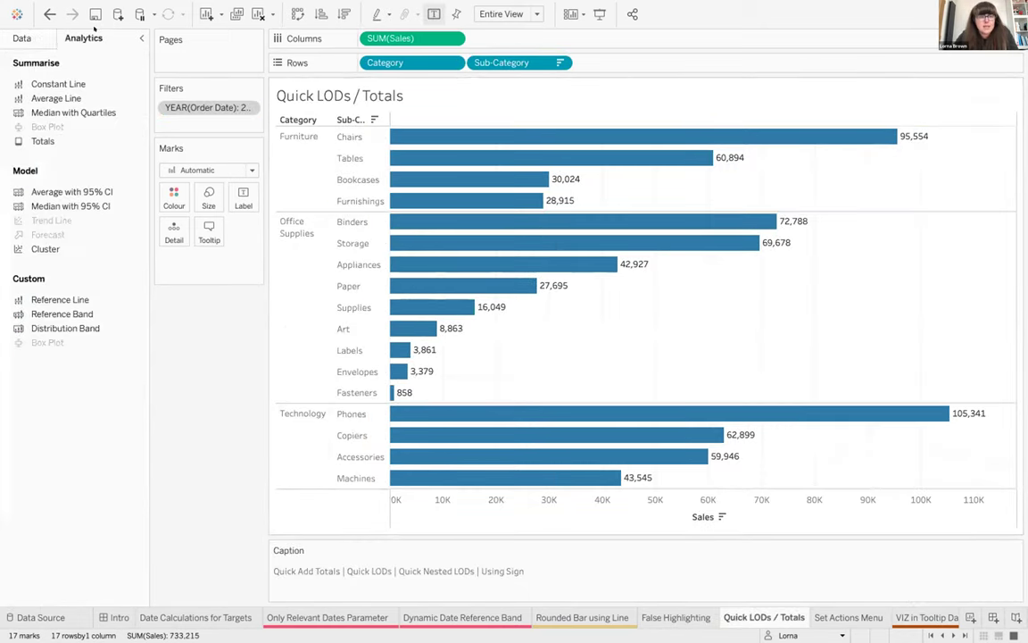
left_click(26, 38)
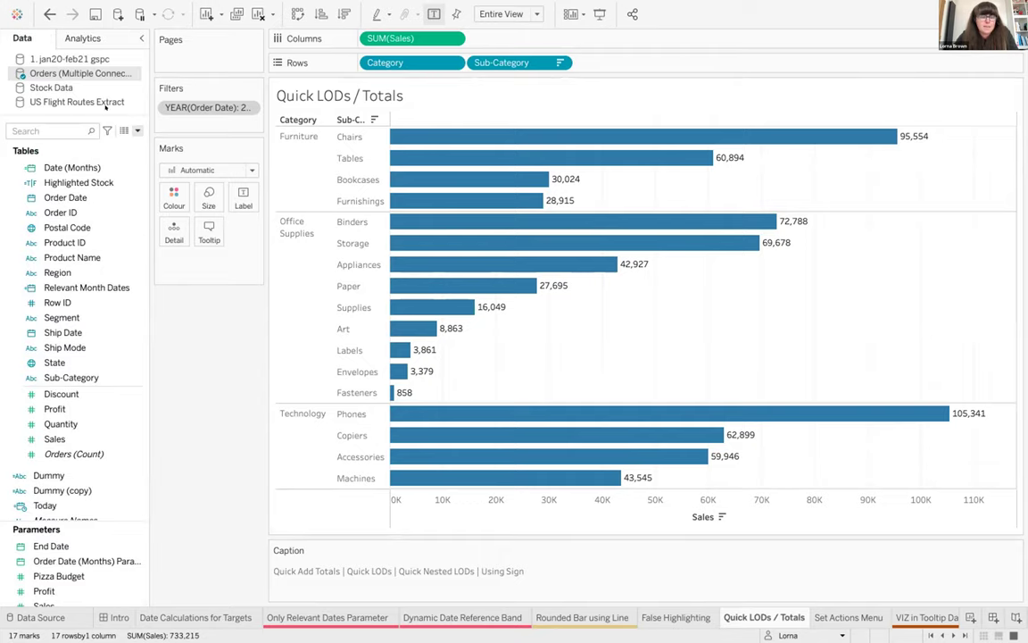
left_click(93, 37)
left_click_drag(78, 98, 450, 130)
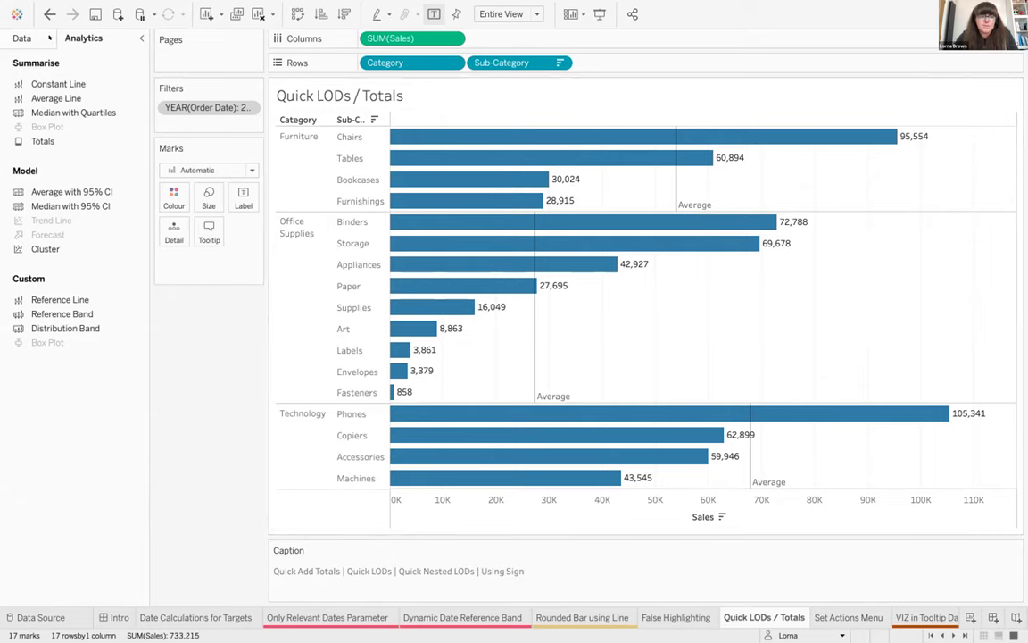
Create a quick LOD of Sales fixed on Sub-Category and inspect its formula.
left_click(21, 37)
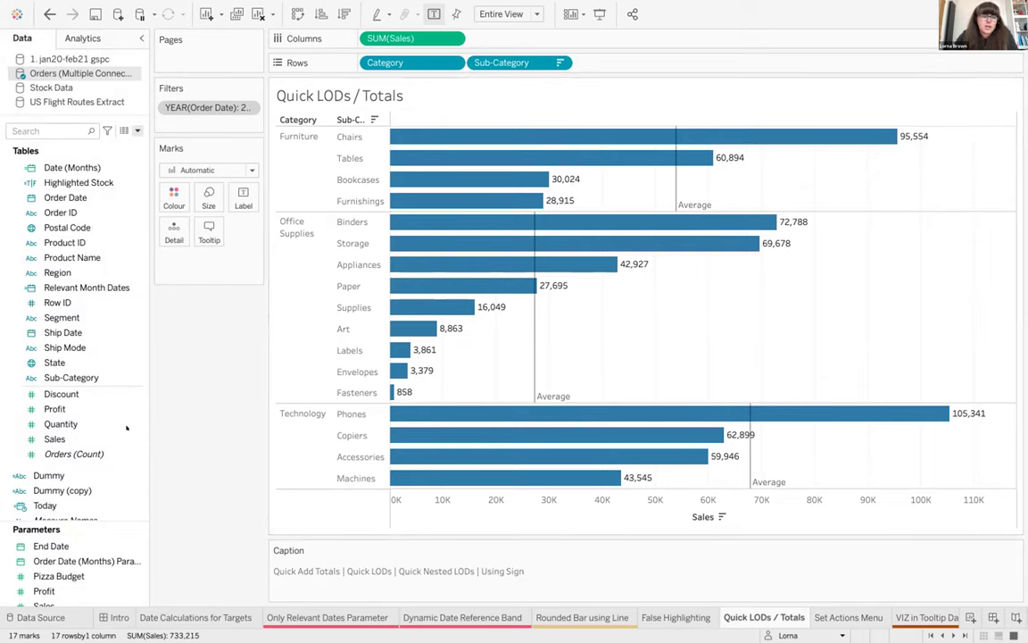
left_click(116, 434)
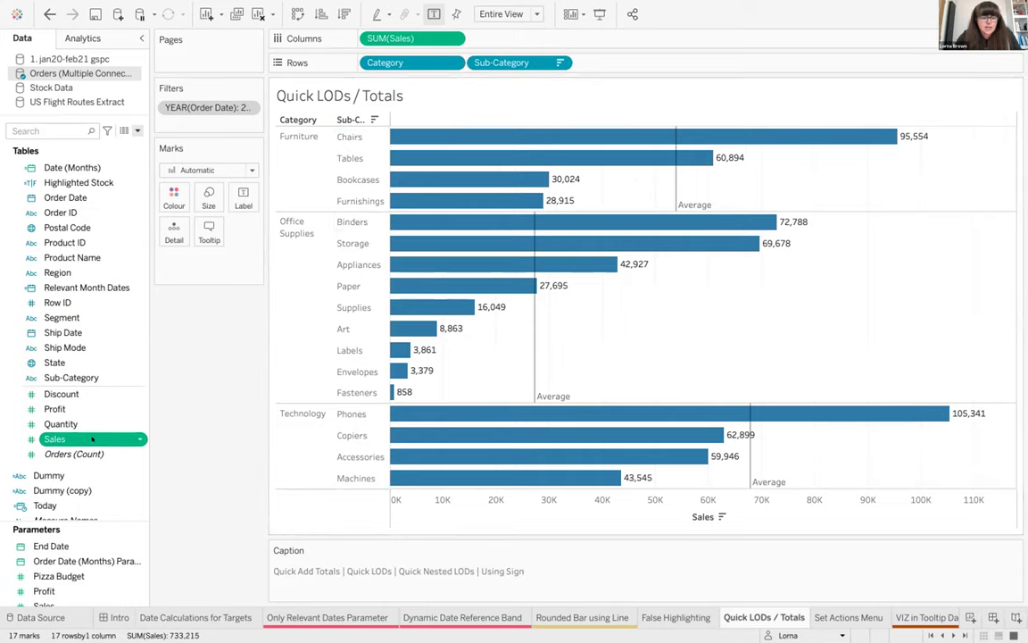
left_click_drag(92, 438, 82, 379)
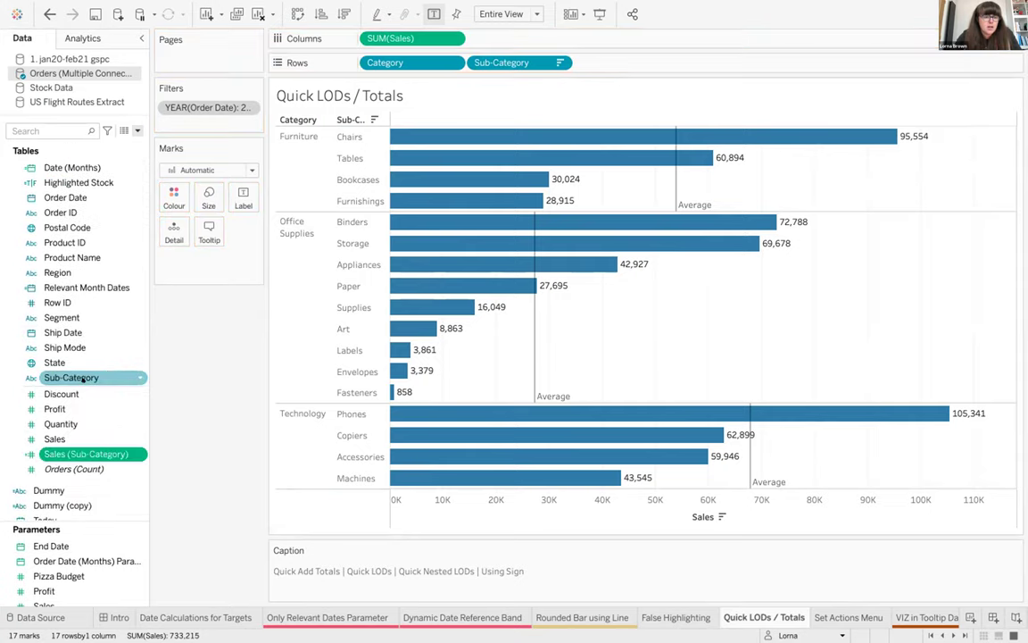
right_click(108, 455)
left_click(177, 220)
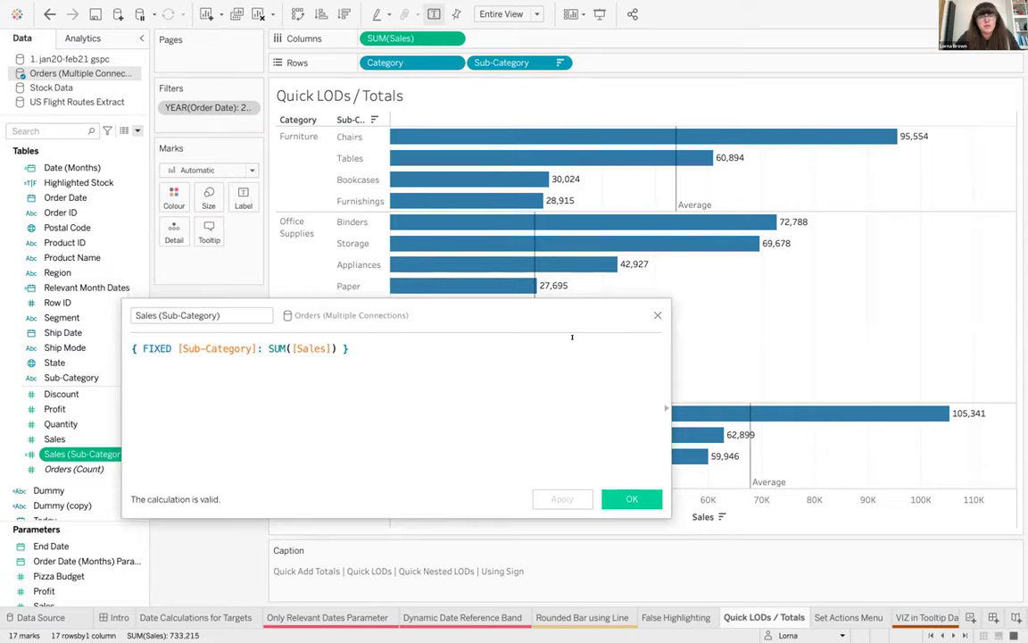
left_click(656, 315)
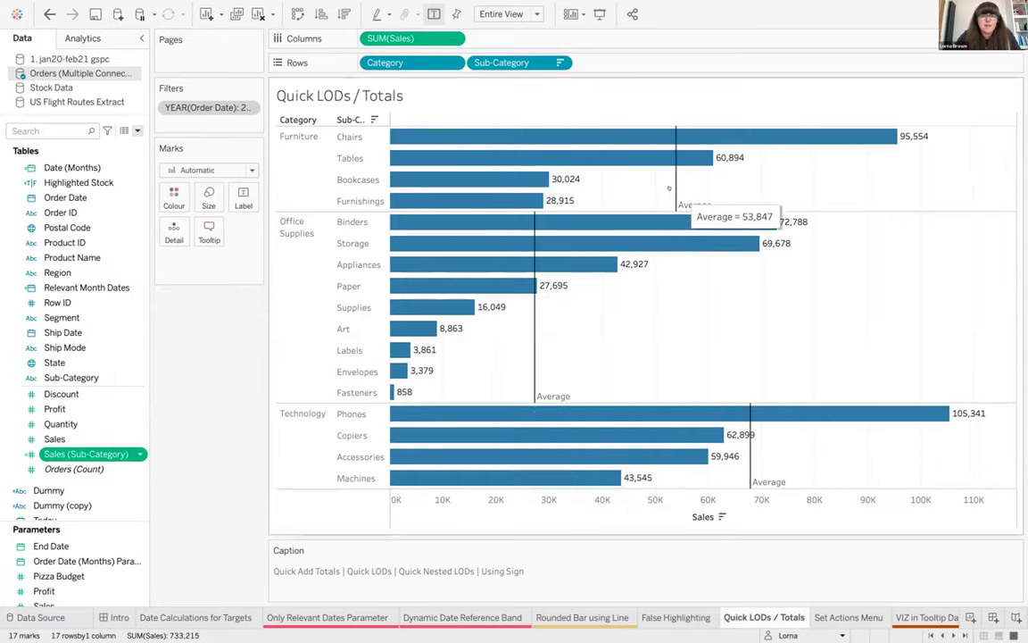
Set the default aggregation of Sales (Sub-Category) to Average.
right_click(81, 453)
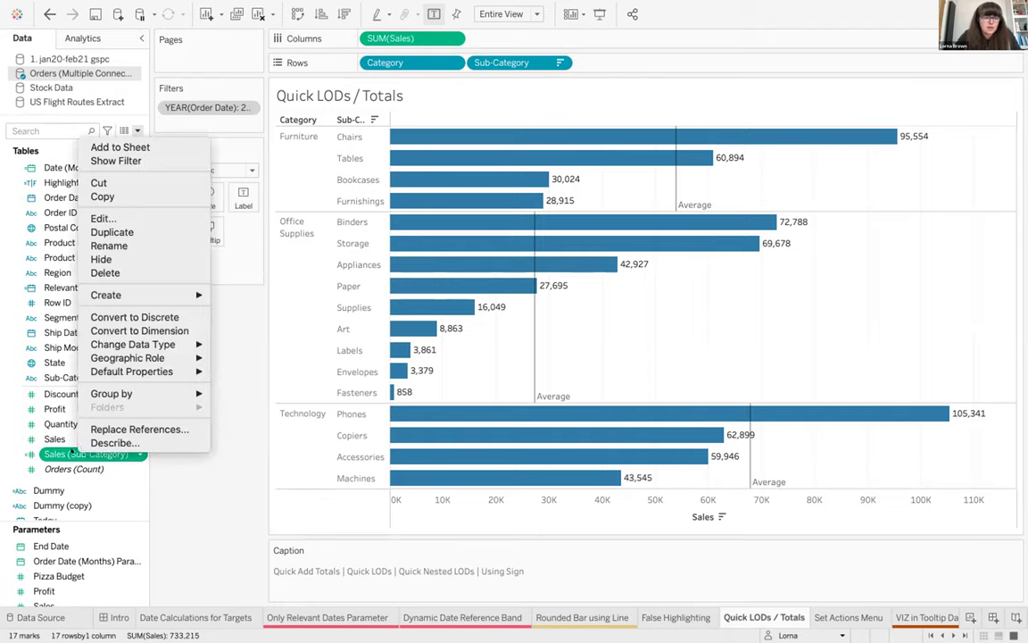
mouse_move(156, 370)
mouse_move(267, 415)
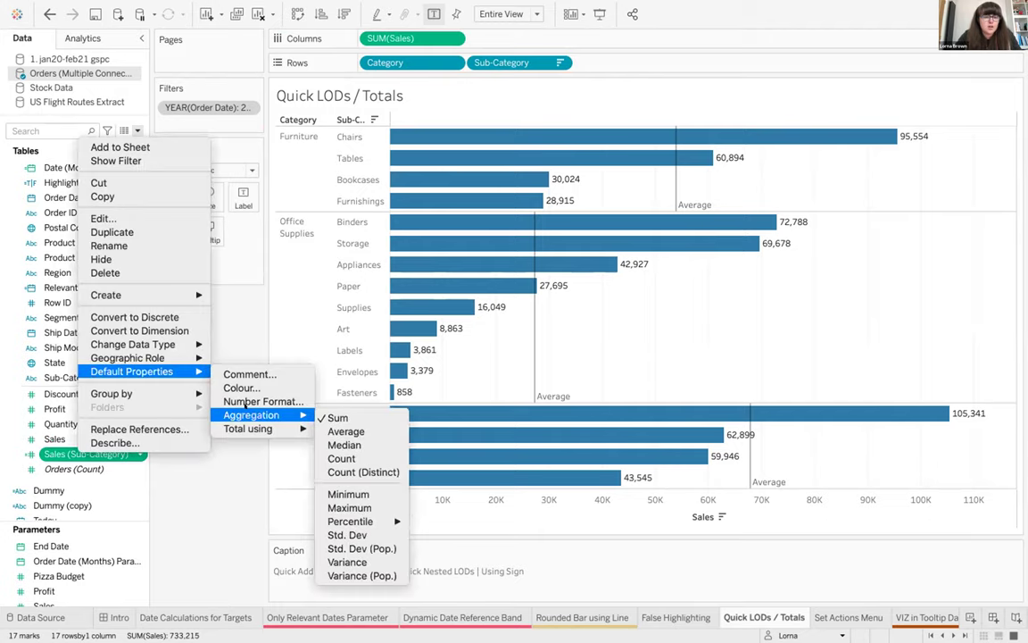
left_click(352, 431)
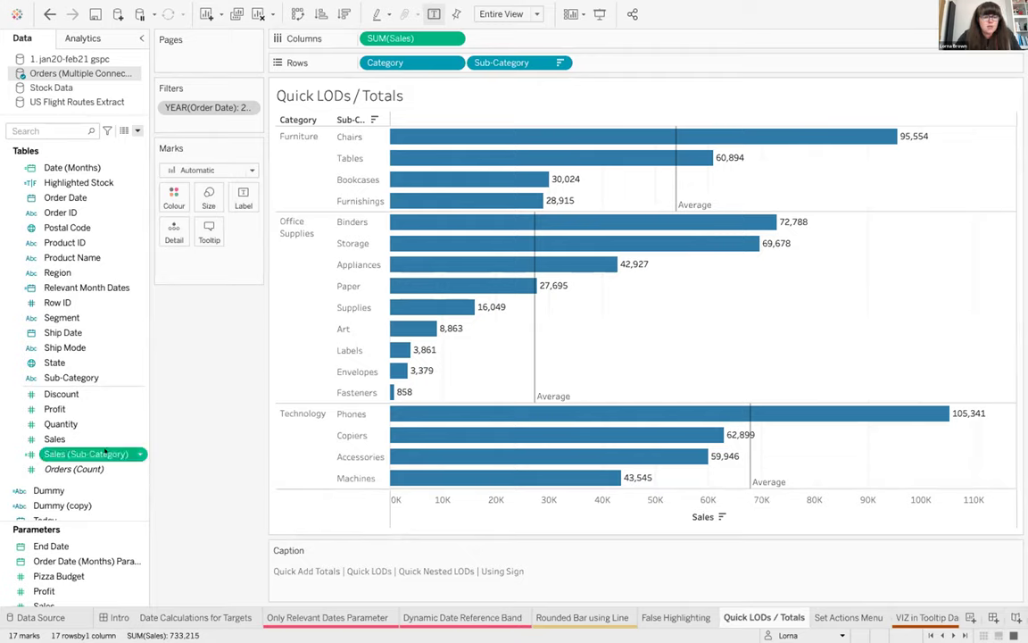
Create a nested quick LOD of Sales (Sub-Category) fixed on Category and inspect its formula.
left_click_drag(93, 453, 86, 276)
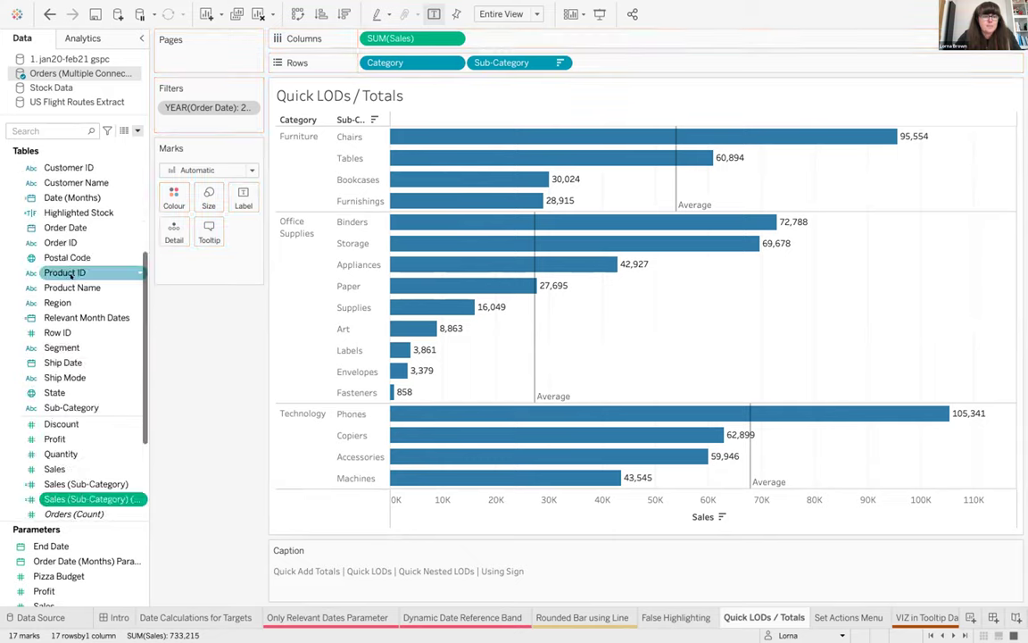
right_click(82, 497)
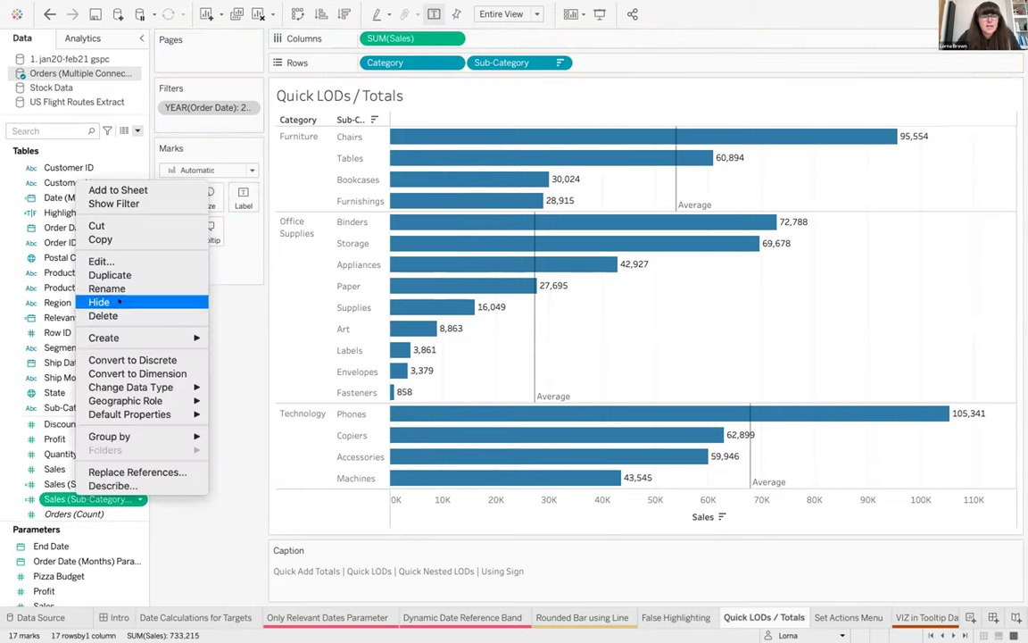
left_click(129, 260)
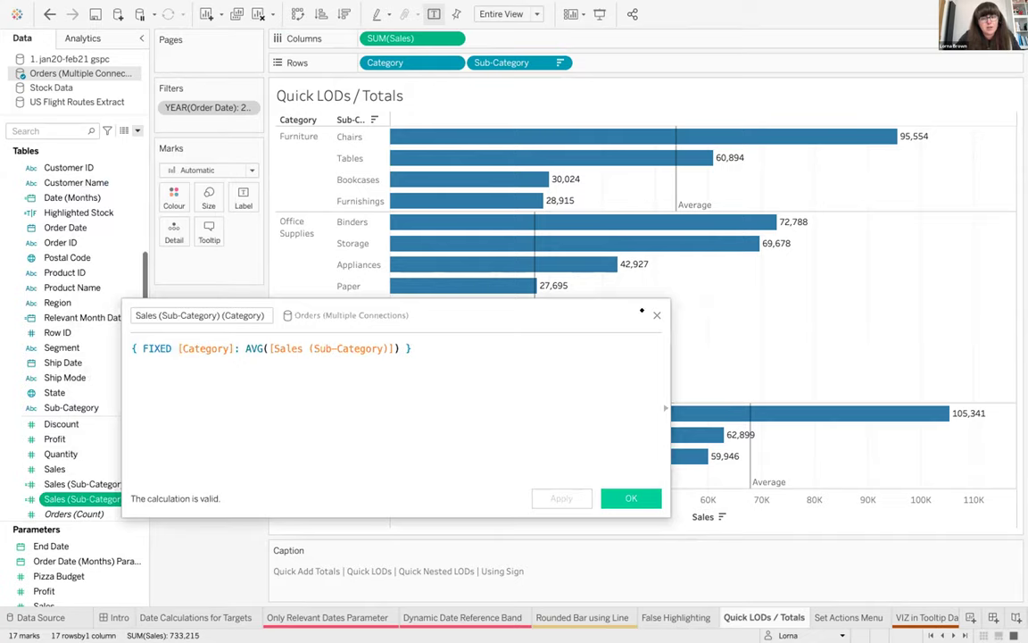
left_click(656, 314)
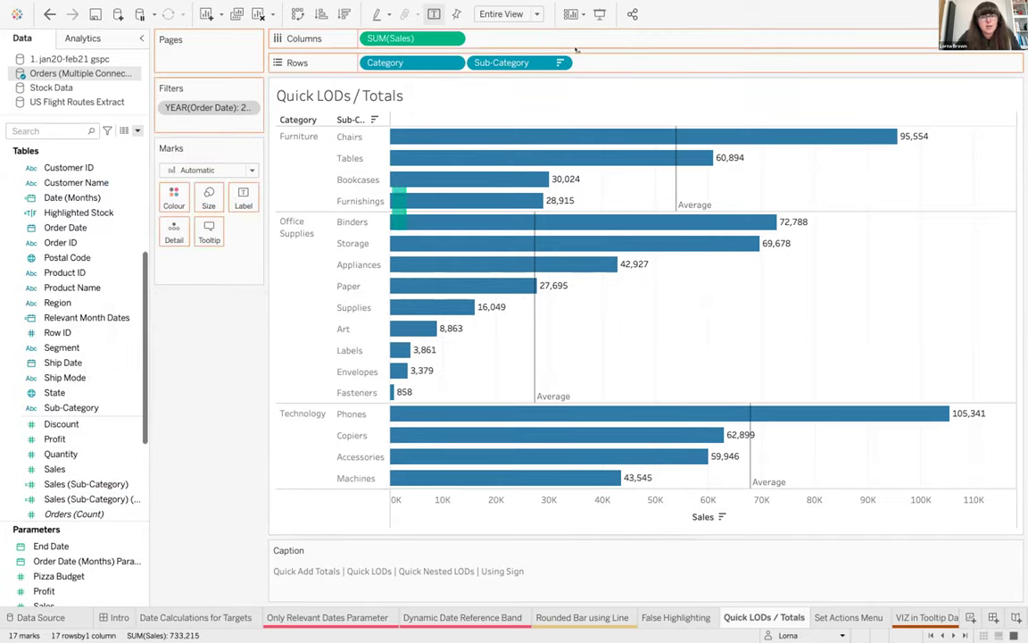
Add the nested Sales (Sub-Category) (Category) field to Columns beside Sales and compare it with the average lines.
left_click_drag(576, 39, 571, 38)
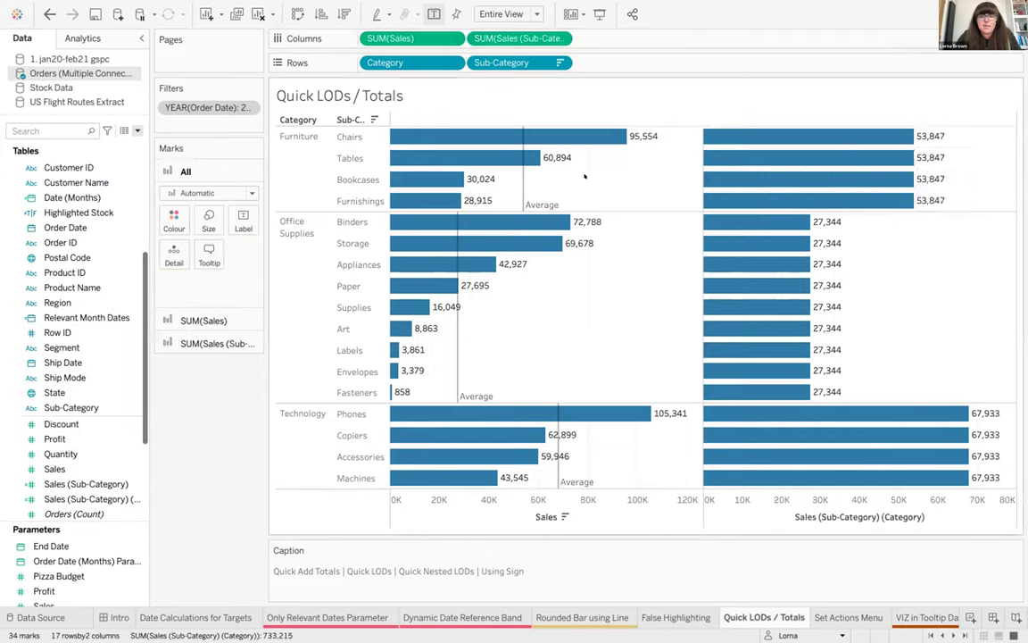
mouse_move(523, 200)
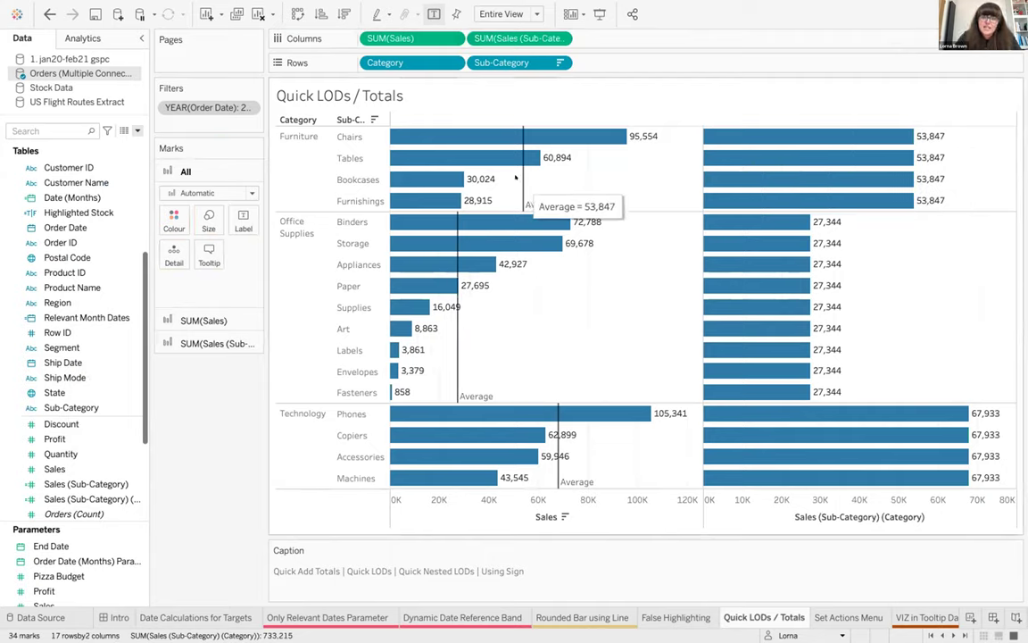
mouse_move(736, 133)
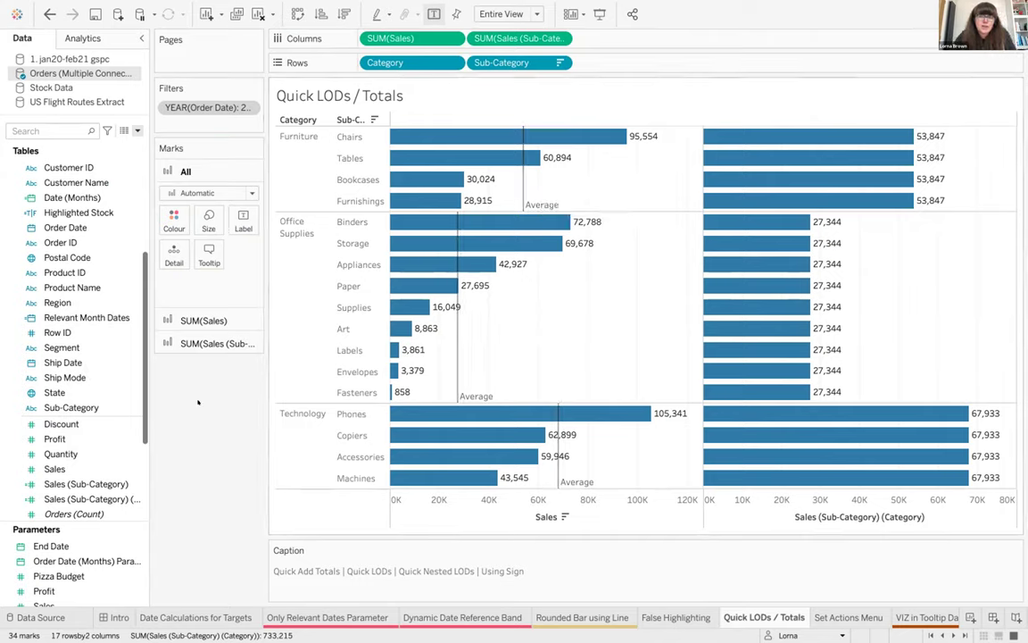
Create a calculated field named Diff with the formula SUM([Sales])-SUM([Sales (Sub-Category) (Category)]).
left_click(136, 130)
left_click(117, 143)
type("Diff")
key("Tab")
left_click_drag(390, 38, 268, 384)
type("-")
left_click_drag(513, 38, 459, 437)
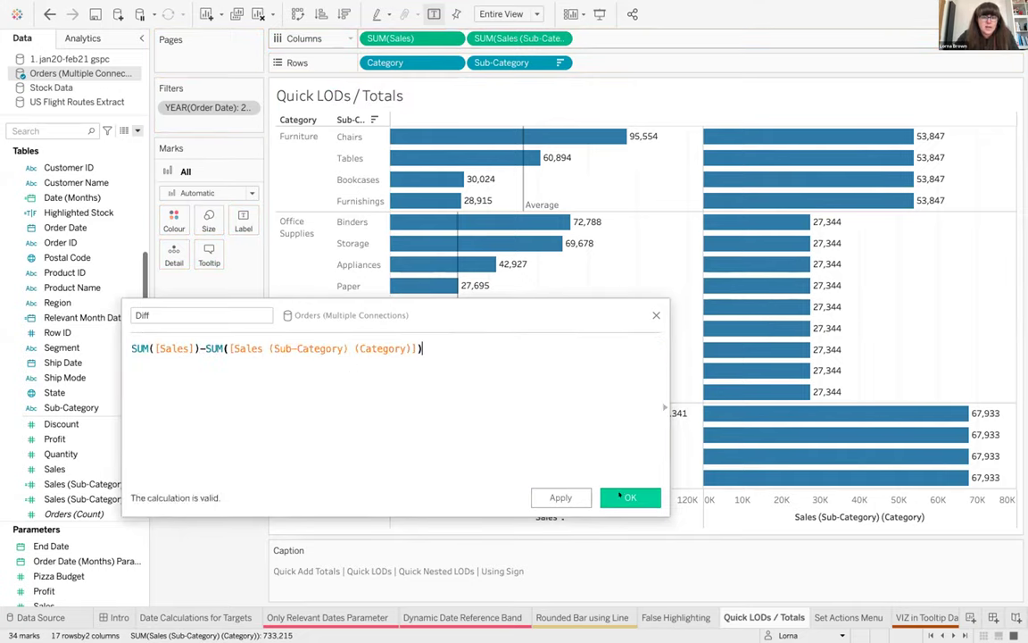
left_click(624, 495)
Add Diff to Columns after the nested LOD measure and inspect its positive and negative bars.
left_click_drag(54, 506, 96, 495)
left_click_drag(625, 61, 616, 39)
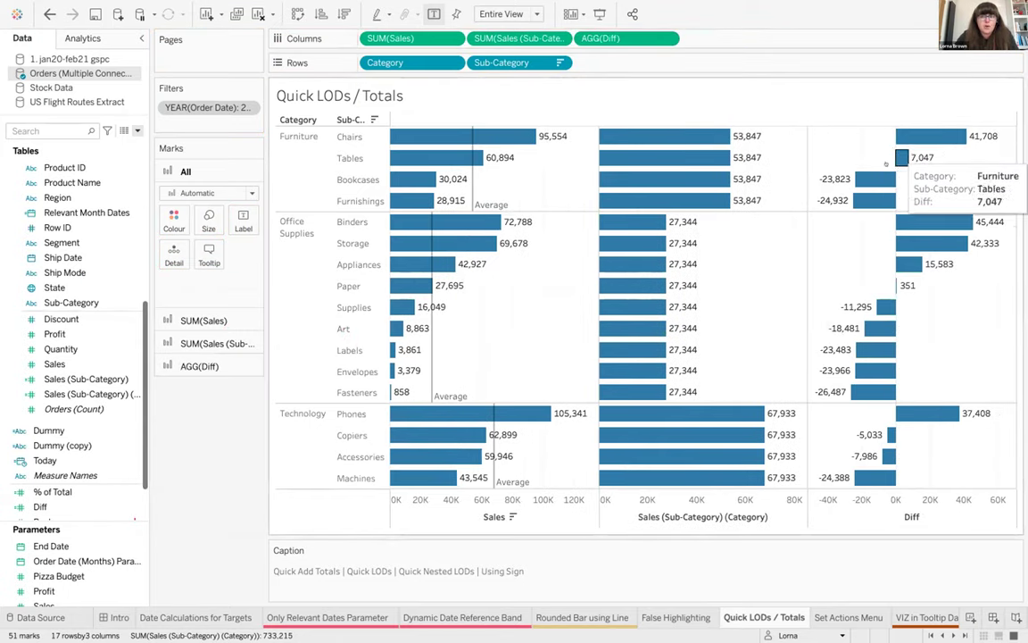
mouse_move(873, 179)
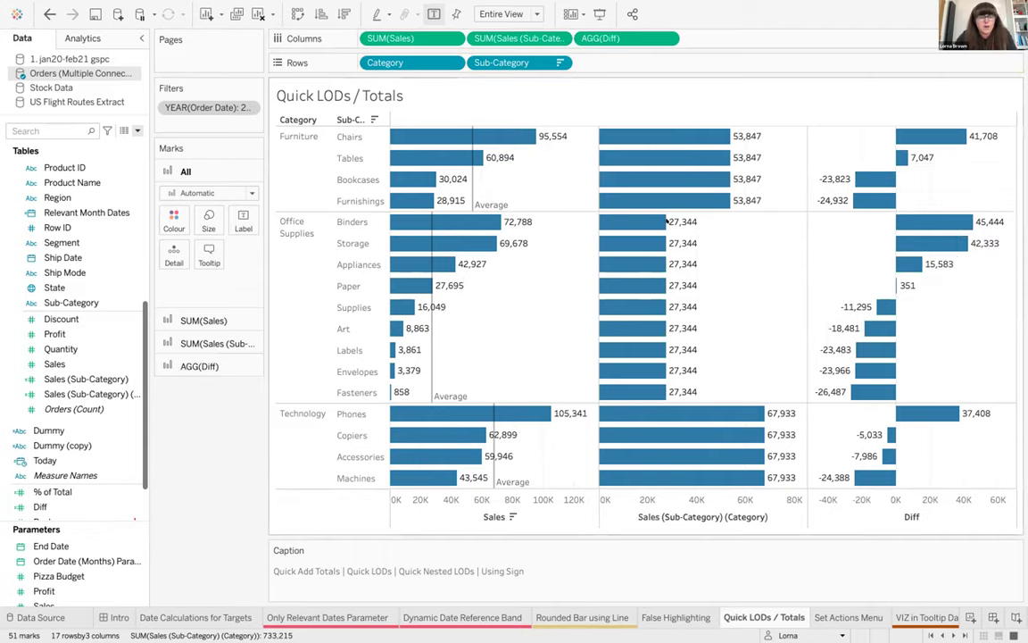
Create a calculated field named Sign with the formula SIGN([Diff]).
left_click(138, 131)
left_click(131, 141)
type("Sign")
key("Tab")
type("SI")
key("Return")
type("dif")
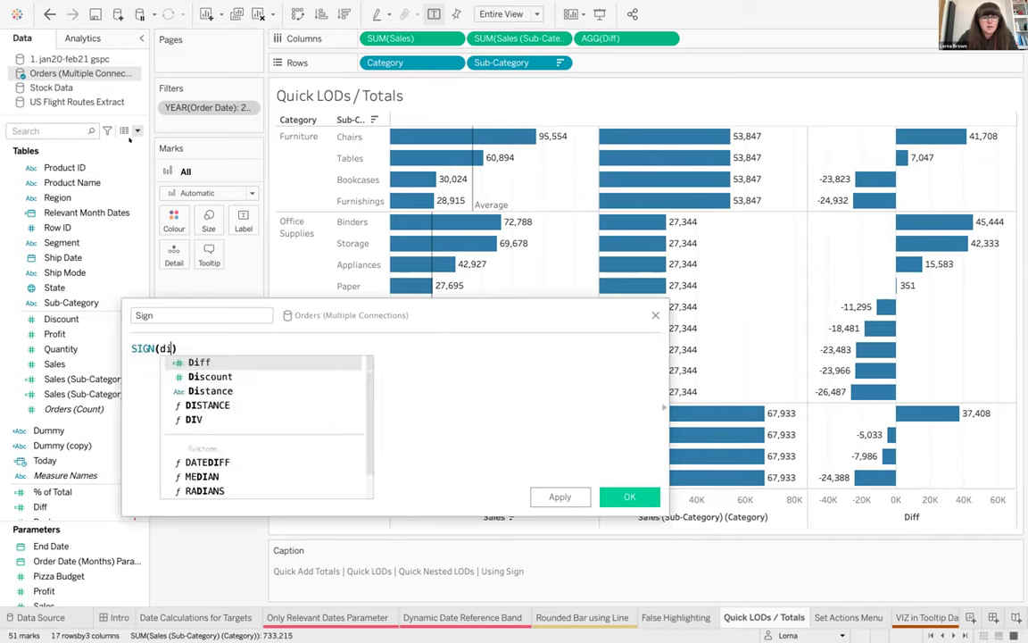
key("Return")
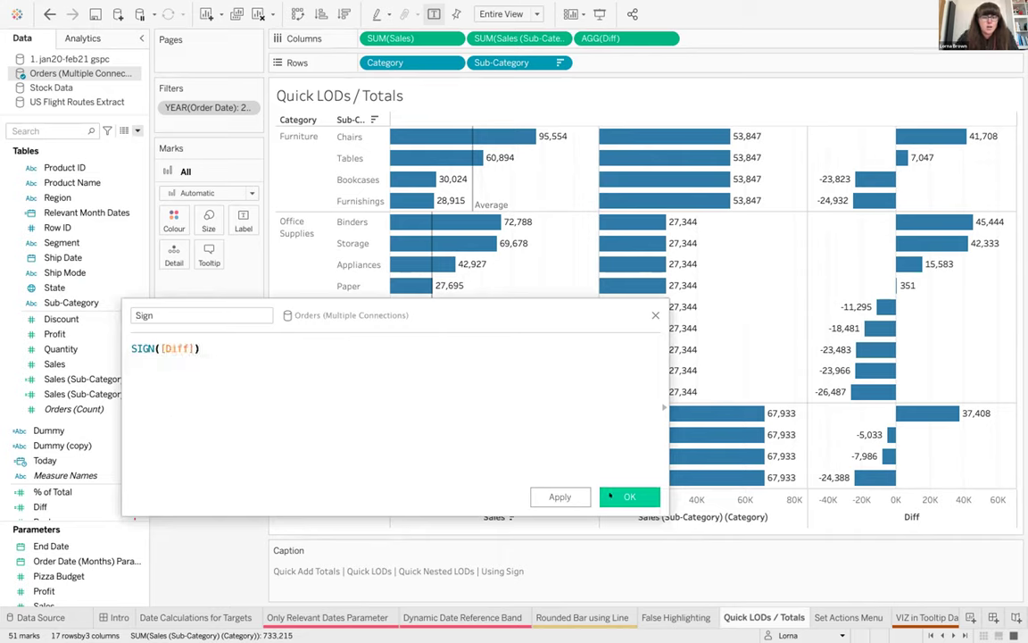
key("Return")
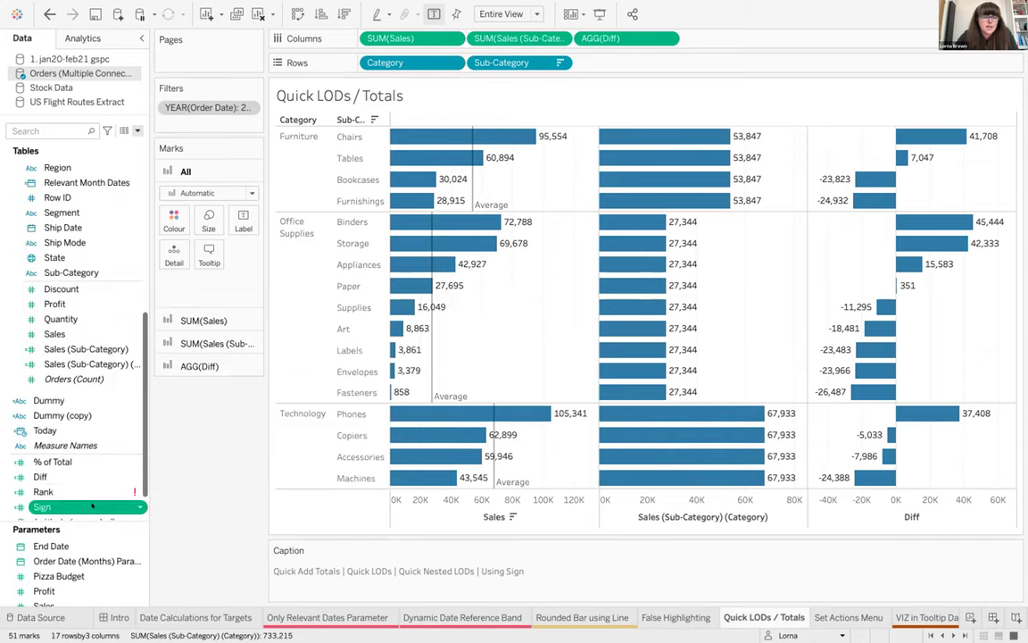
Colour only the Diff bars by Sign and make Sign discrete.
left_click(199, 366)
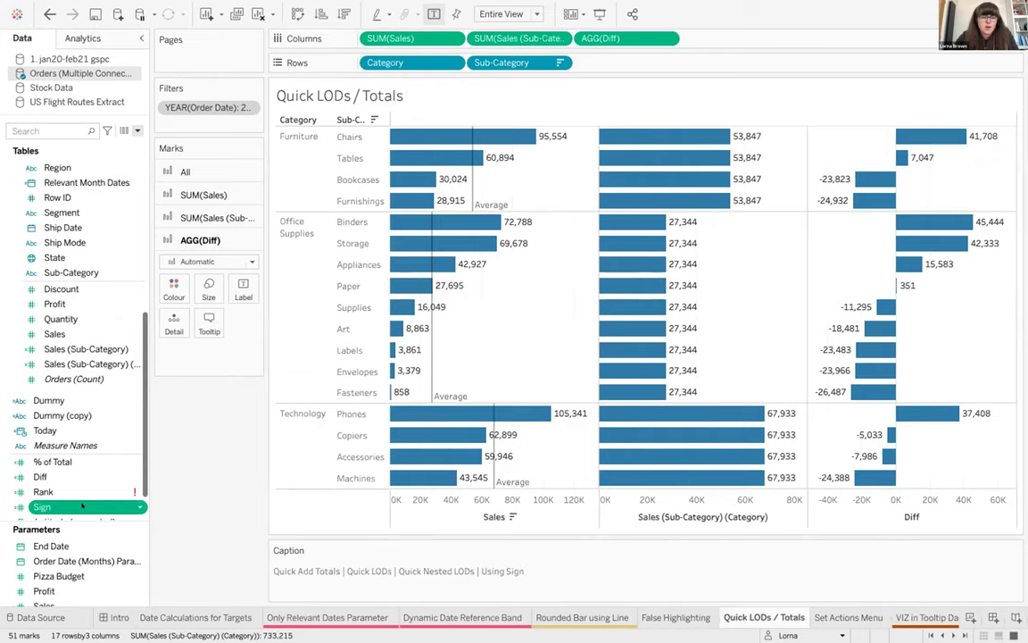
left_click_drag(82, 506, 174, 290)
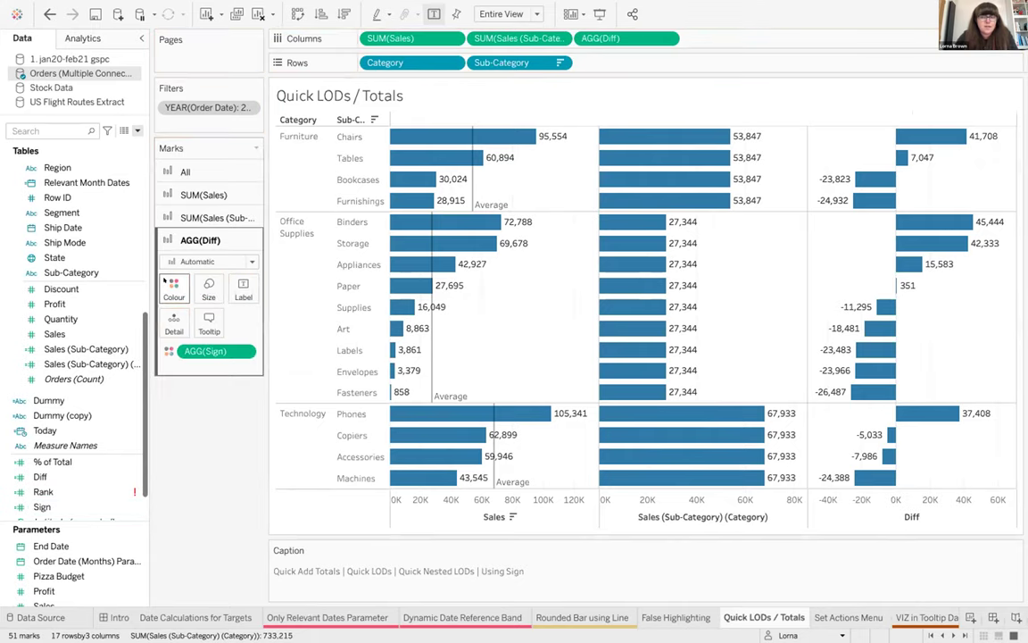
right_click(230, 352)
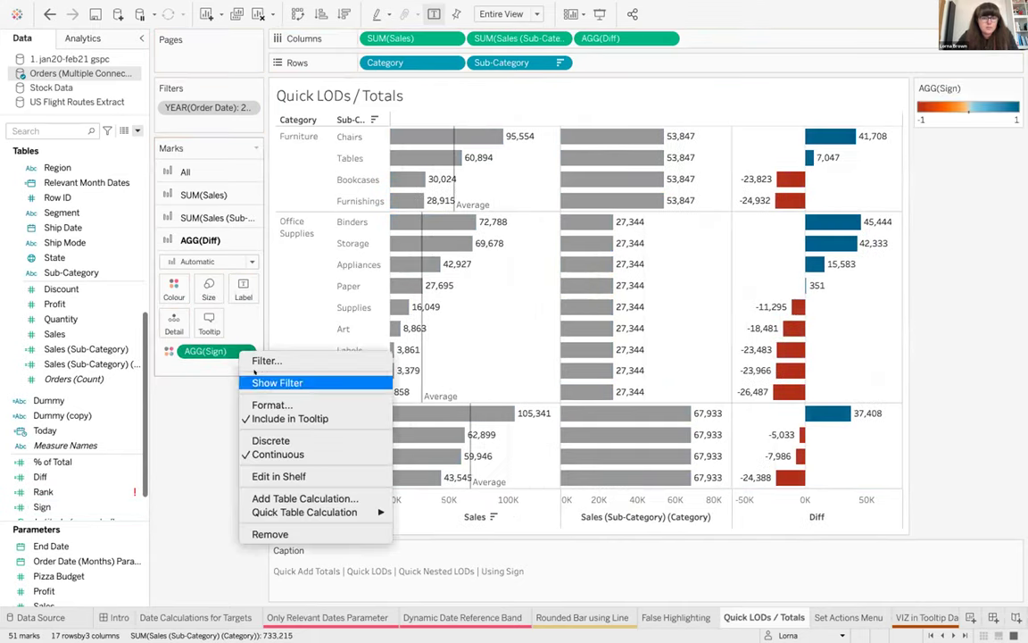
left_click(269, 440)
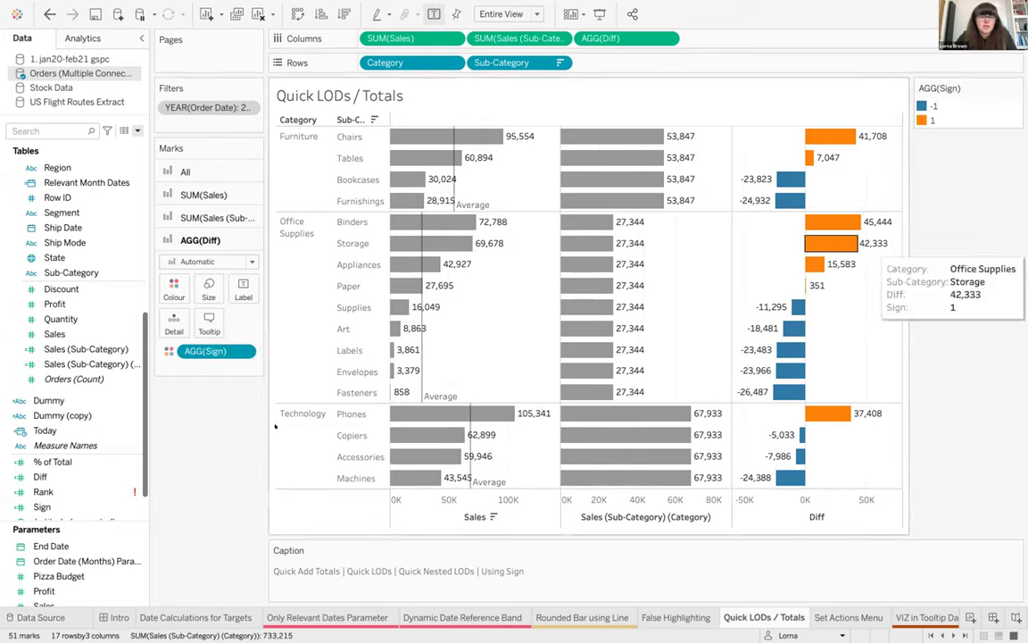
On the Set Actions Menu sheet, create a Sub-Category set containing Appliances and Art, and colour the bars by it.
scroll(587, 625, "down", 3)
left_click(555, 617)
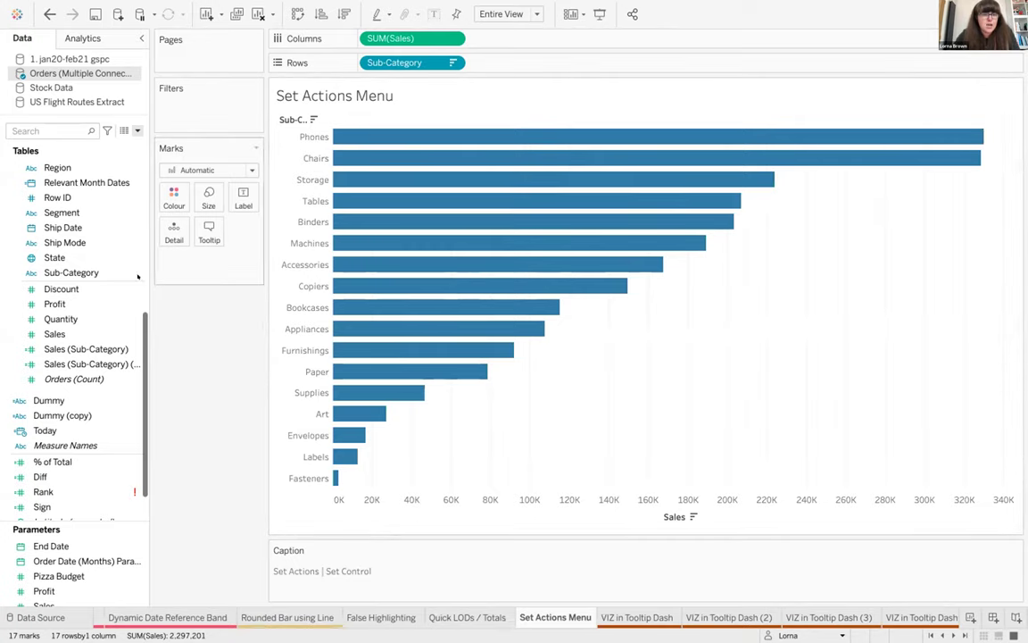
scroll(81, 270, "up", 3)
scroll(83, 268, "up", 2)
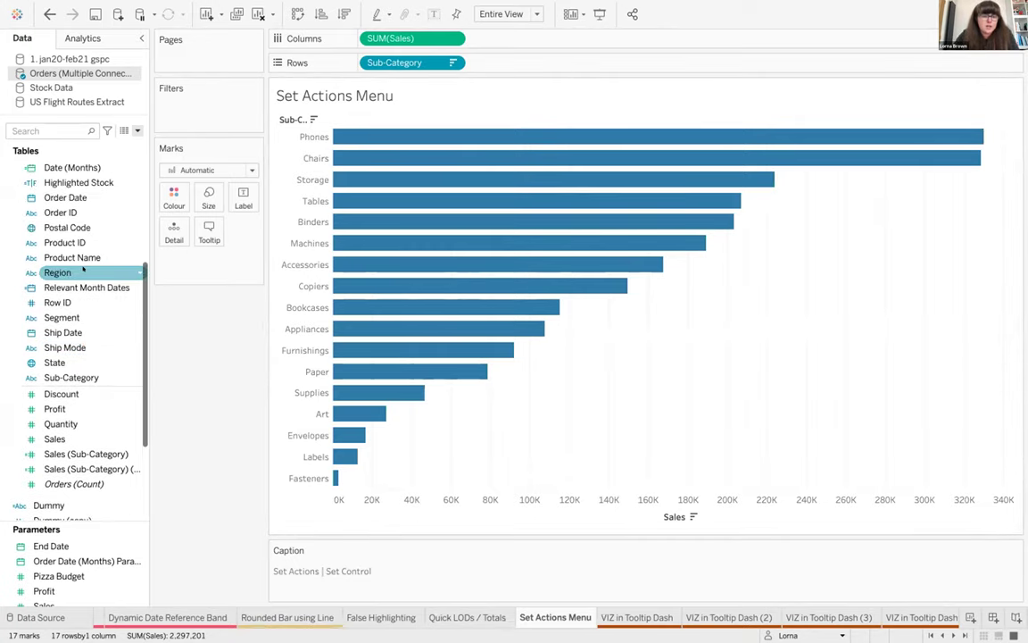
left_click(345, 199)
left_click(350, 198)
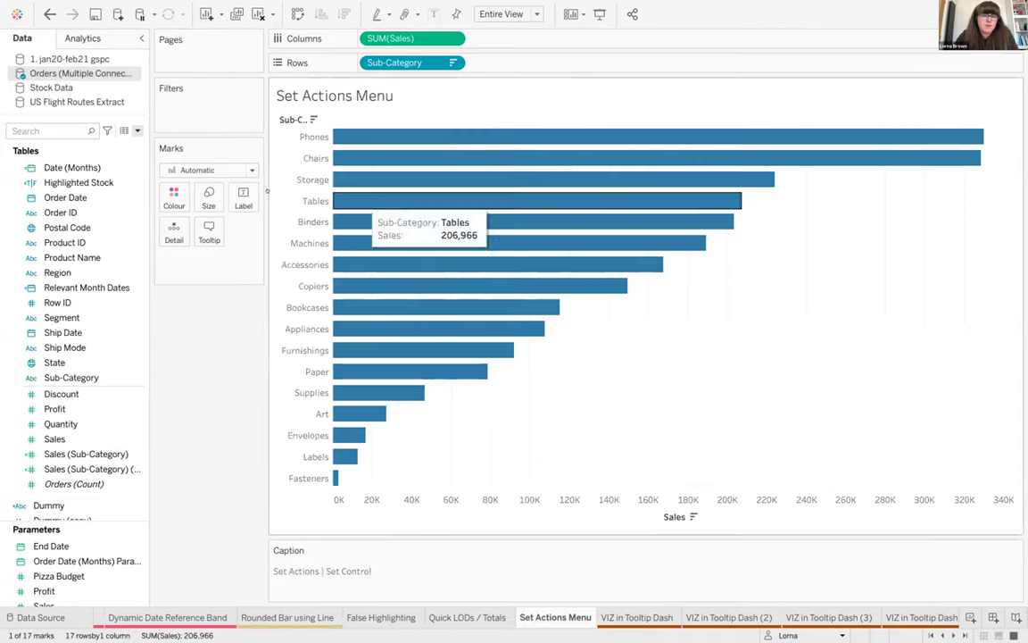
scroll(71, 339, "up", 1)
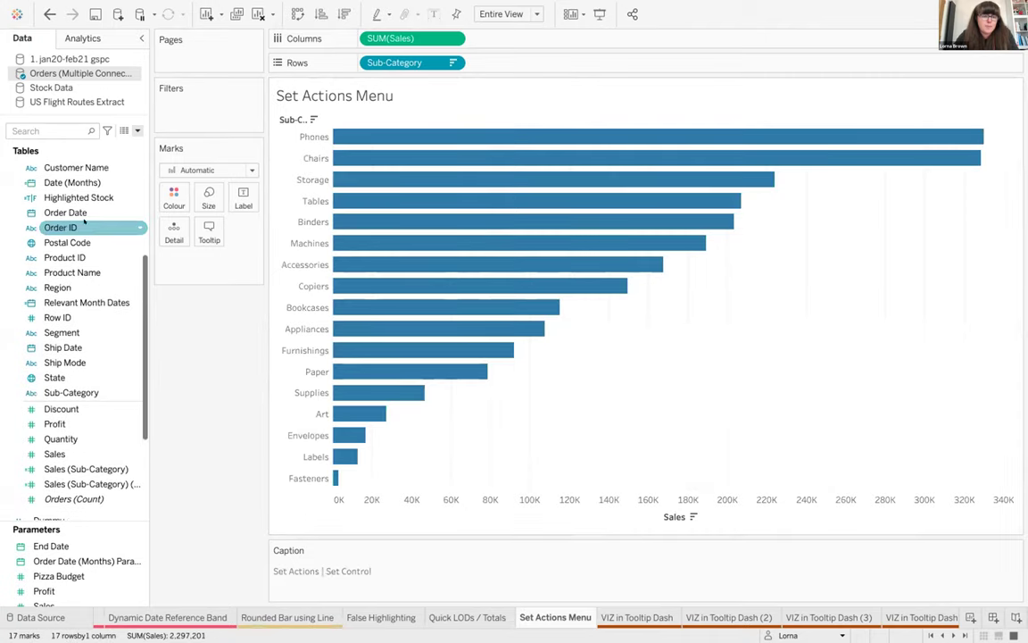
right_click(71, 393)
mouse_move(179, 215)
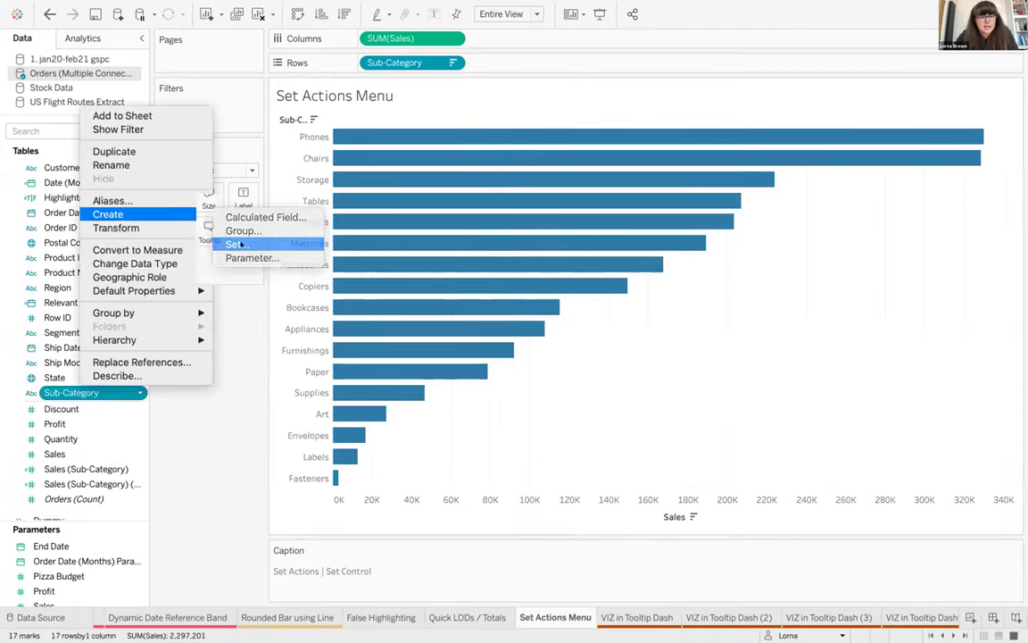
left_click(233, 244)
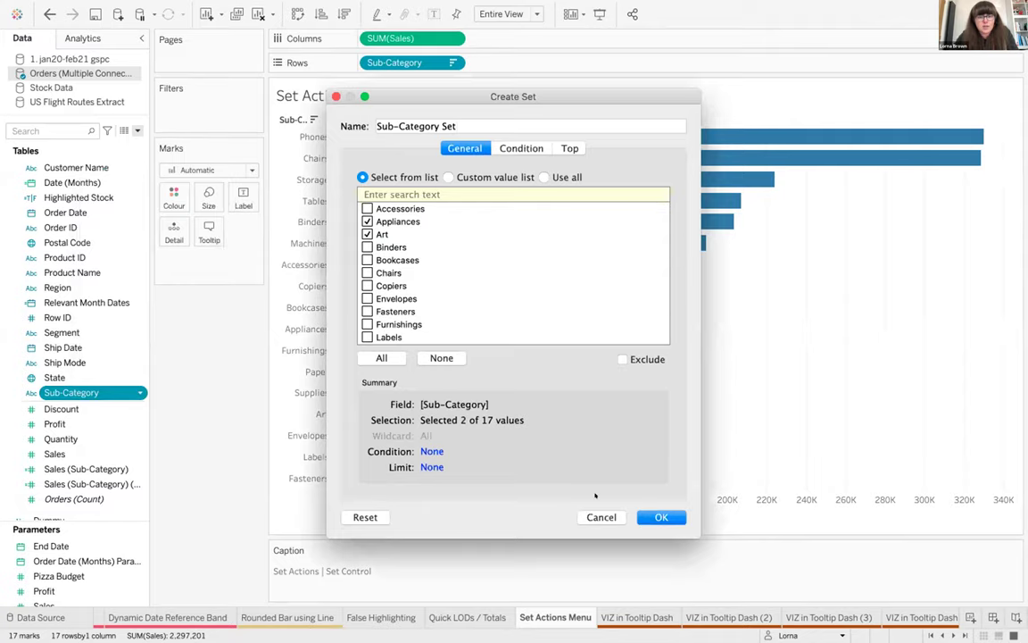
left_click(660, 517)
left_click_drag(89, 407, 164, 188)
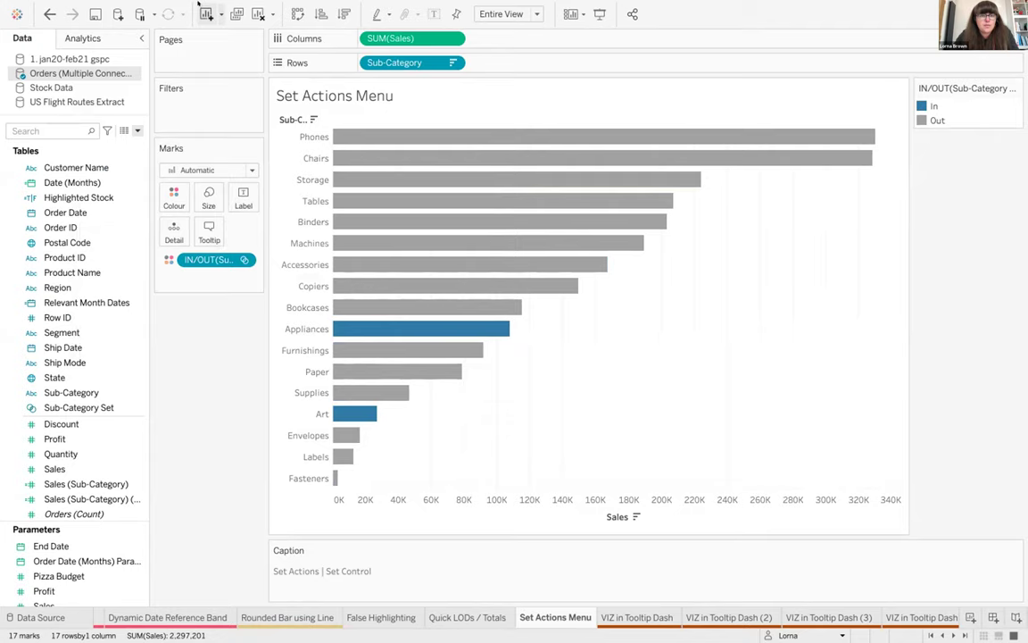
Create a menu-run set action named Add that adds values to Sub-Category Set and keeps set values when the selection clears.
left_click(181, 7)
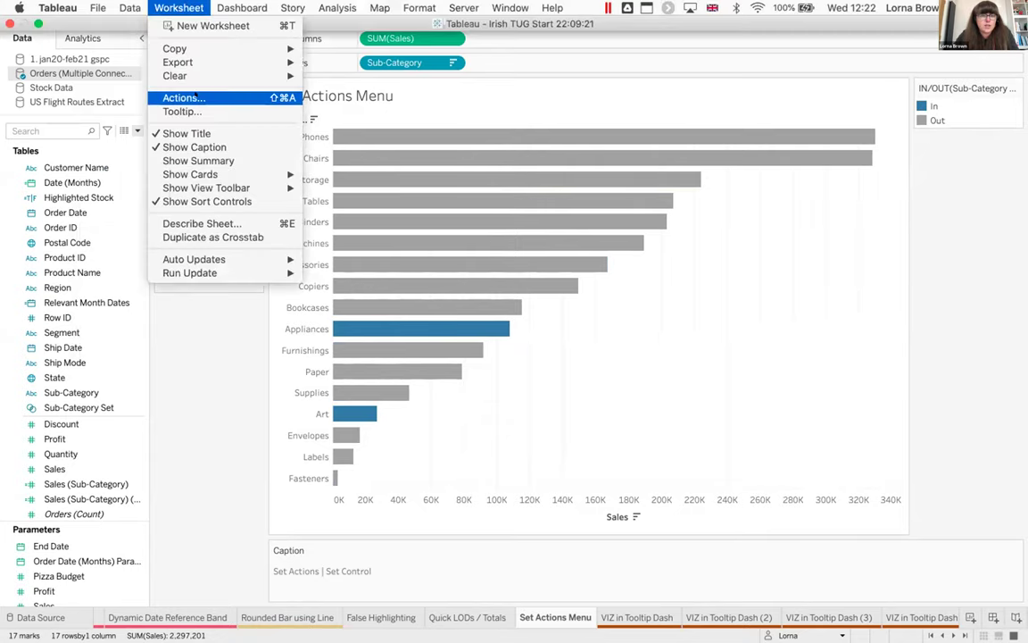
left_click(184, 98)
left_click(390, 396)
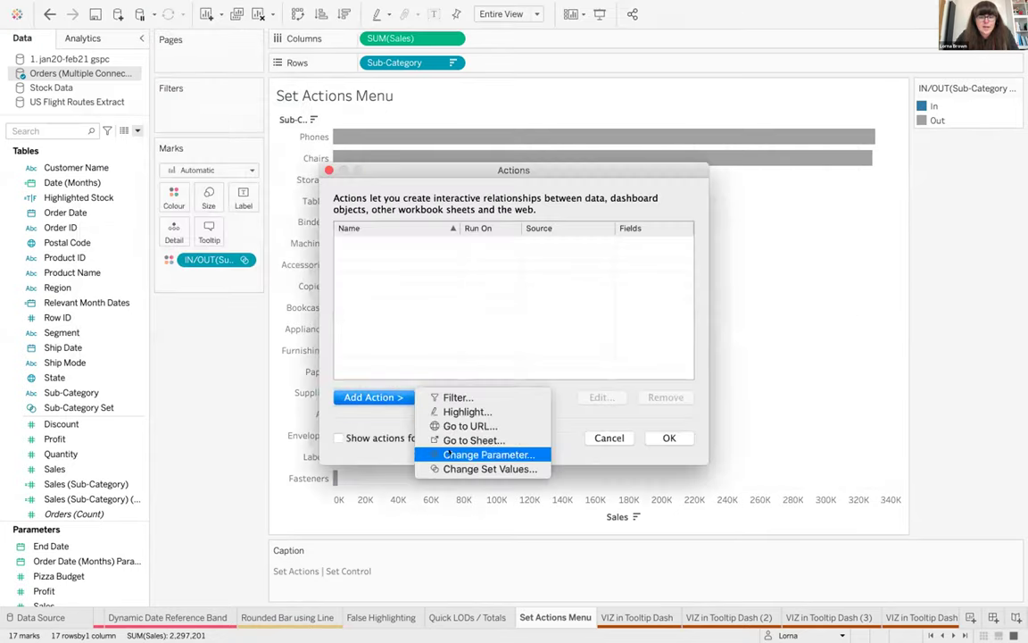
left_click(487, 468)
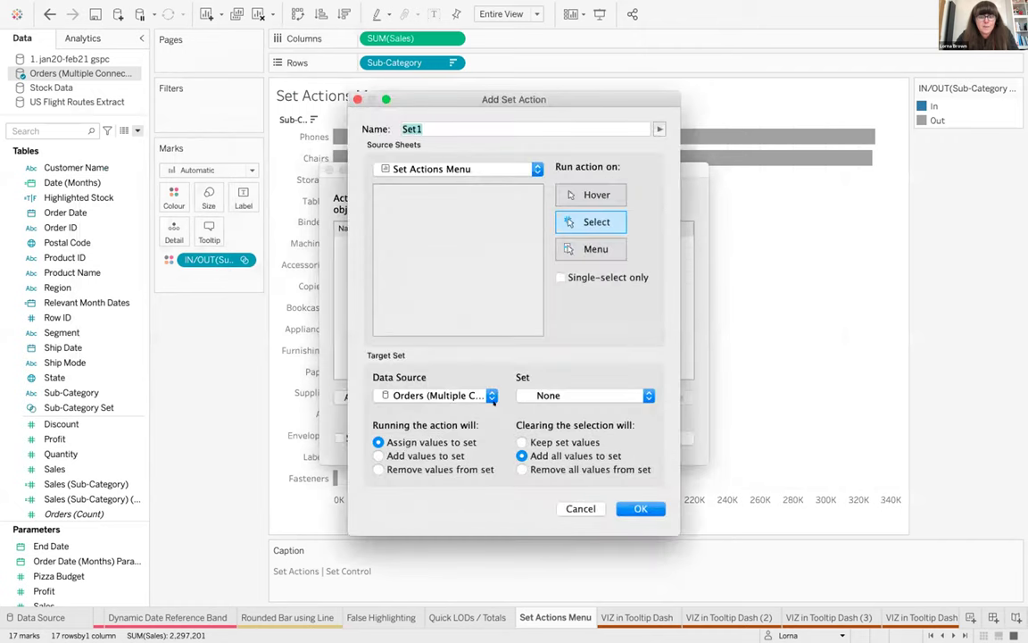
left_click(551, 395)
left_click(553, 408)
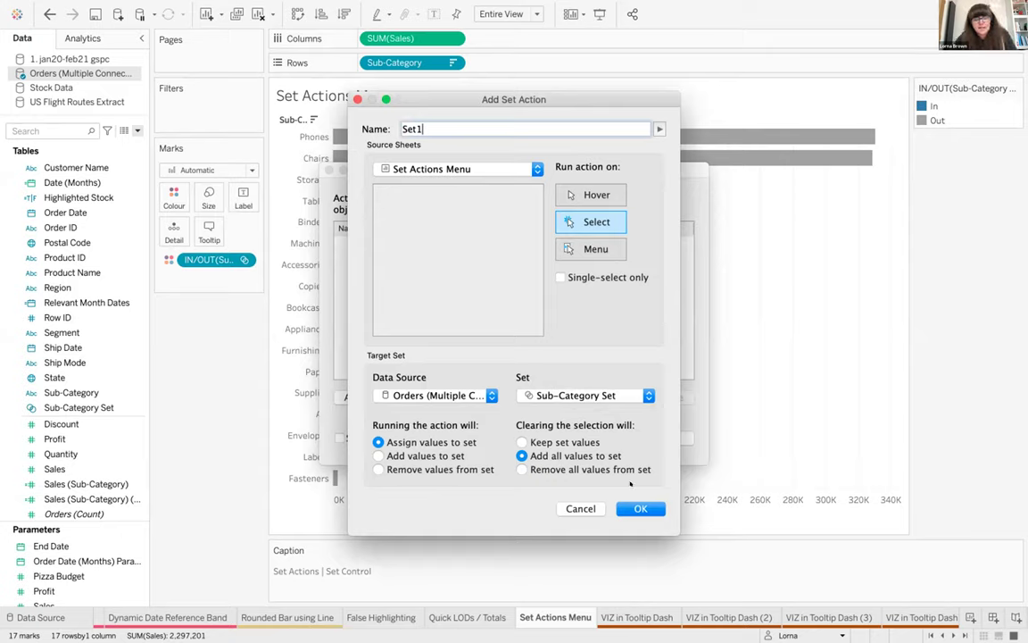
left_click(405, 455)
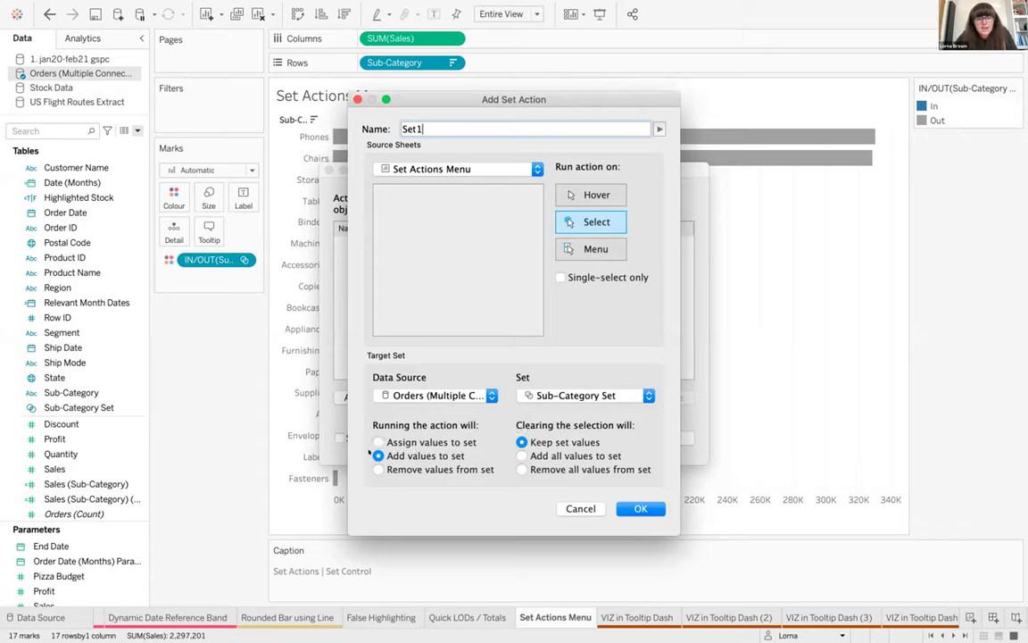
left_click(561, 250)
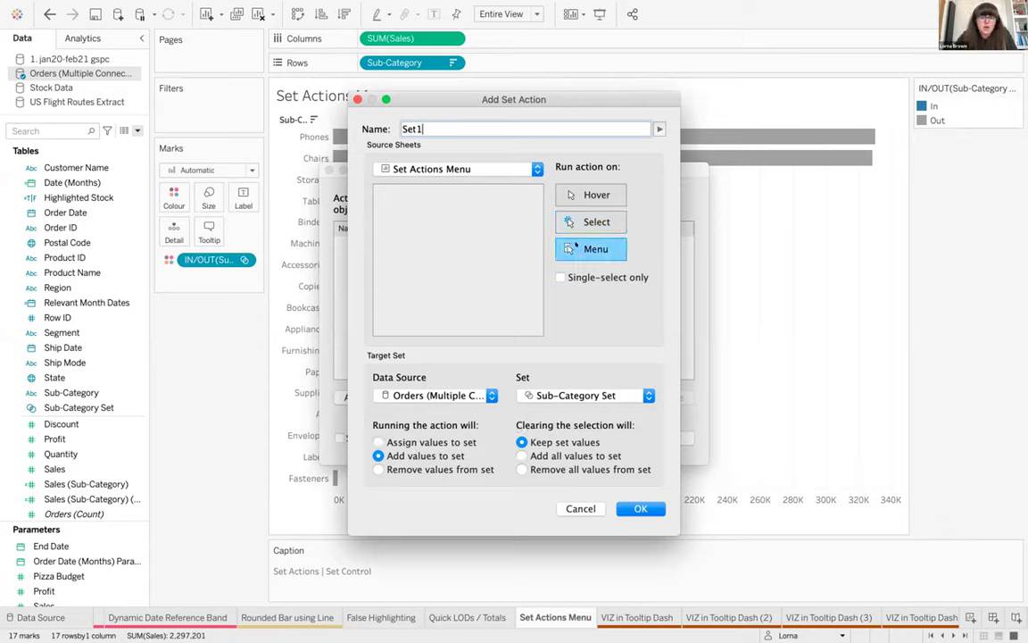
key("super+a")
type("Add")
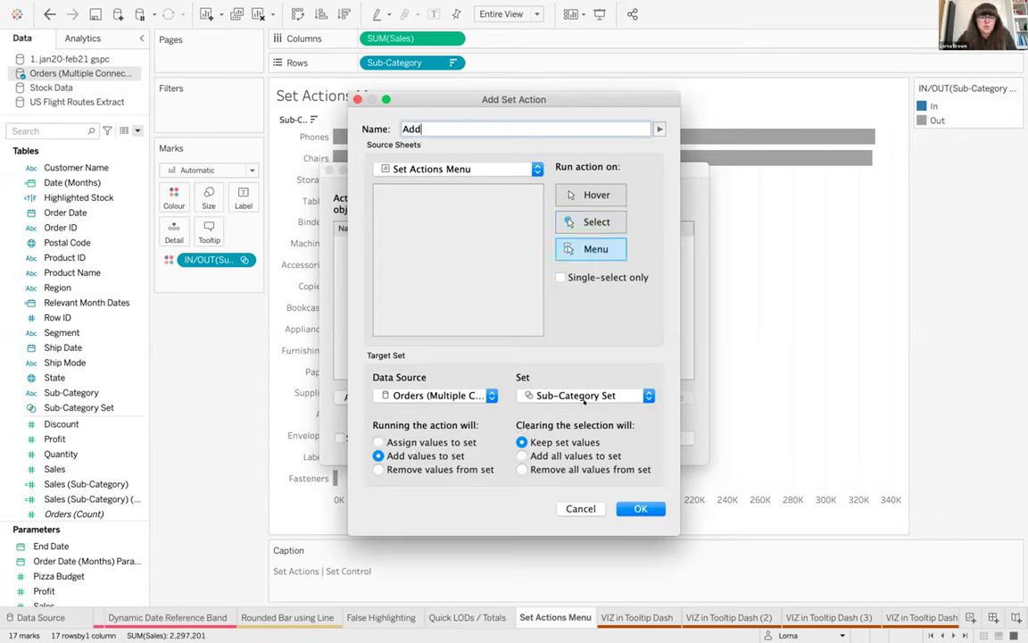
left_click(639, 507)
Create a menu-run set action named Remove that removes values from Sub-Category Set and keeps set values on clearing, then apply both actions.
left_click(374, 397)
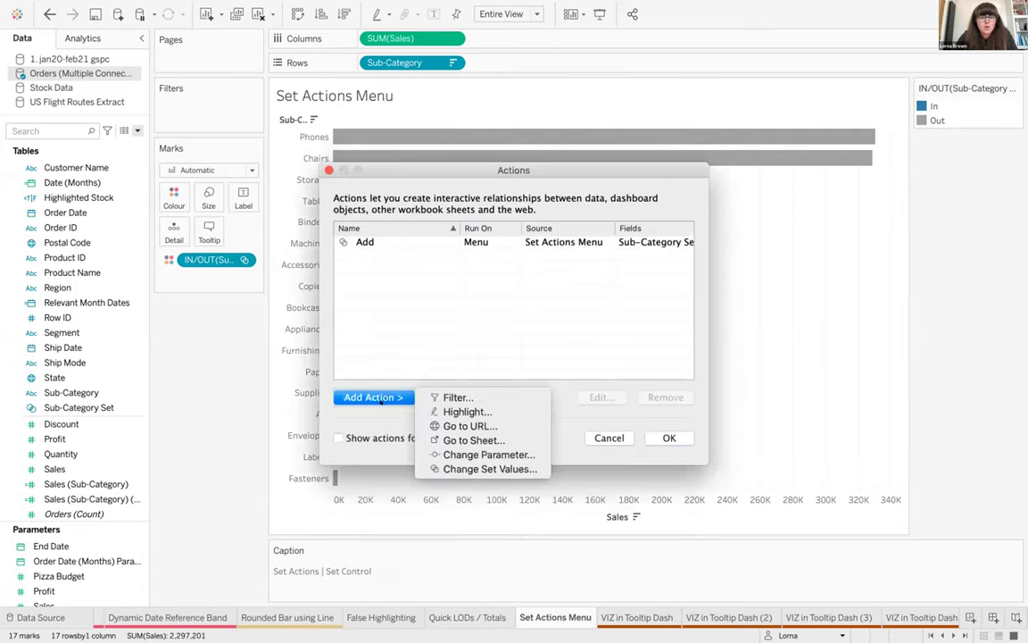
left_click(447, 467)
type("Remove")
left_click(585, 395)
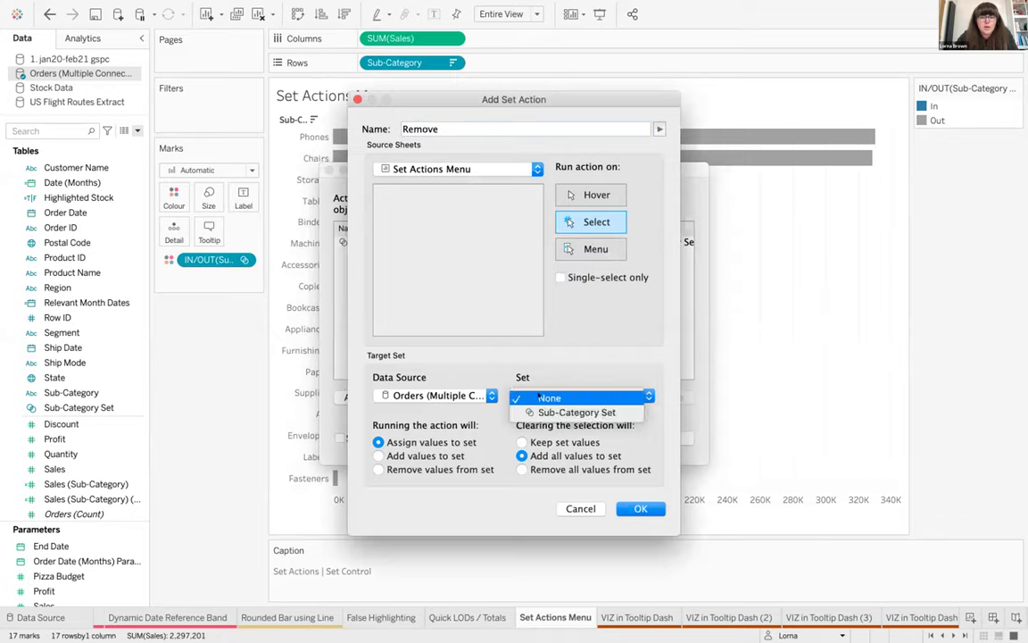
left_click(570, 413)
left_click(417, 468)
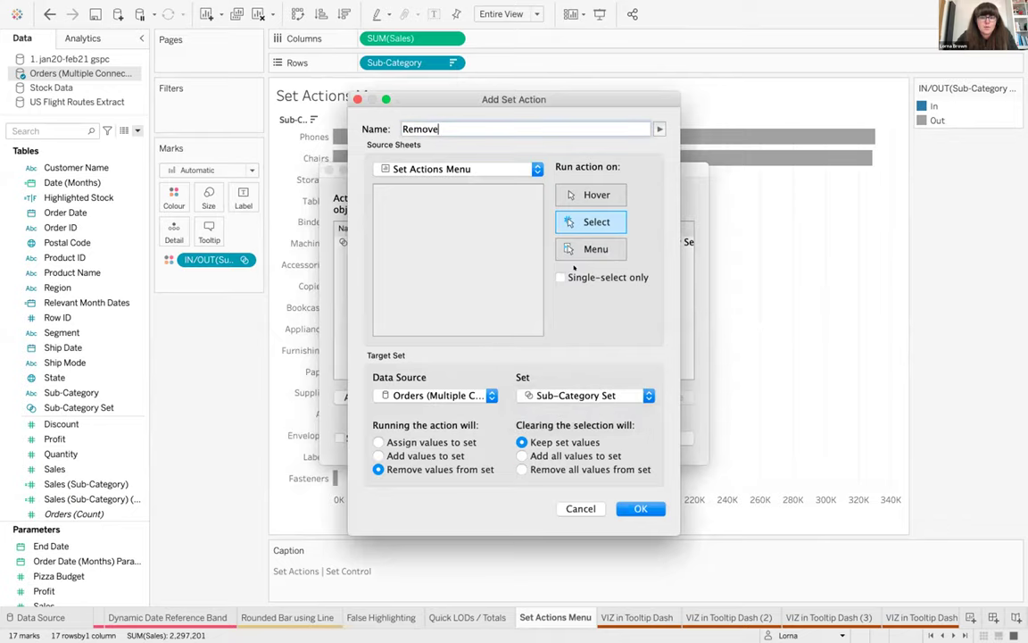
left_click(571, 250)
left_click(641, 507)
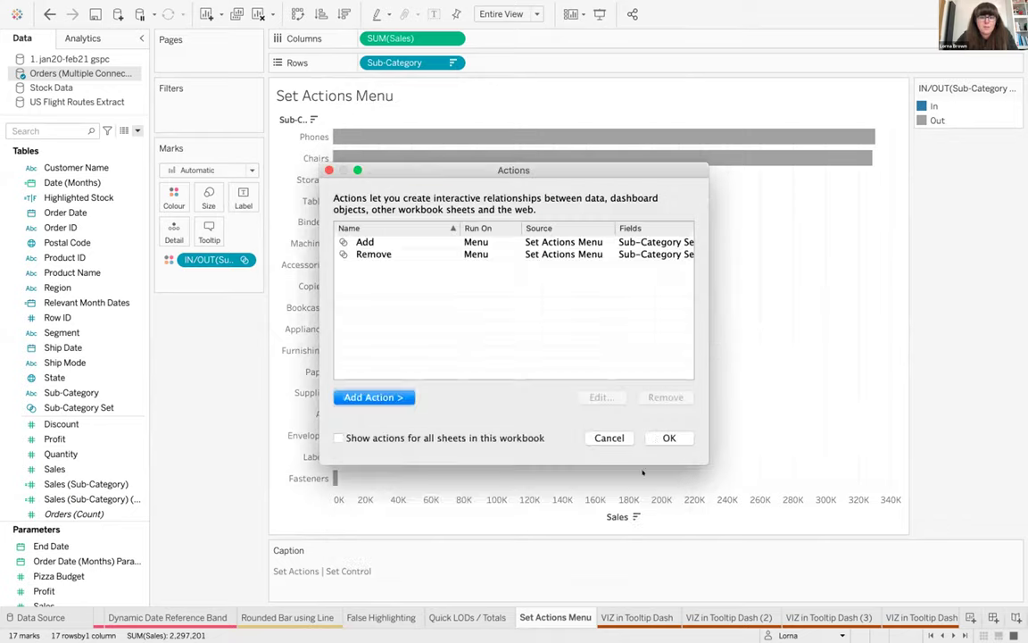
left_click(663, 435)
Test the tooltip set actions by adding Copiers to the set and removing it again.
left_click(382, 284)
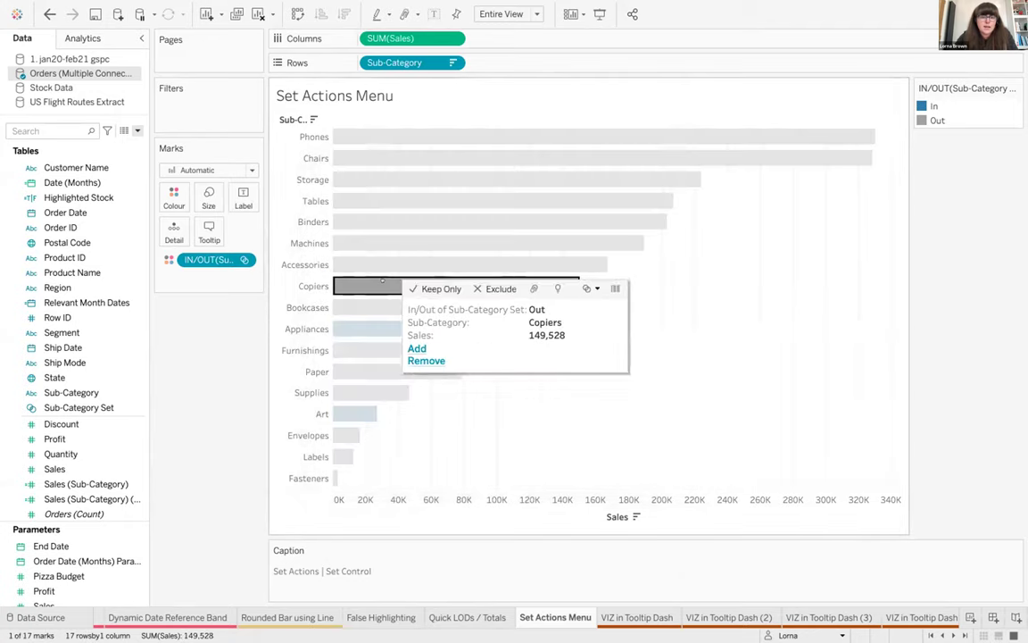
left_click(415, 346)
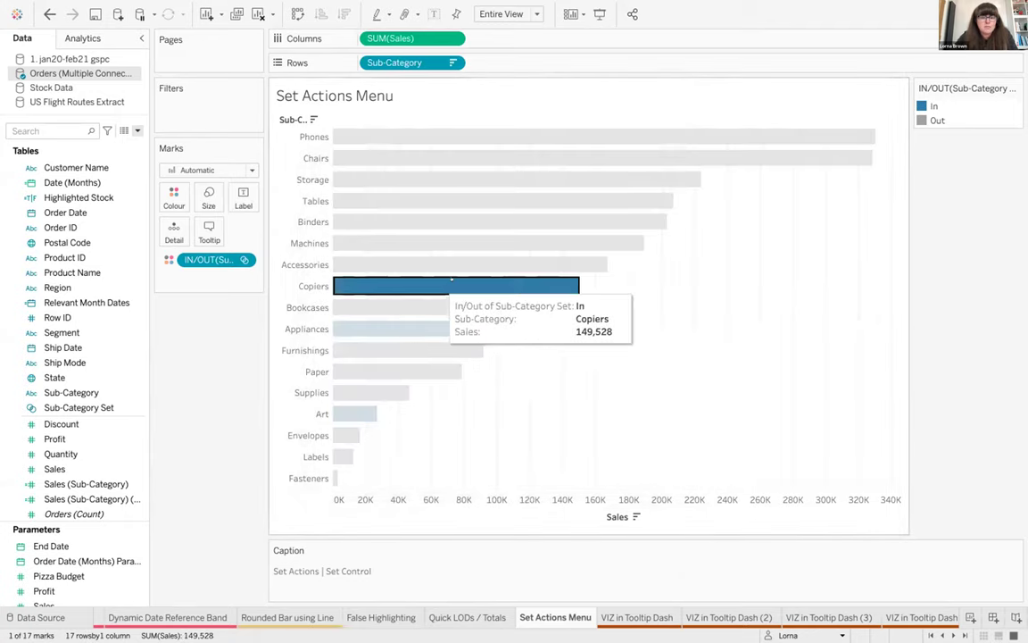
left_click(631, 264)
left_click(540, 283)
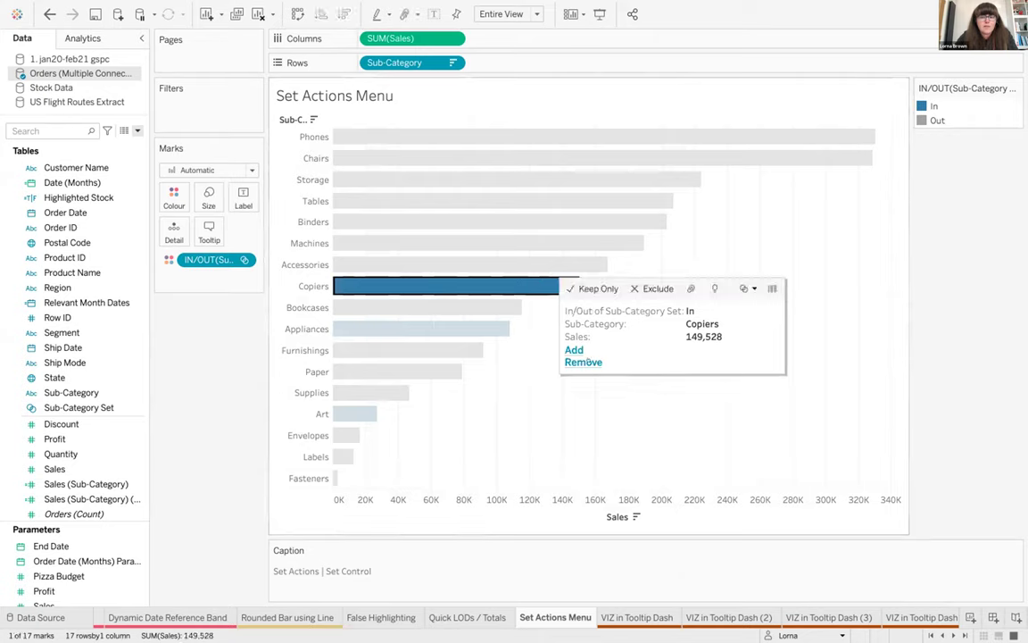
left_click(584, 360)
left_click(540, 381)
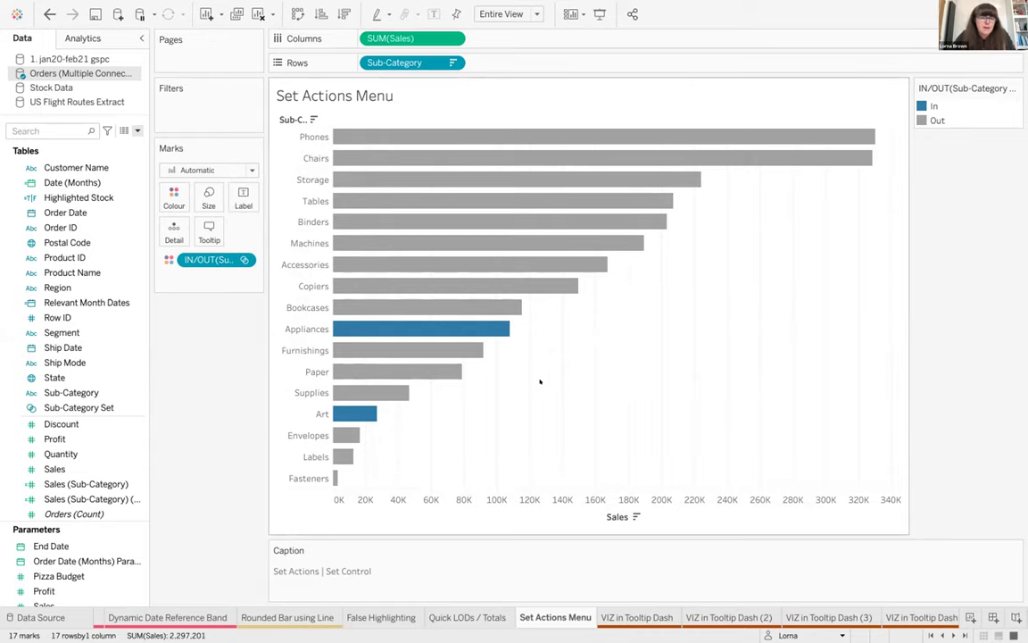
Show the set control for Sub-Category Set and include Binders and Bookcases in the set.
right_click(105, 407)
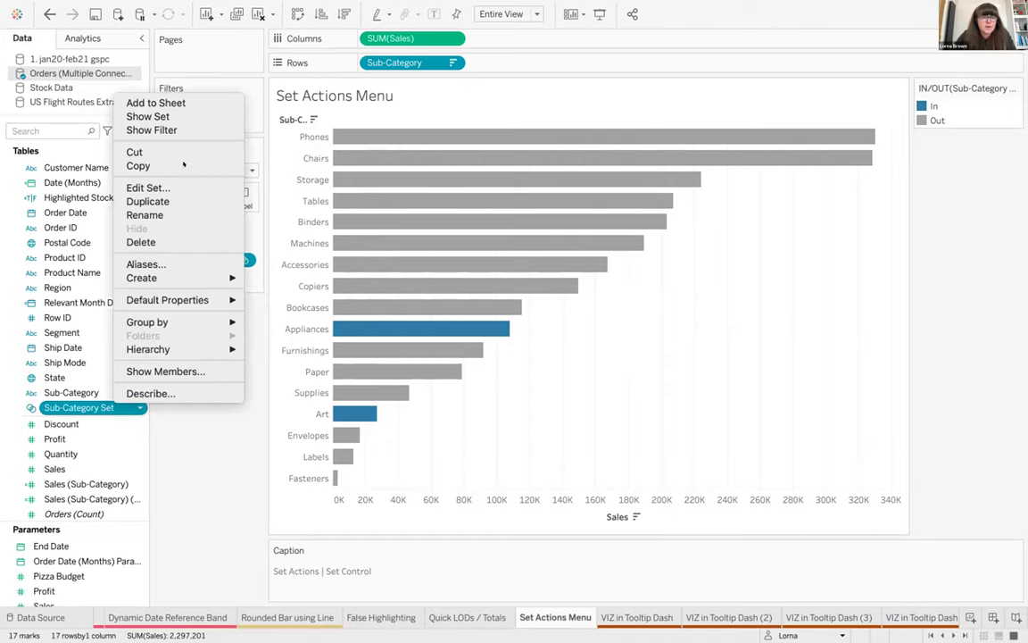
left_click(185, 116)
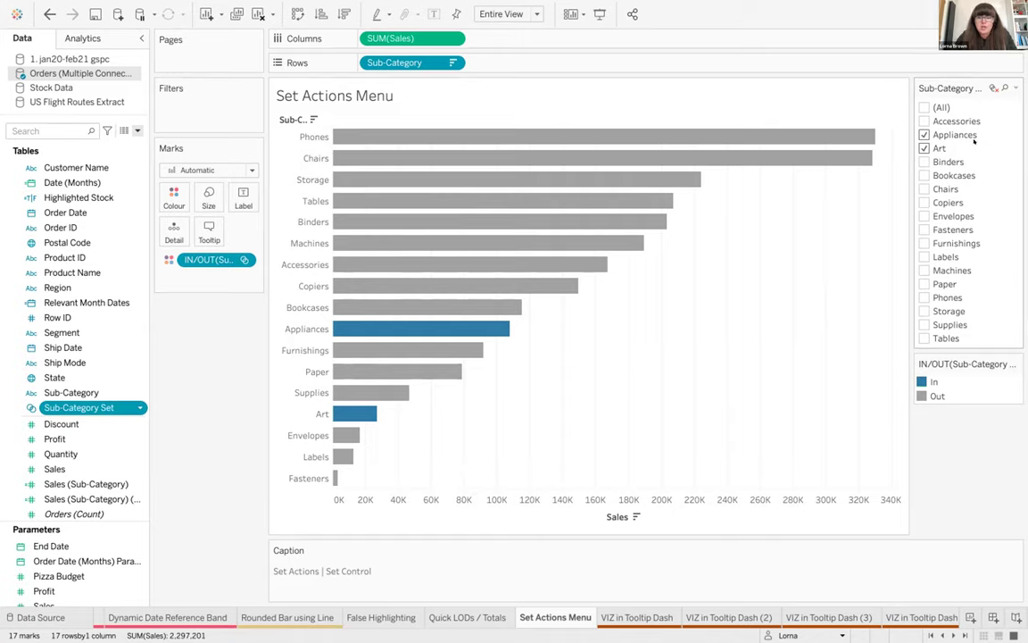
left_click(925, 162)
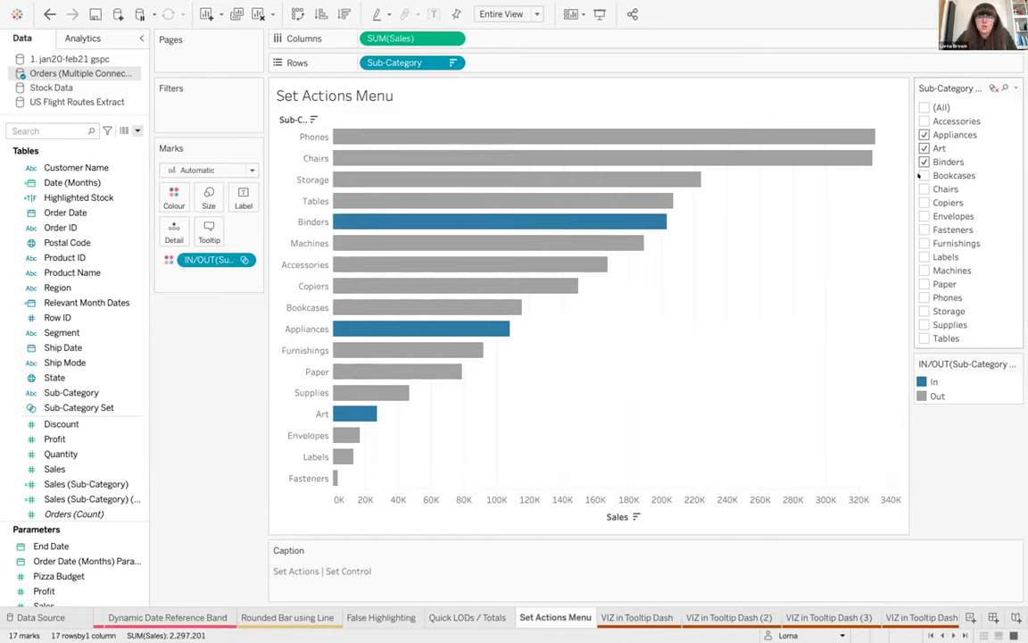
left_click(923, 176)
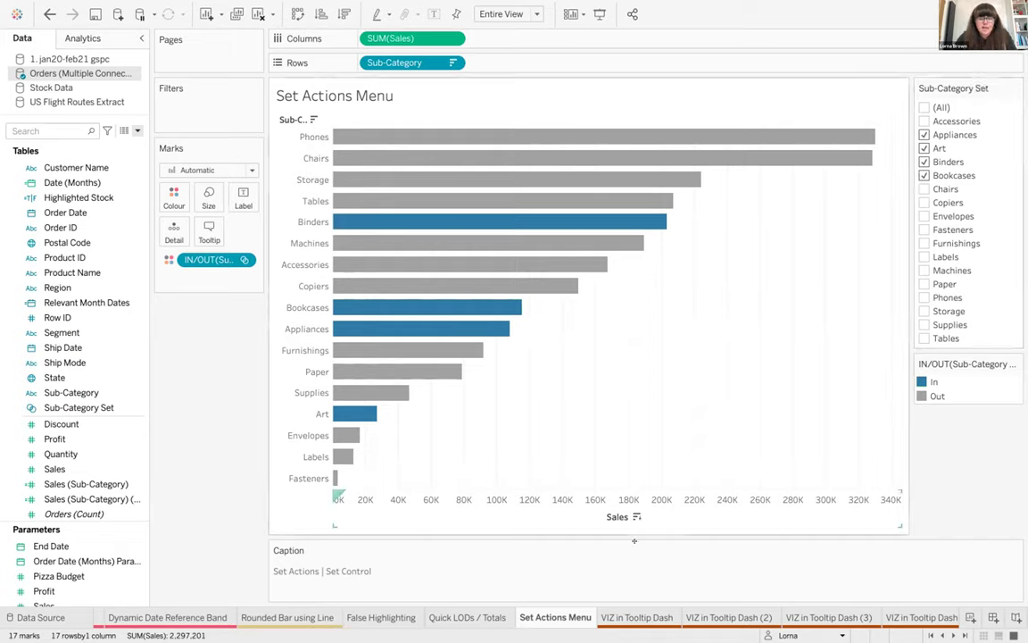
On the VIZ in Tooltip Dash sheet, insert the sheet VIZ in Tooltip Dash (2) into the tooltip below the average sales line.
scroll(632, 600, "down", 3)
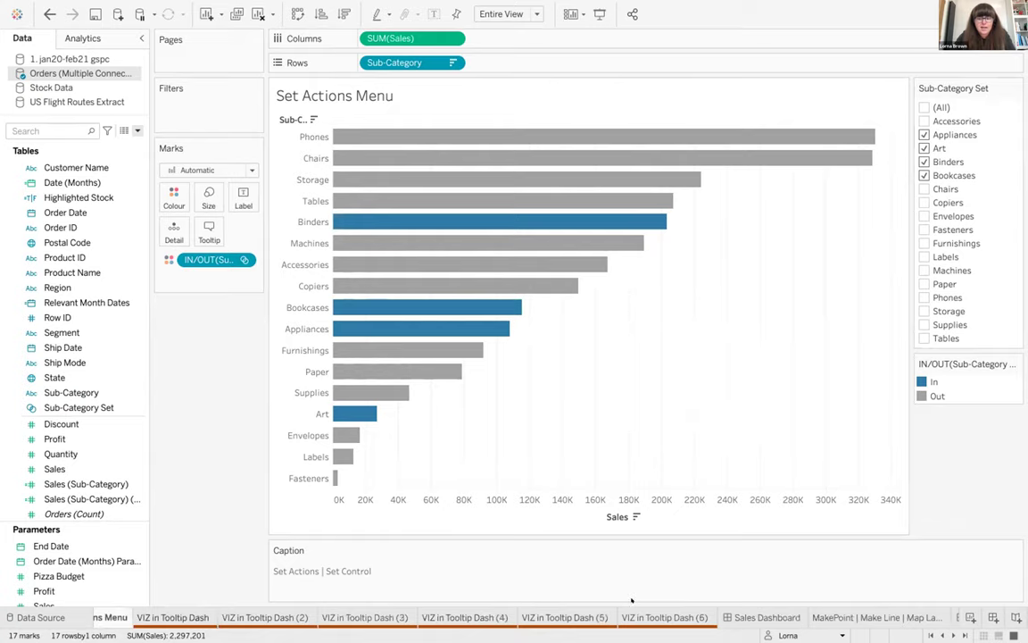
left_click(179, 616)
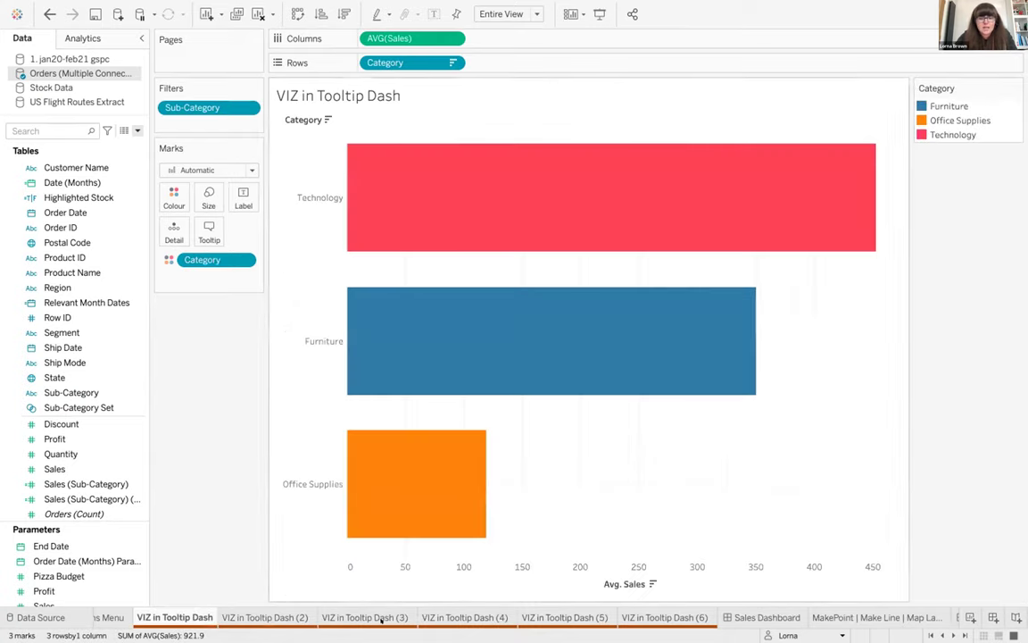
scroll(404, 616, "up", 2)
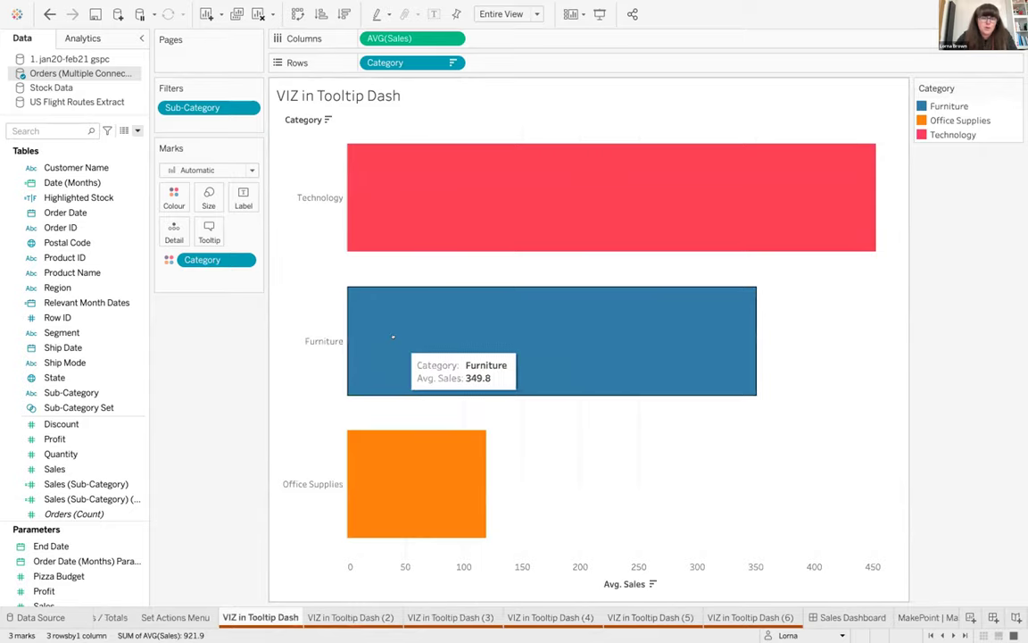
left_click(209, 232)
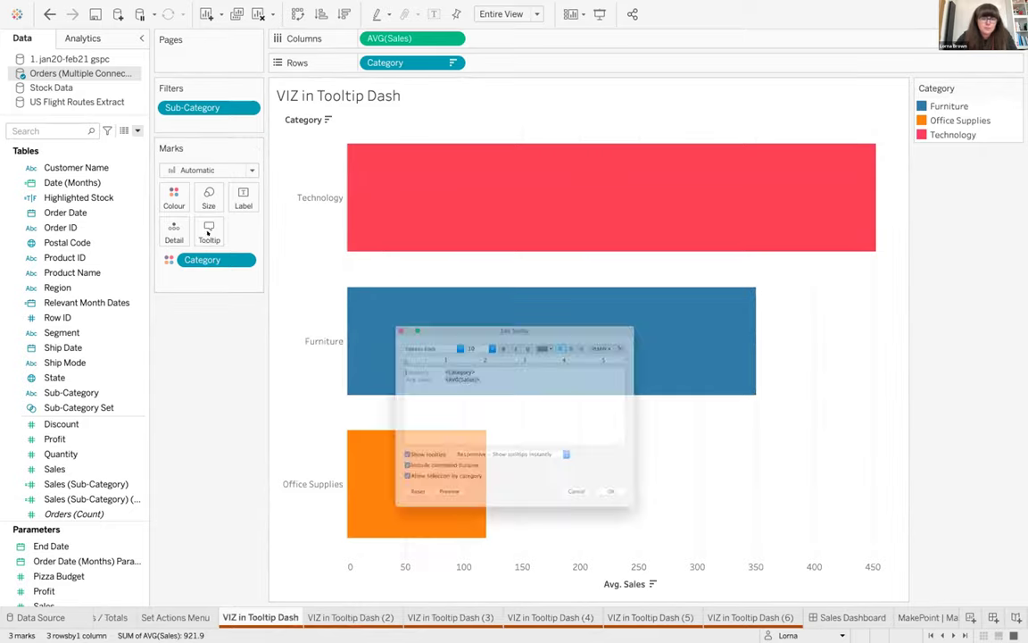
left_click(483, 346)
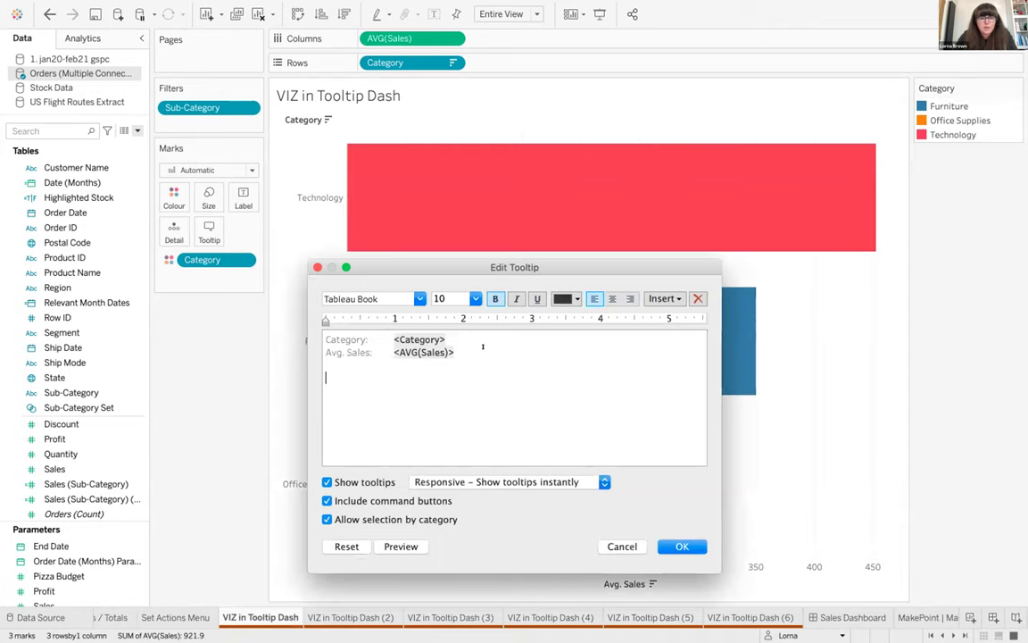
left_click(661, 298)
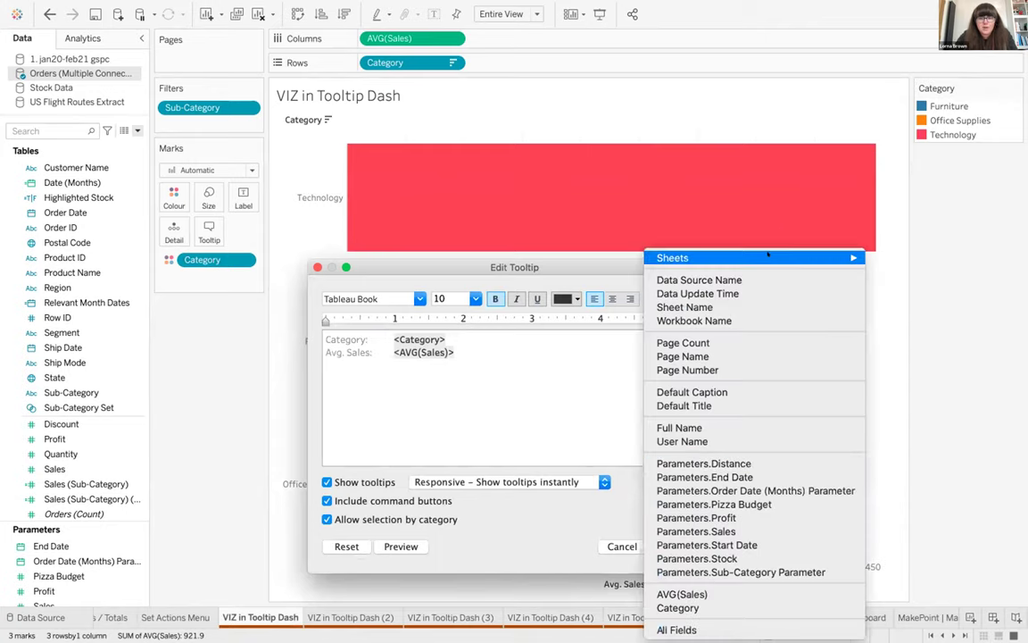
mouse_move(700, 257)
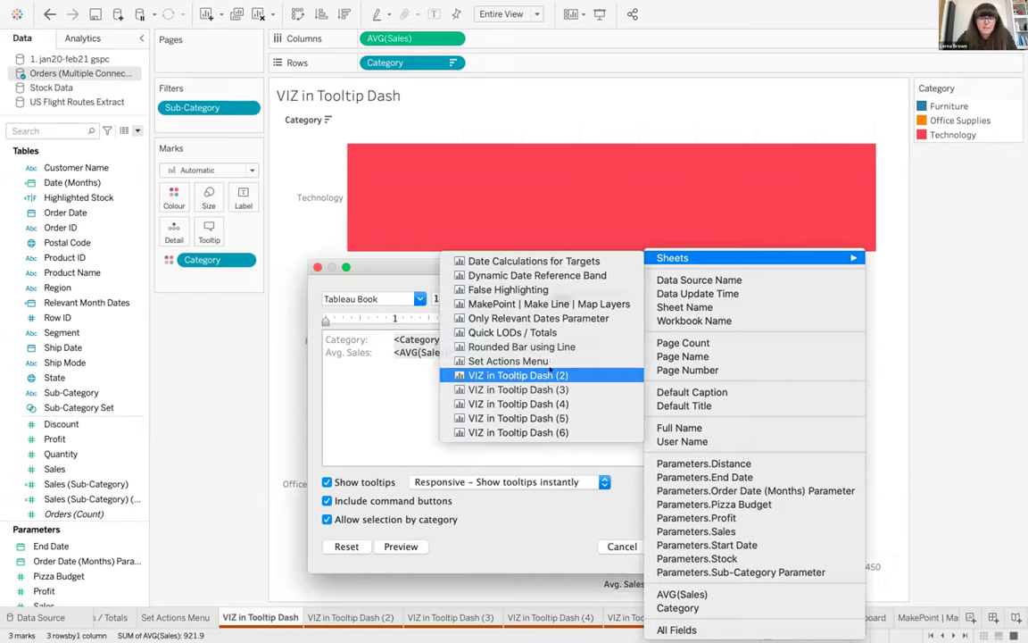
left_click(518, 375)
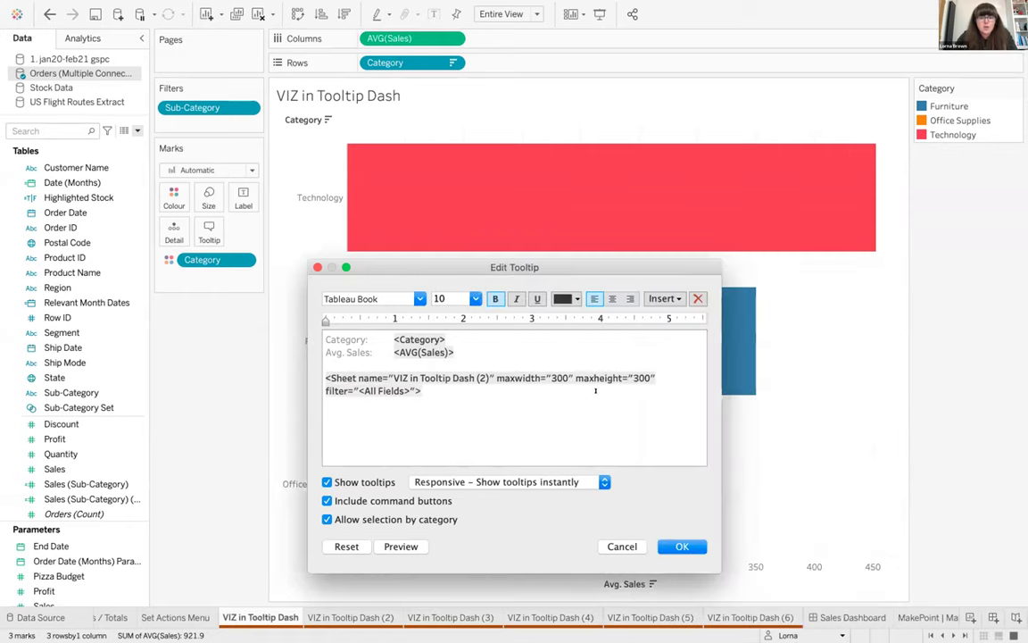
Set the embedded sheet's maxwidth and maxheight to 600, apply the tooltip, and preview it on the Technology bar.
triple_click(516, 378)
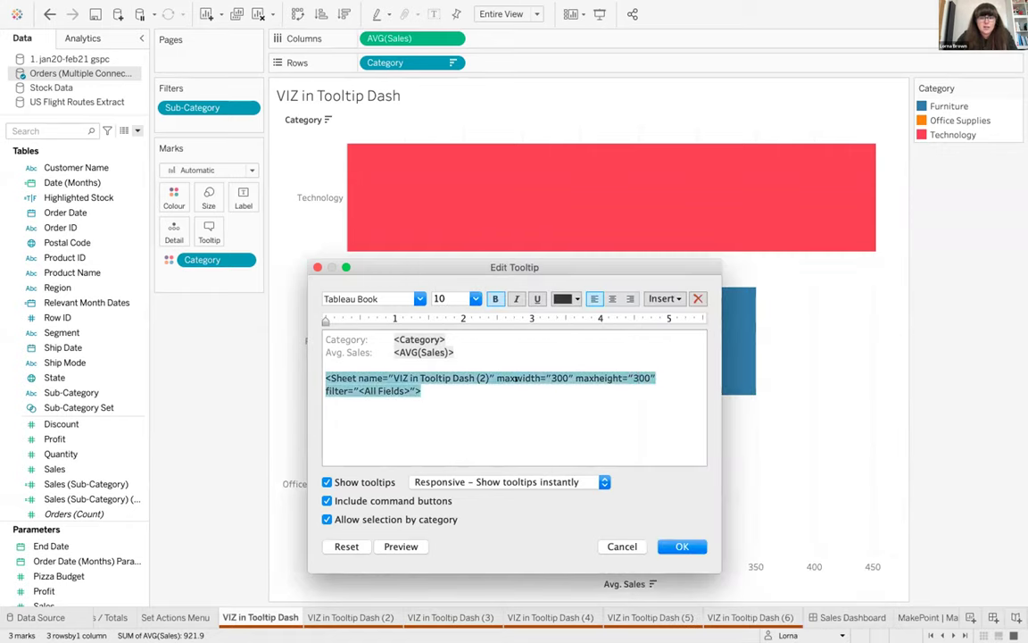
key("BackSpace")
type("6")
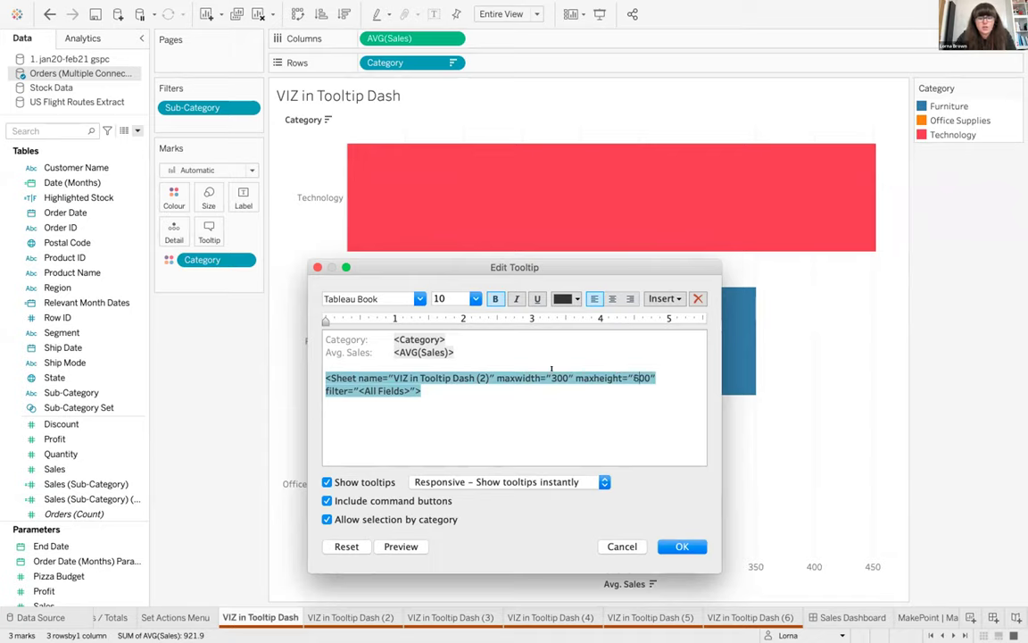
left_click(548, 369)
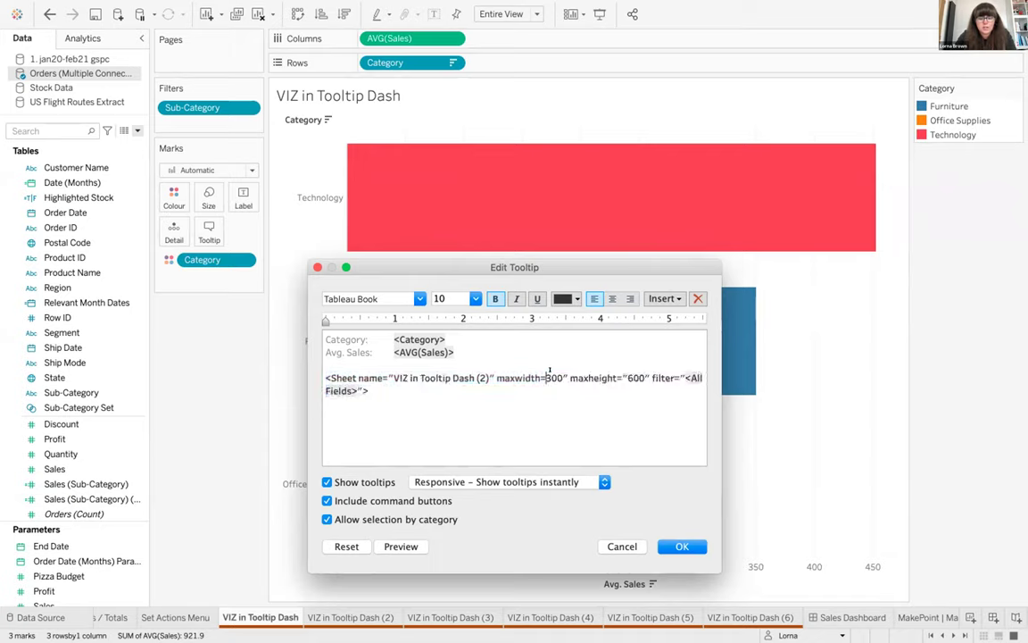
key("Delete")
type("6")
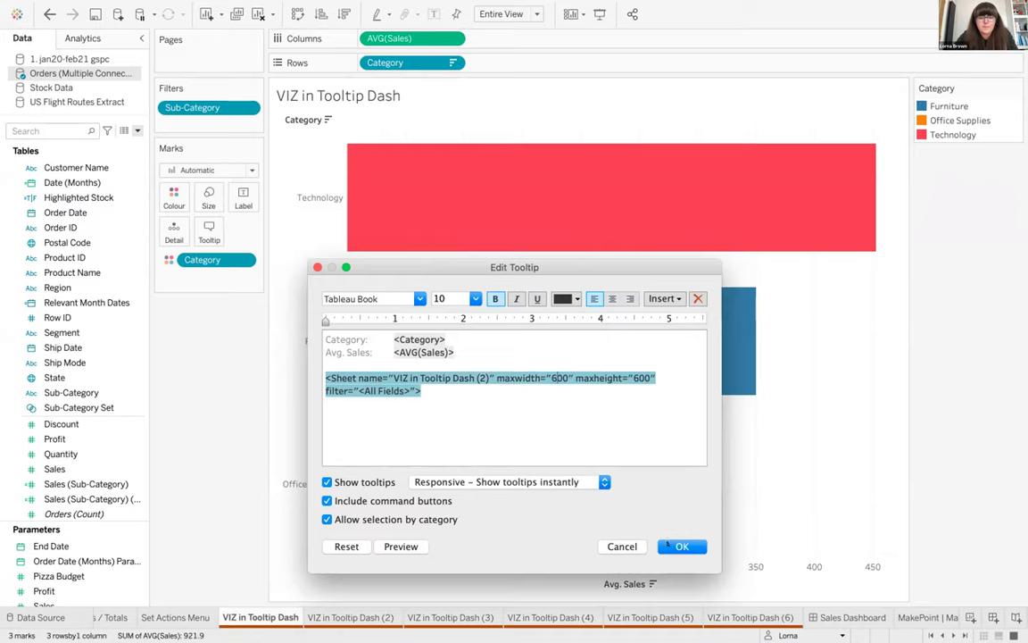
left_click(670, 545)
mouse_move(585, 279)
mouse_move(520, 199)
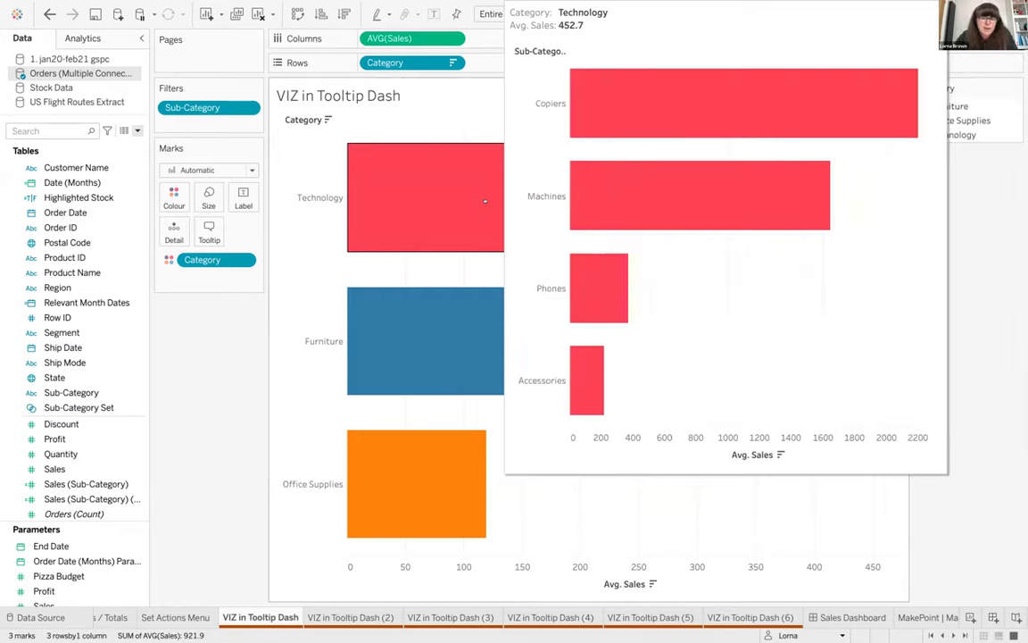
Review VIZ in Tooltip Dash (3) and (4), then set the maxheight of embedded sheet (2) to 300 in the main sheet's tooltip.
left_click(451, 616)
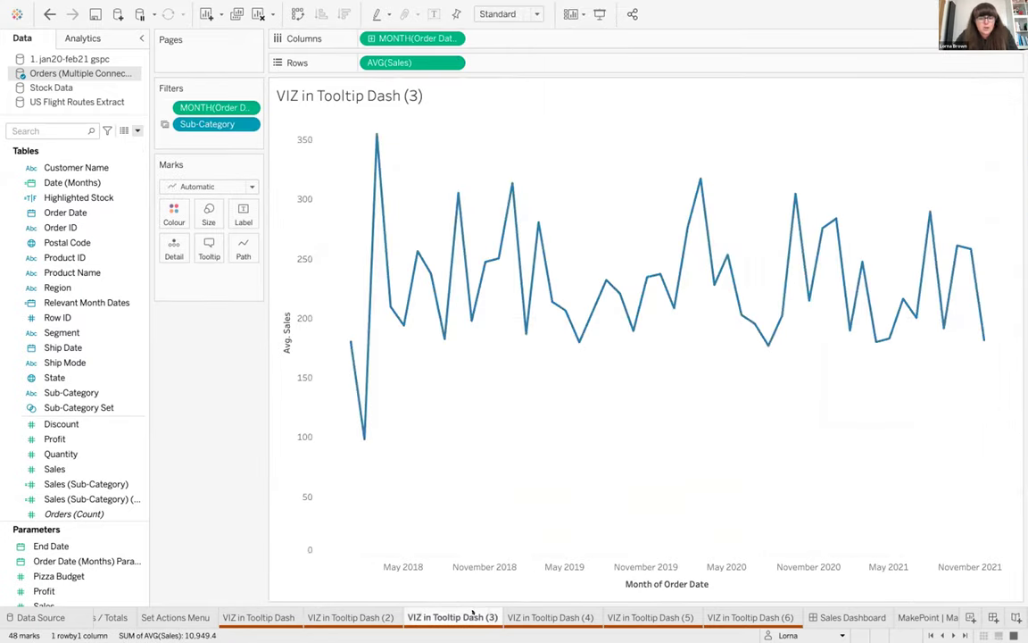
left_click(528, 617)
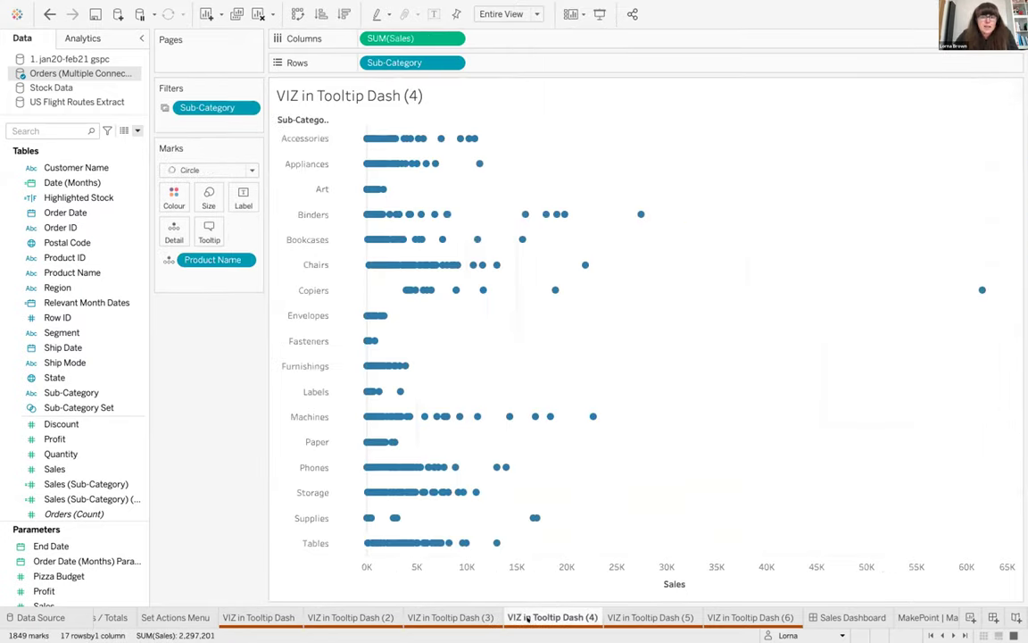
left_click(258, 617)
left_click(209, 232)
left_click(616, 390)
key("Return")
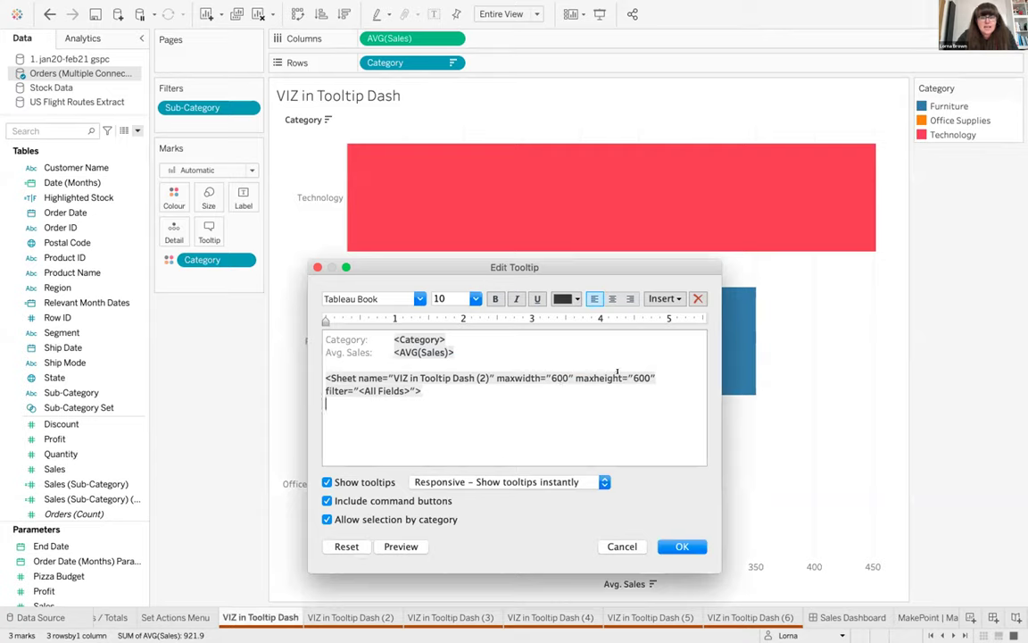
triple_click(539, 390)
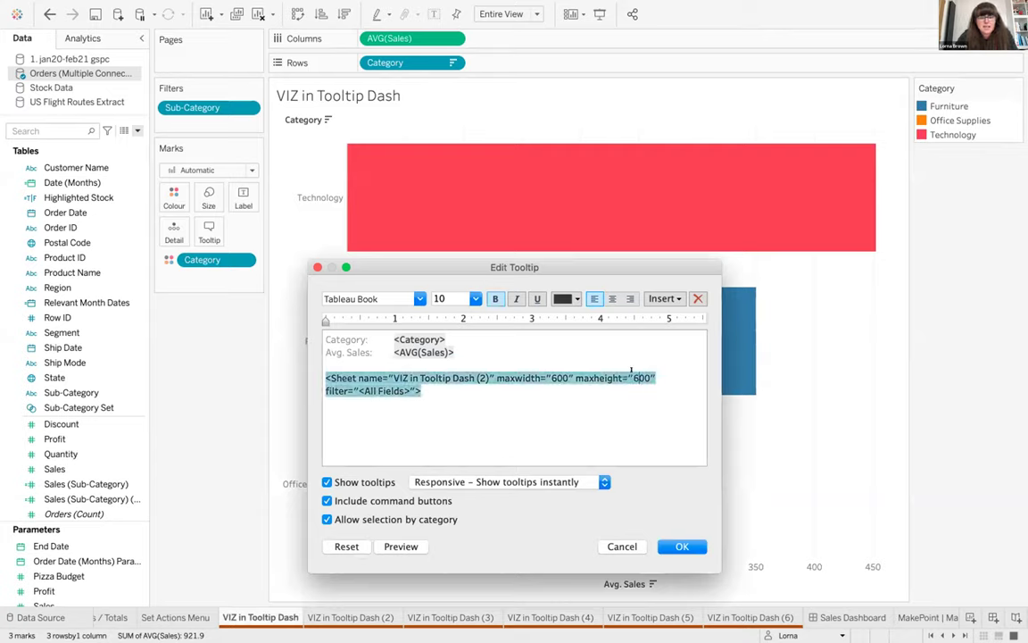
left_click(539, 390)
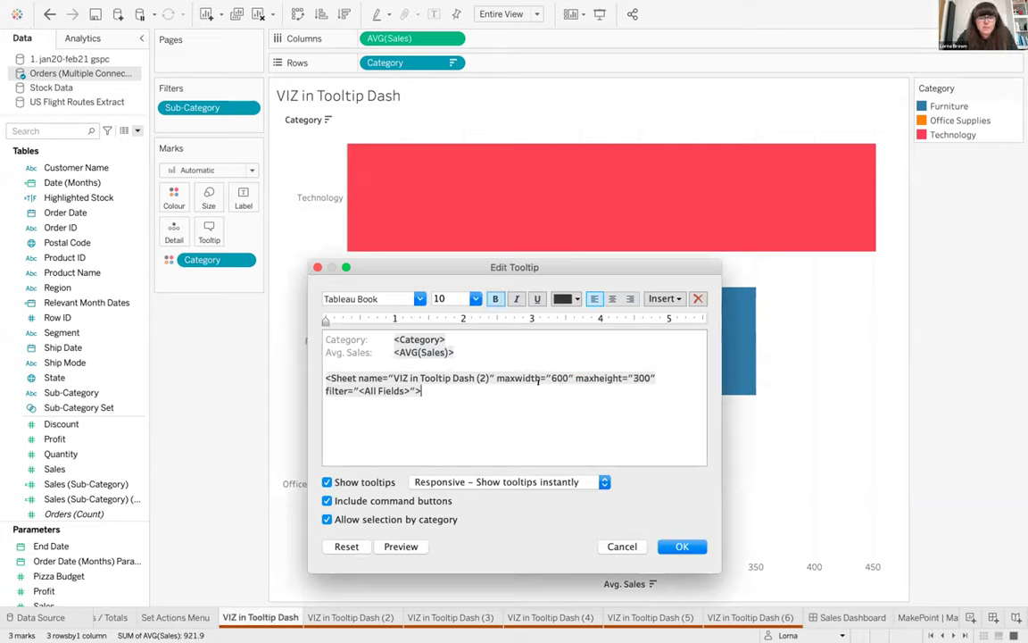
Insert VIZ in Tooltip Dash (3) and (4) on one line beneath sheet (2) in the tooltip, and apply it.
left_click(659, 296)
mouse_move(678, 257)
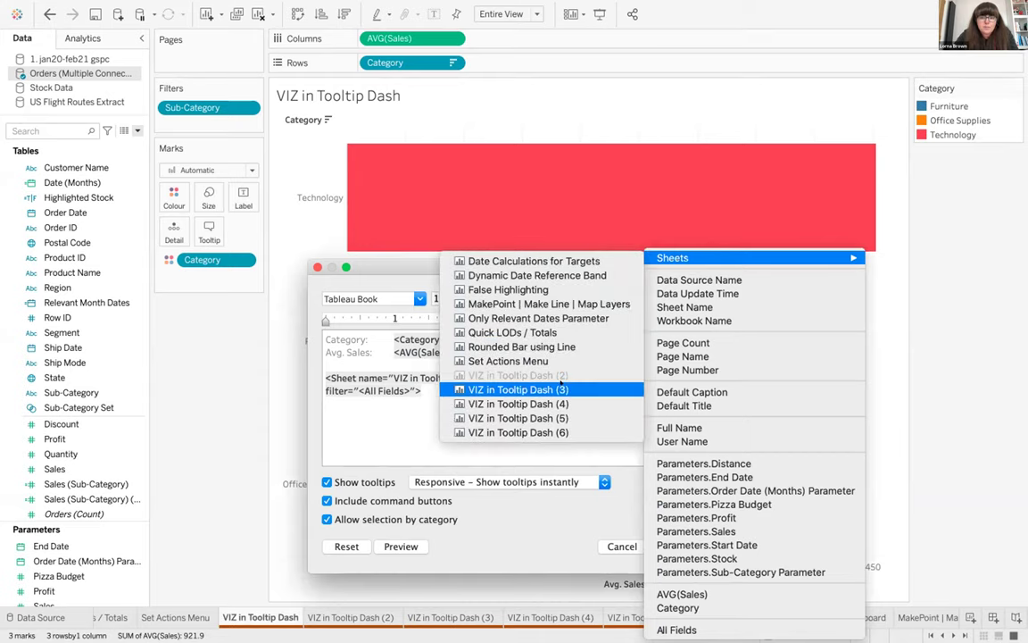
left_click(562, 389)
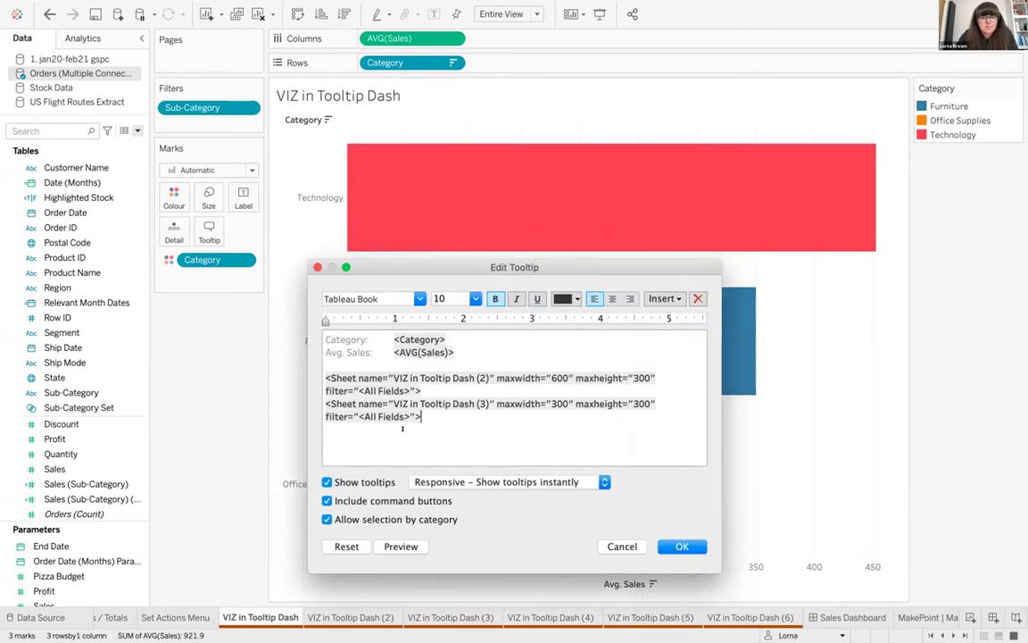
left_click(662, 298)
mouse_move(712, 257)
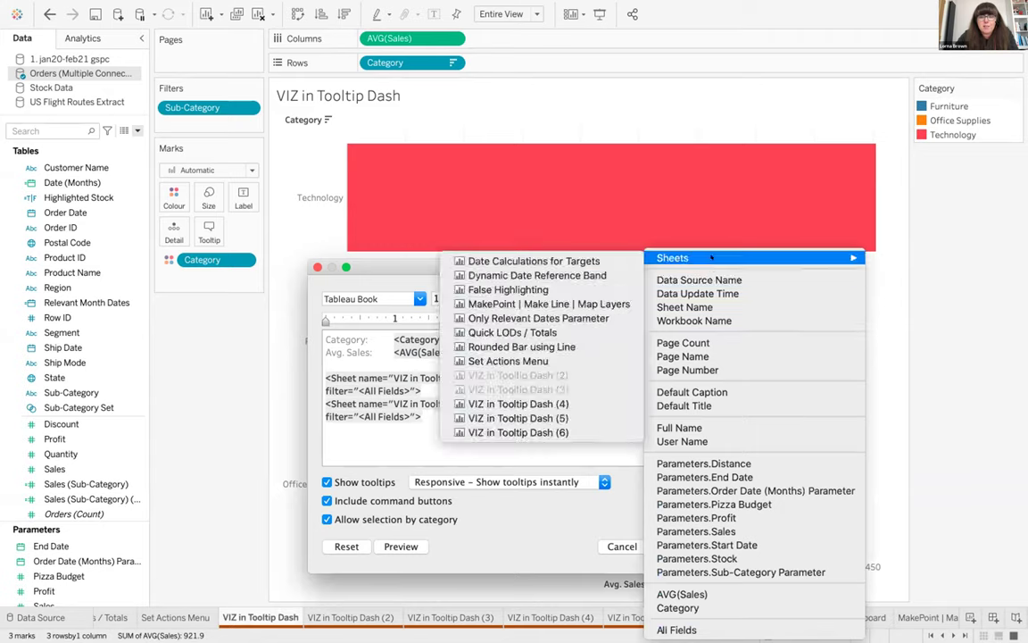
mouse_move(669, 258)
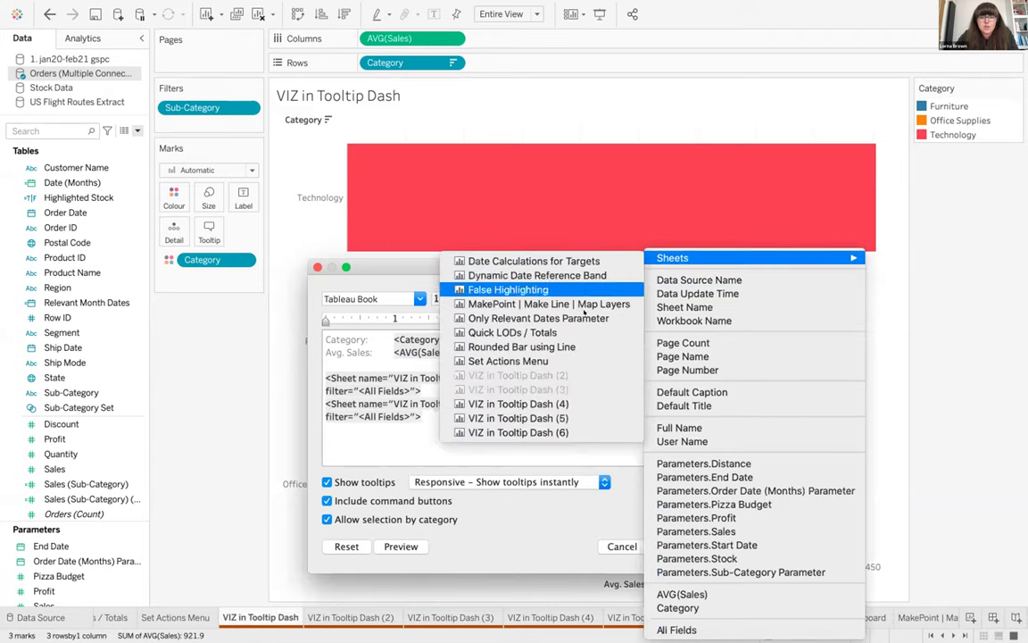
left_click(564, 403)
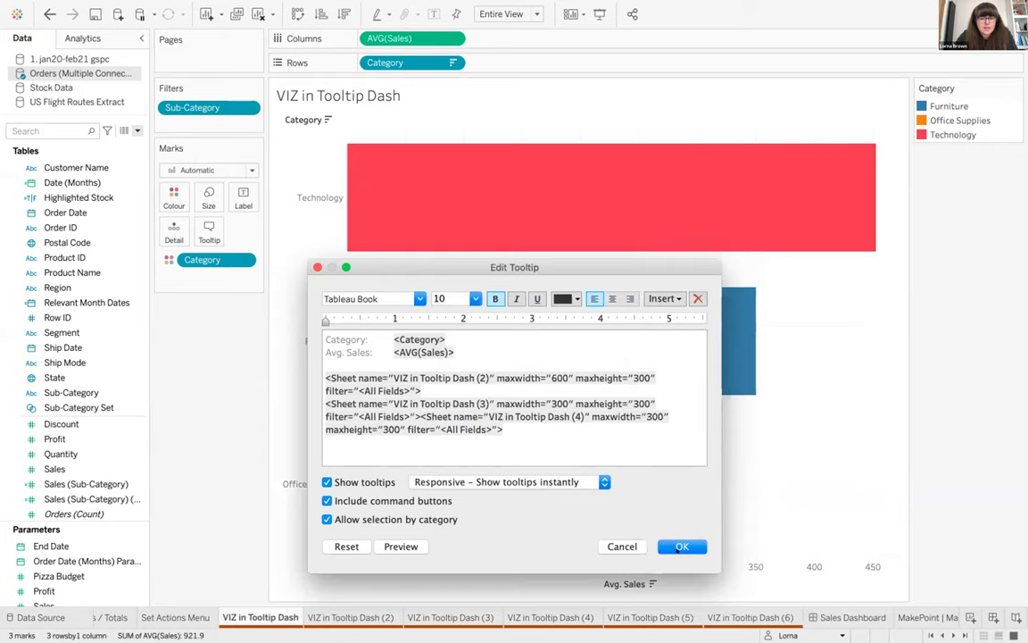
left_click(682, 546)
mouse_move(622, 190)
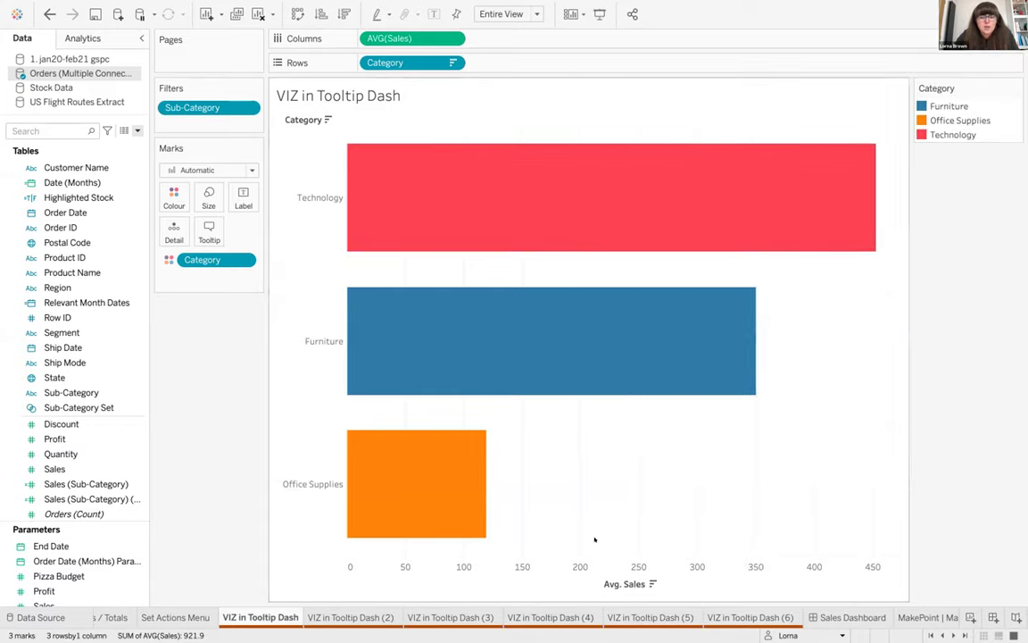
Check the blank sheets (5) and (6), then insert VIZ in Tooltip Dash (5) between sheets (2) and (3) in the main sheet's tooltip.
left_click(628, 616)
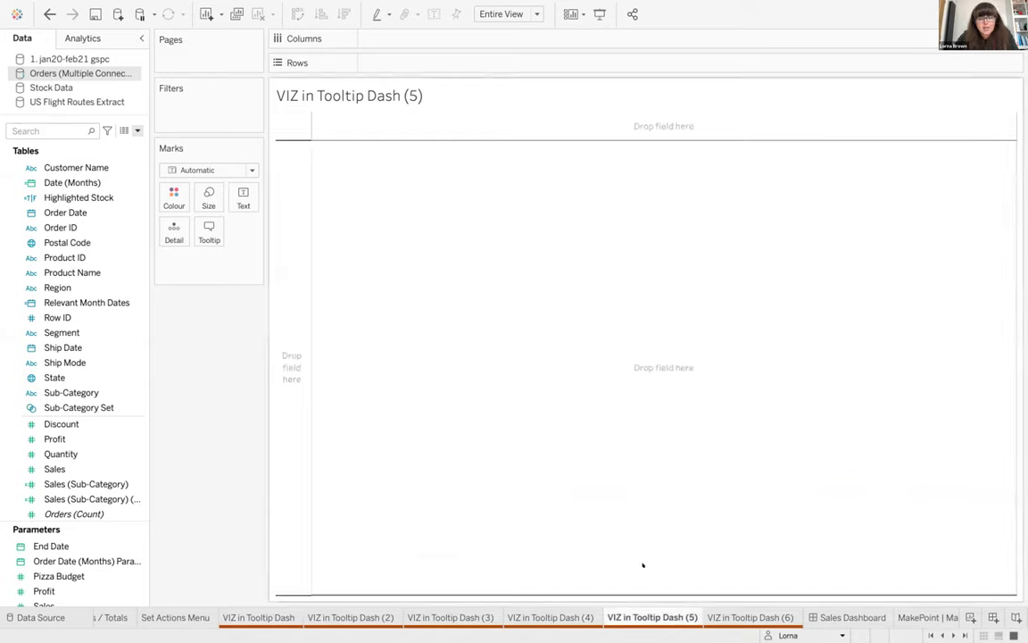
left_click(781, 617)
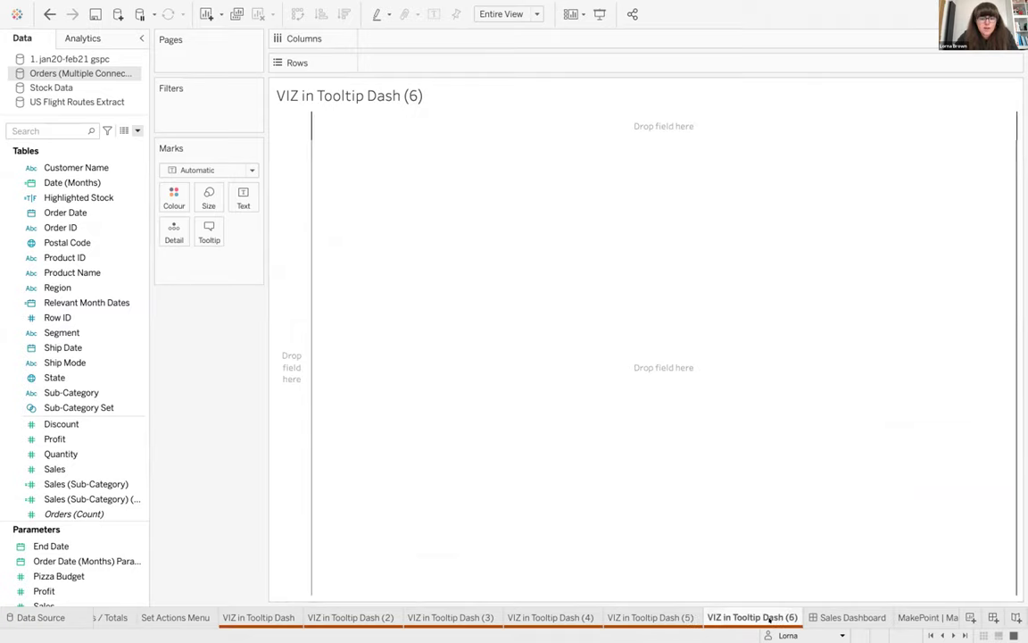
left_click(283, 616)
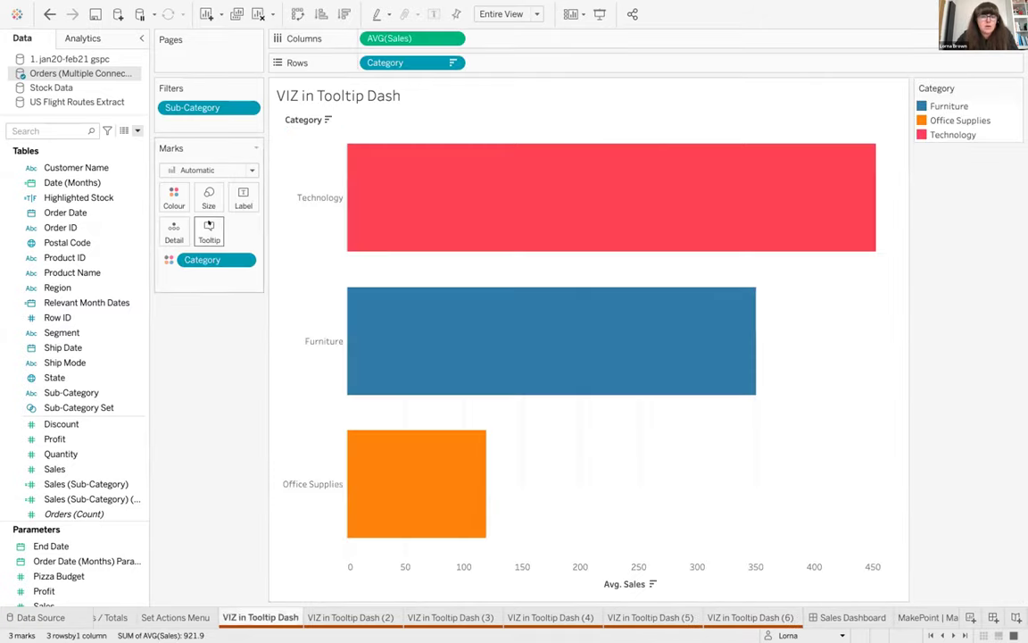
left_click(209, 234)
left_click(421, 390)
key("Return")
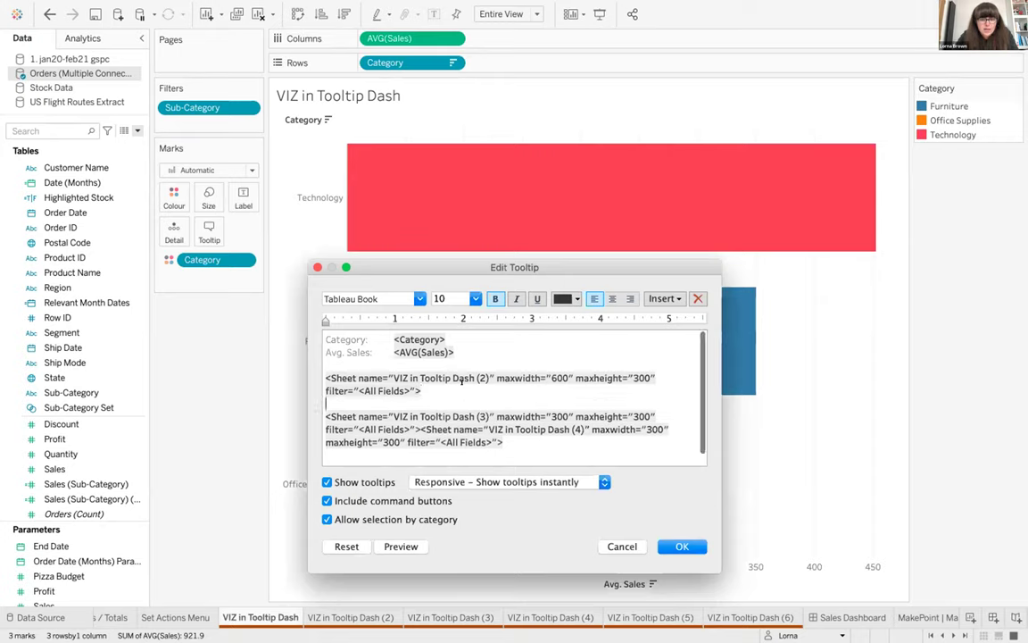
left_click(665, 298)
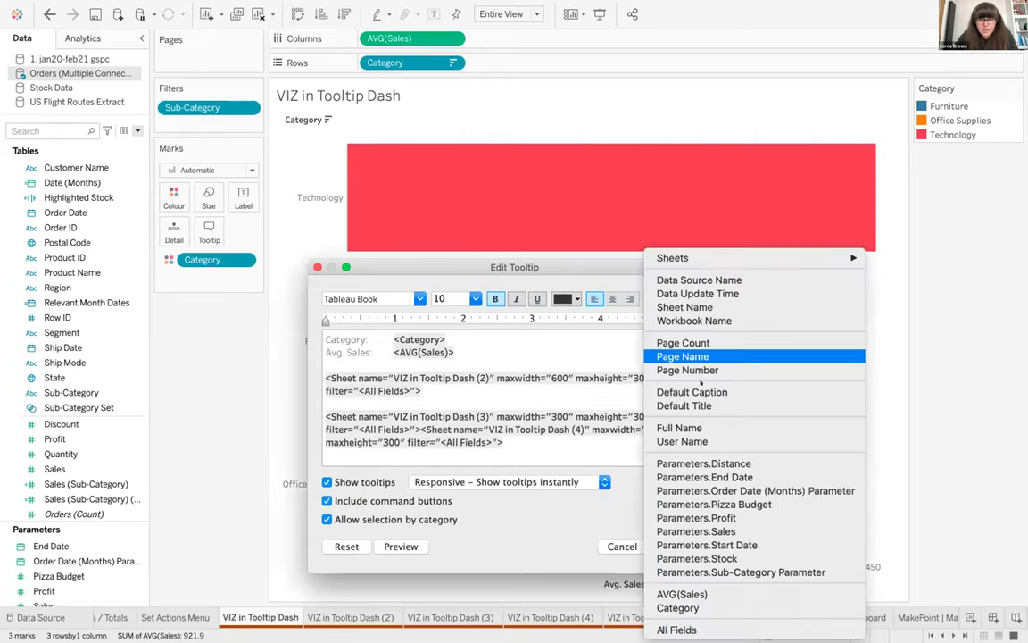
mouse_move(678, 258)
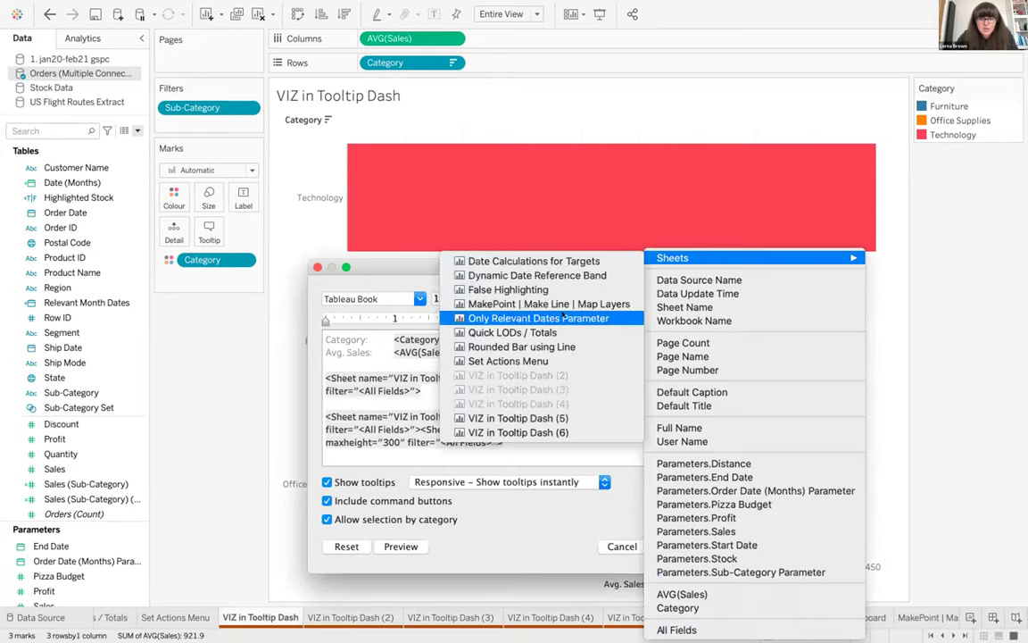
left_click(542, 417)
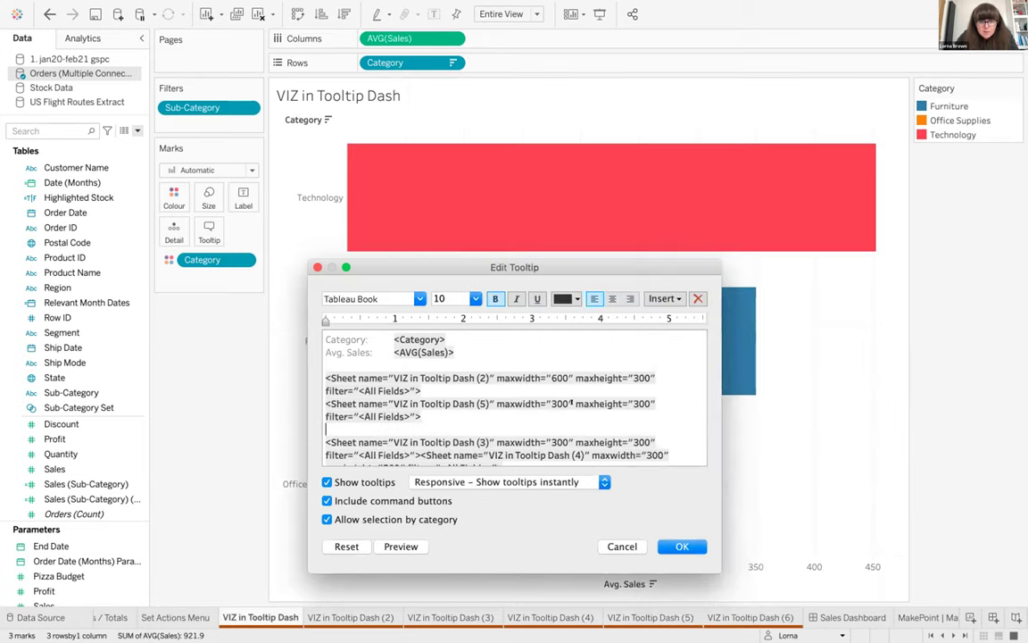
Set embedded sheet (5) to maxwidth 600 and maxheight 9, and remove the empty line beneath it.
triple_click(550, 404)
double_click(551, 403)
type("600")
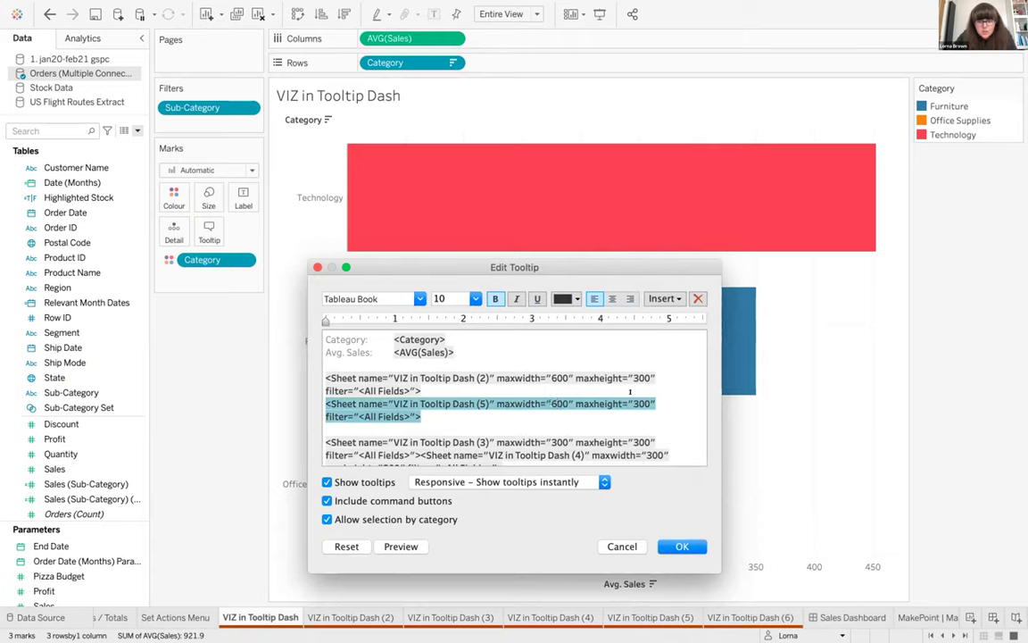
double_click(641, 403)
type("9")
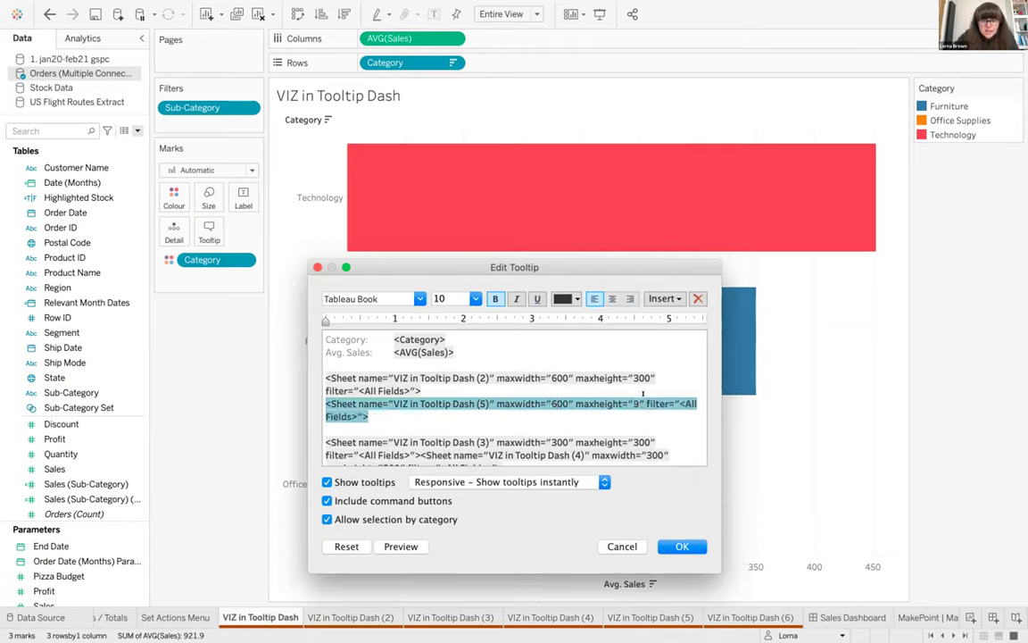
left_click(429, 429)
key("BackSpace")
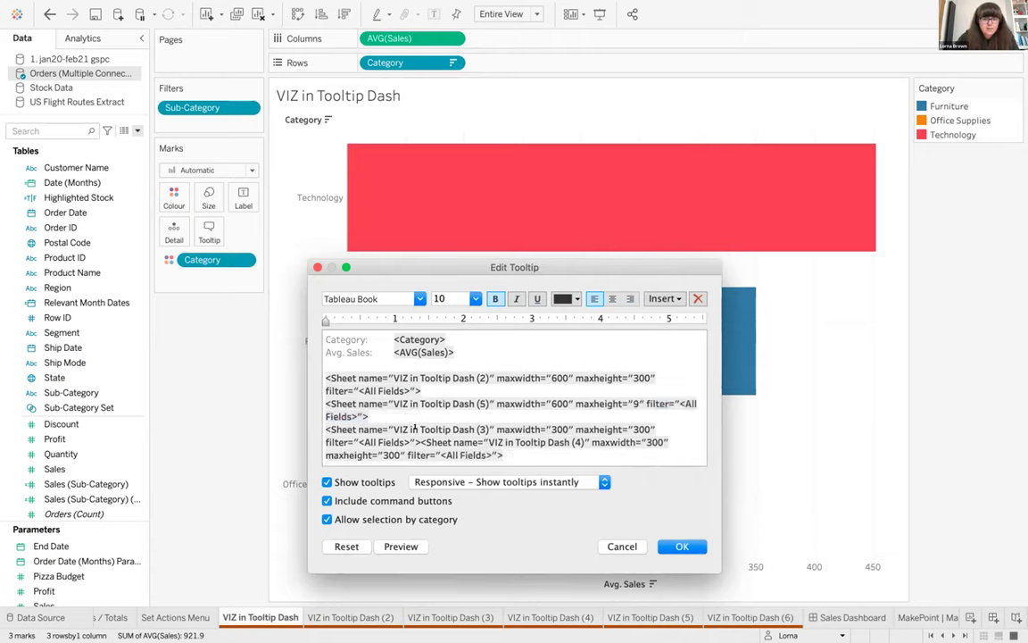
Insert VIZ in Tooltip Dash (6) between embedded sheets (3) and (4) in the main sheet's tooltip.
left_click(420, 442)
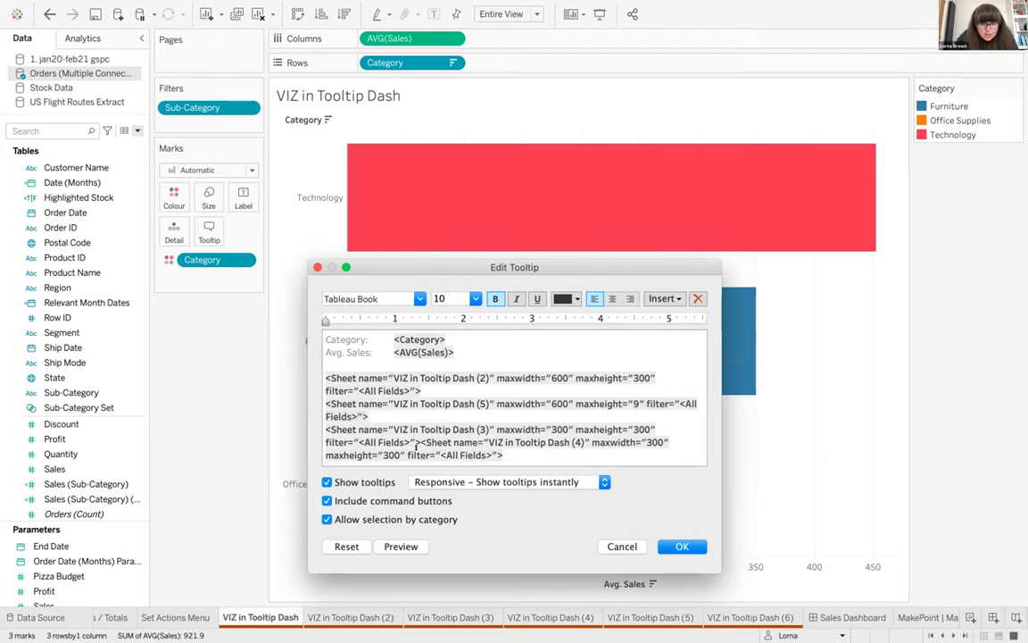
left_click(665, 298)
mouse_move(678, 257)
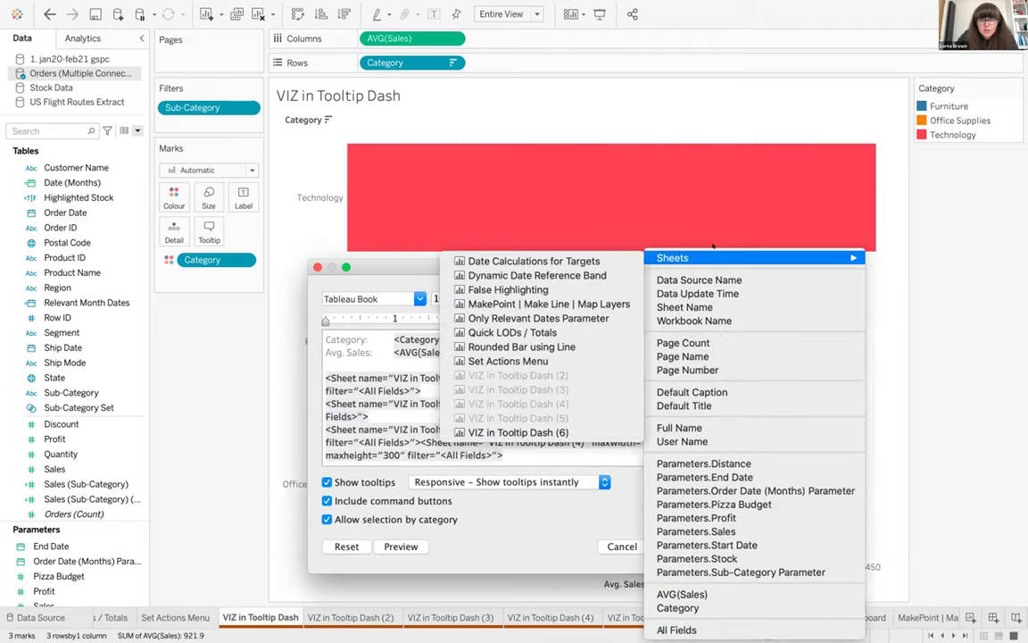
left_click(518, 432)
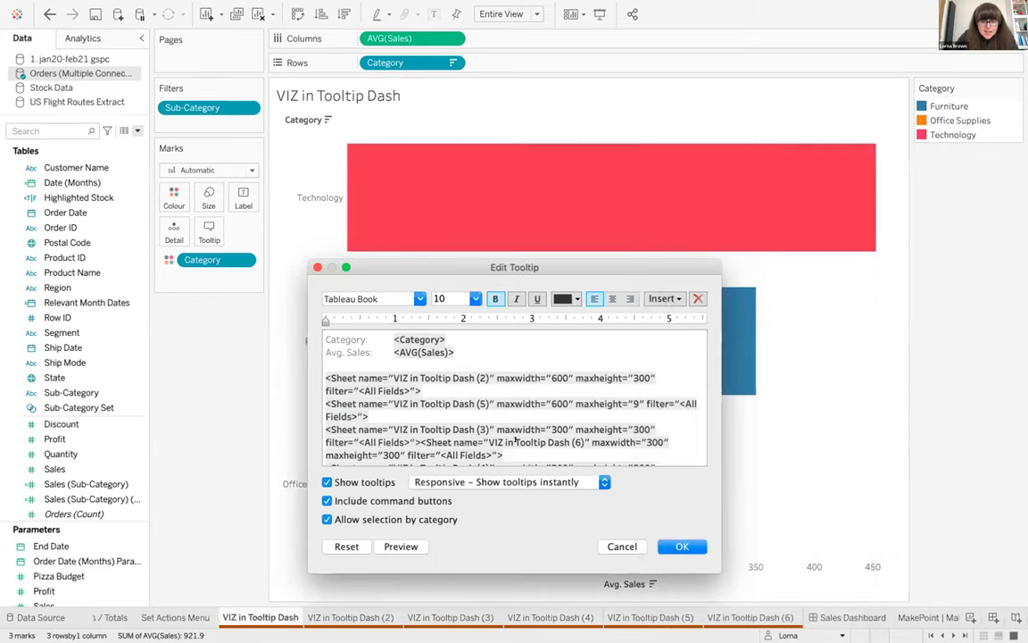
Set embedded sheet (6) to maxwidth 9, join sheet (4) onto the same line, and apply the tooltip.
scroll(631, 404, "down", 2)
left_click(632, 404)
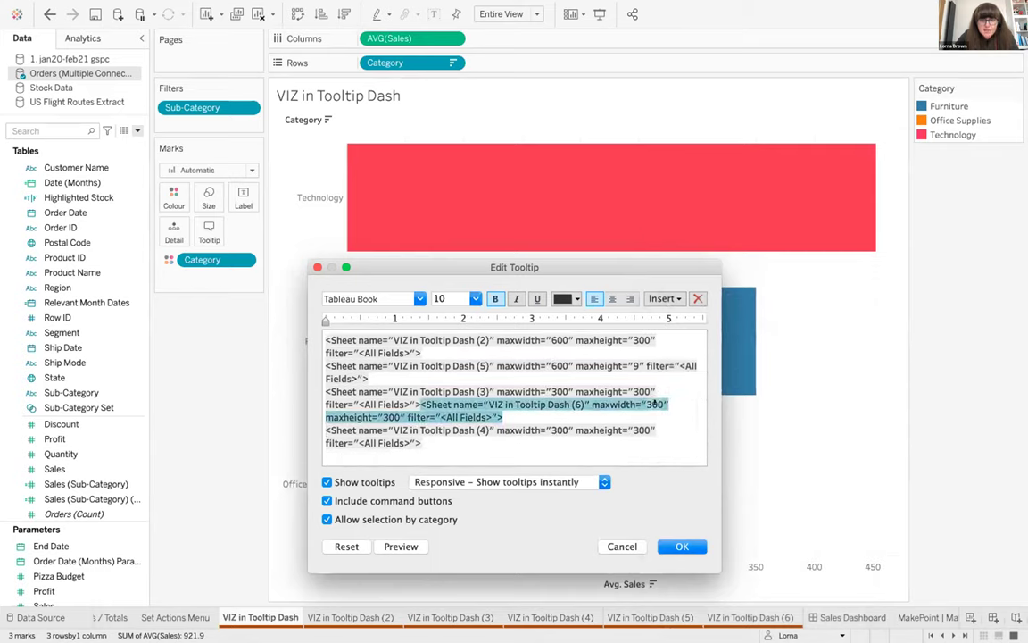
double_click(655, 403)
type("9")
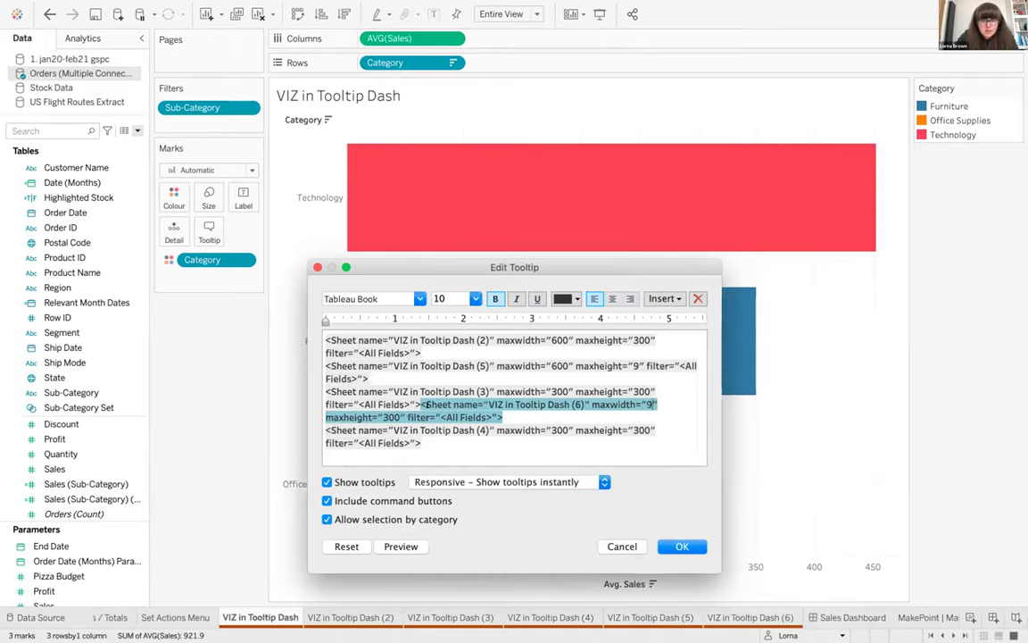
left_click(503, 417)
key("Delete")
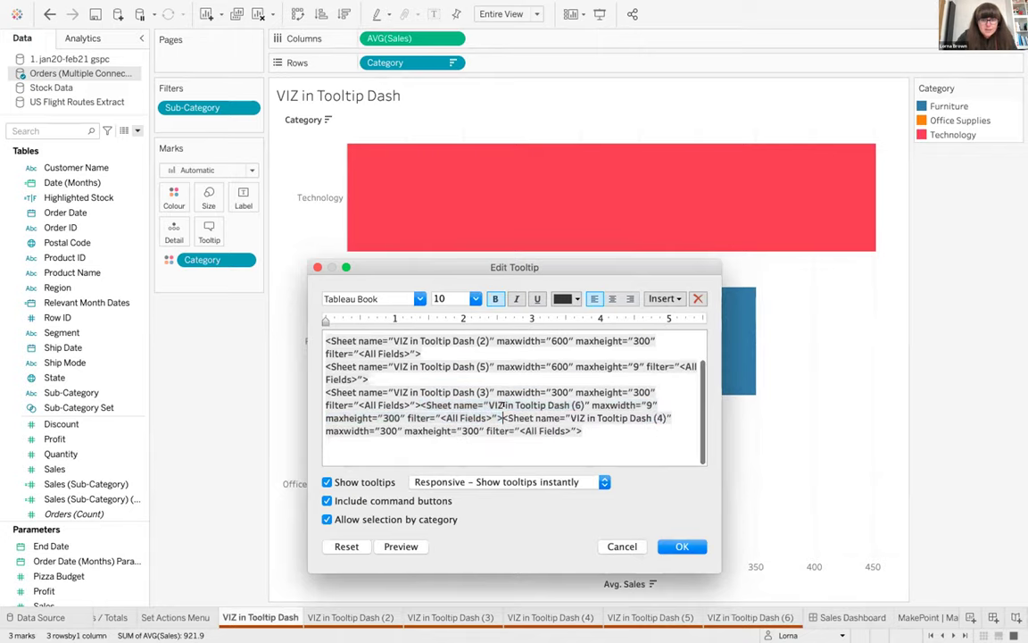
left_click(670, 543)
mouse_move(500, 340)
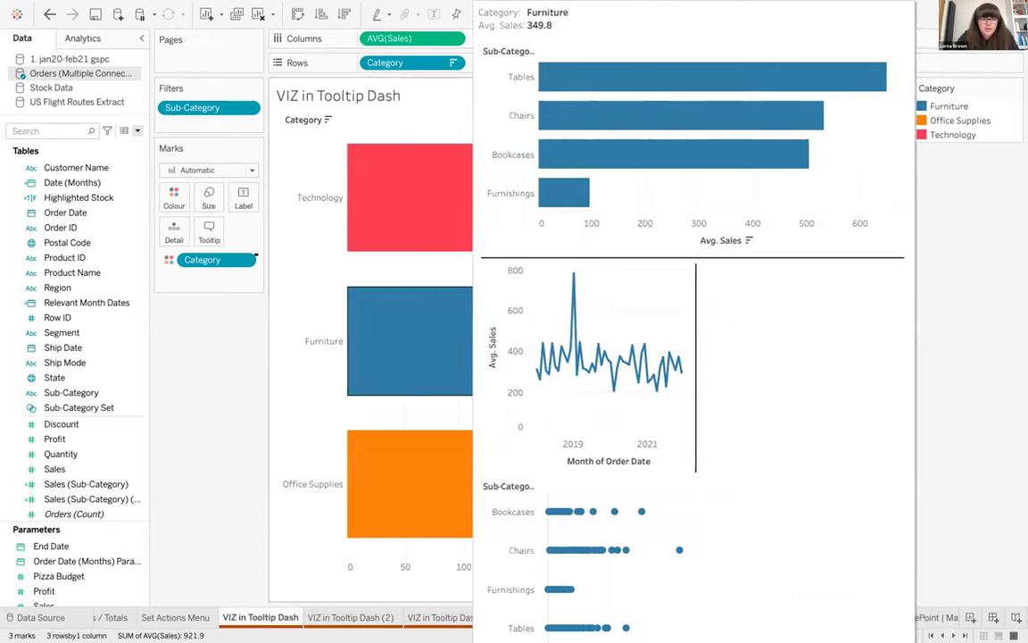
Set the maxwidth of embedded sheets (2) and (5) to 609 in the main sheet's tooltip and apply it.
left_click(210, 232)
scroll(484, 405, "down", 2)
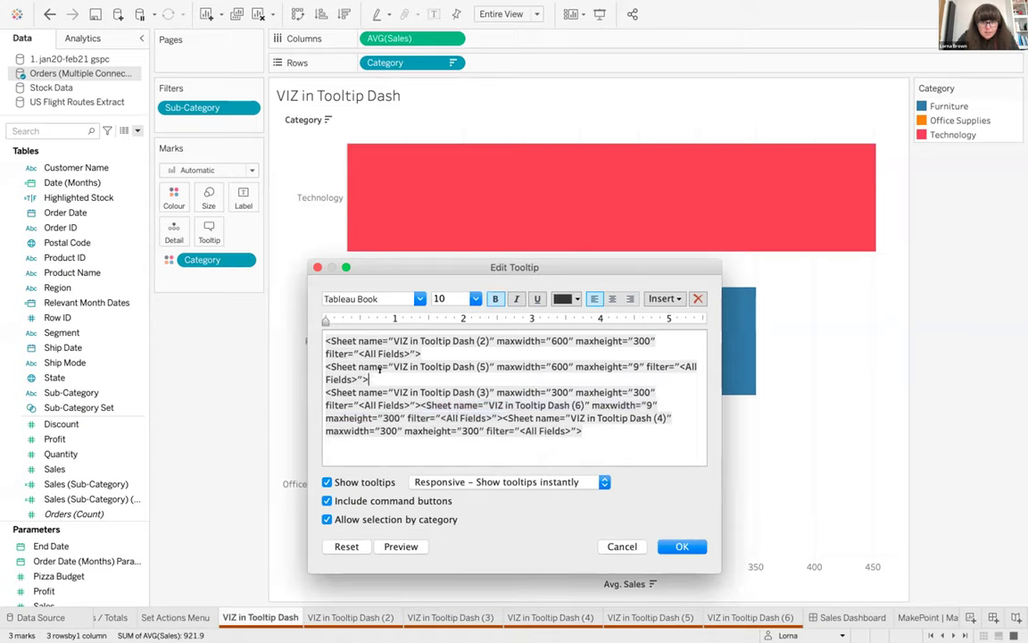
left_click(447, 381)
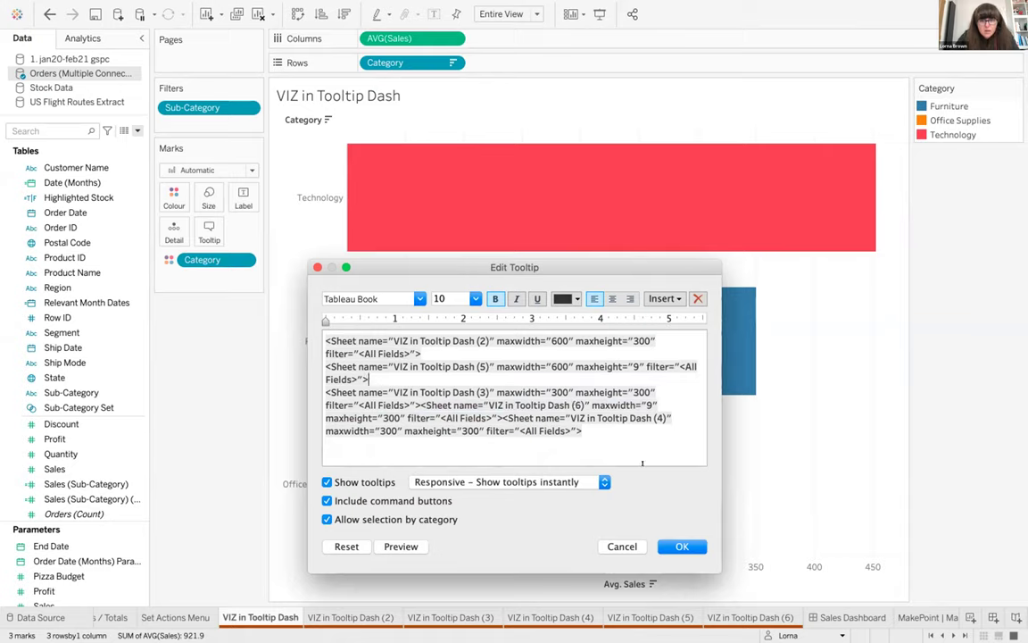
scroll(633, 405, "up", 1)
triple_click(563, 355)
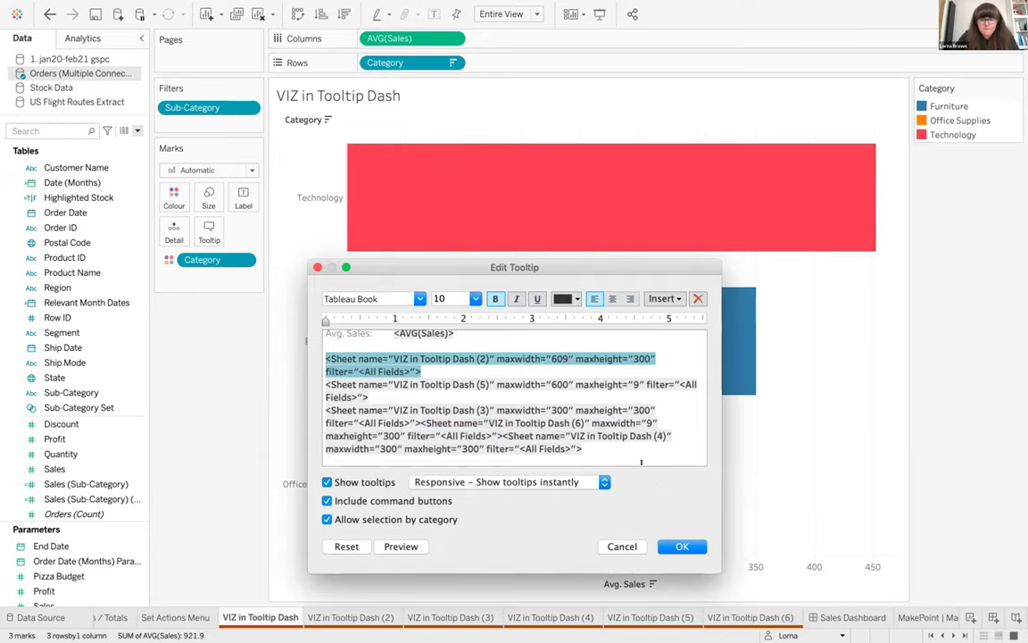
triple_click(562, 384)
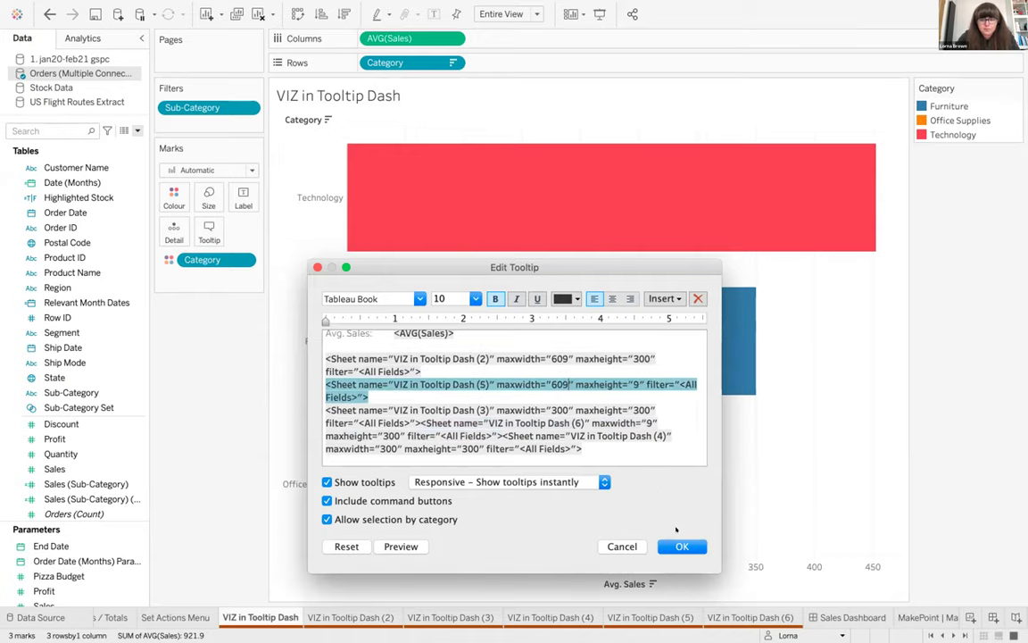
key("Escape")
mouse_move(622, 349)
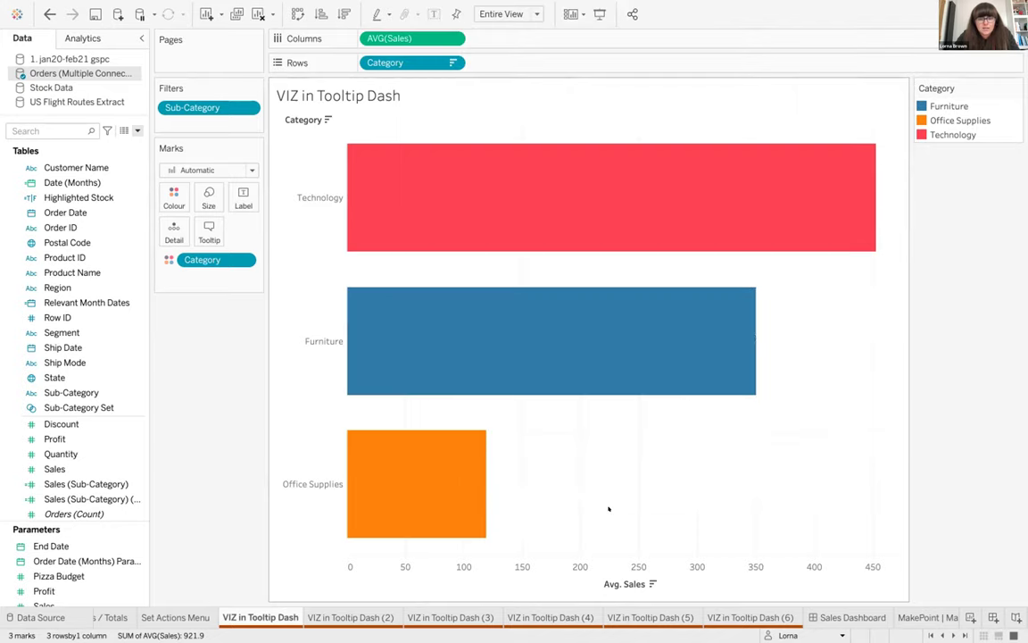
Open the Sales Dashboard and select the container holding the Month of Order Date and Sub-Category filters.
left_click(843, 617)
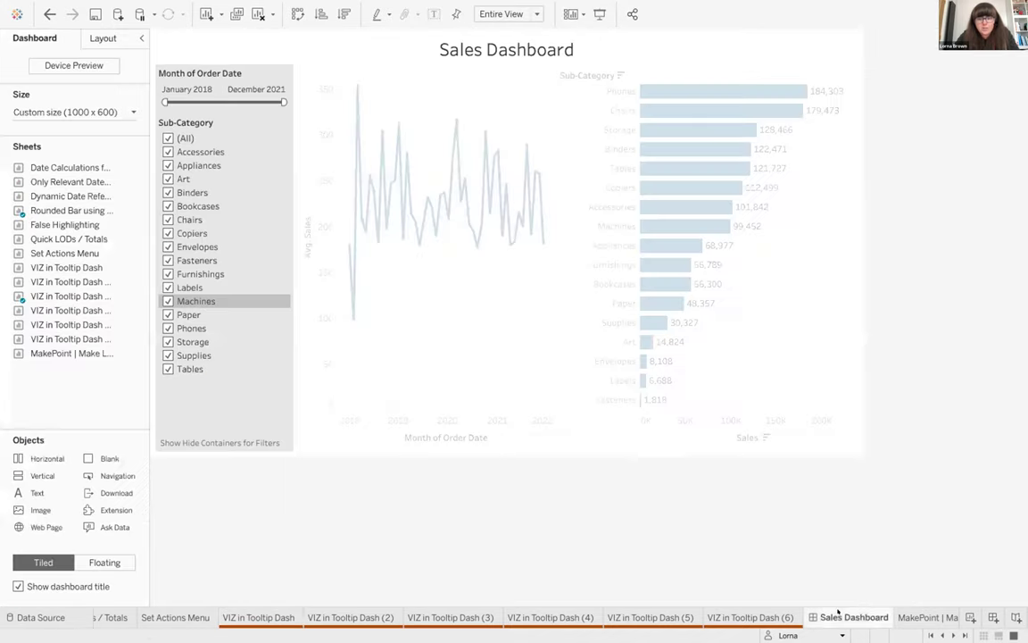
left_click(425, 70)
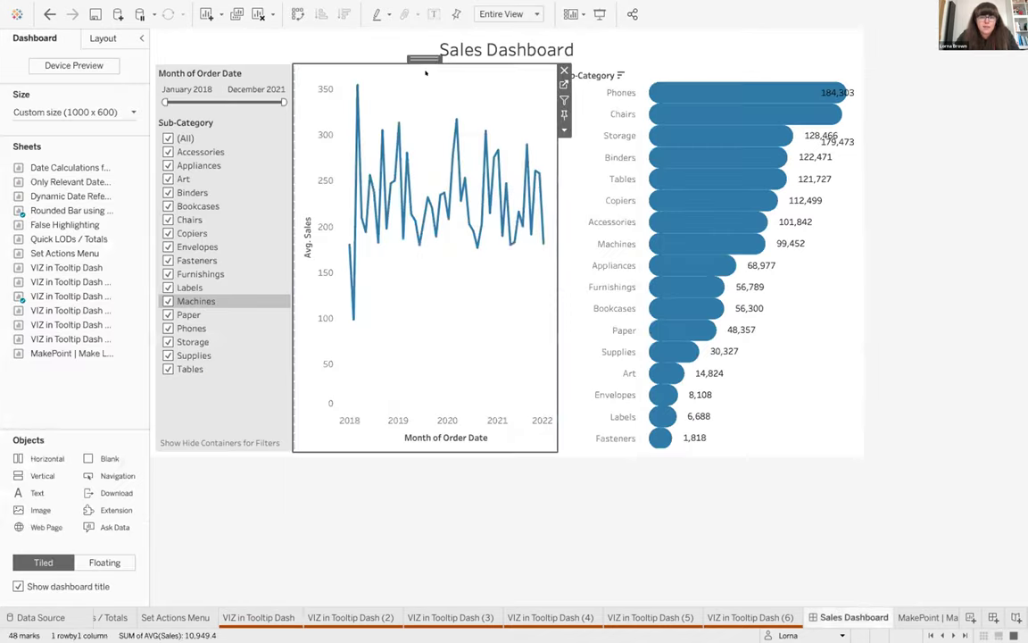
left_click(284, 73)
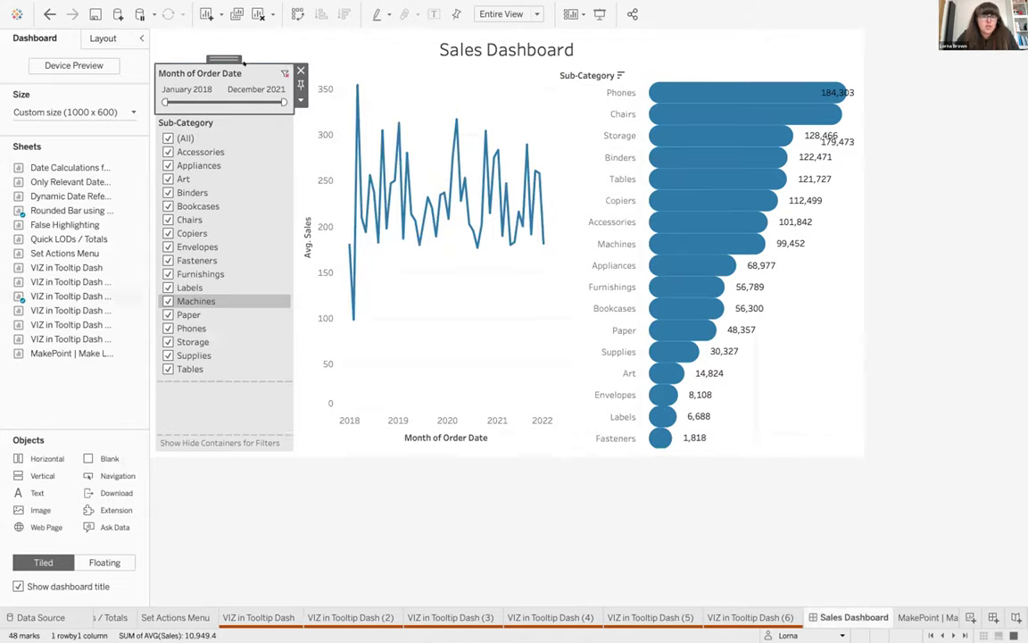
double_click(222, 56)
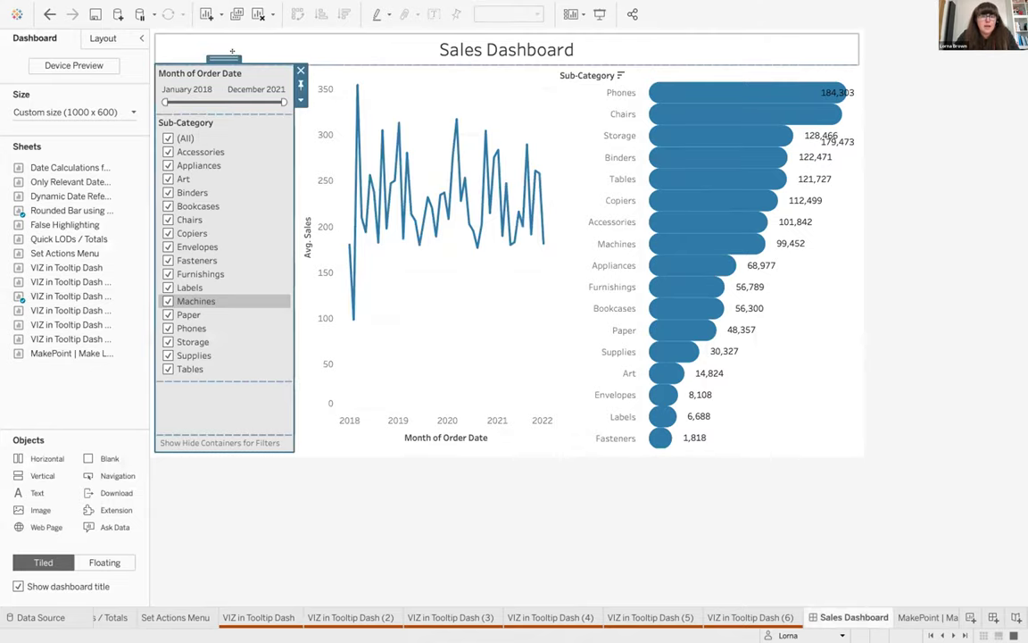
Float the filter container over the line chart, lengthened to fit more sub-categories, and add a show/hide button to it.
left_click_drag(230, 53, 238, 72)
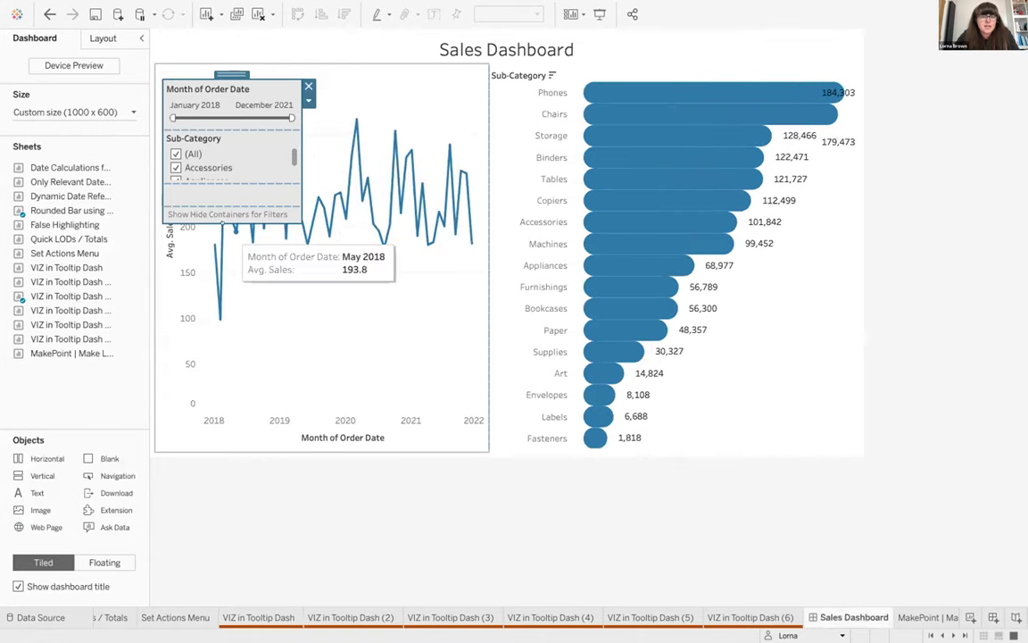
left_click_drag(219, 223, 195, 395)
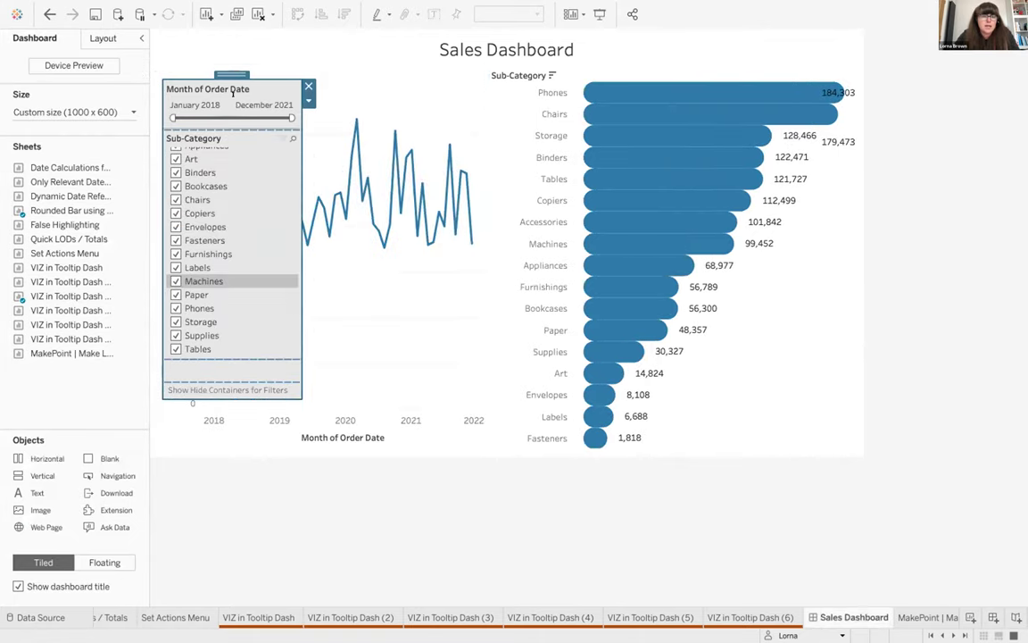
left_click(306, 98)
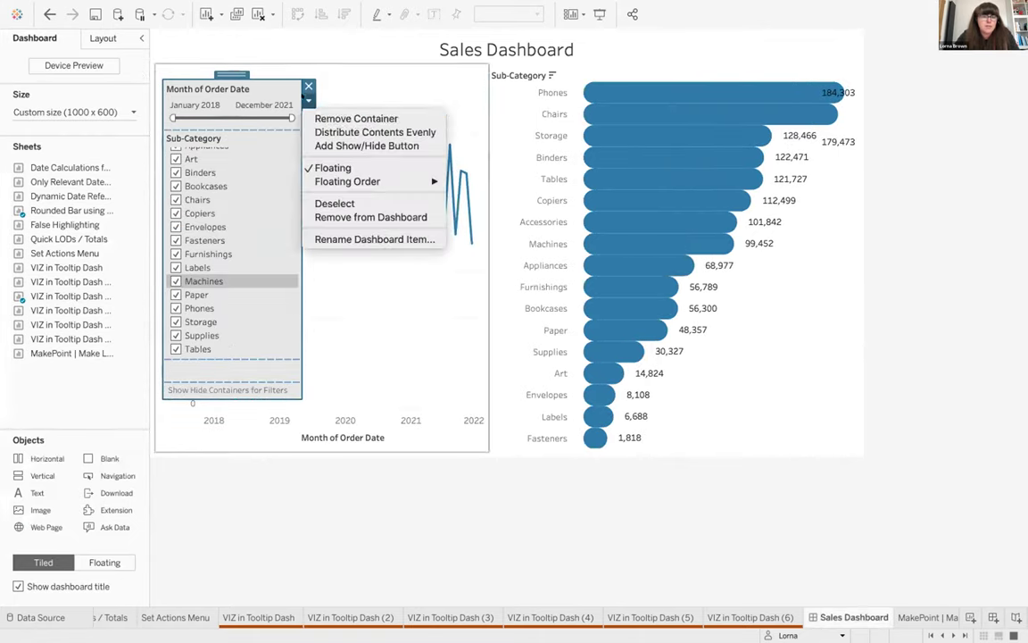
left_click(335, 131)
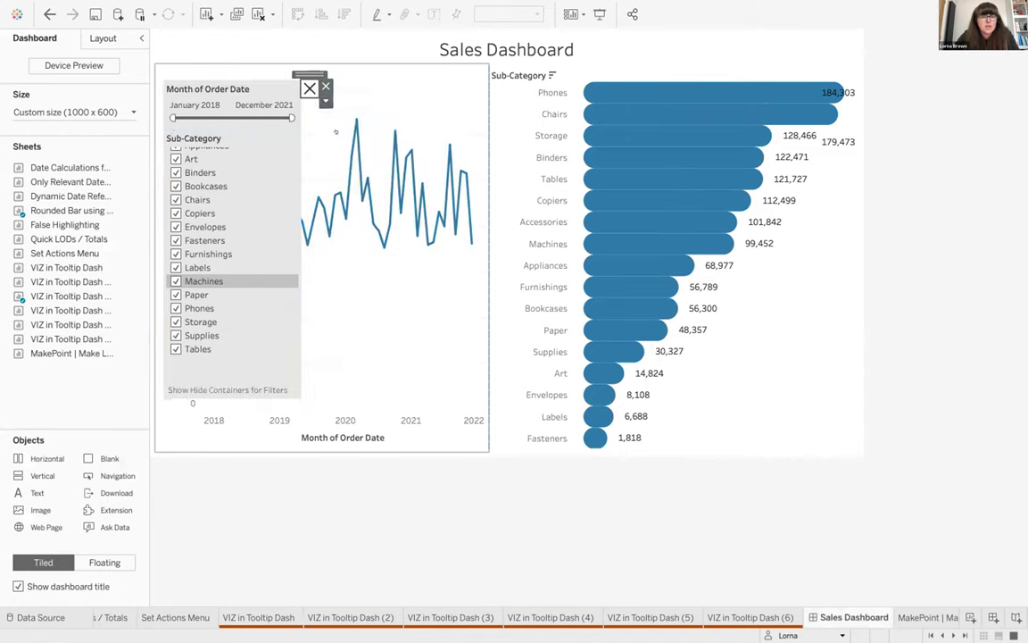
Test the floating filter container's show/hide button by hiding and showing the filters twice.
left_click(306, 86)
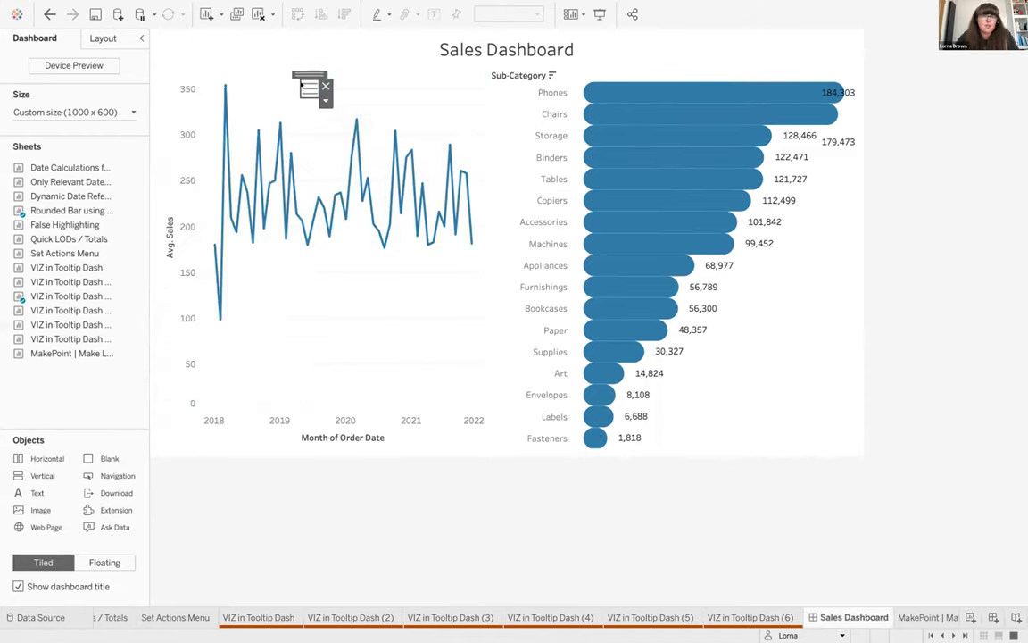
left_click(305, 87)
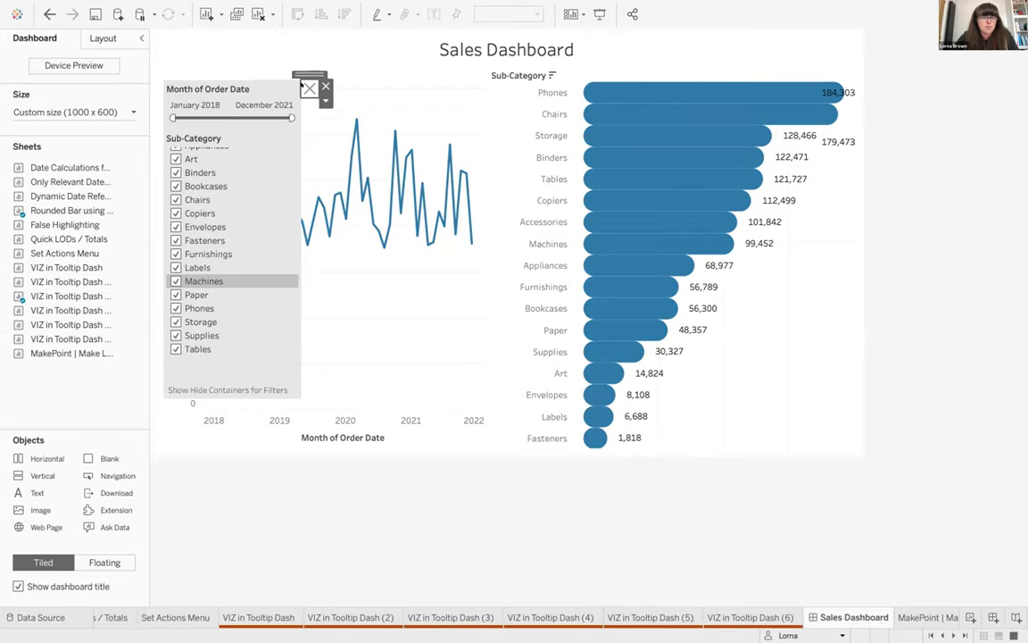
left_click(306, 87)
left_click(305, 87)
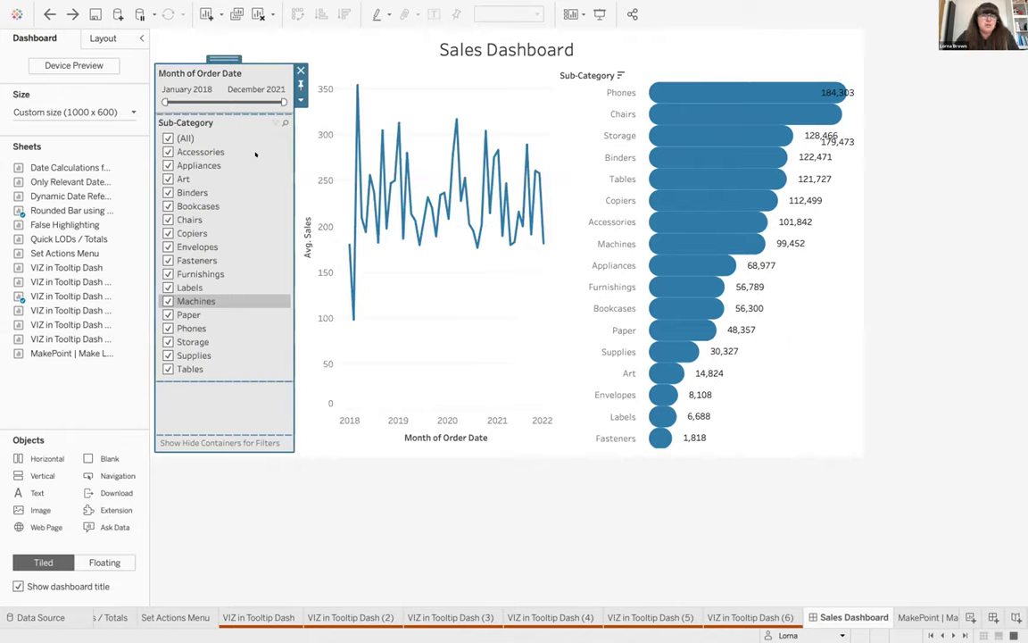
Add a show/hide button to the tiled filter container and place it above the Month of Order Date filter.
left_click(300, 100)
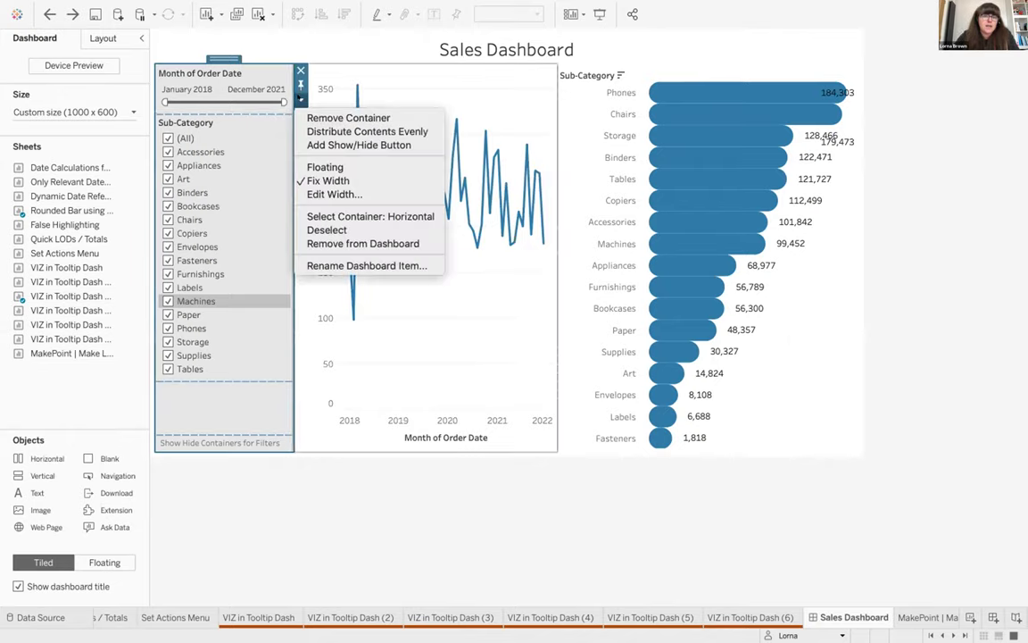
left_click(313, 145)
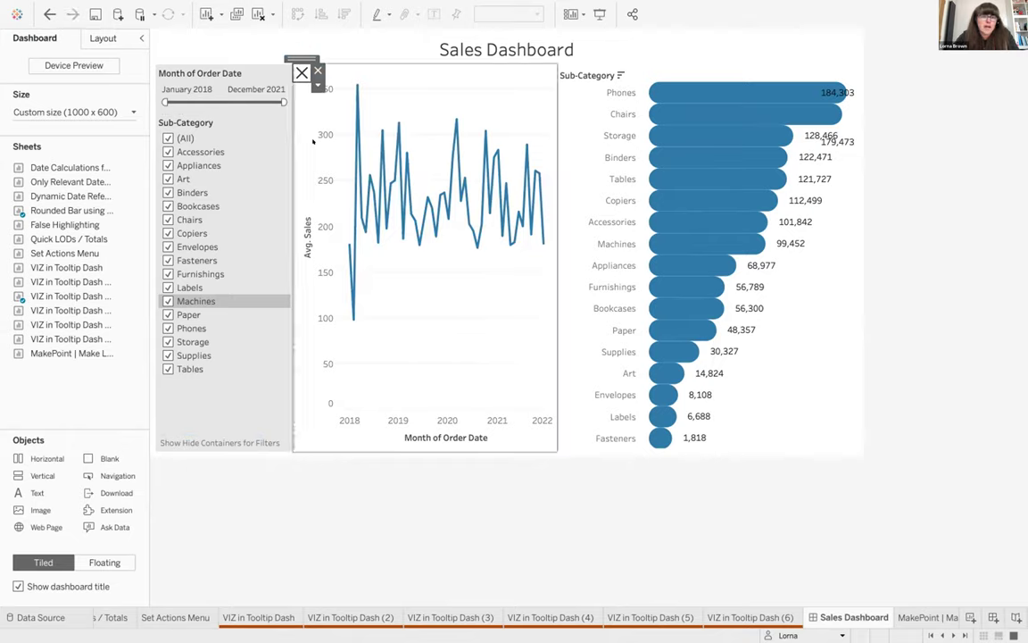
left_click_drag(302, 59, 227, 41)
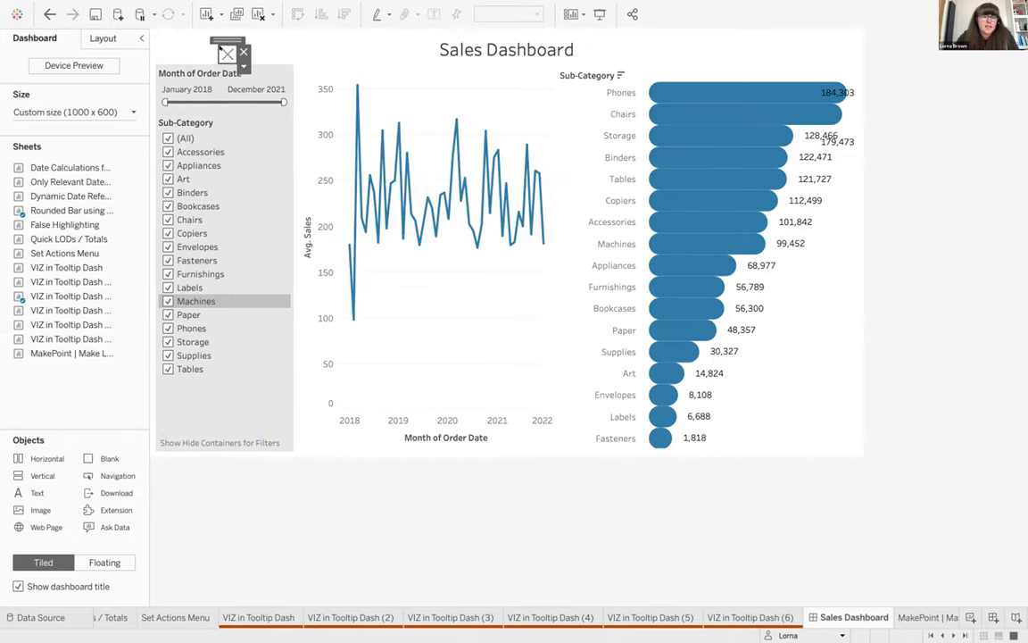
Test the tiled filter container's show/hide button by collapsing and restoring the filters twice.
left_click(223, 50)
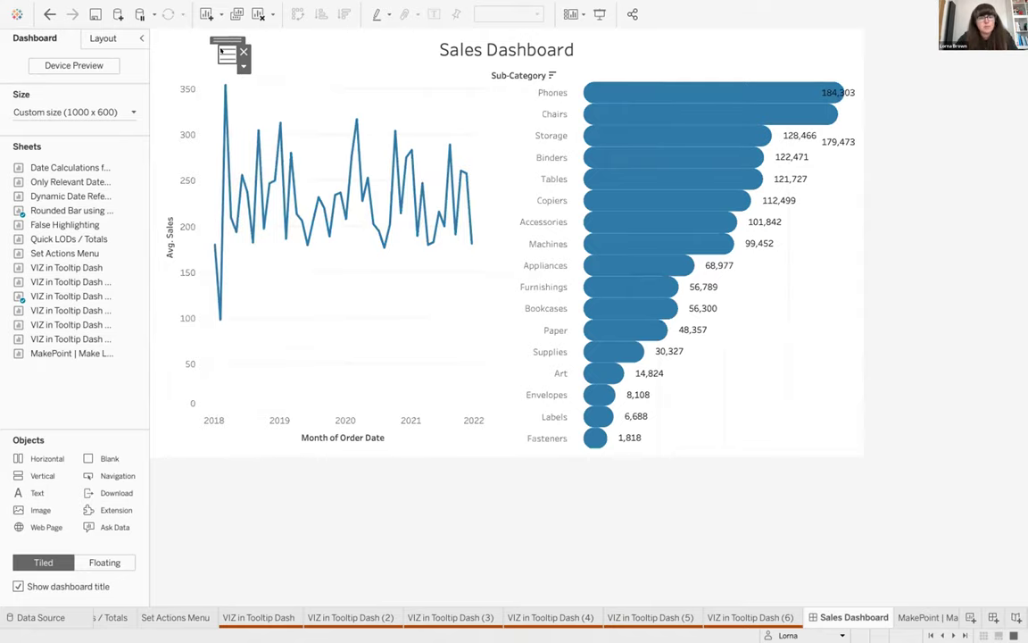
left_click(223, 53)
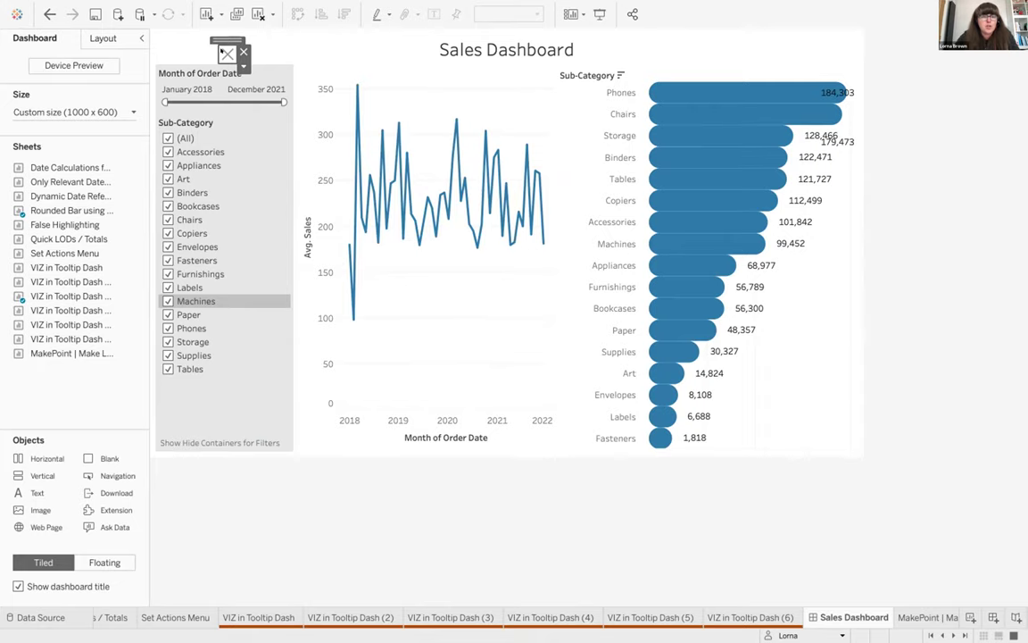
left_click(223, 54)
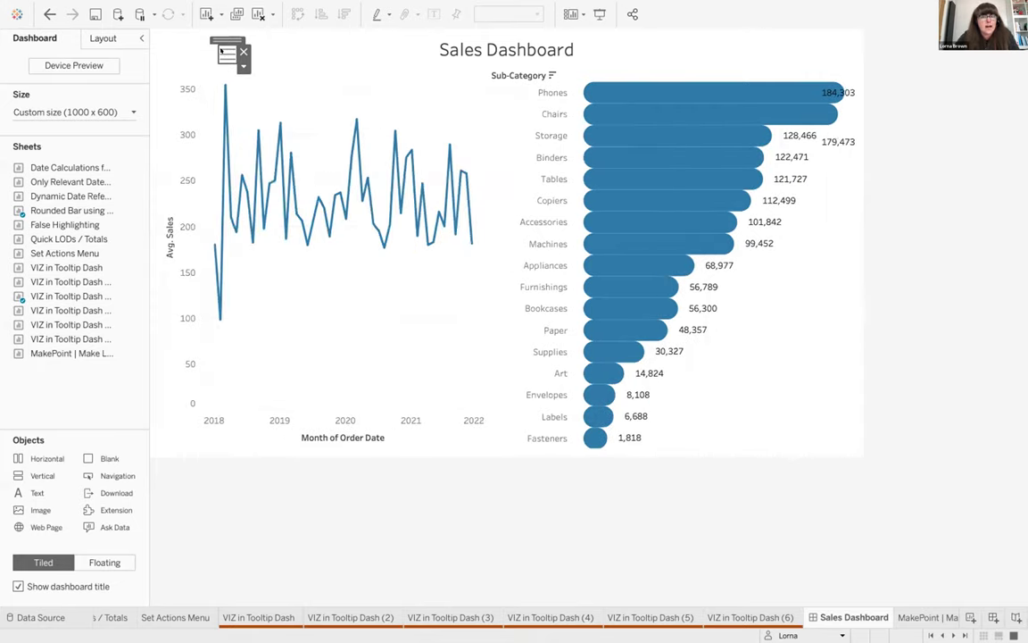
left_click(223, 53)
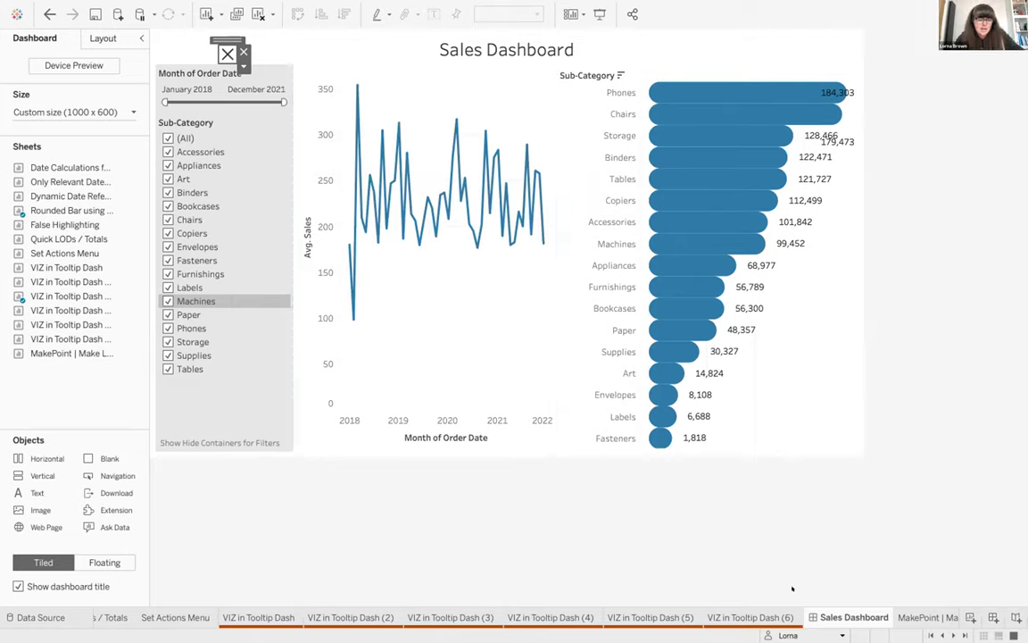
scroll(792, 613, "down", 2)
scroll(792, 612, "up", 4)
scroll(791, 613, "down", 2)
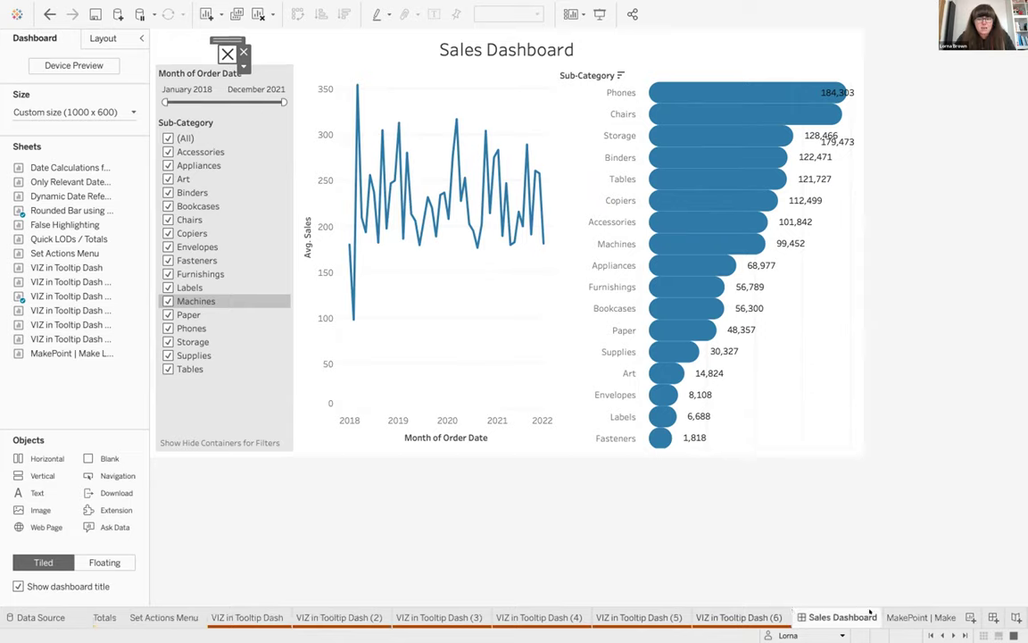